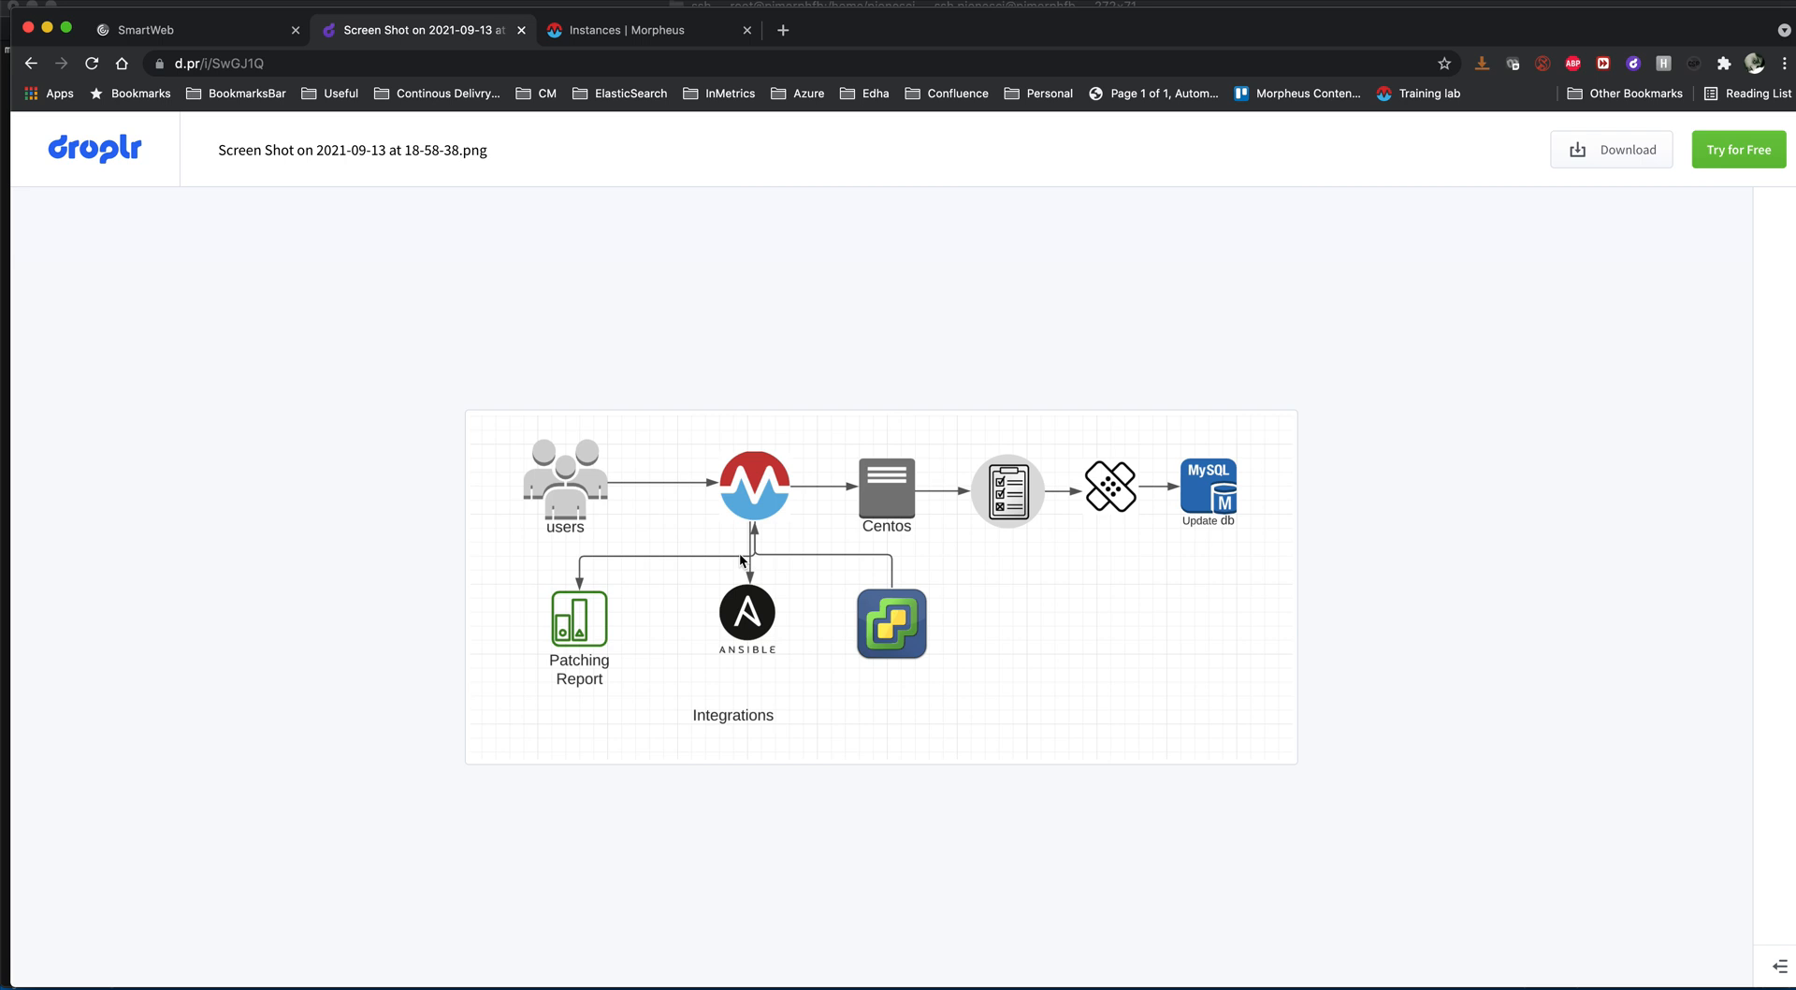
- Switch to Morpheus and start creating a new instance of the CentOS Custom type
click(643, 39)
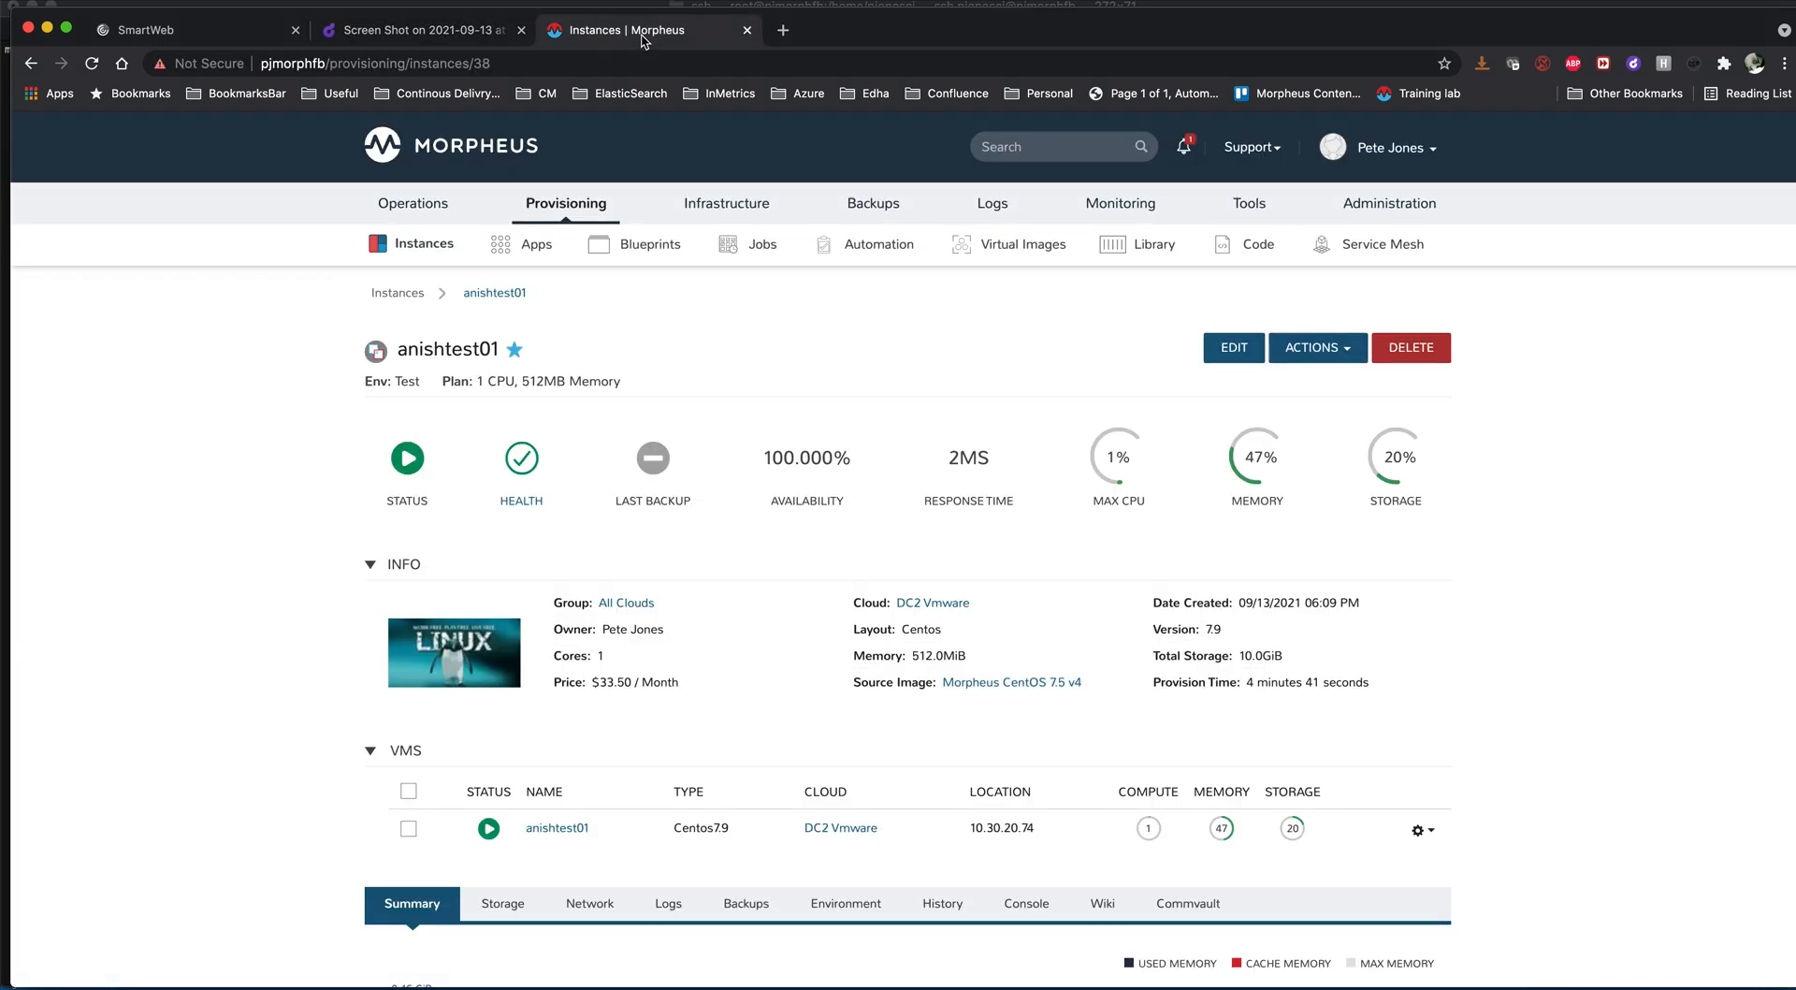
click(388, 297)
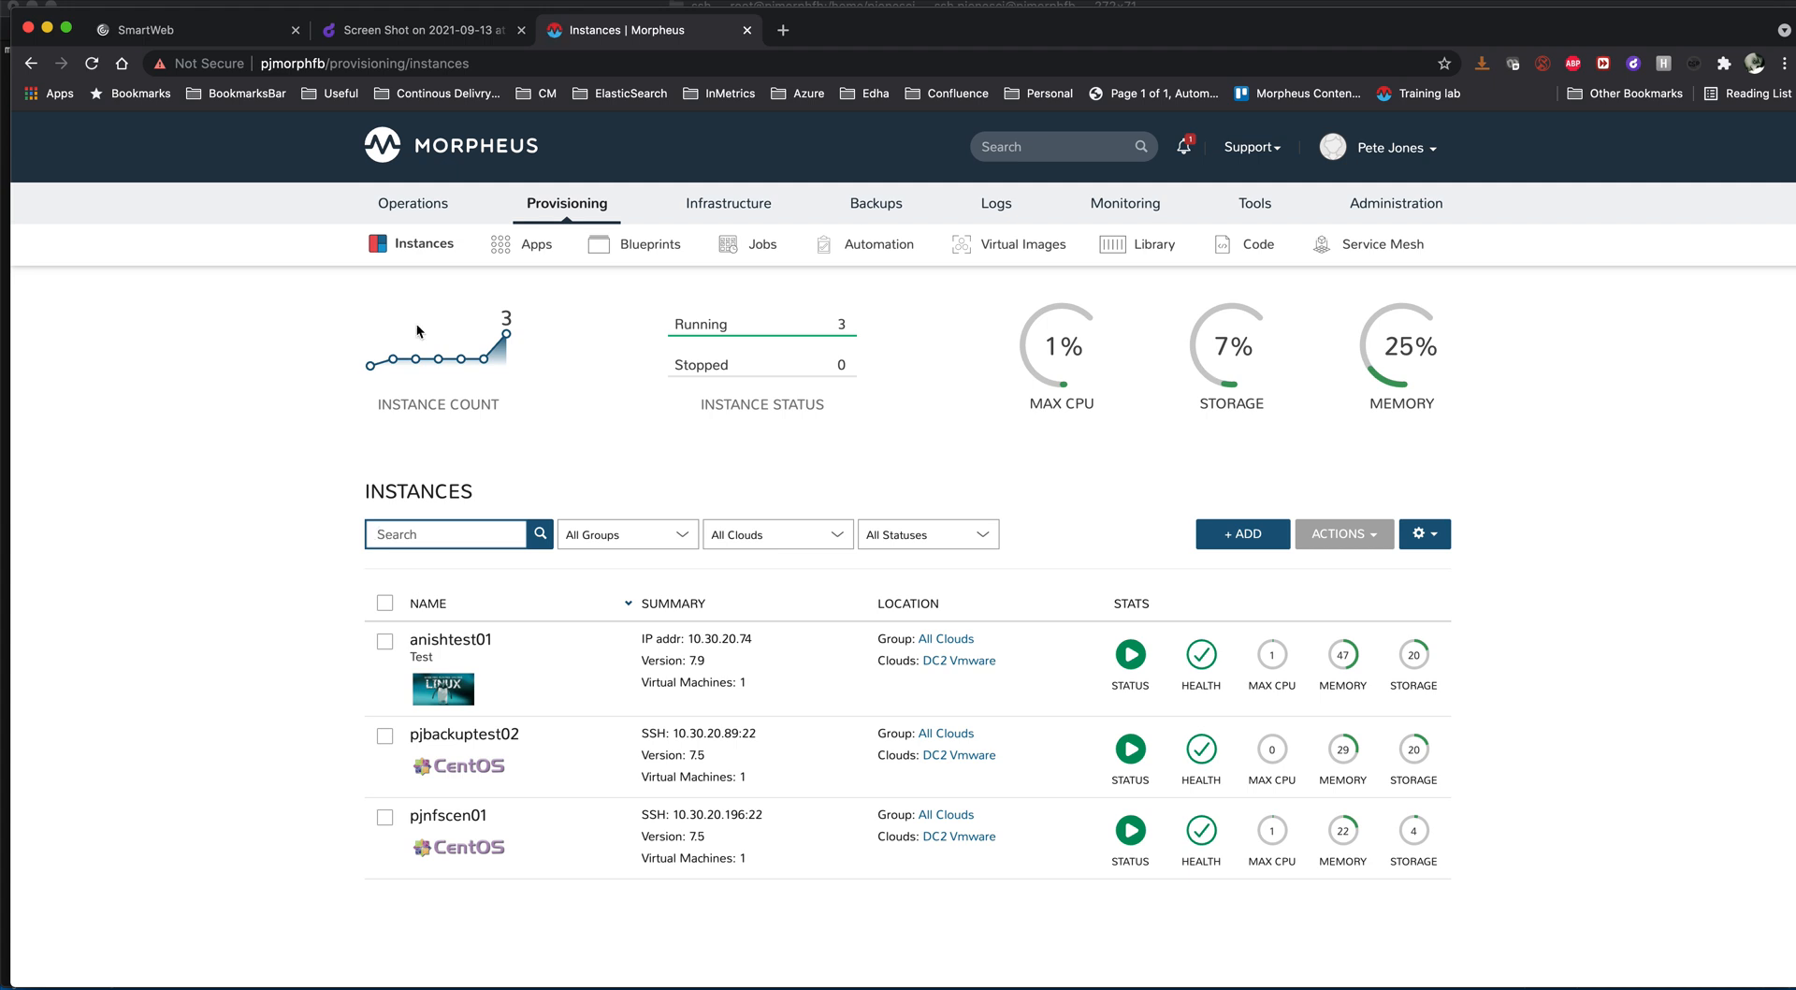
click(1245, 534)
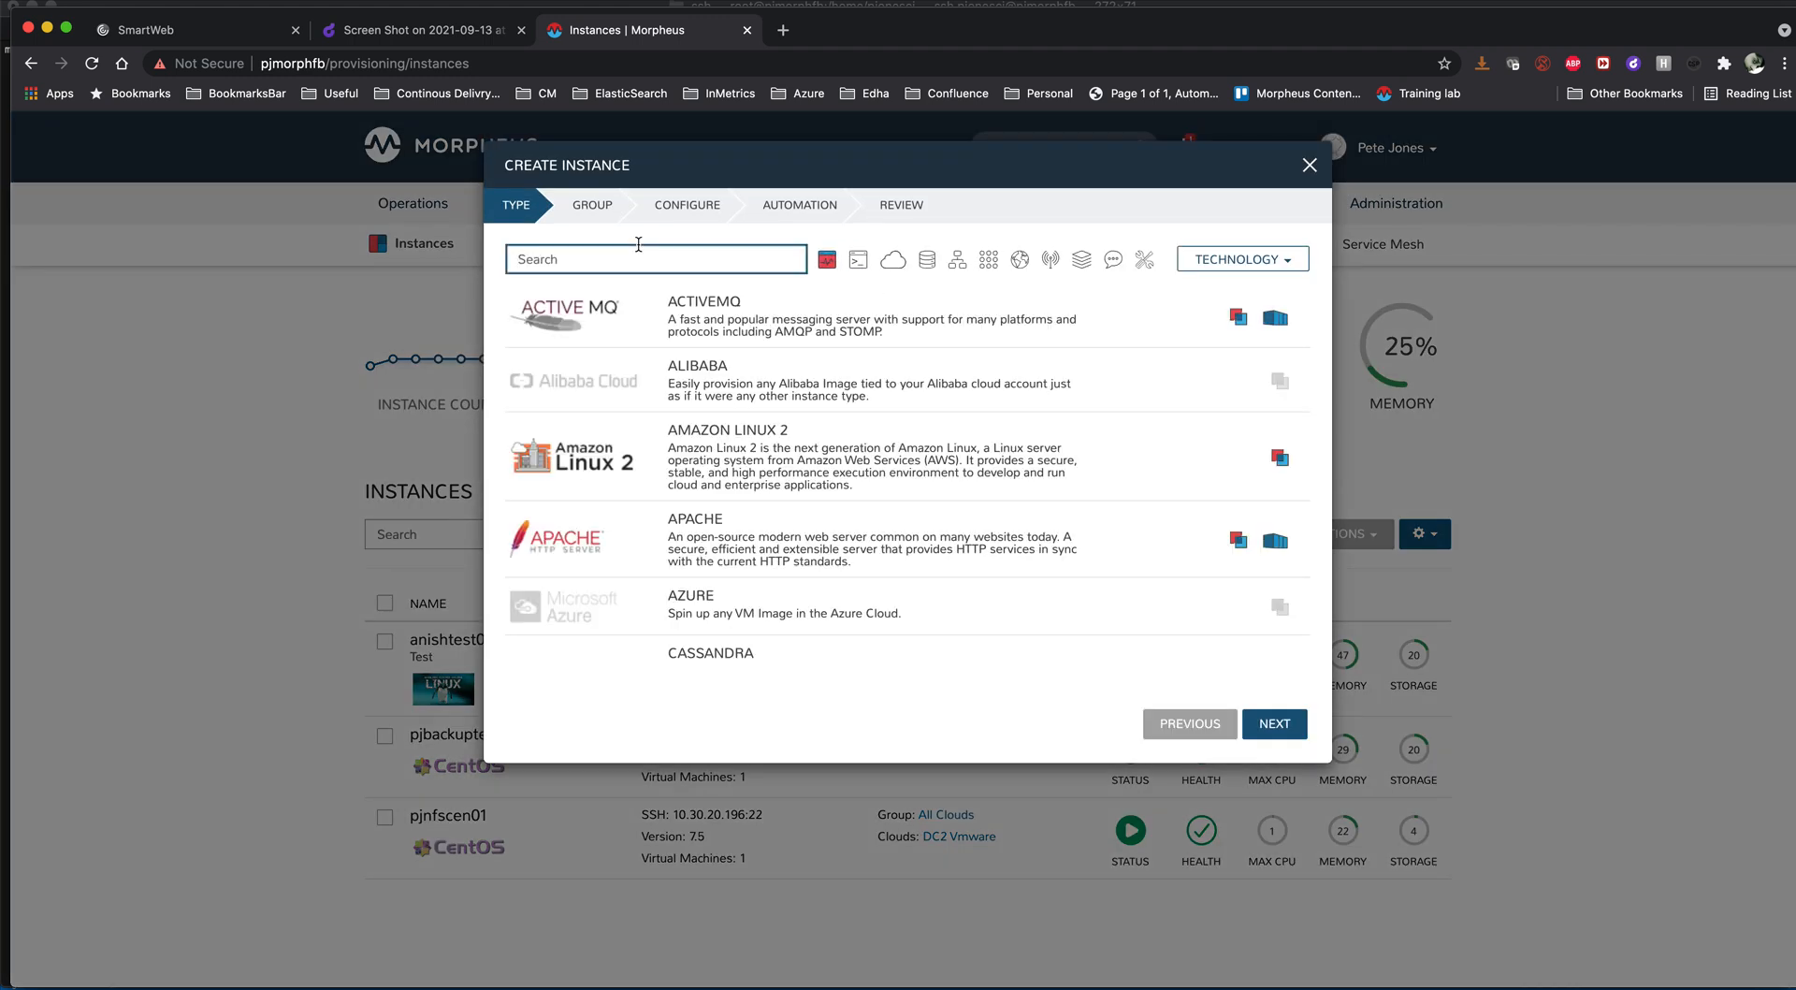
text(c)
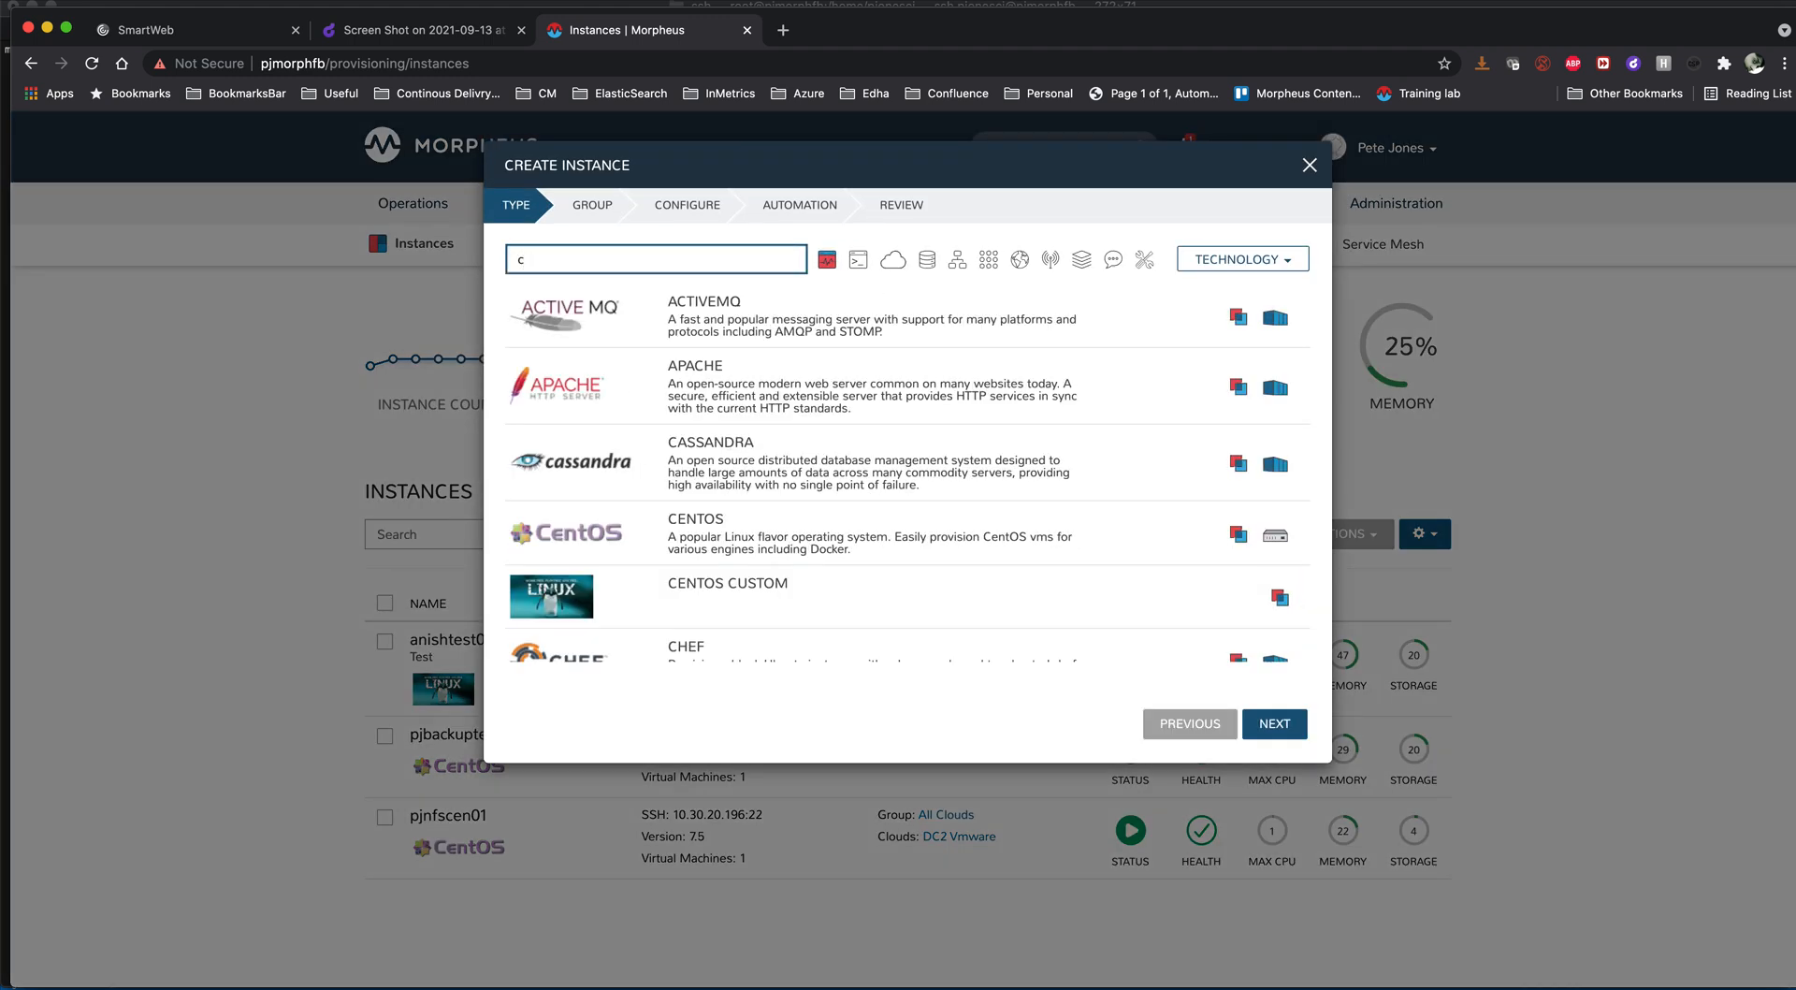
text(en)
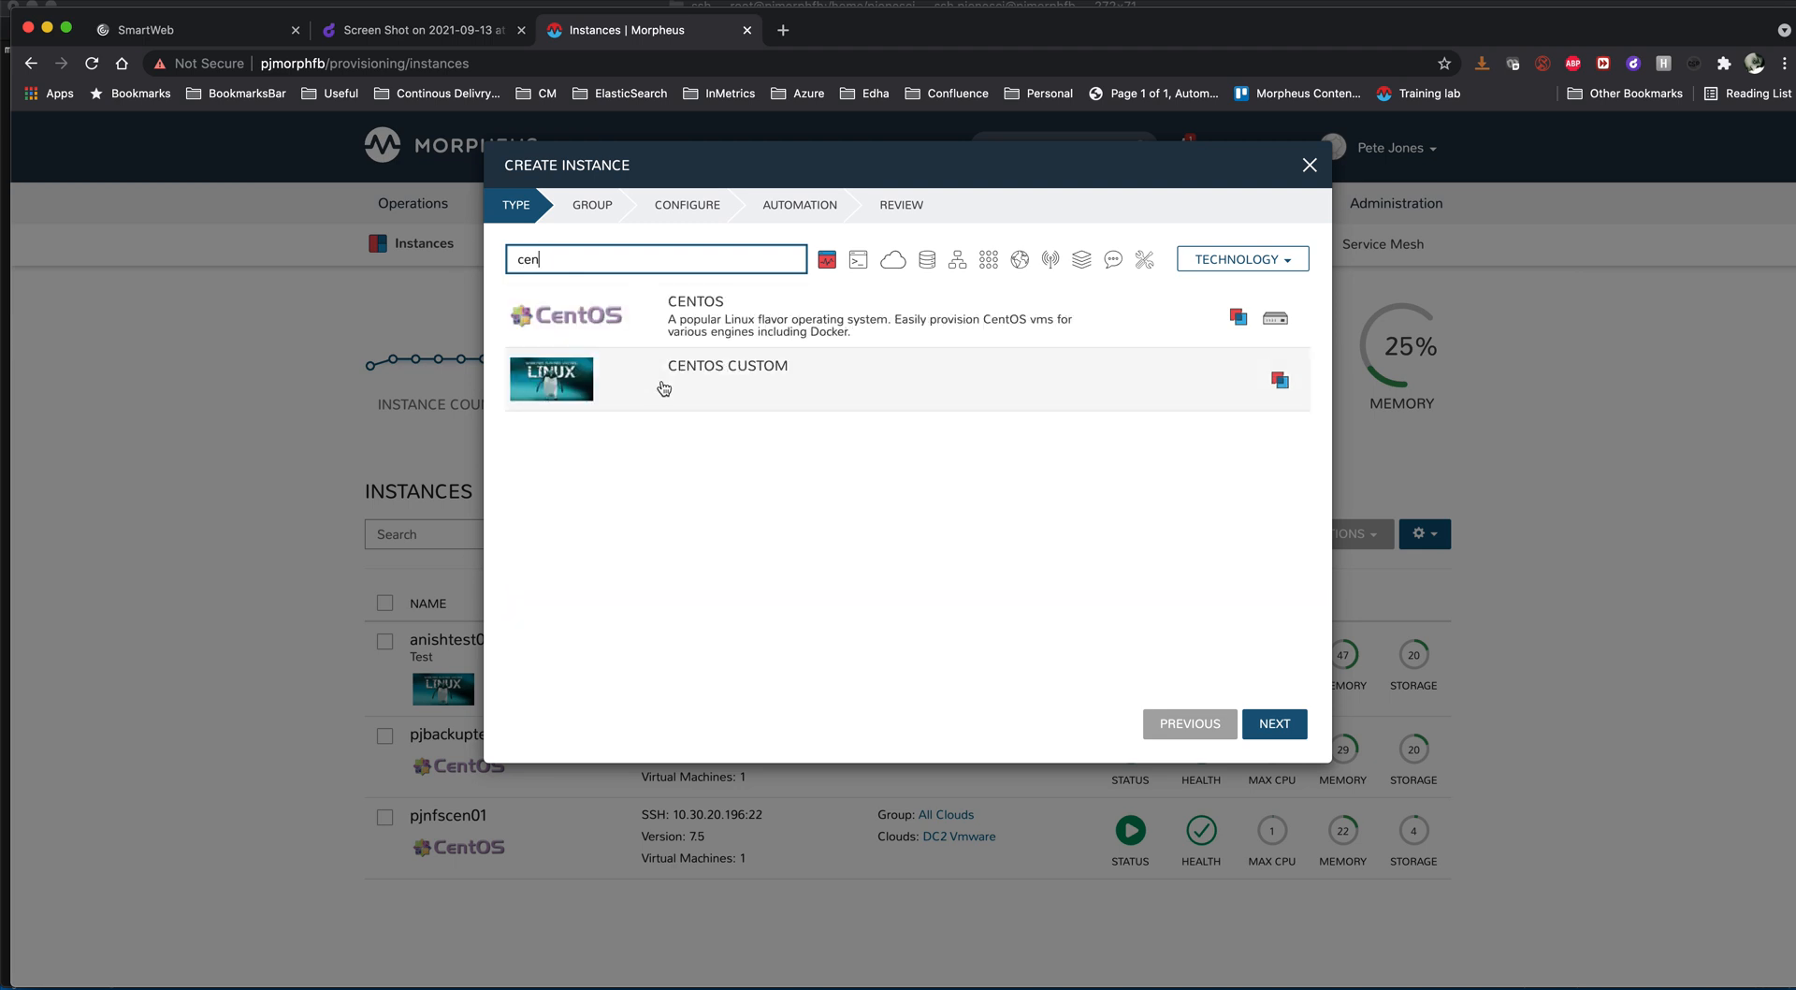
click(664, 388)
click(1276, 726)
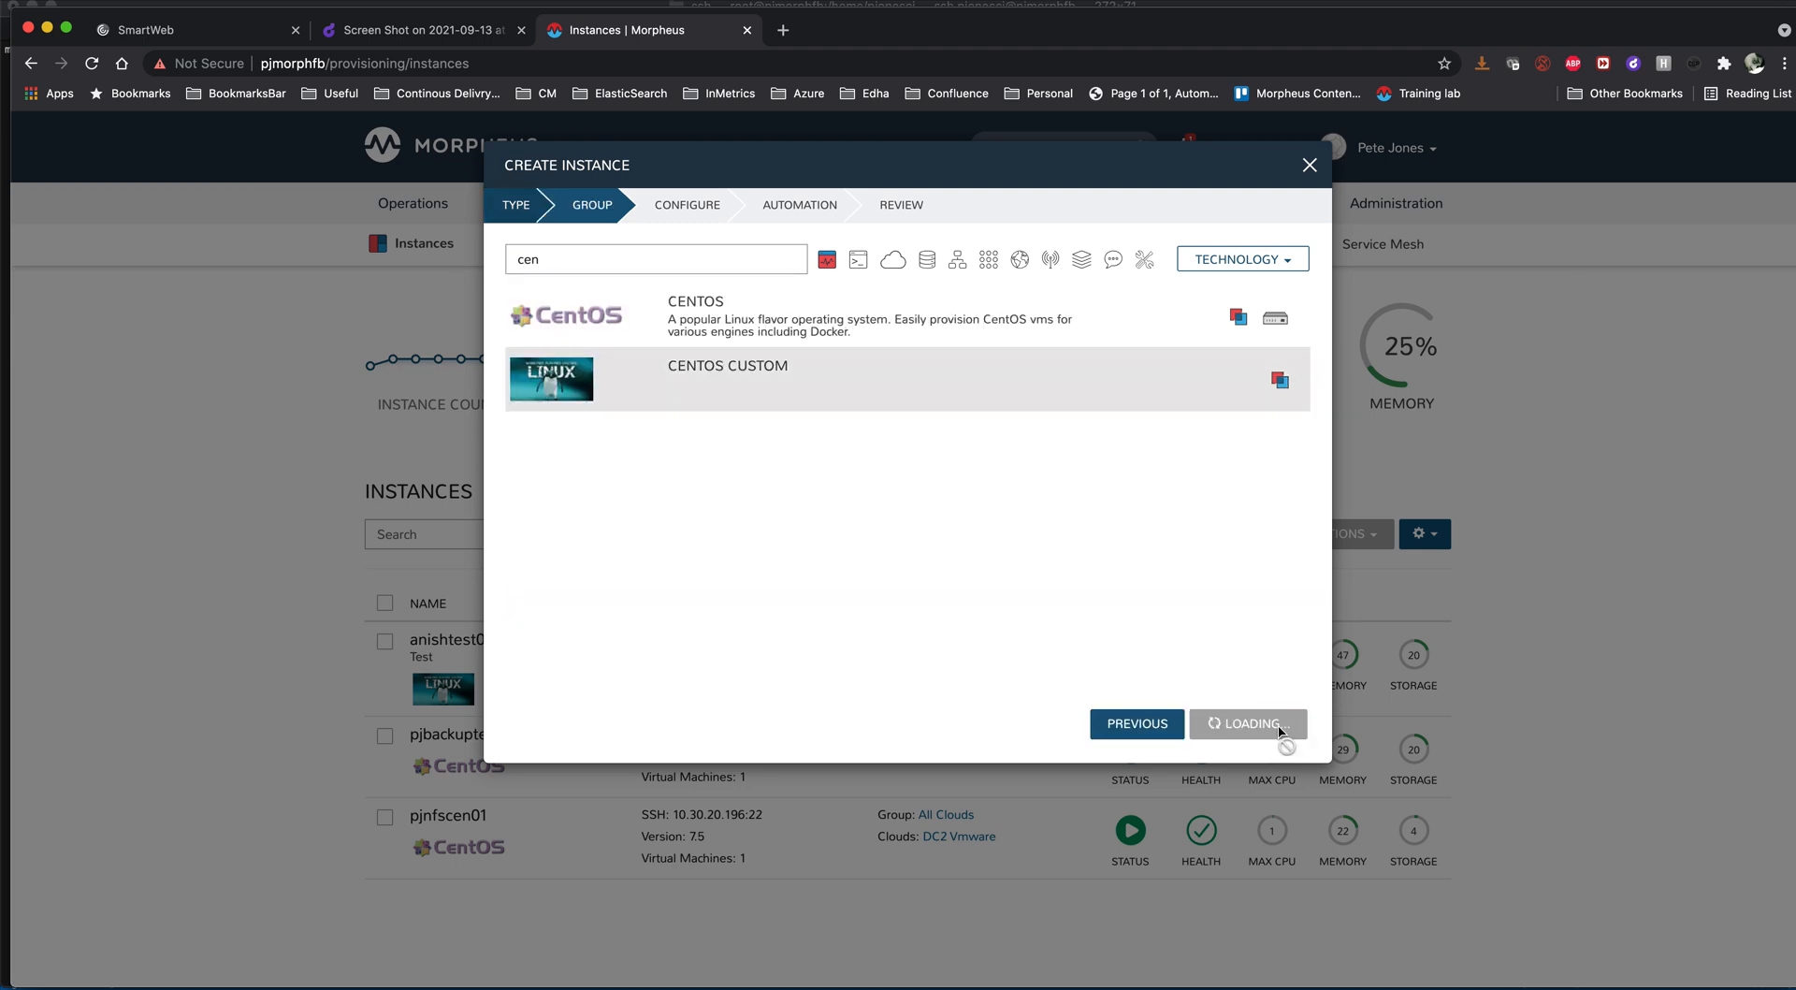
- Name the new instance anishtest02 and assign it to the Dev environment
click(797, 400)
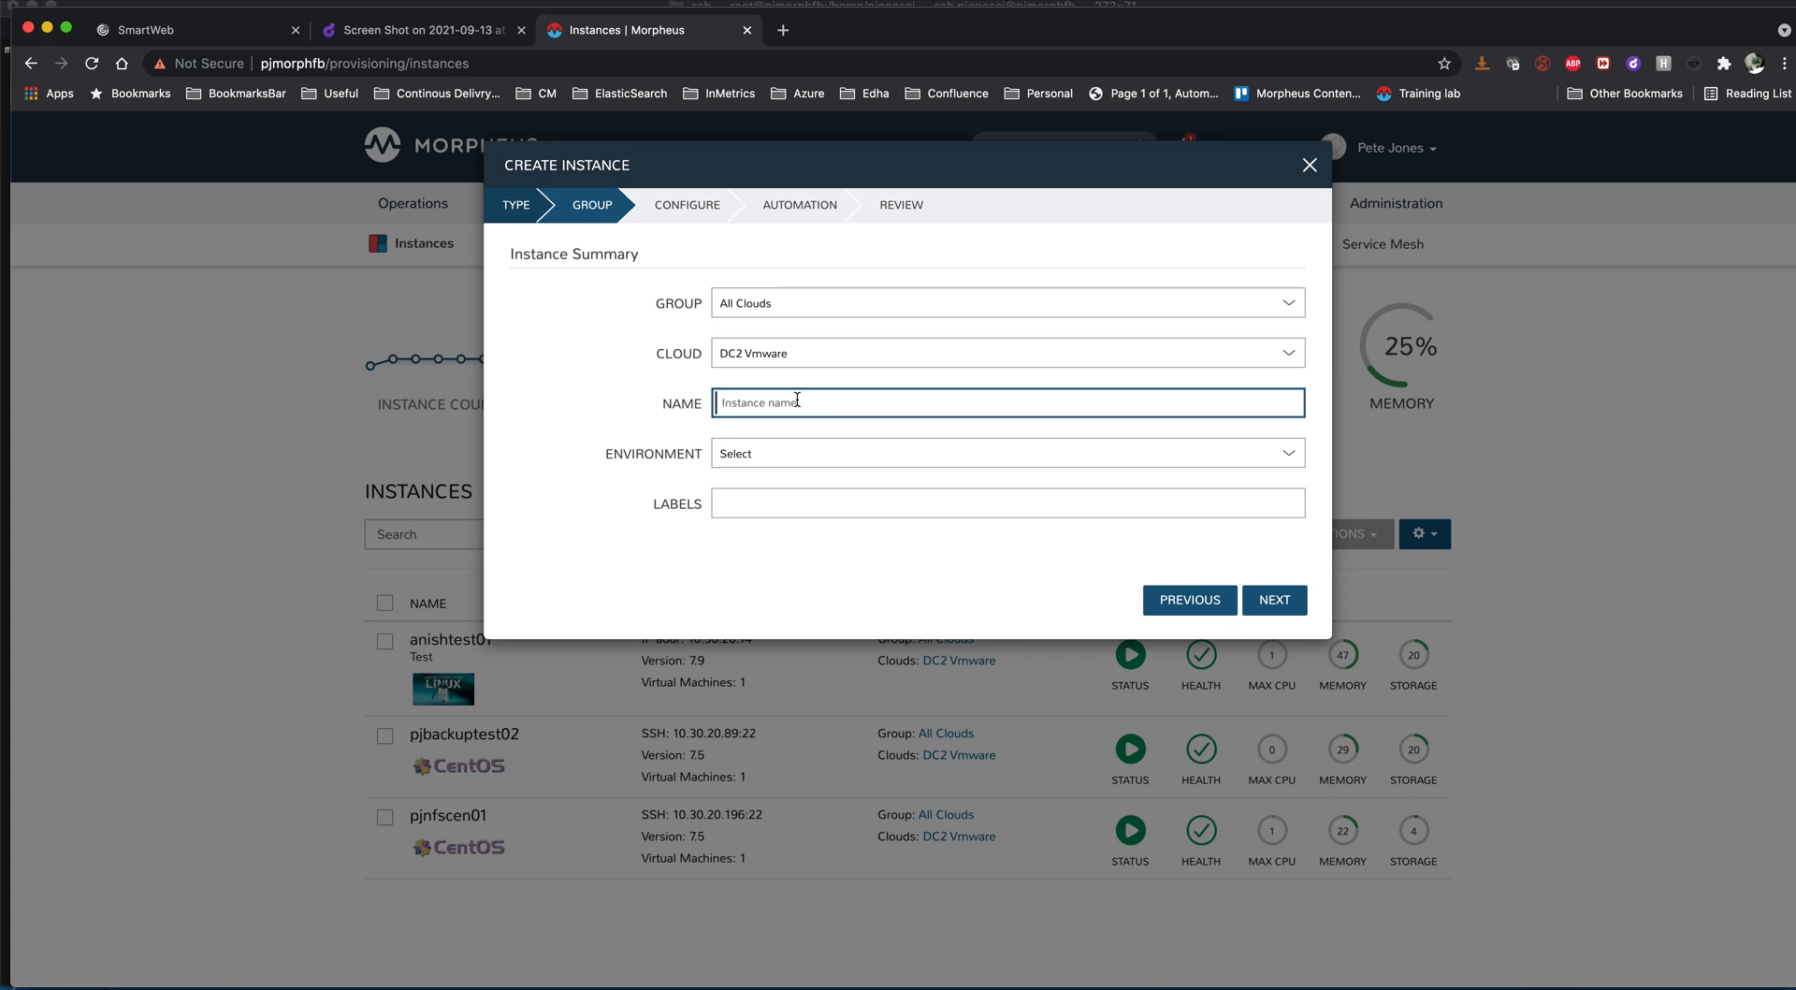
text(anishtest02)
click(904, 456)
click(882, 468)
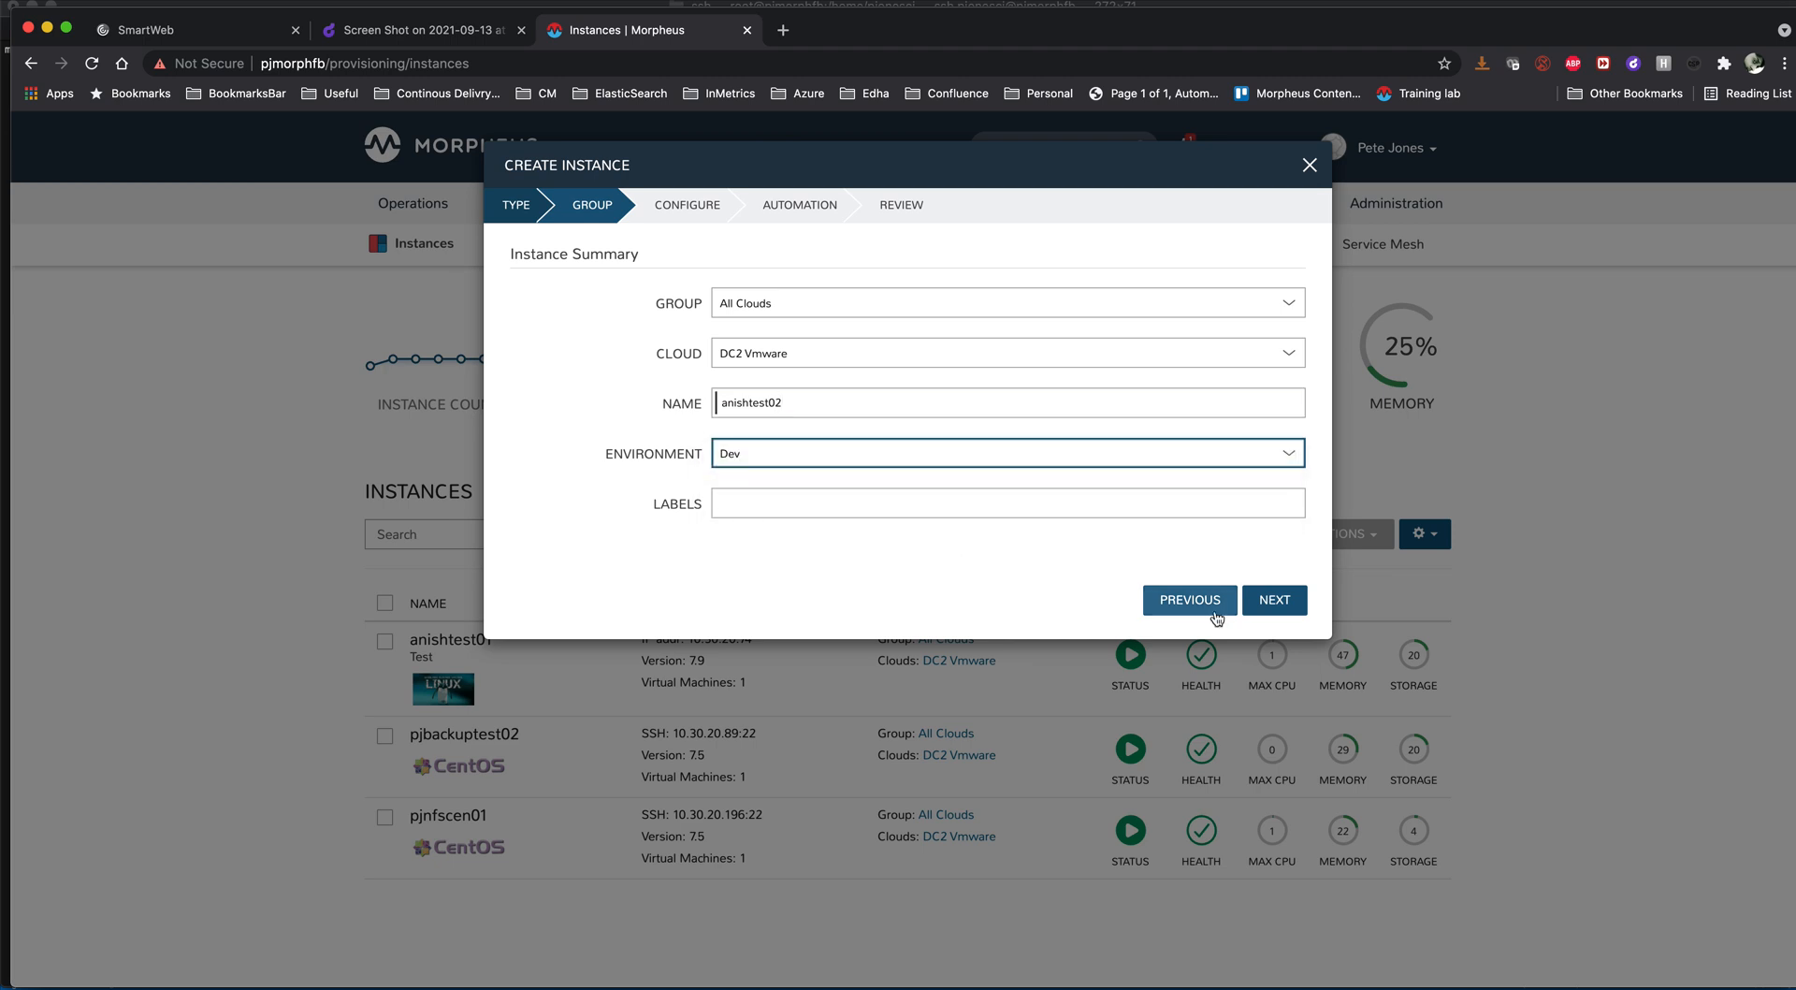
click(1282, 600)
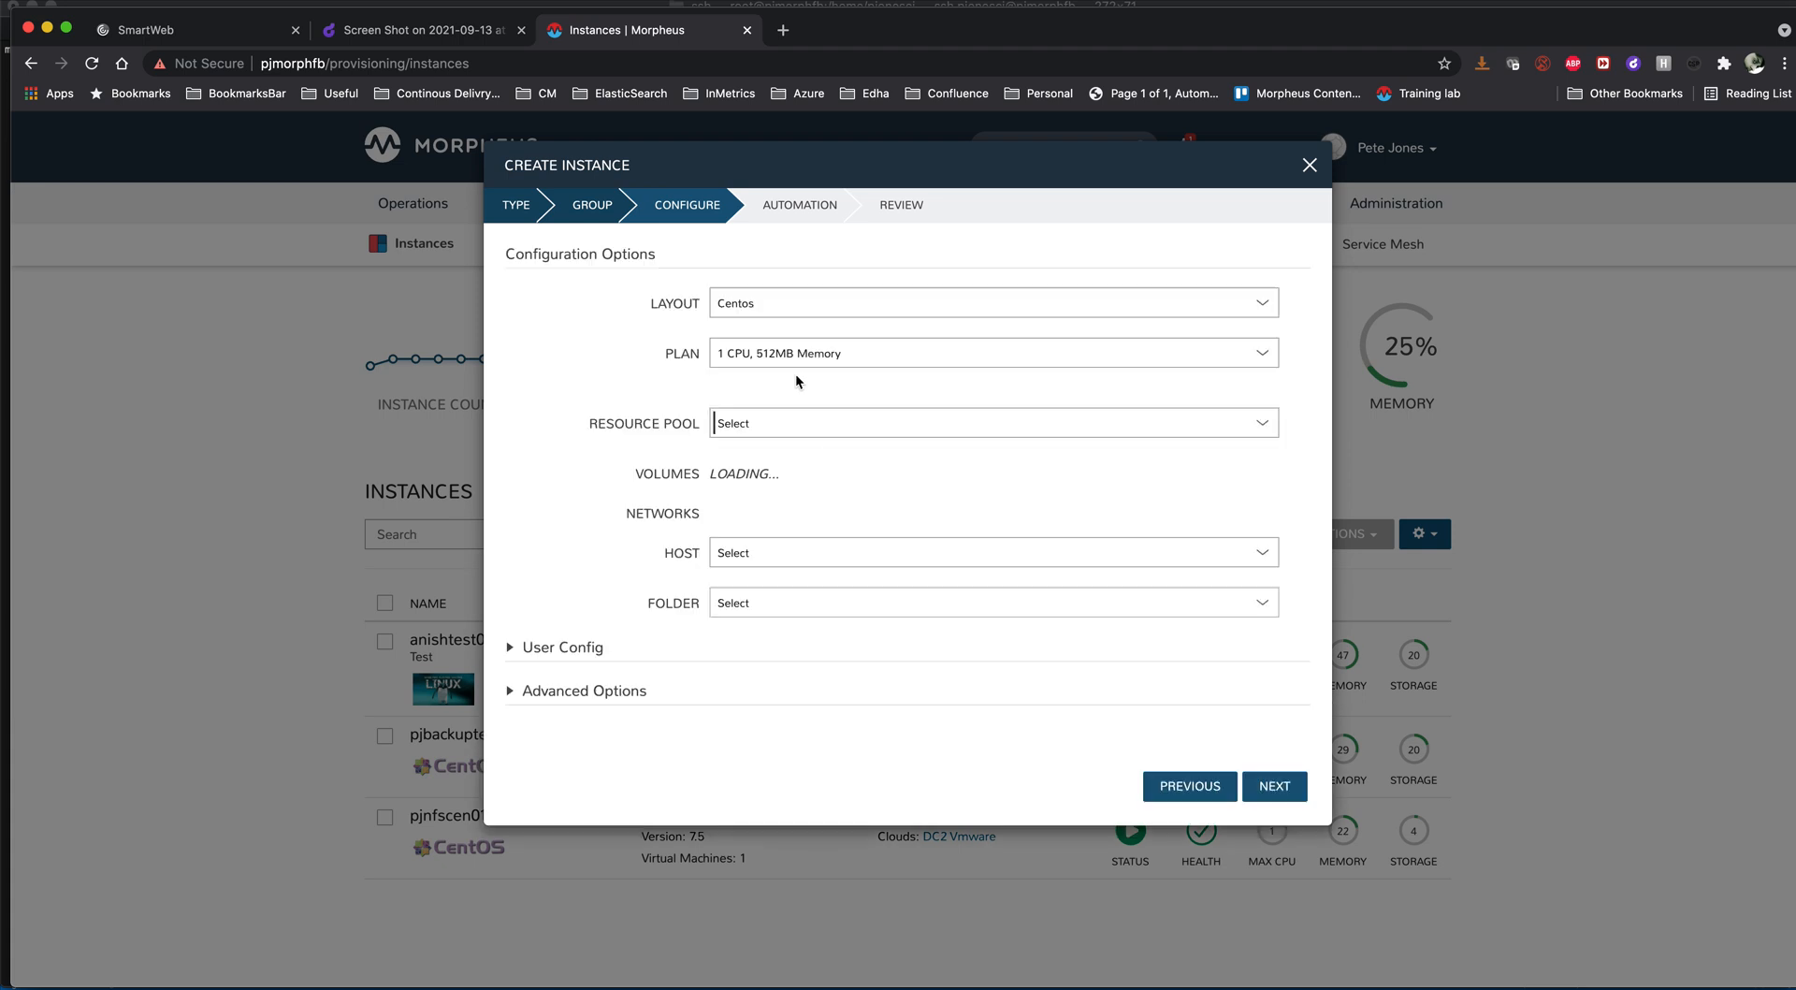
- Configure the instance with resource pool Demo-vSAN and network VLAN0002 - Internal Server
click(749, 424)
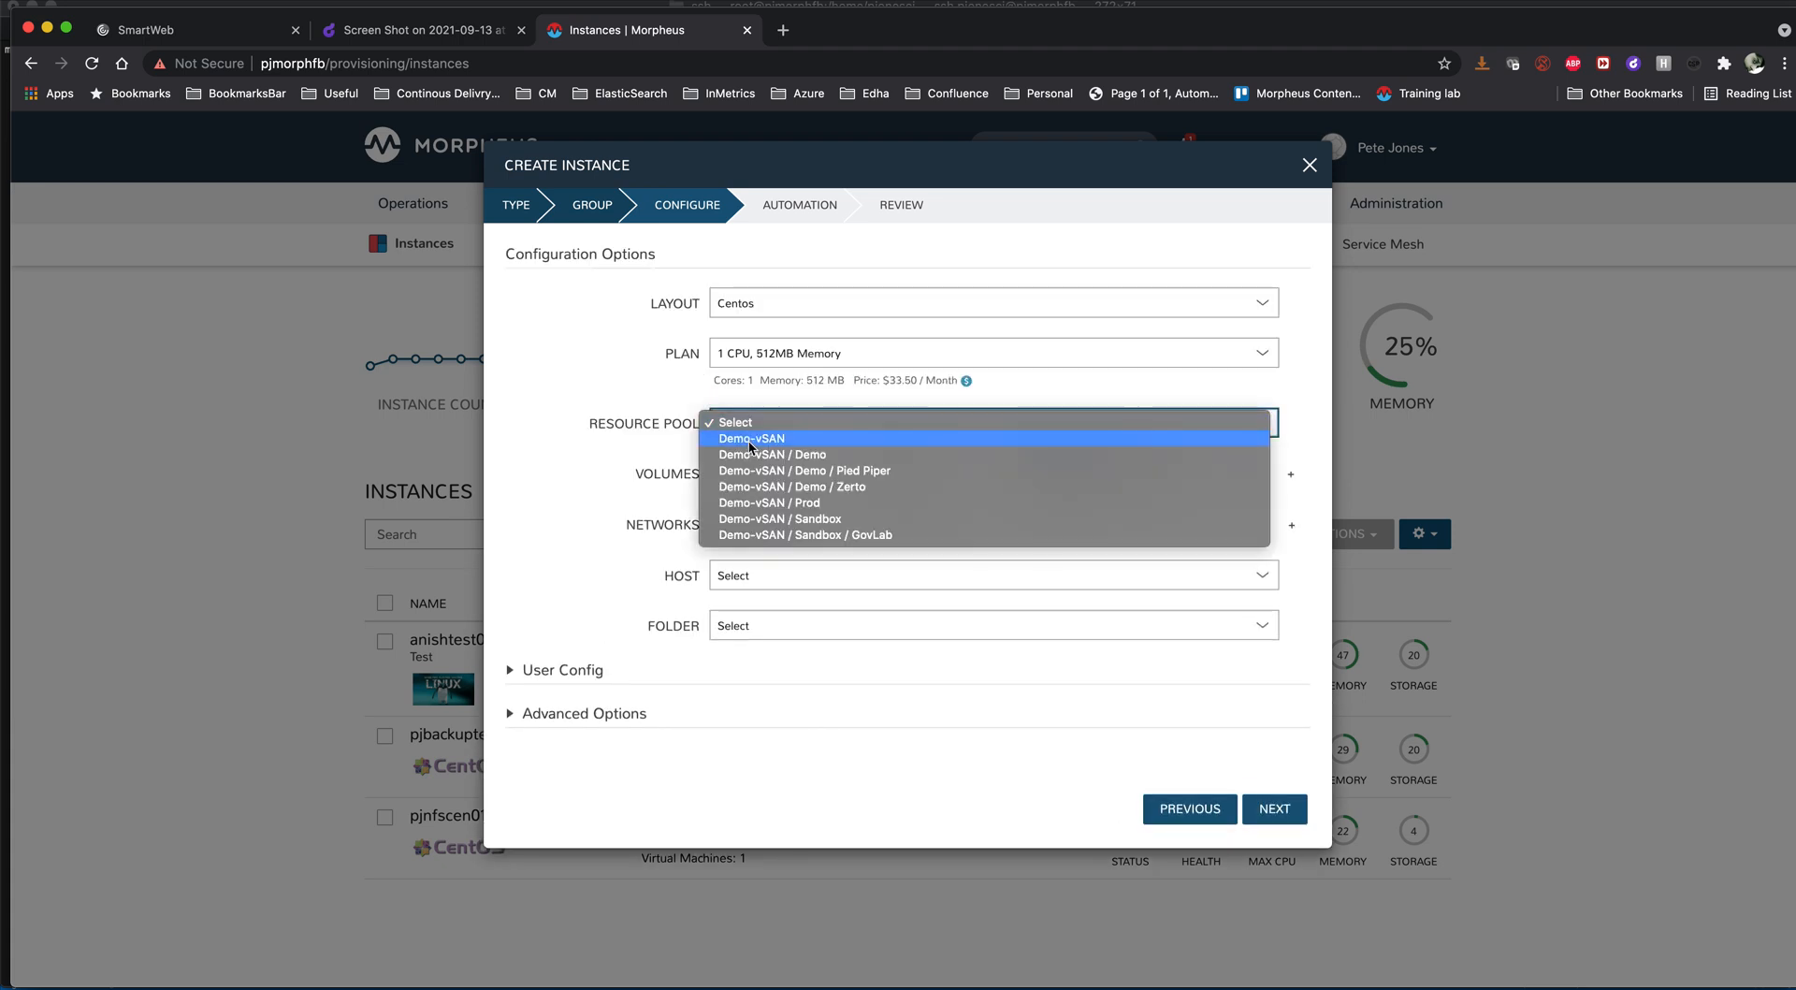
click(746, 441)
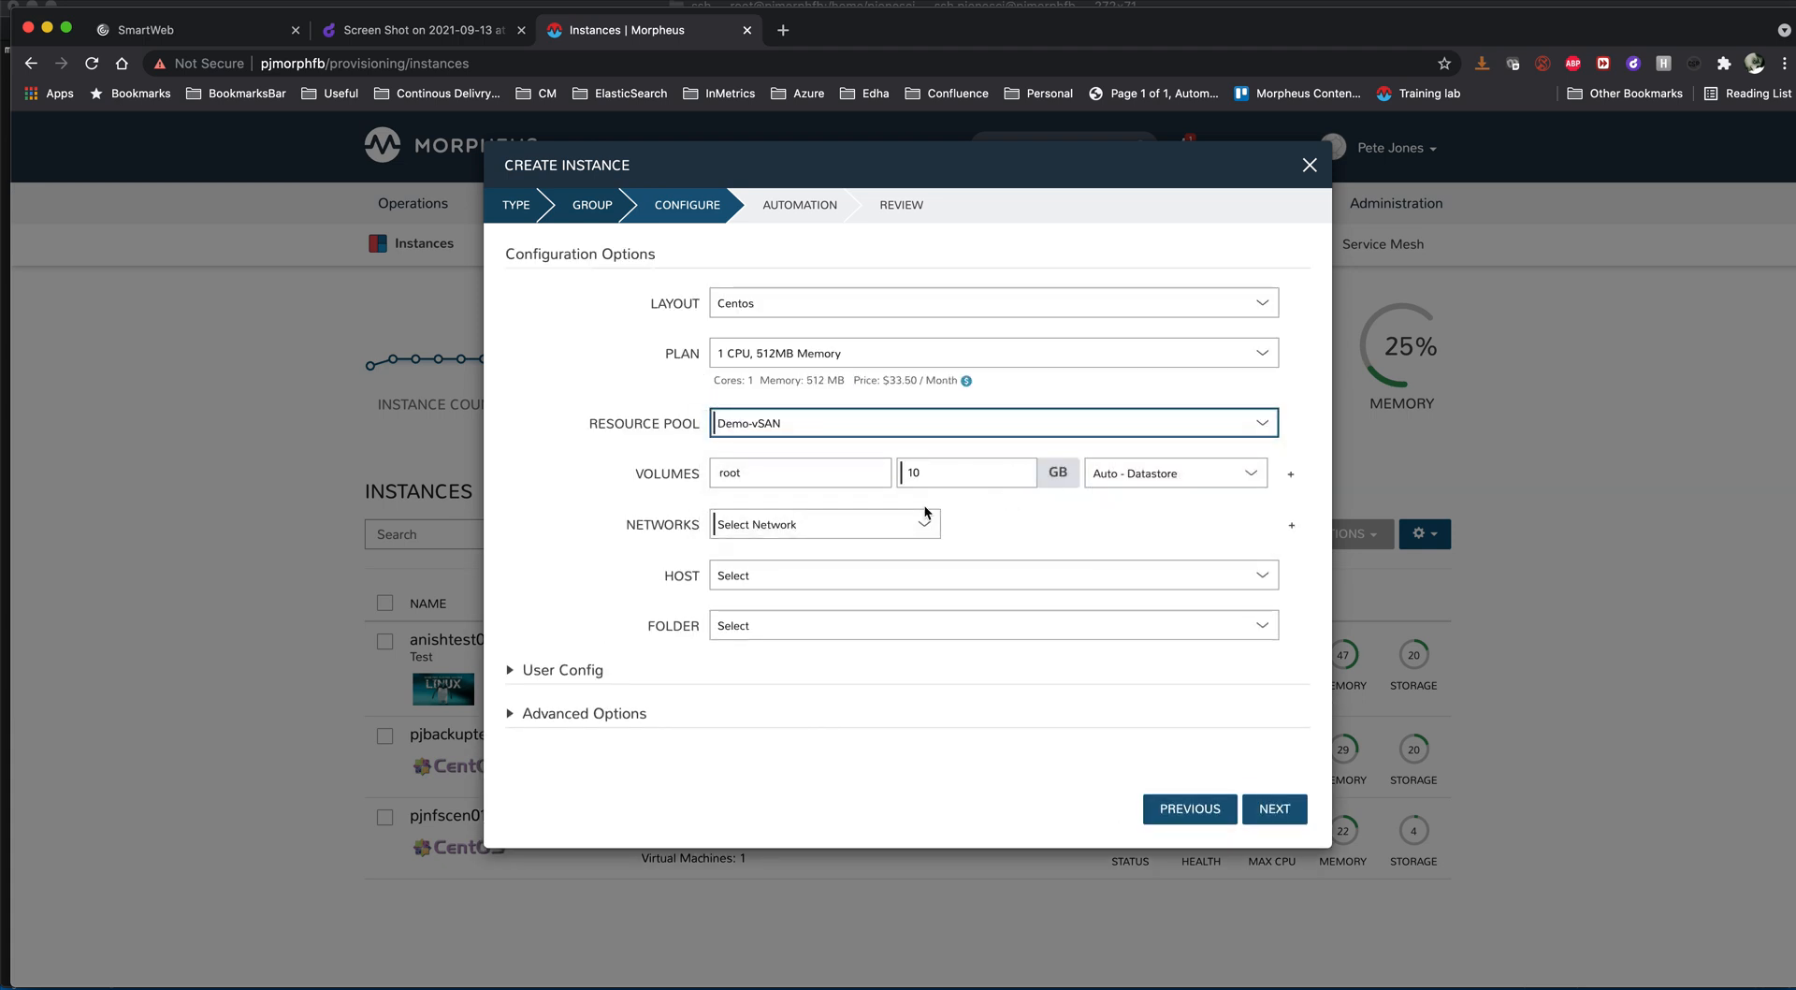
click(850, 530)
click(838, 572)
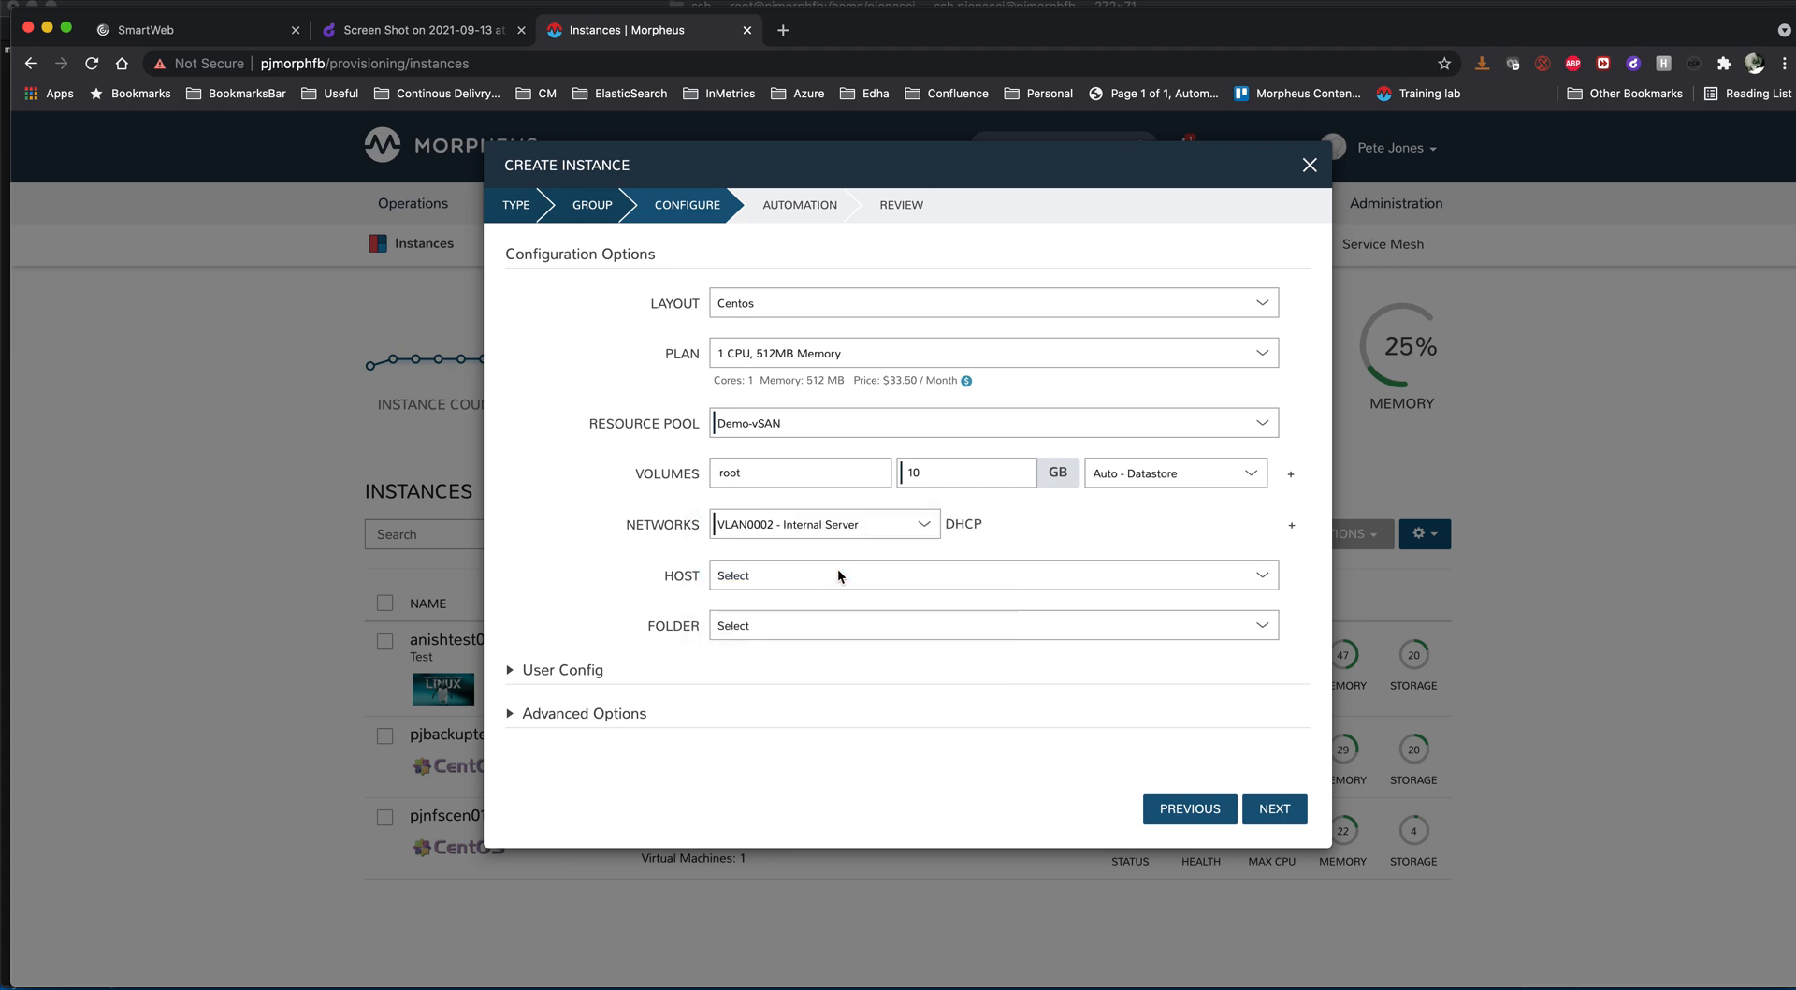
click(1276, 808)
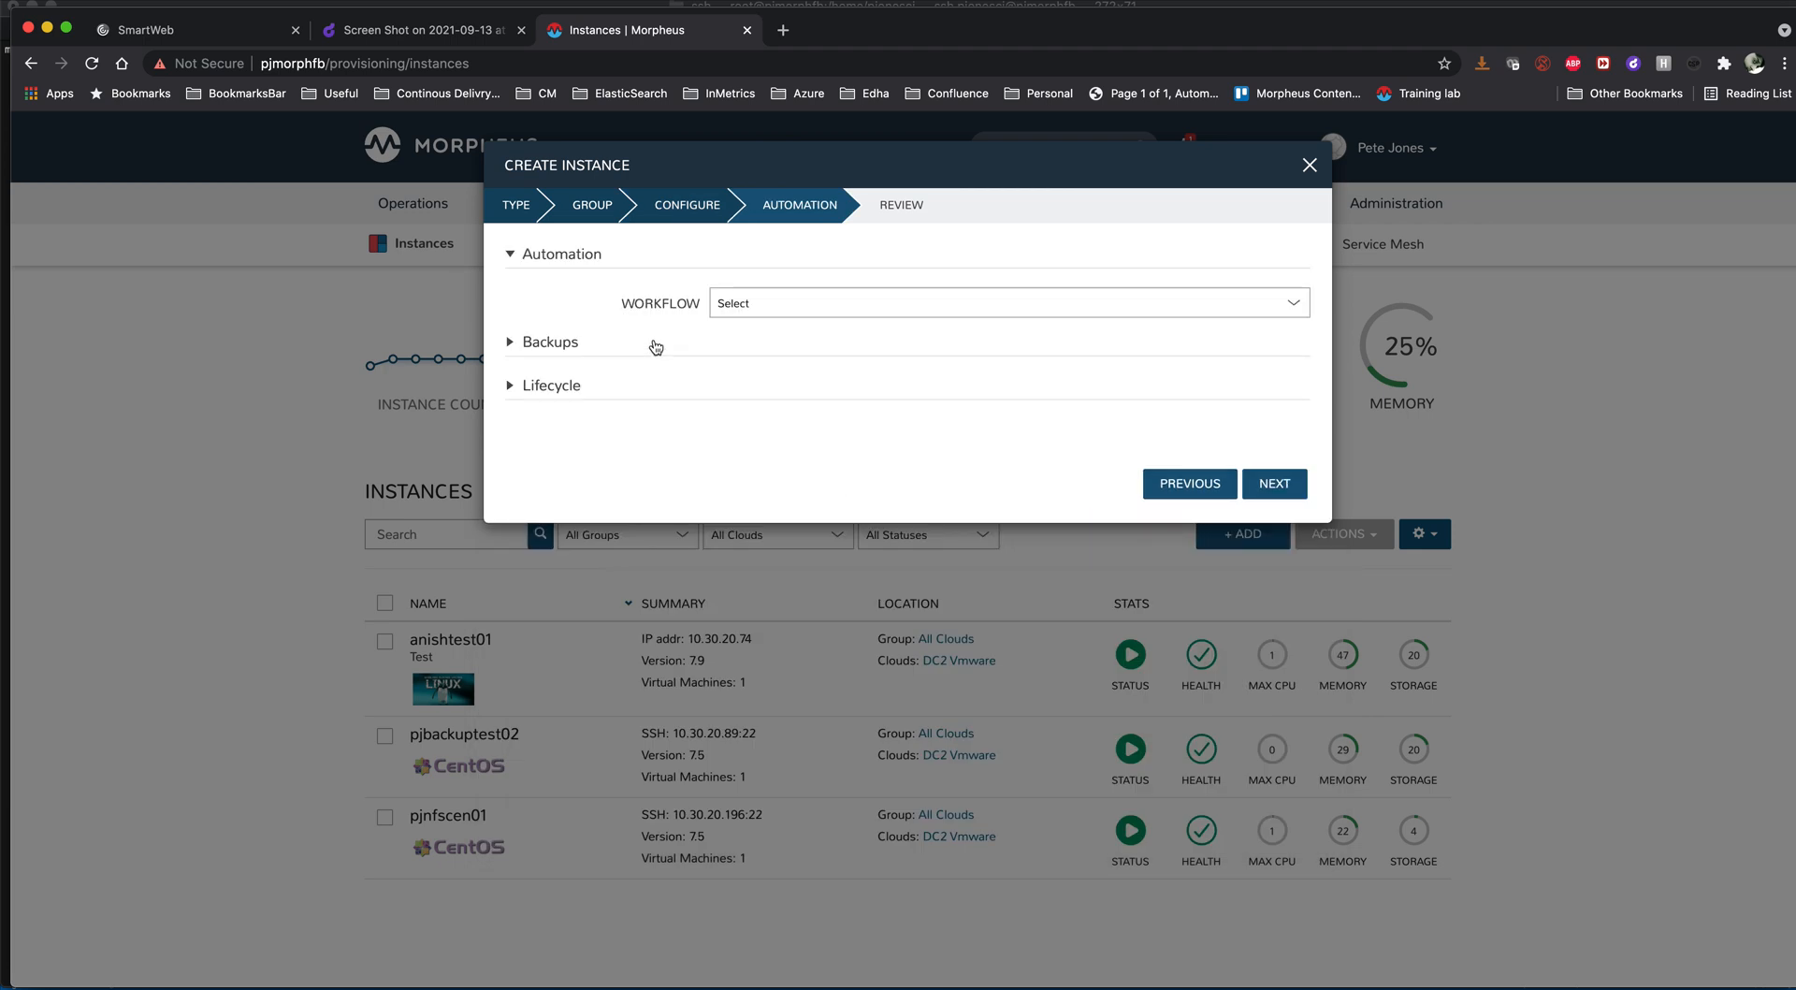
- Set the instance's backup type to No Backup and complete the instance creation
click(655, 344)
click(741, 398)
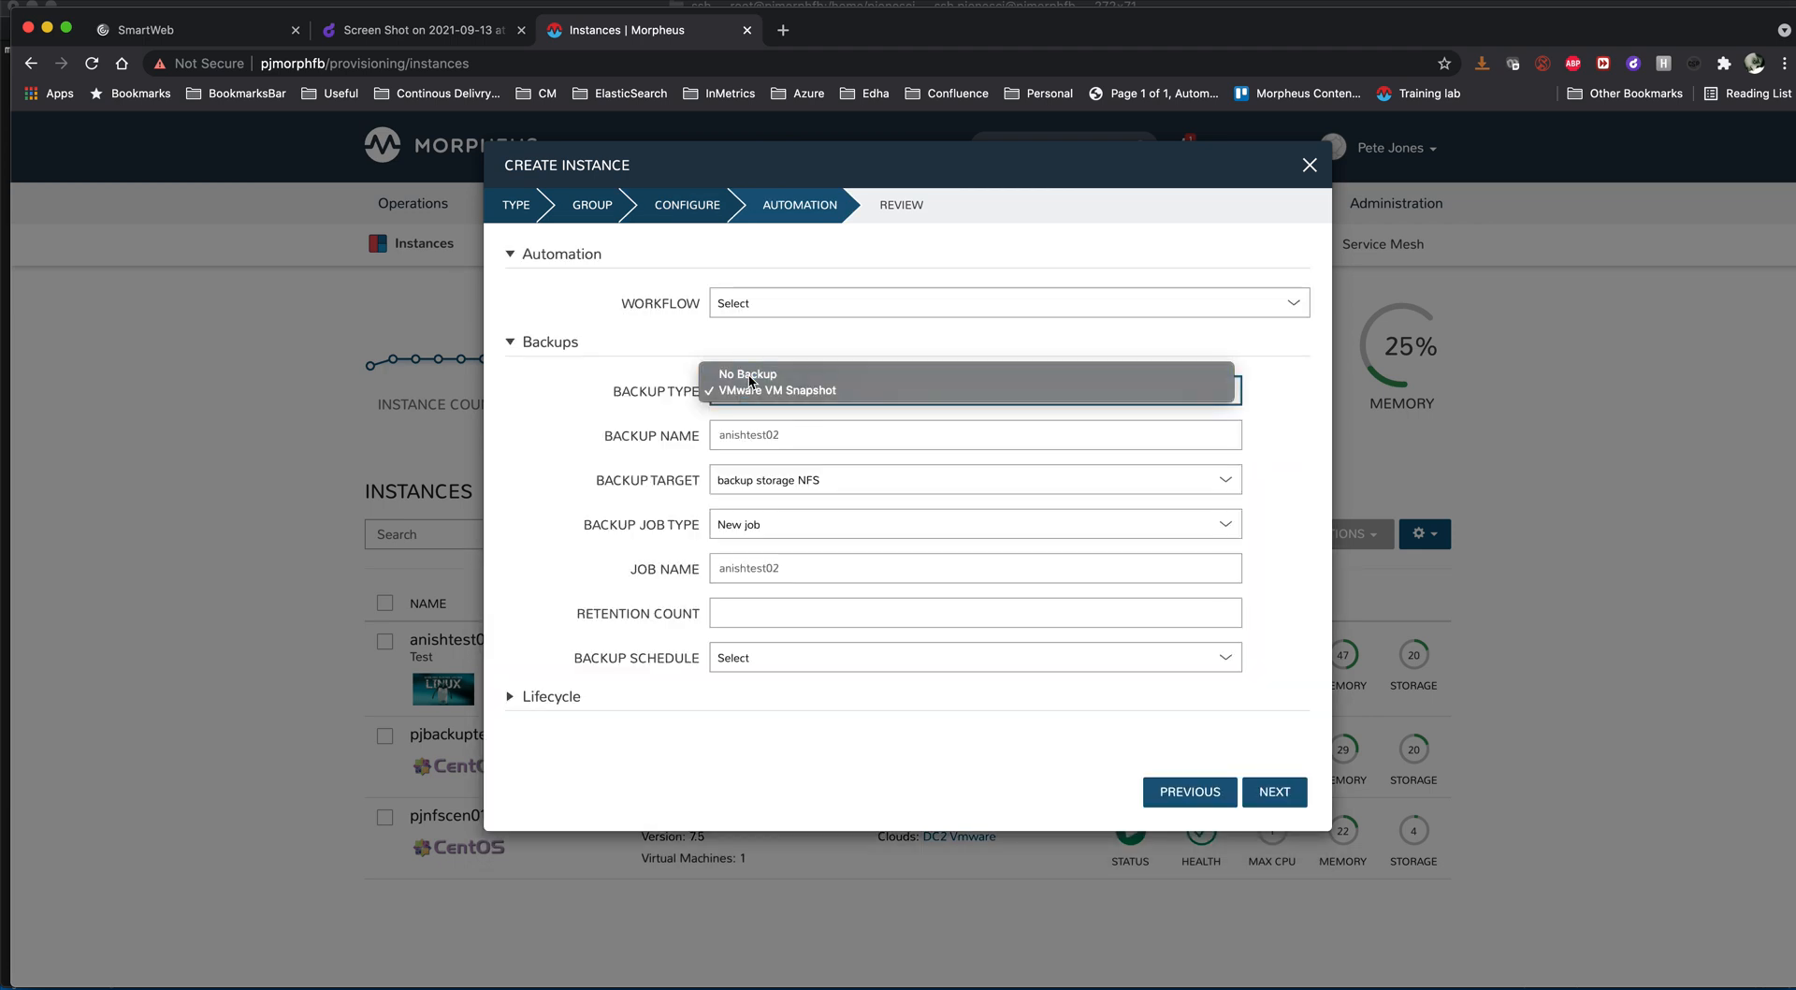
click(748, 375)
click(1283, 526)
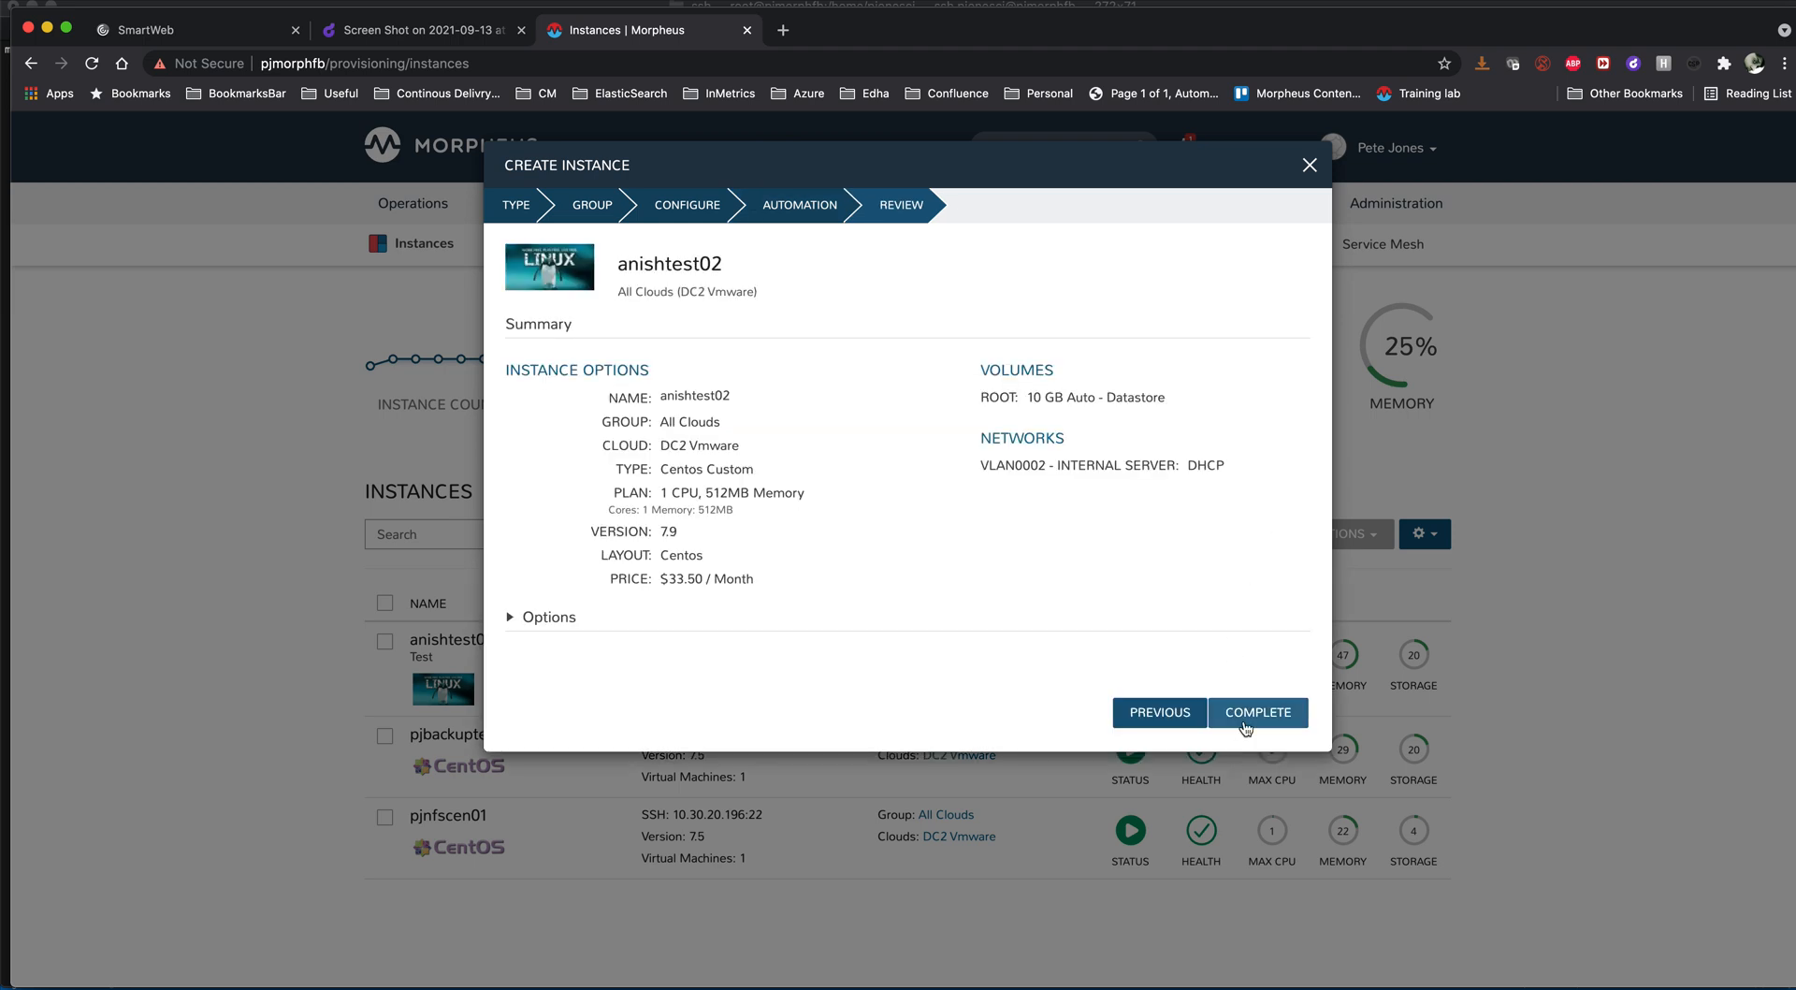
click(1244, 723)
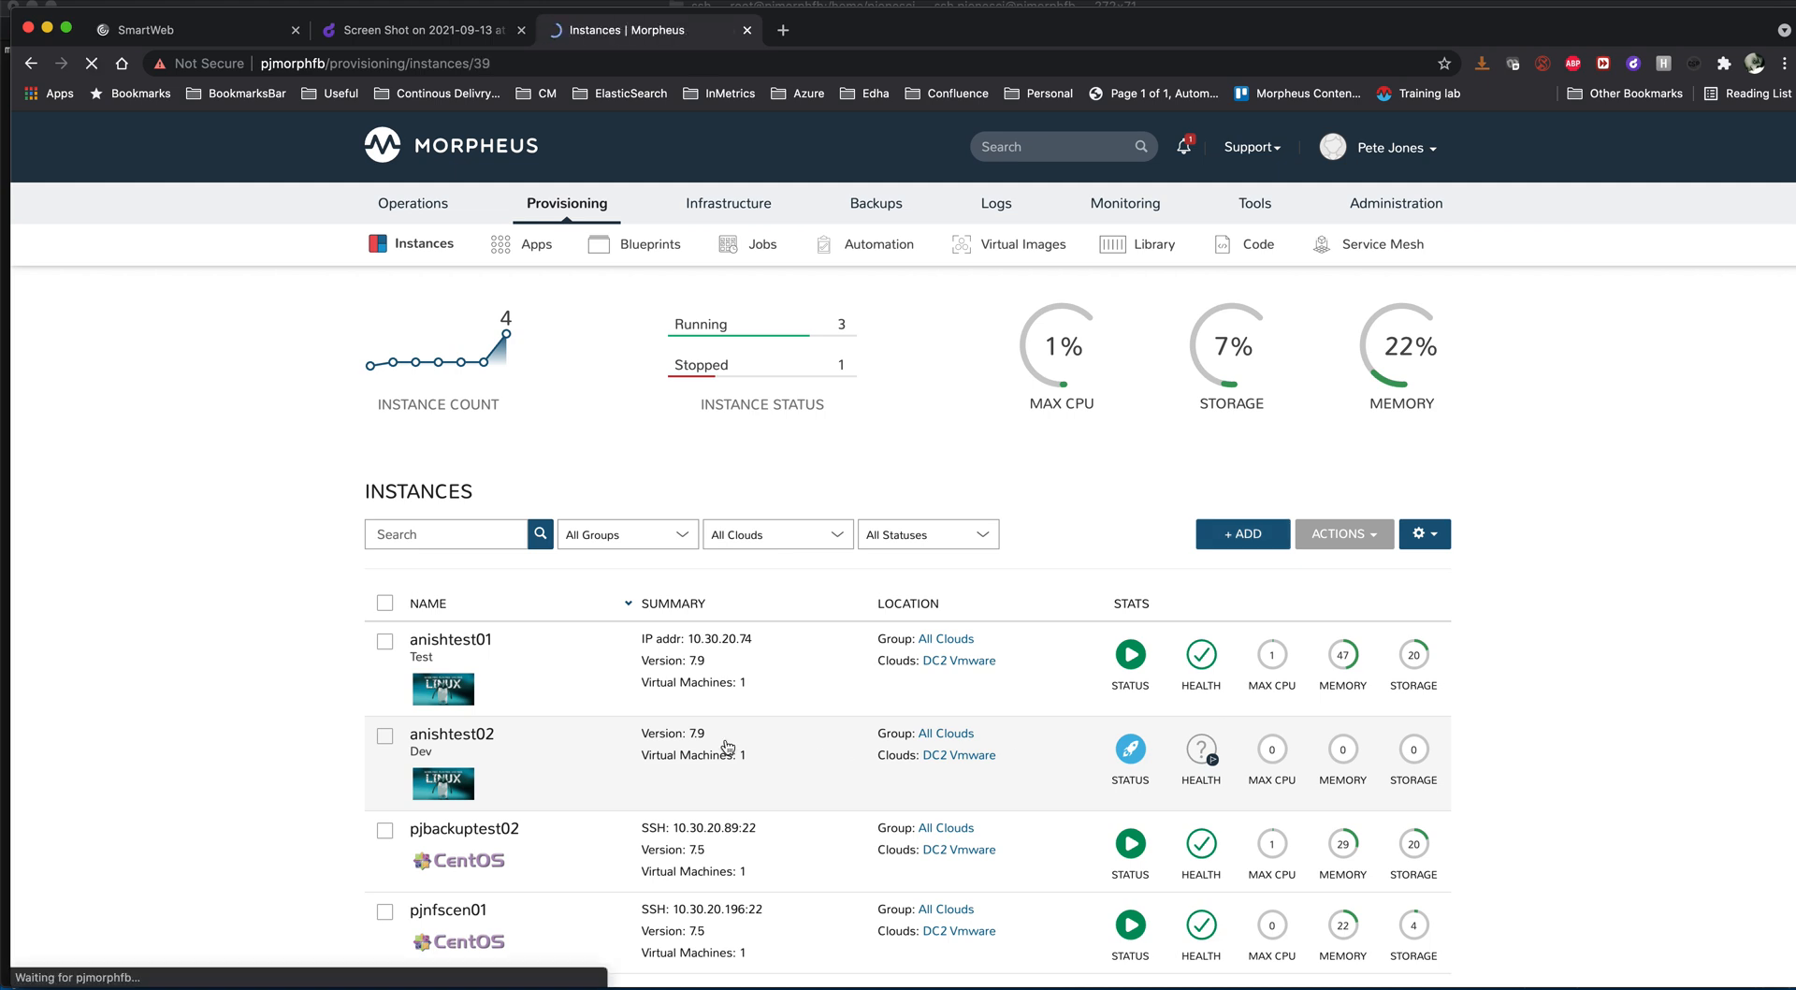
- Open the anishtest02 instance and examine its provisioning stages in the history
scroll(728, 746, down, 2)
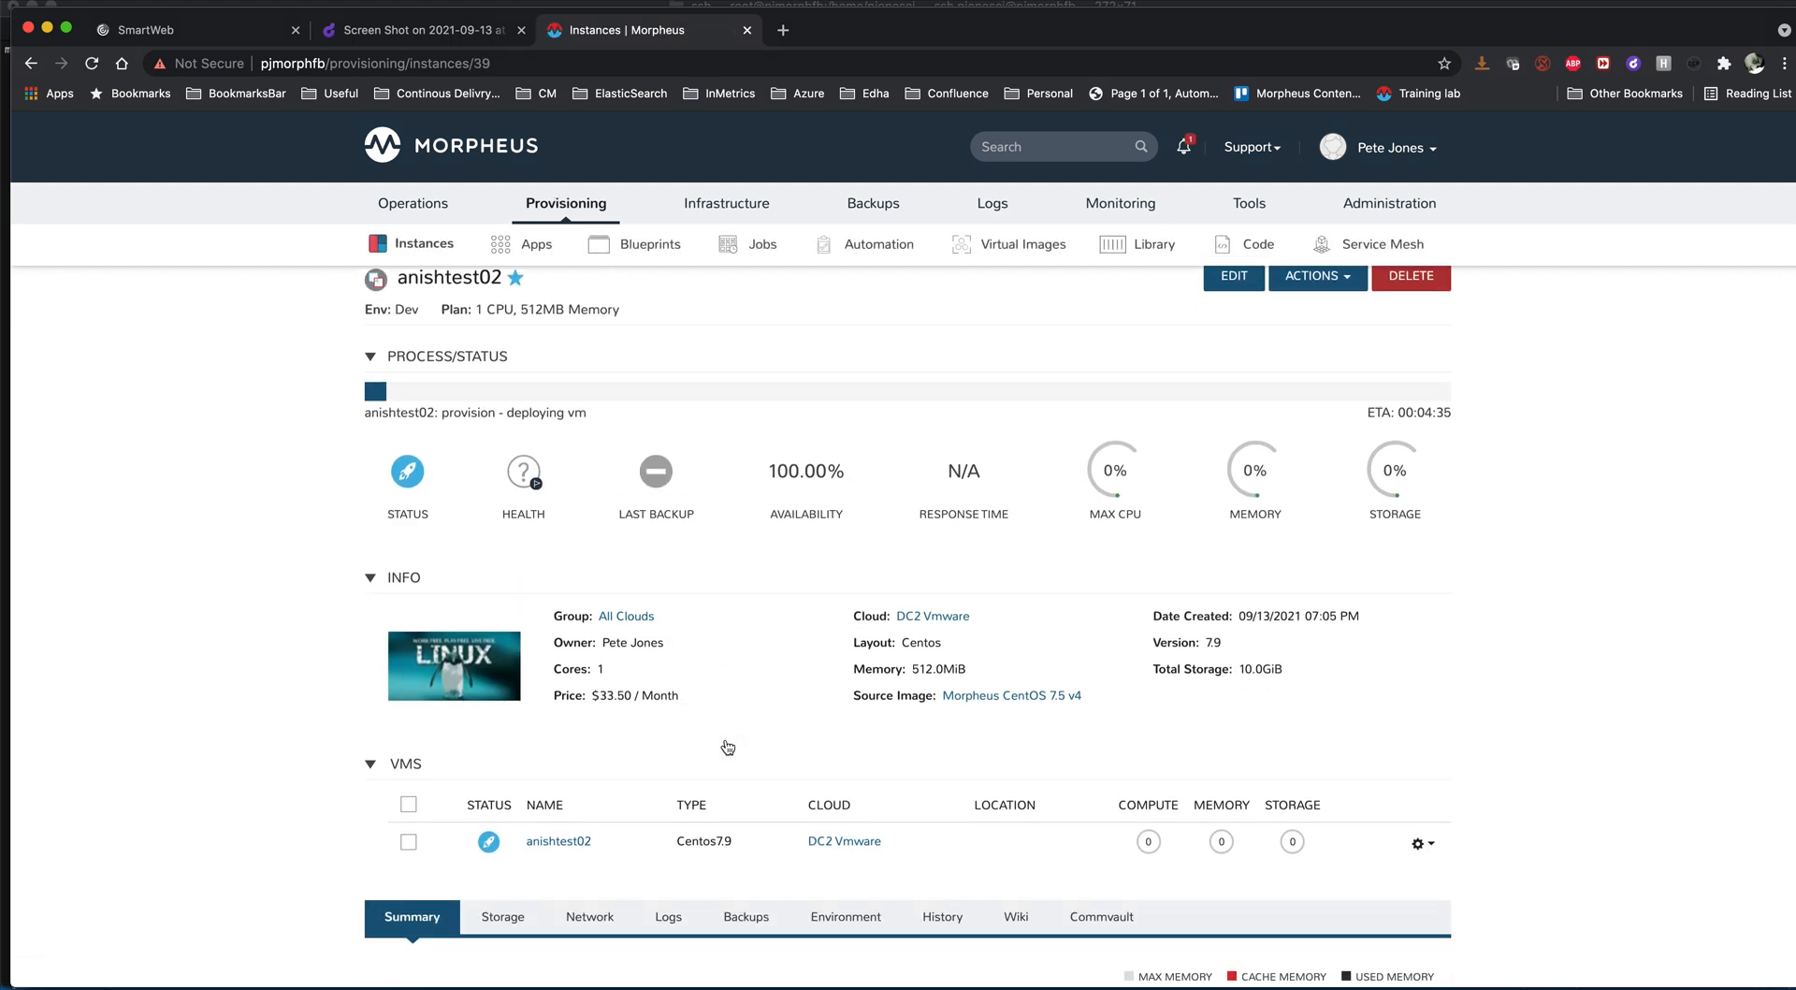
click(954, 915)
scroll(956, 916, down, 3)
scroll(956, 911, down, 8)
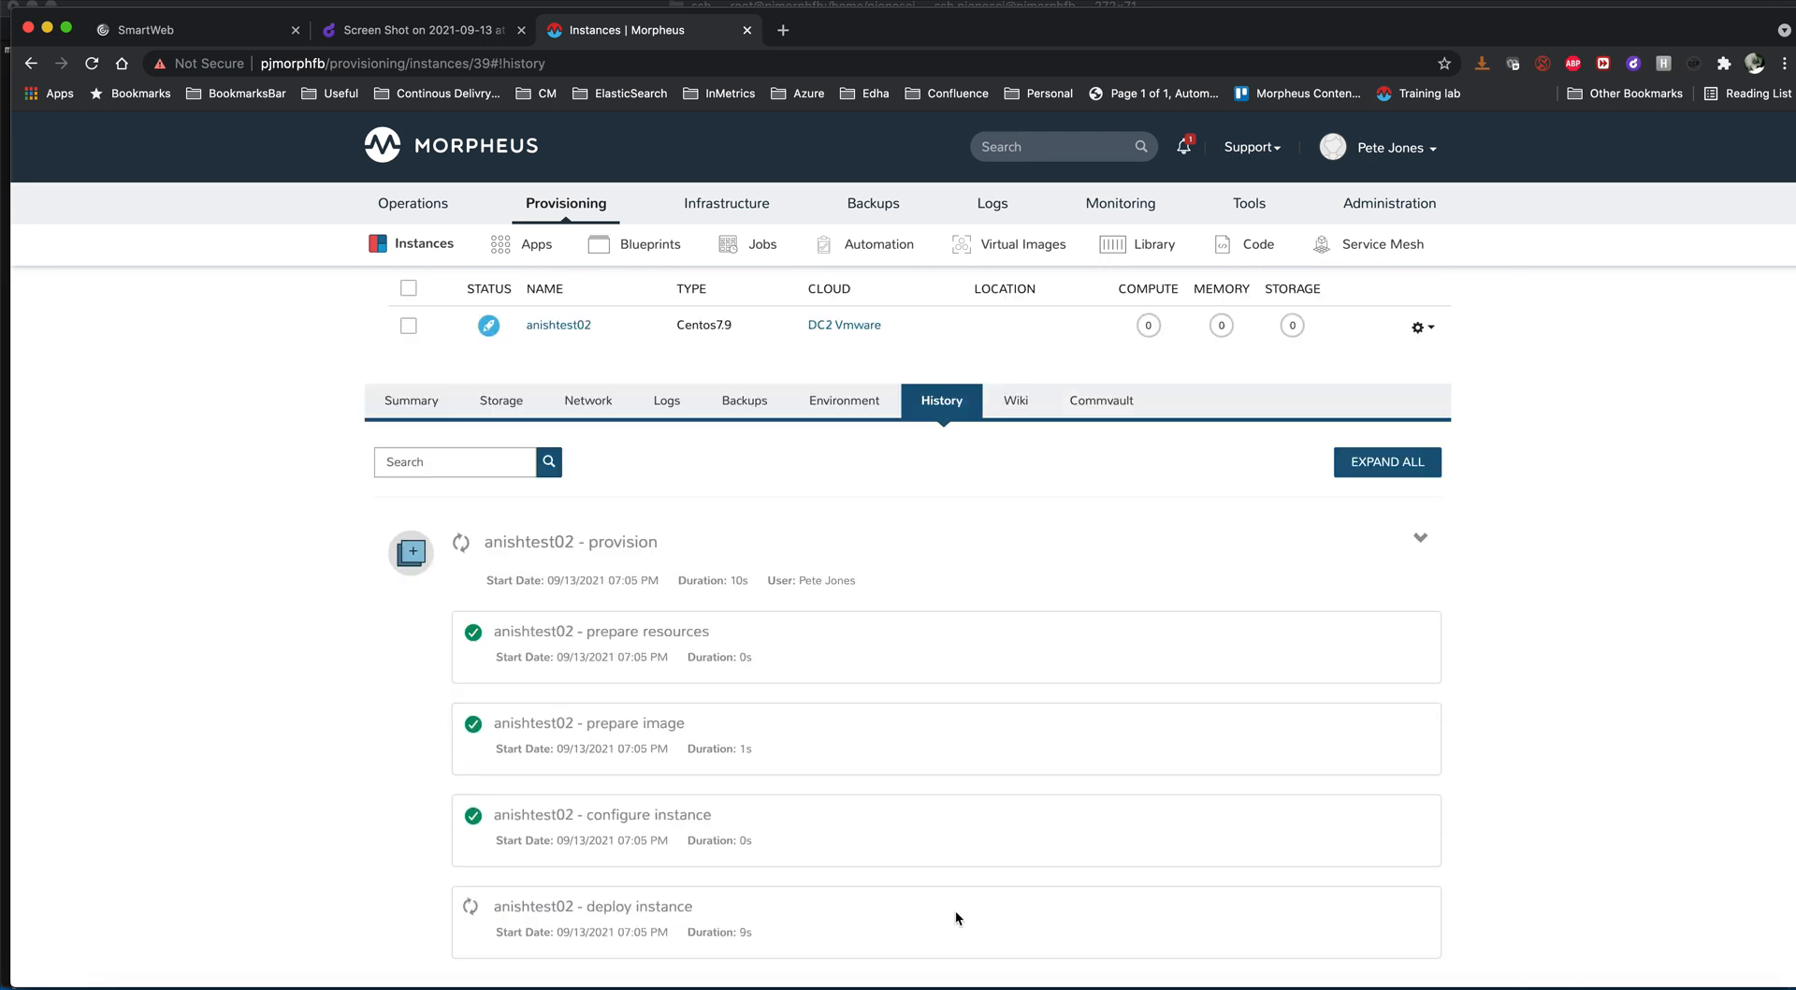
scroll(956, 911, down, 2)
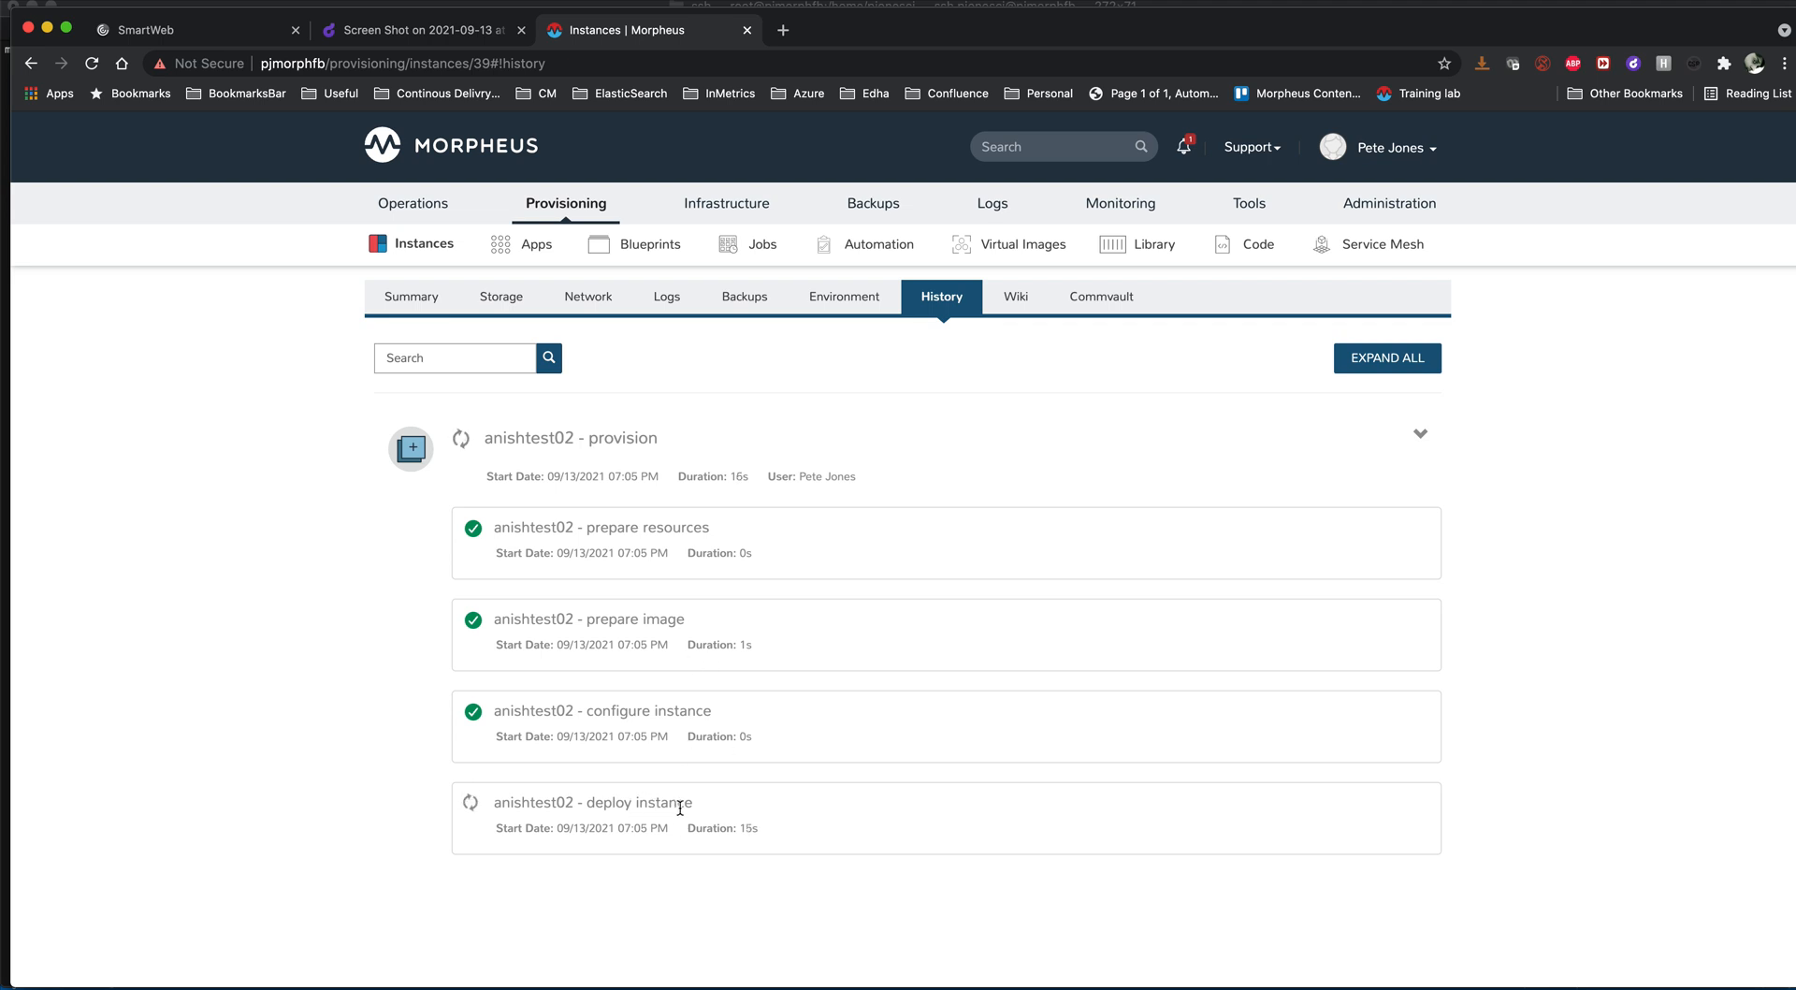
scroll(680, 806, up, 5)
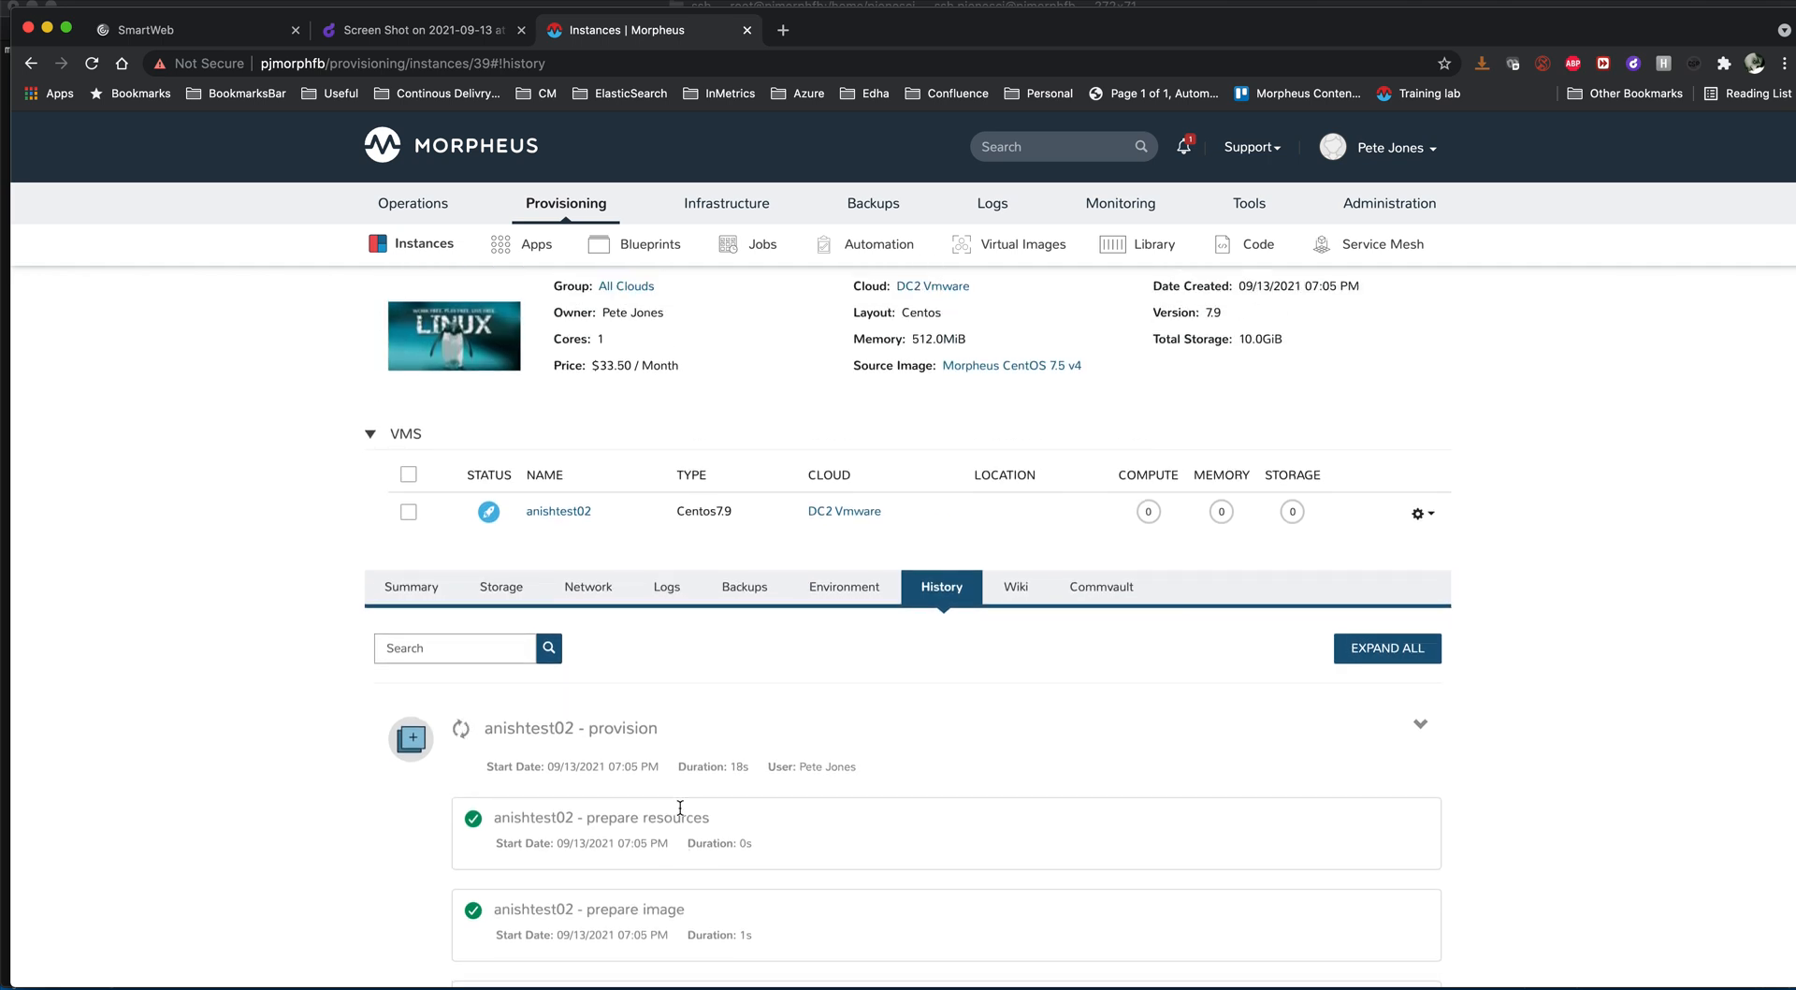
- Look at the patching workflow diagram on Droplr again, and open the provisioning jobs list in Morpheus
click(471, 34)
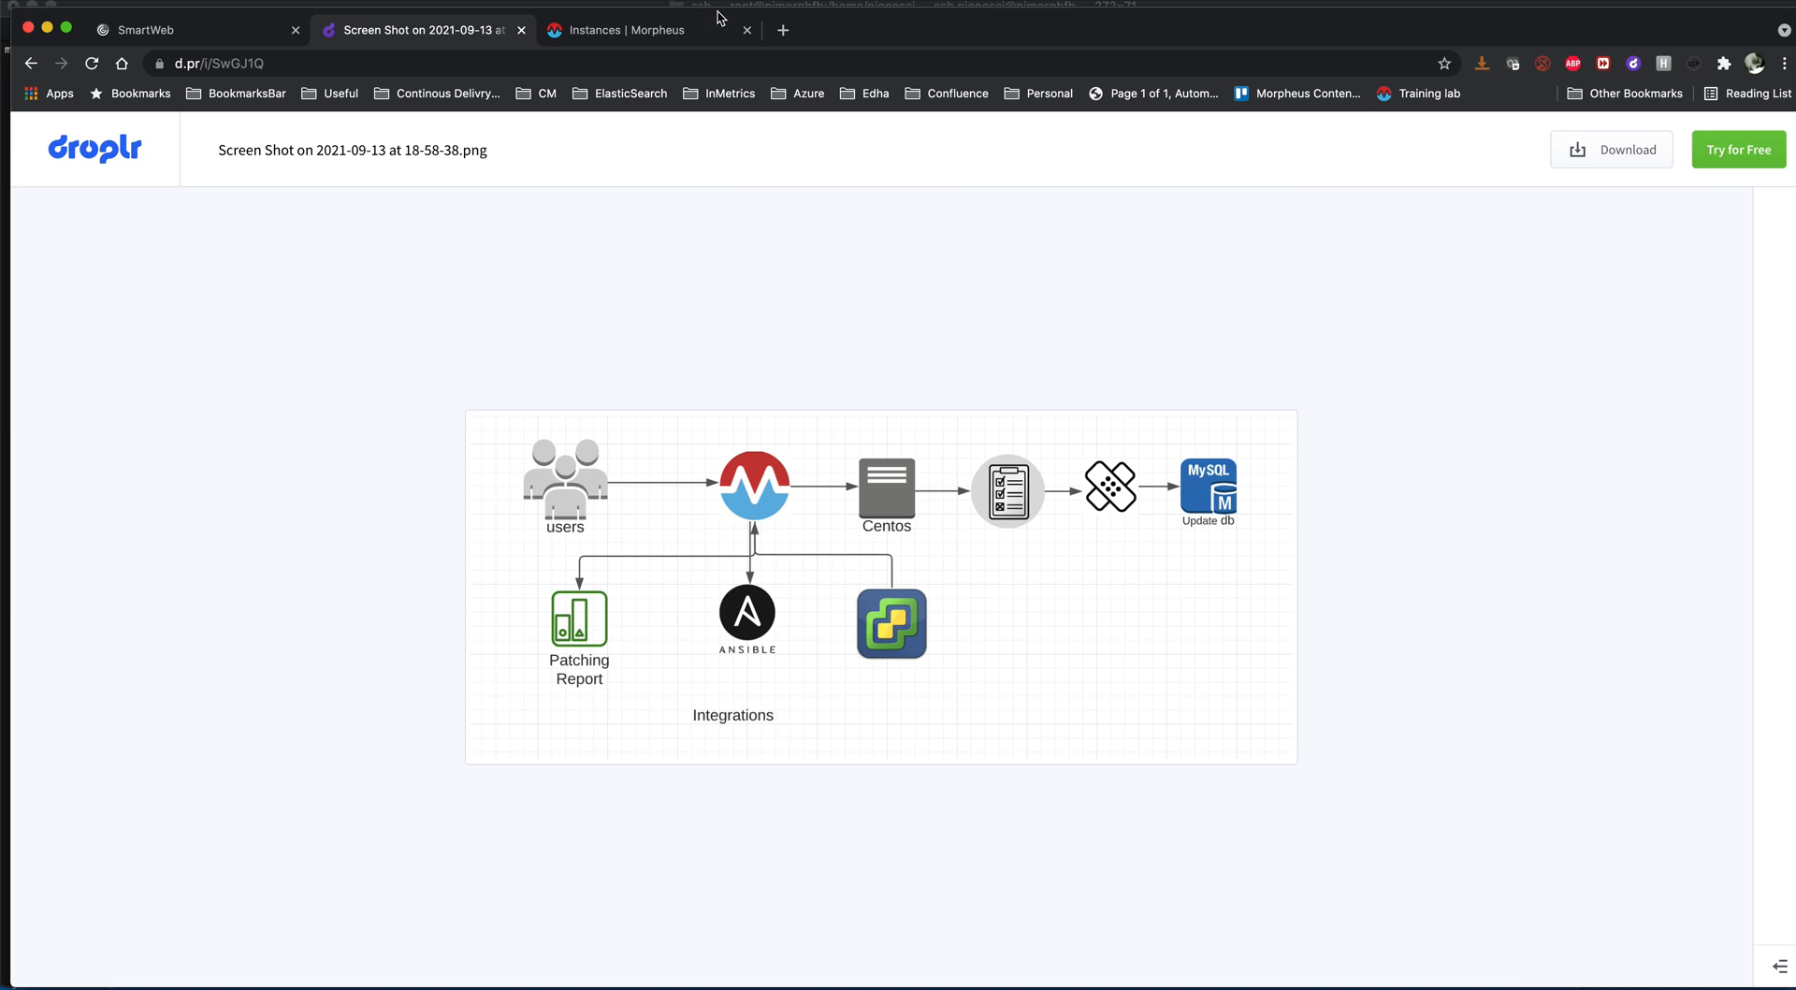
click(656, 30)
mouse_move(715, 262)
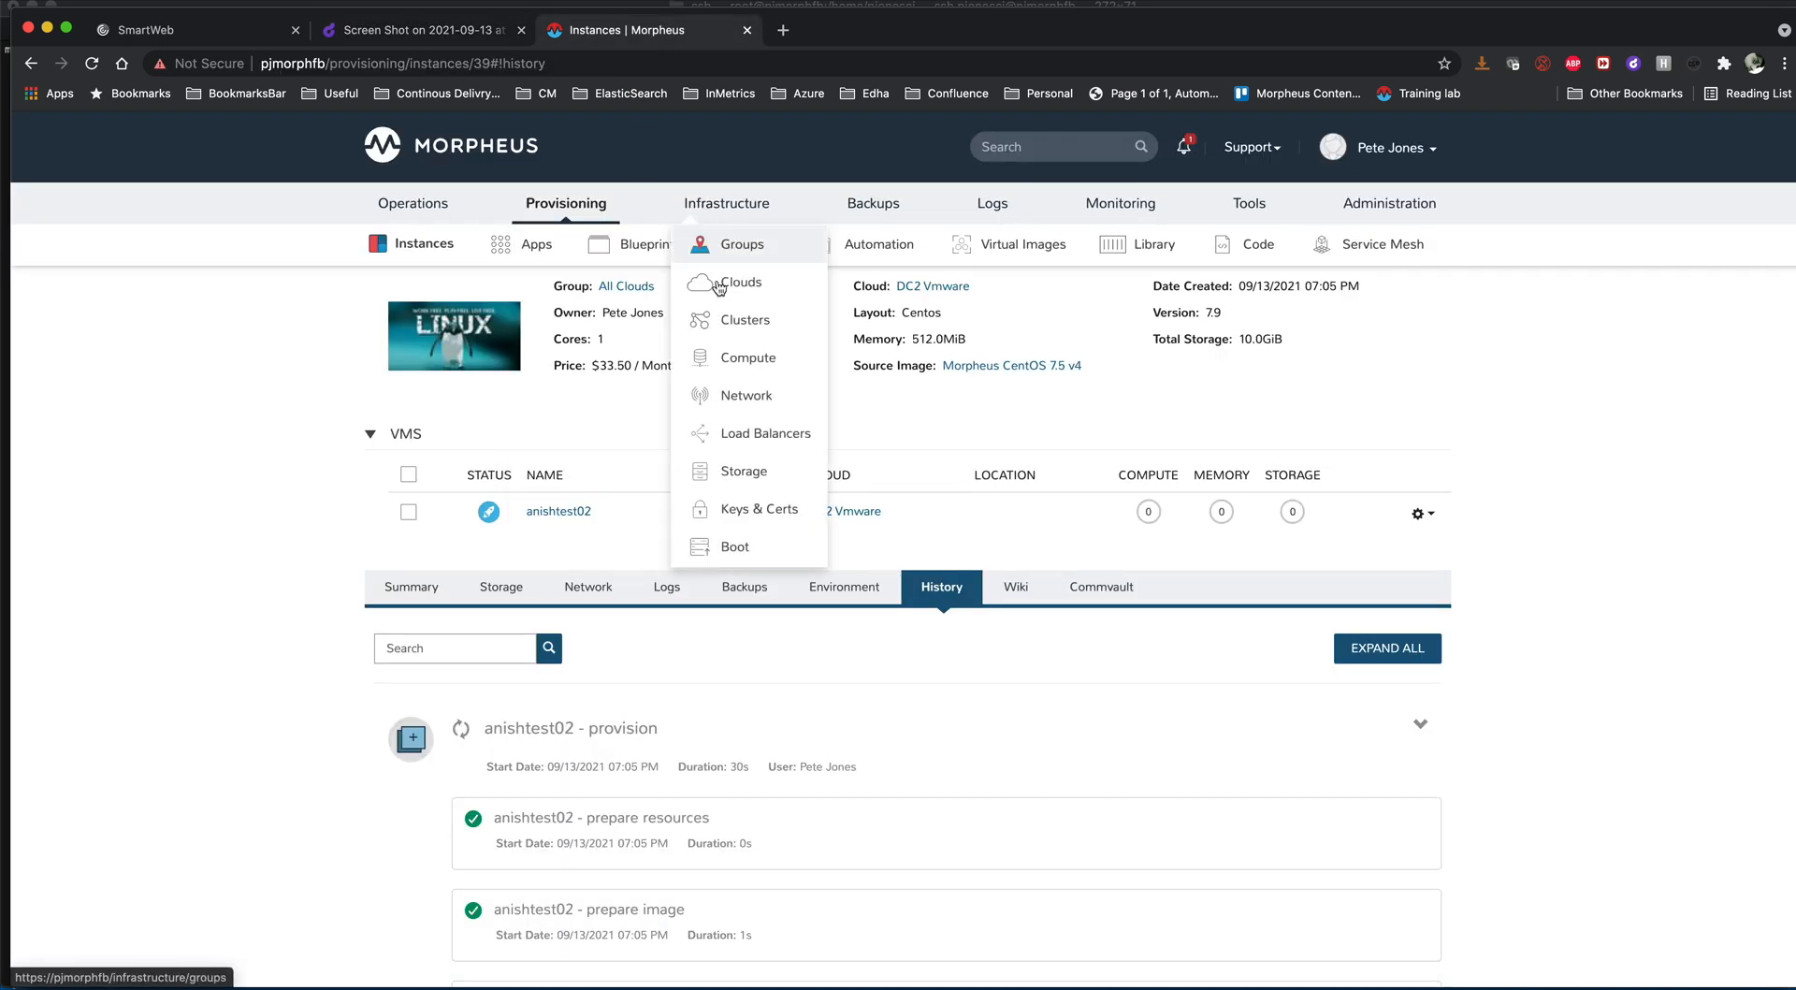
click(726, 365)
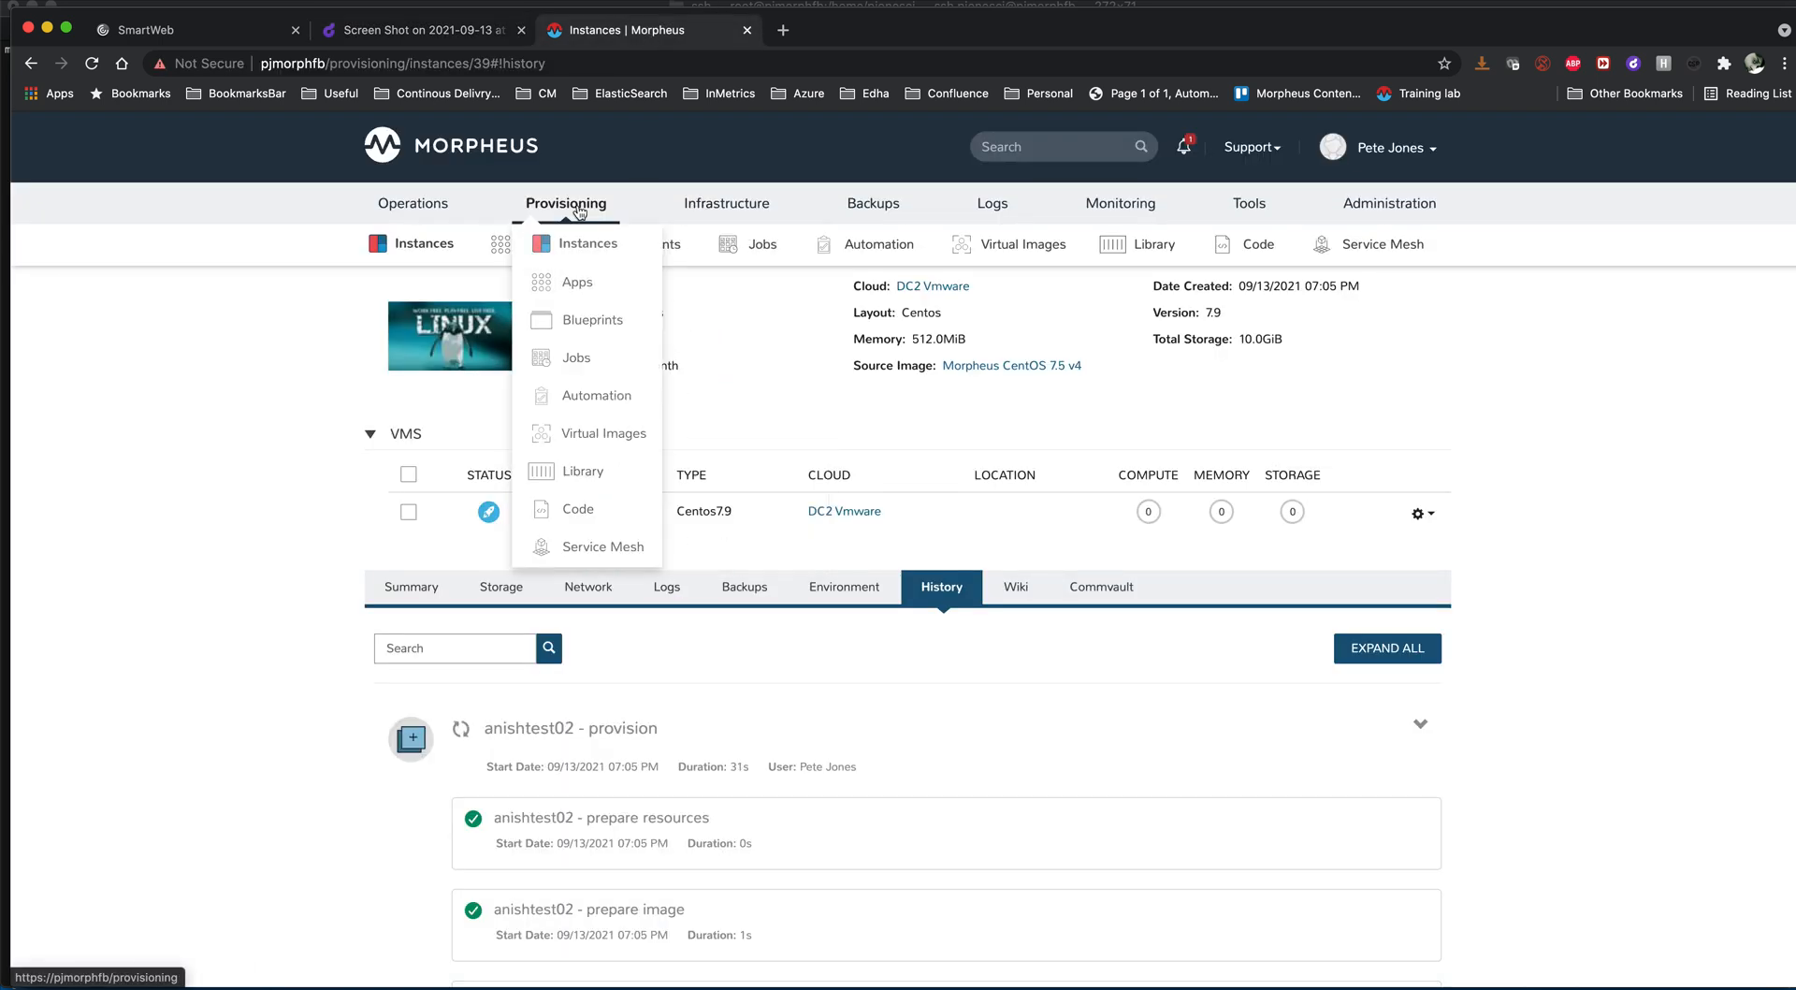
click(619, 371)
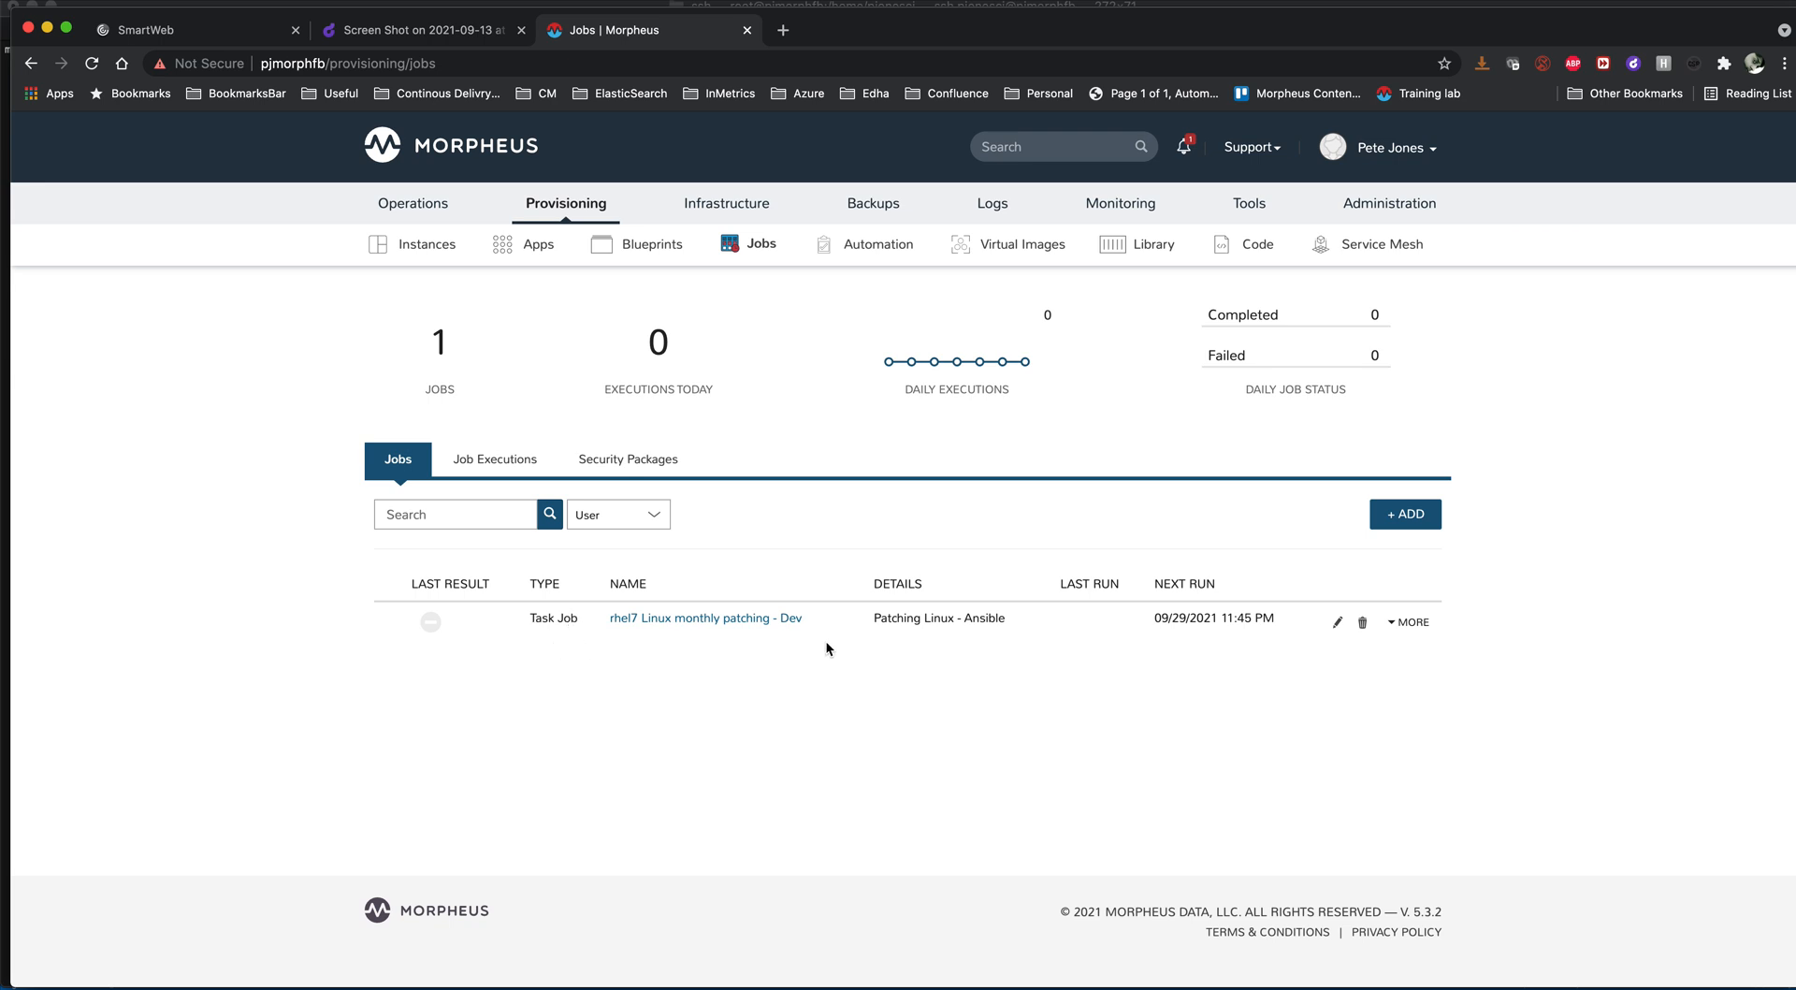
- Look through the job types offered for a new job and close it without saving
click(1393, 519)
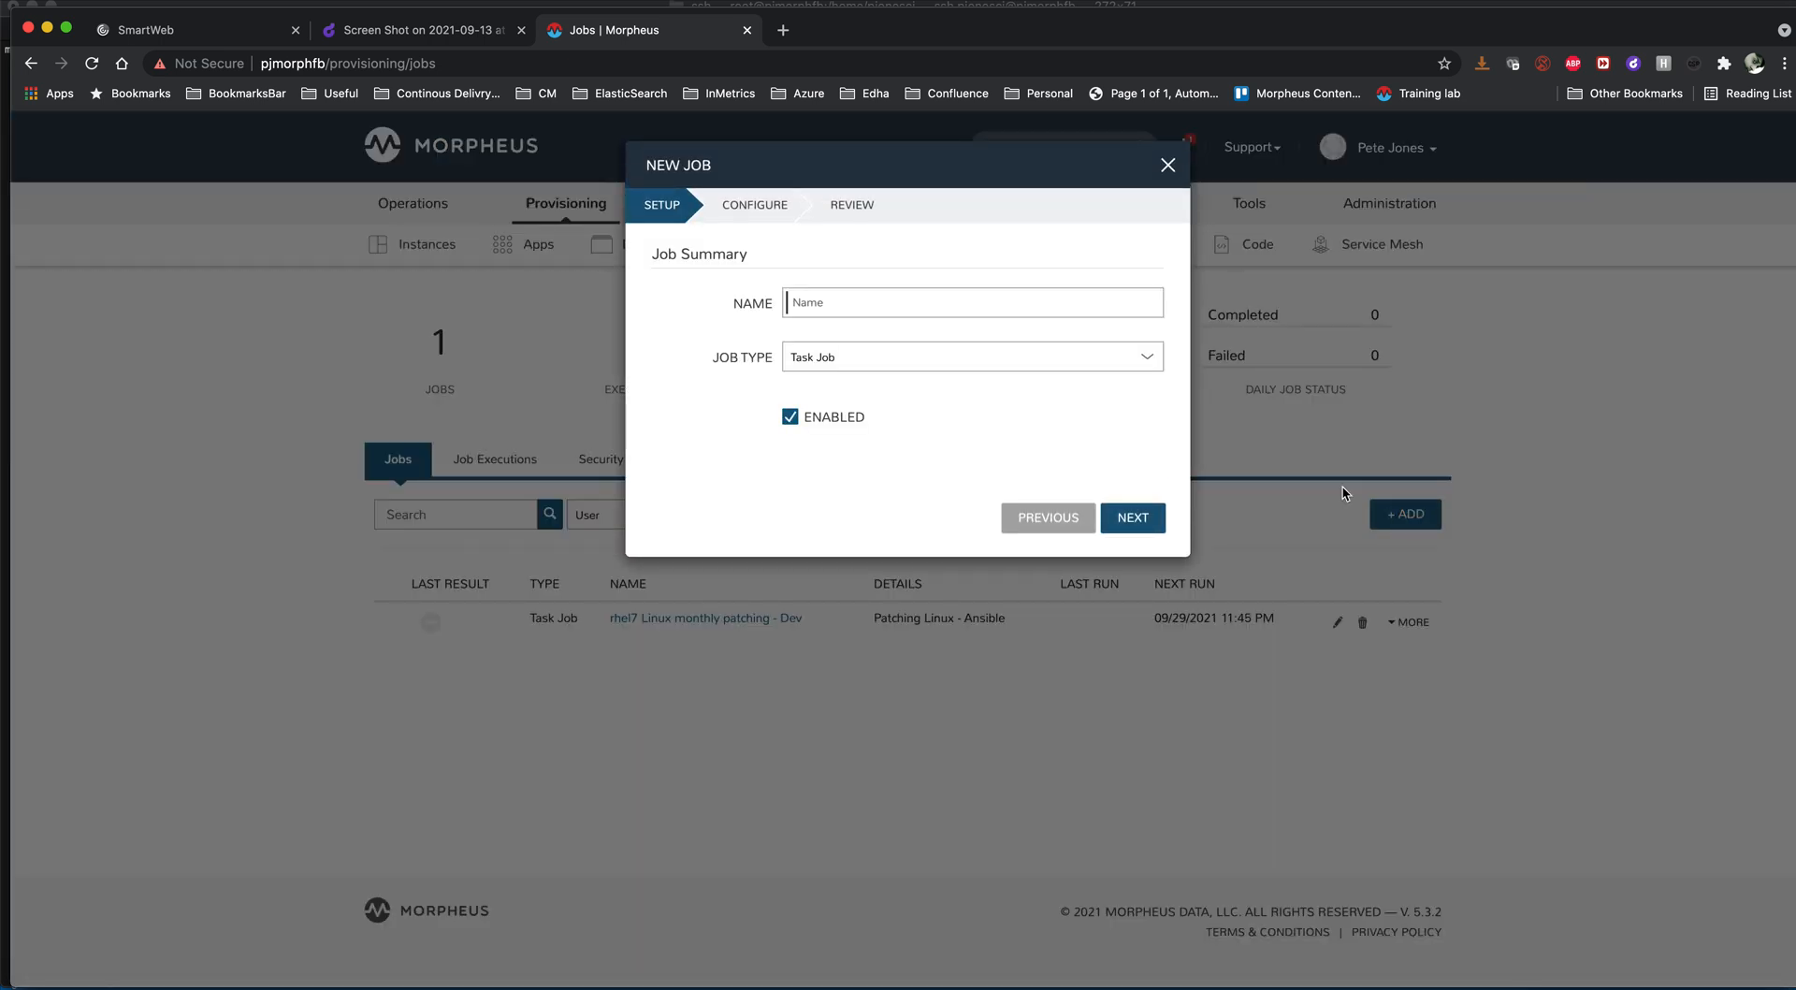
click(897, 358)
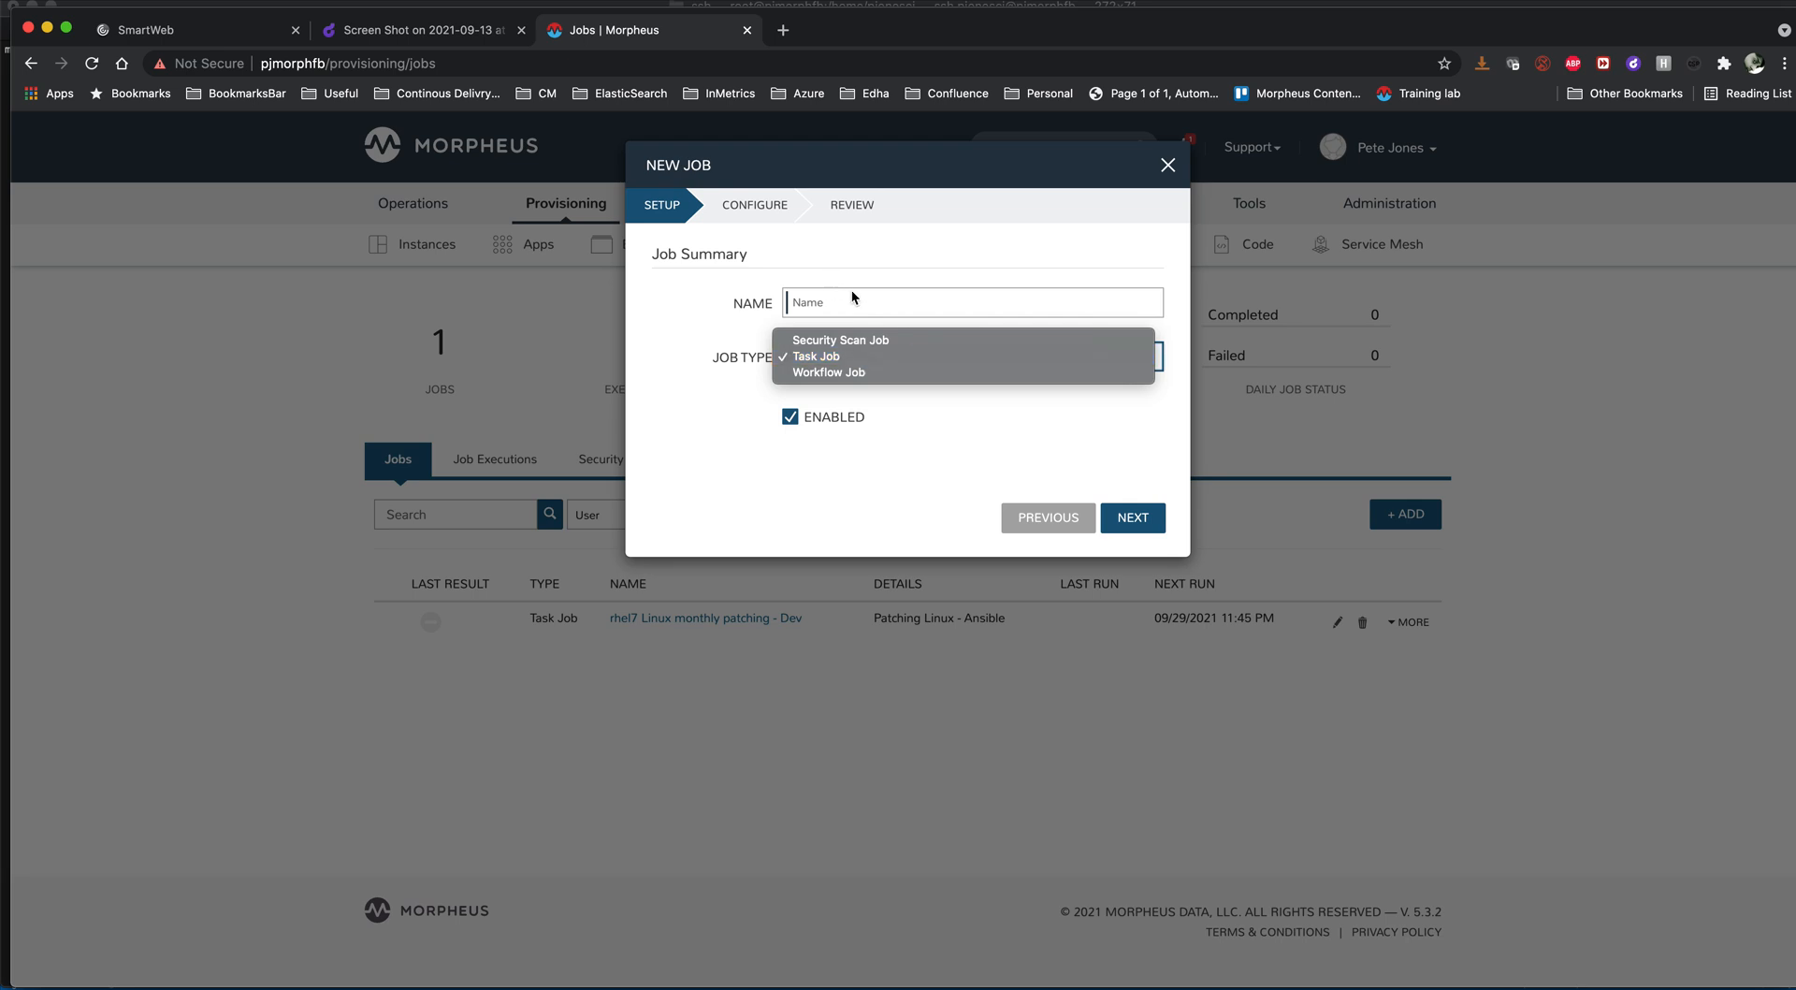
click(1171, 165)
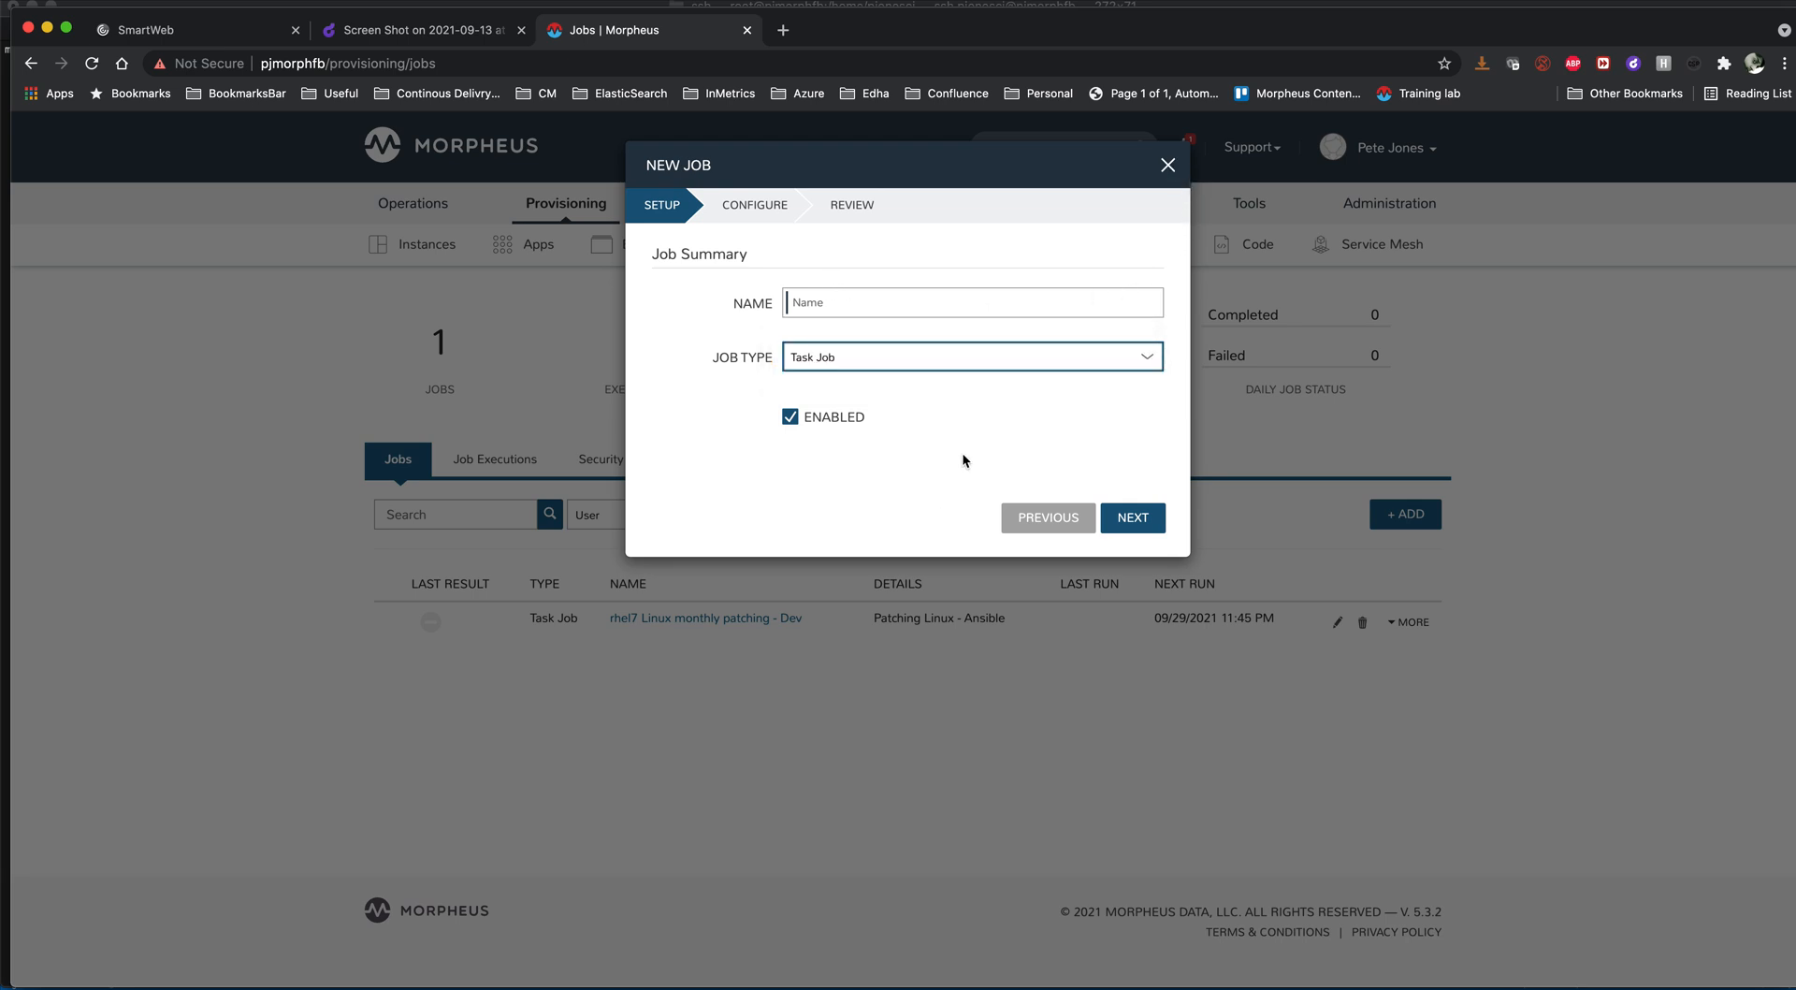
click(1171, 165)
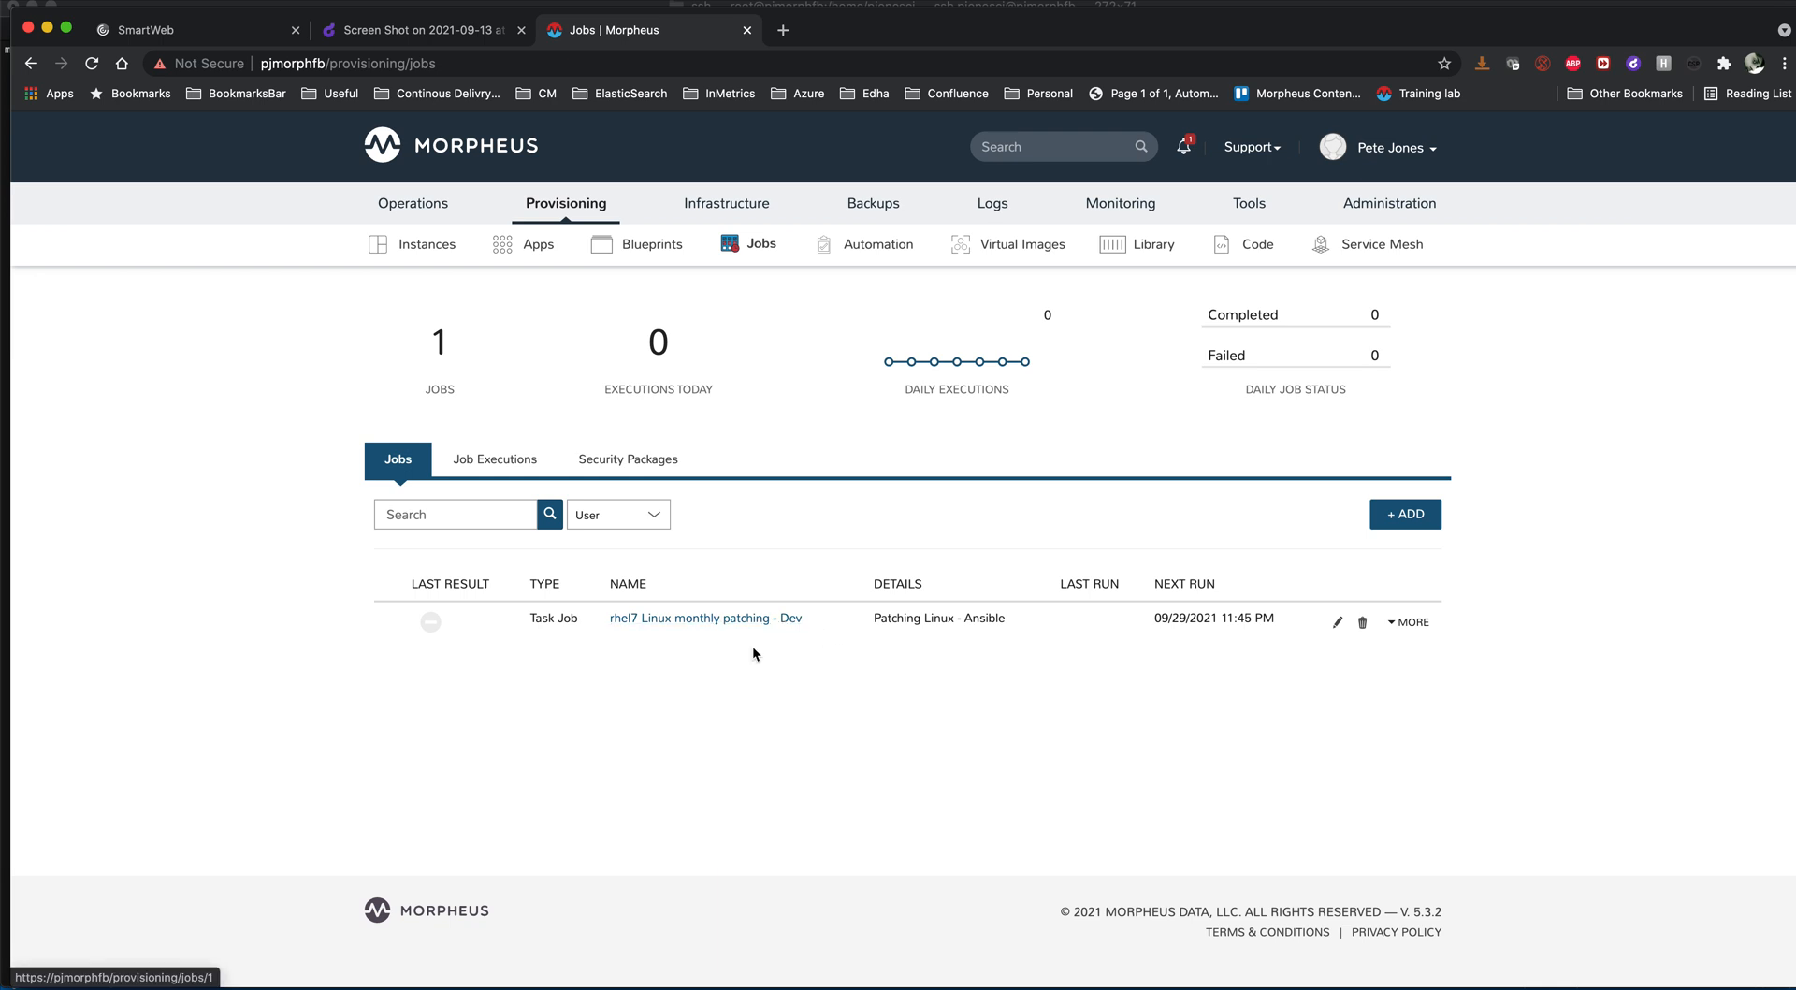
- Examine the task, schedule and context instances configured in the rhel7 Linux monthly patching - Dev job, leaving it unsaved
click(1337, 623)
click(1125, 534)
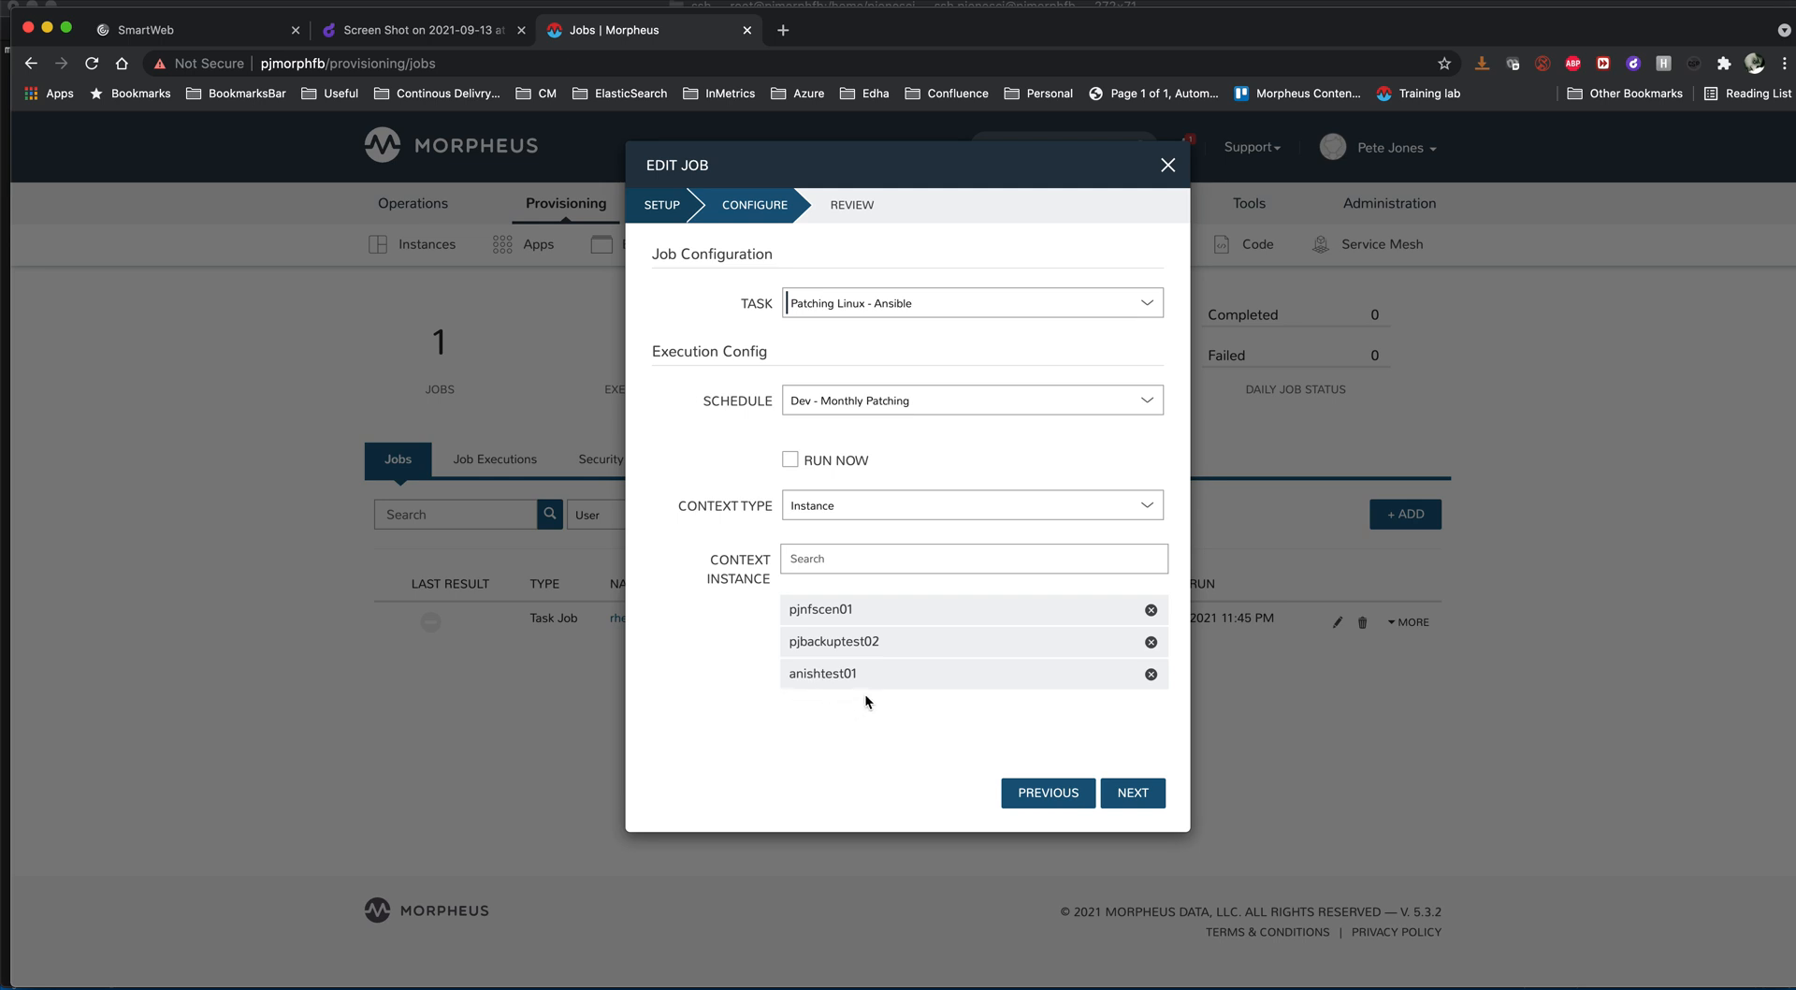
click(1168, 166)
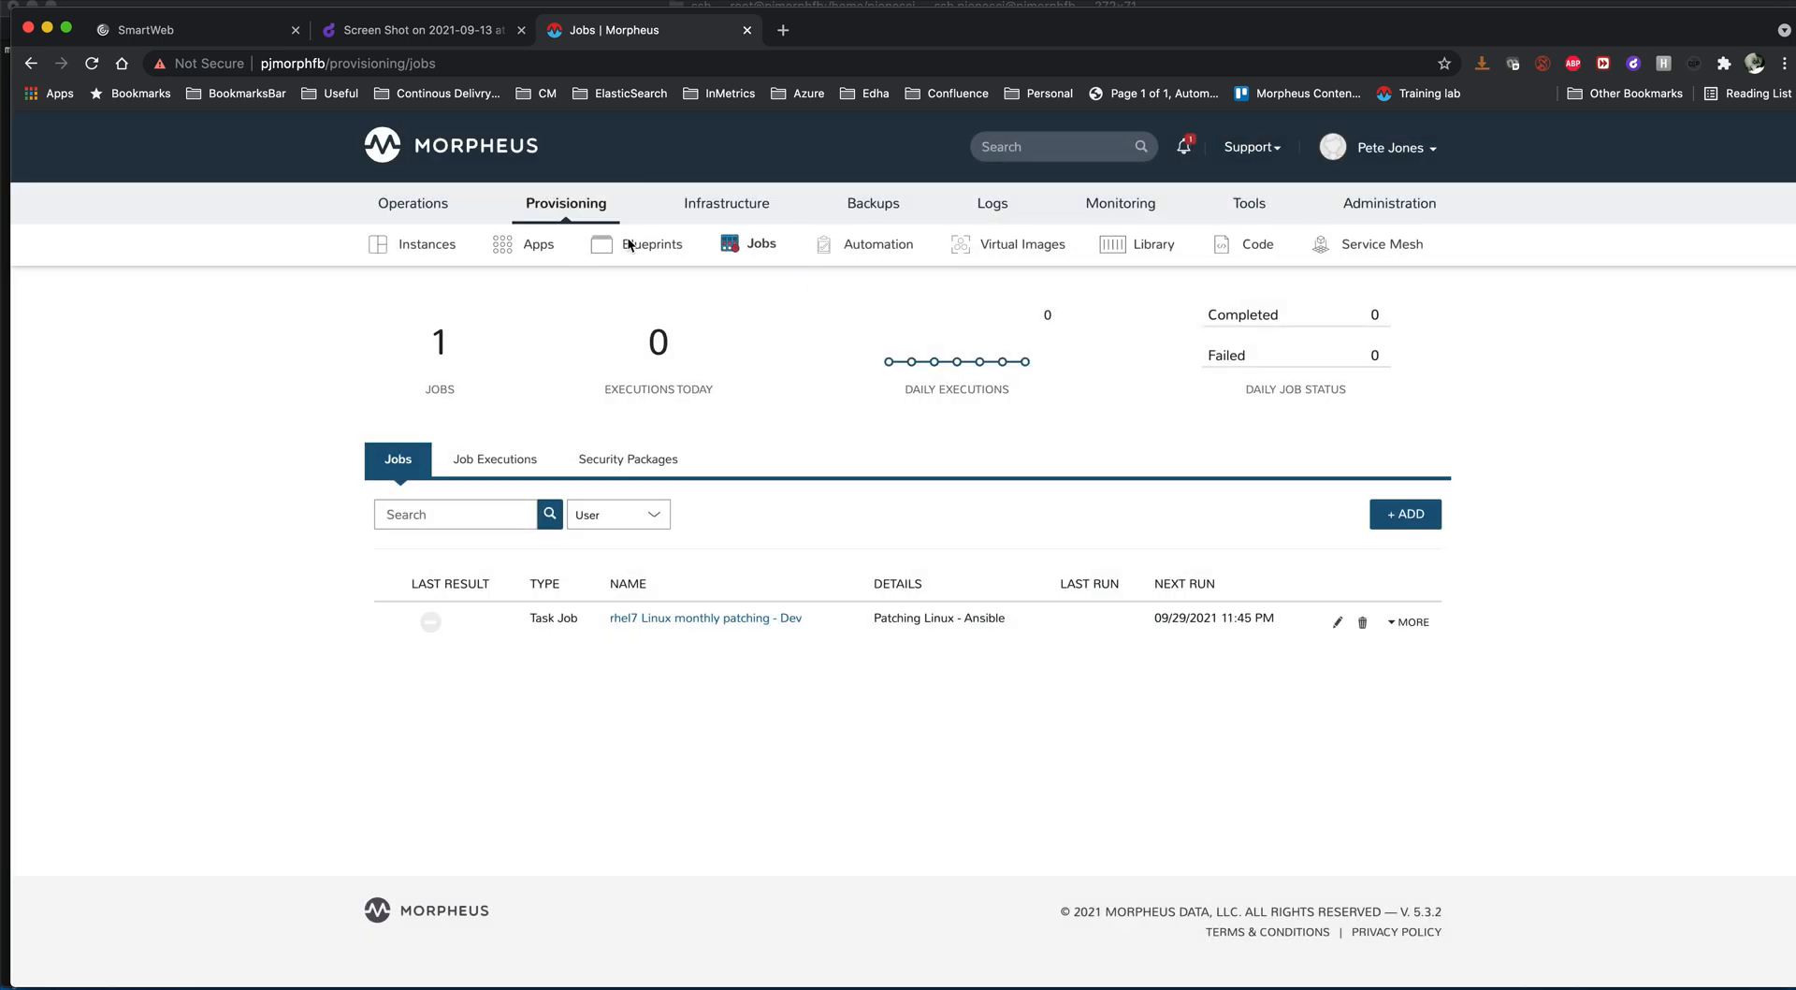
- Examine the time zone and cron settings of the Dev - Monthly Patching execution schedule, then close it without saving
click(879, 246)
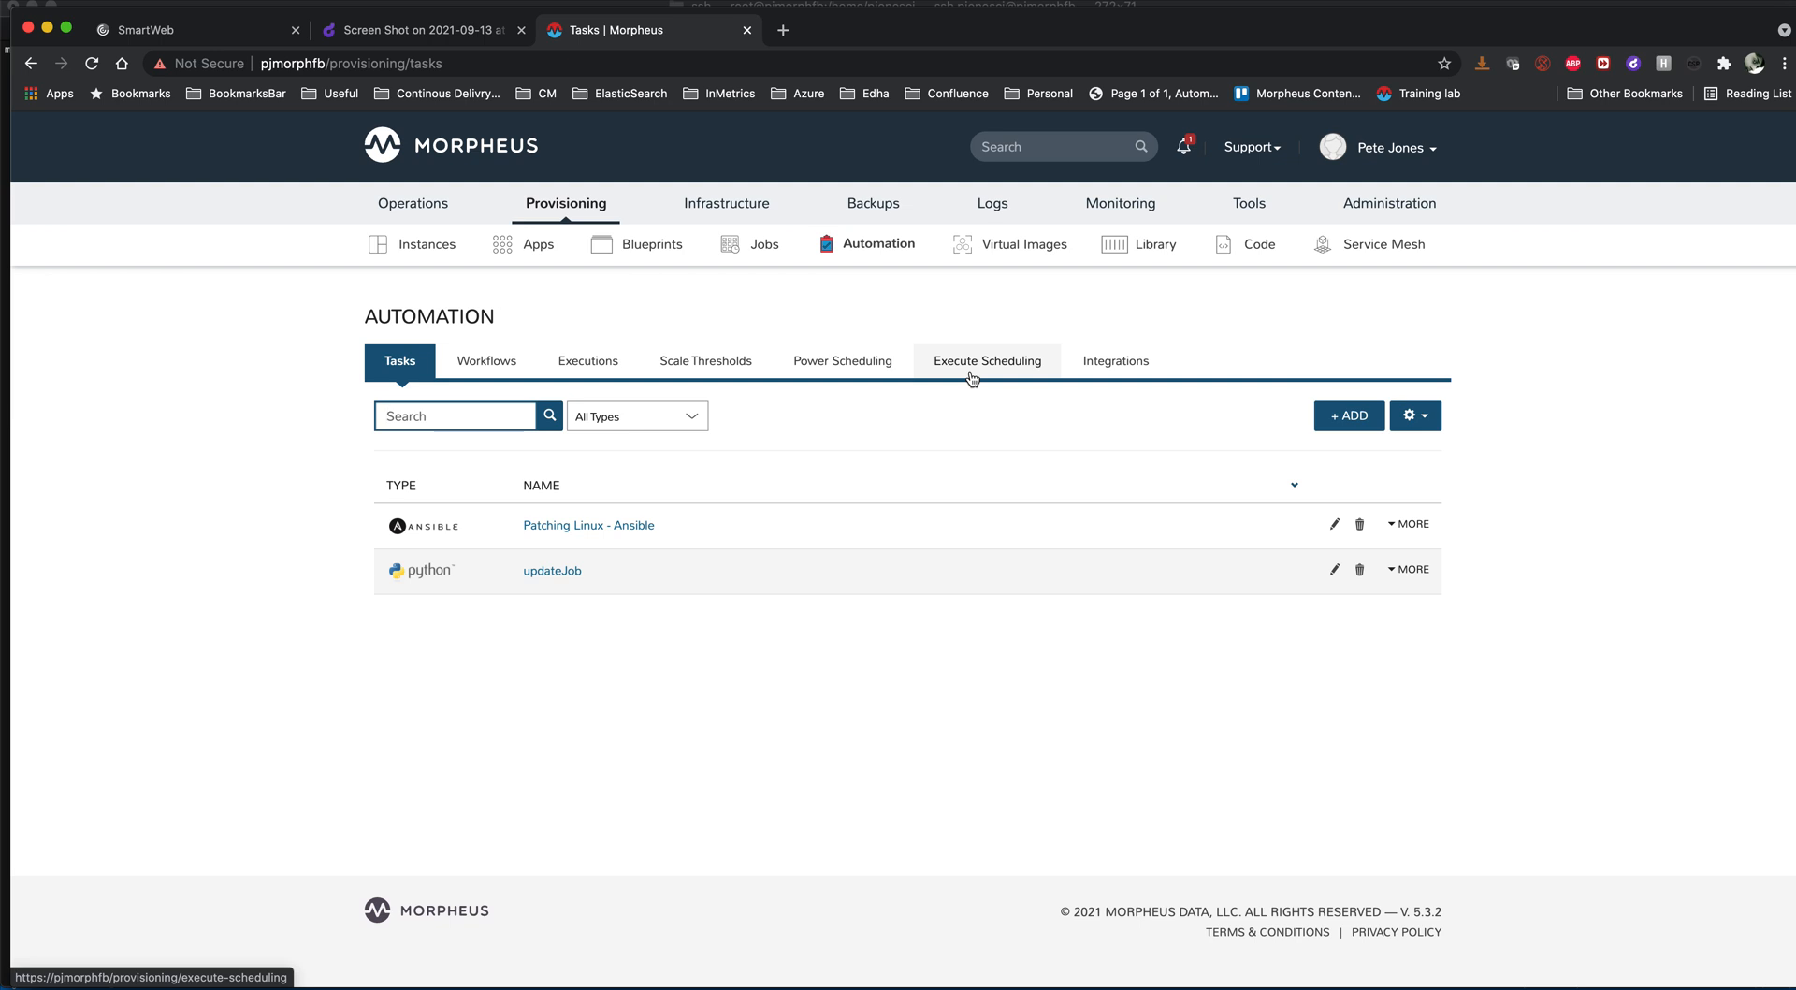
click(973, 377)
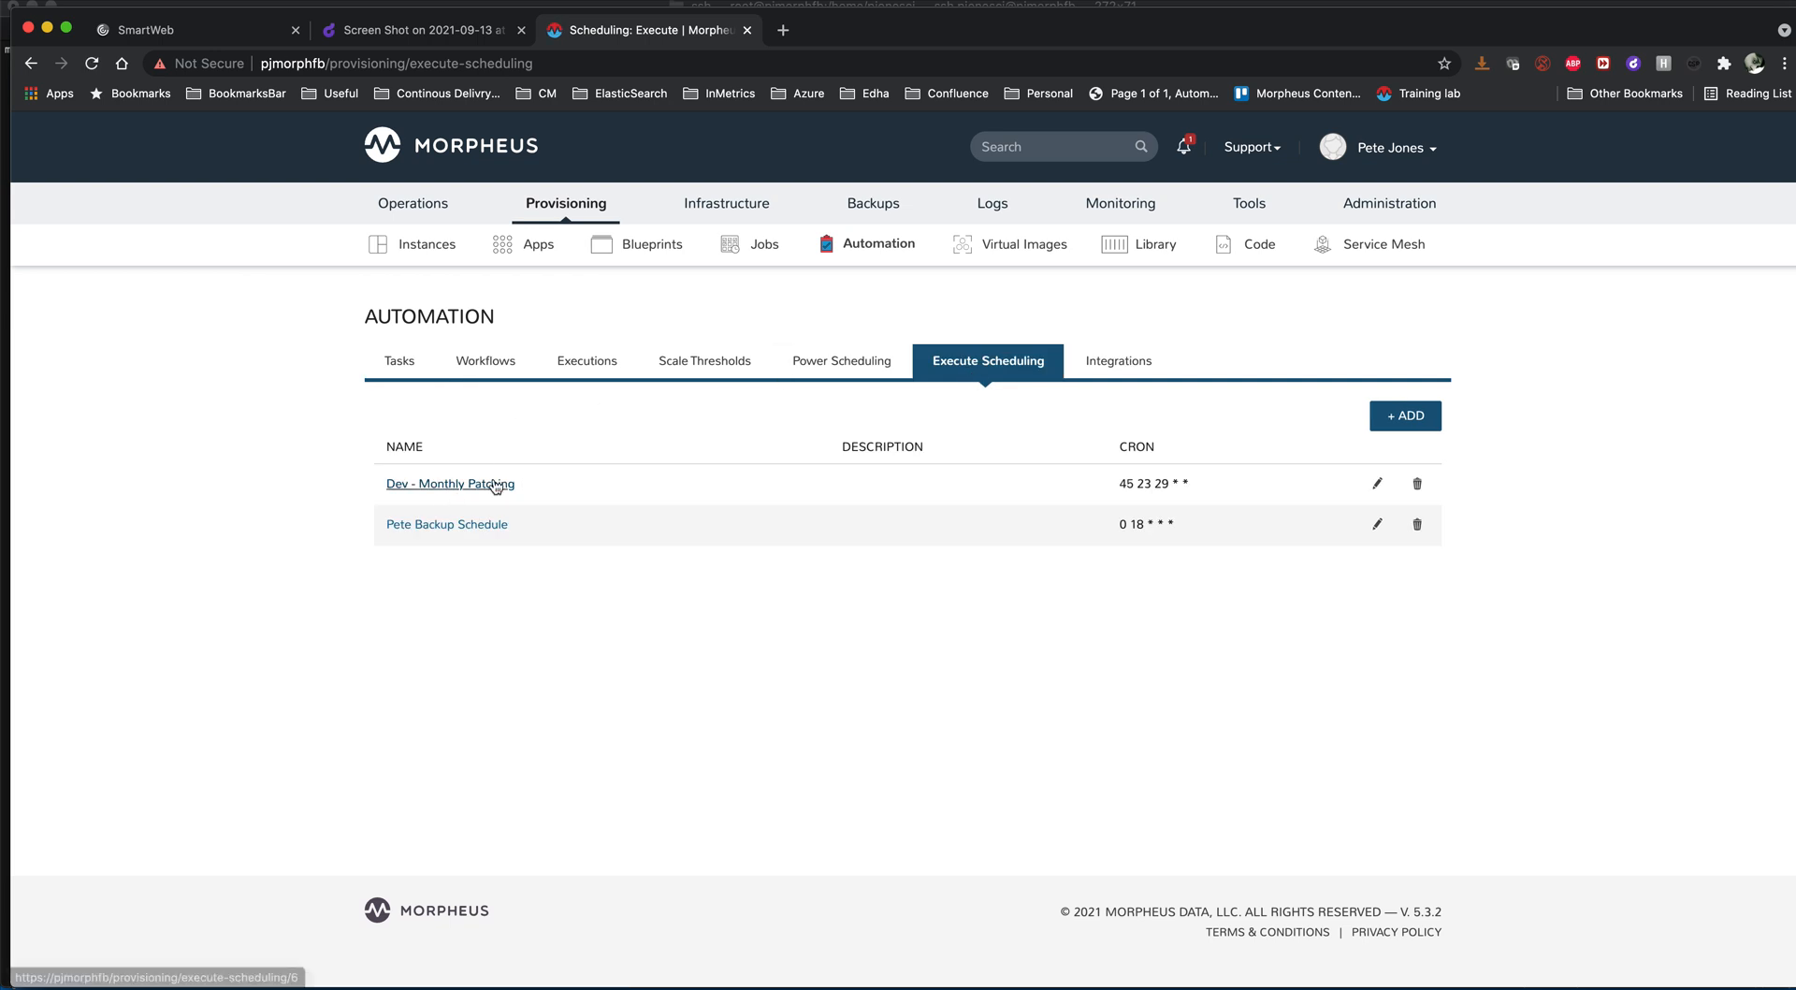
click(1377, 485)
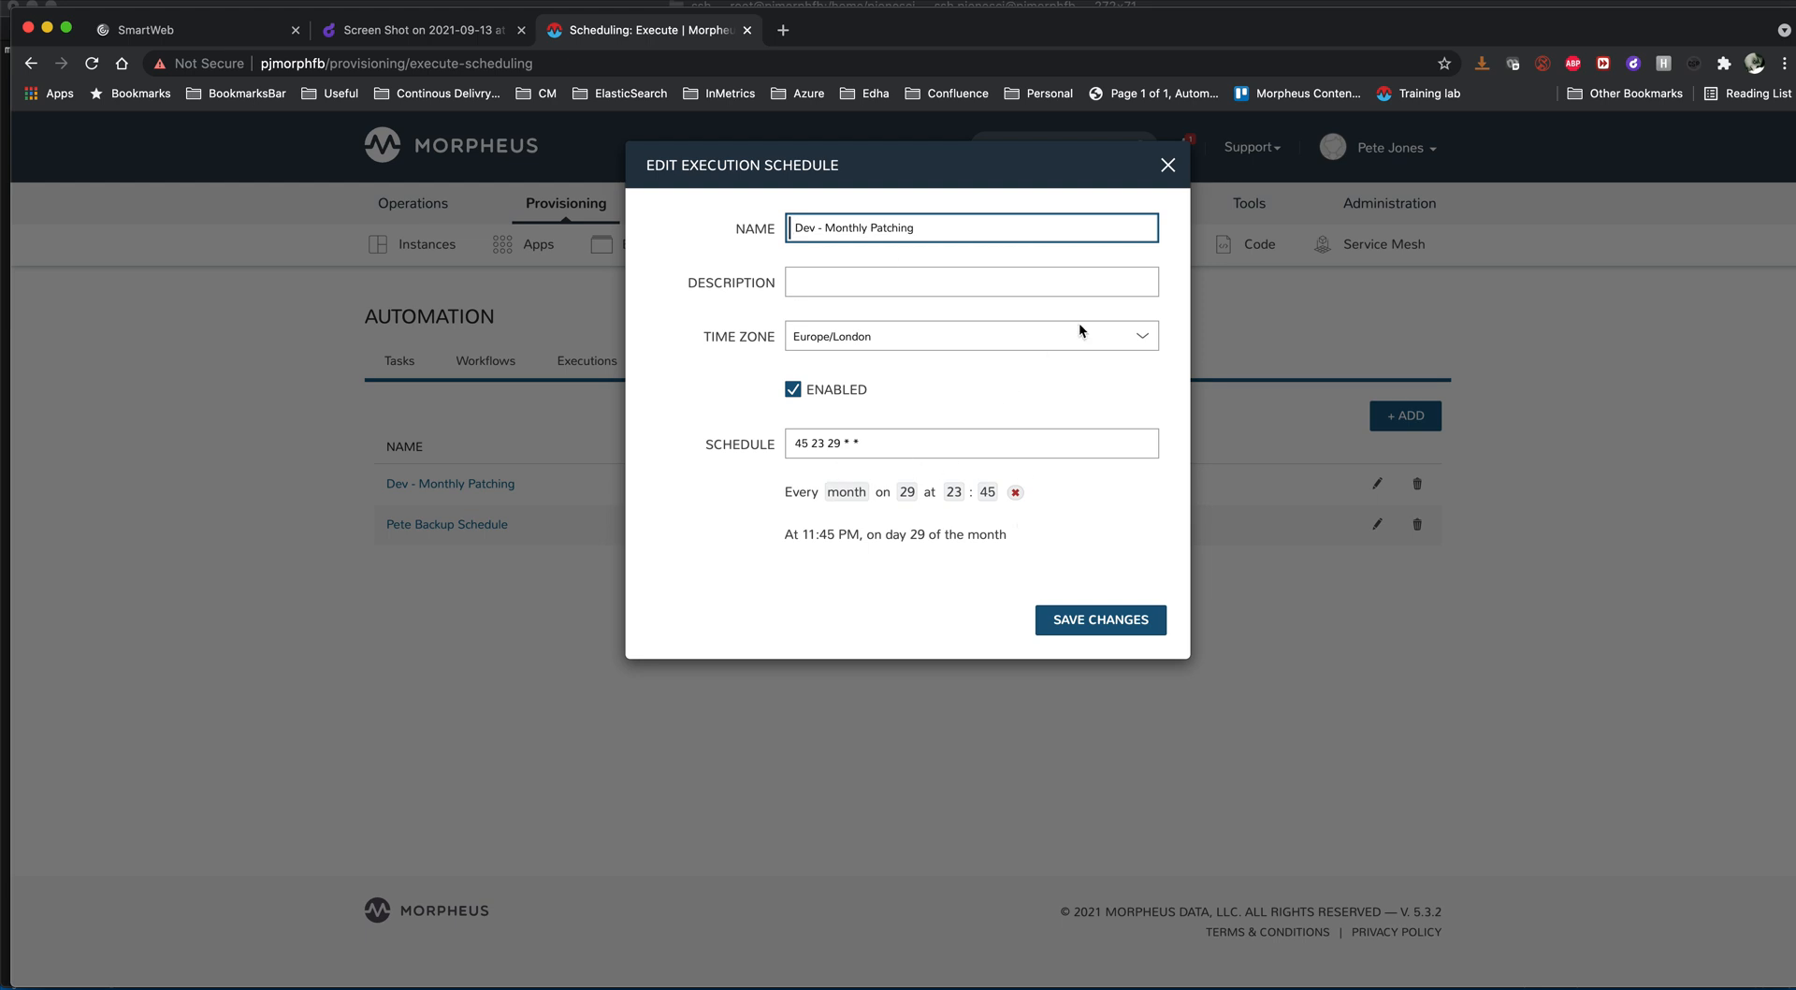
click(1168, 165)
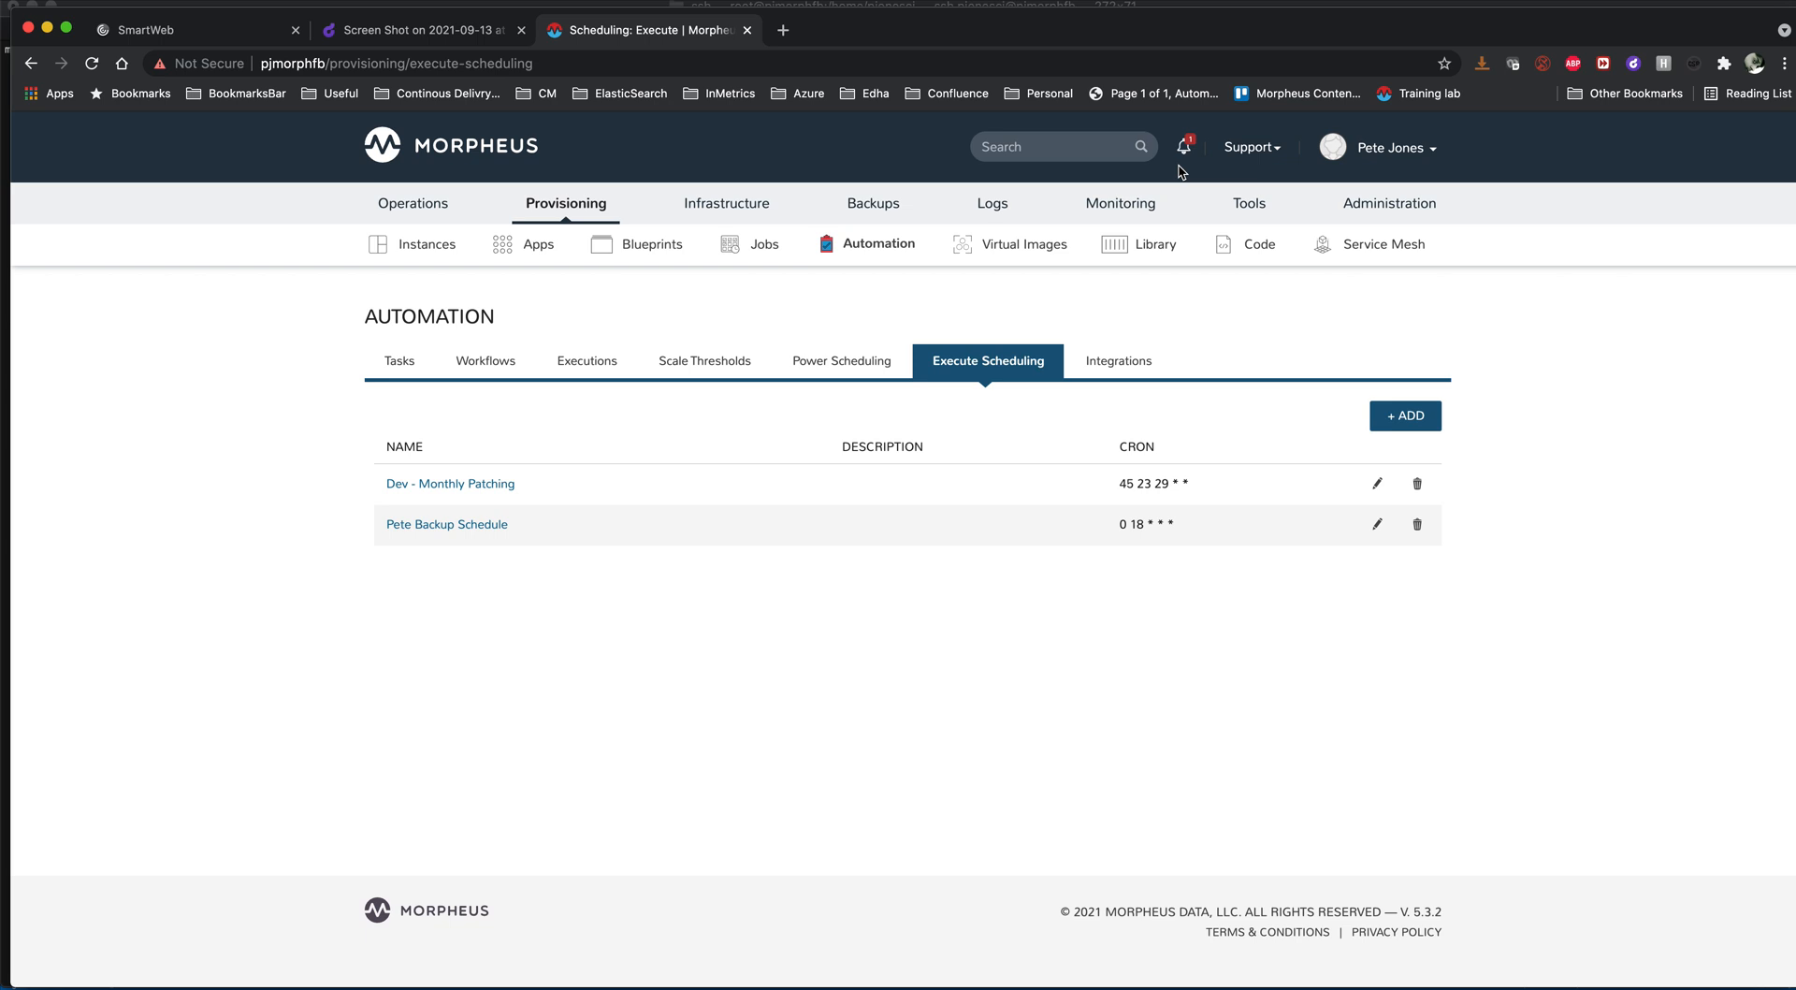
mouse_move(571, 211)
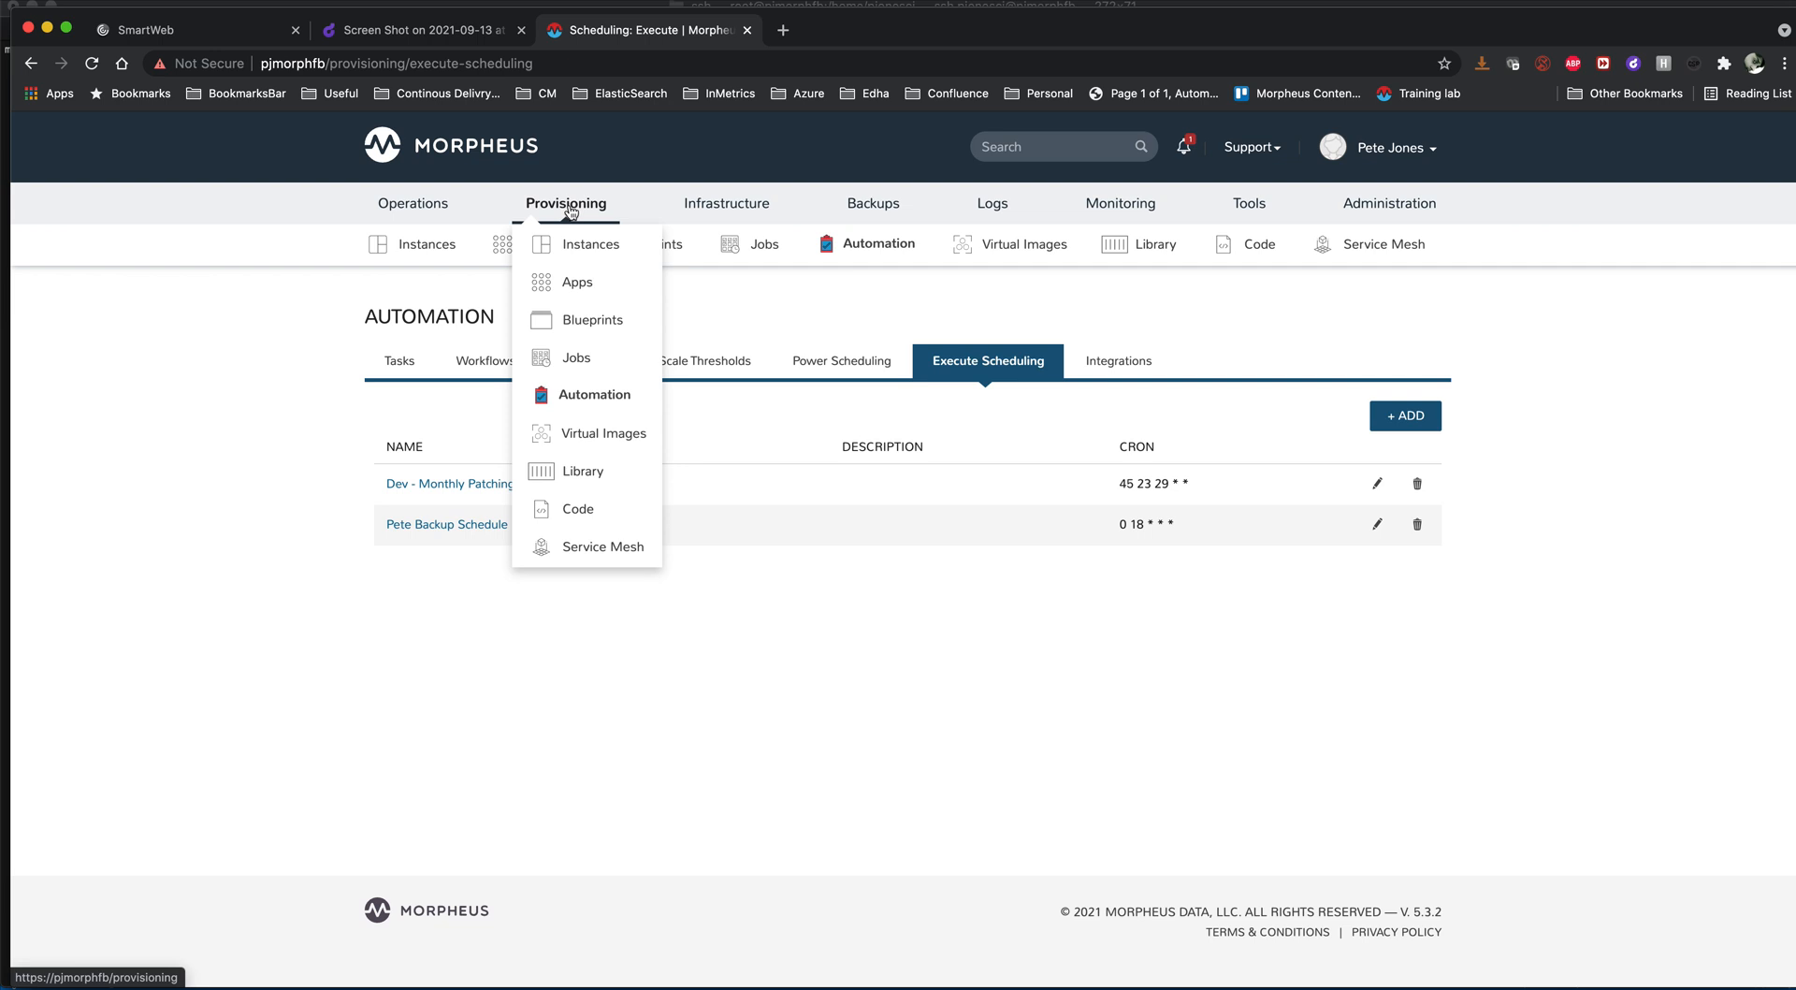
- Open the updateJob Python task and examine how its script finds the patching job ID by OS type and version
click(396, 367)
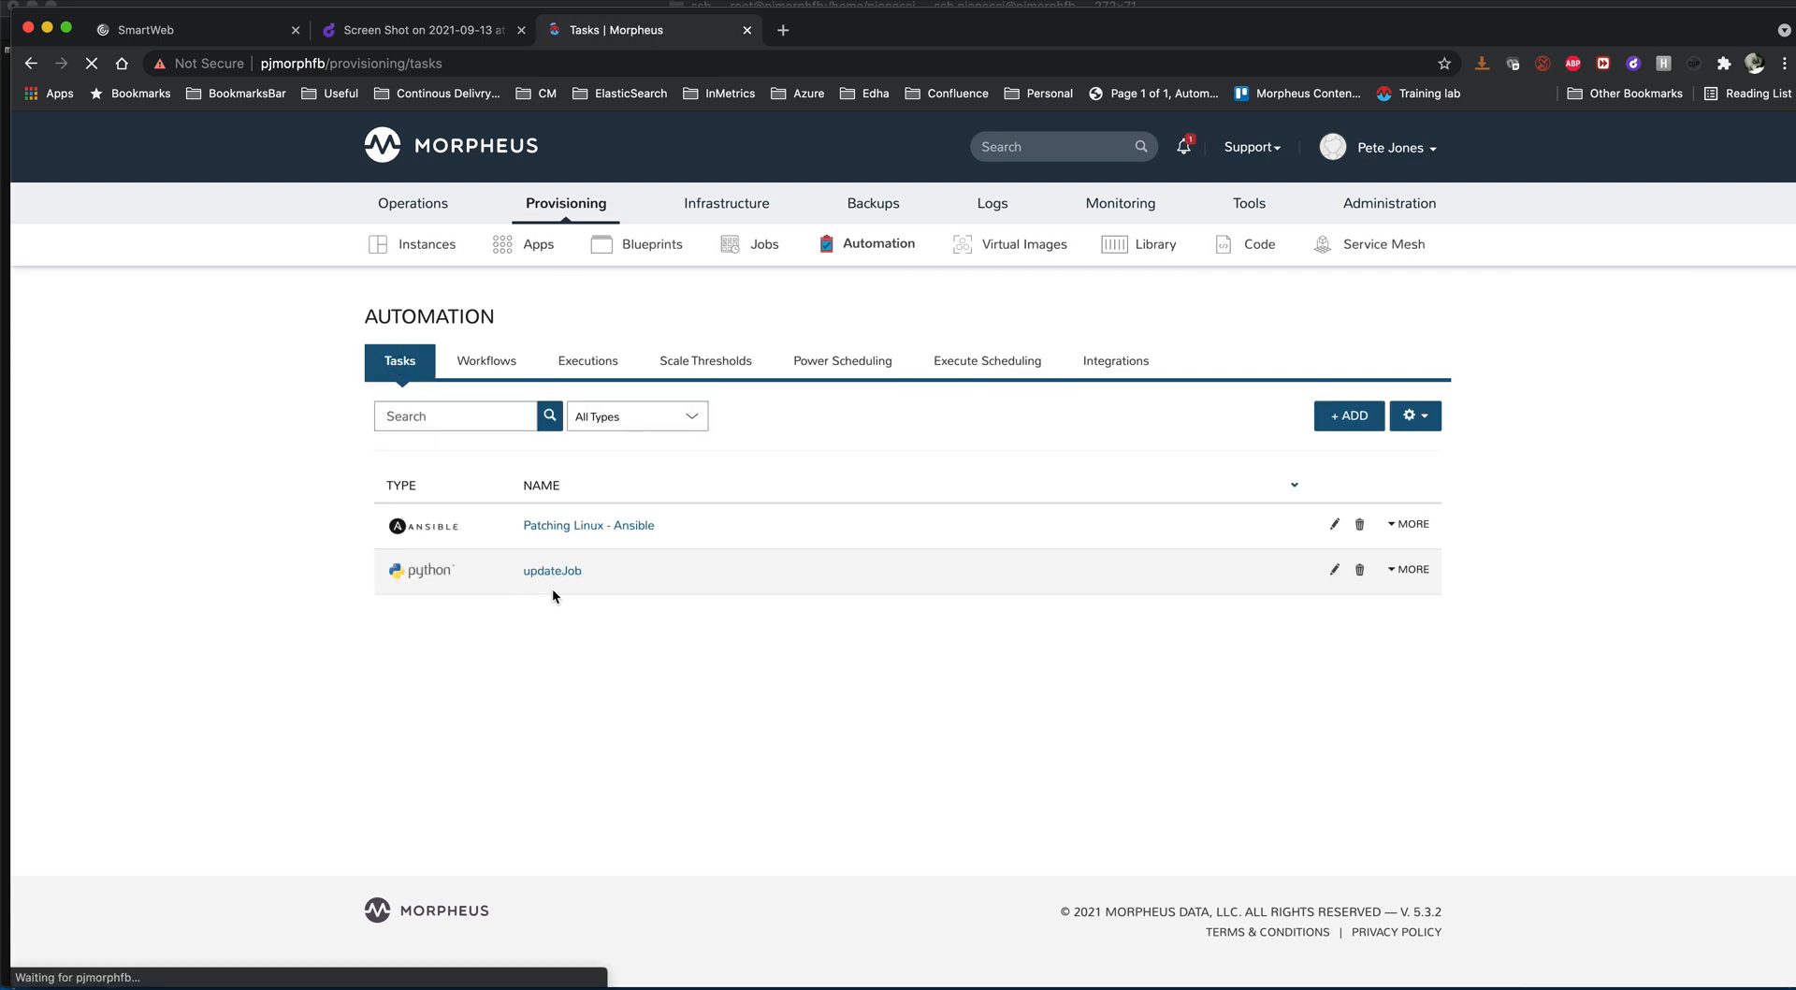
click(556, 574)
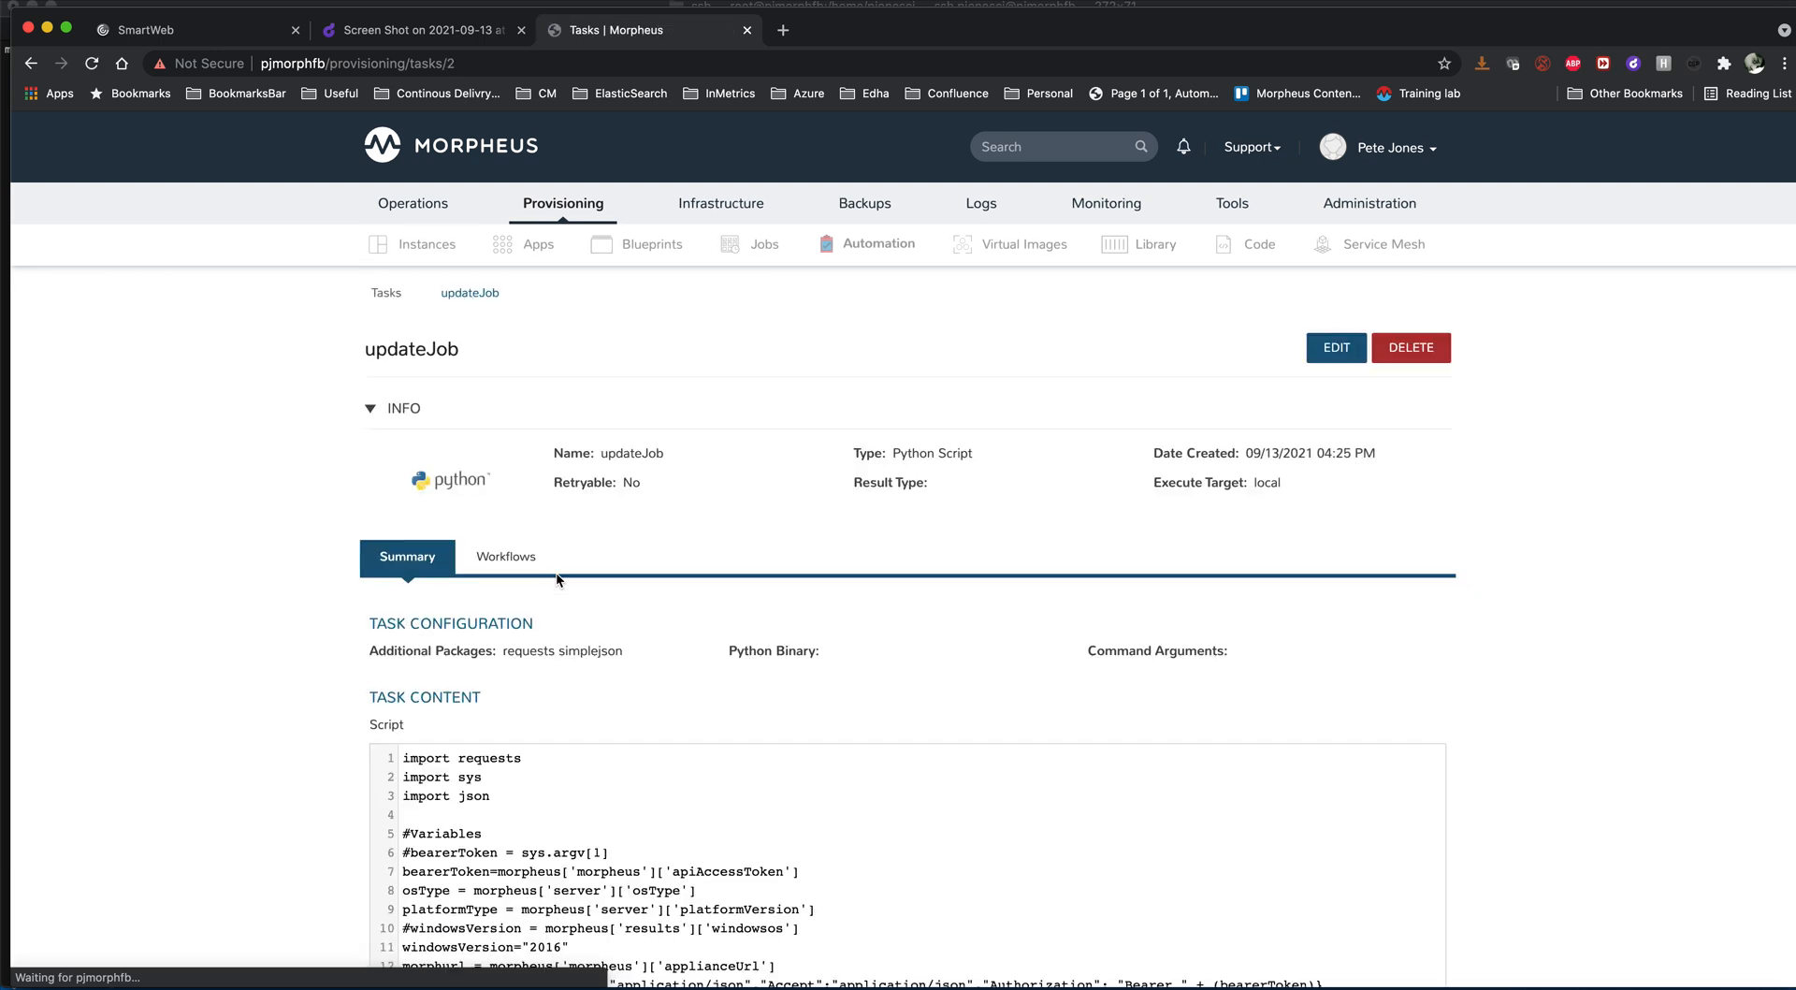
scroll(587, 765, down, 5)
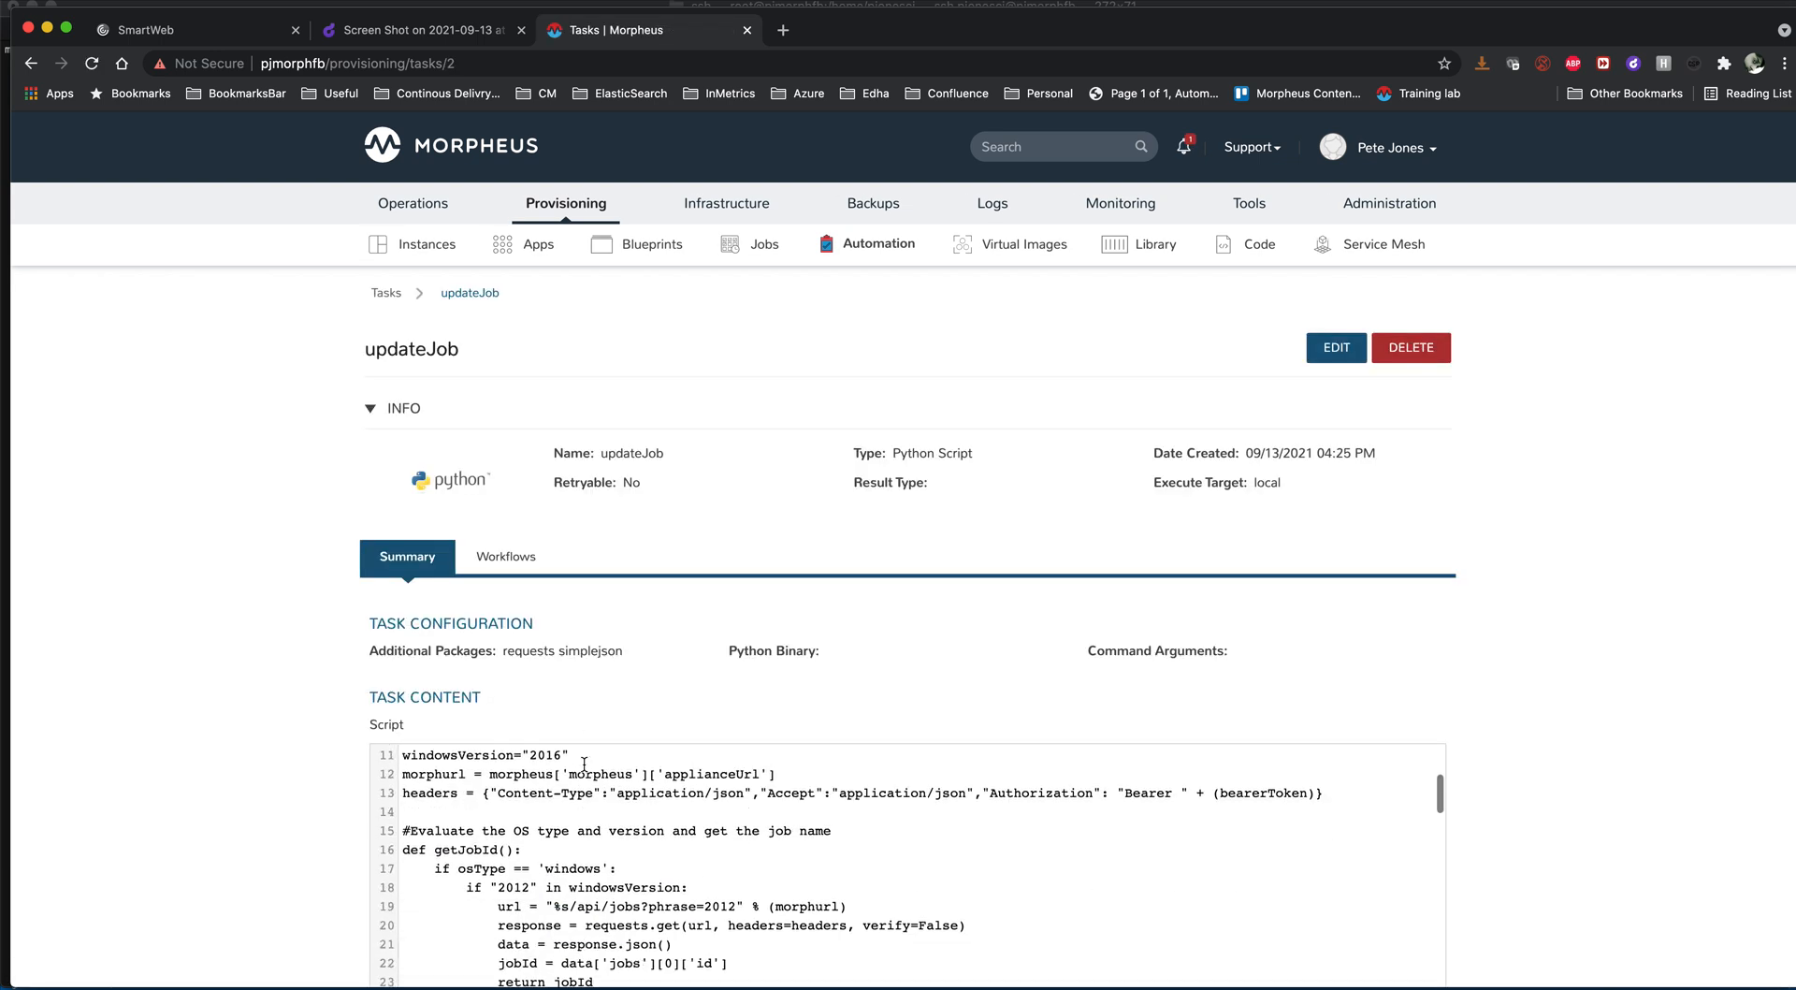
scroll(285, 754, down, 5)
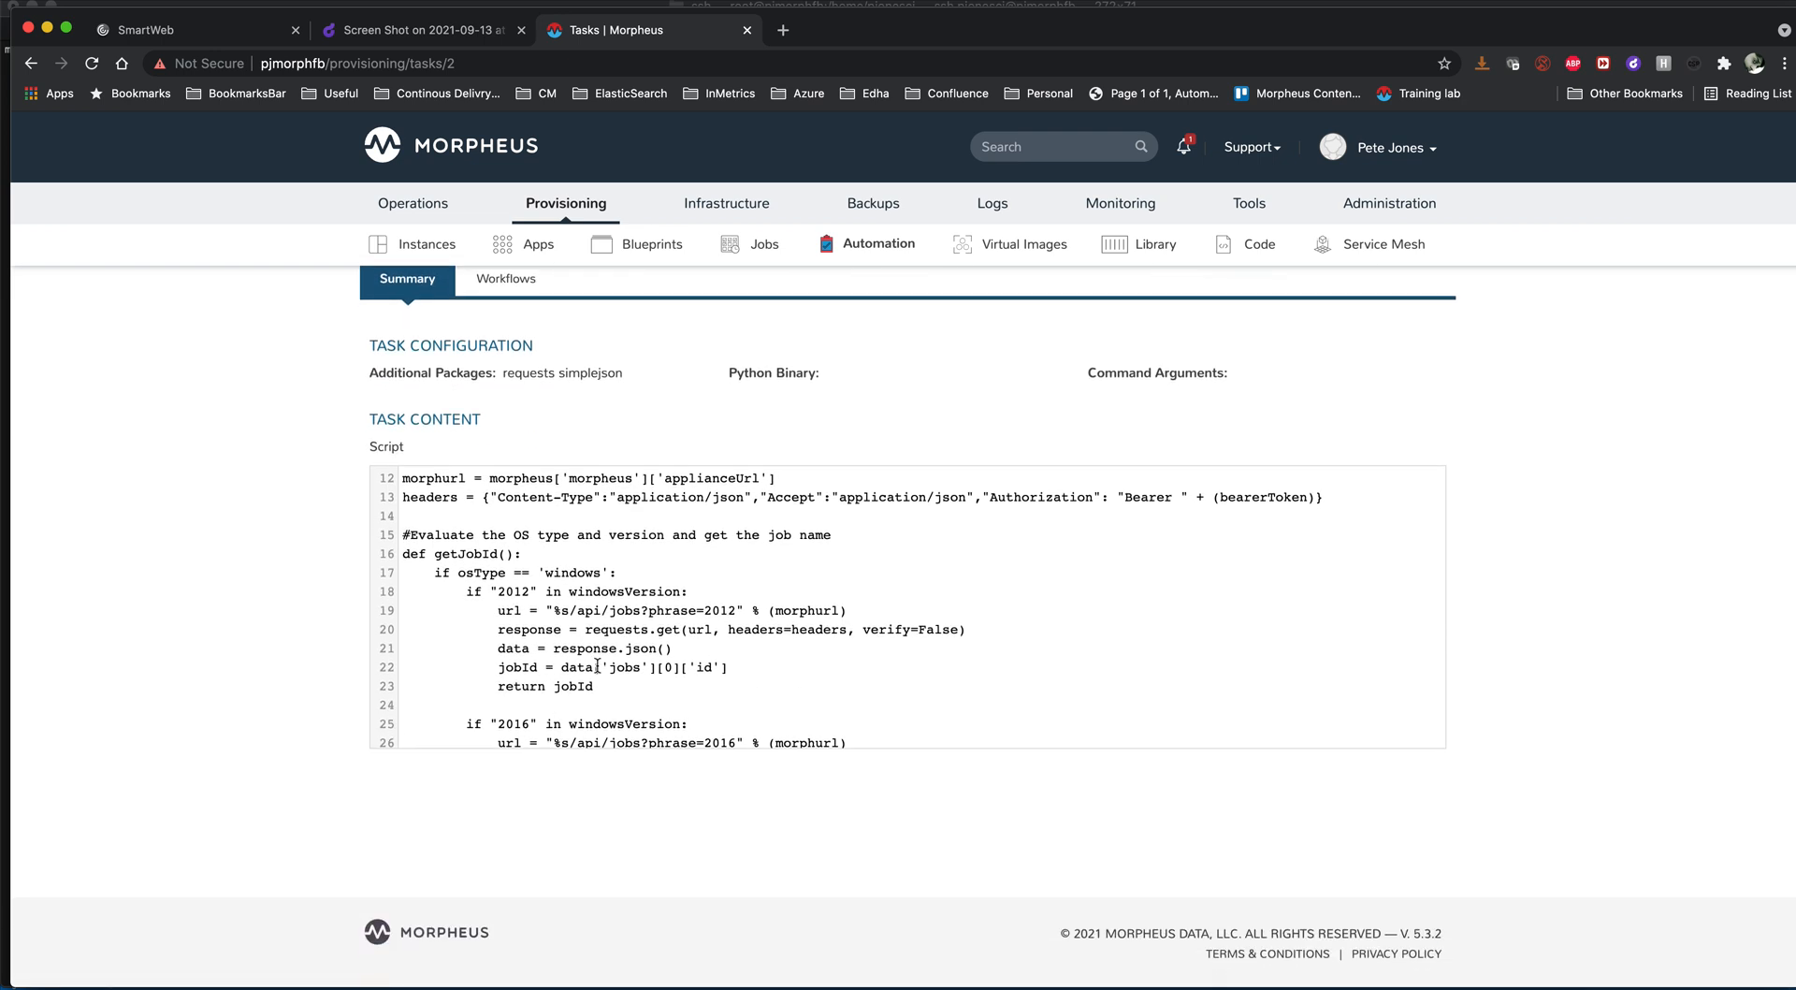
scroll(600, 675, down, 4)
scroll(597, 665, down, 9)
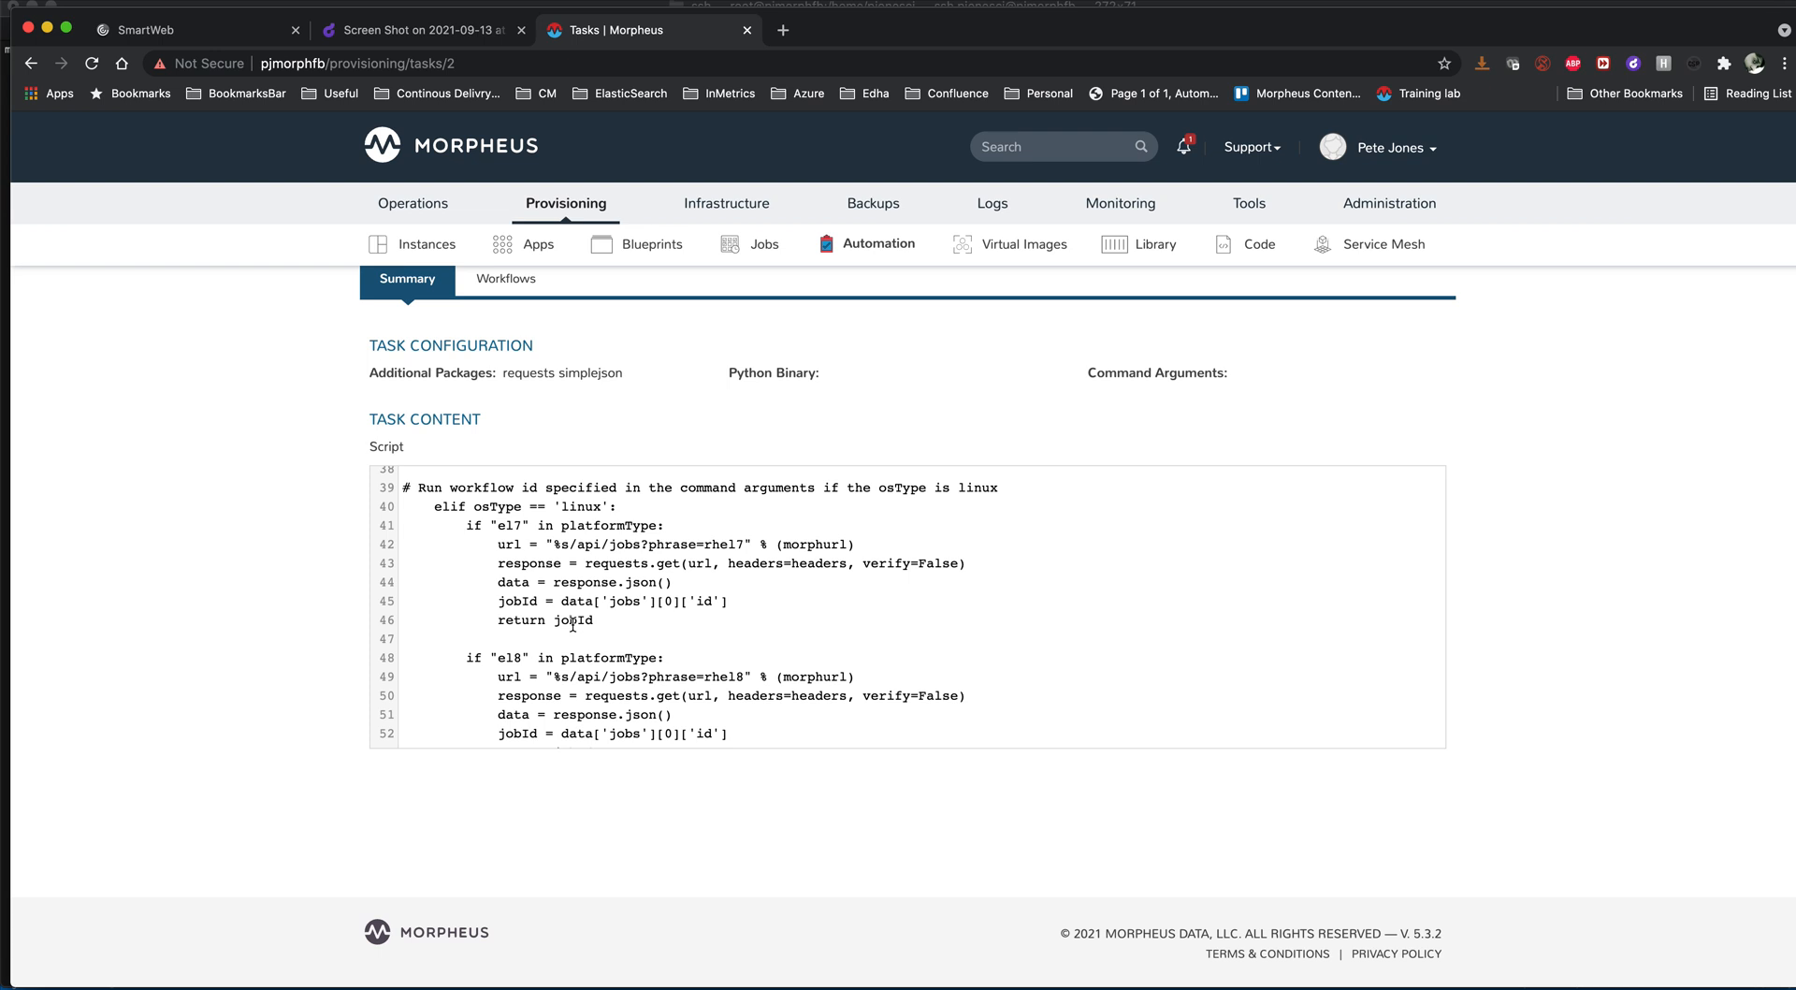
scroll(376, 354, up, 3)
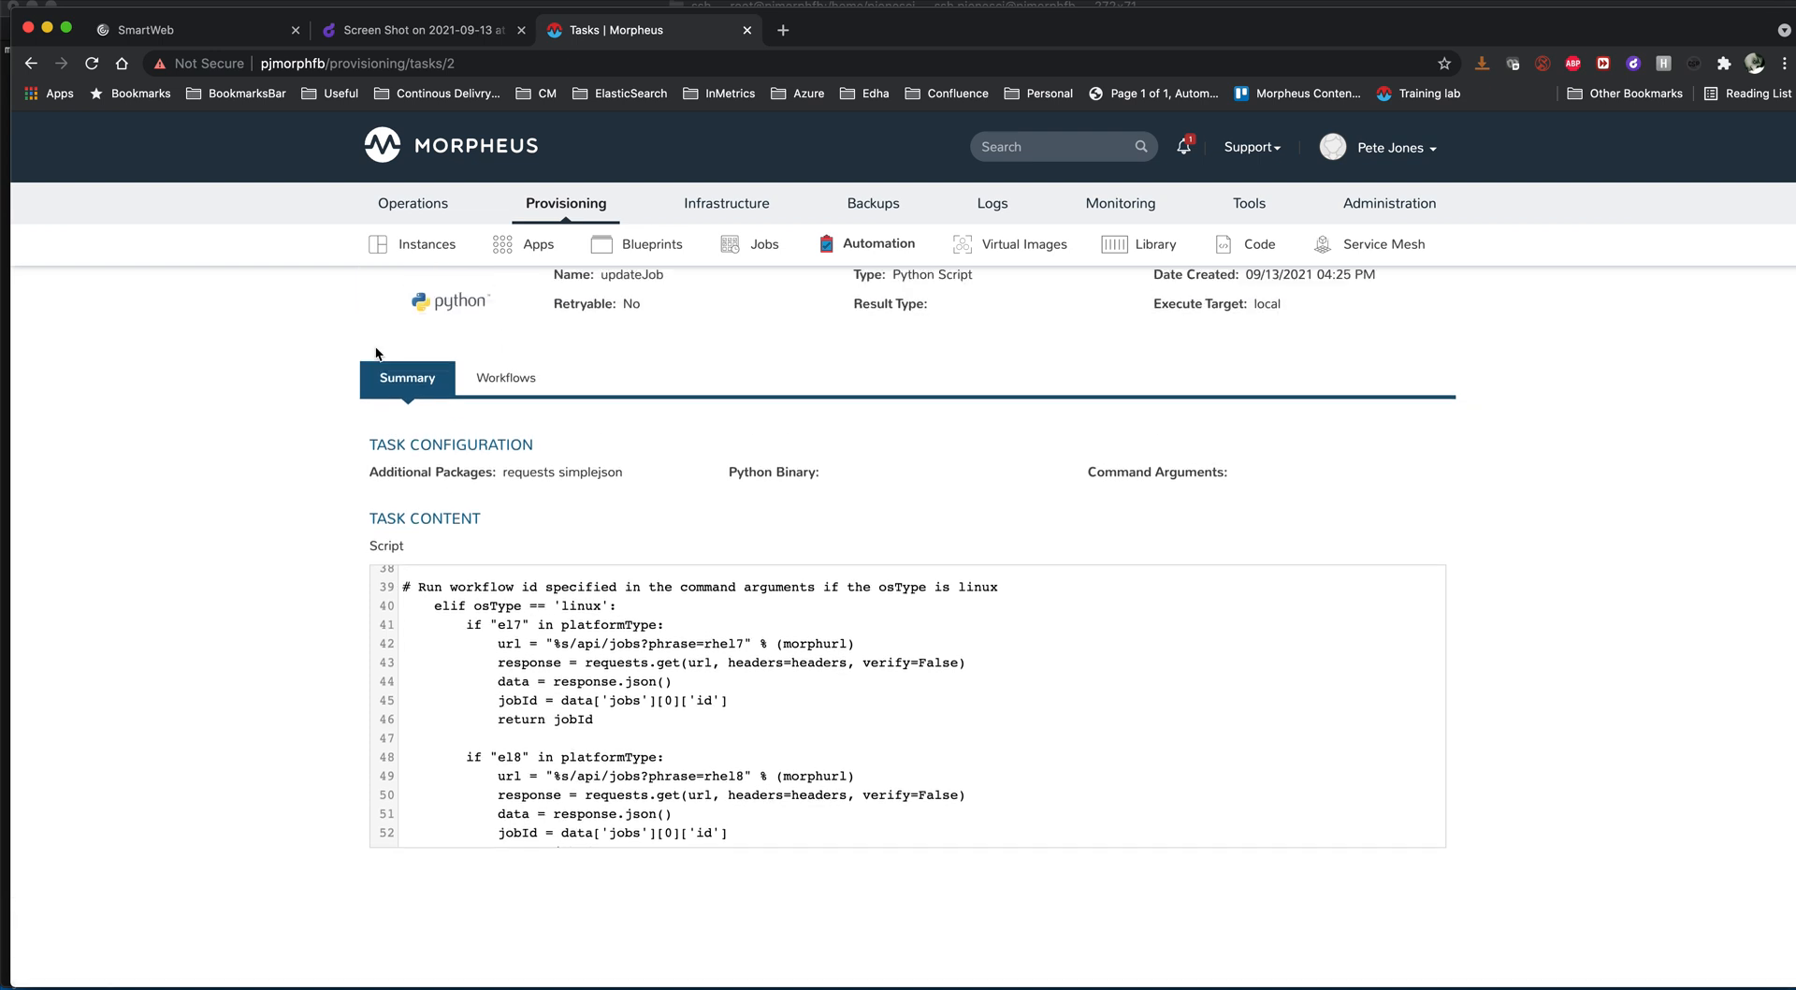
scroll(376, 353, up, 3)
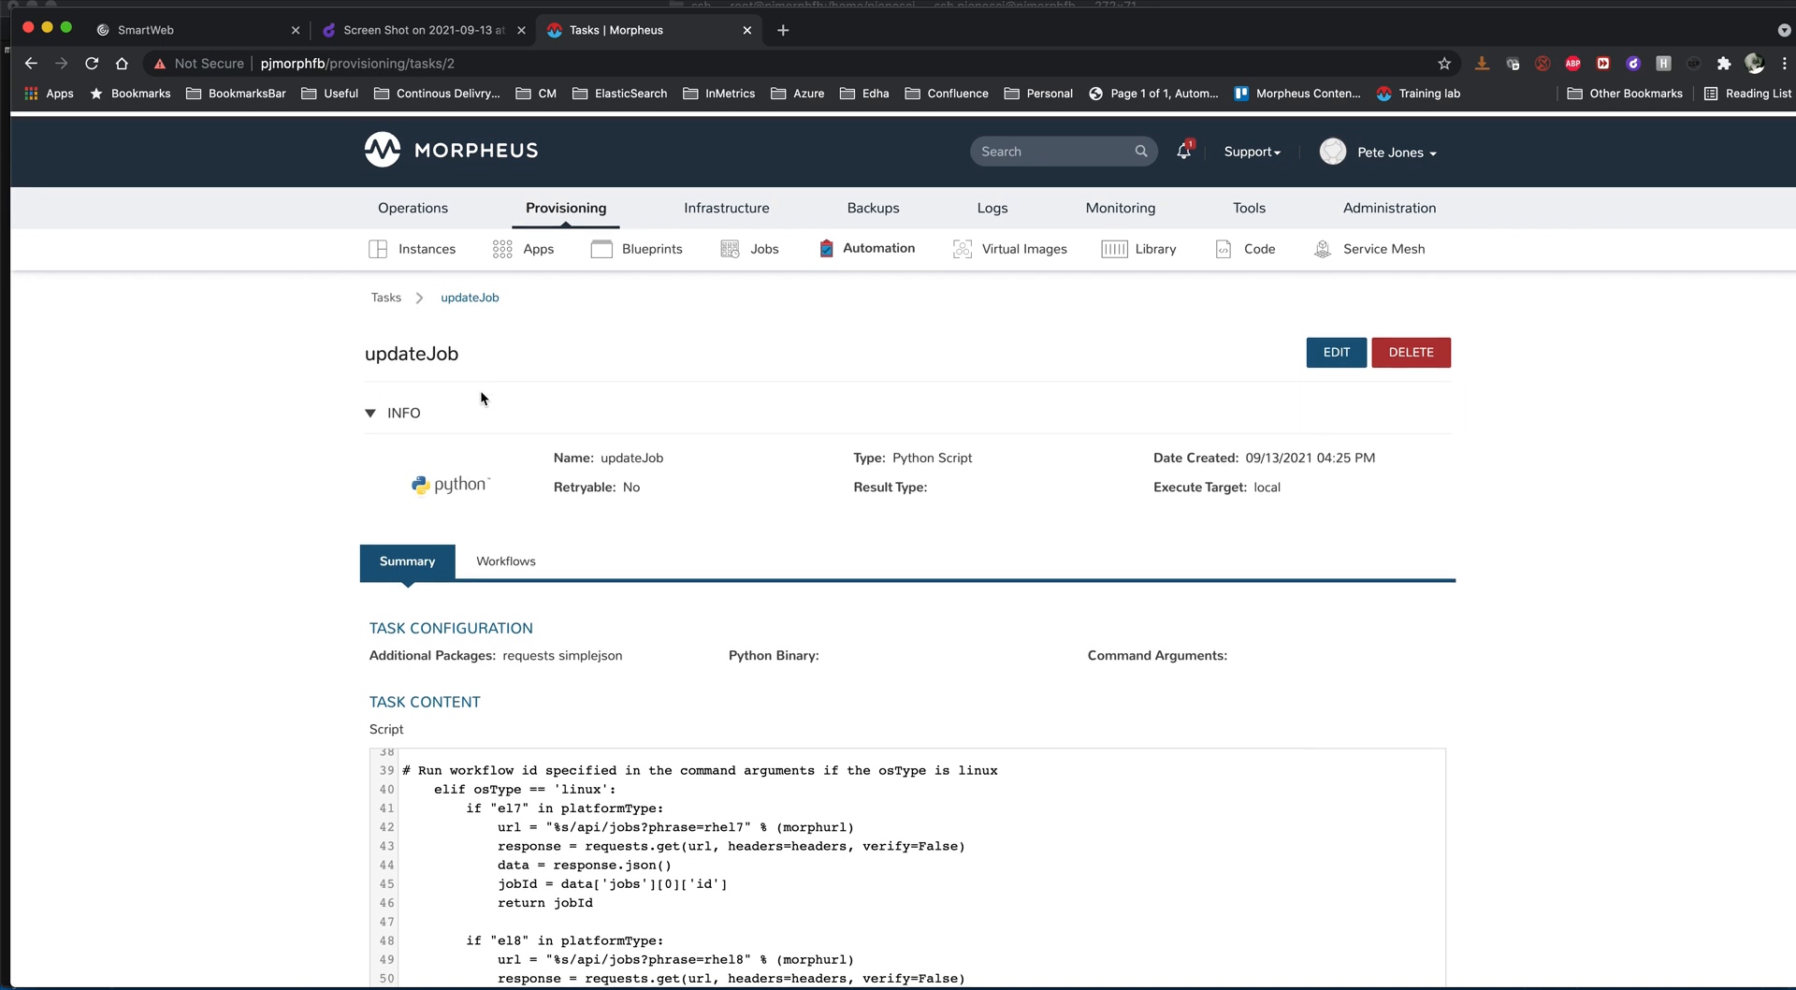
- Examine the task attached to the provision phase of Linux Workflow, then close the workflow without saving
click(873, 249)
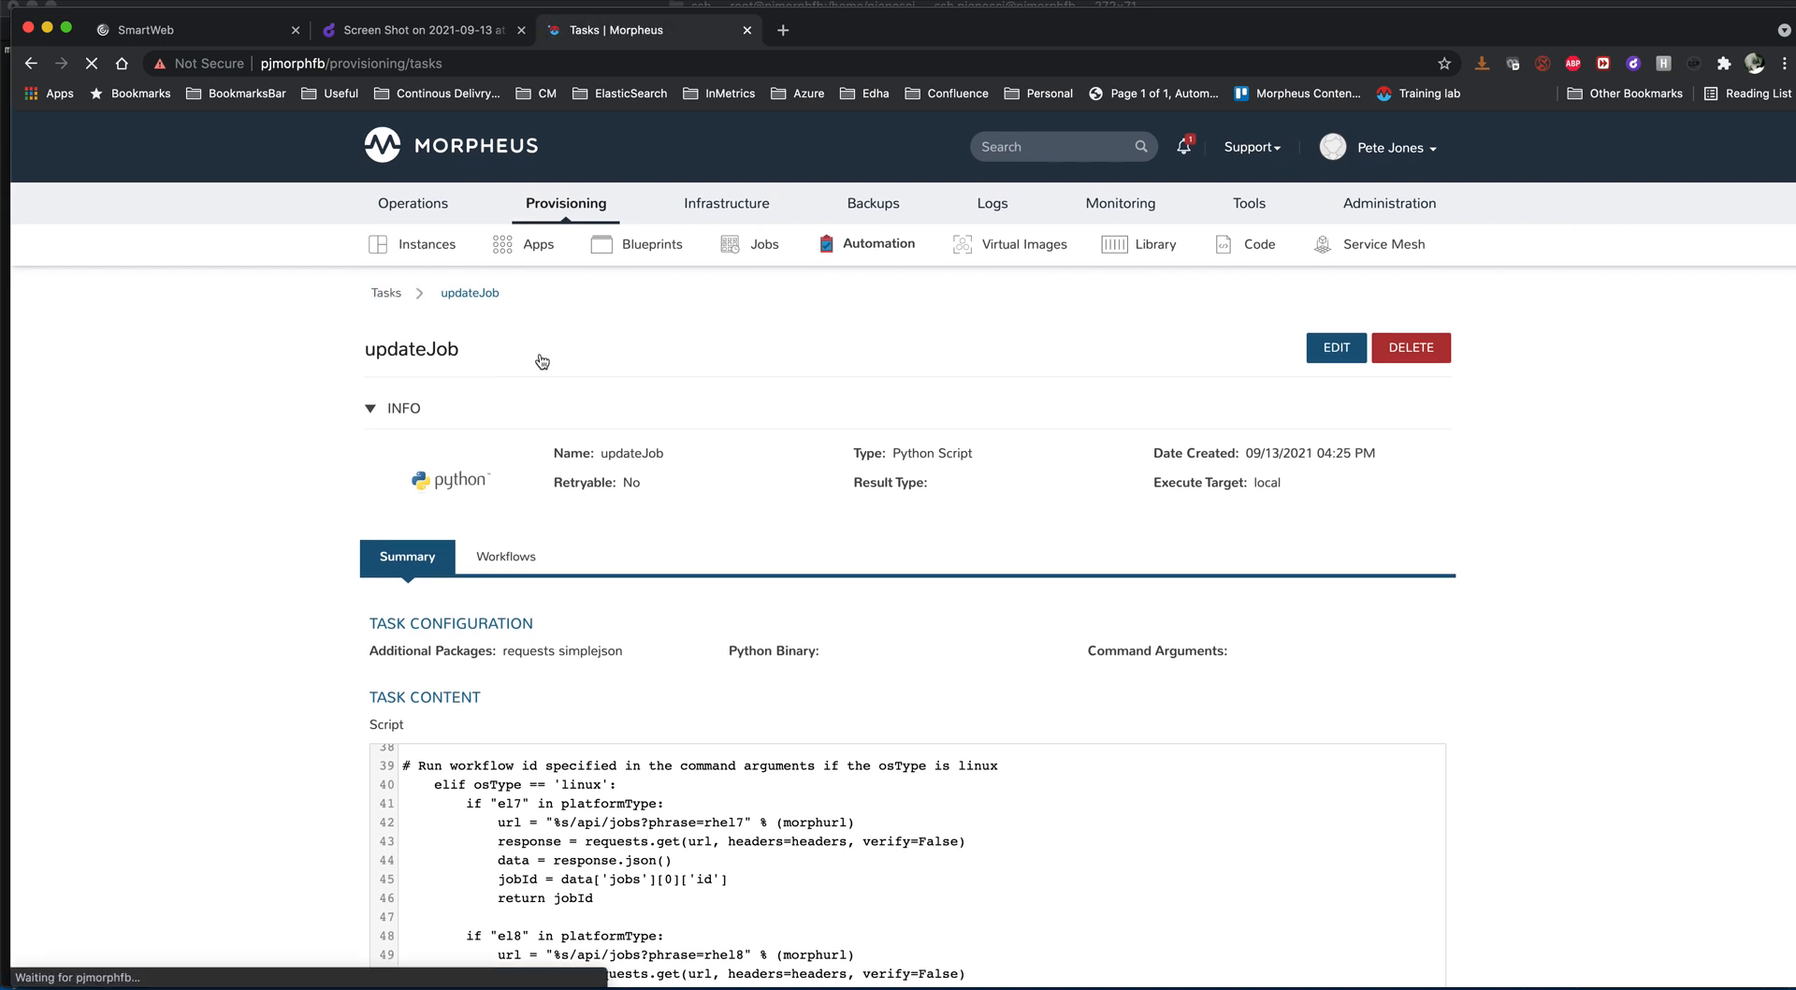
click(488, 360)
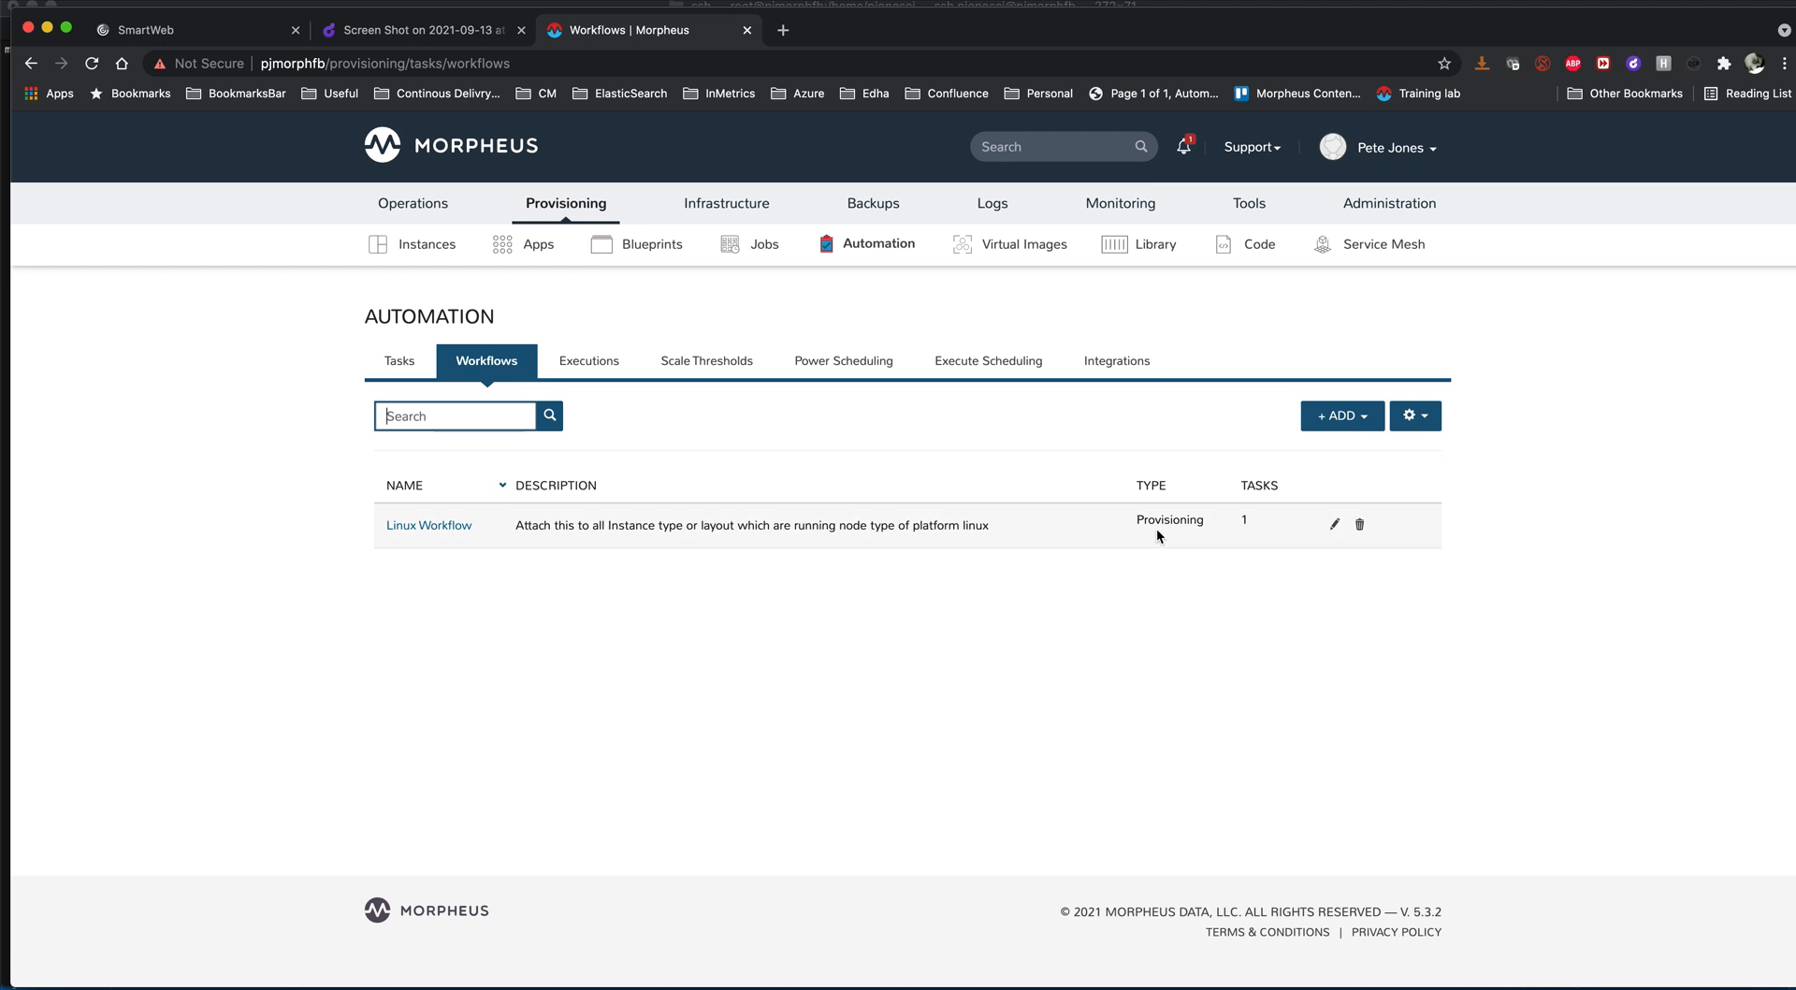
click(1335, 525)
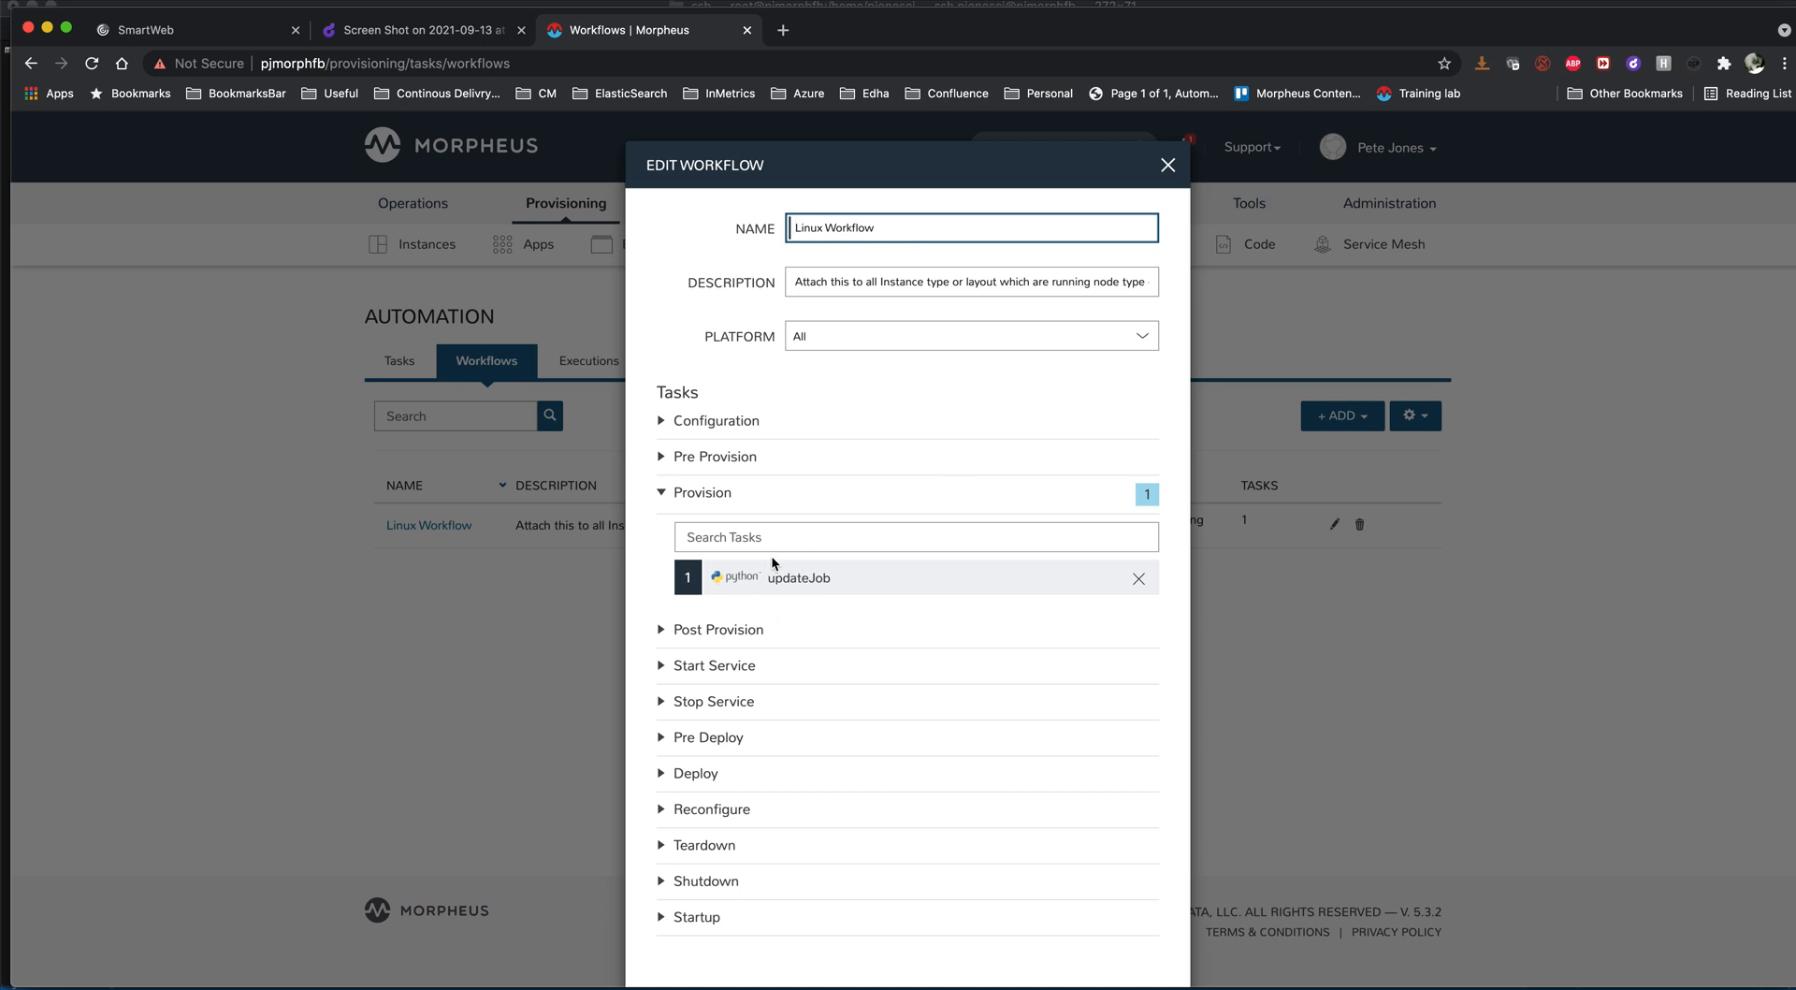
click(1168, 166)
- Check the workflow assigned to the Centos 7.9 layout of the Centos Custom instance type, and close the layout without saving
mouse_move(566, 206)
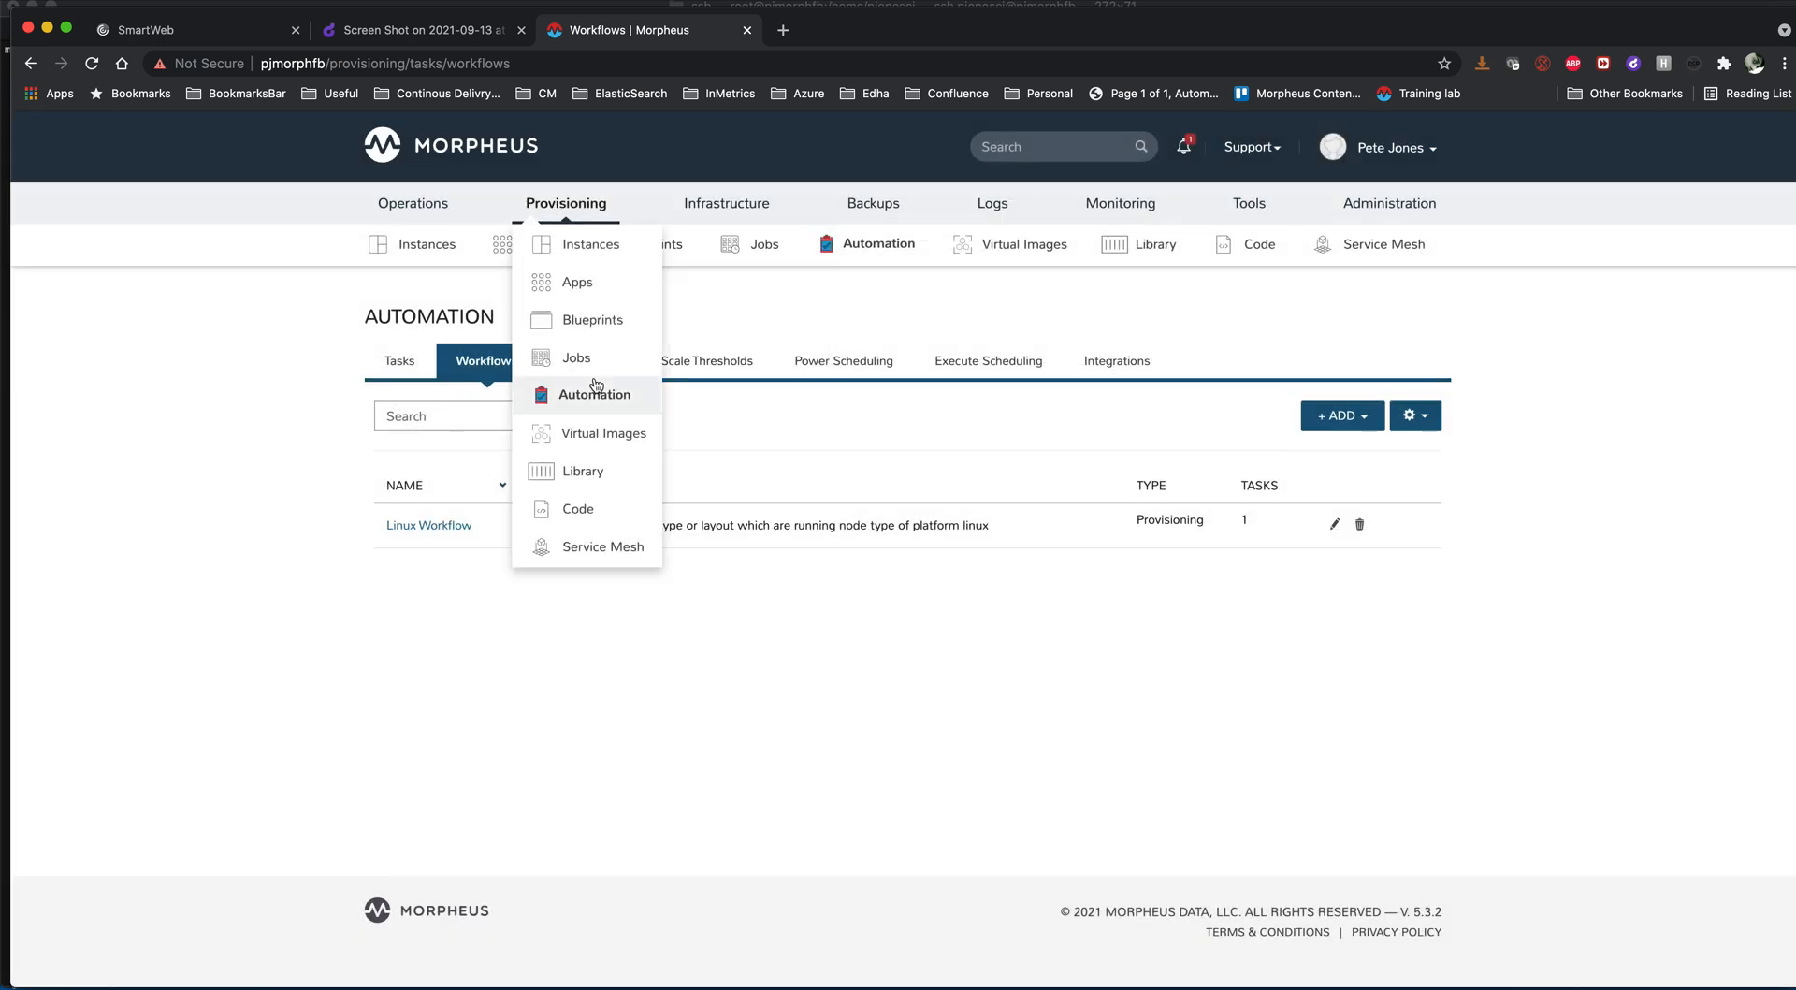
click(582, 472)
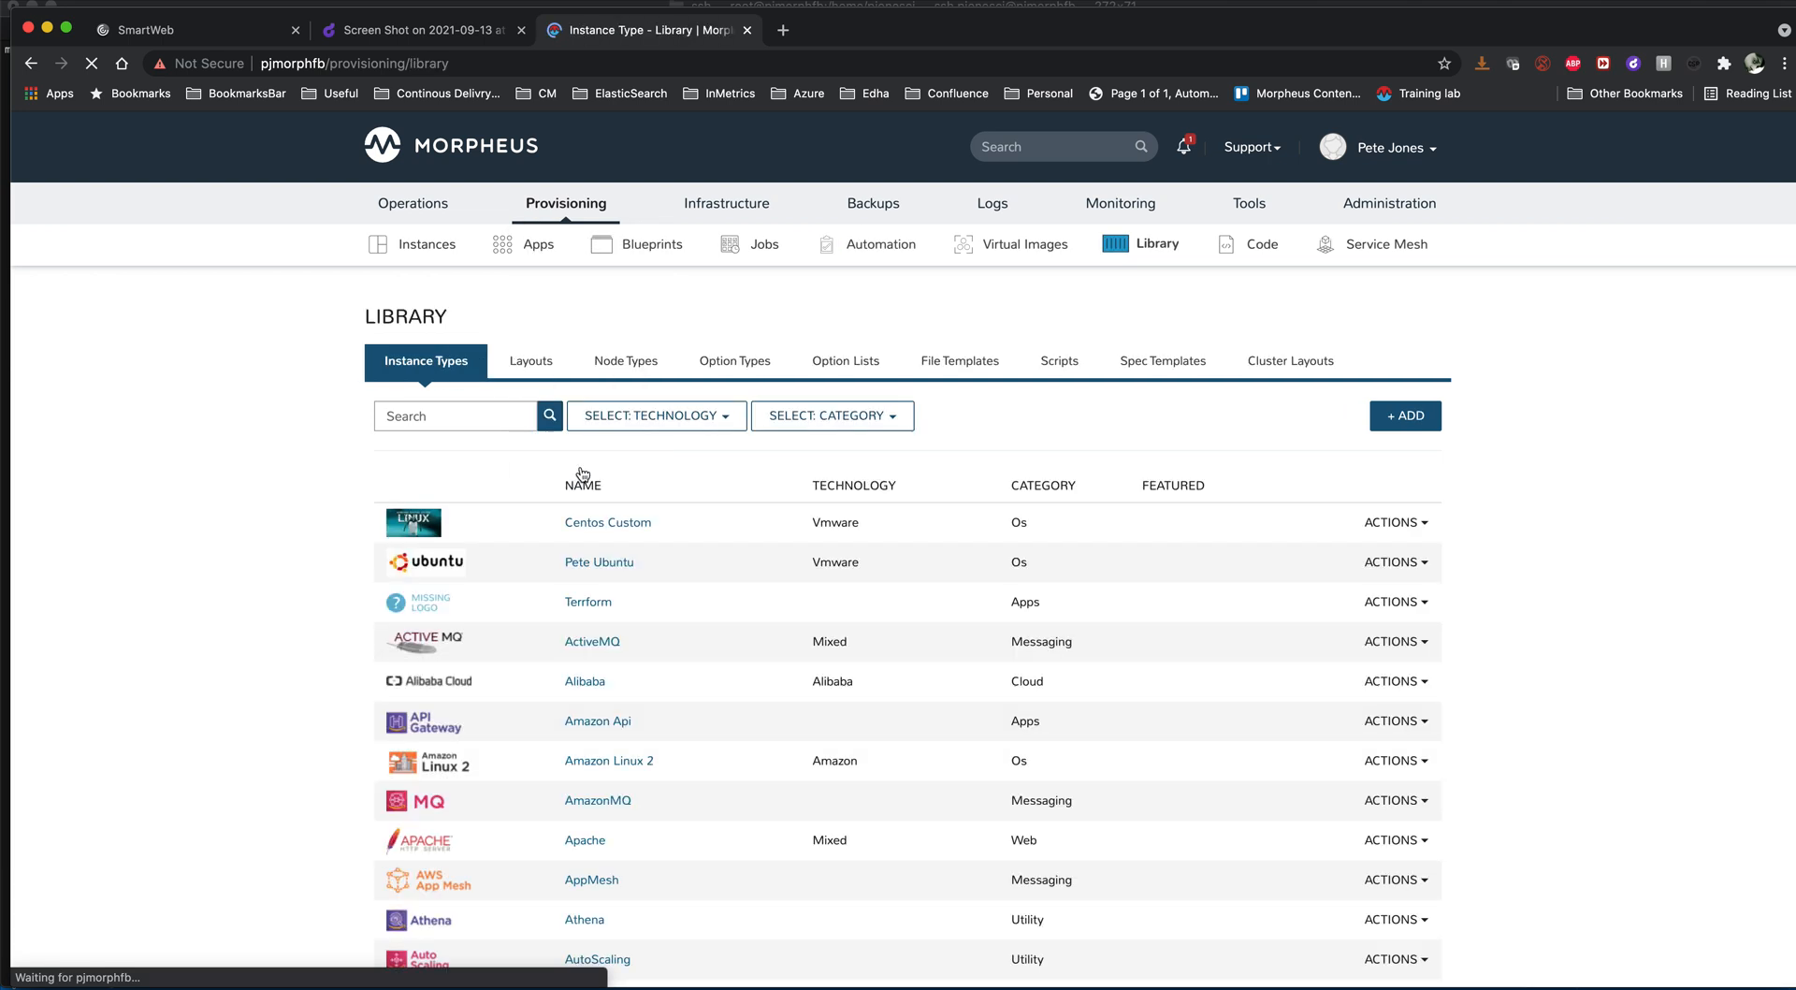
click(608, 524)
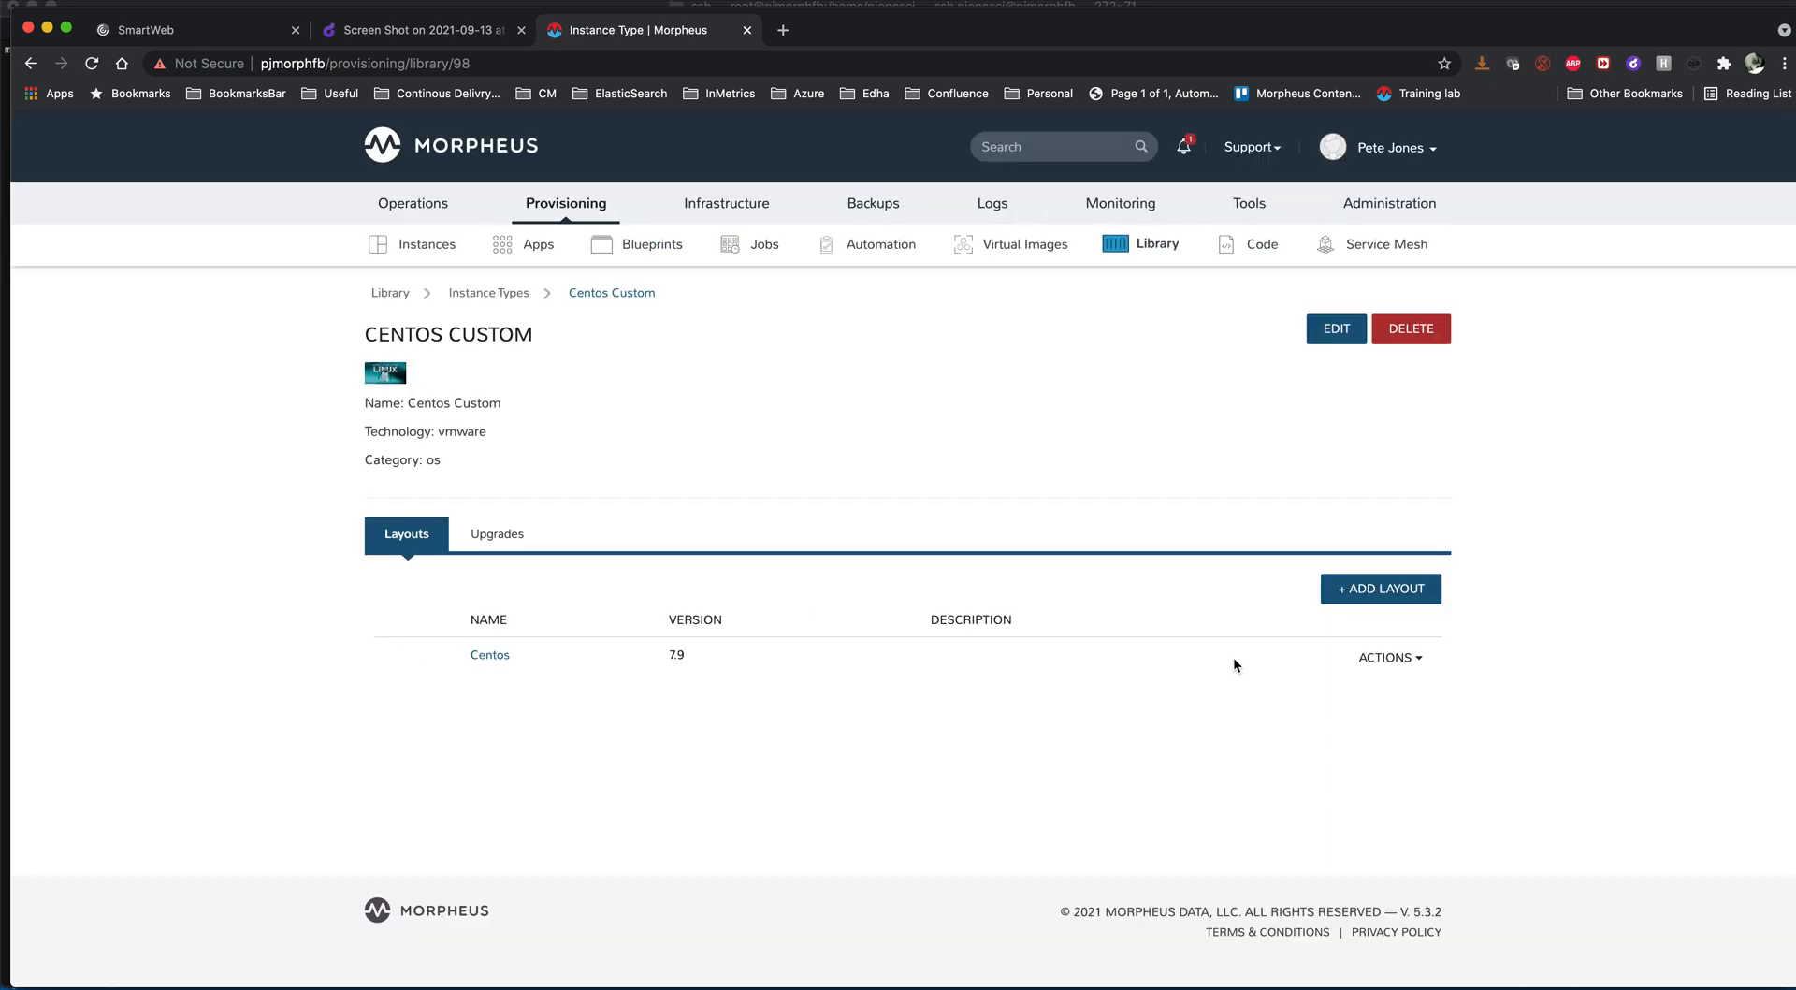
click(1399, 662)
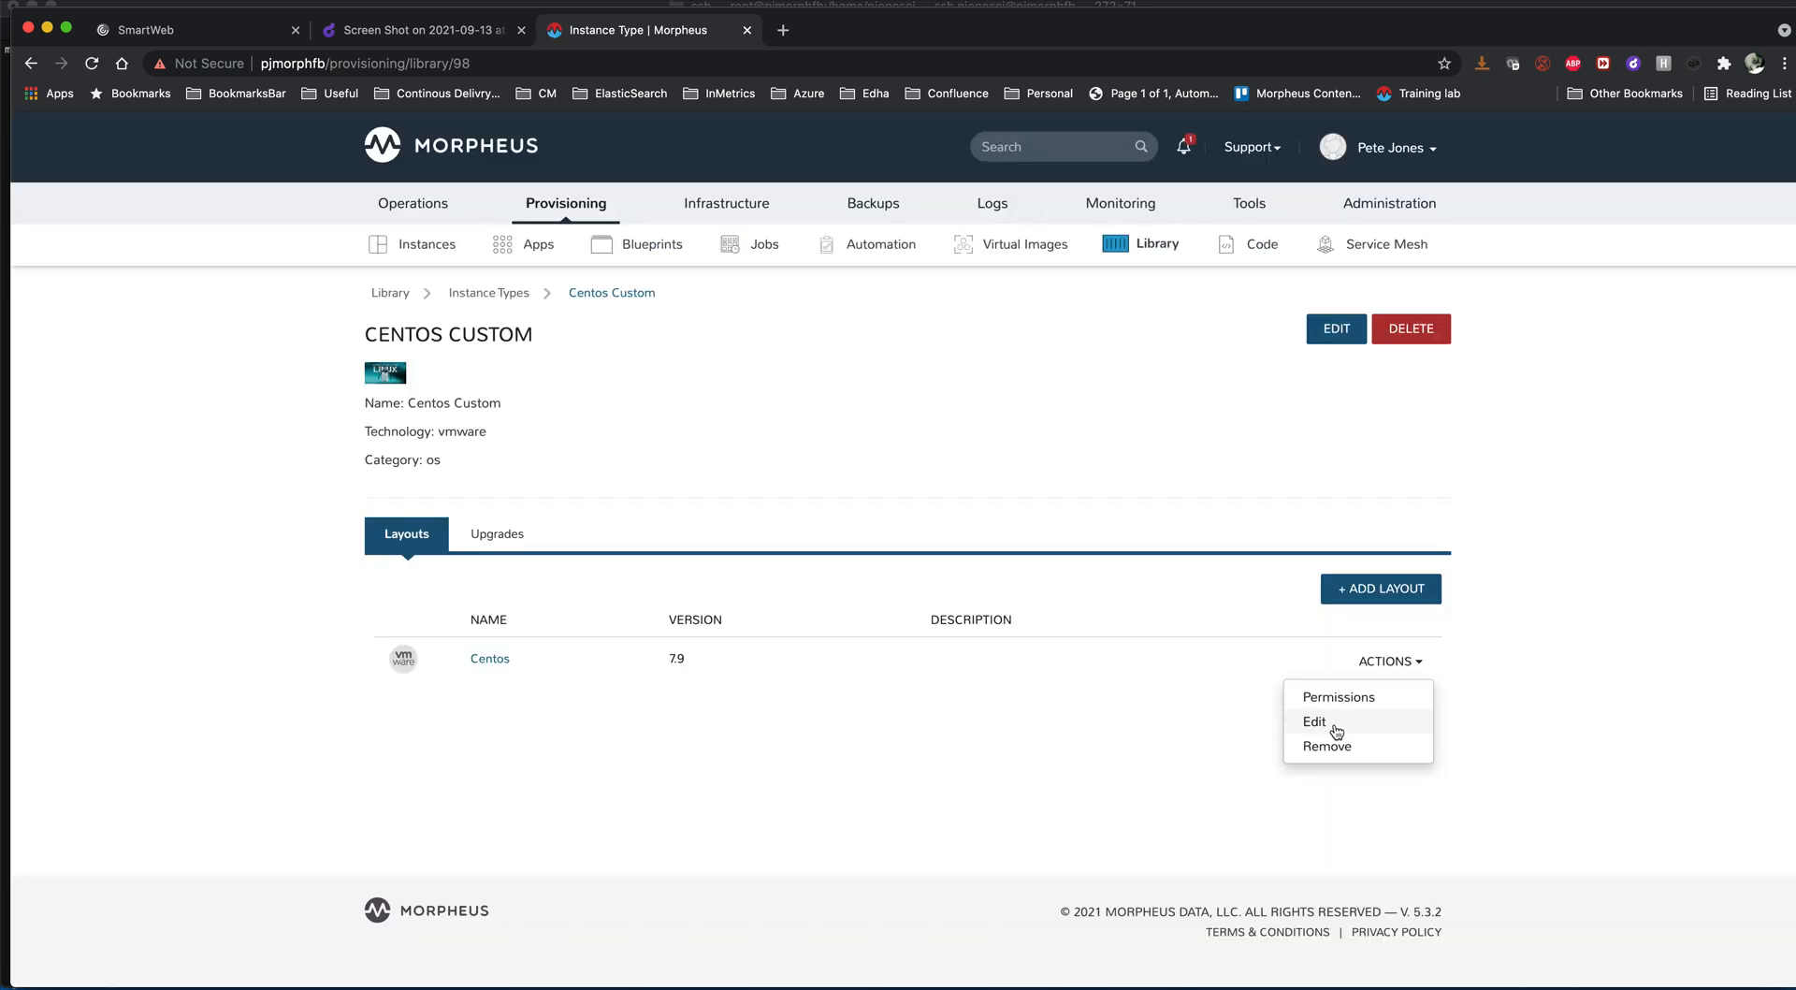
click(1336, 731)
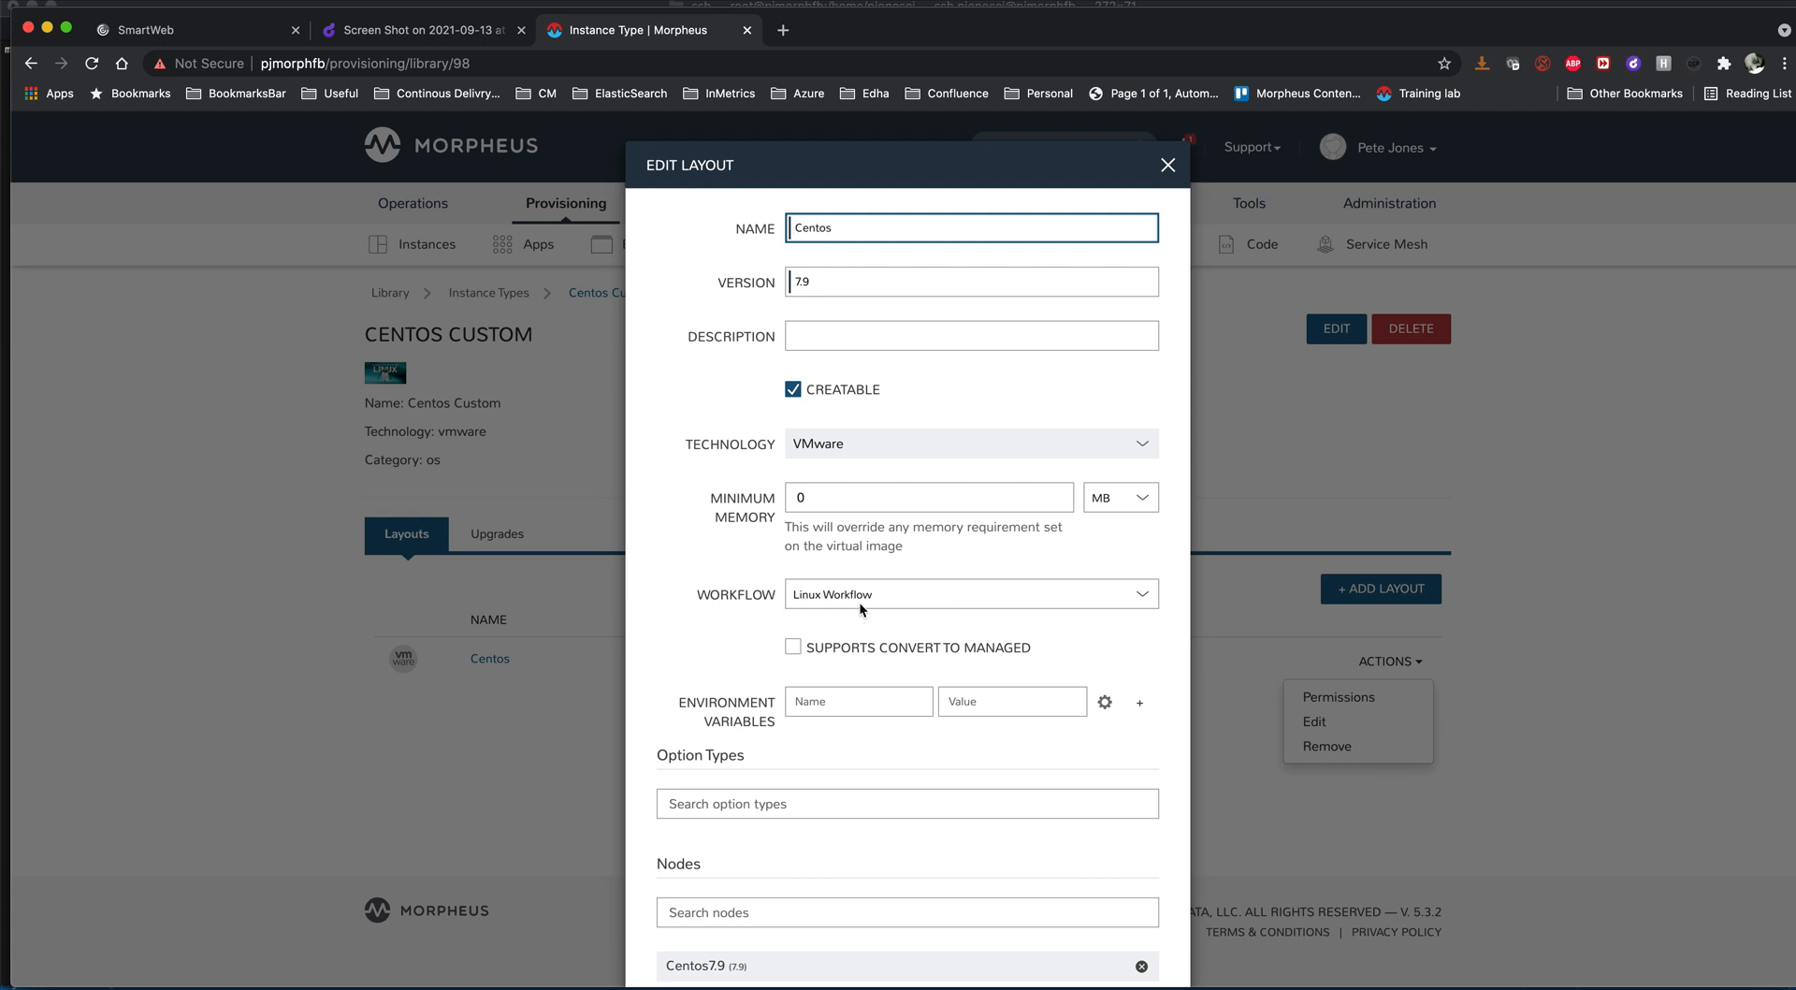
click(1168, 166)
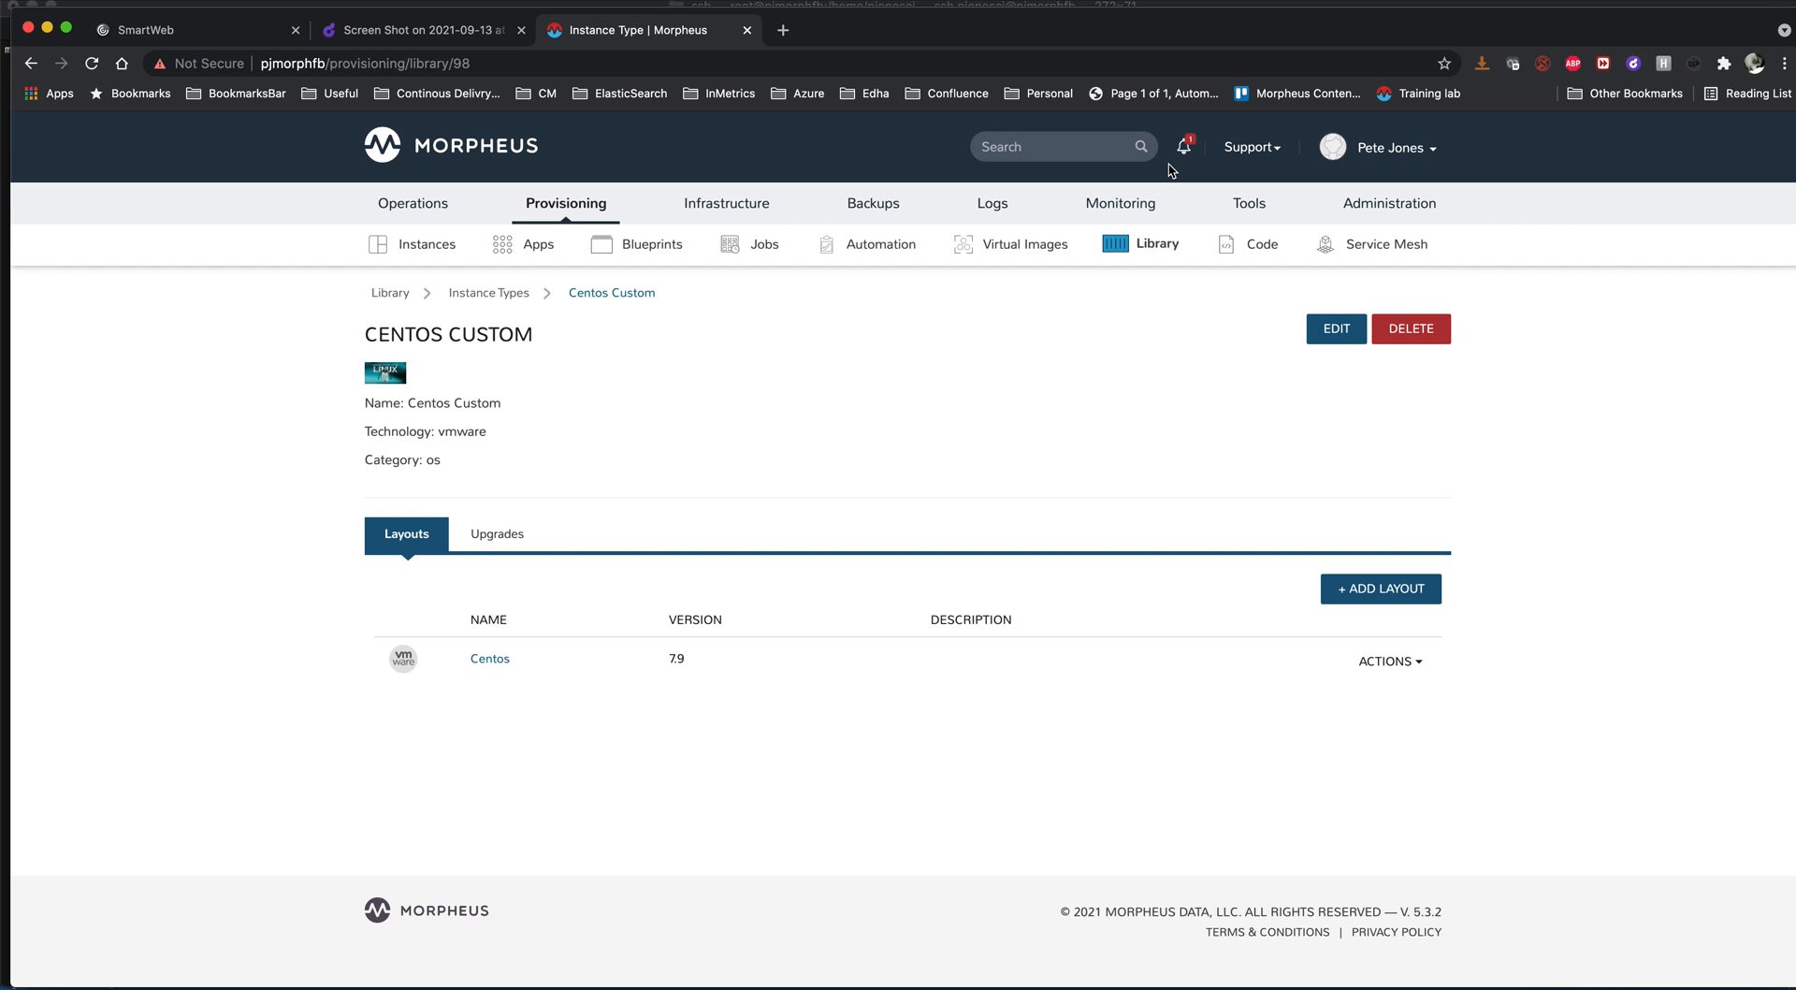
- Switch to the terminal, stop the running log output in the morpheus-example-reports-plugin session, and change to the /tmp/ directory
key(super+Tab)
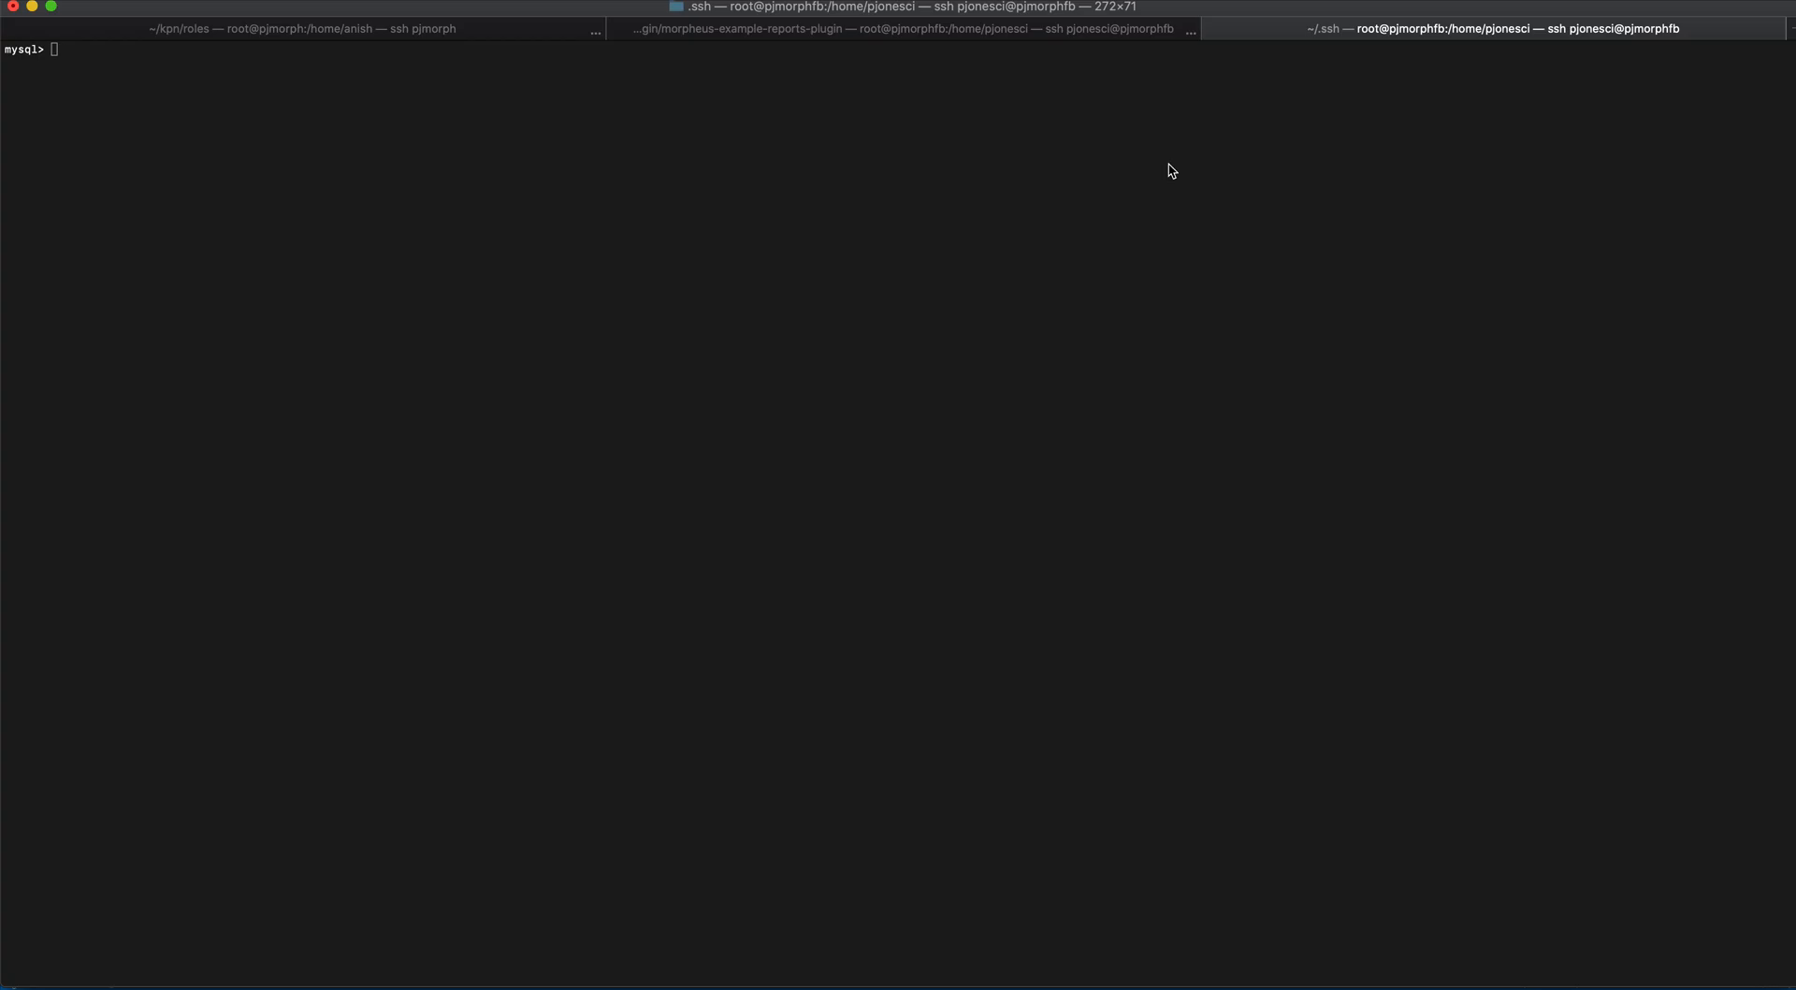
click(821, 31)
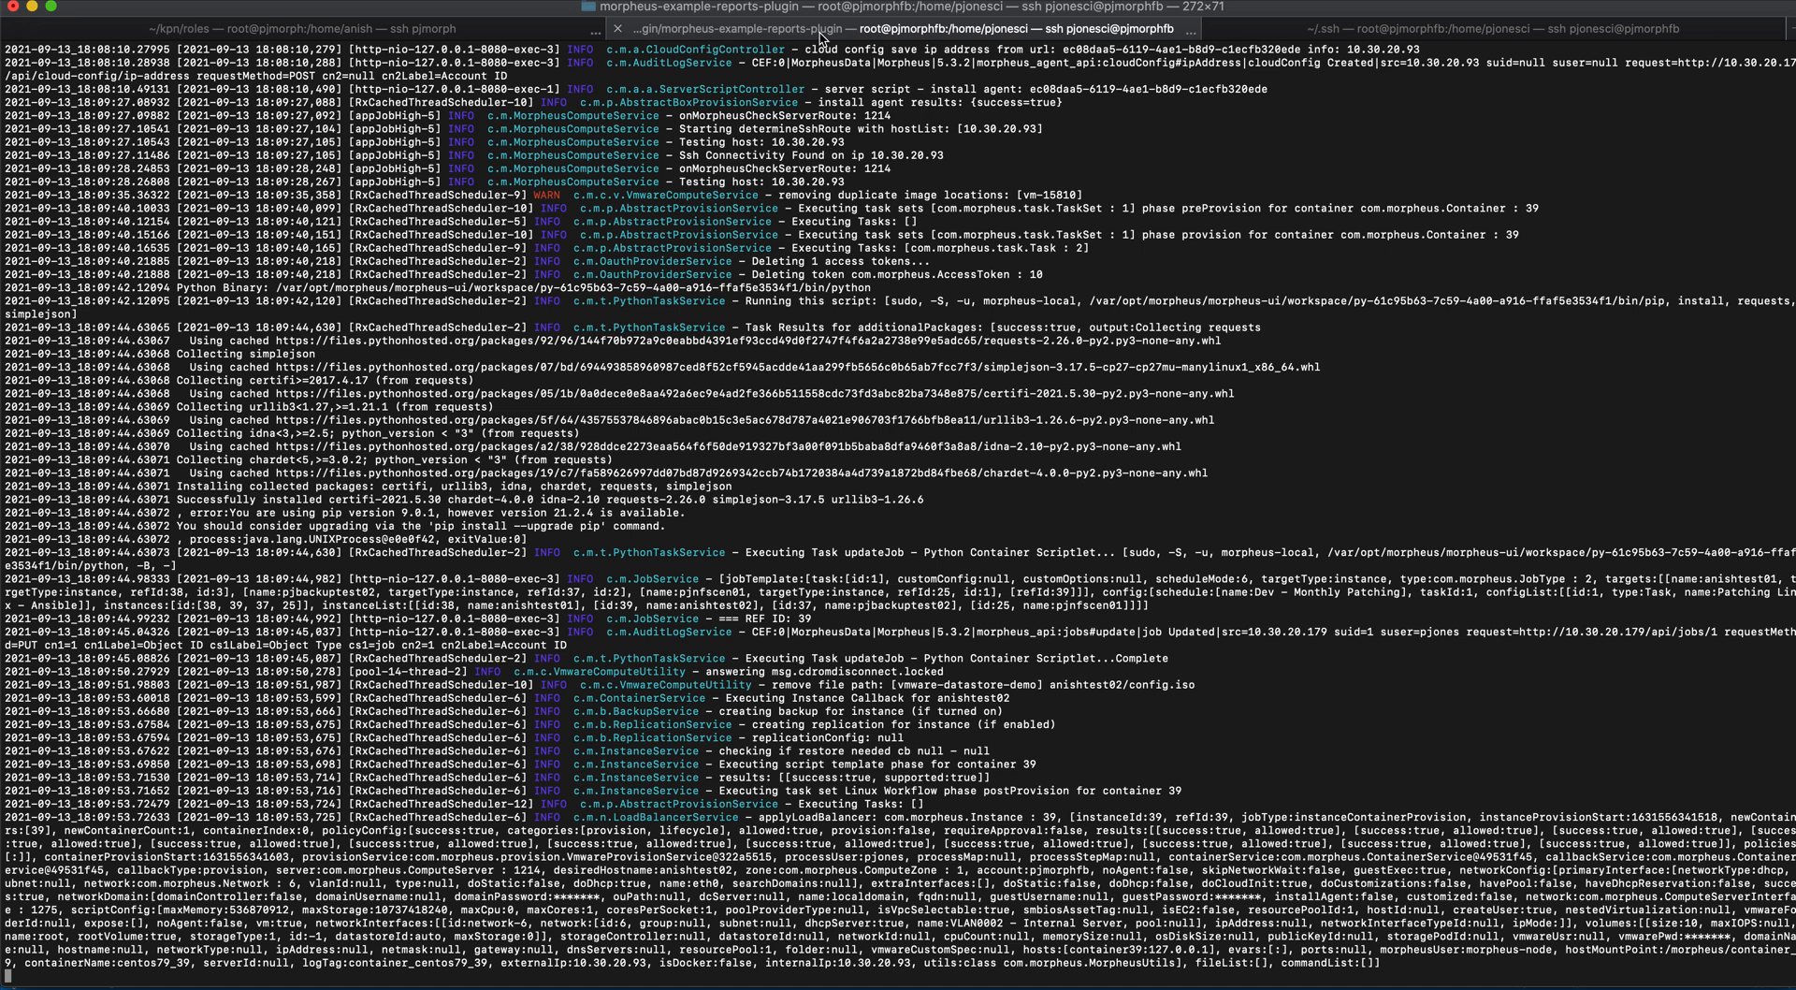
key(ctrl+c)
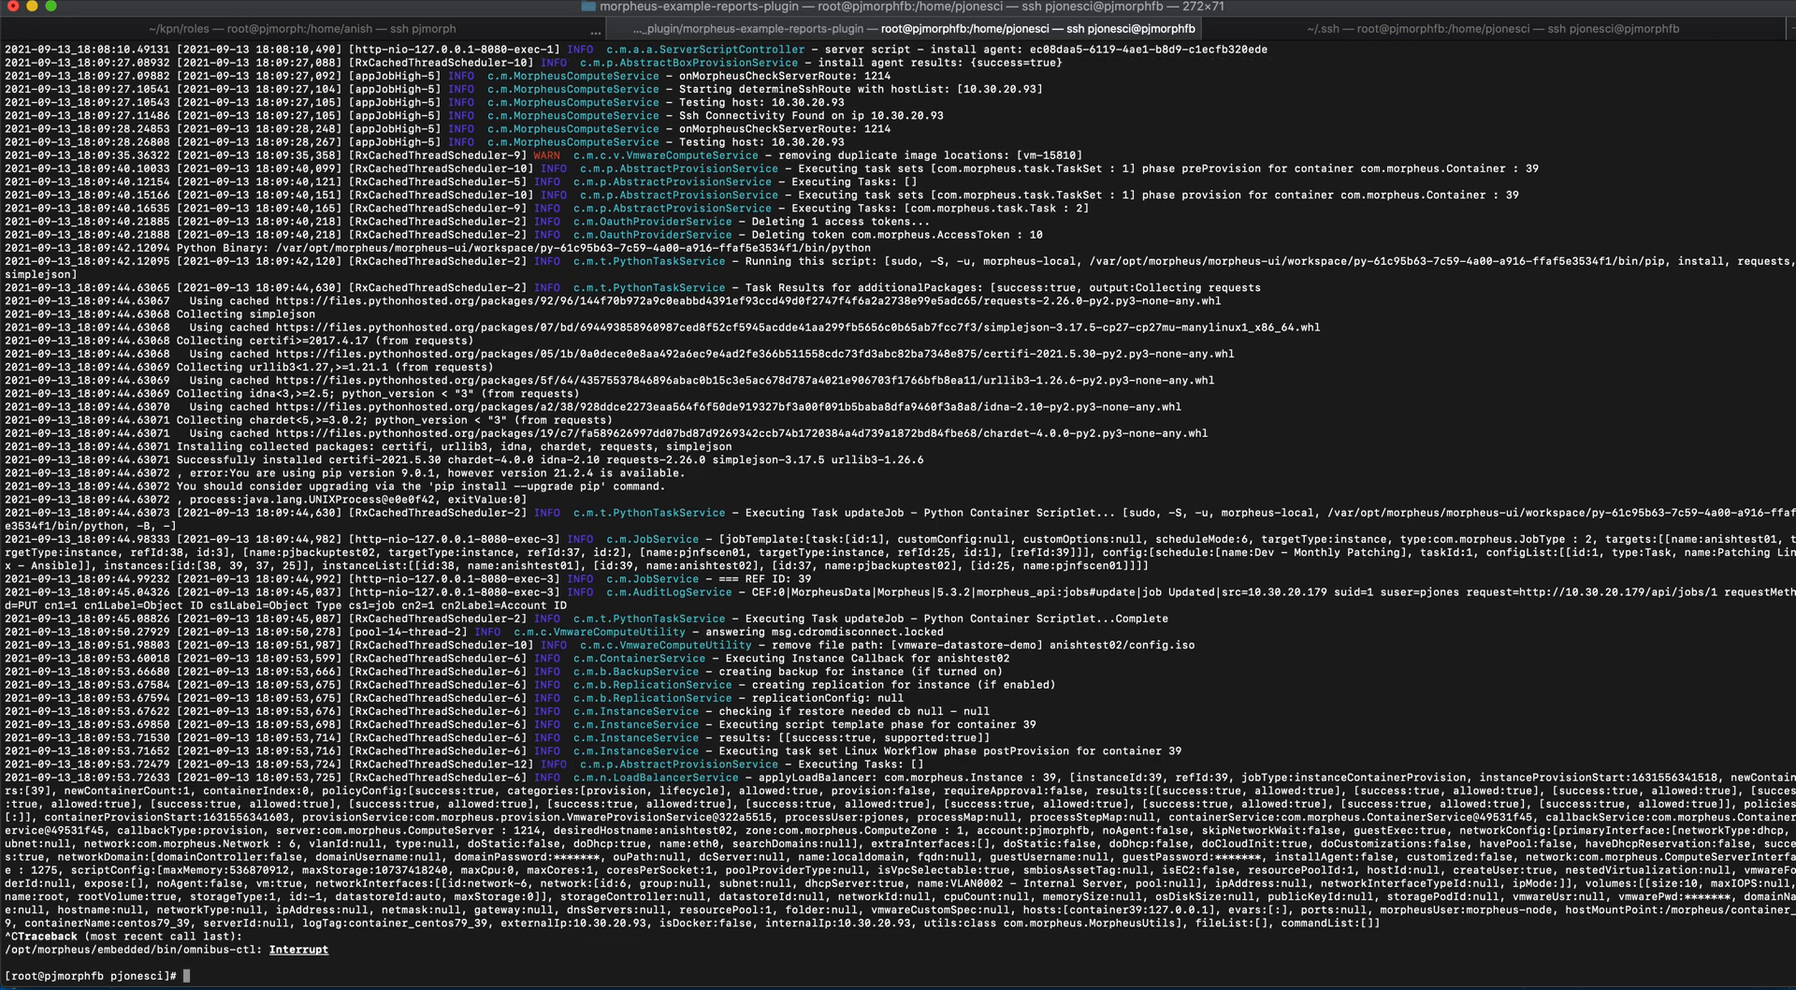
text(cd /tmp/)
key(Return)
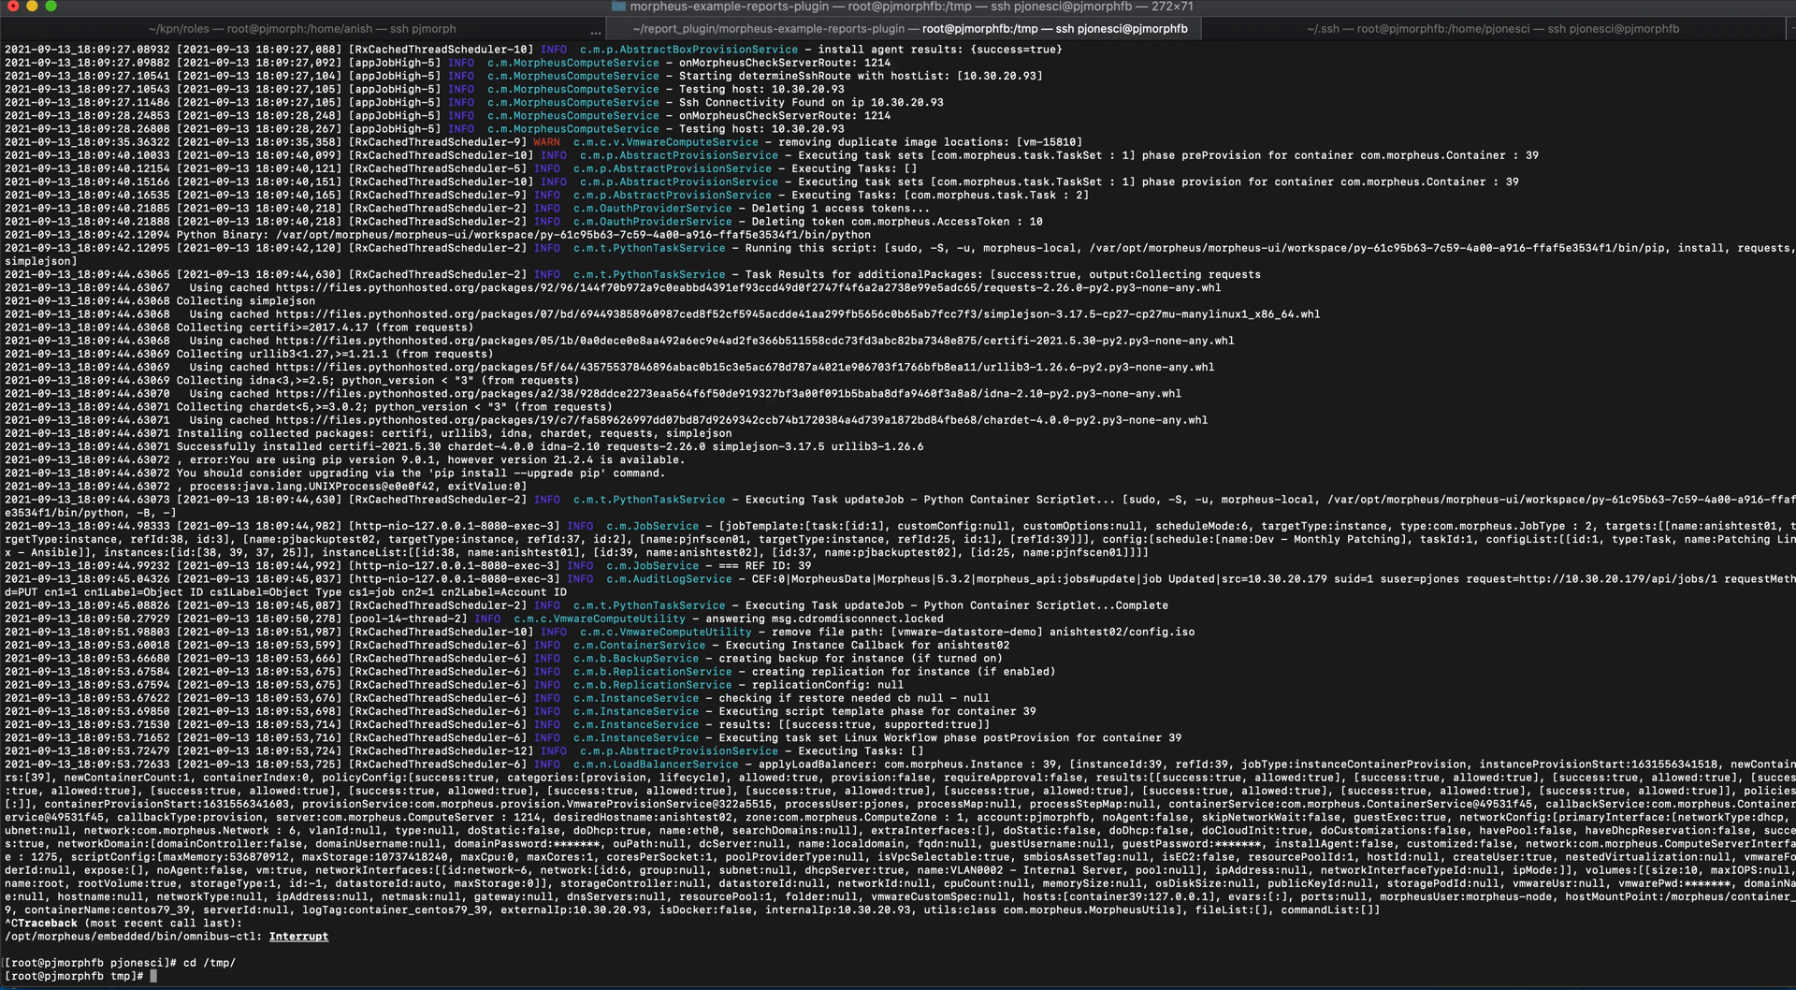
- Display the contents of the patching report update.anishtest01.localdomain.OK.20210913T173538
text(cat u)
key(Tab)
key(Tab)
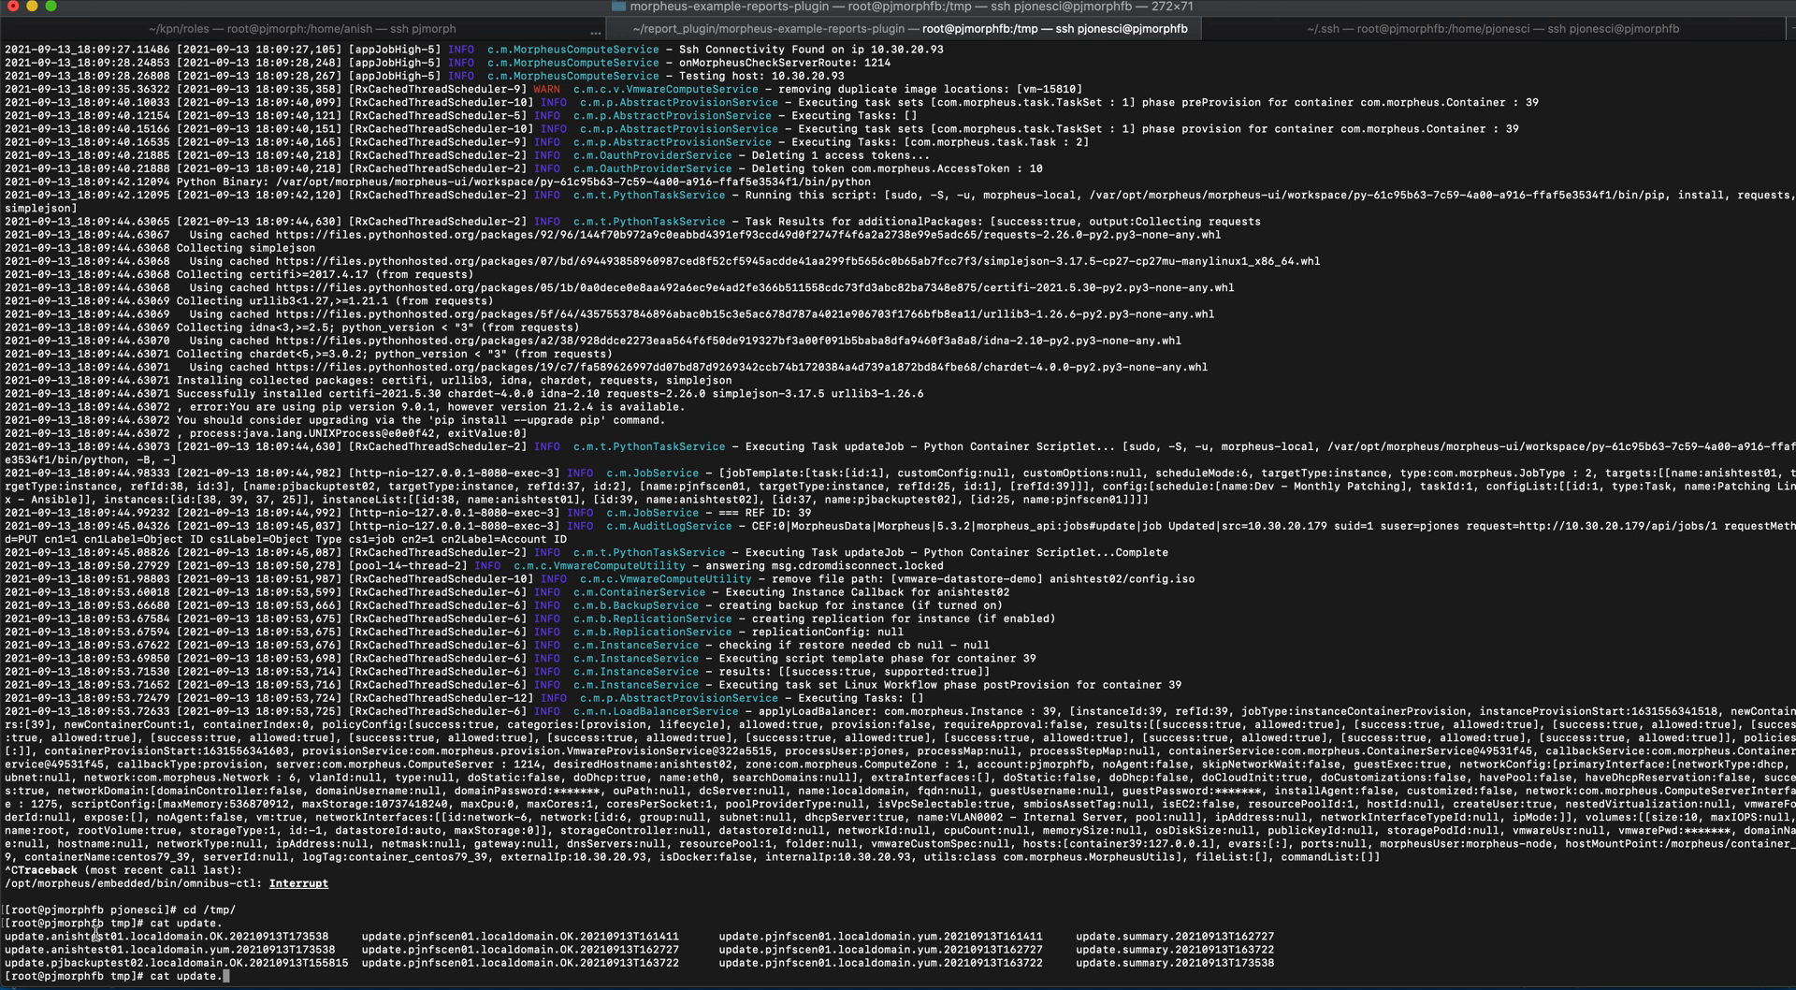
text(an)
key(Tab)
text(O)
key(Tab)
key(Return)
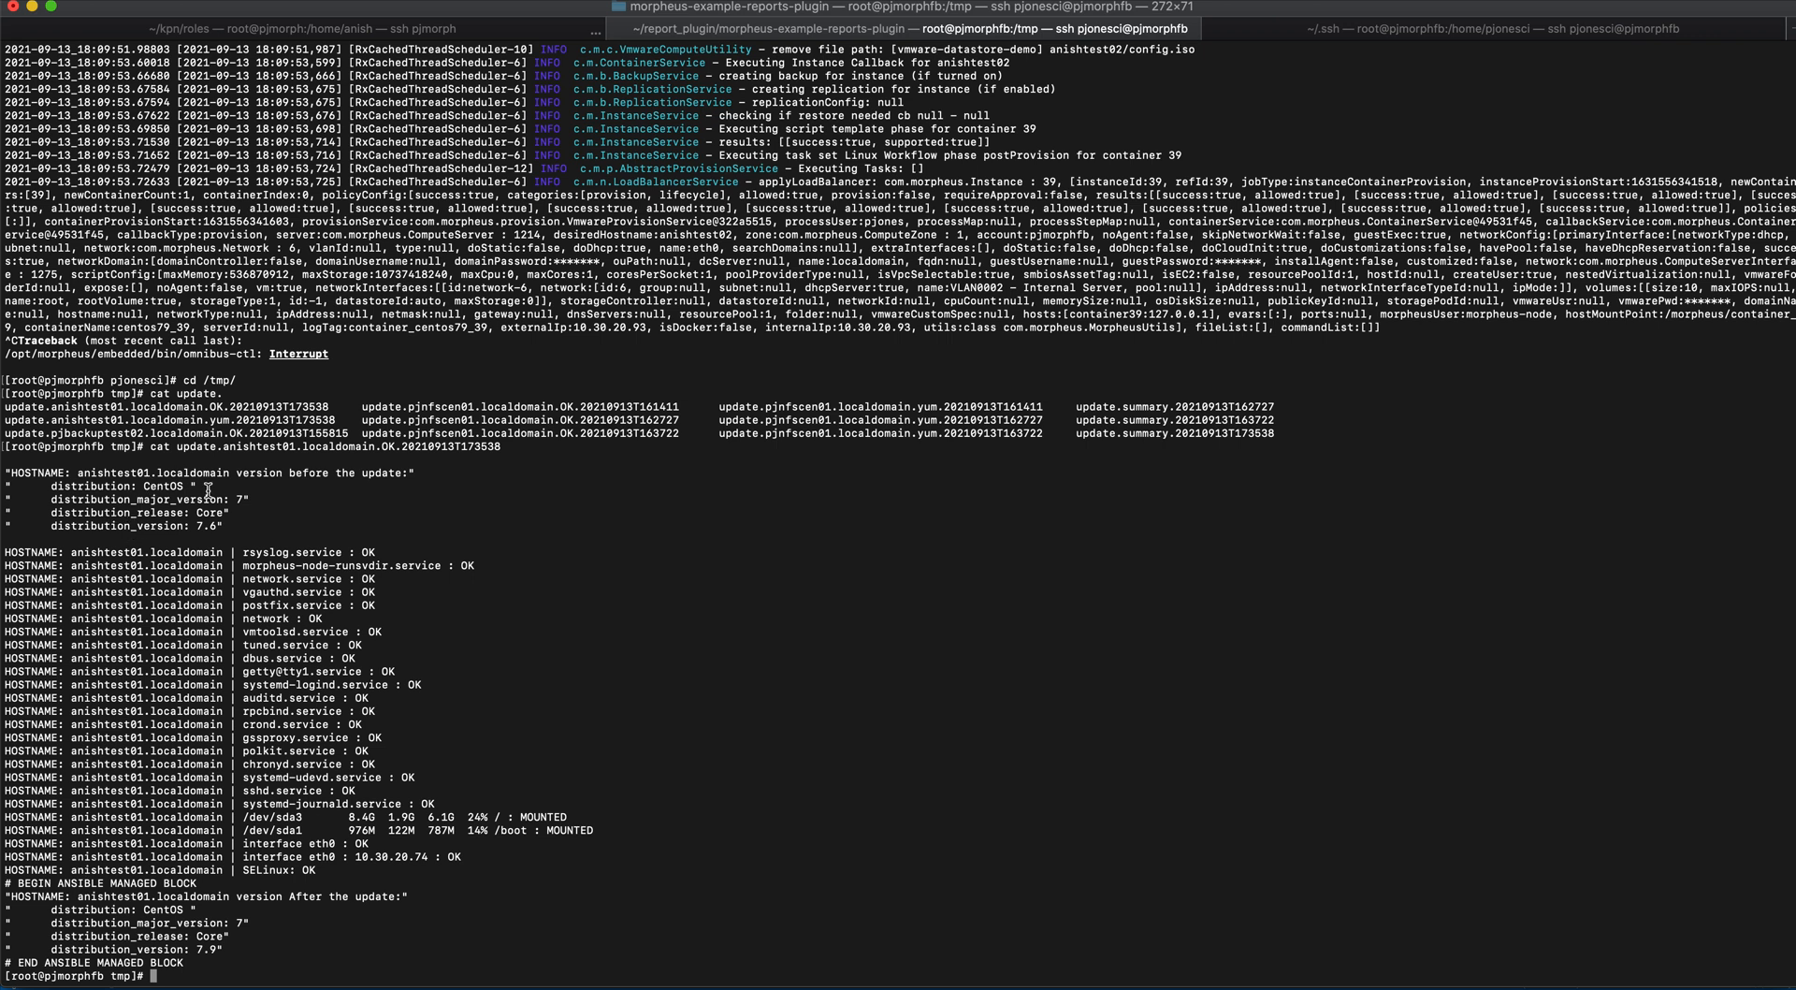
- Highlight the distribution version before and after the update and the SELinux status in the patching report
drag(196, 525, 225, 526)
drag(219, 949, 192, 946)
drag(346, 869, 247, 870)
key(super+Tab)
key(super+Tab)
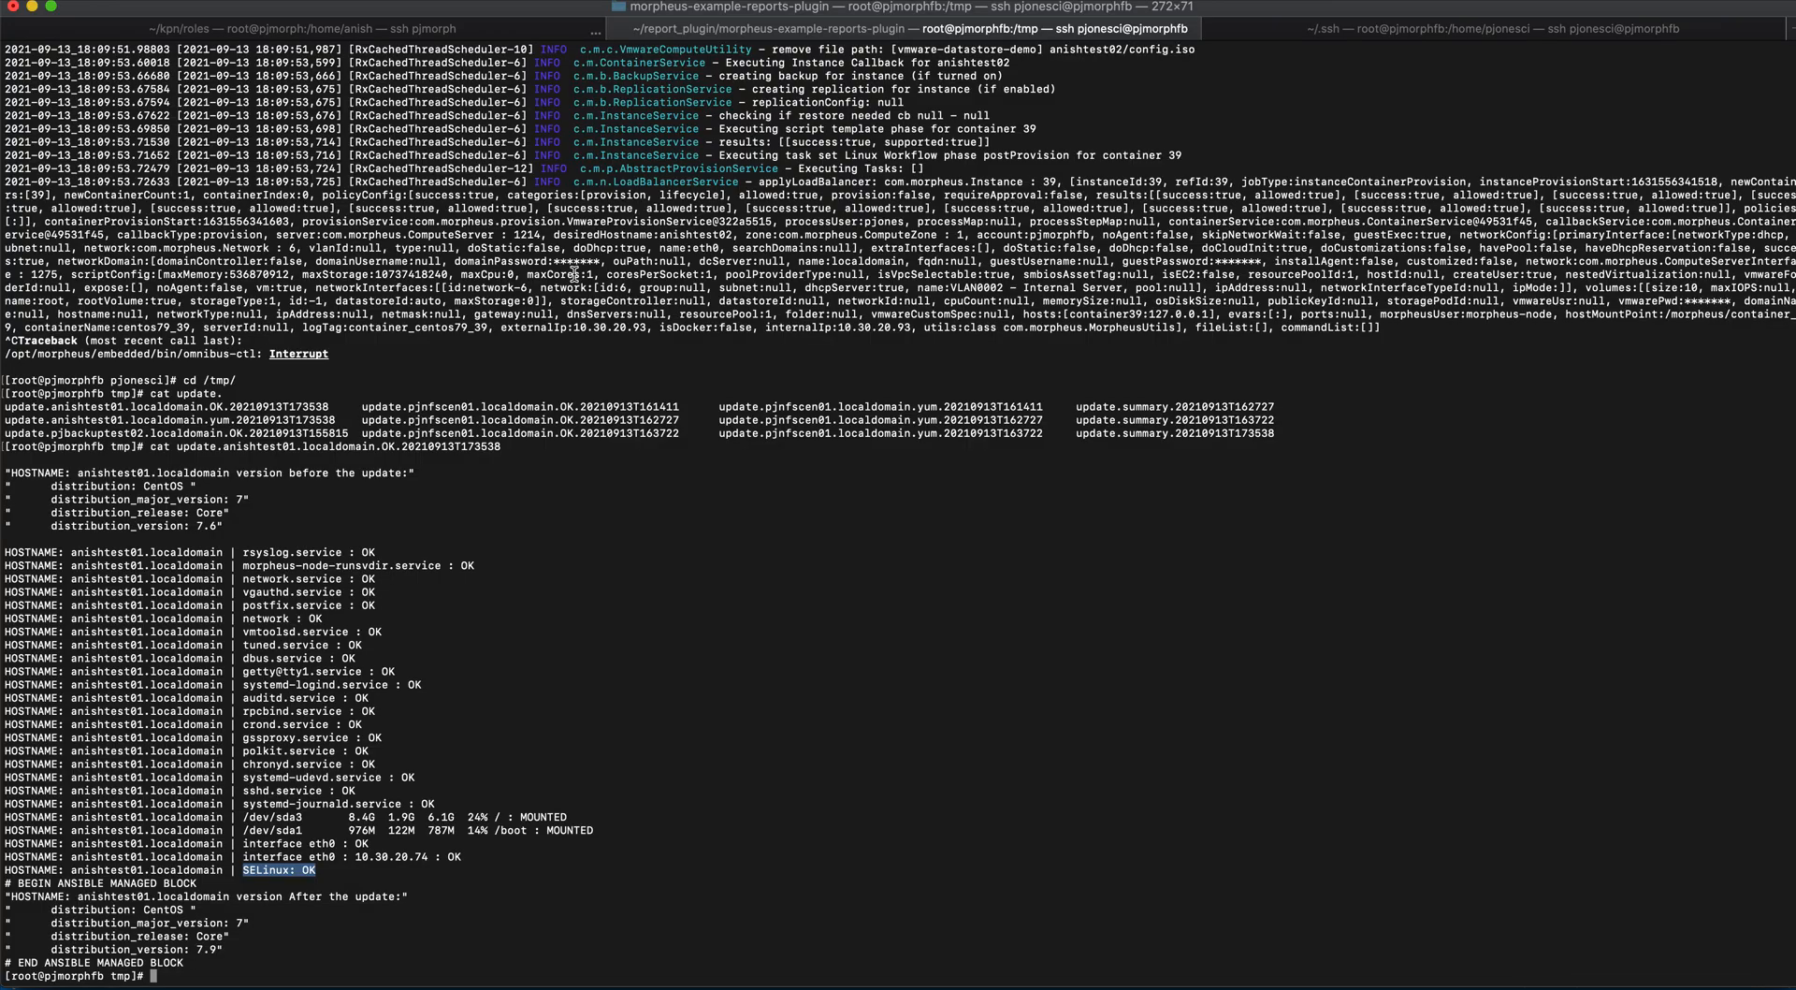
- Describe the structure of the patching table in the open MySQL session
click(1246, 37)
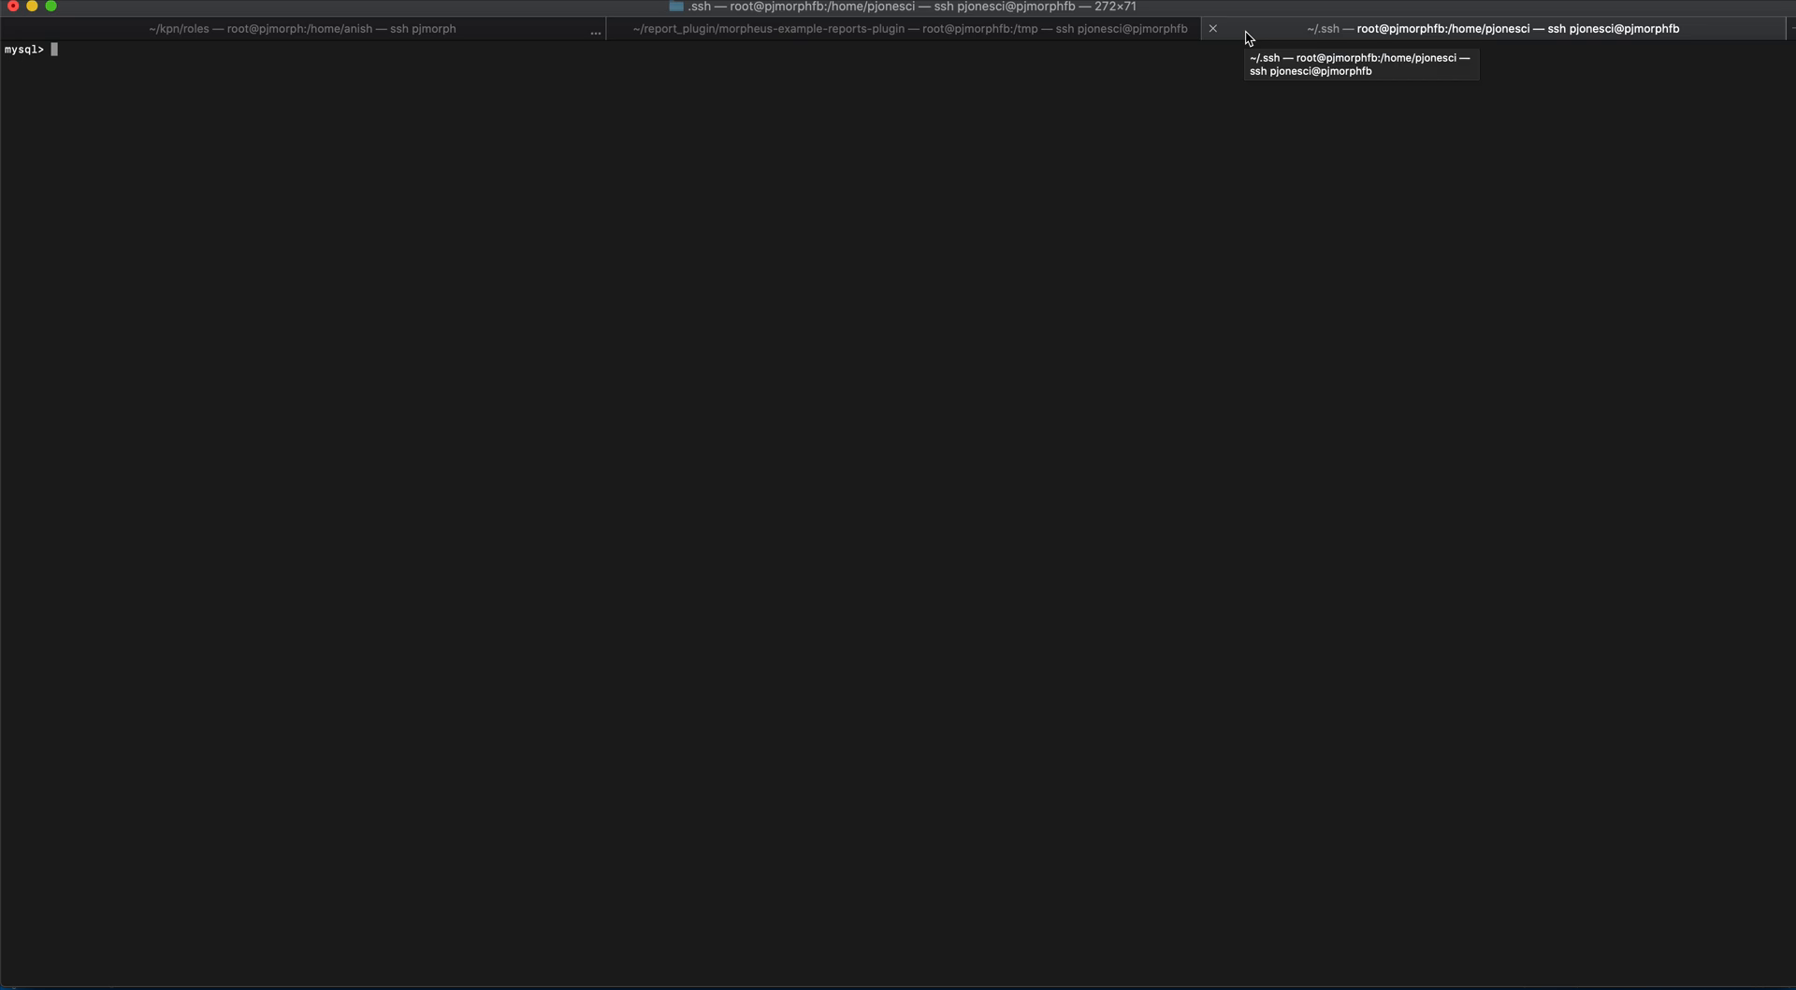
text(de)
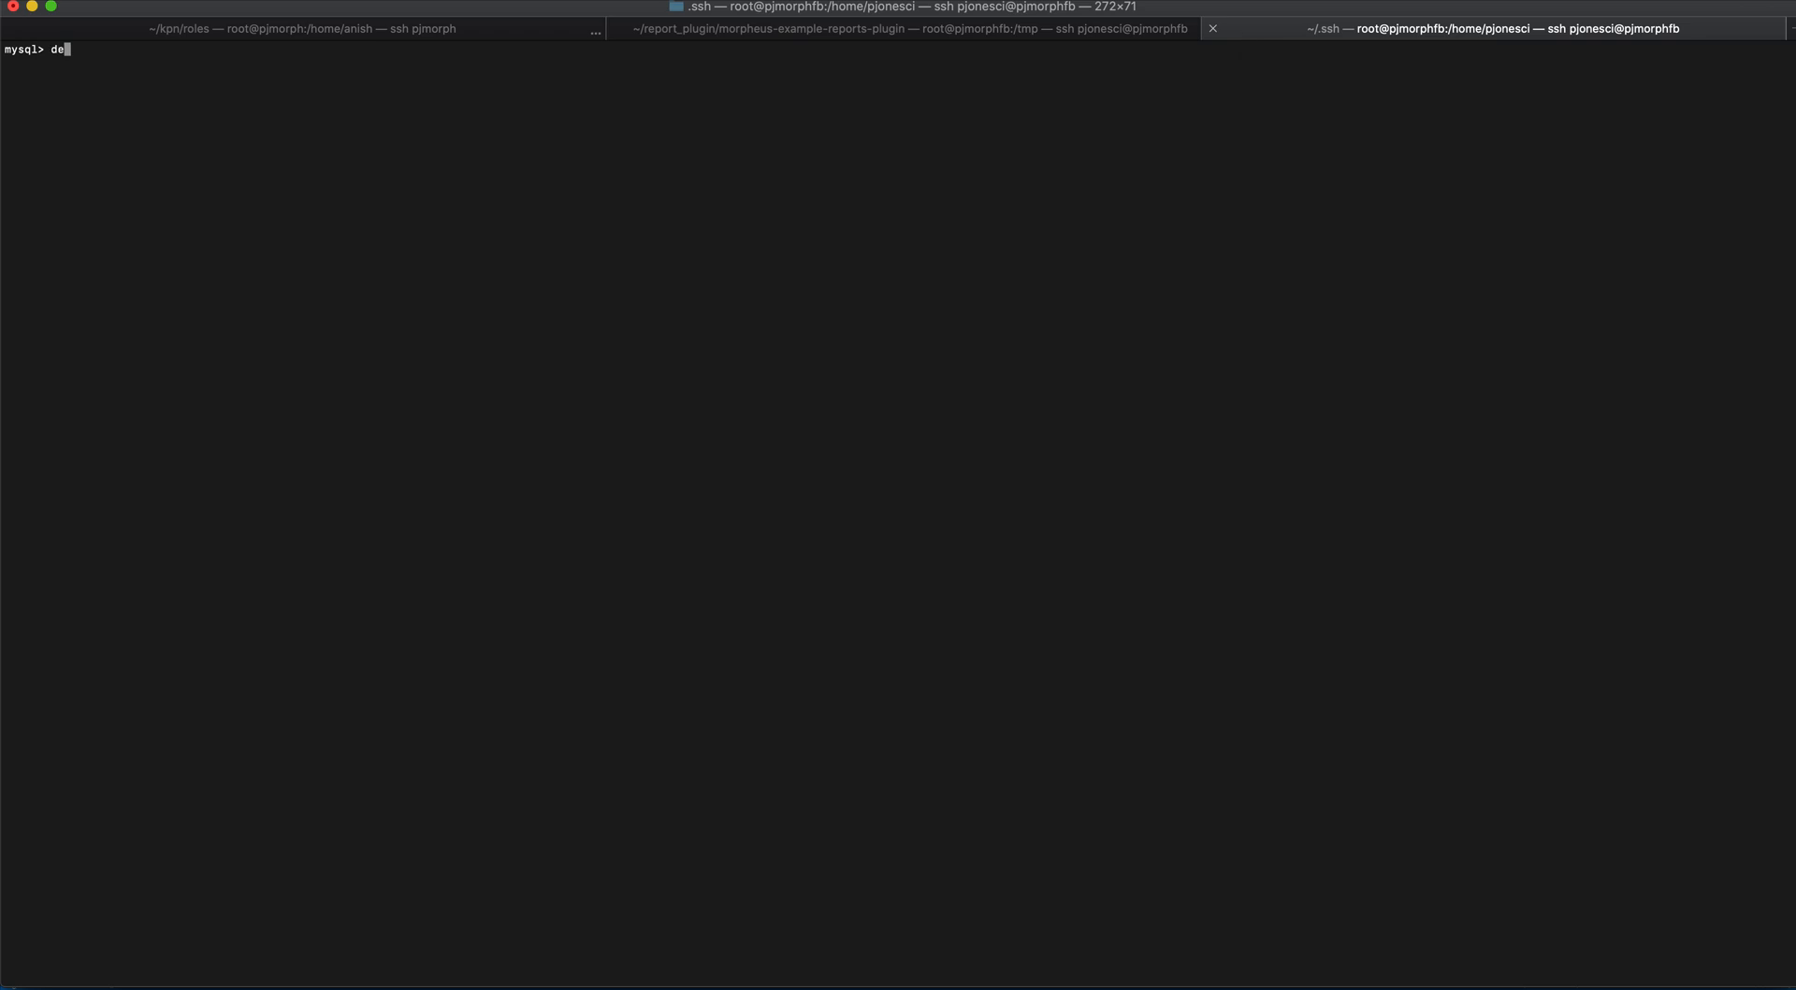
text(scribe patching;)
key(Return)
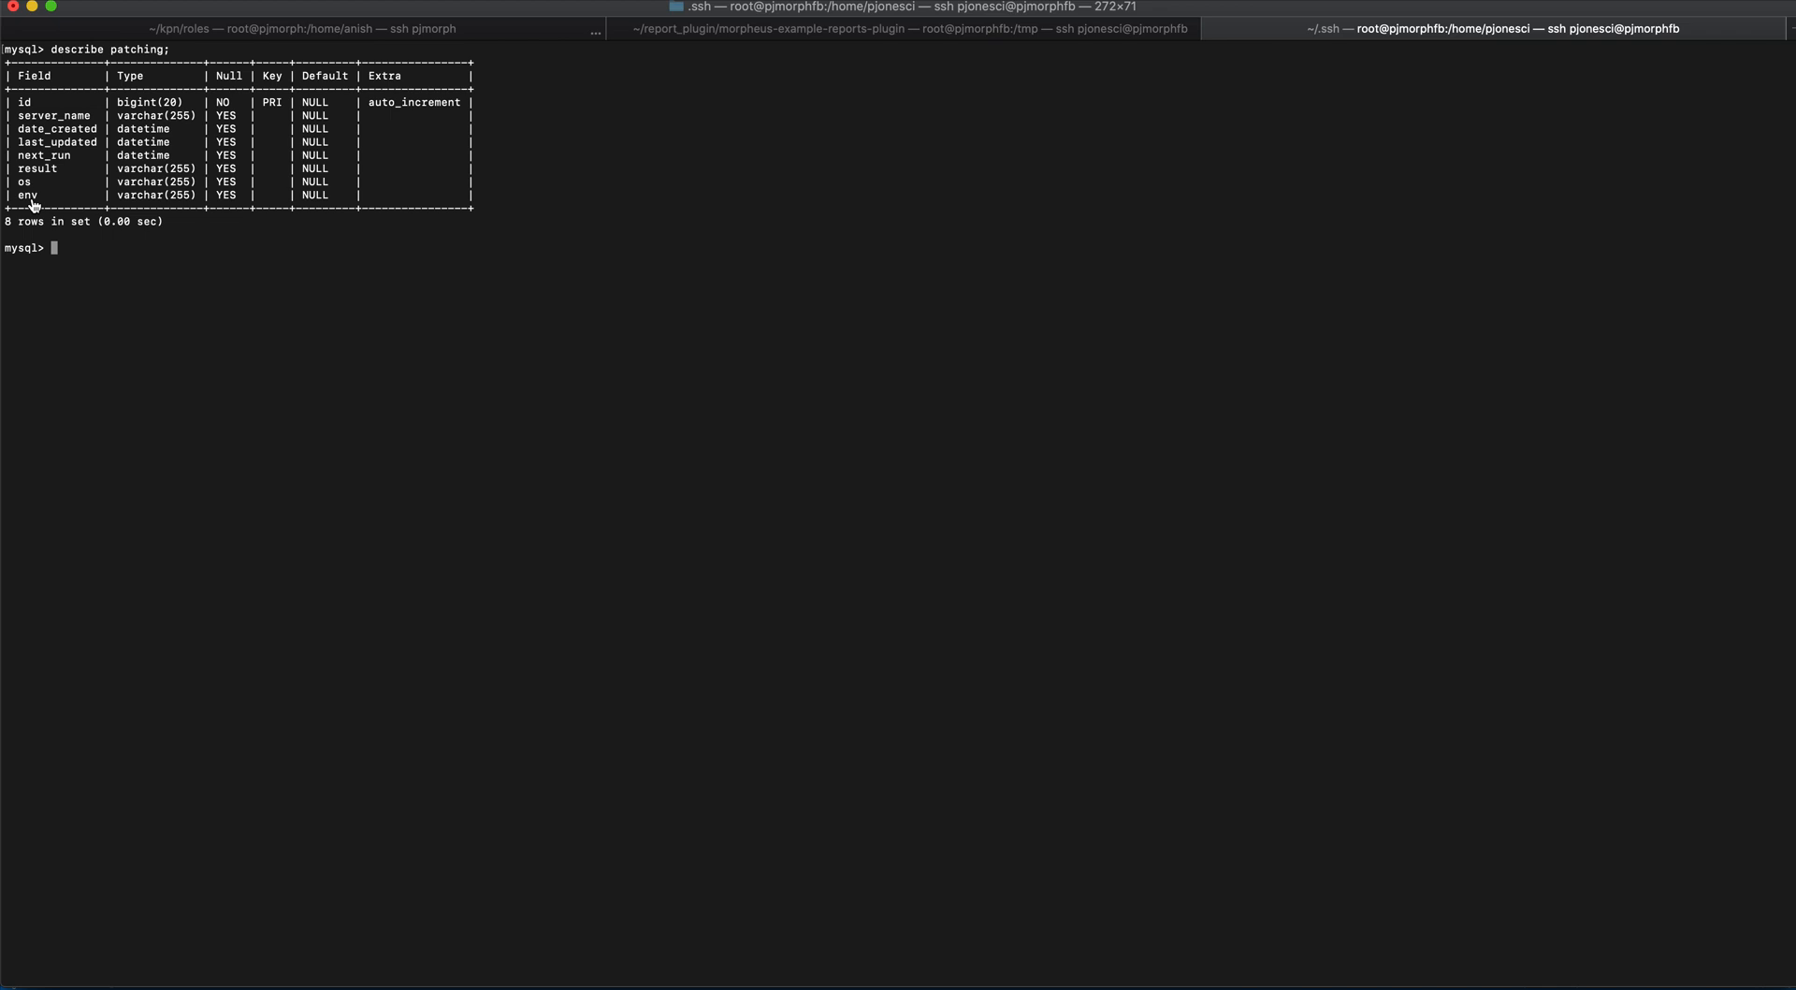
- Switch to the morpheus-ansible2 project in Visual Studio Code and view the patching_linux.yml playbook
key(super+Tab)
key(super+Tab)
key(ctrl+Up)
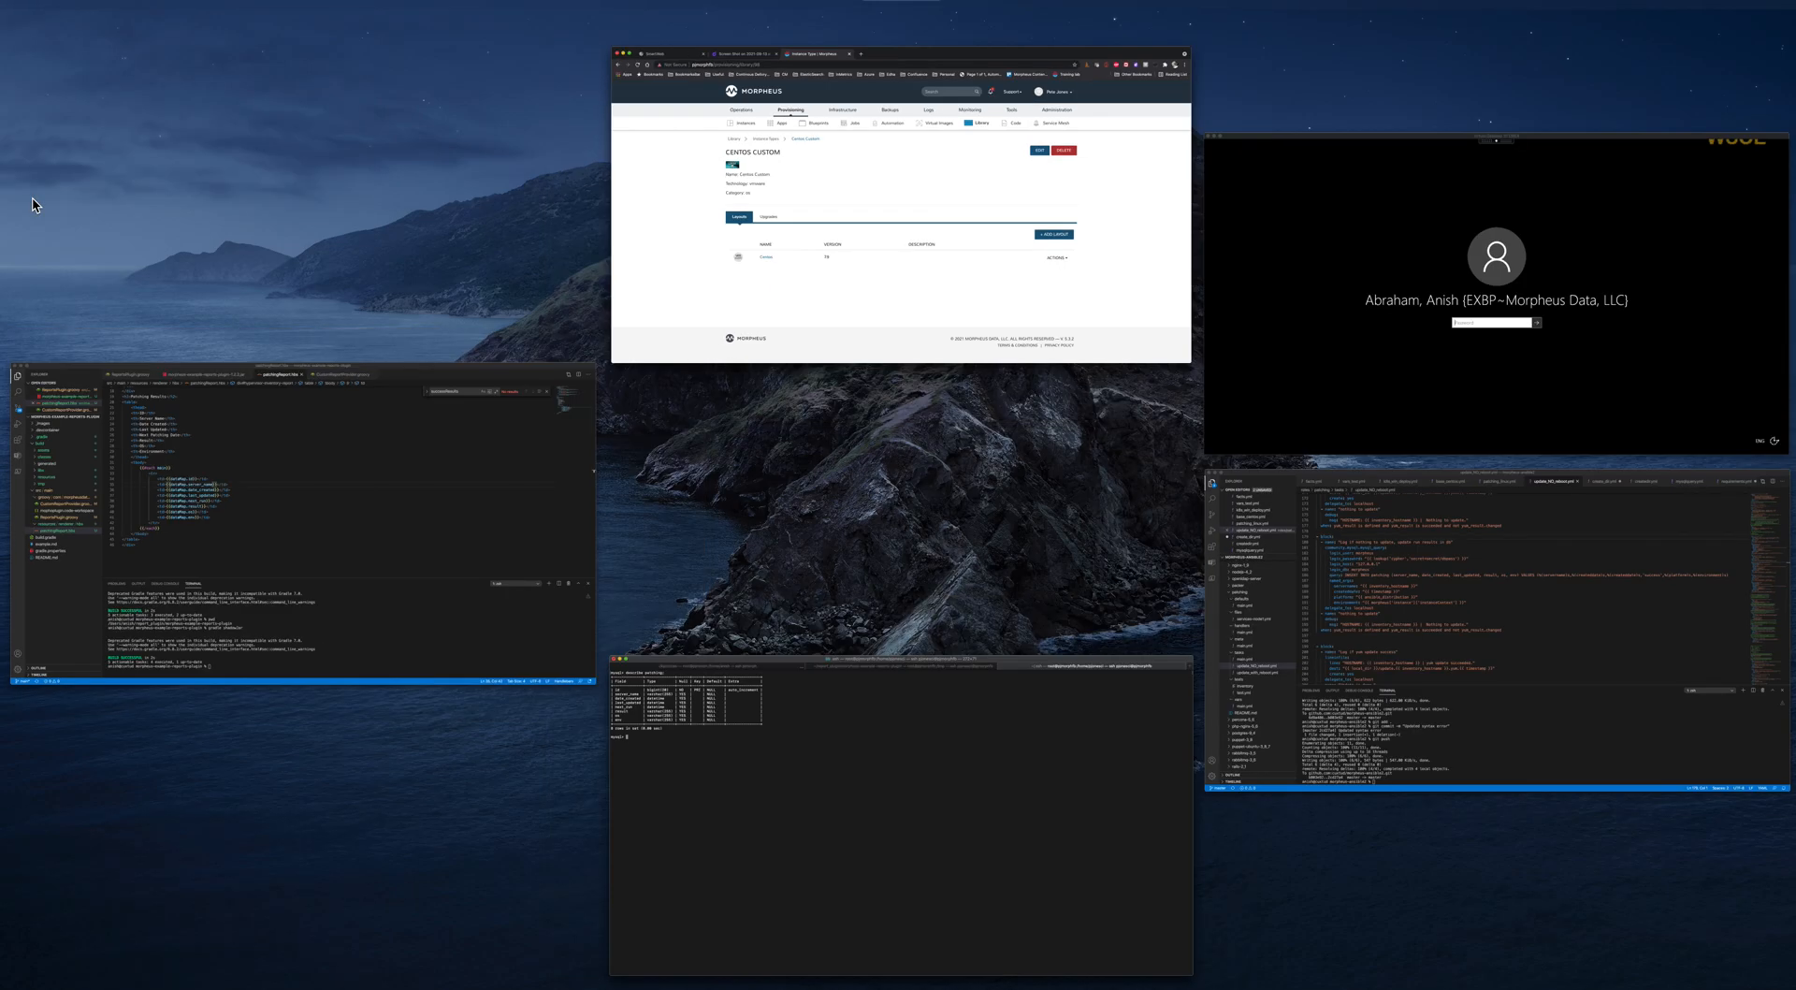
click(1277, 622)
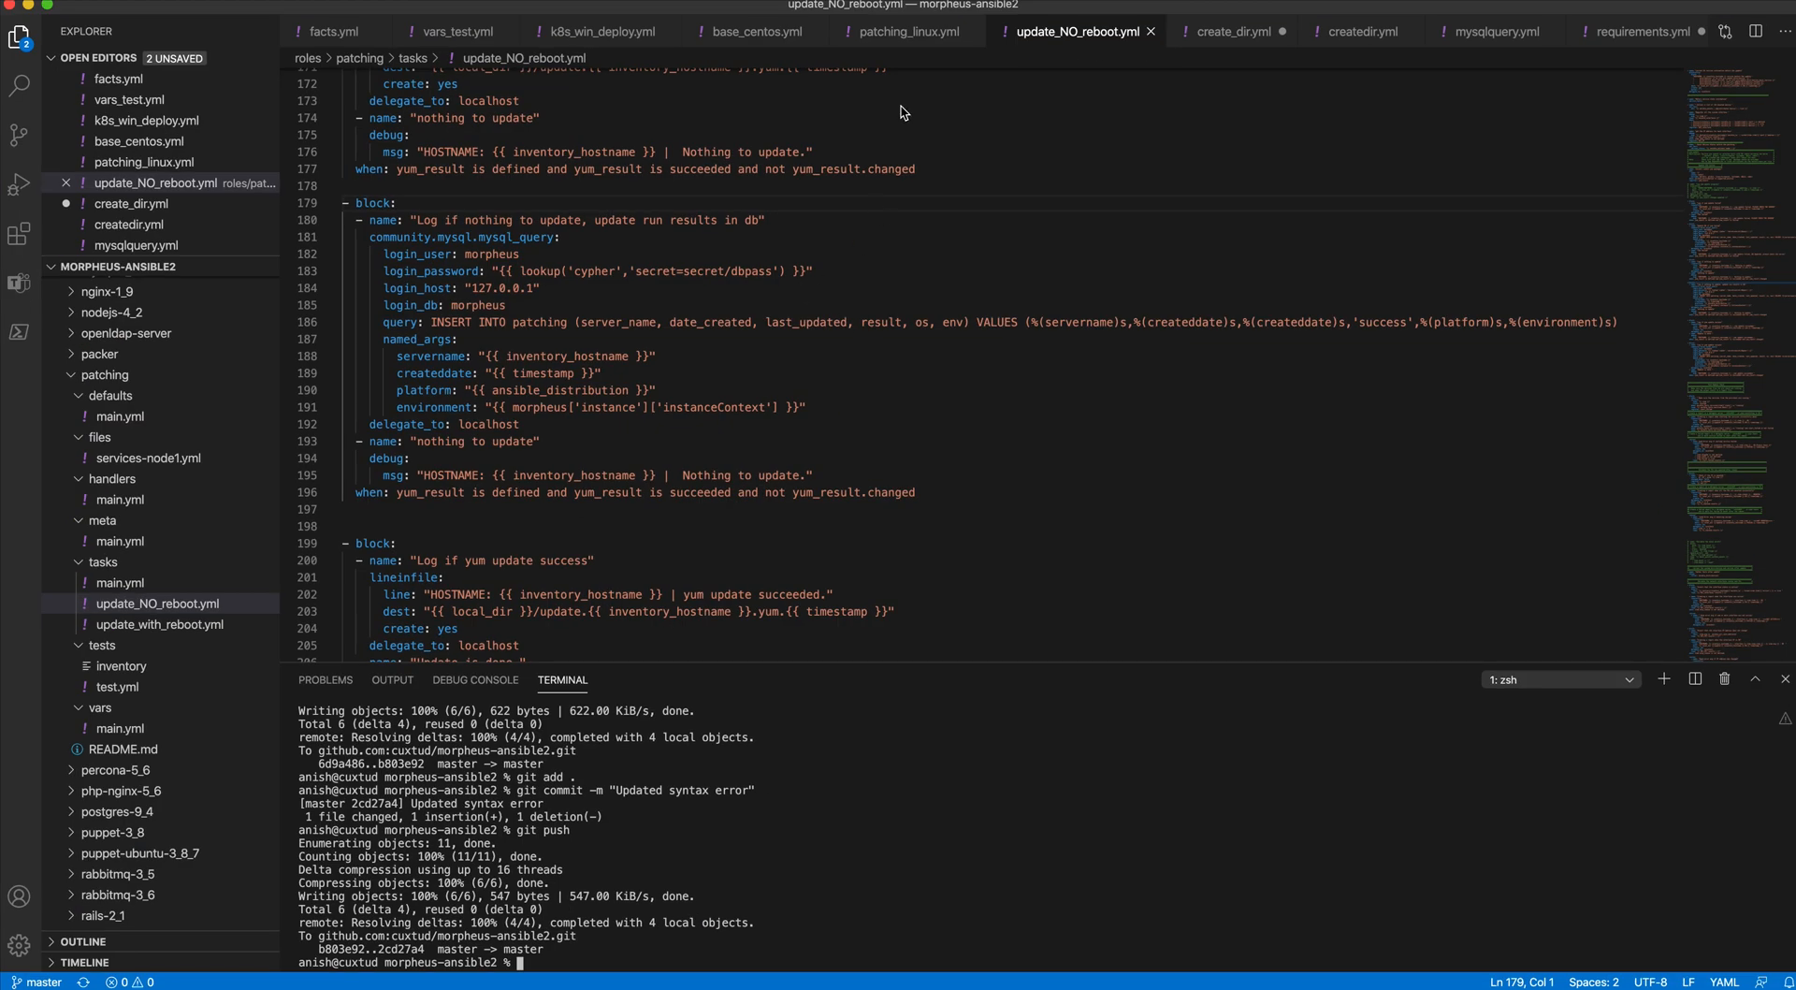
click(916, 38)
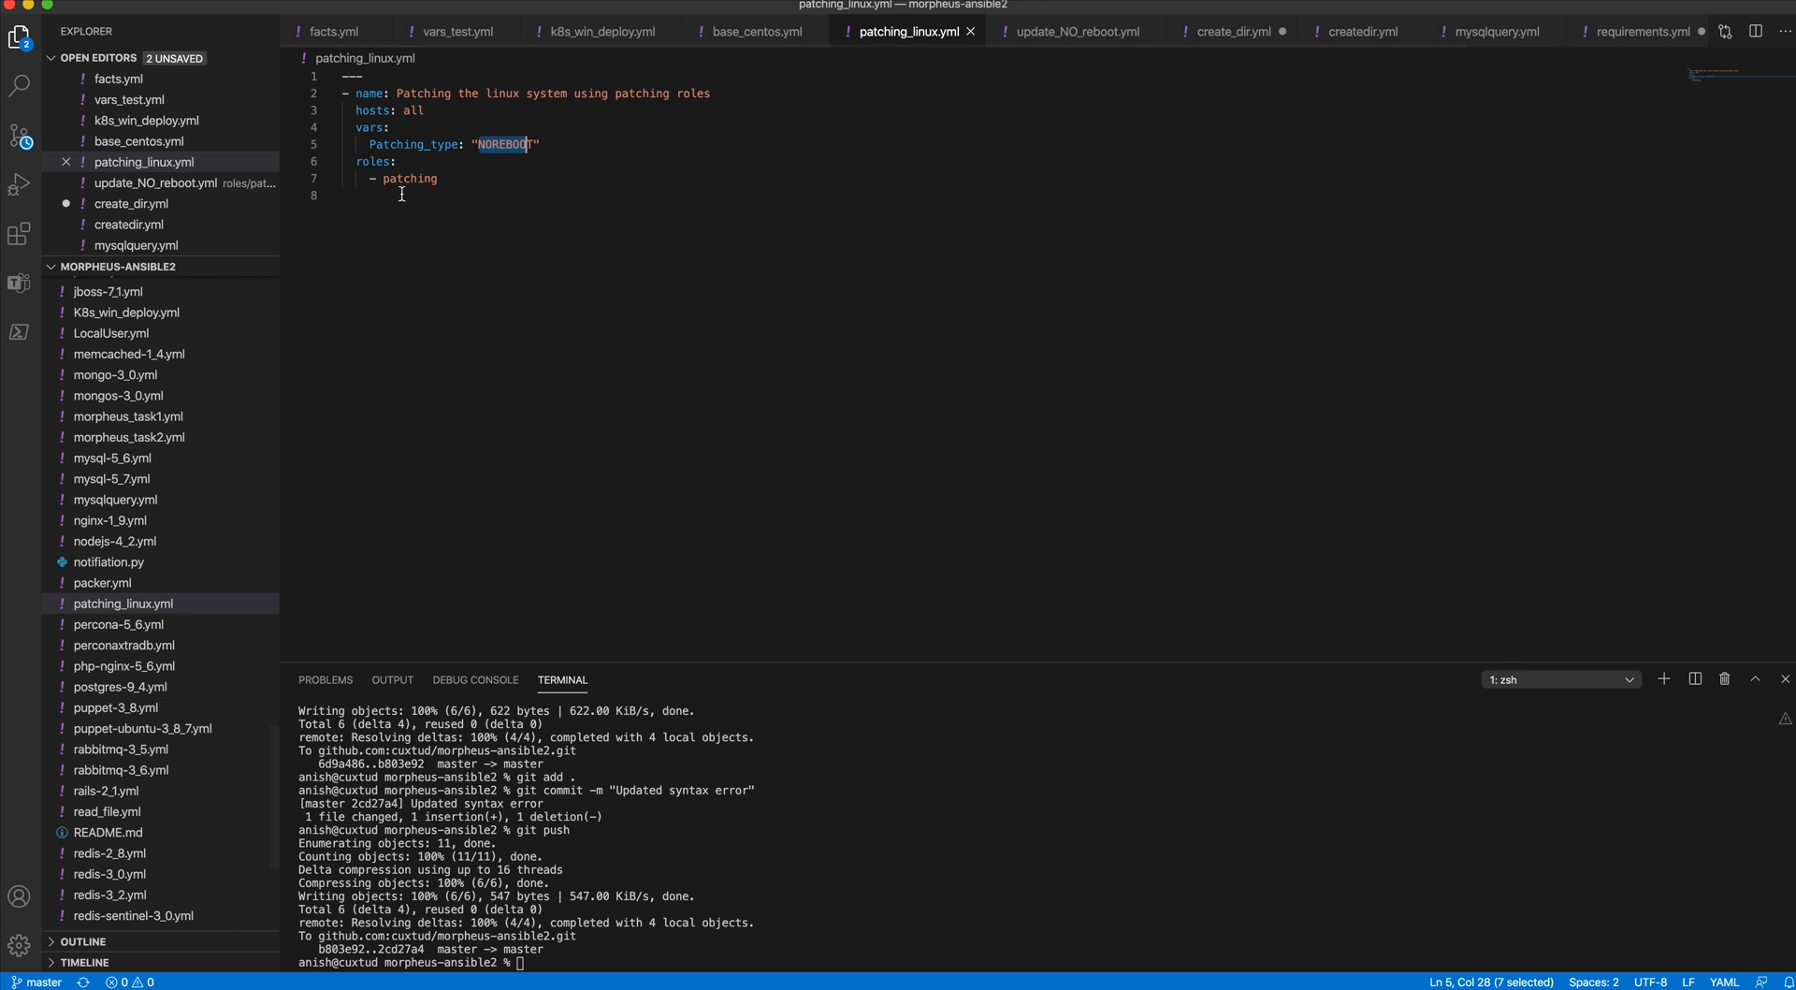
- Open update_NO_reboot.yml and review its tasks from the header and OS checks through the yum update failure logging and database blocks
click(1069, 37)
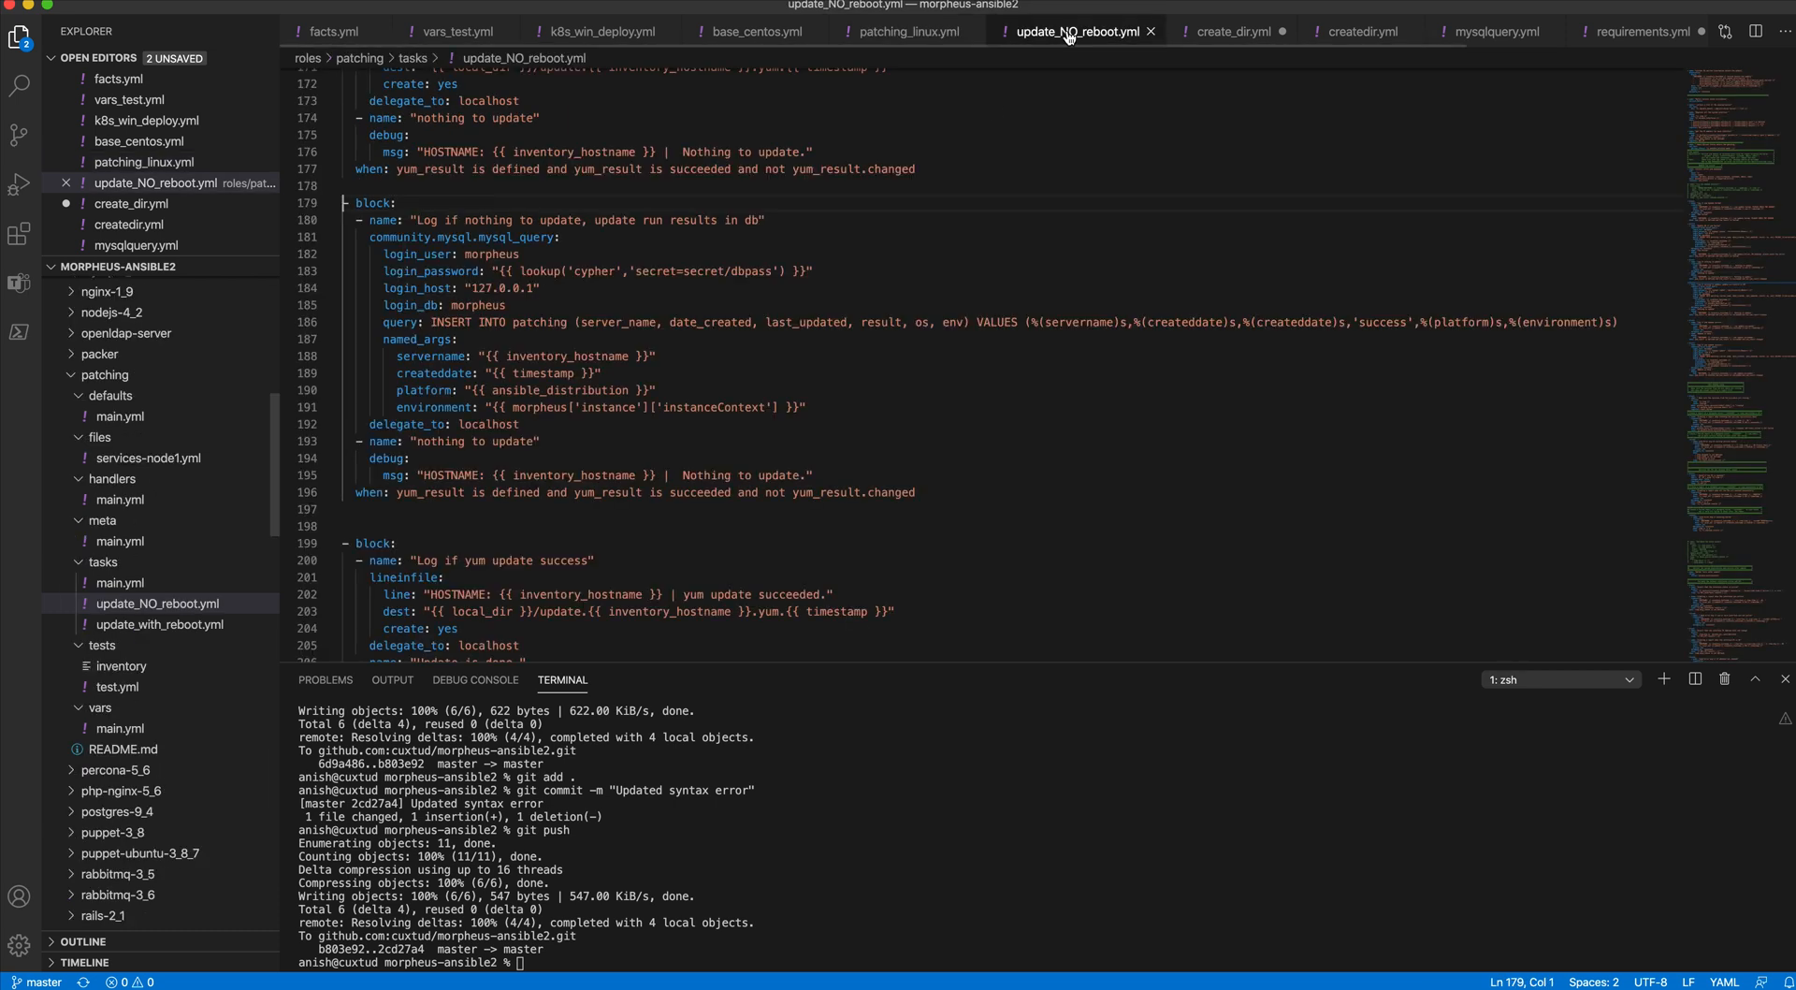
scroll(786, 189, up, 10)
scroll(786, 188, up, 20)
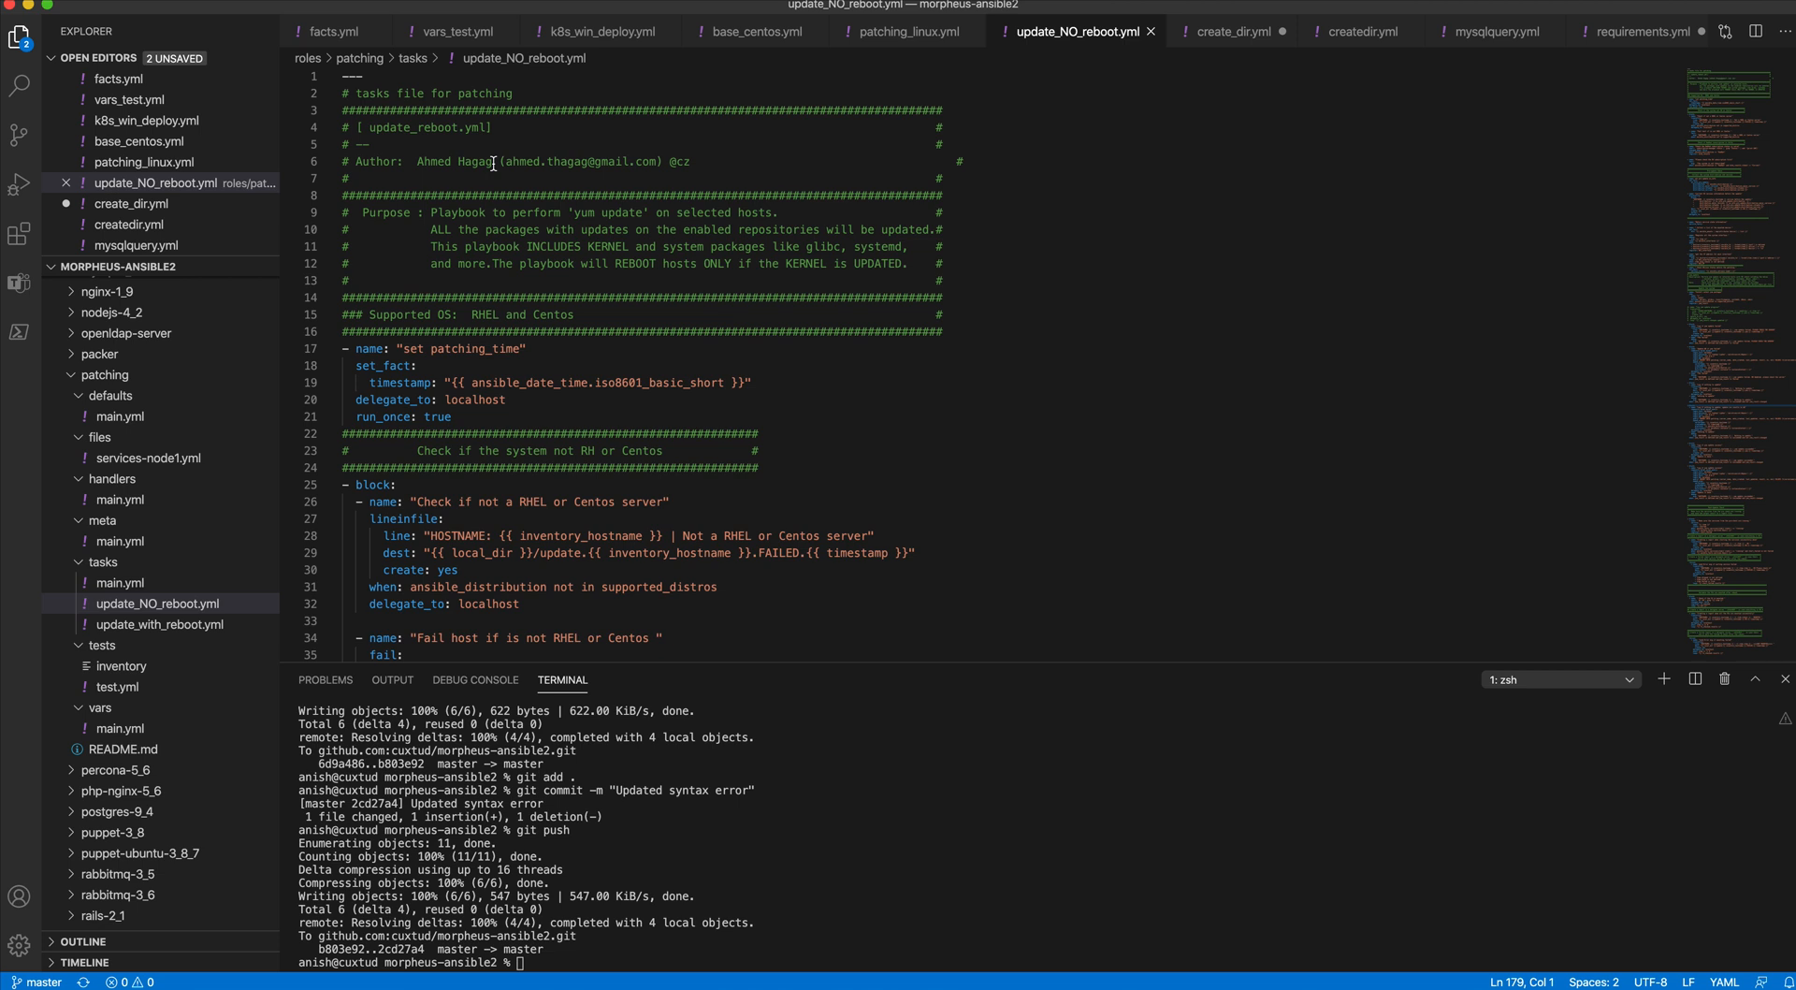
scroll(493, 164, down, 10)
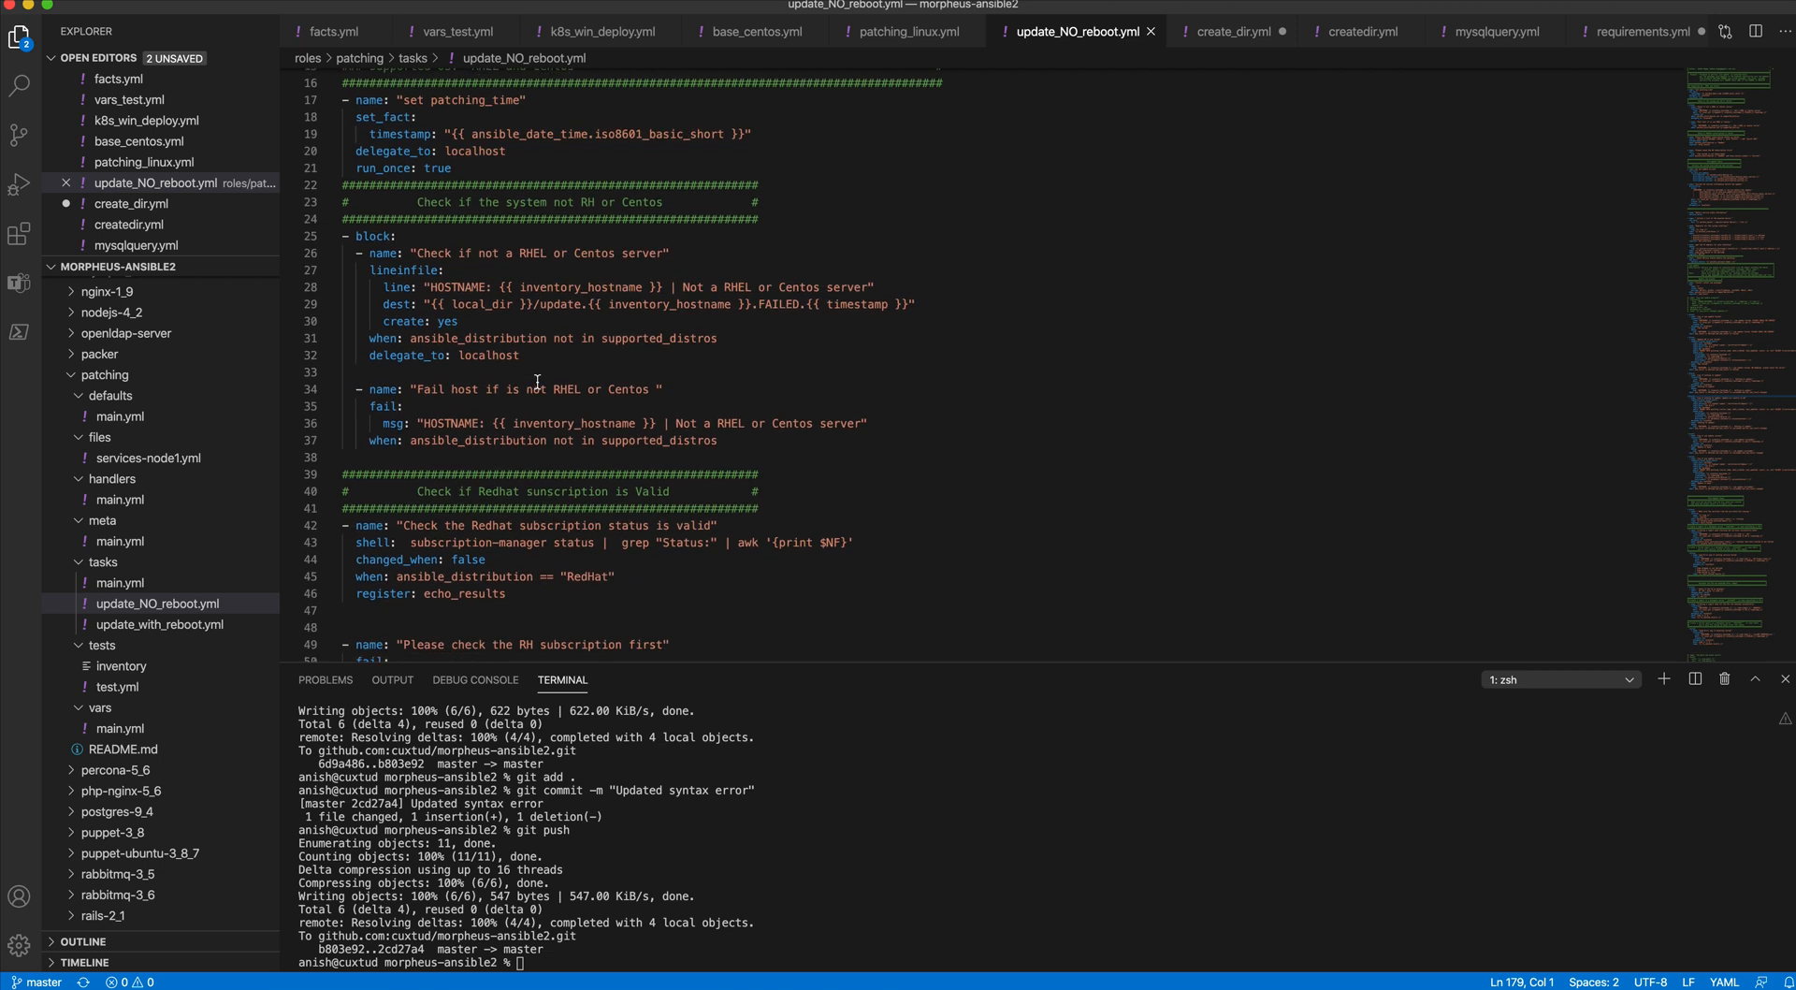
scroll(538, 381, down, 8)
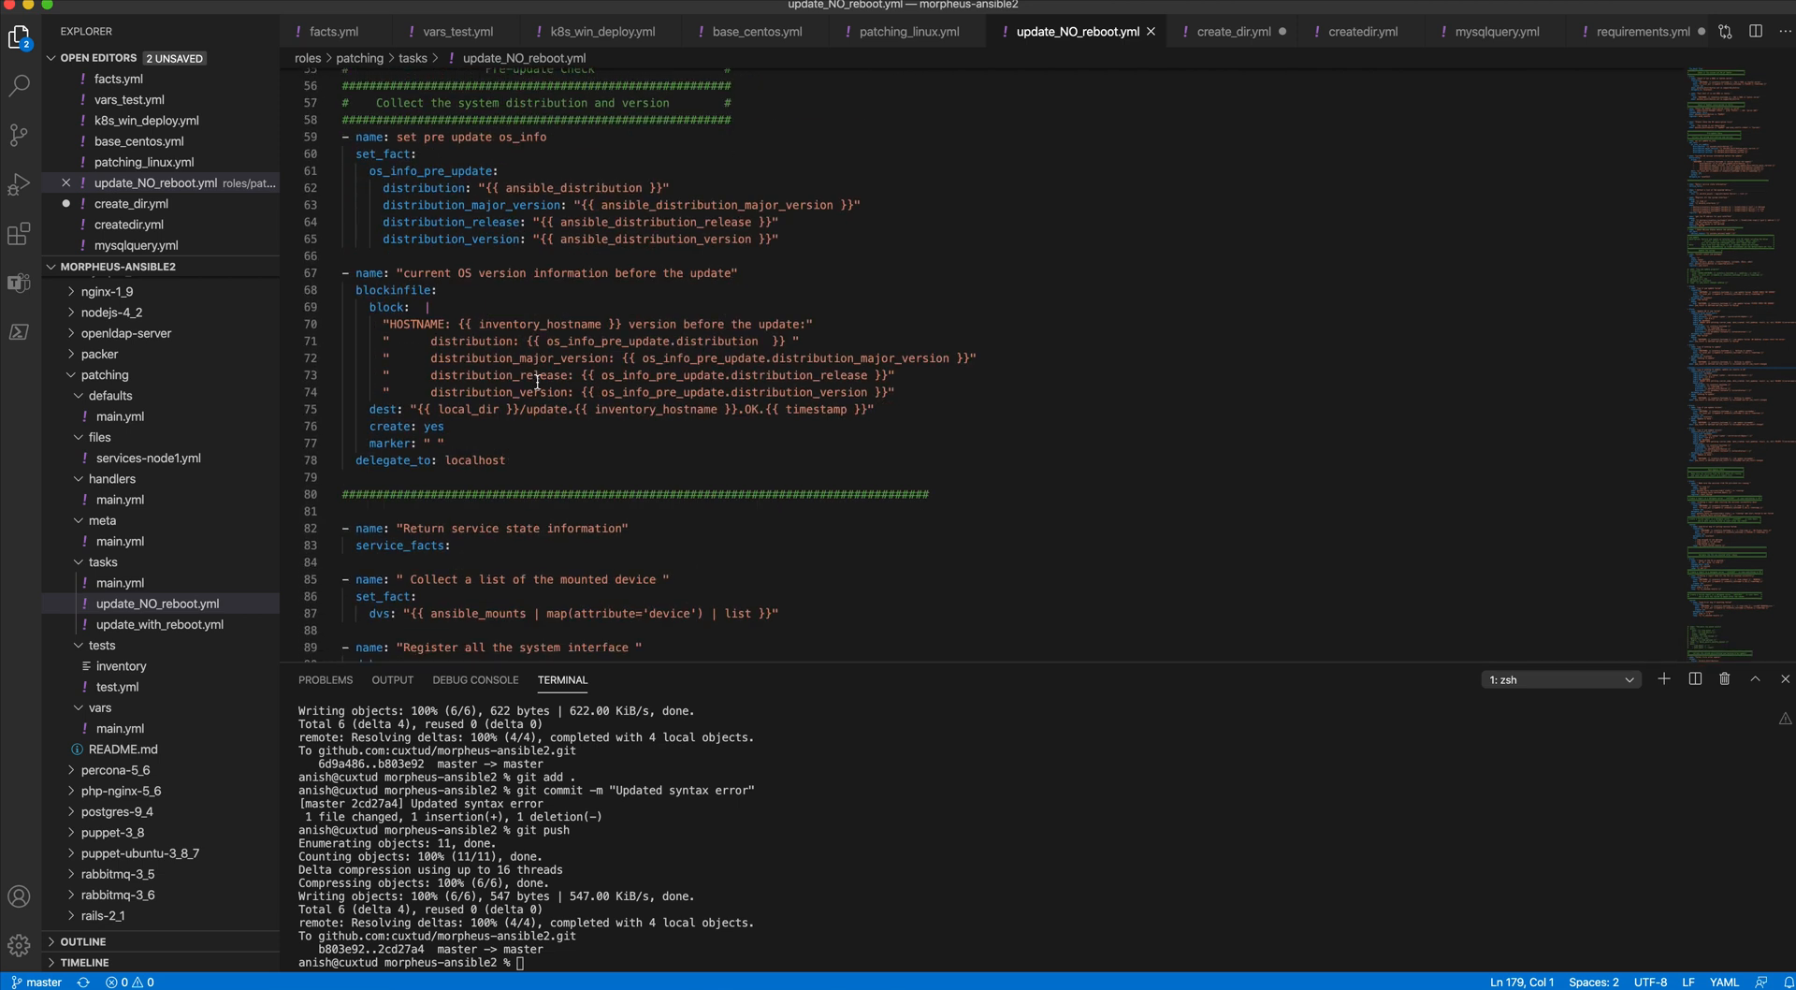
scroll(538, 382, down, 9)
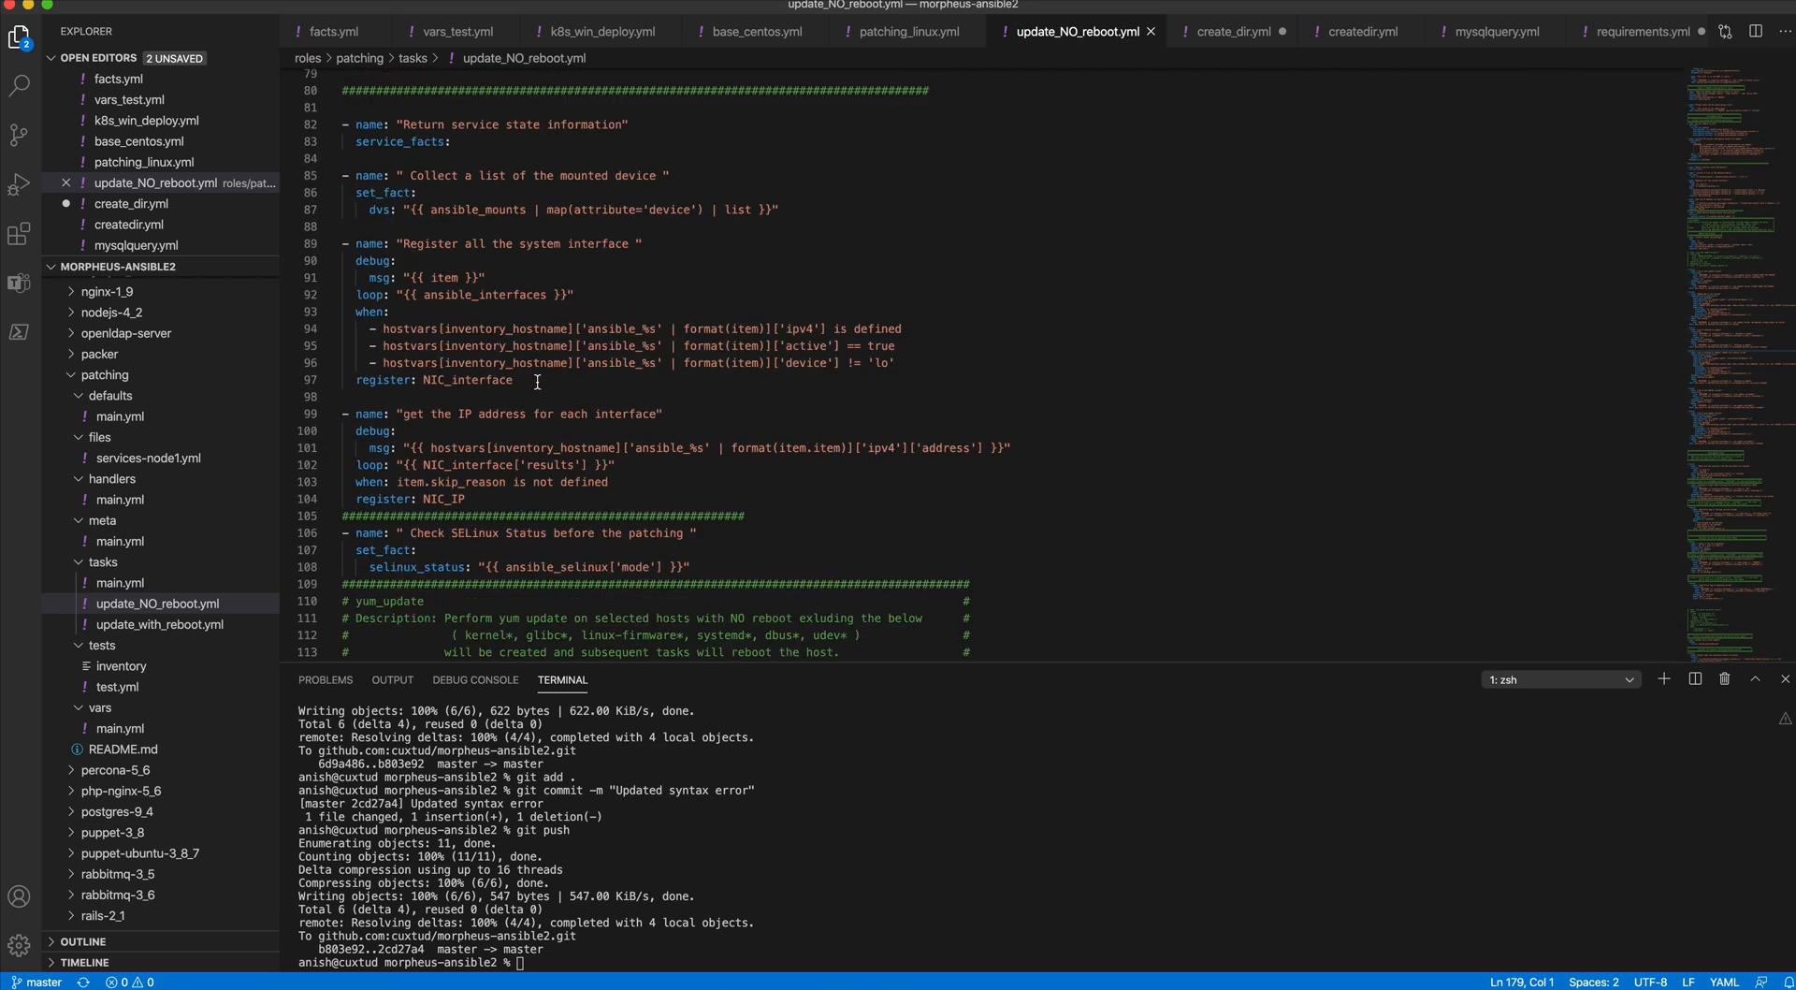
scroll(538, 382, down, 16)
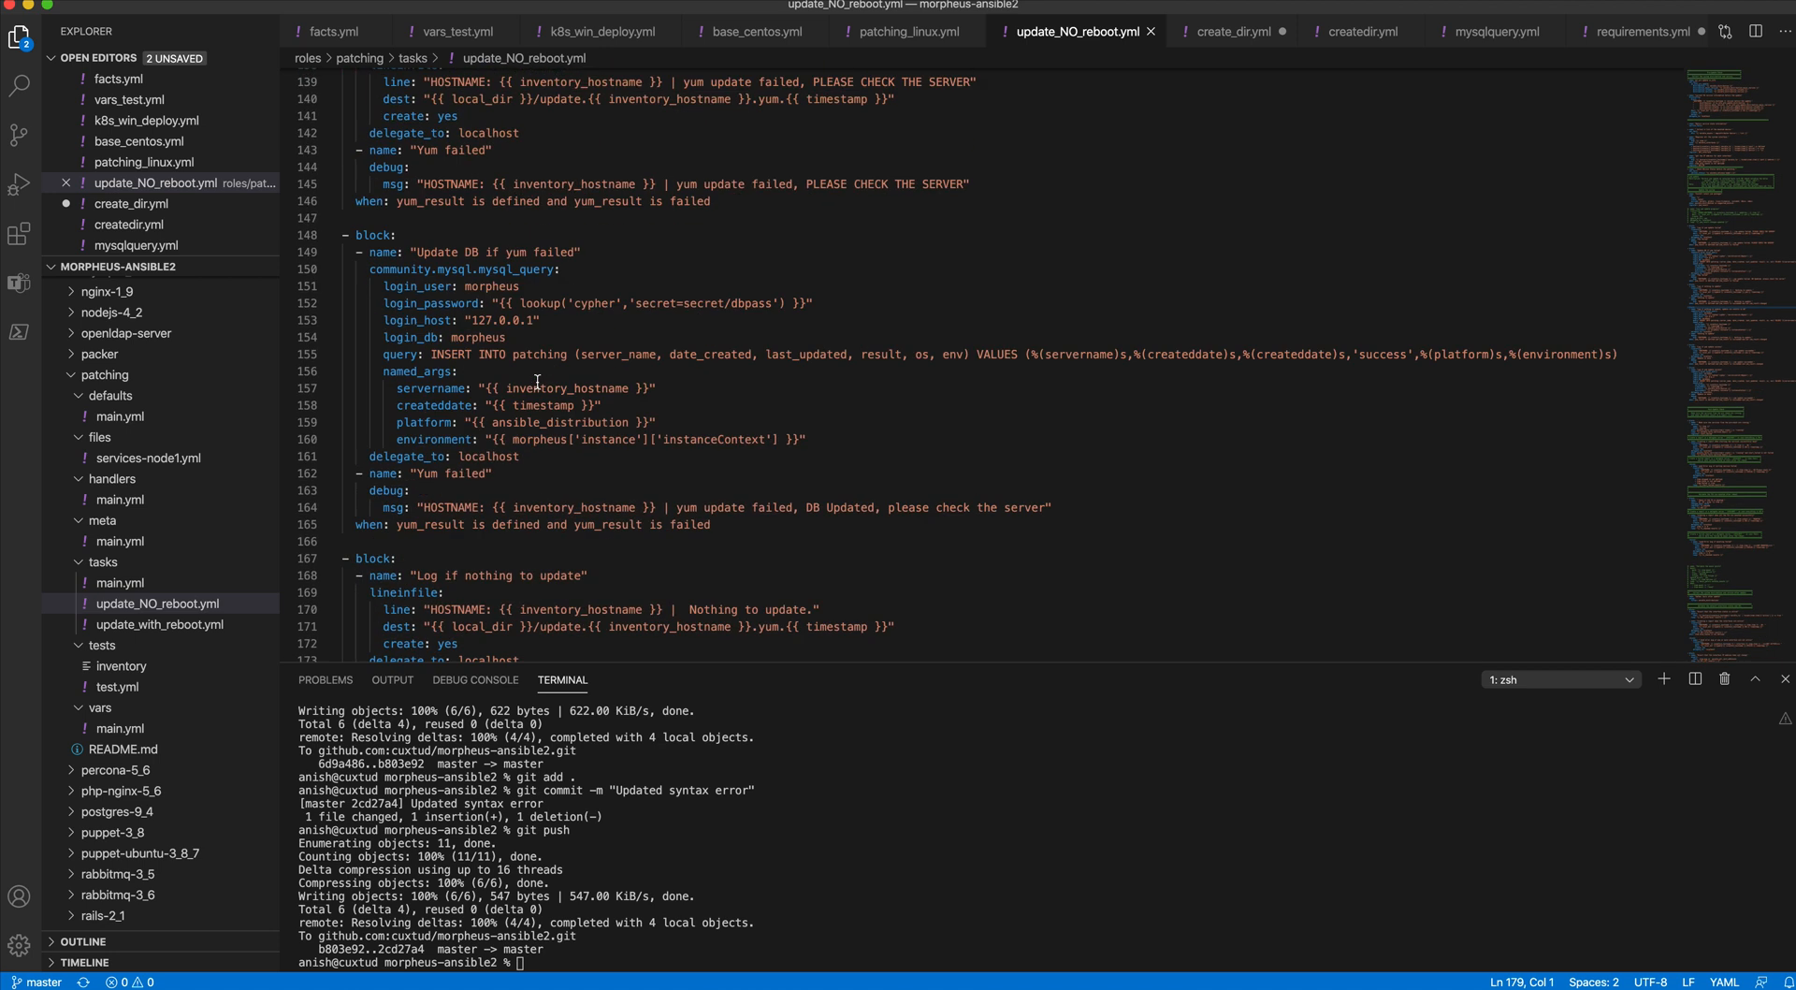
scroll(538, 382, up, 2)
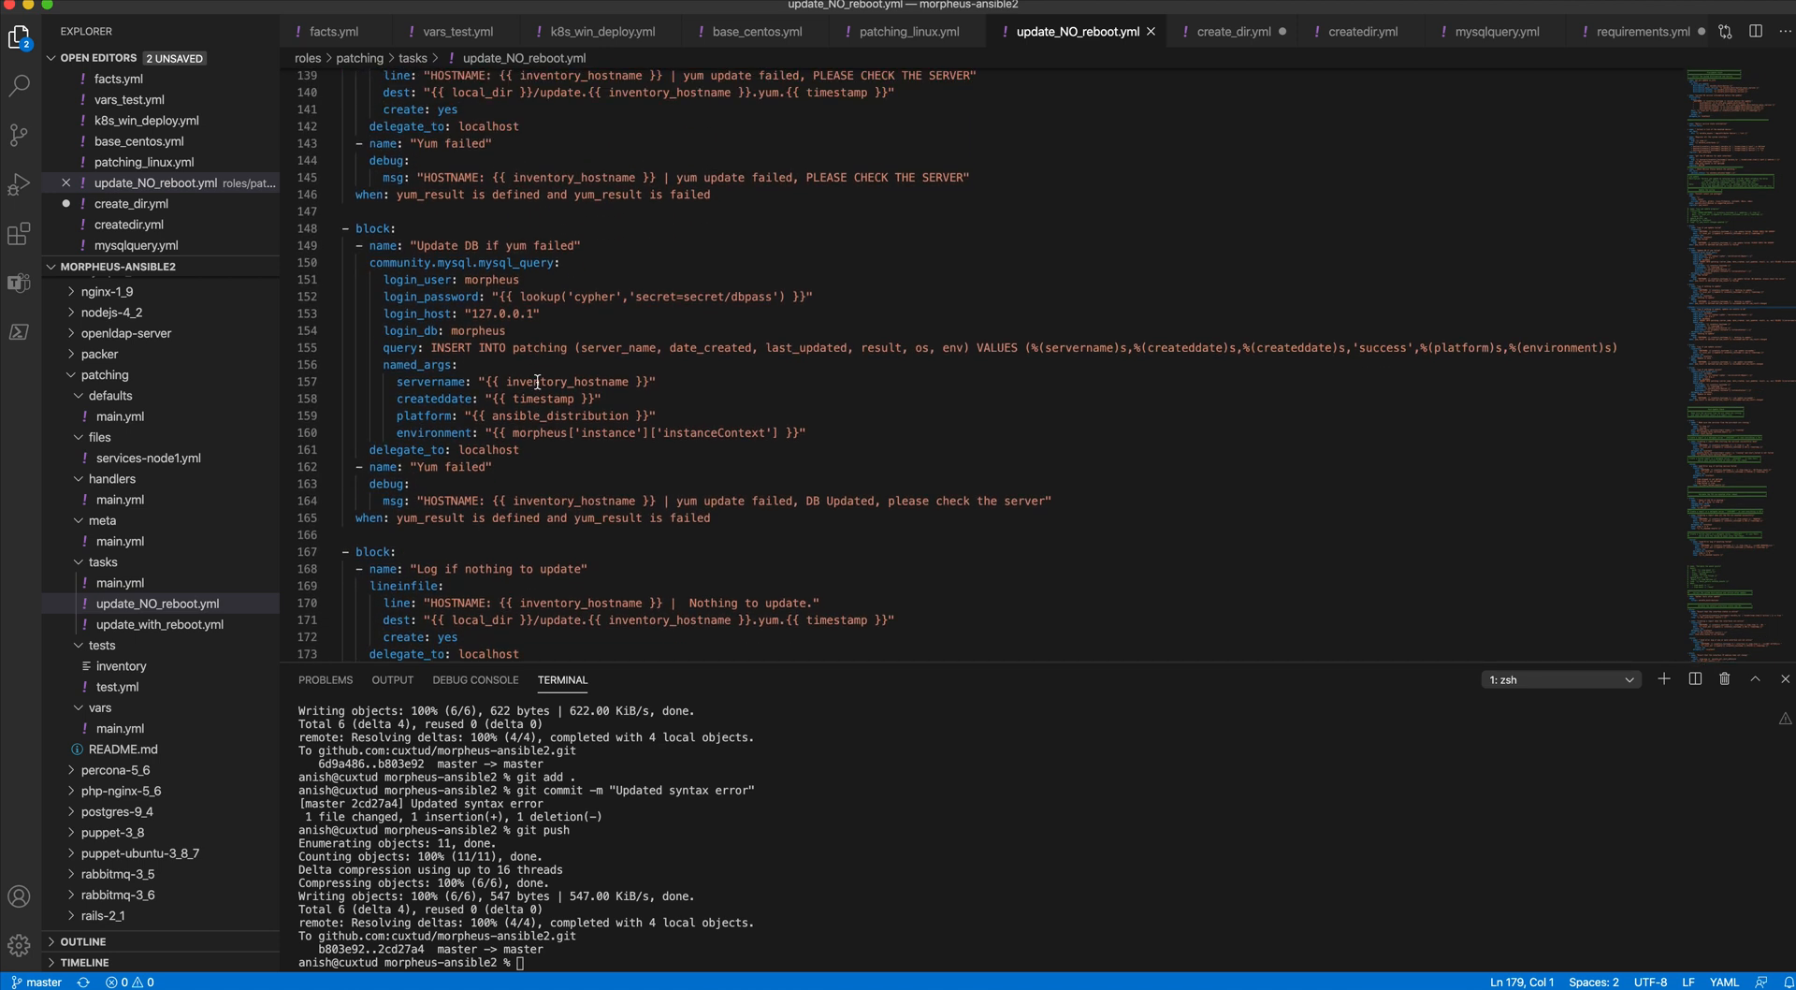
scroll(538, 381, up, 3)
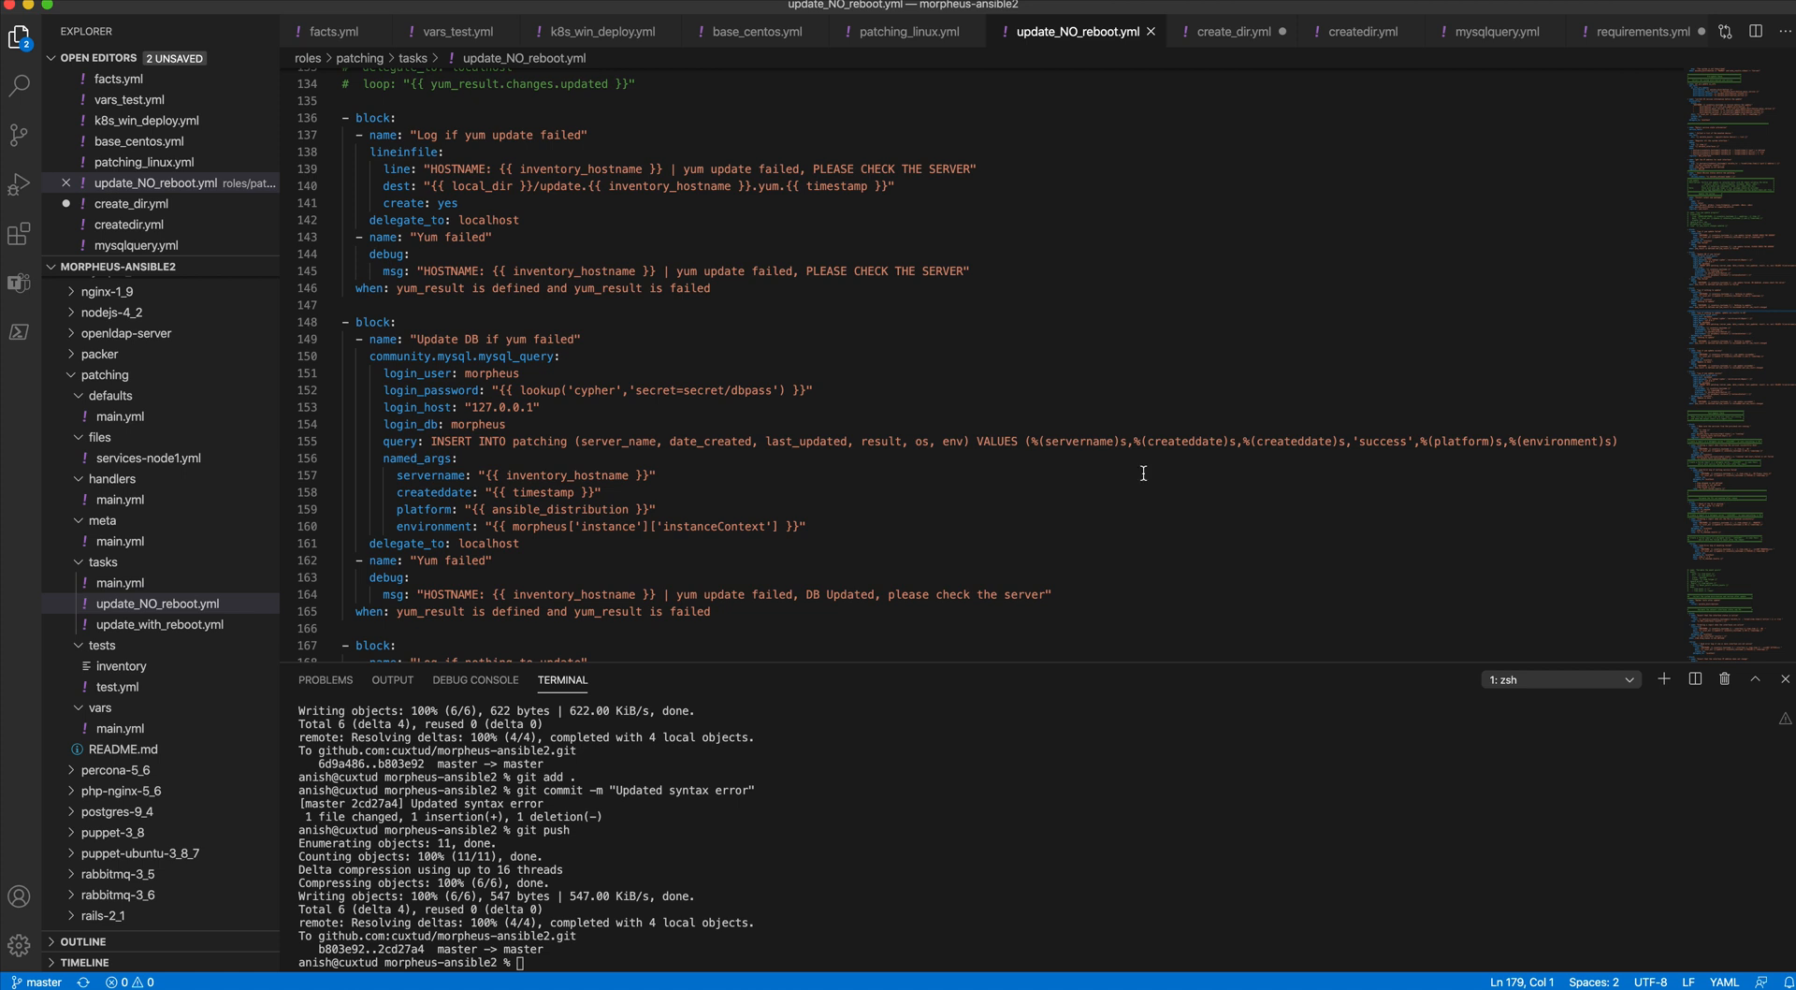
- In the "Log if nothing to update, update run results in db" block, set the inserted result value to 'nothing updated'
scroll(1143, 473, down, 10)
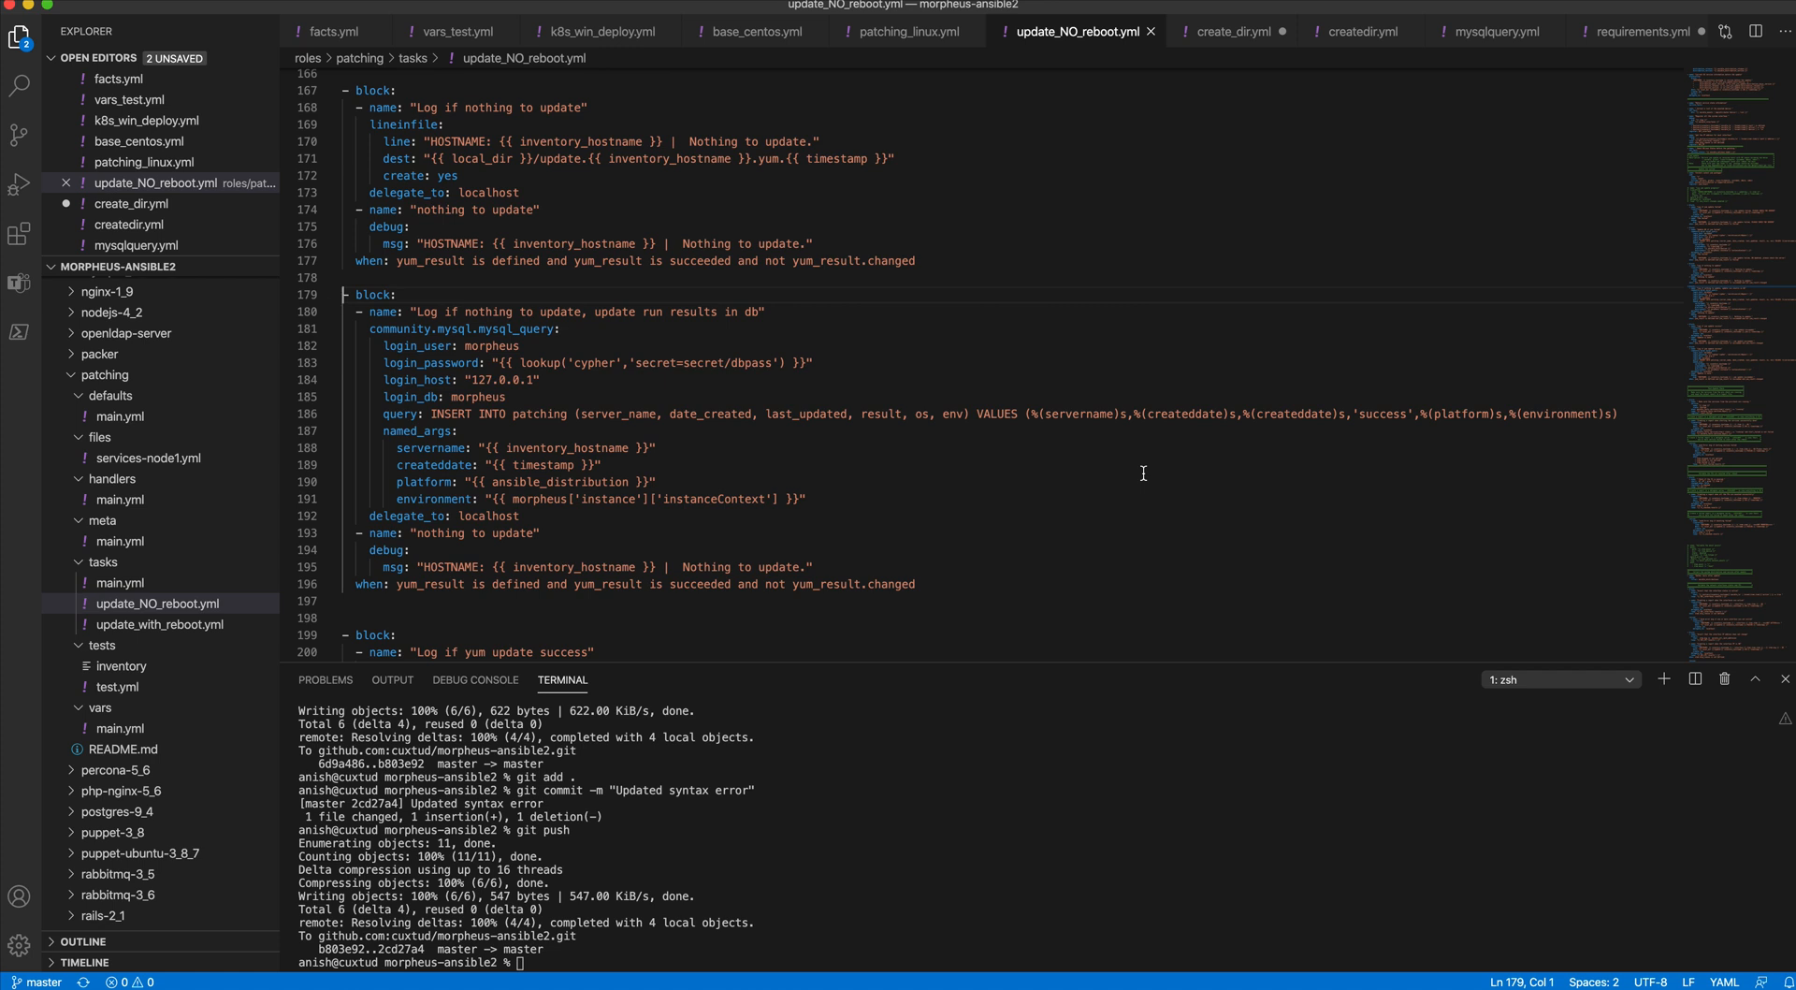
scroll(1143, 472, down, 2)
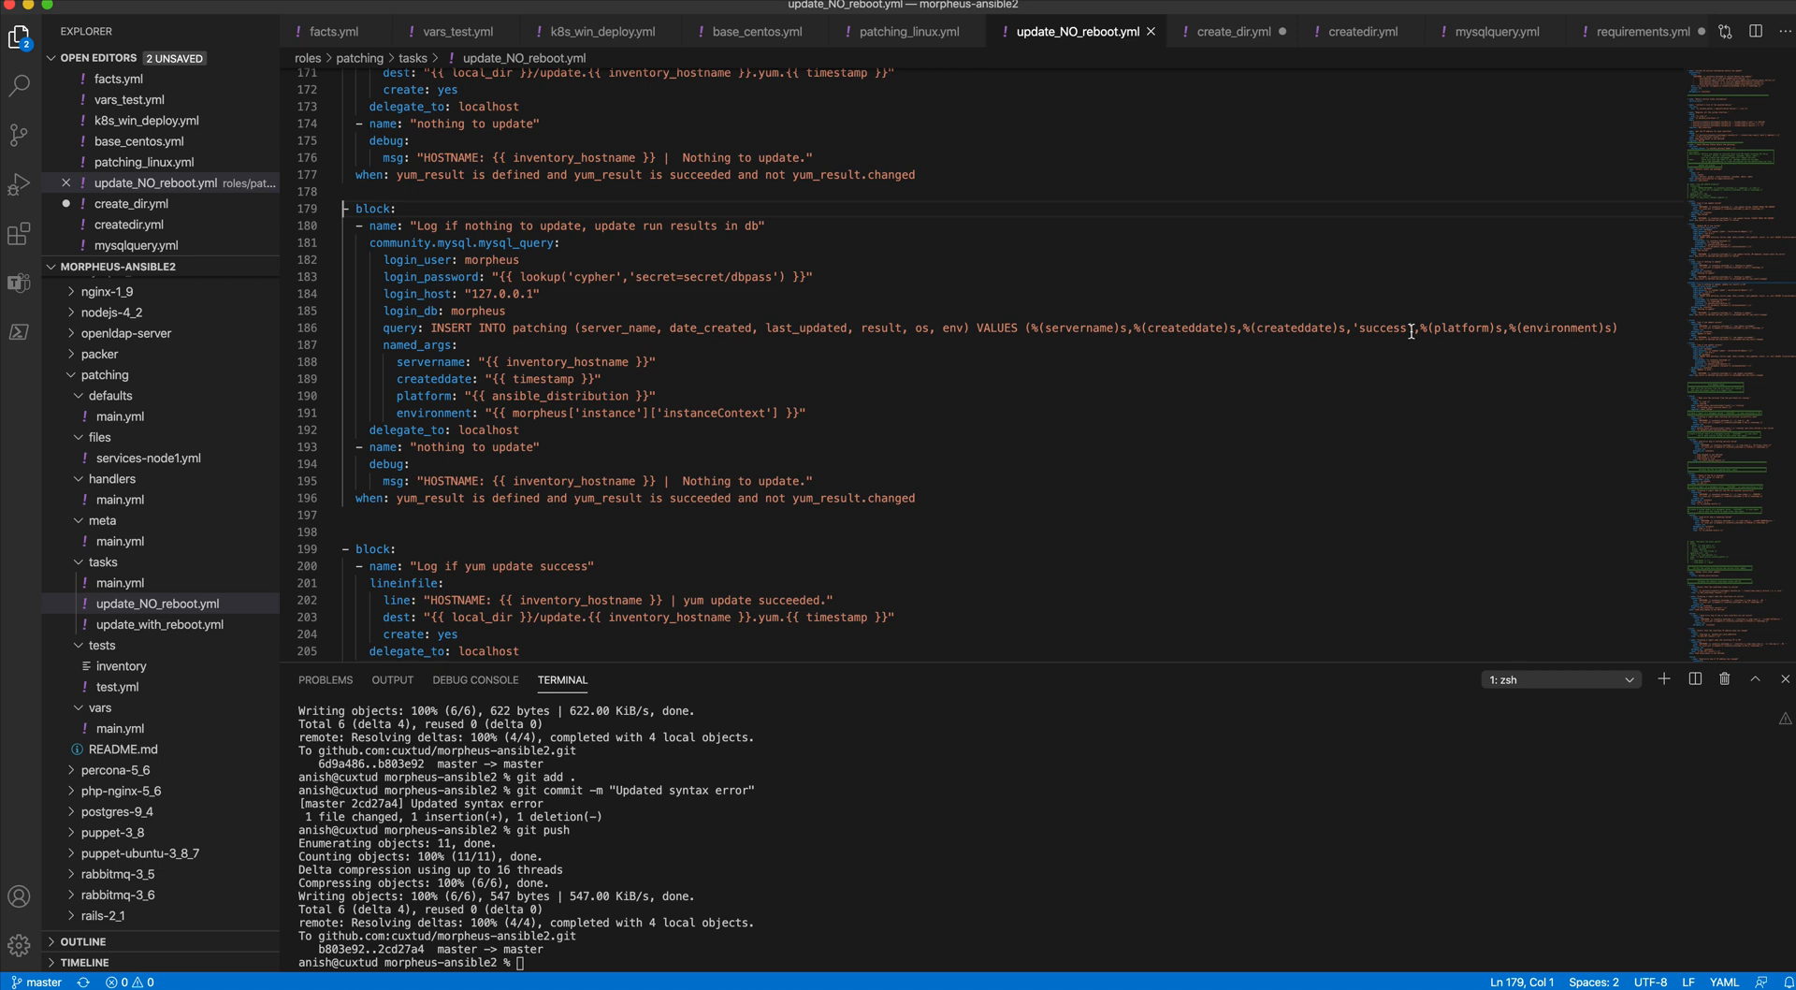
double_click(1379, 329)
text(nothing upf)
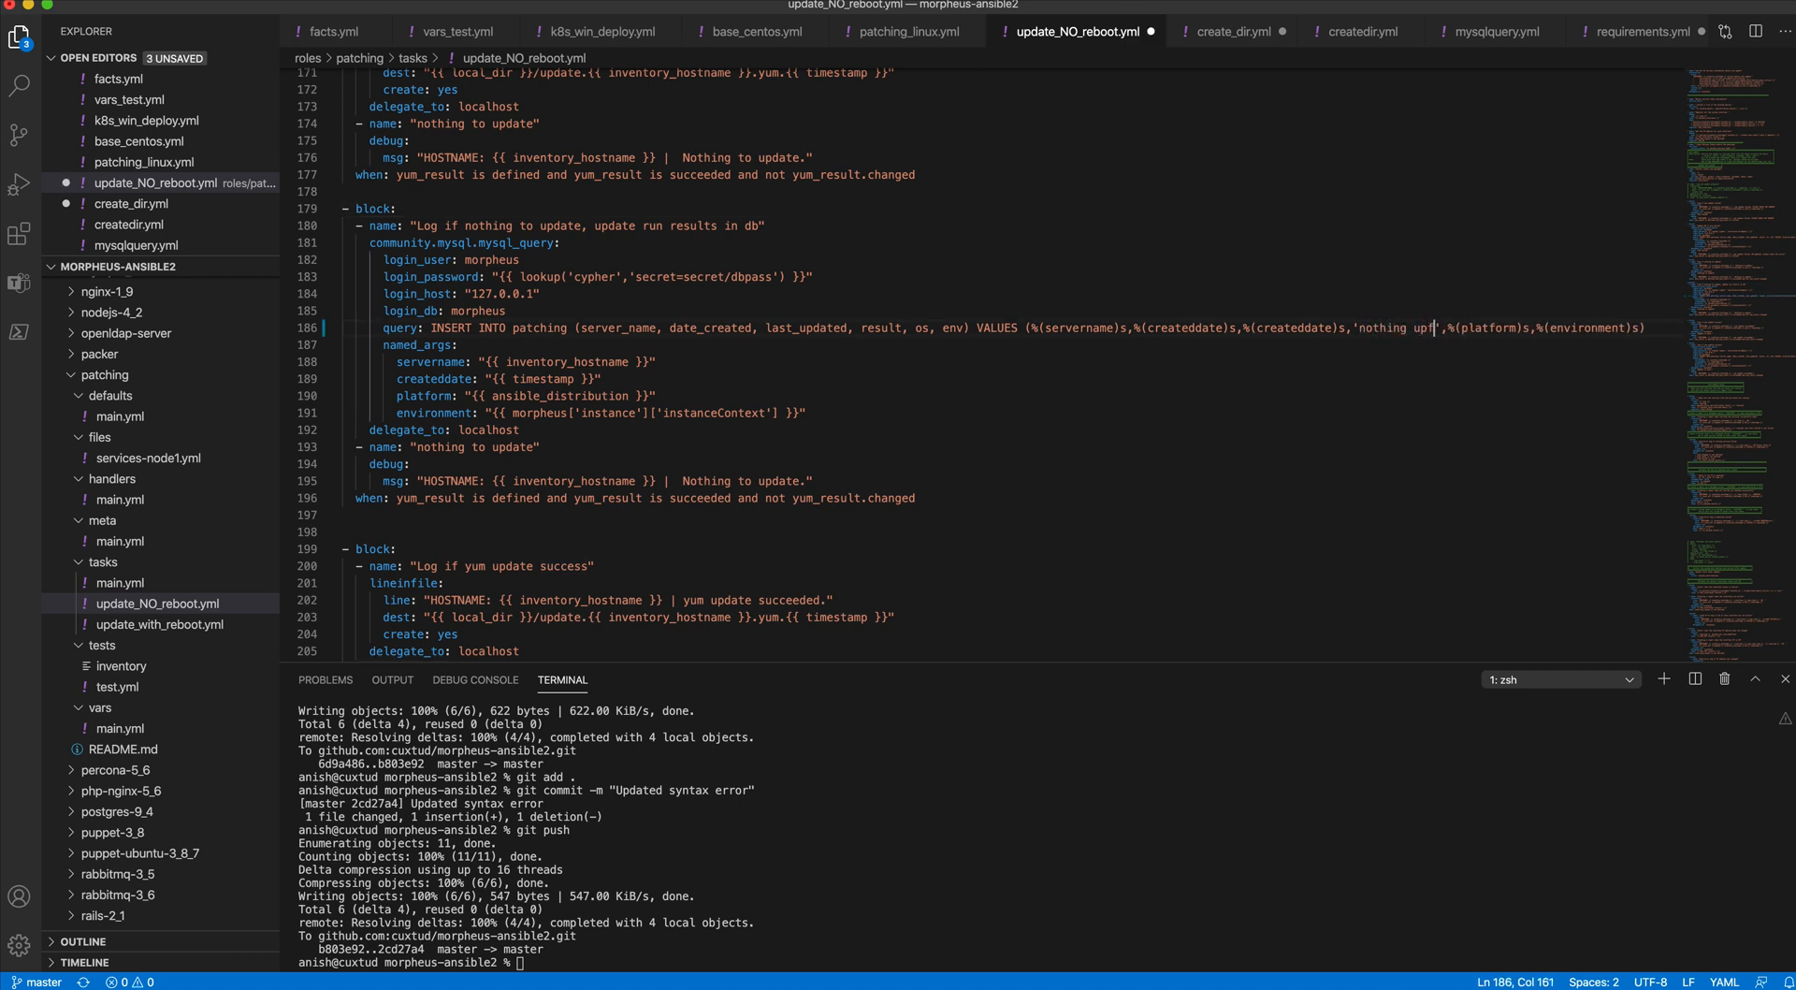
key(BackSpace)
text(dated)
- Set the inserted result value to 'failed' in the "Update DB if yum failed" query and save the file
scroll(1315, 349, down, 12)
scroll(1306, 336, down, 1)
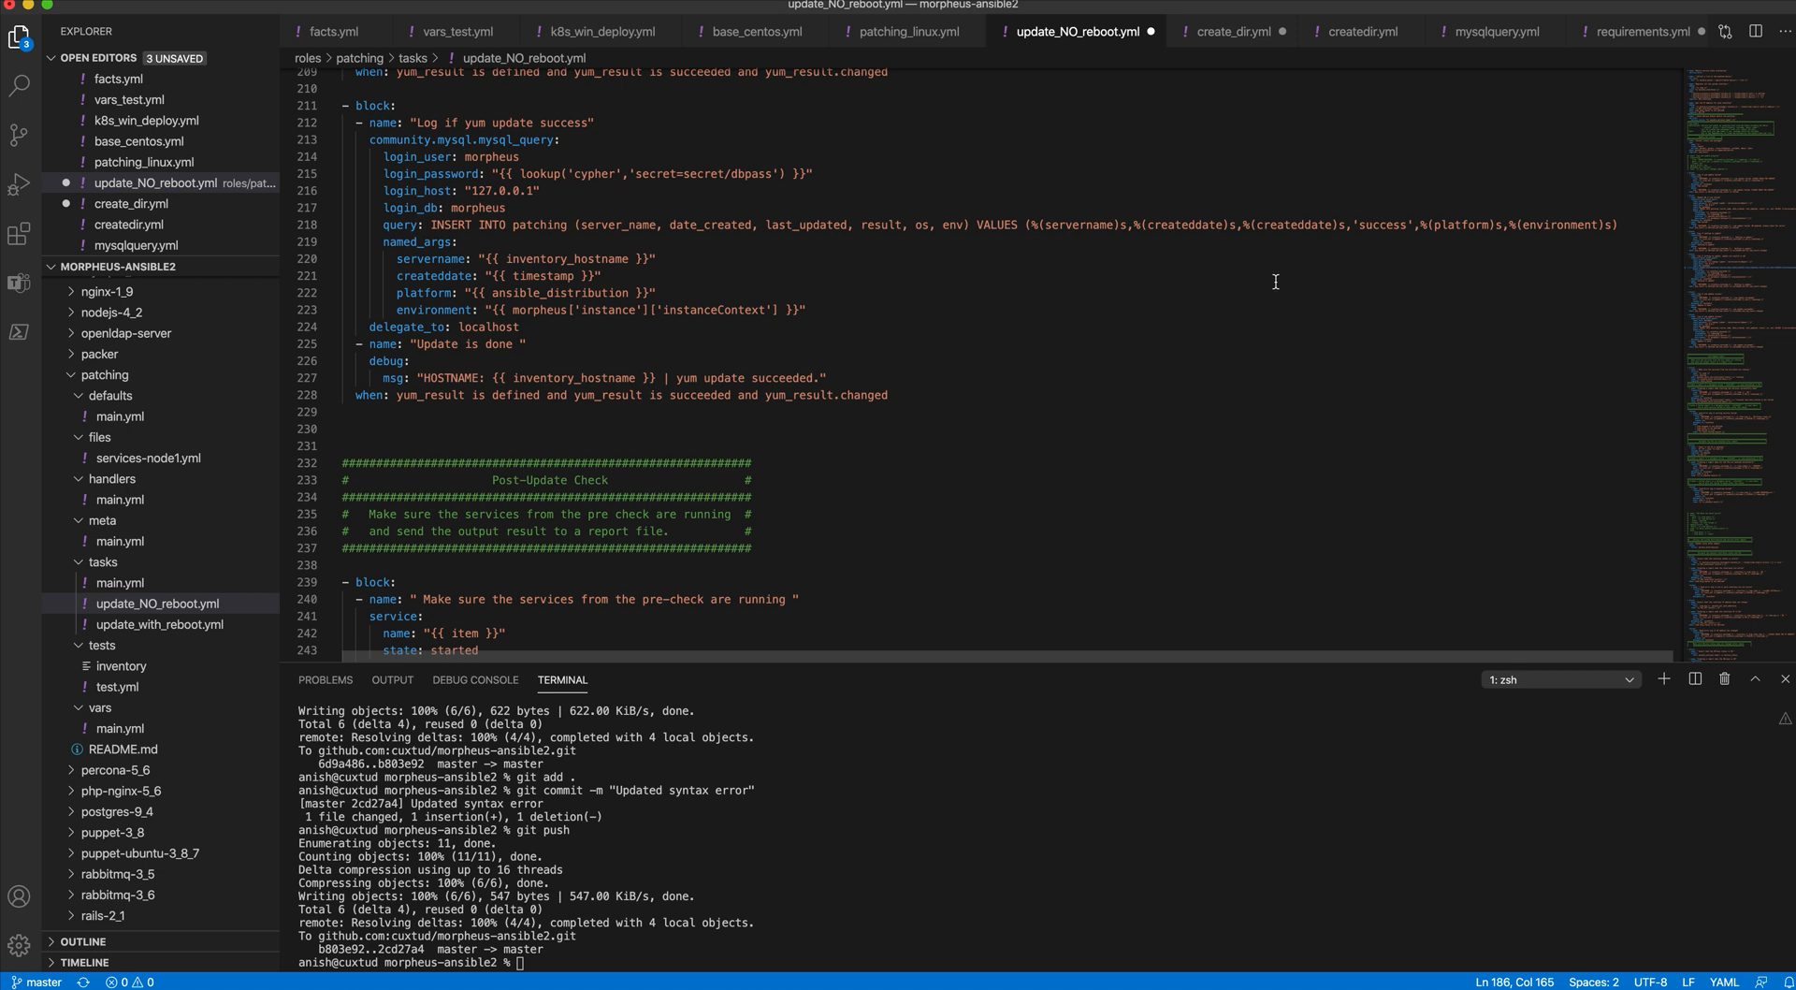
scroll(1275, 280, up, 16)
scroll(1275, 280, up, 4)
click(1382, 160)
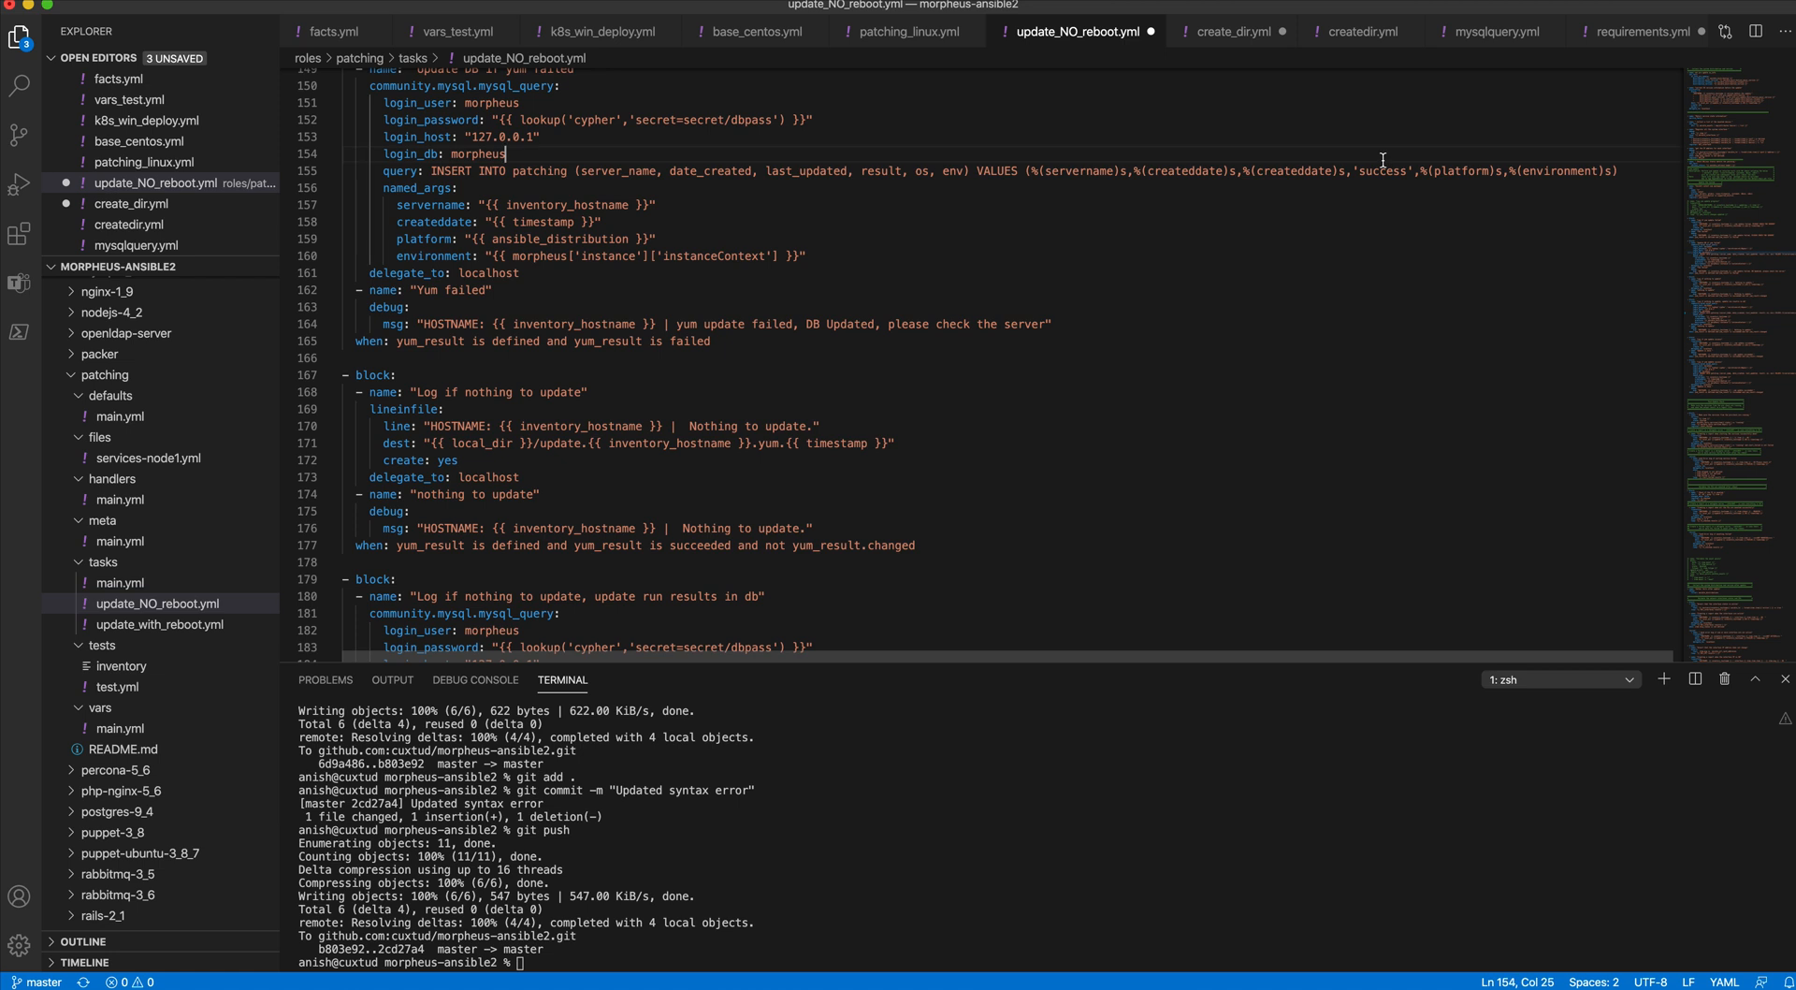
double_click(1380, 171)
text(failed)
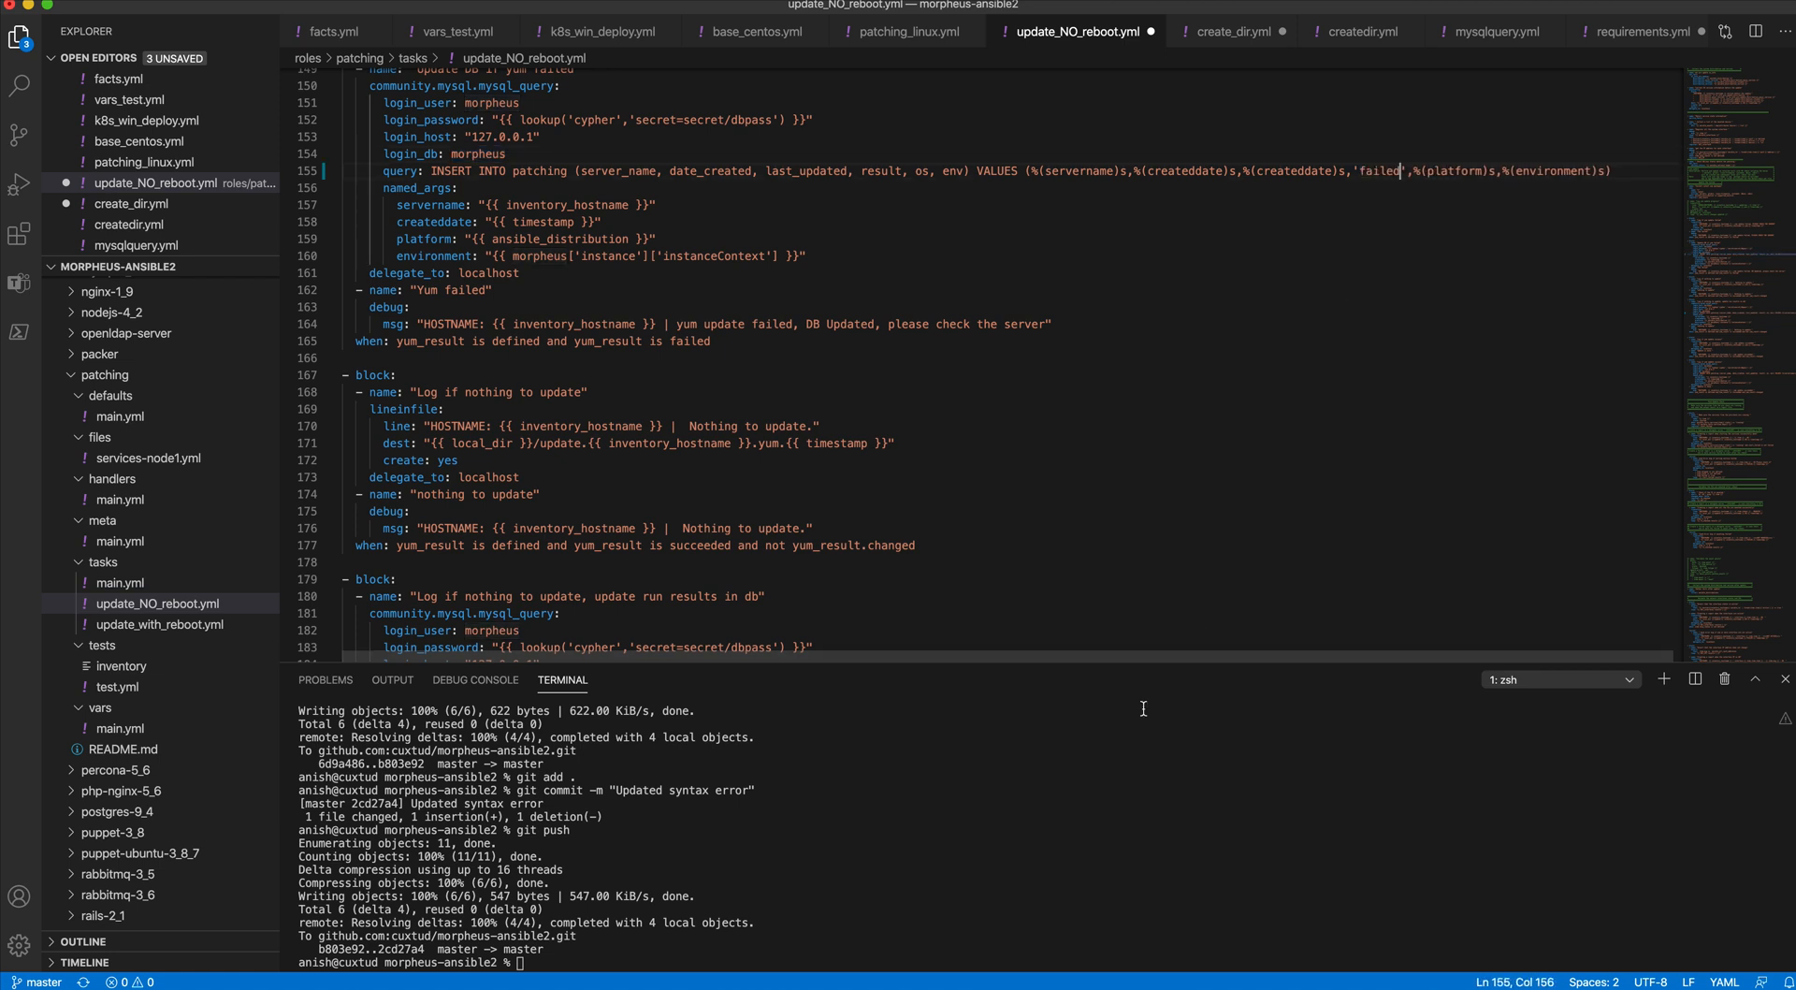
click(1076, 417)
key(super+s)
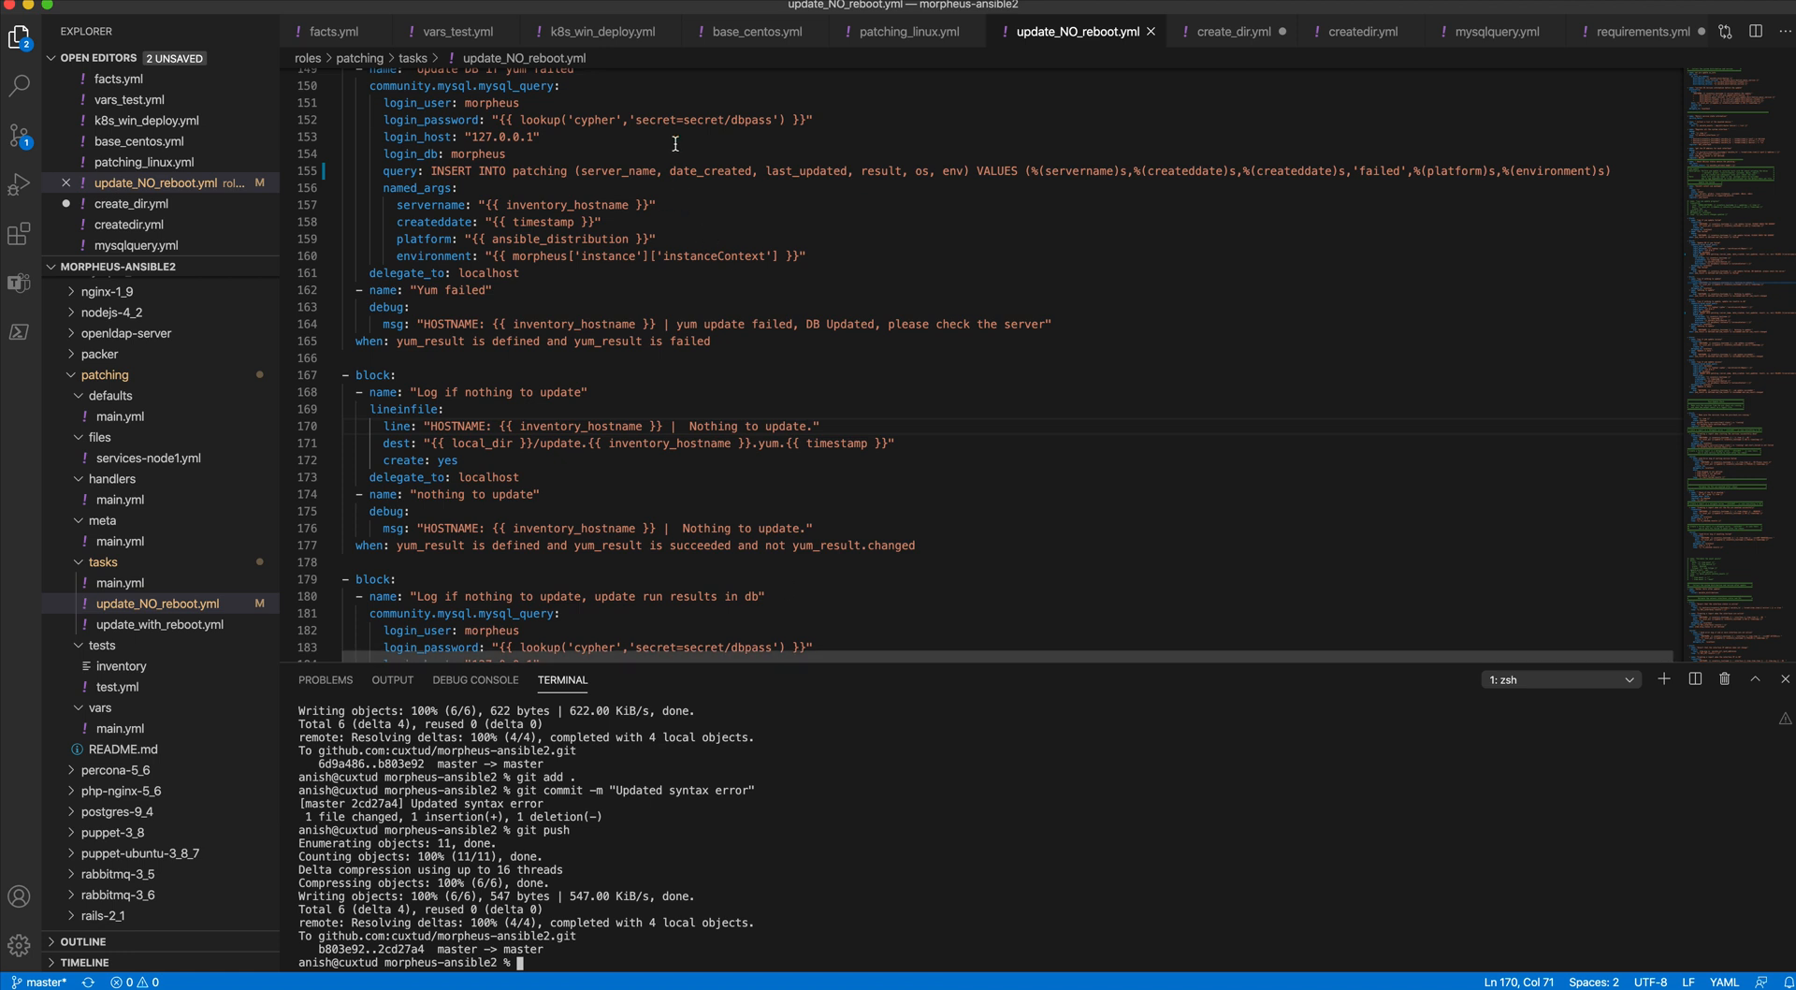
- Stage and commit all changes with the message "Updated prints" and push the commit to the remote Git repository
text(git)
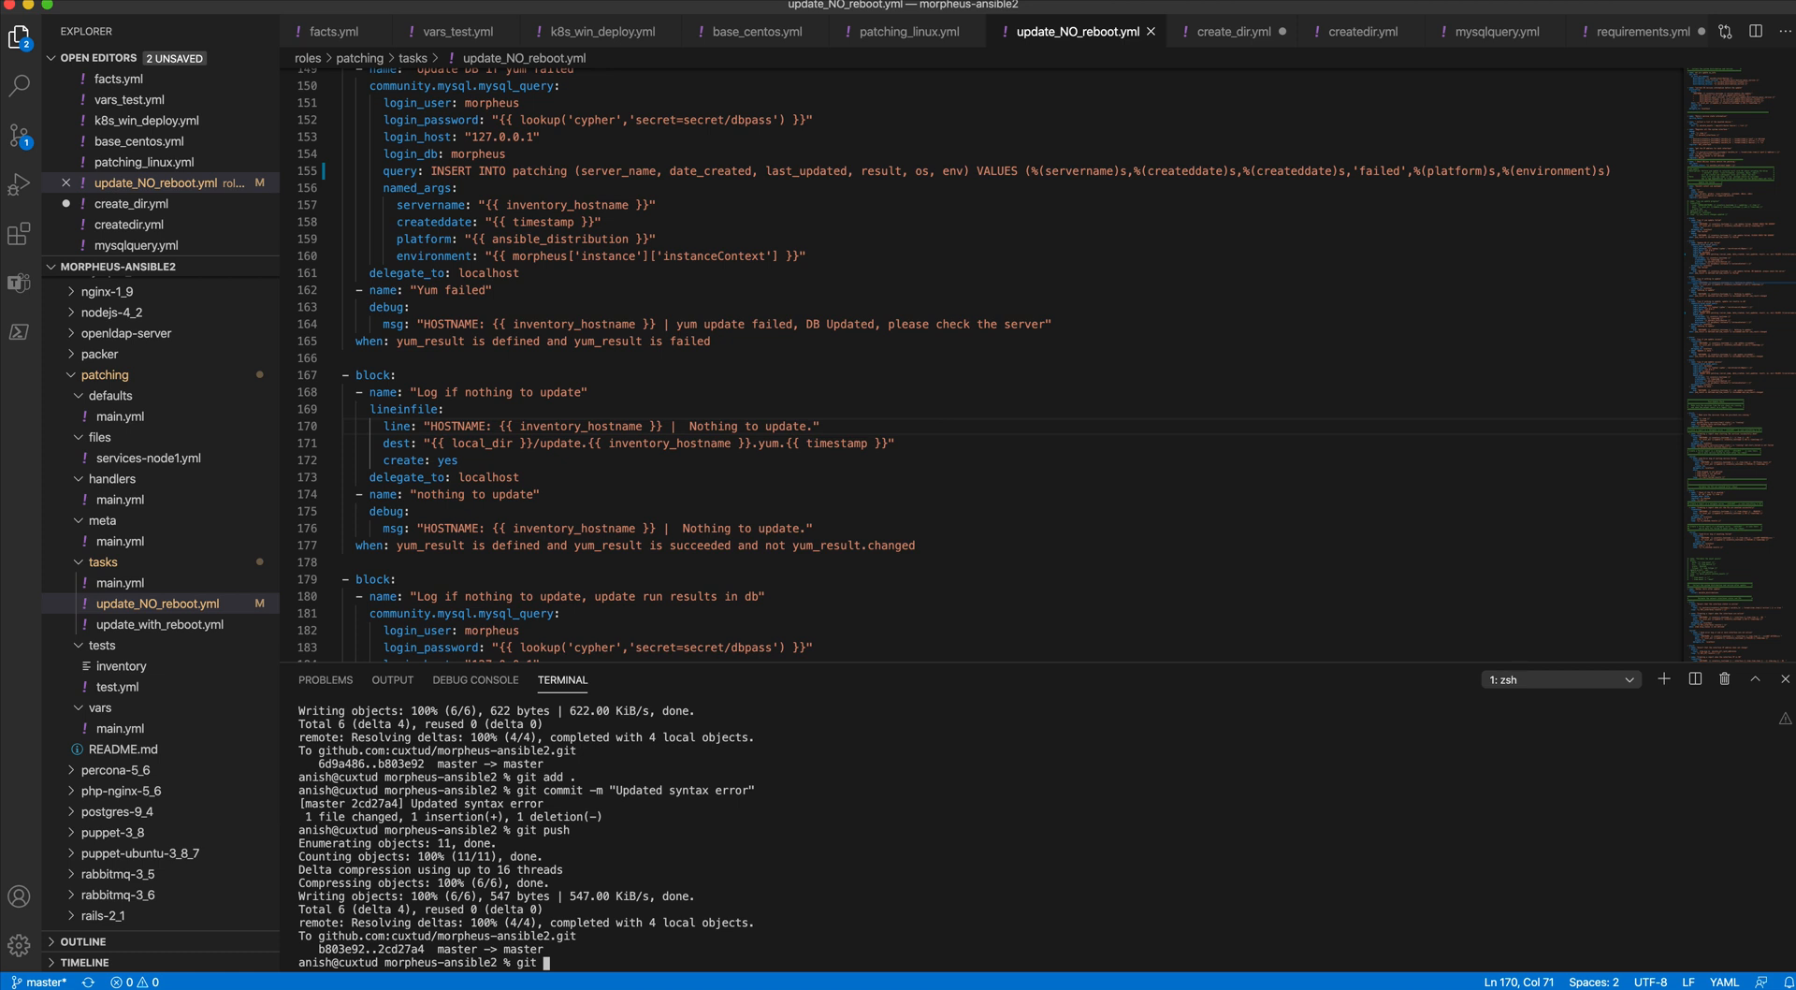
text(add .)
key(Return)
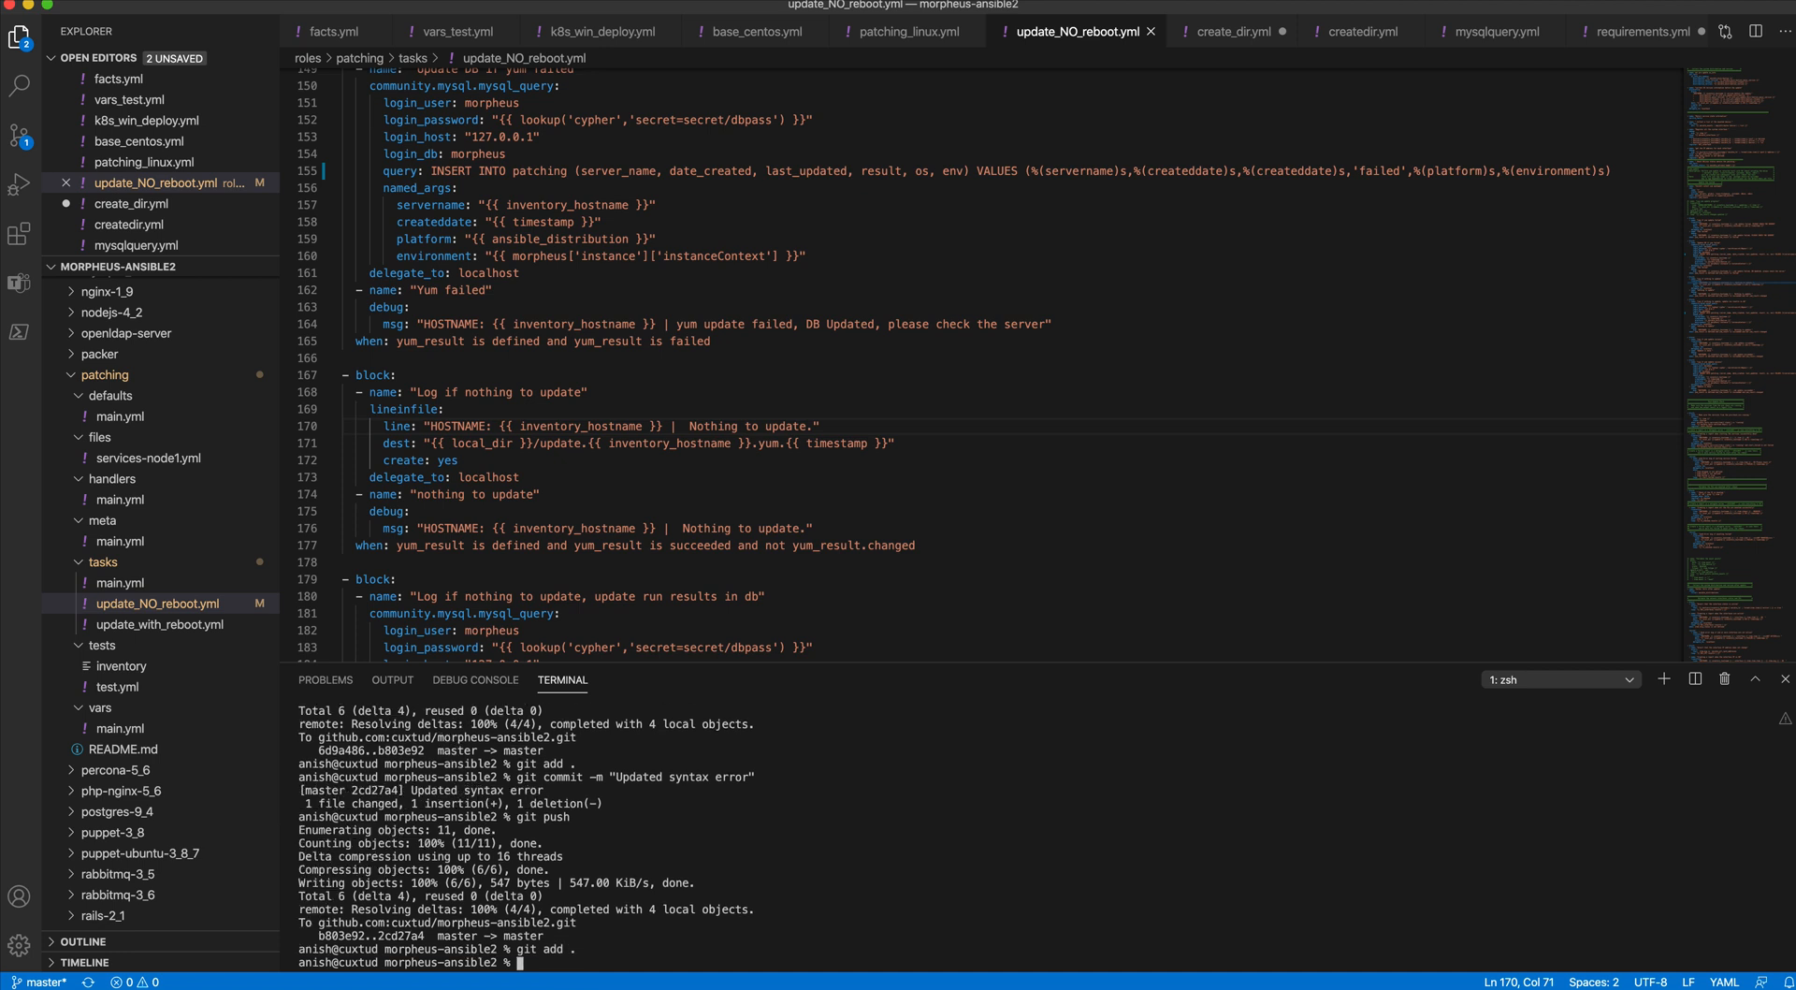
text(git commit -m "Updated prints")
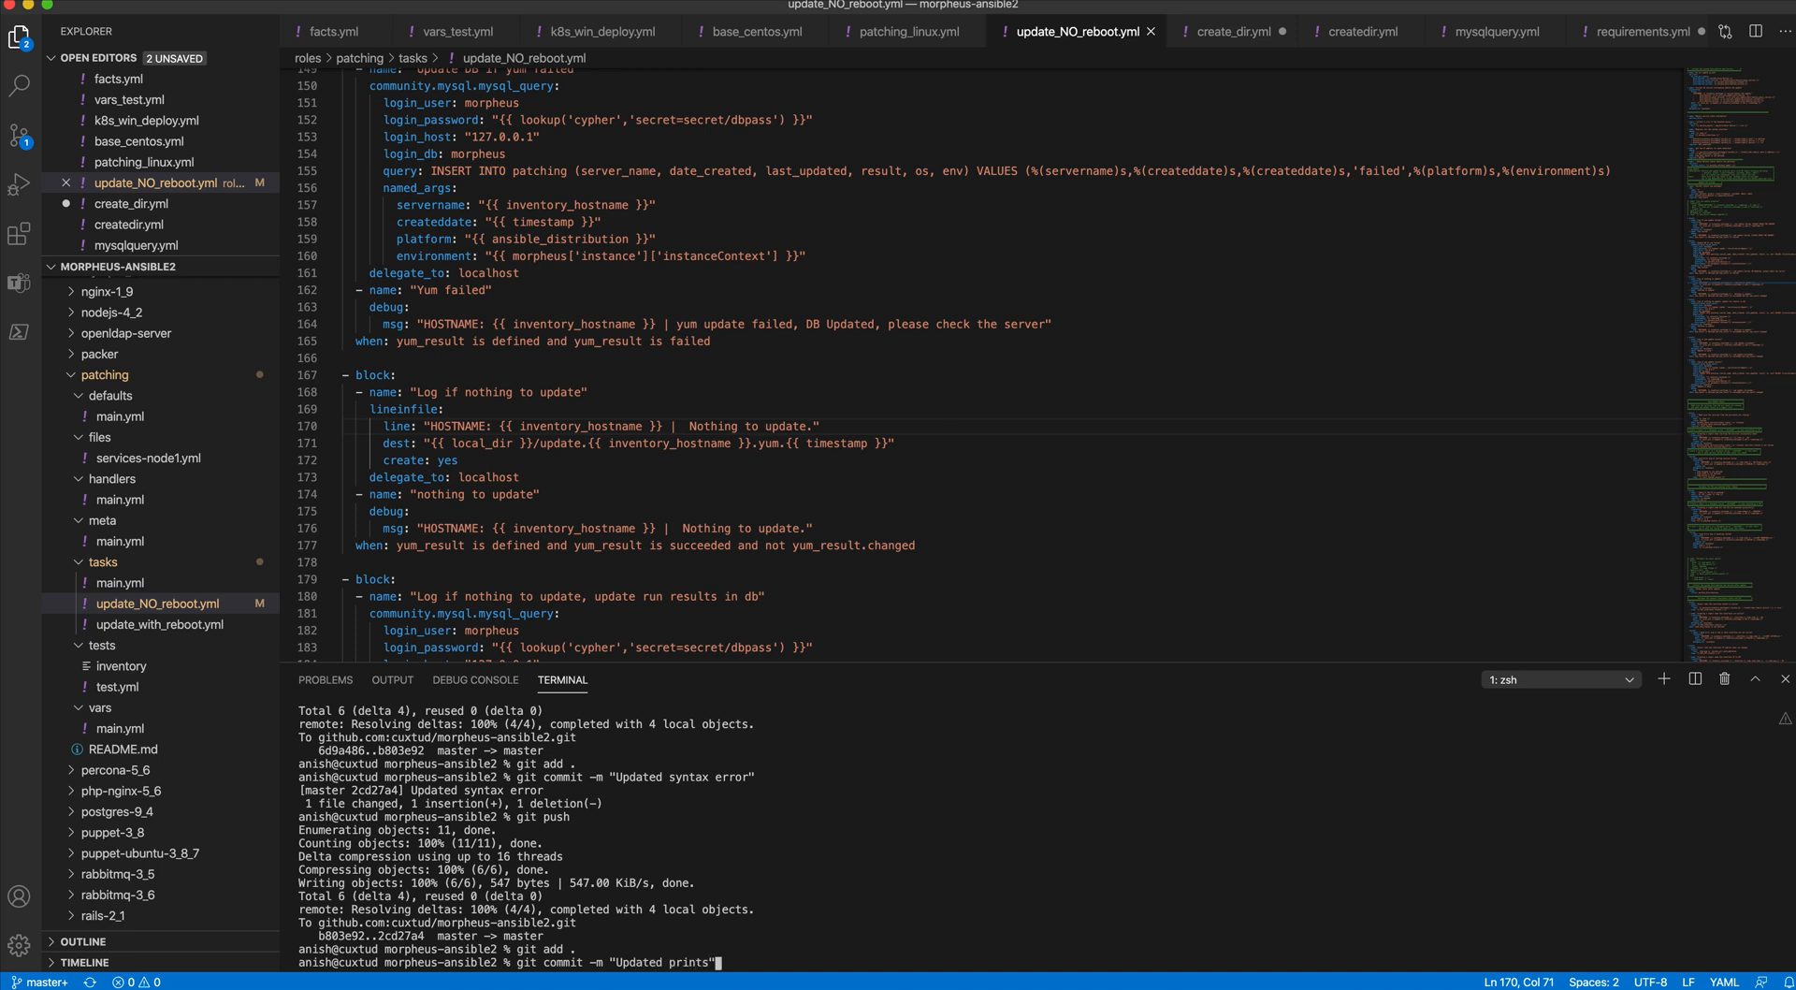
key(Return)
text(git push)
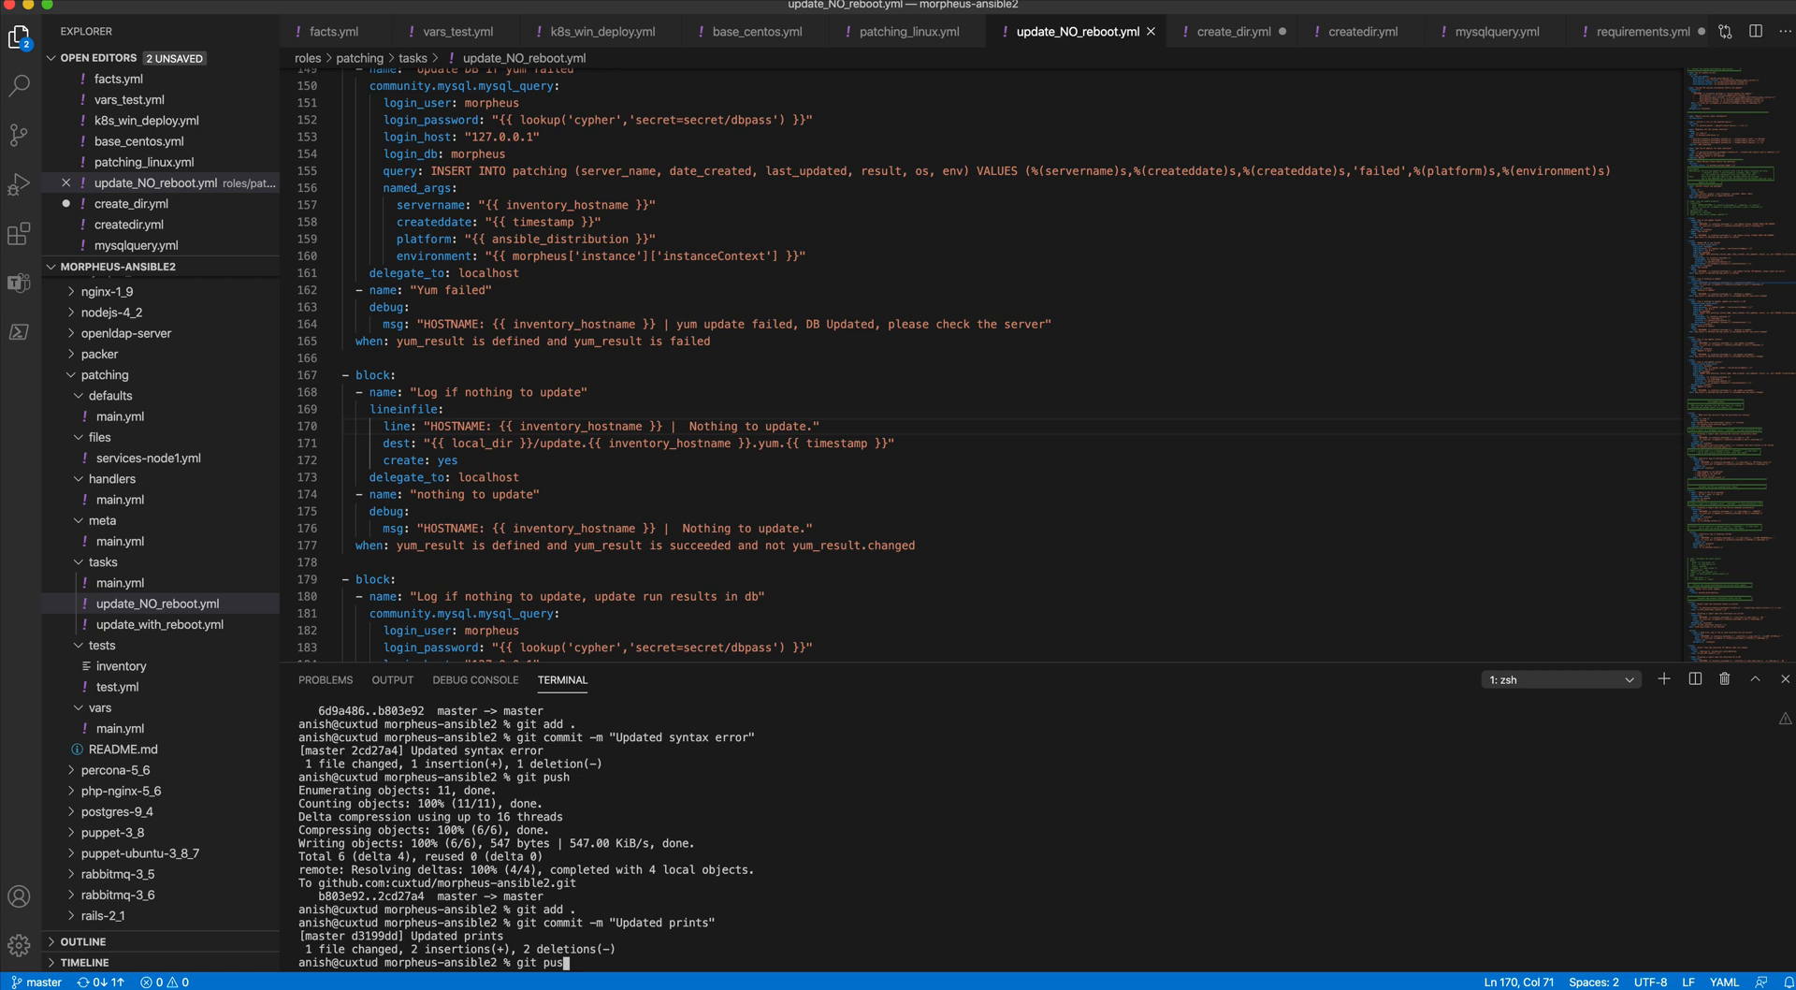
key(Return)
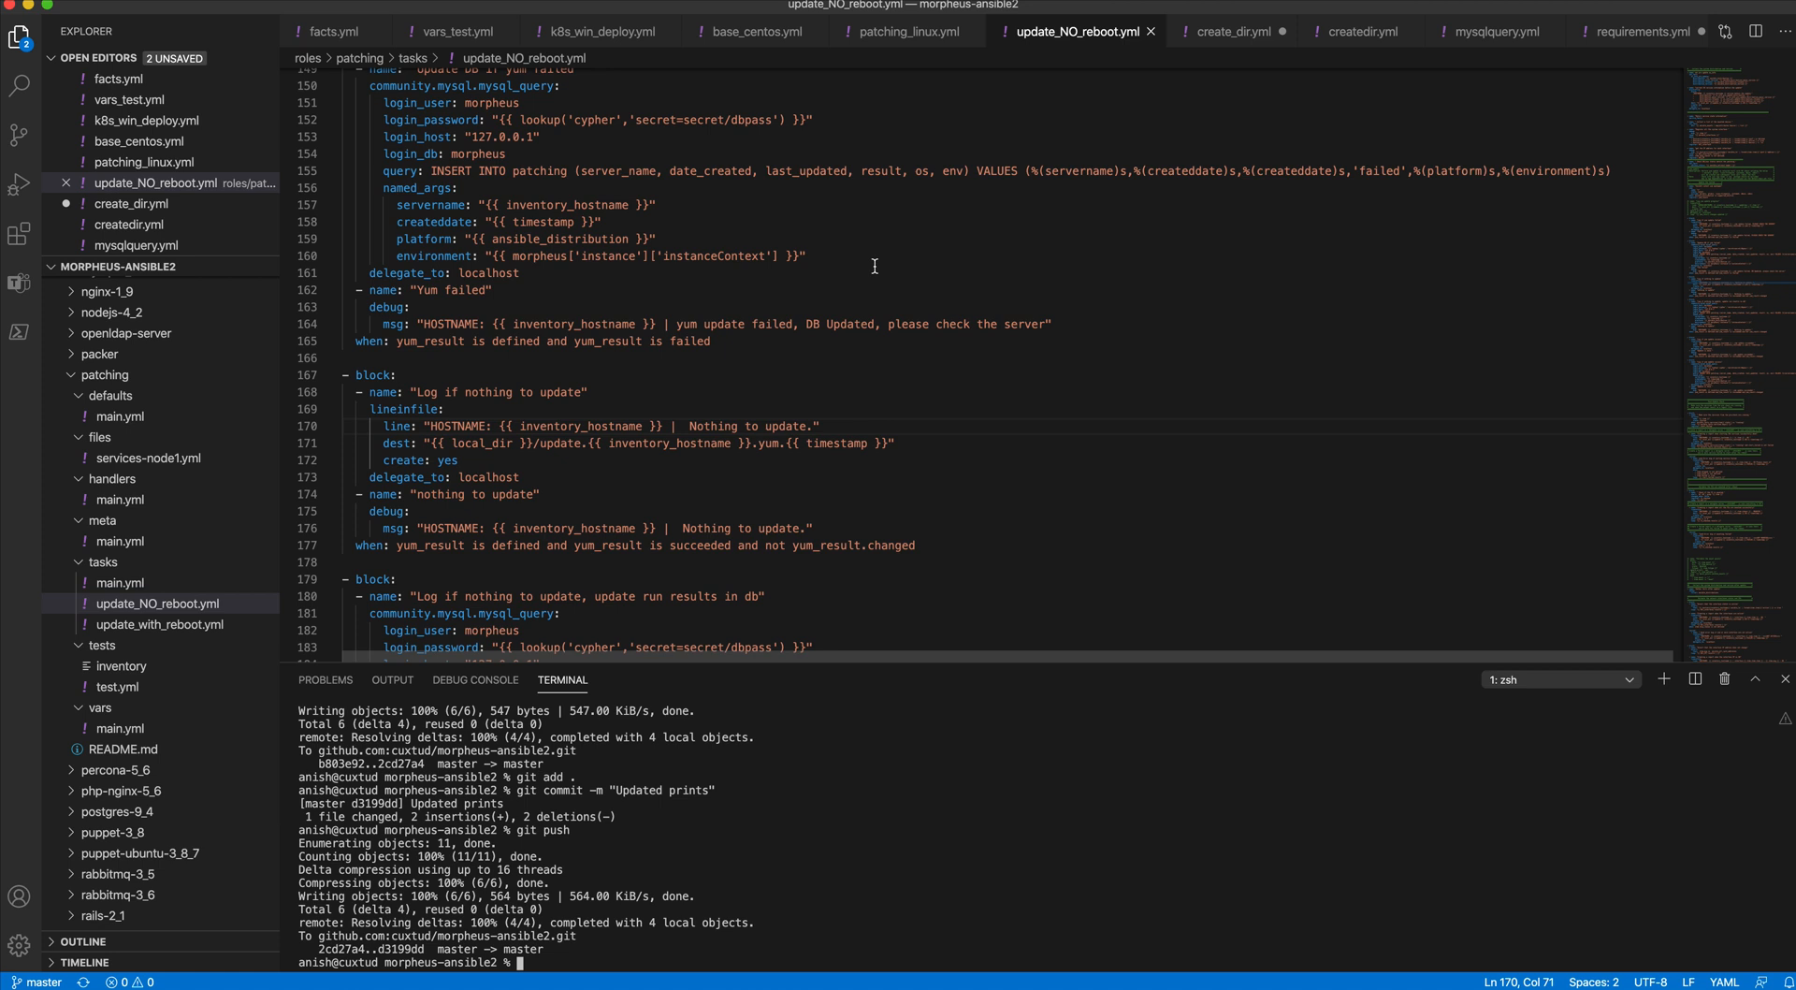
- Switch to the morpheus-example-reports-plugin project window and view CustomReportProvider.groovy from its beginning
key(ctrl+Up)
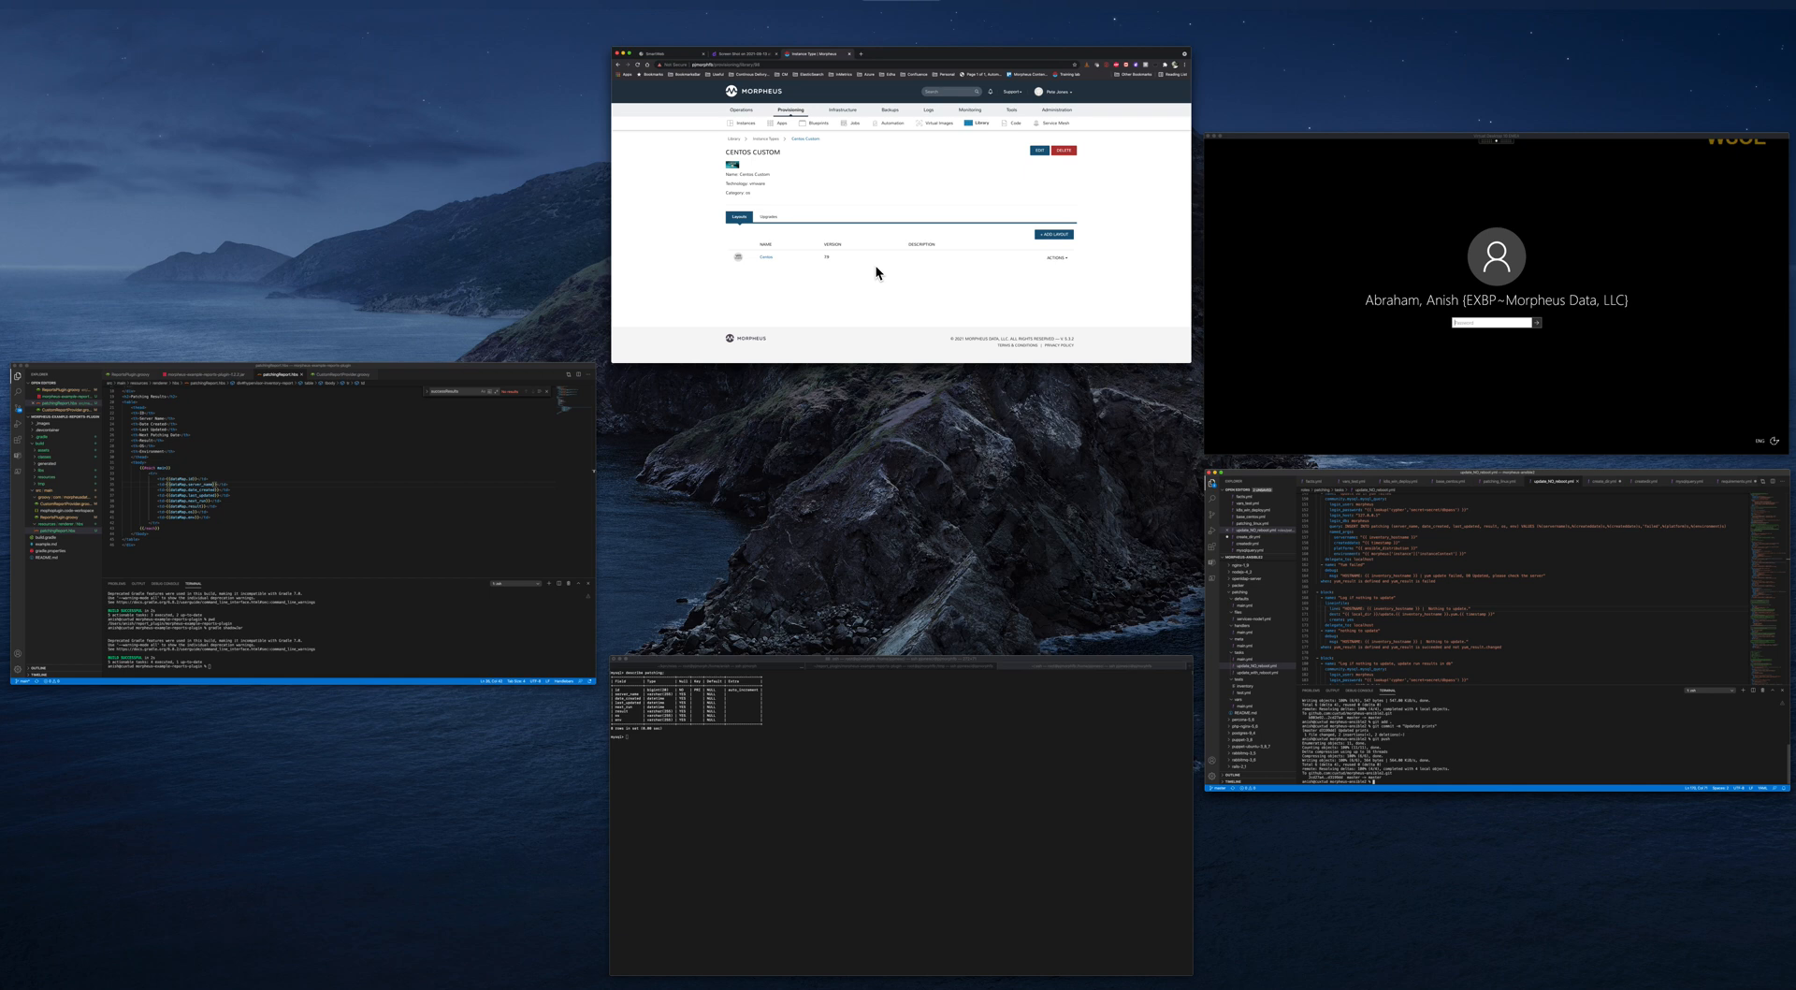
click(313, 434)
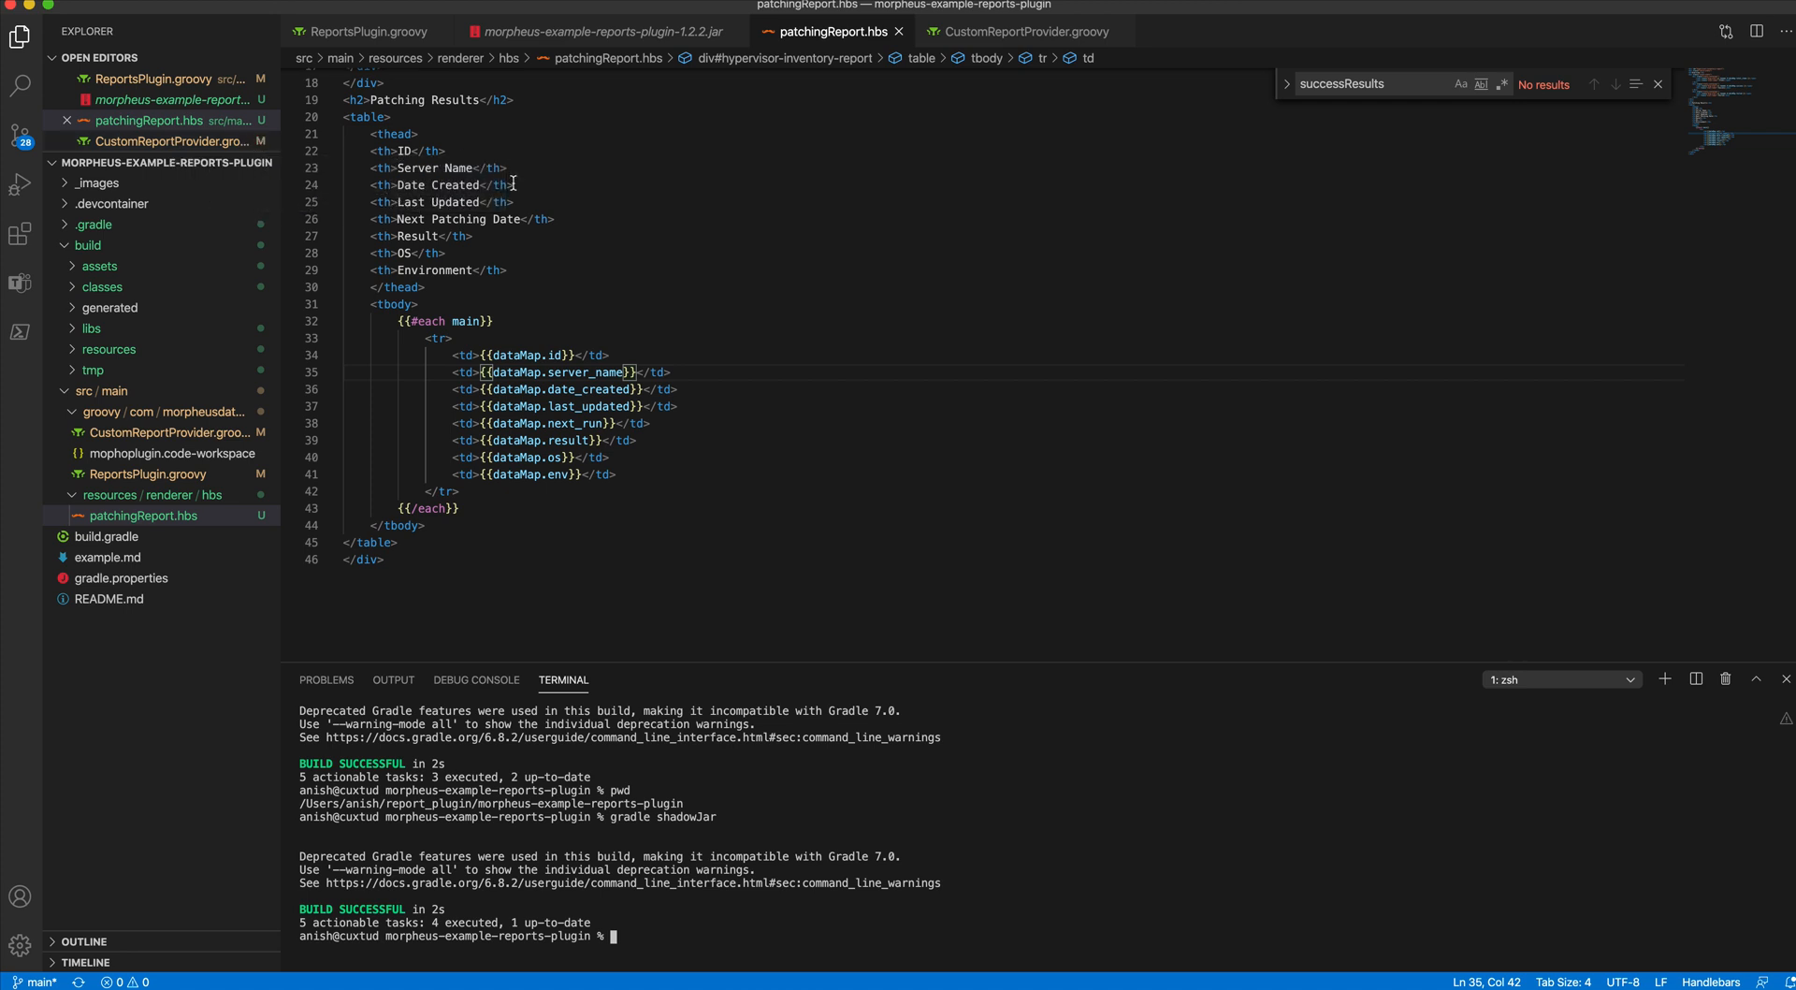
click(194, 147)
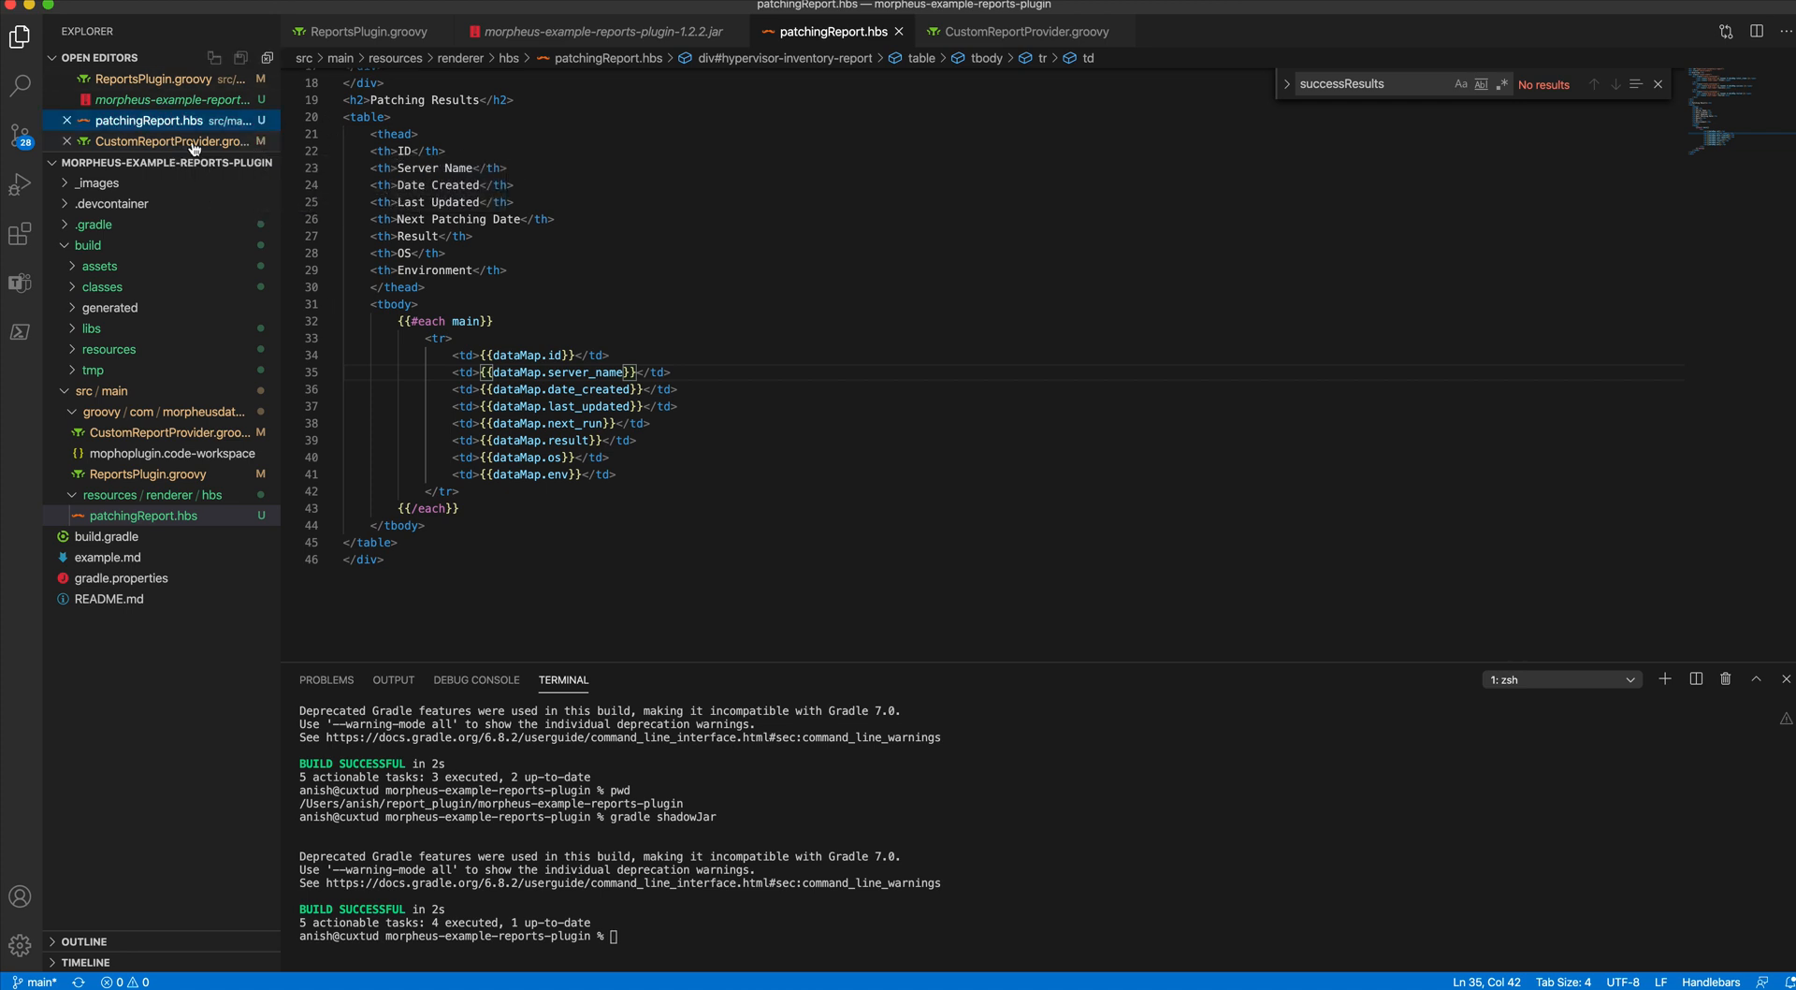
click(194, 142)
scroll(597, 234, up, 5)
scroll(596, 233, up, 15)
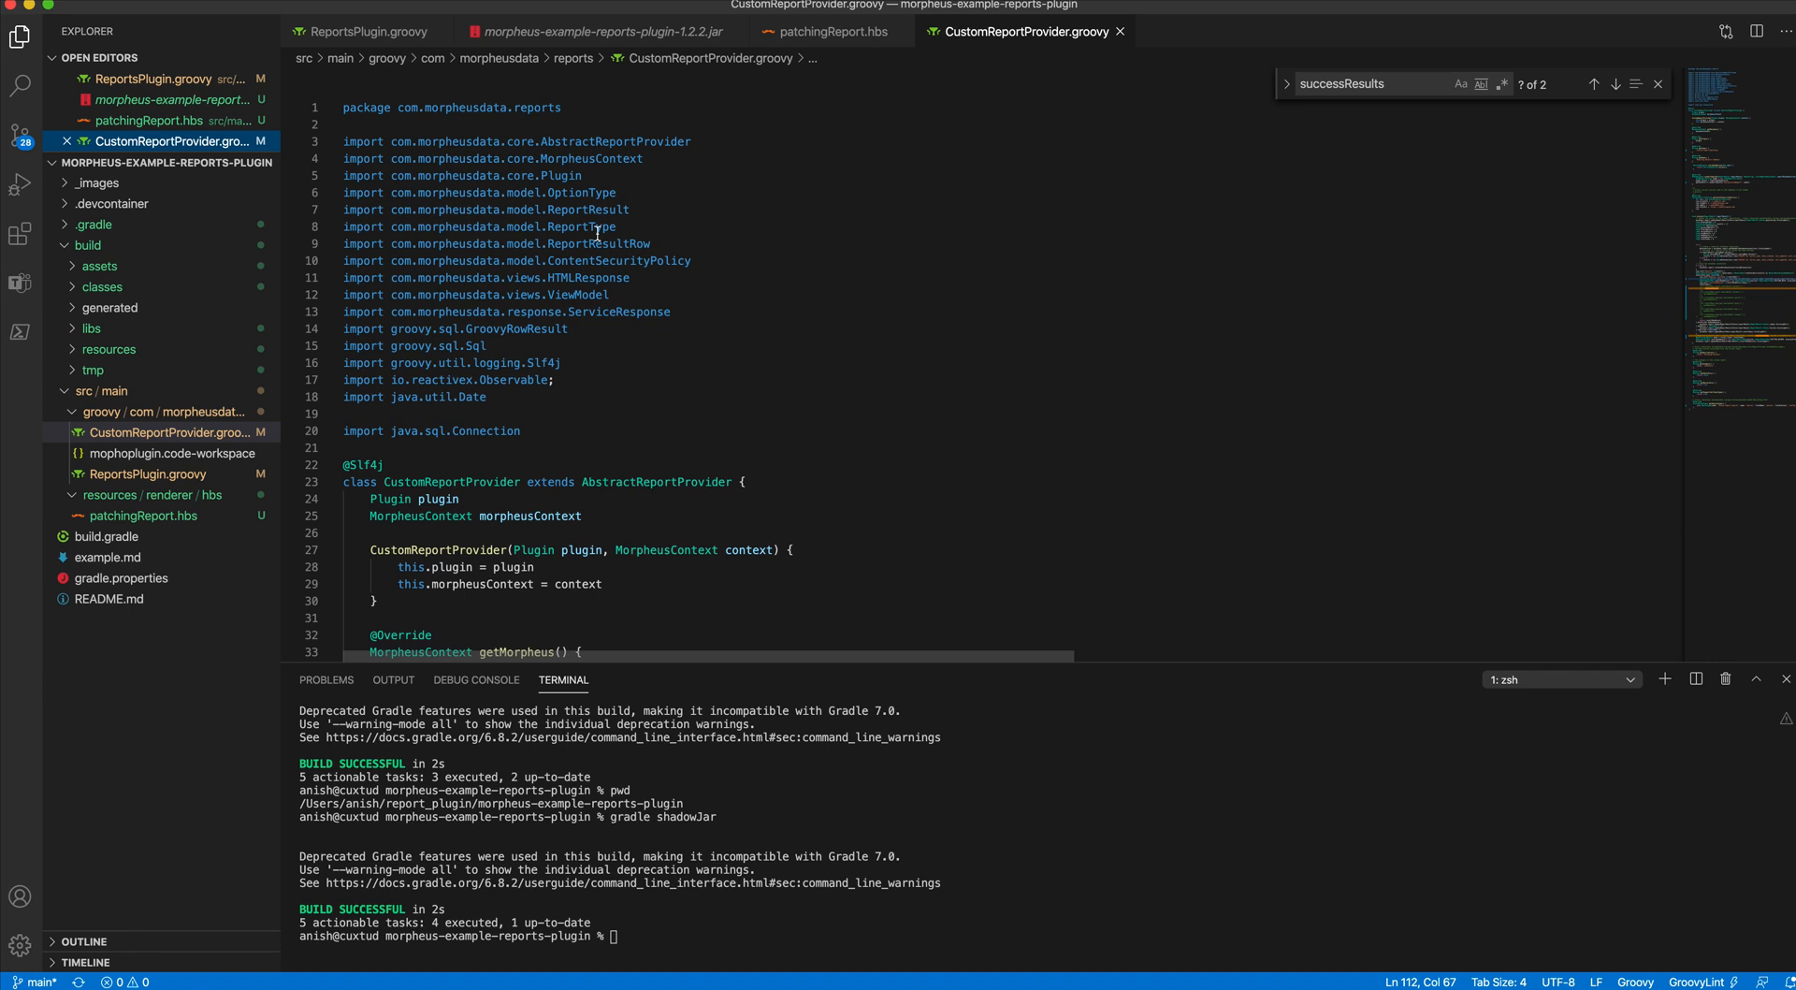
- Review the report provider's code, name, template rendering and the SELECT queries that read from the patching table
scroll(597, 234, down, 5)
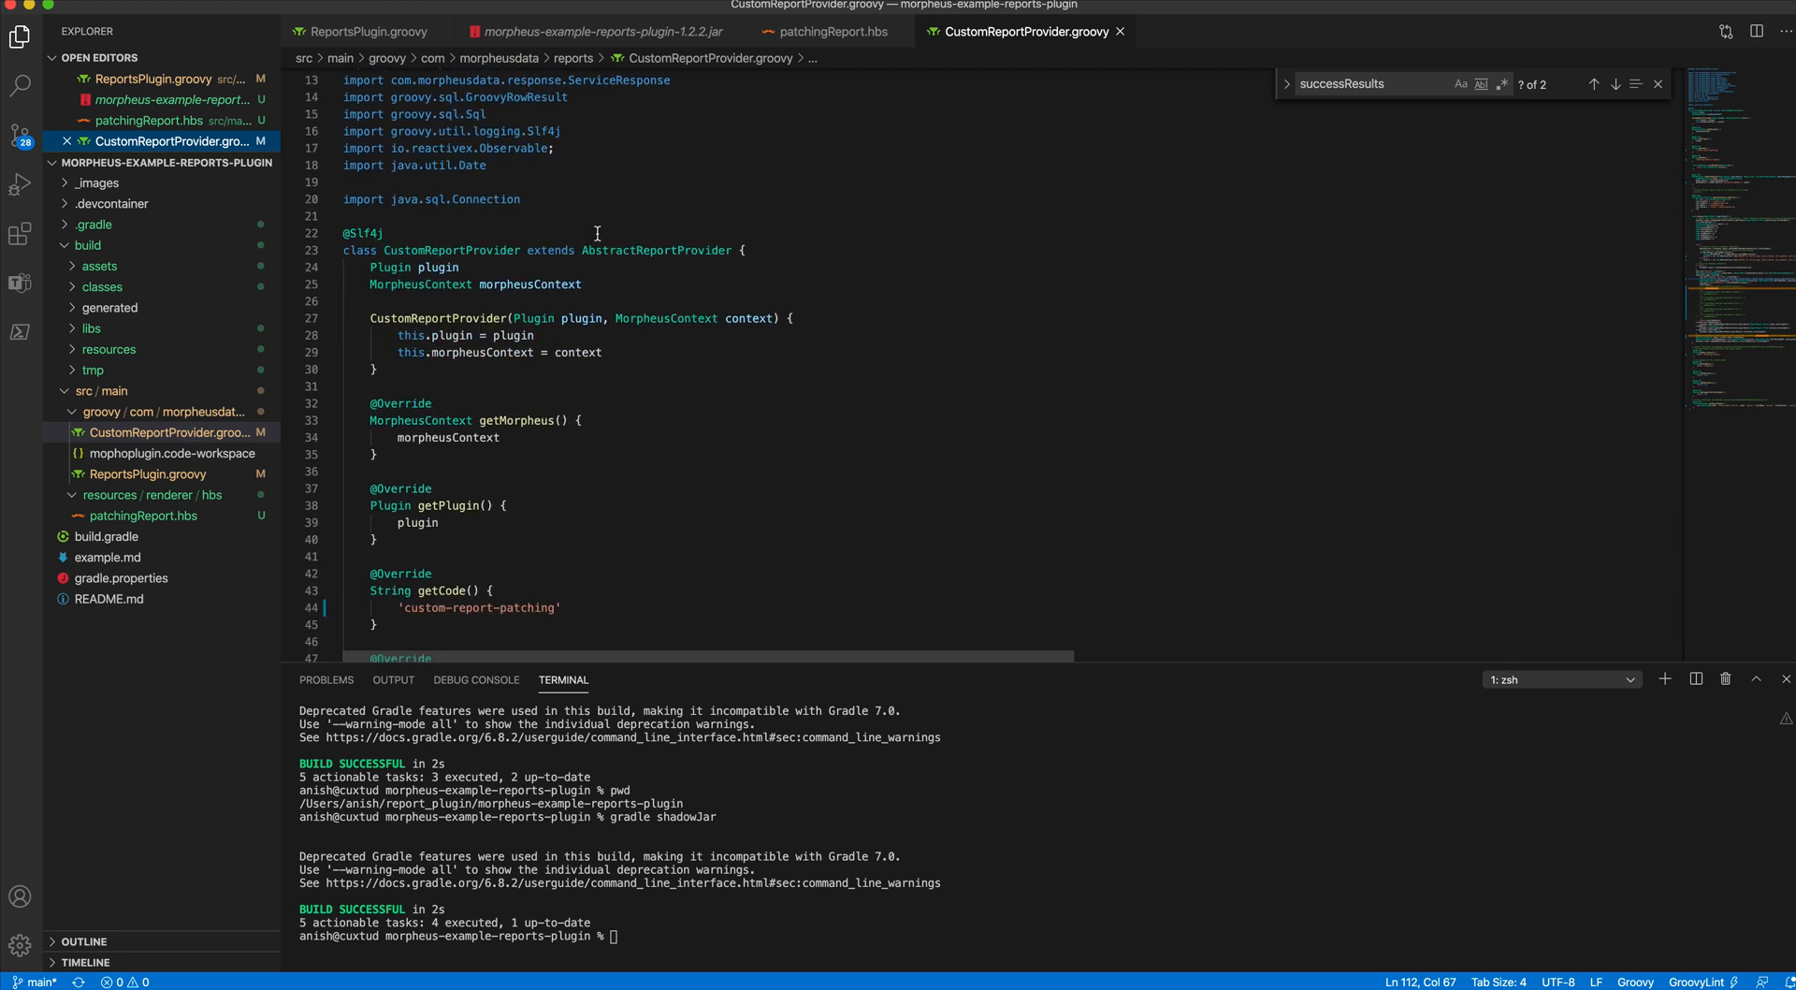
scroll(597, 233, down, 3)
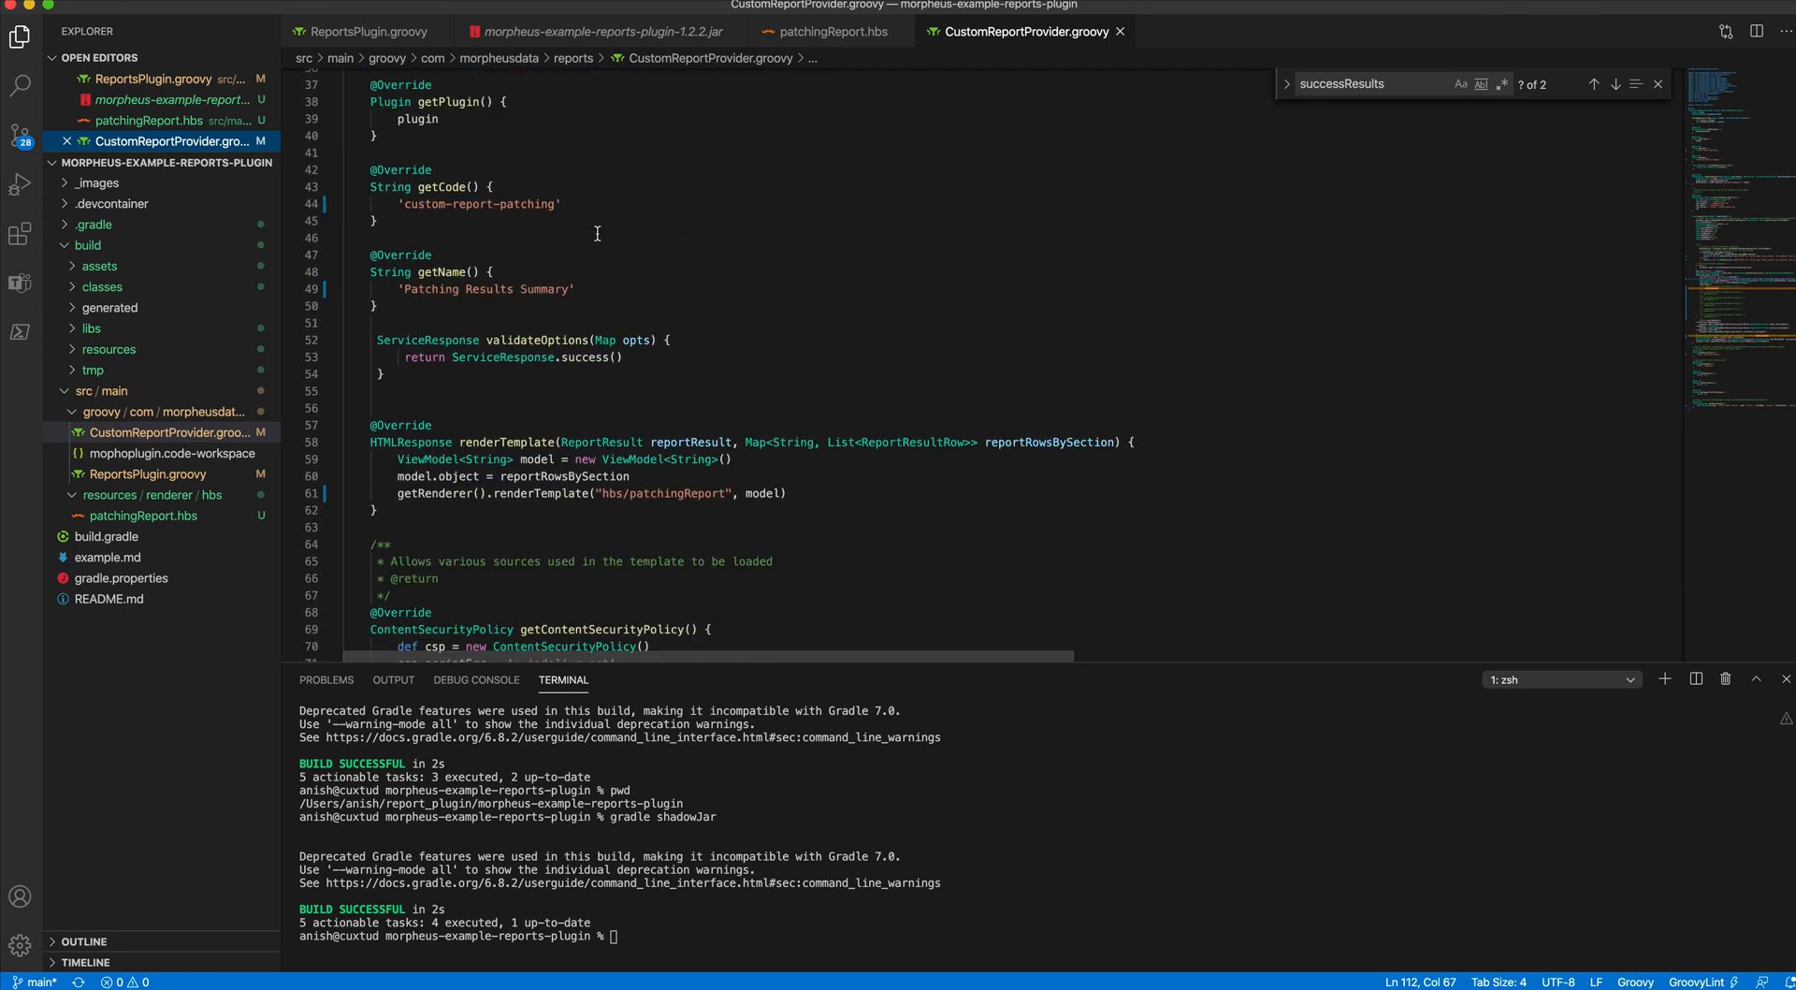
scroll(597, 234, down, 3)
scroll(597, 234, down, 6)
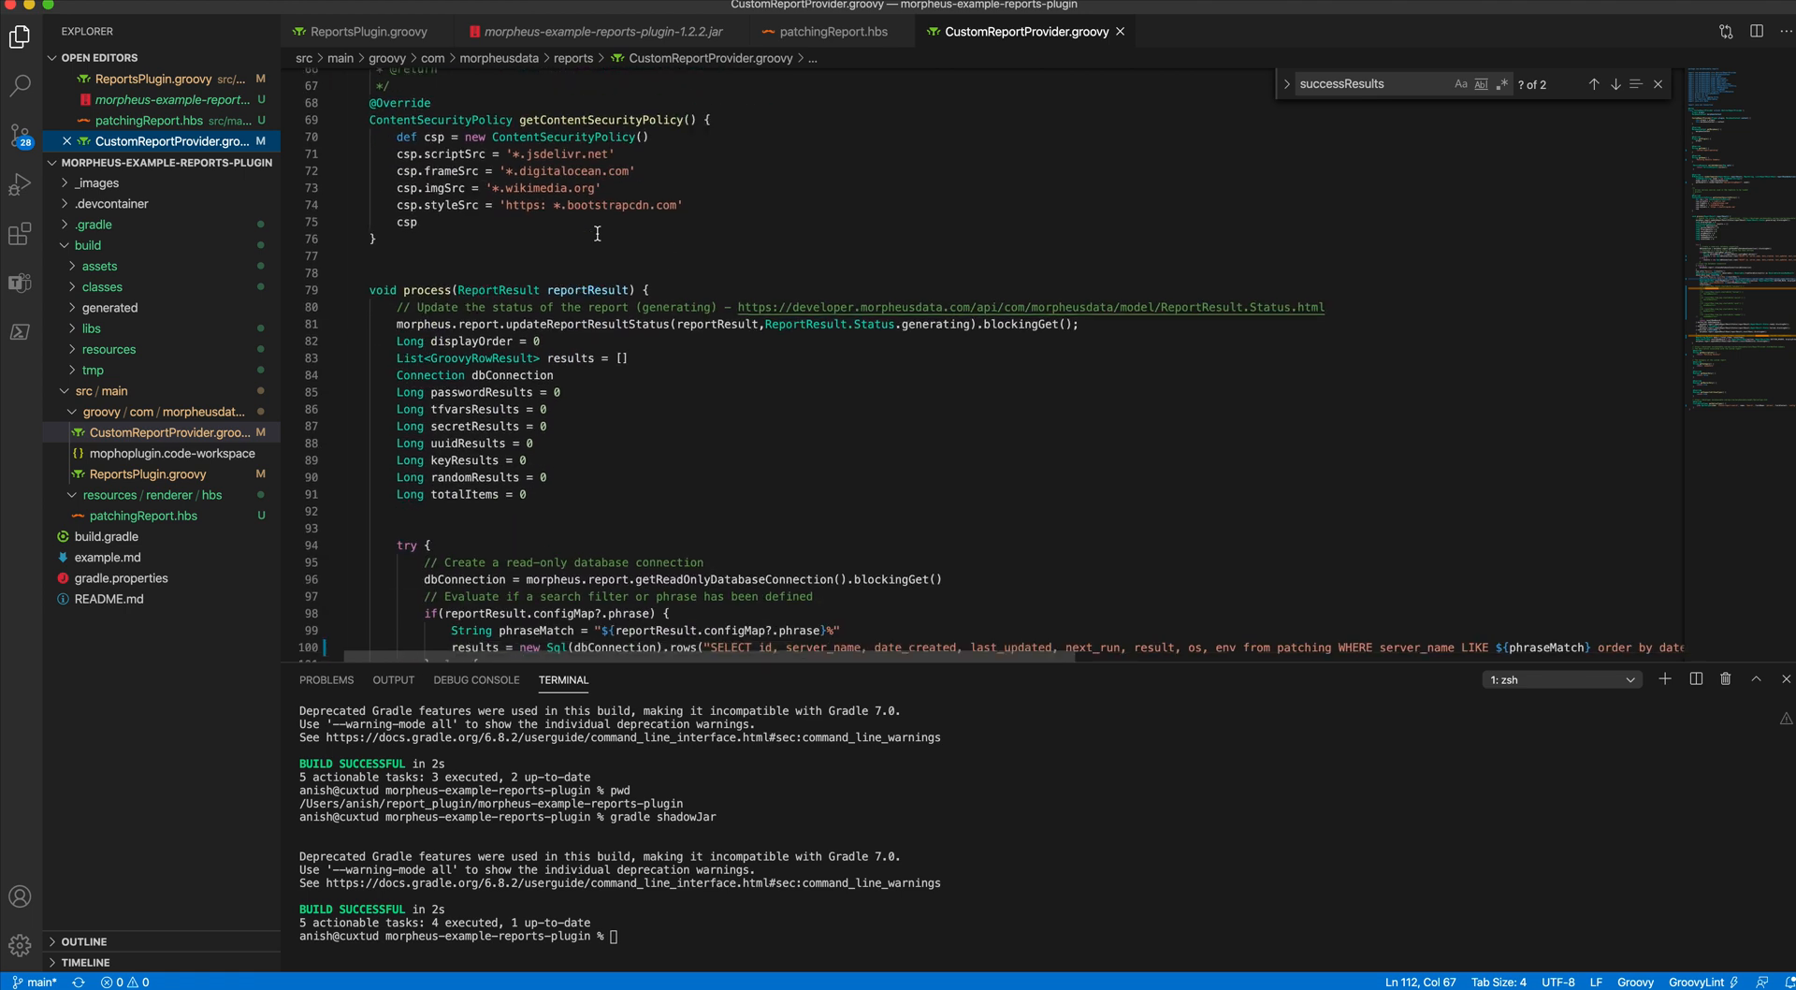
scroll(596, 234, down, 3)
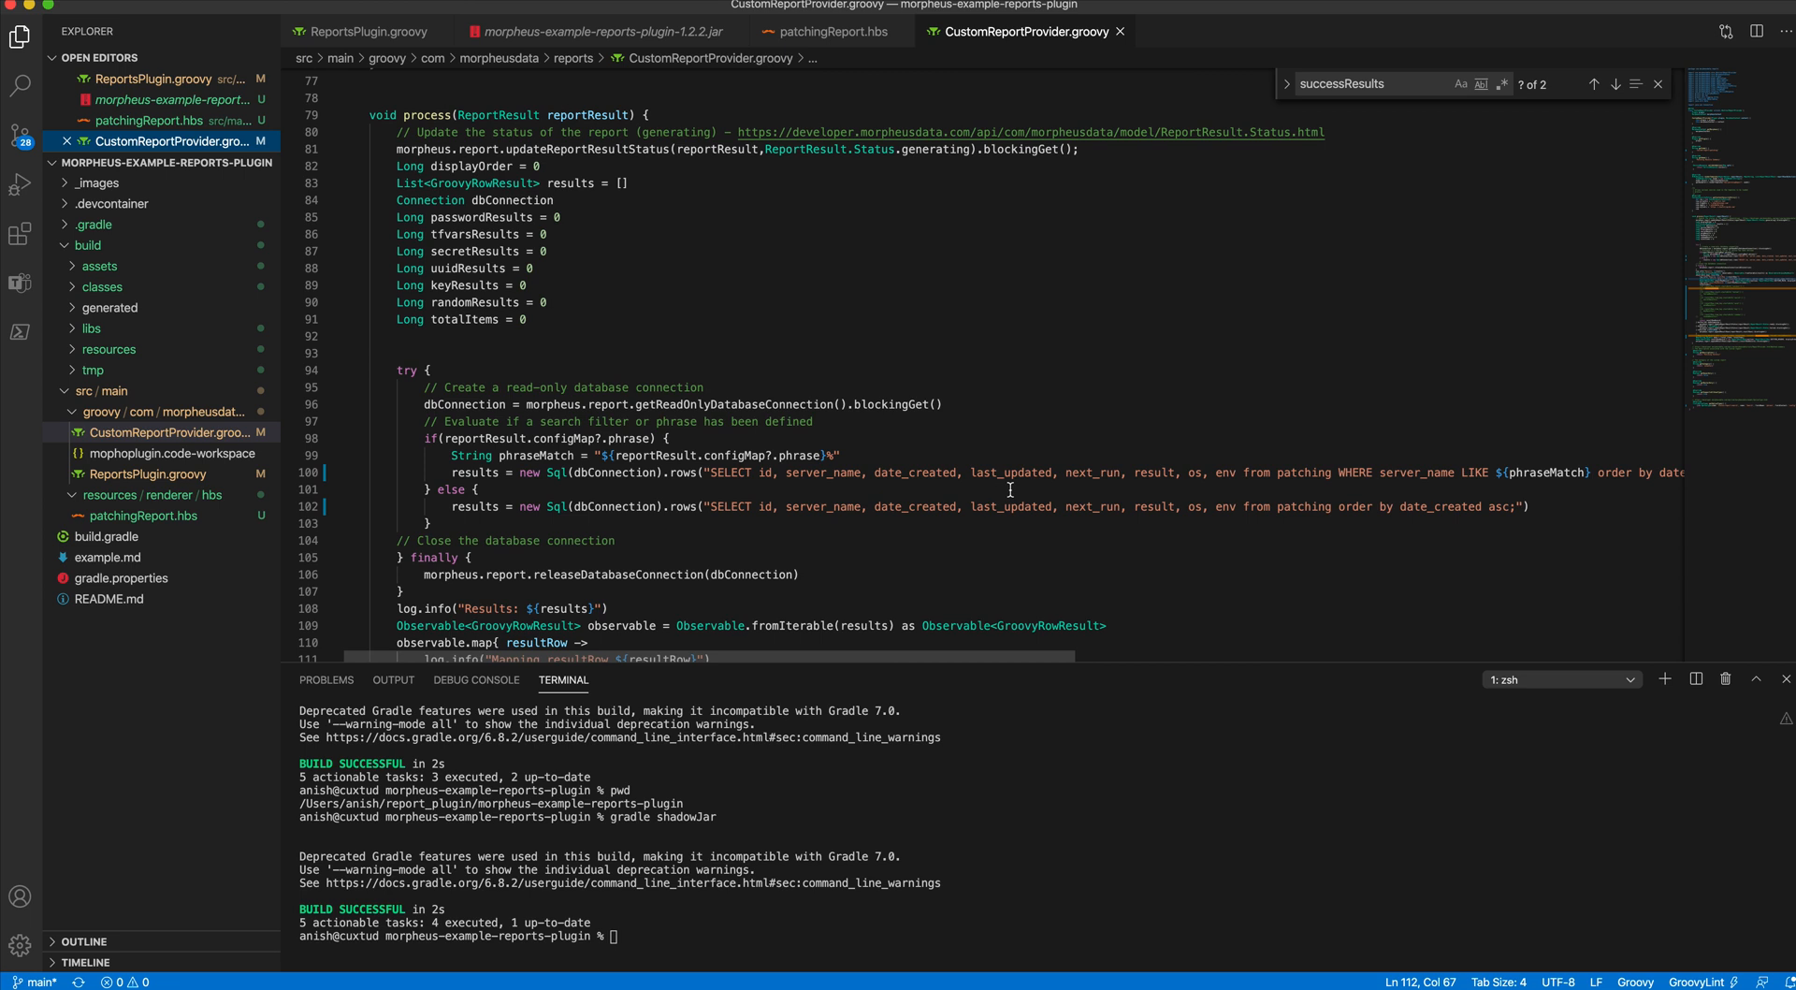
scroll(891, 476, right, 1)
scroll(892, 475, right, 10)
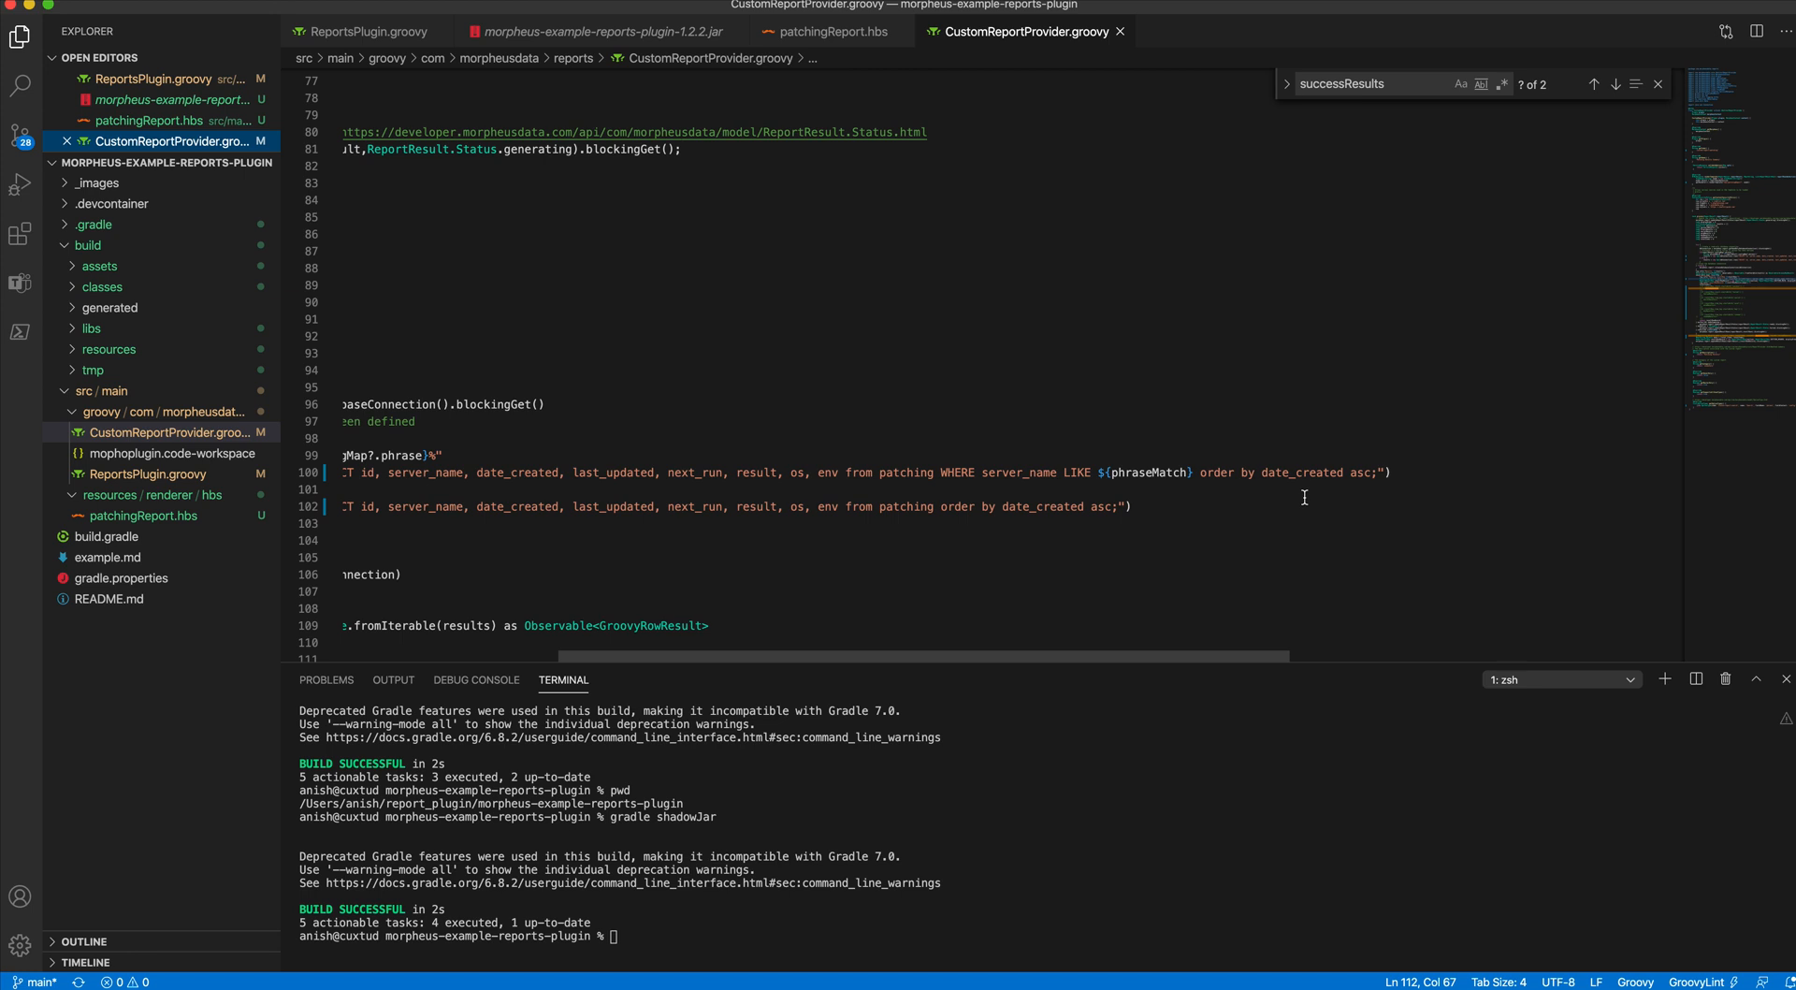
scroll(1304, 496, left, 5)
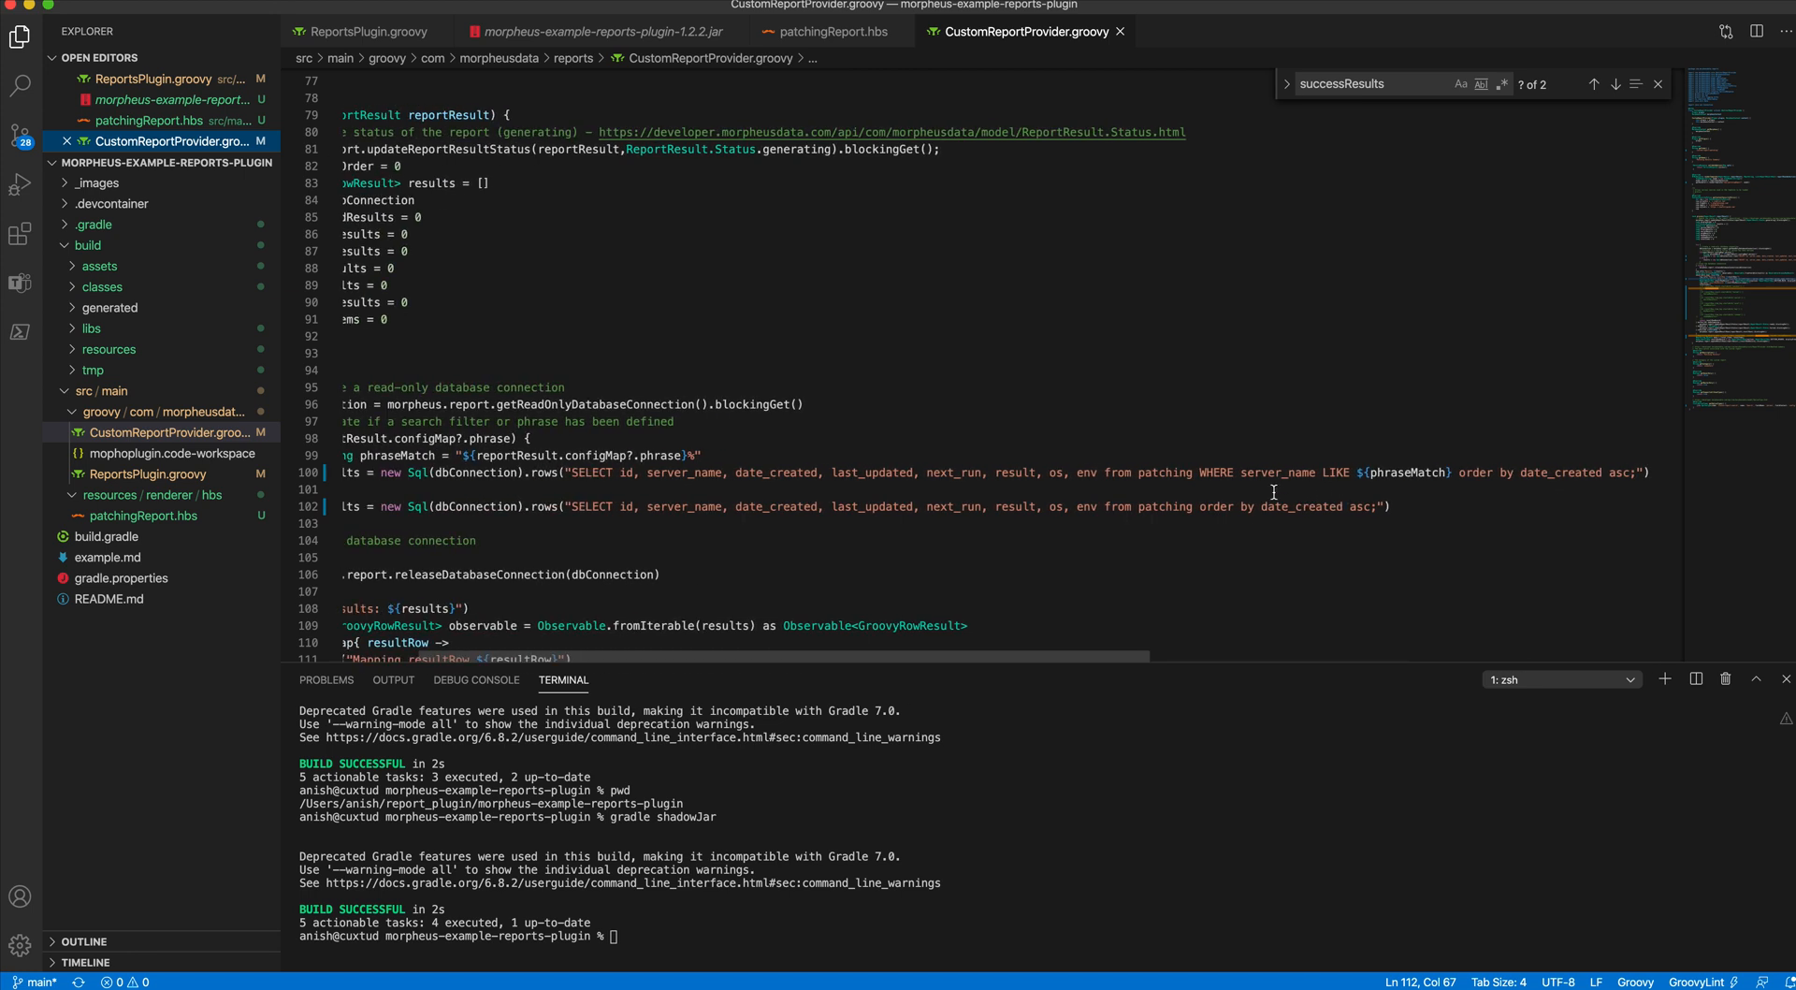
scroll(1367, 503, left, 3)
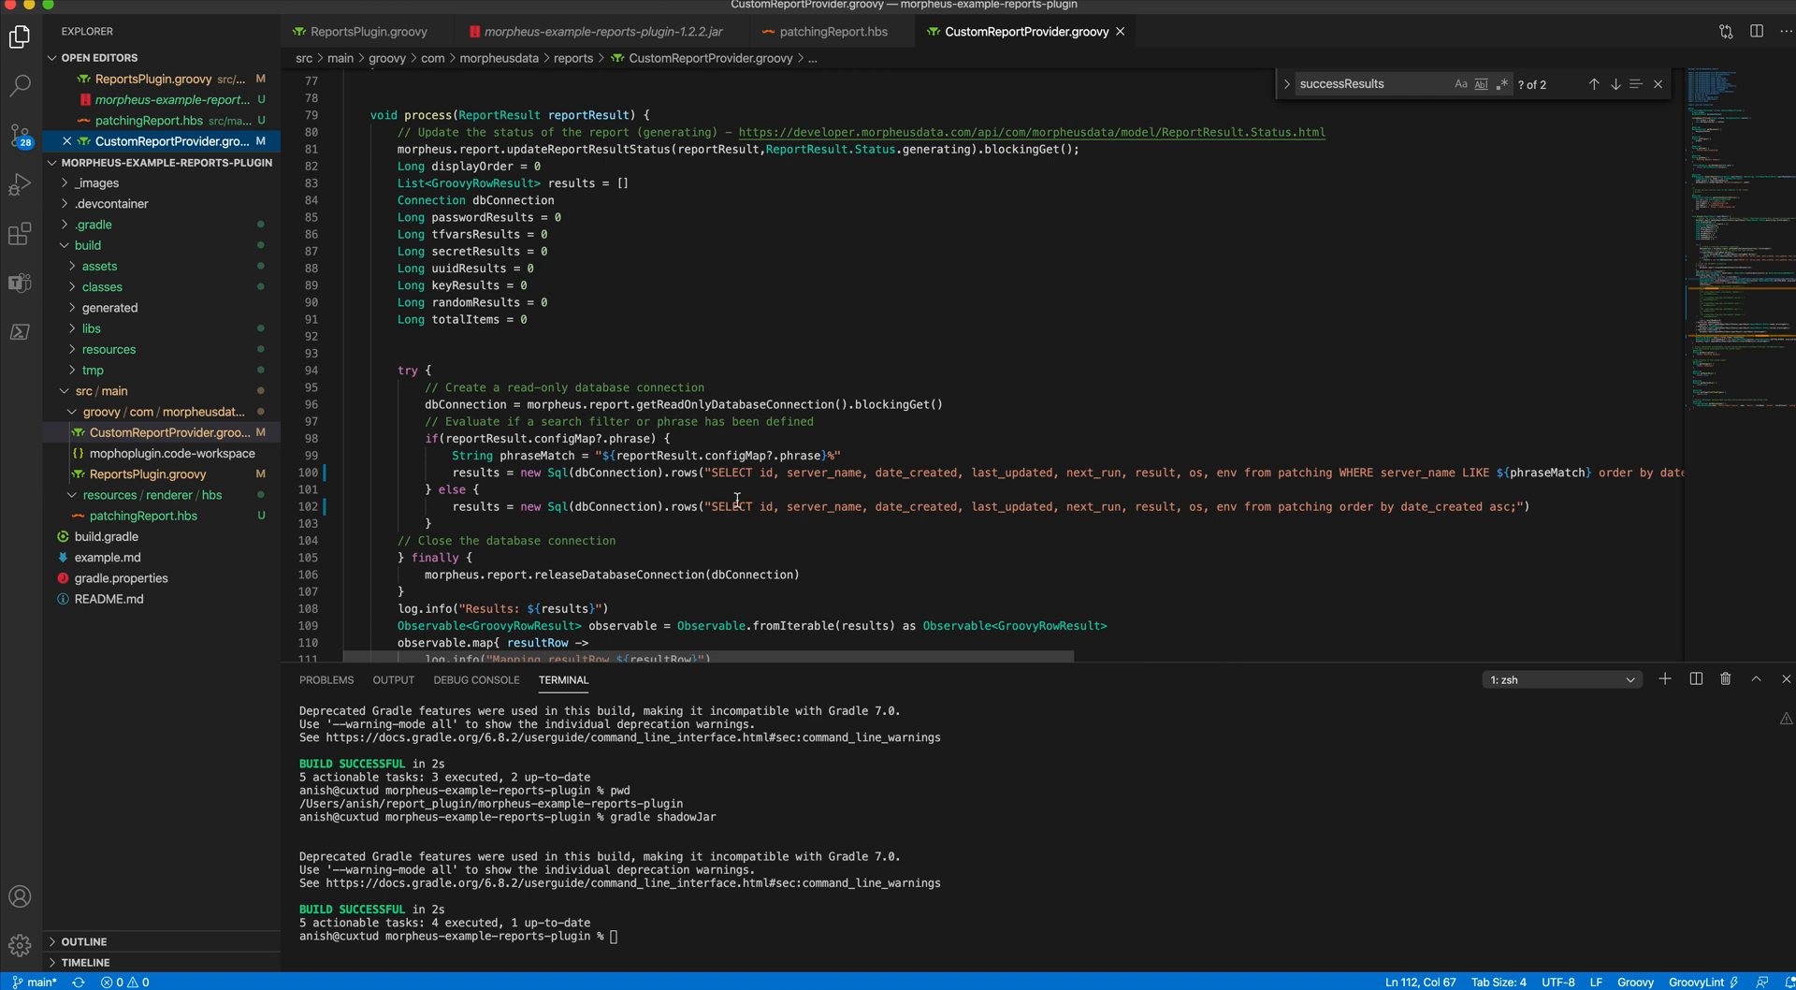
- Examine the result row mapping, report description, category and search option type in the rest of CustomReportProvider.groovy
scroll(737, 500, down, 2)
scroll(737, 501, down, 2)
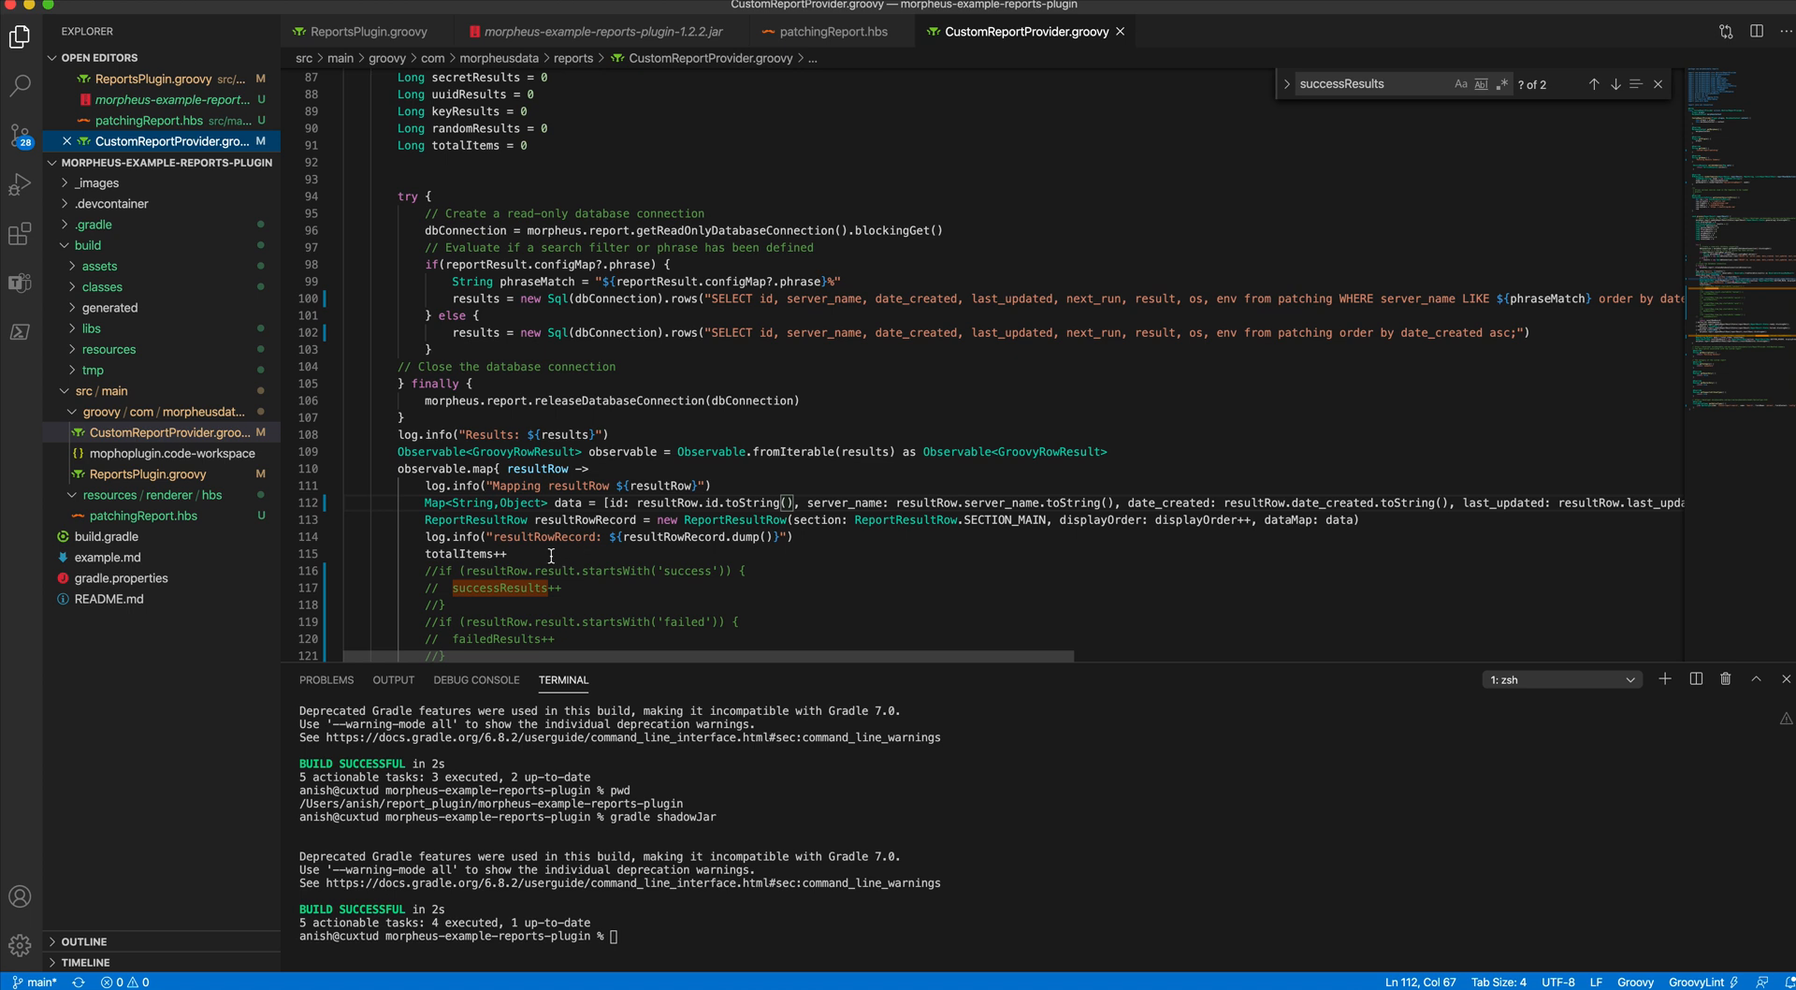
scroll(561, 552, down, 15)
scroll(551, 555, up, 1)
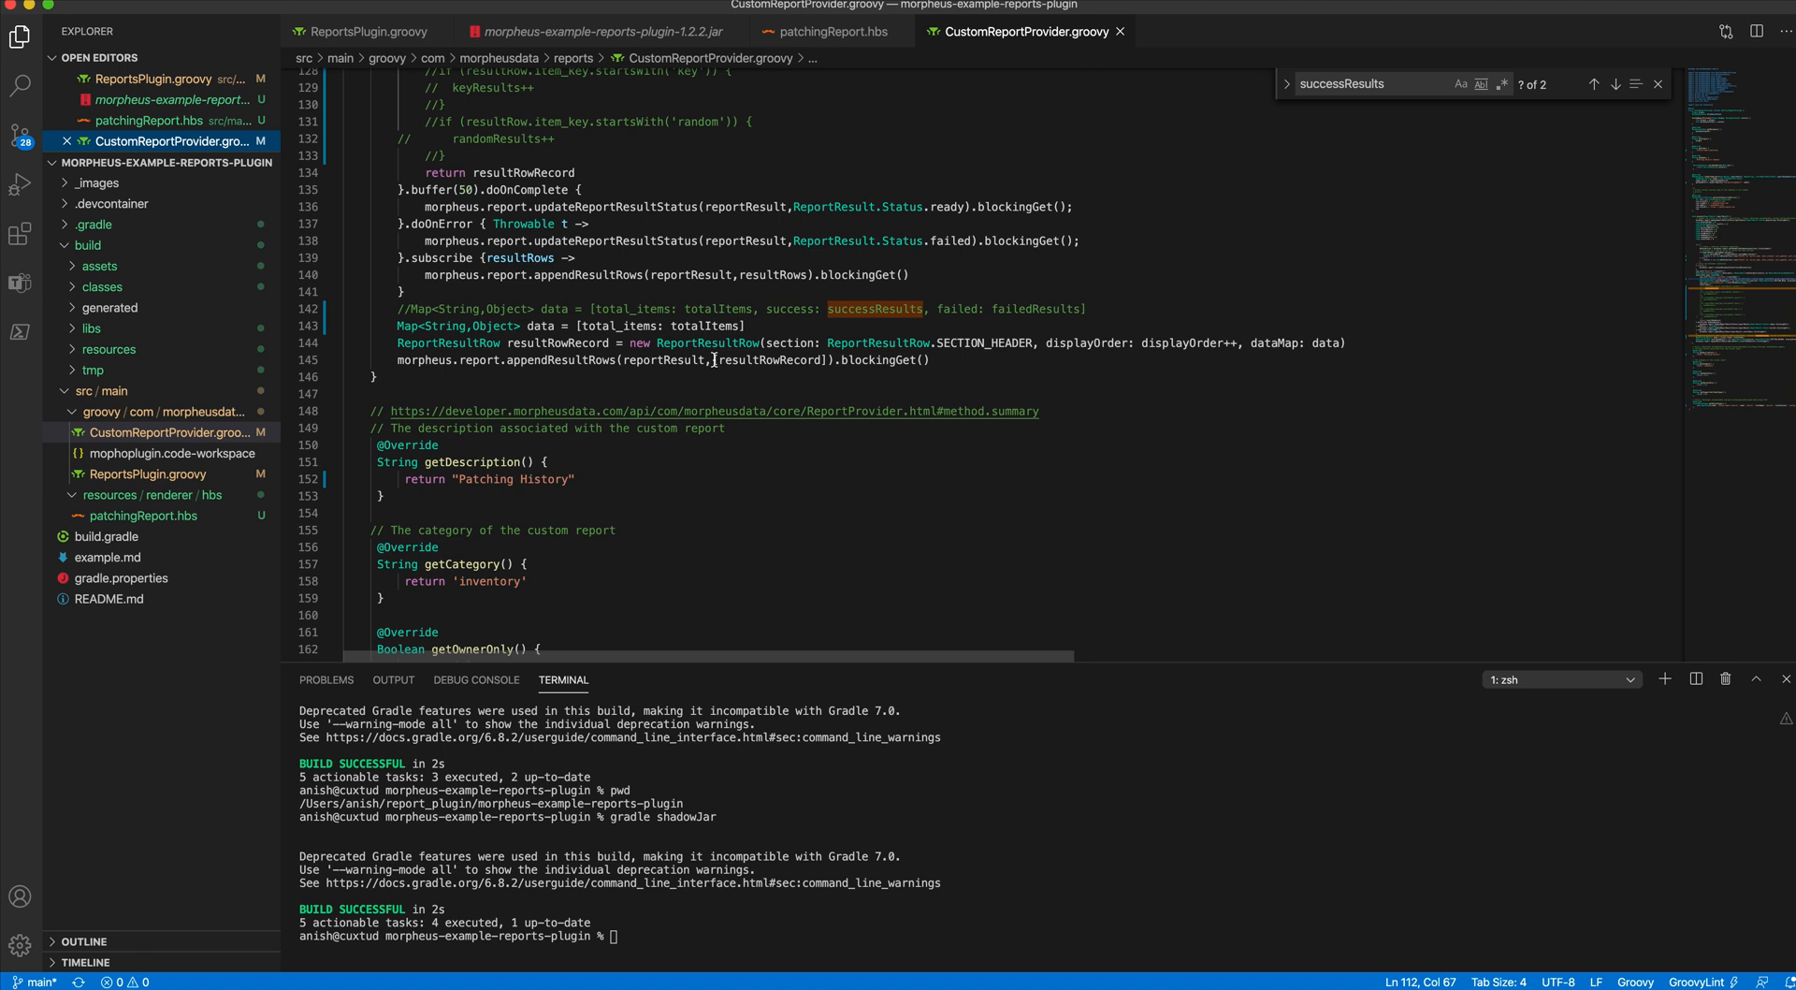
scroll(715, 359, down, 9)
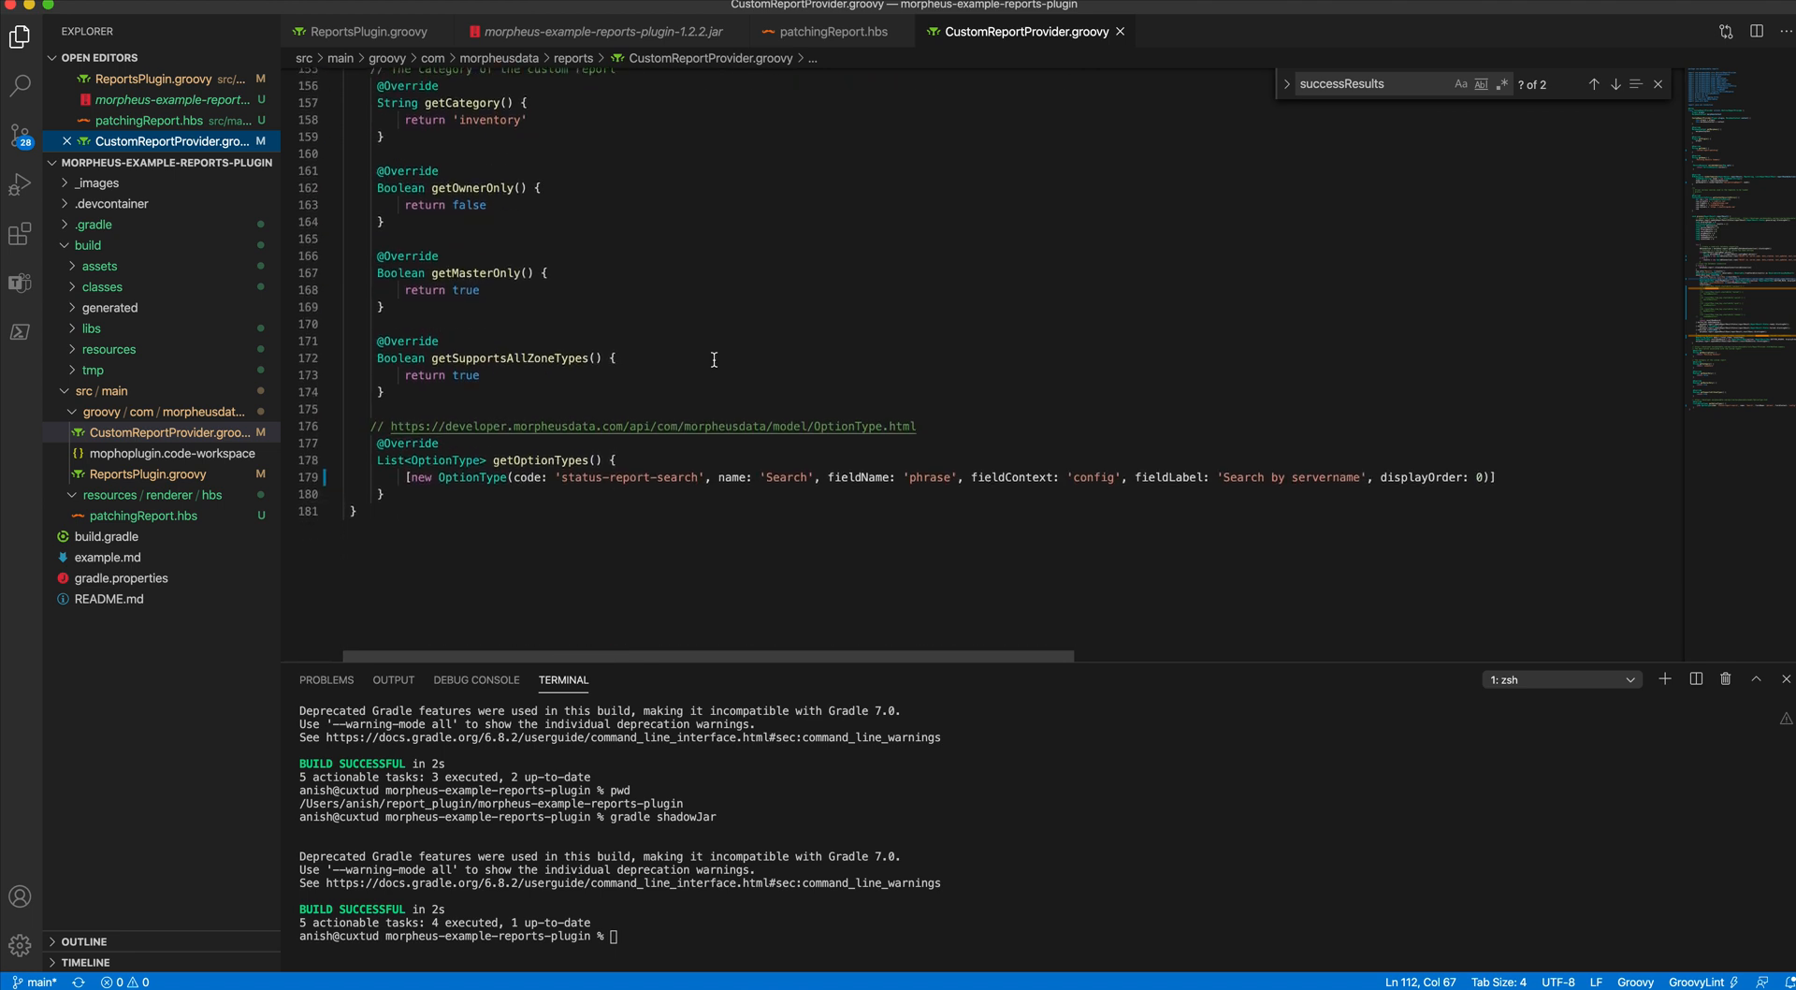
- Open the patchingReport.hbs template to view the Patching Results table layout
click(173, 122)
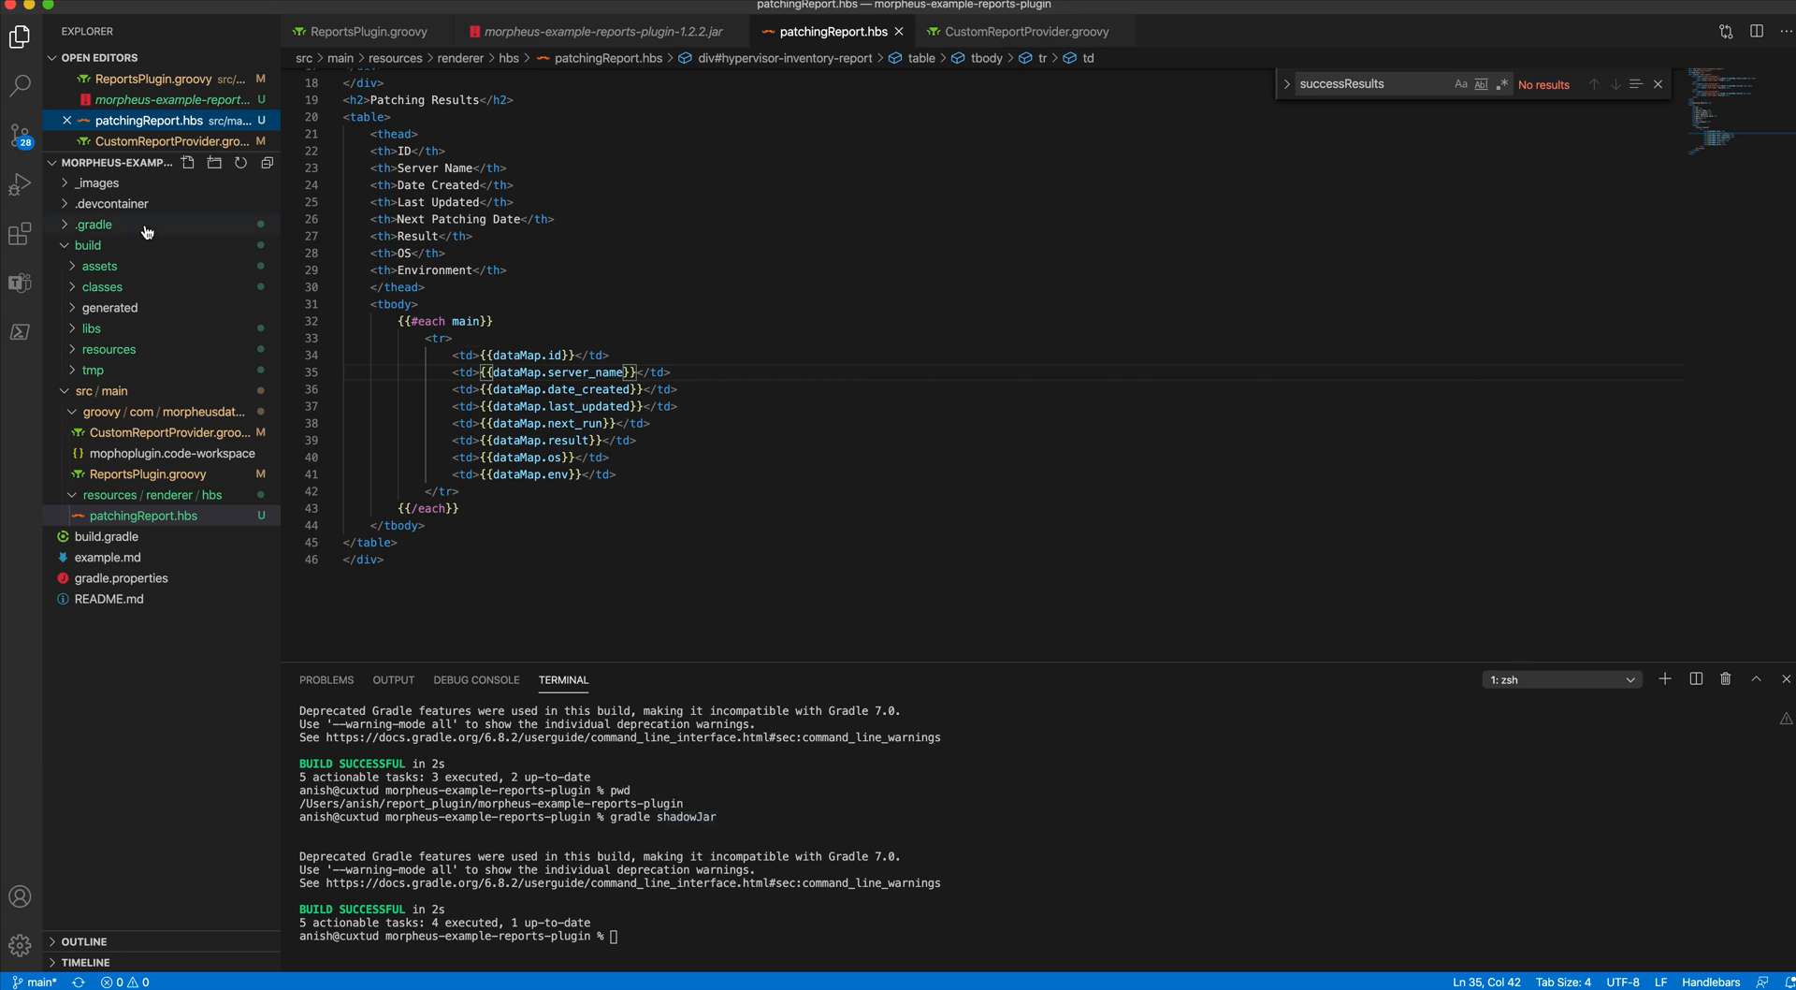
- Reveal the built plugin file in the libs folder, and switch to Morpheus in the browser to view the uploaded plugins under Integrations
click(93, 329)
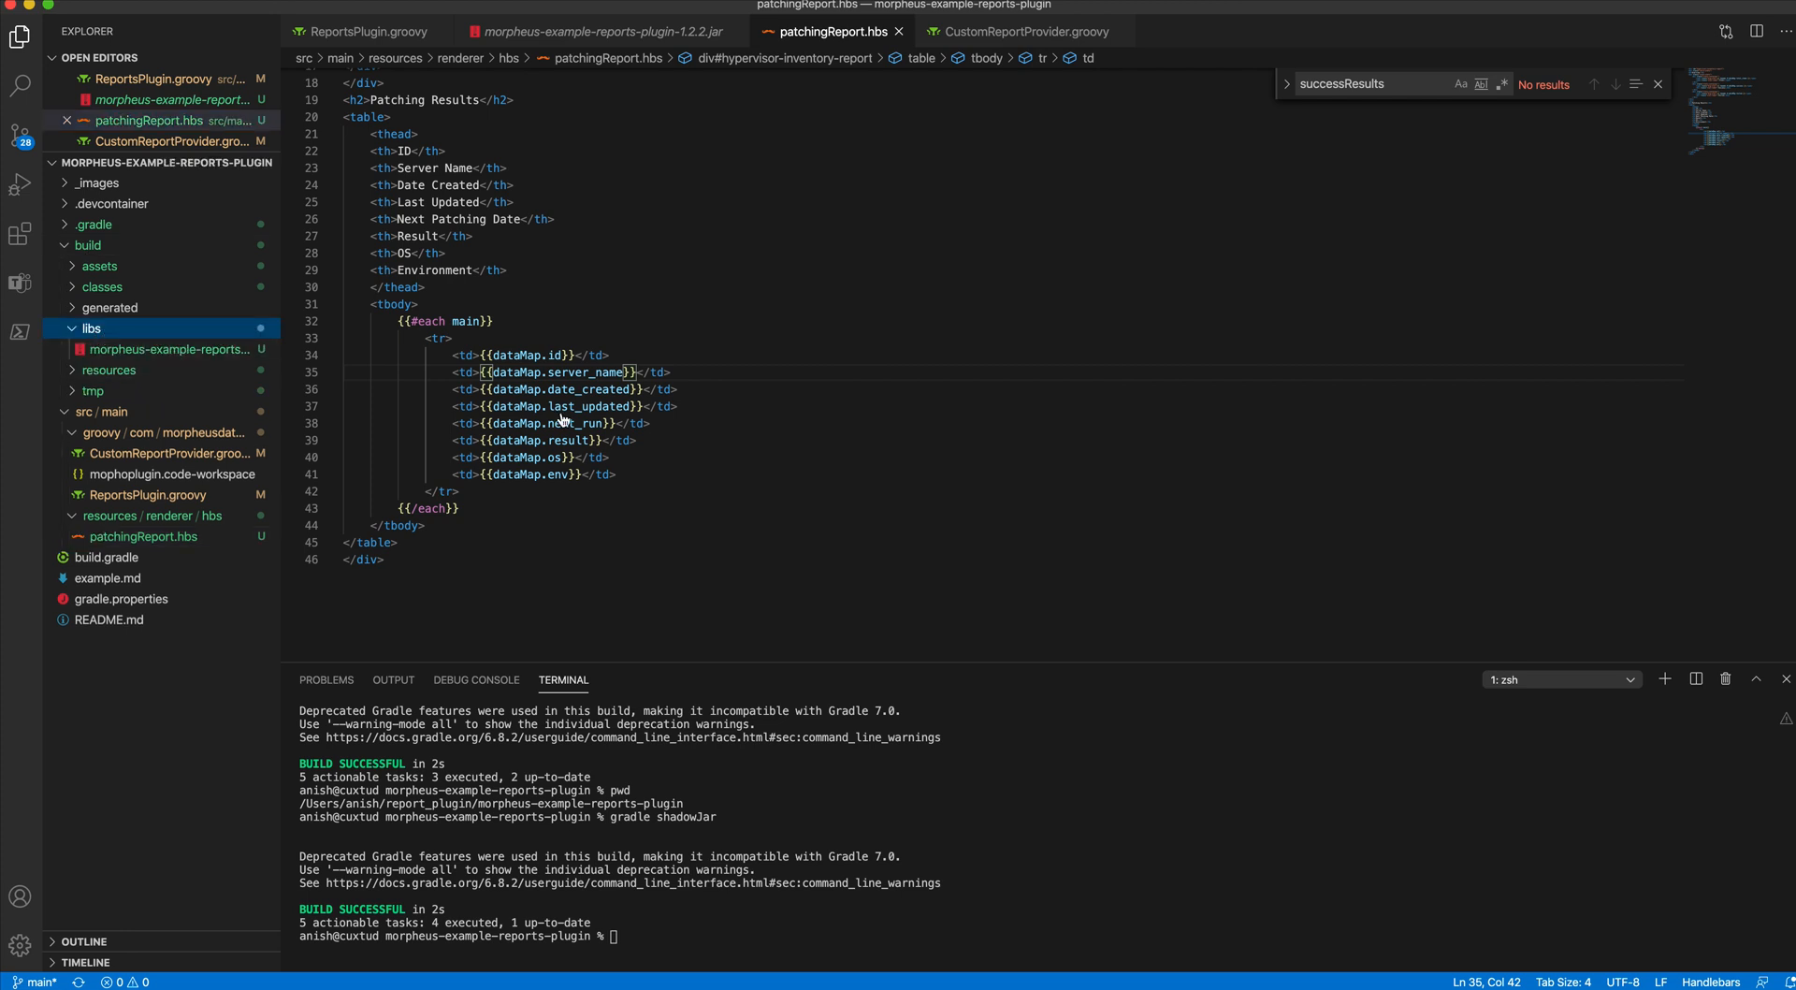
key(super+Tab)
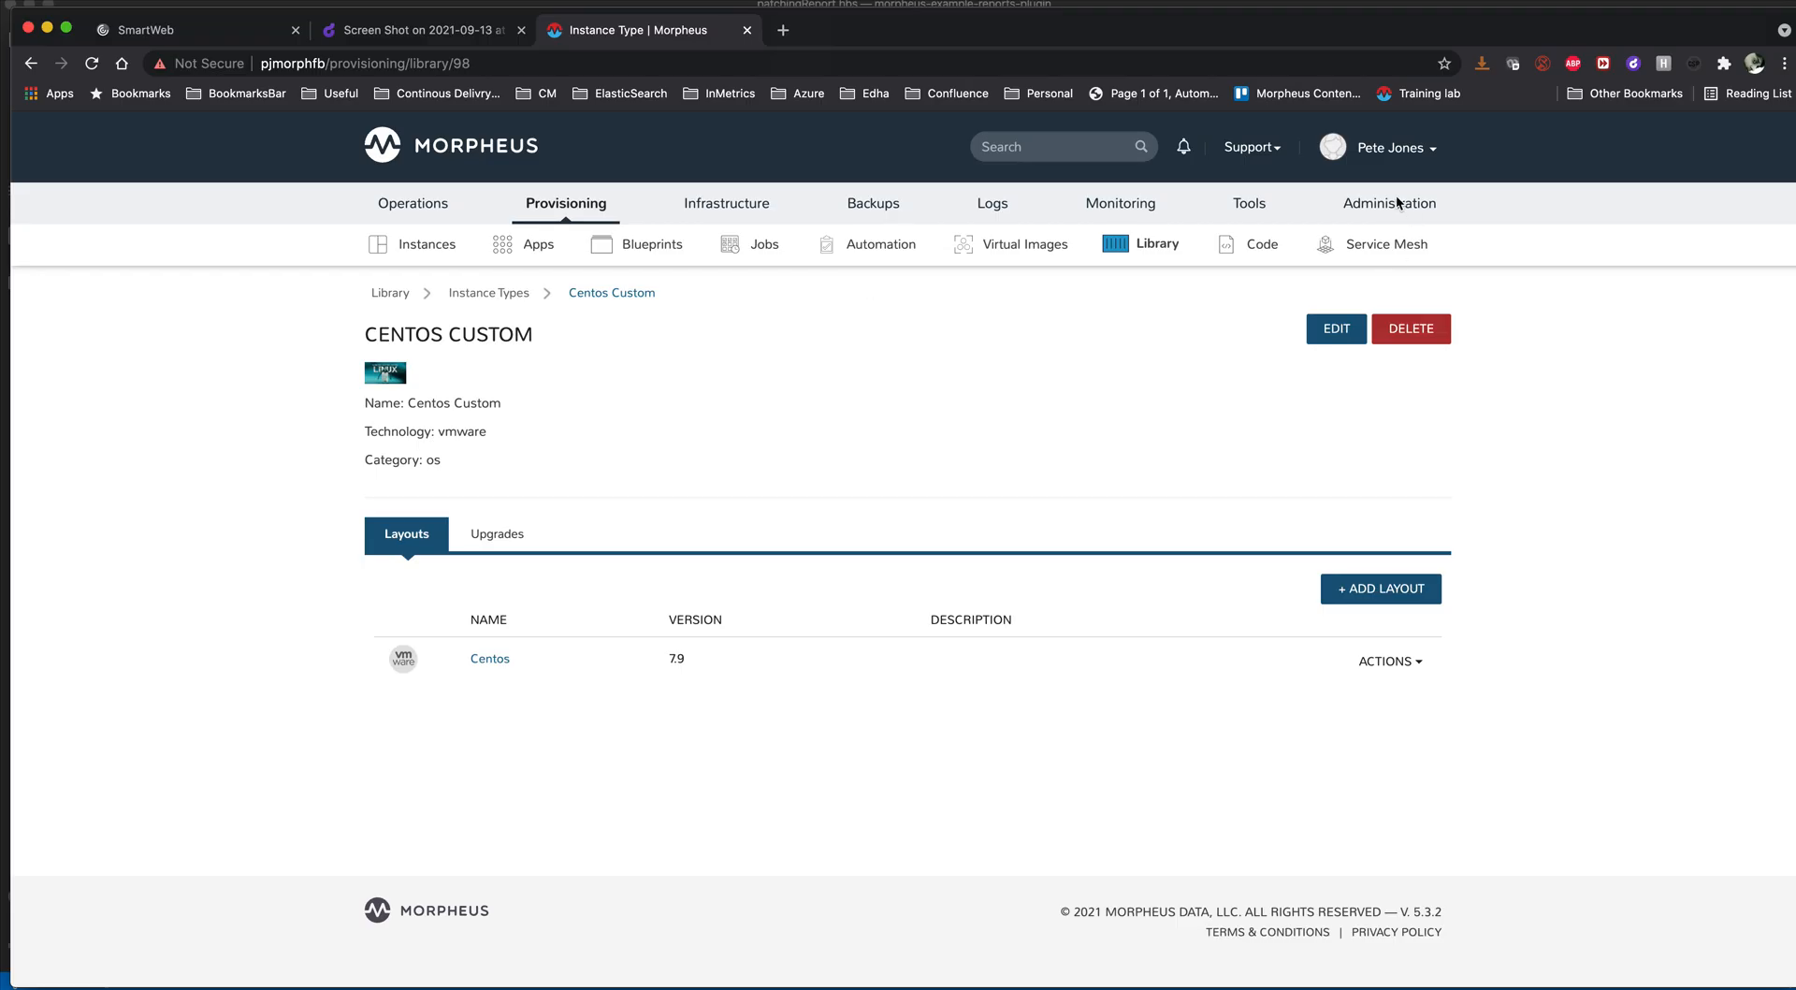
mouse_move(1403, 217)
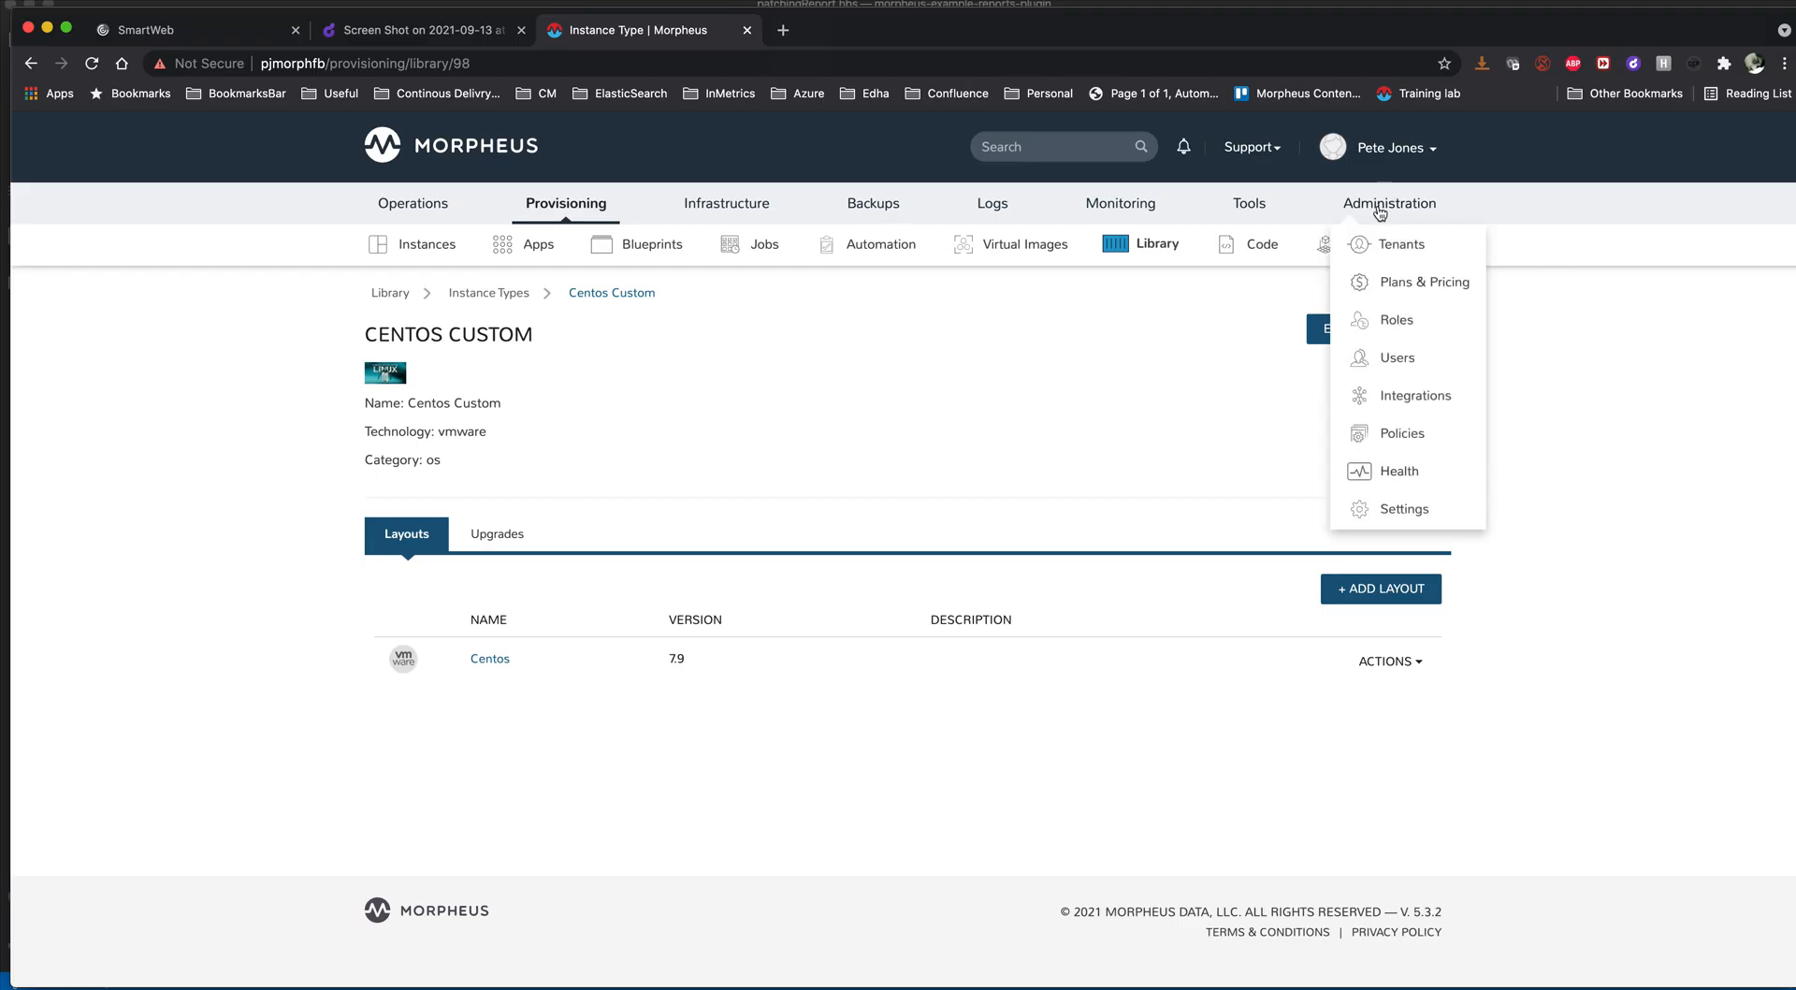
click(1387, 404)
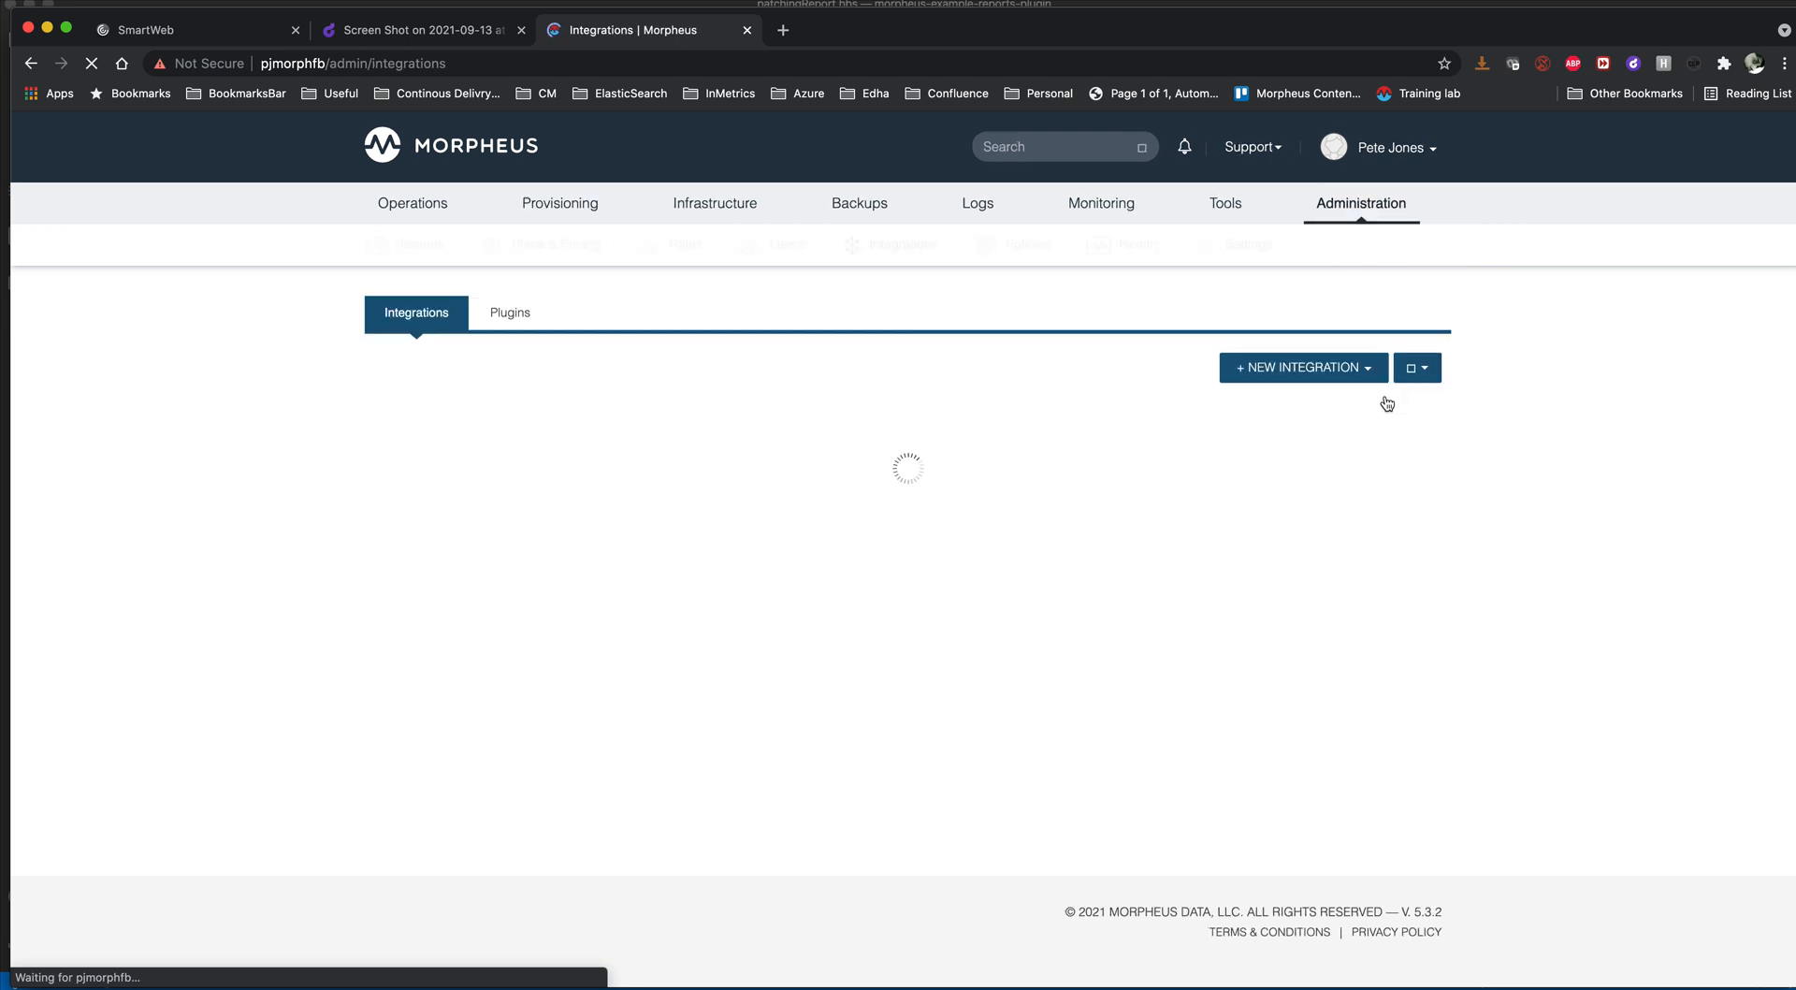
click(513, 316)
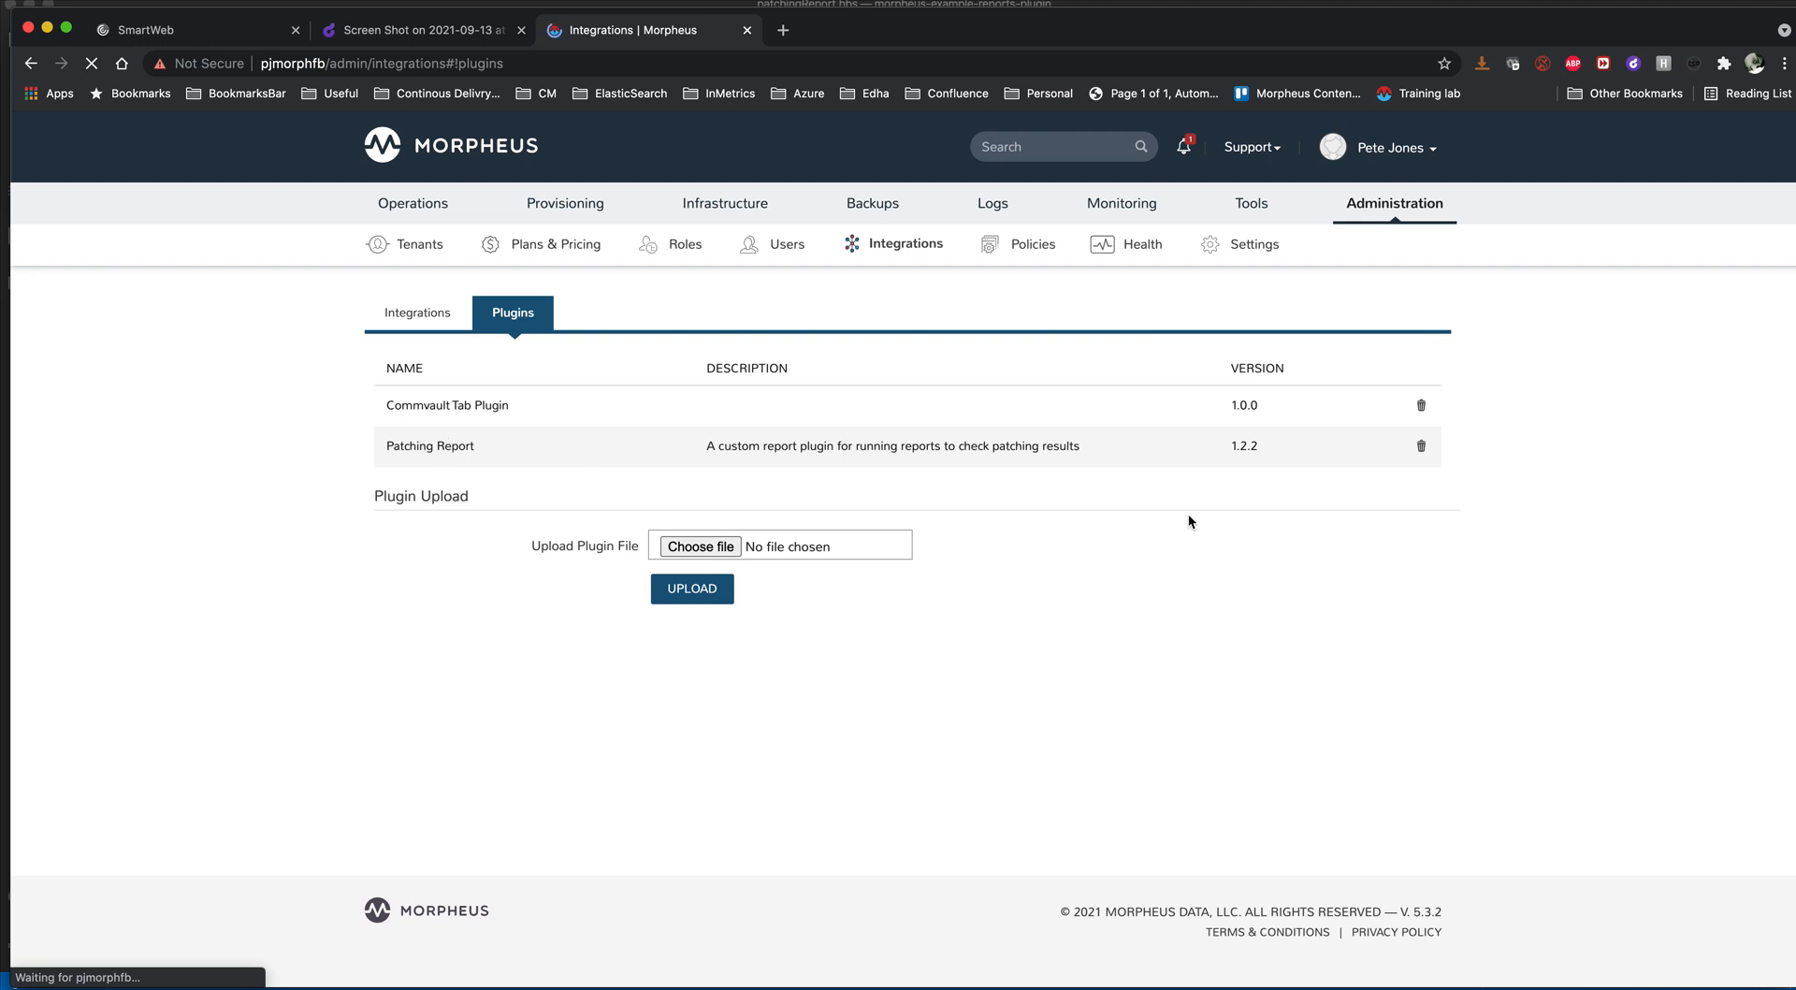
- Open the Morpheus Reports page, and switch to the code editor to review the description and category methods in CustomReportProvider.groovy
mouse_move(413, 203)
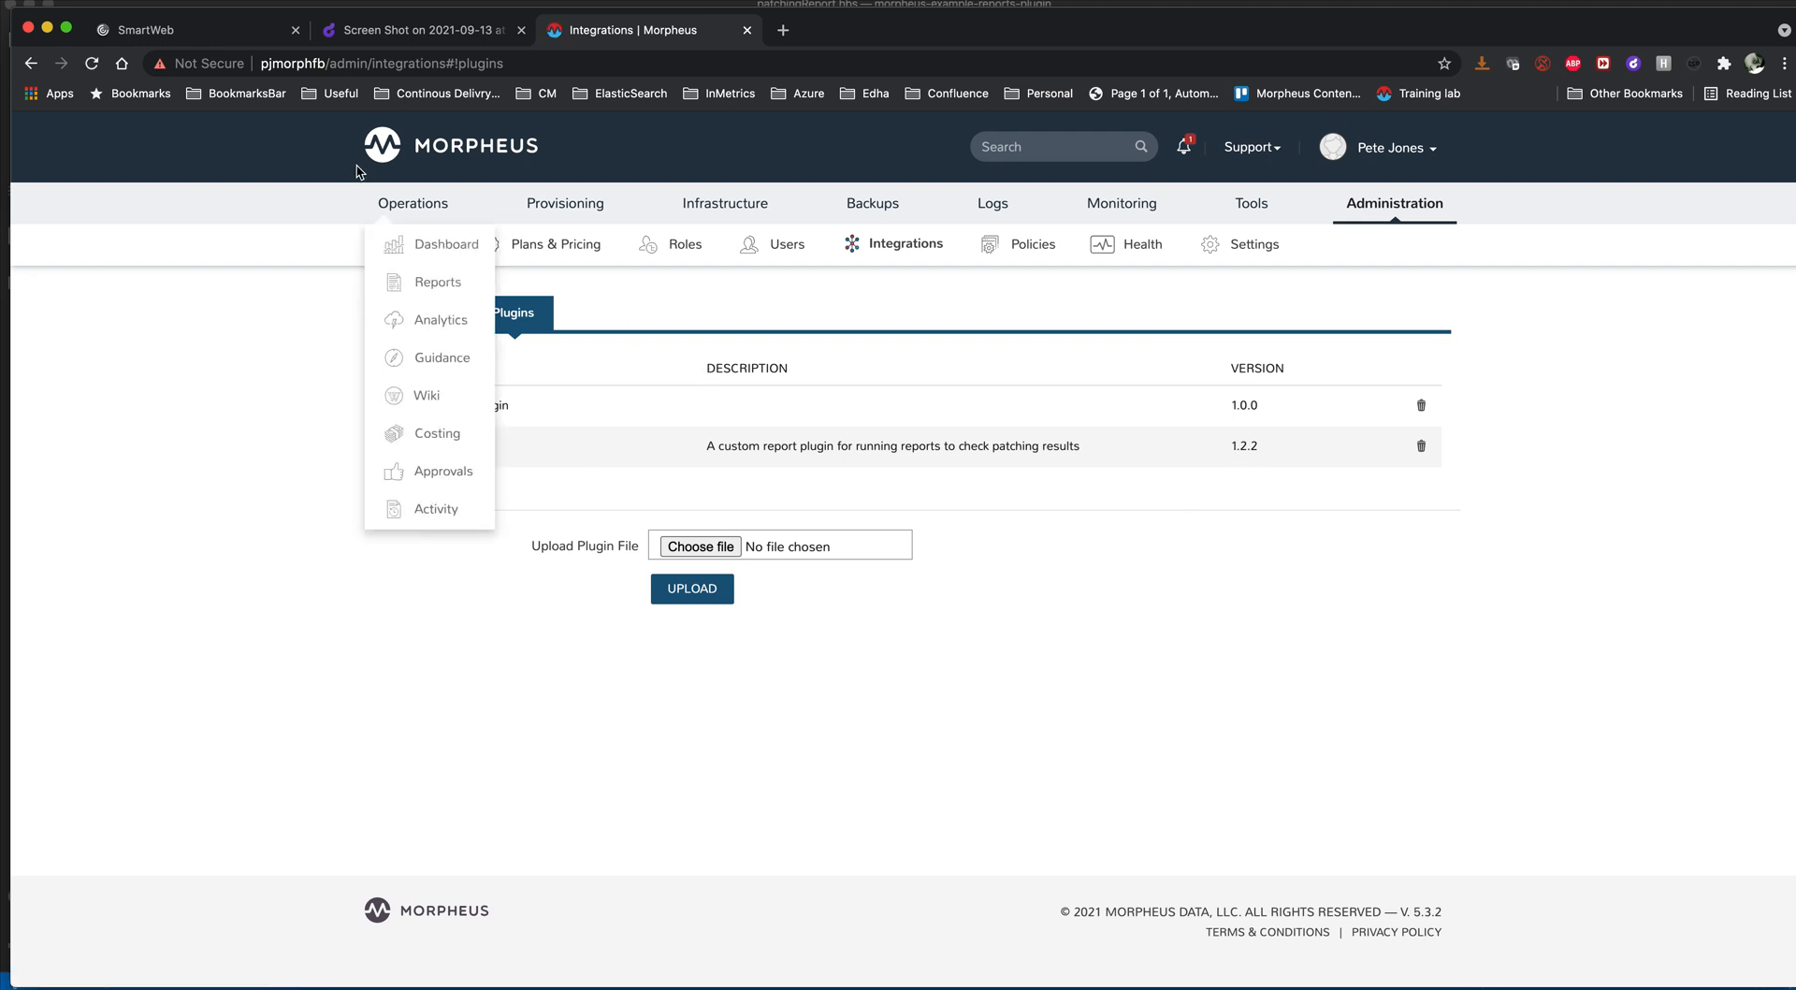
click(416, 283)
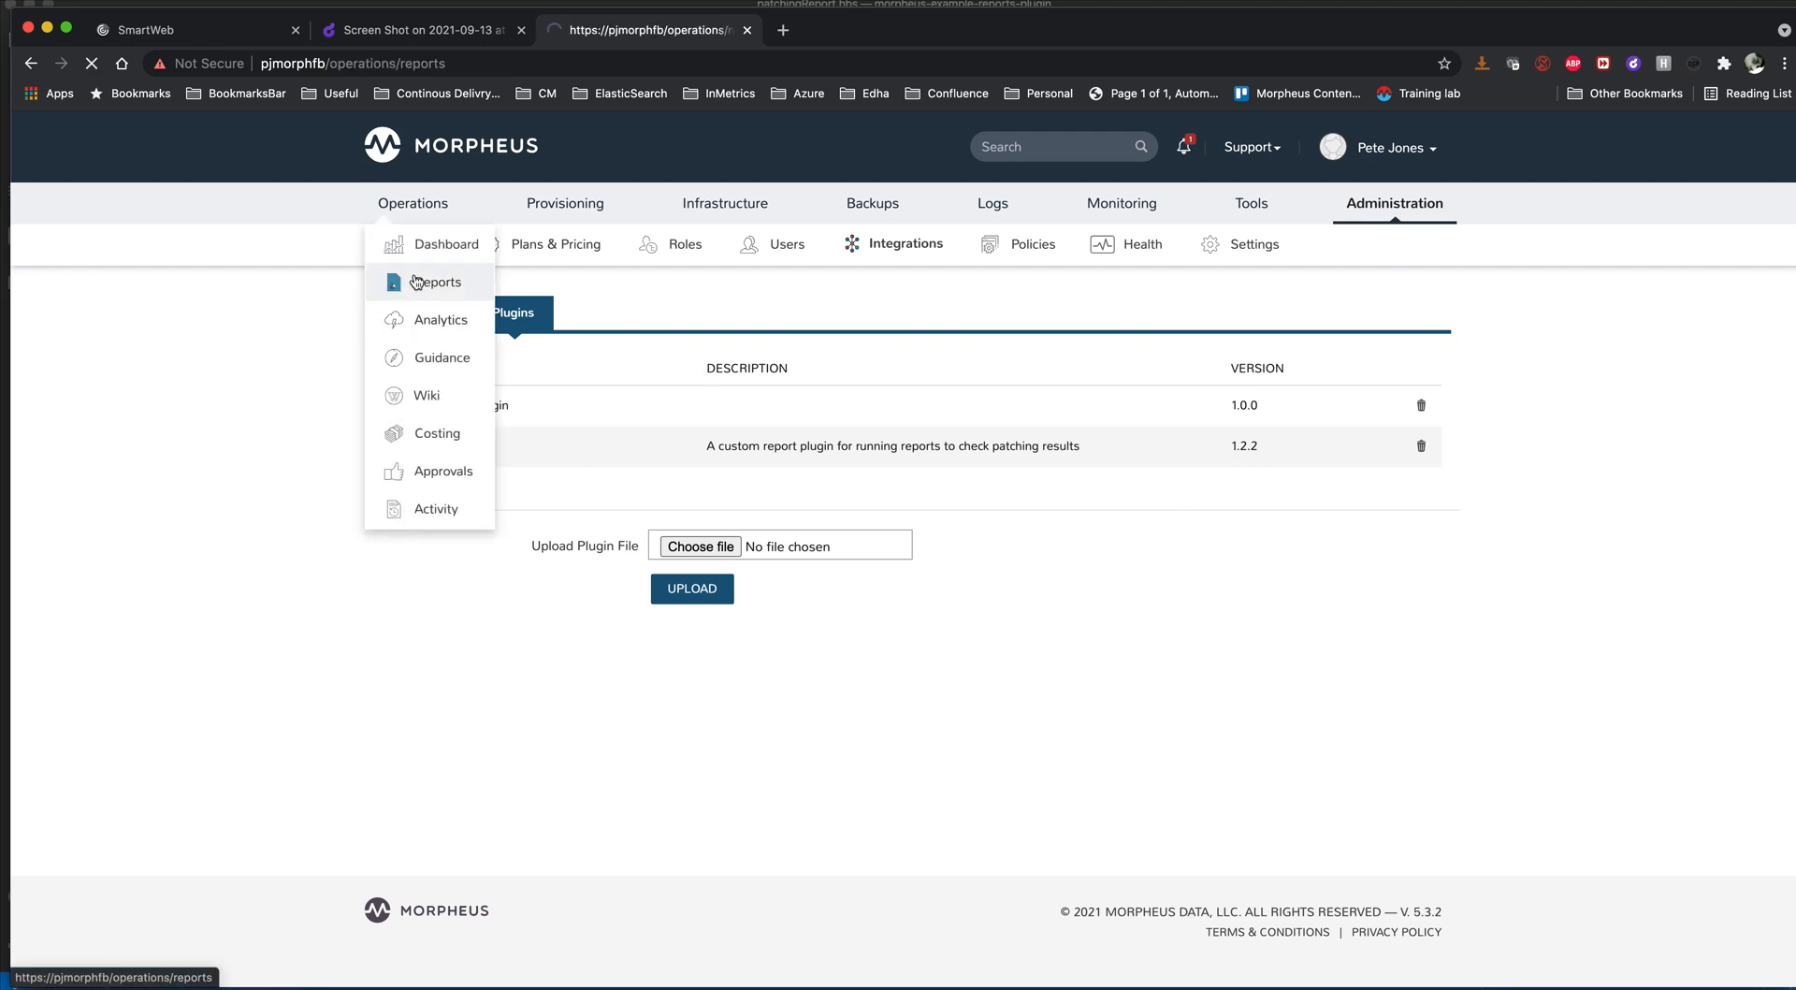
key(super+Tab)
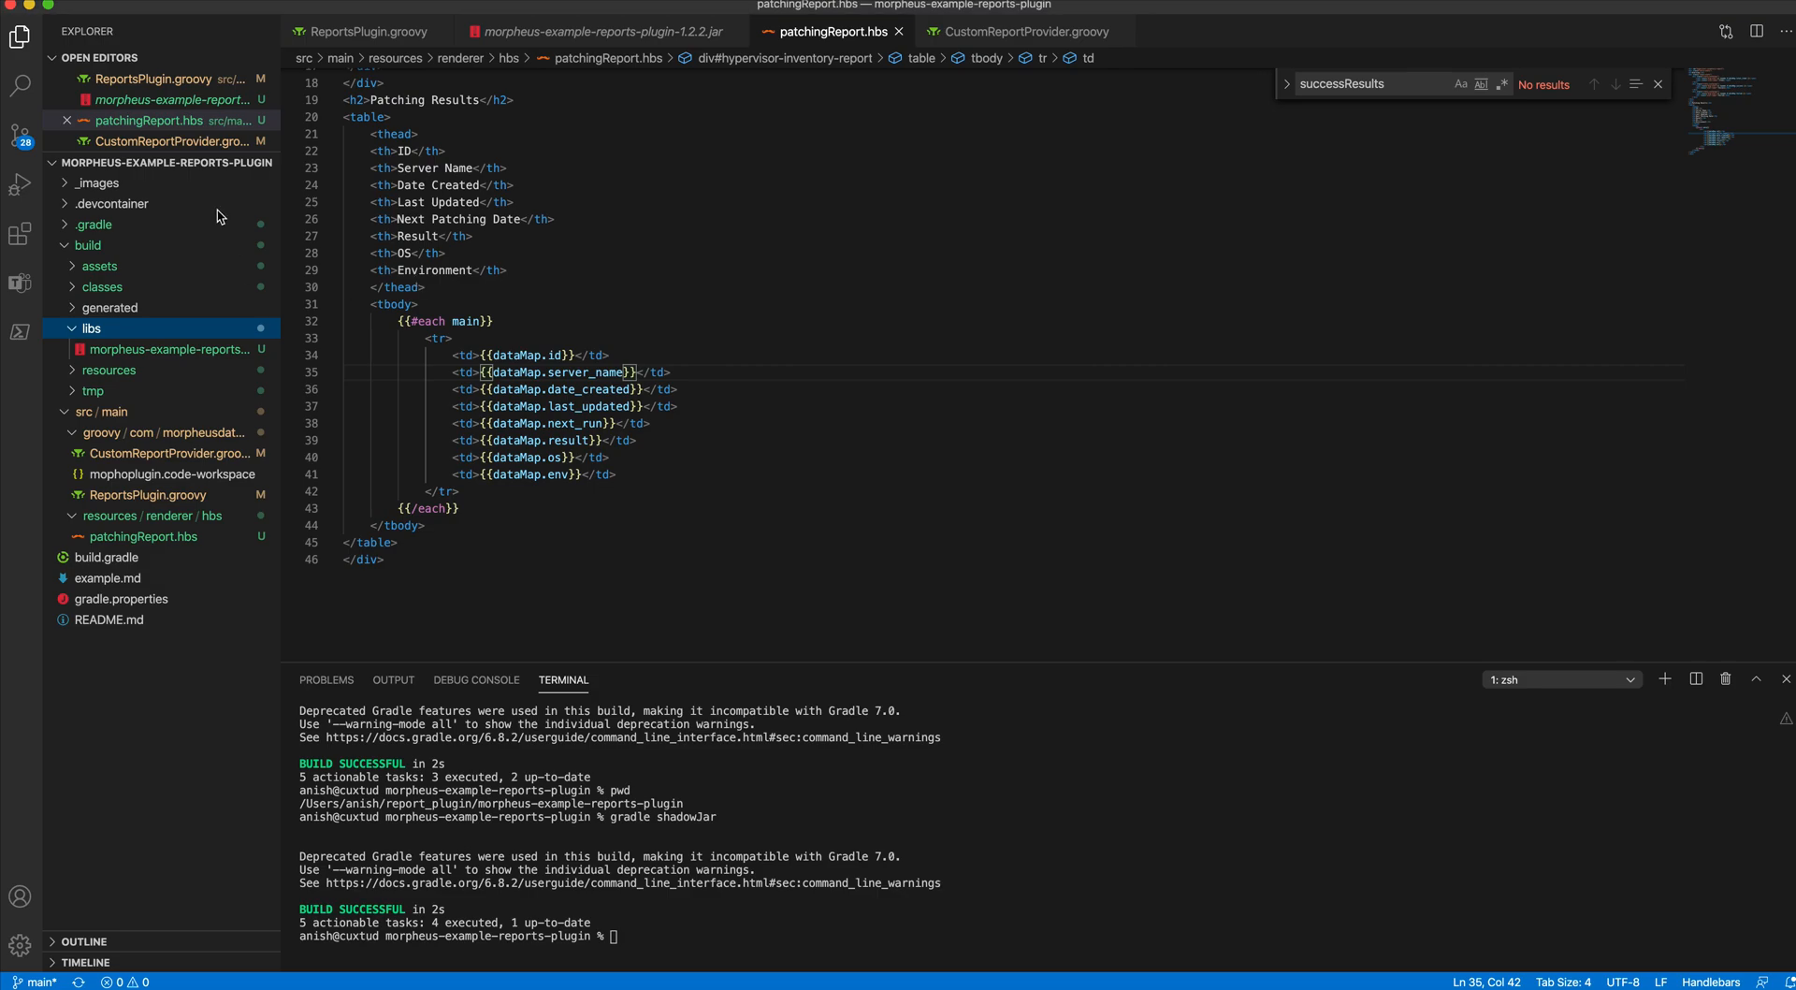
click(192, 140)
scroll(519, 269, up, 20)
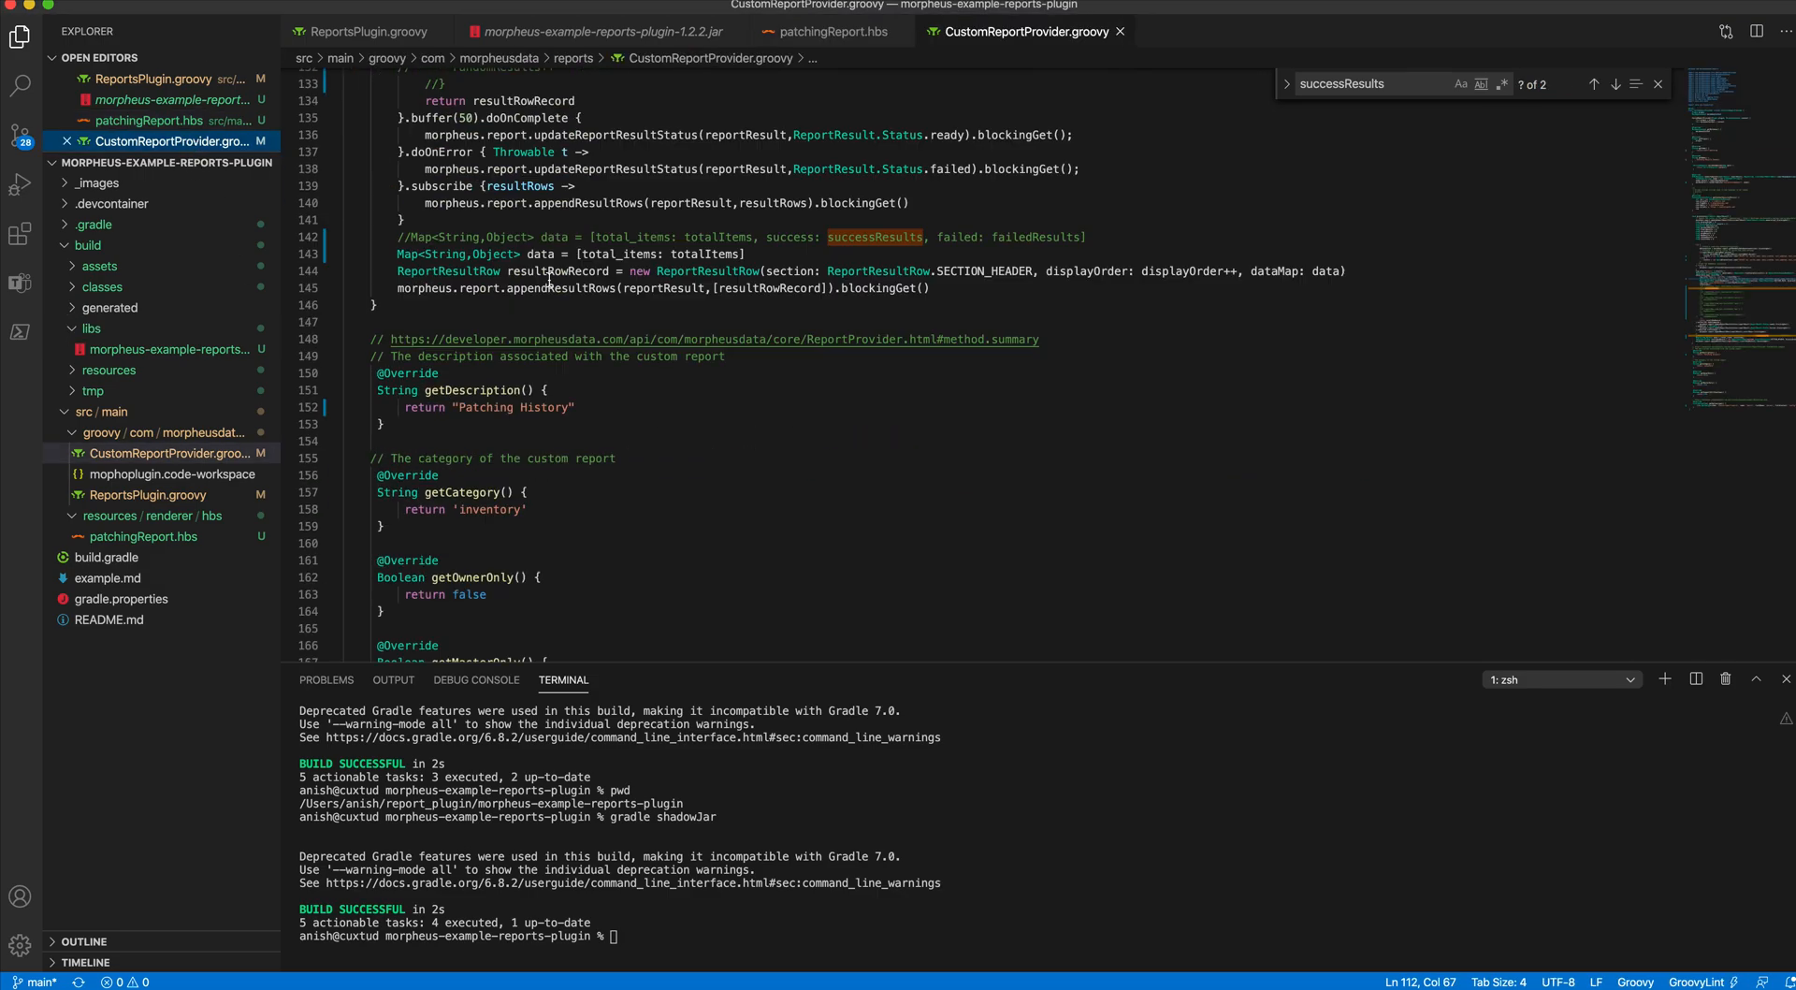
scroll(550, 280, down, 20)
scroll(549, 281, down, 3)
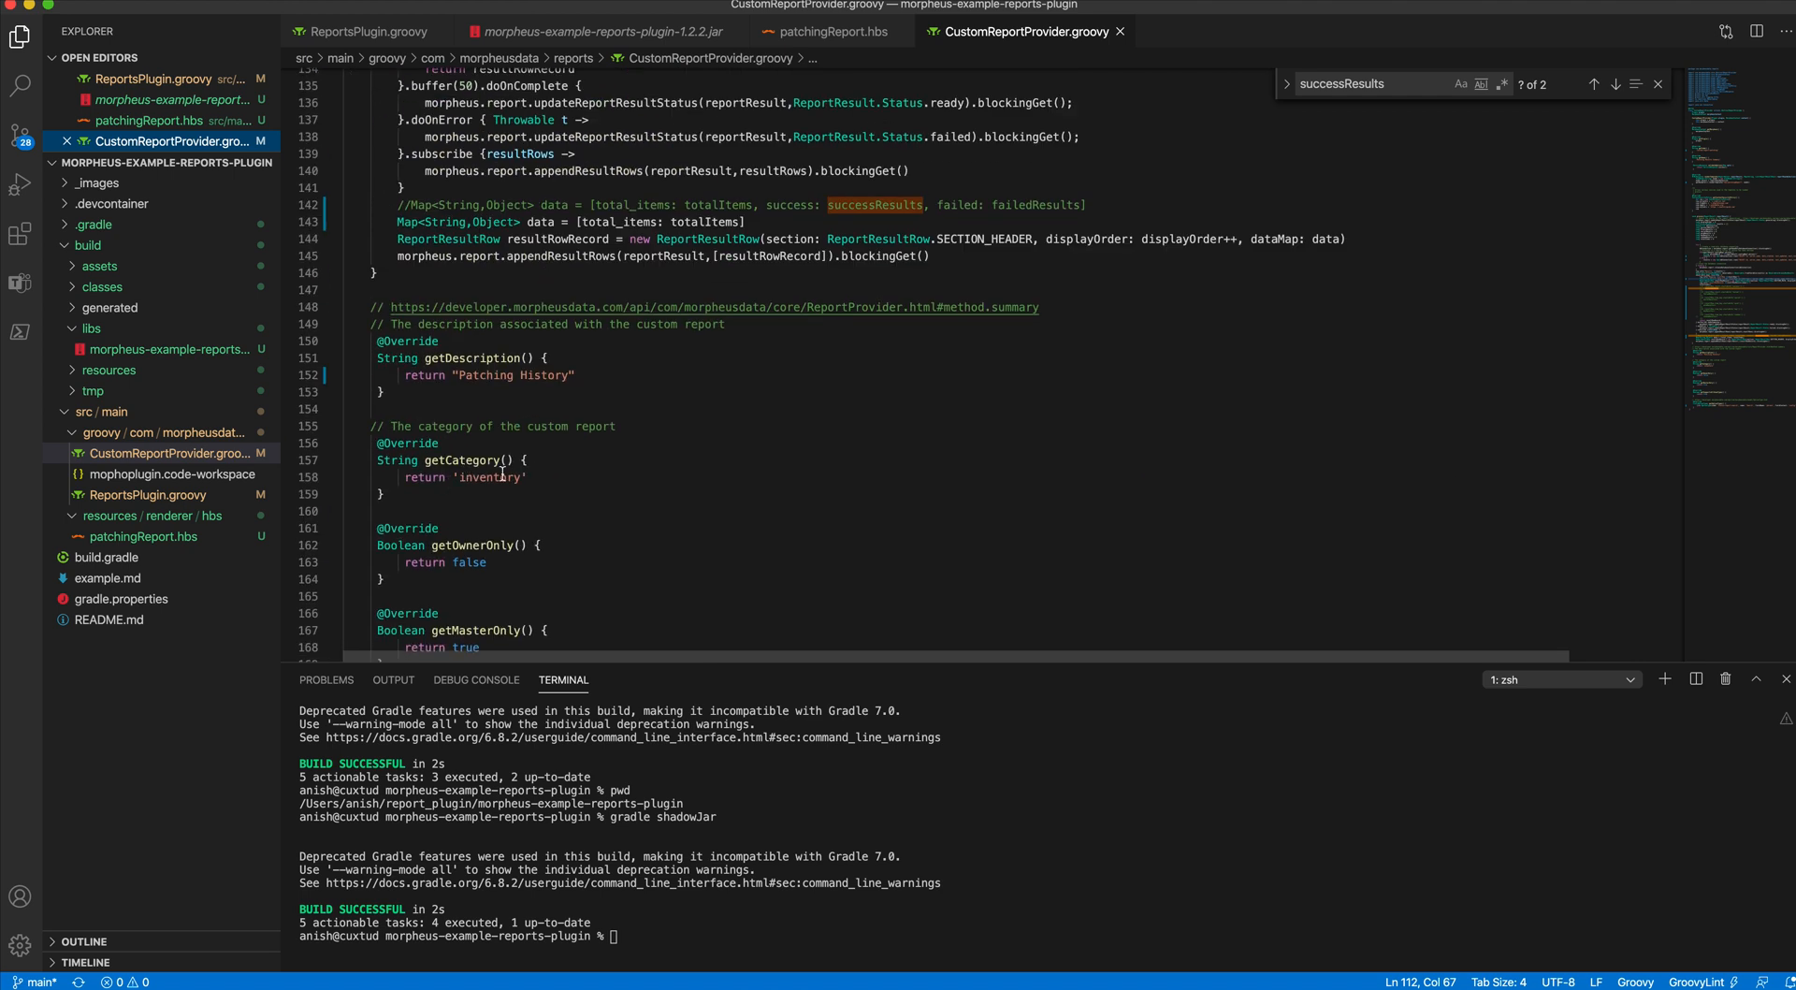
scroll(551, 490, down, 2)
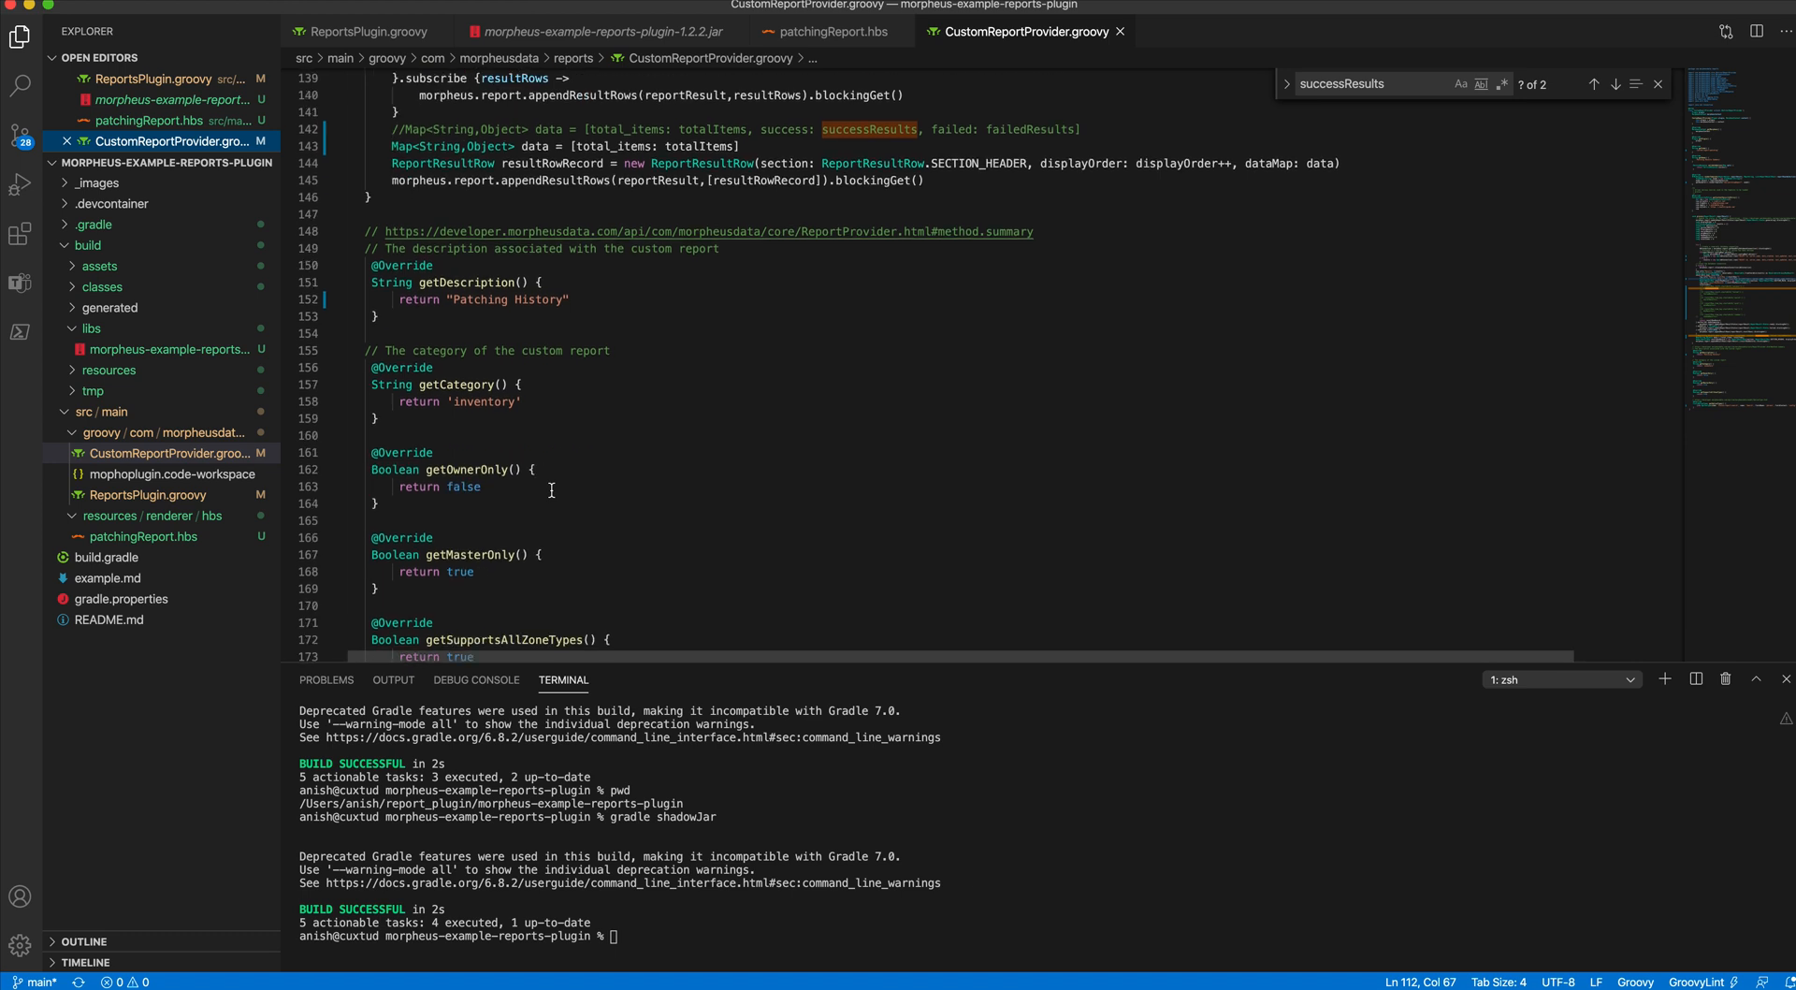
scroll(551, 490, up, 5)
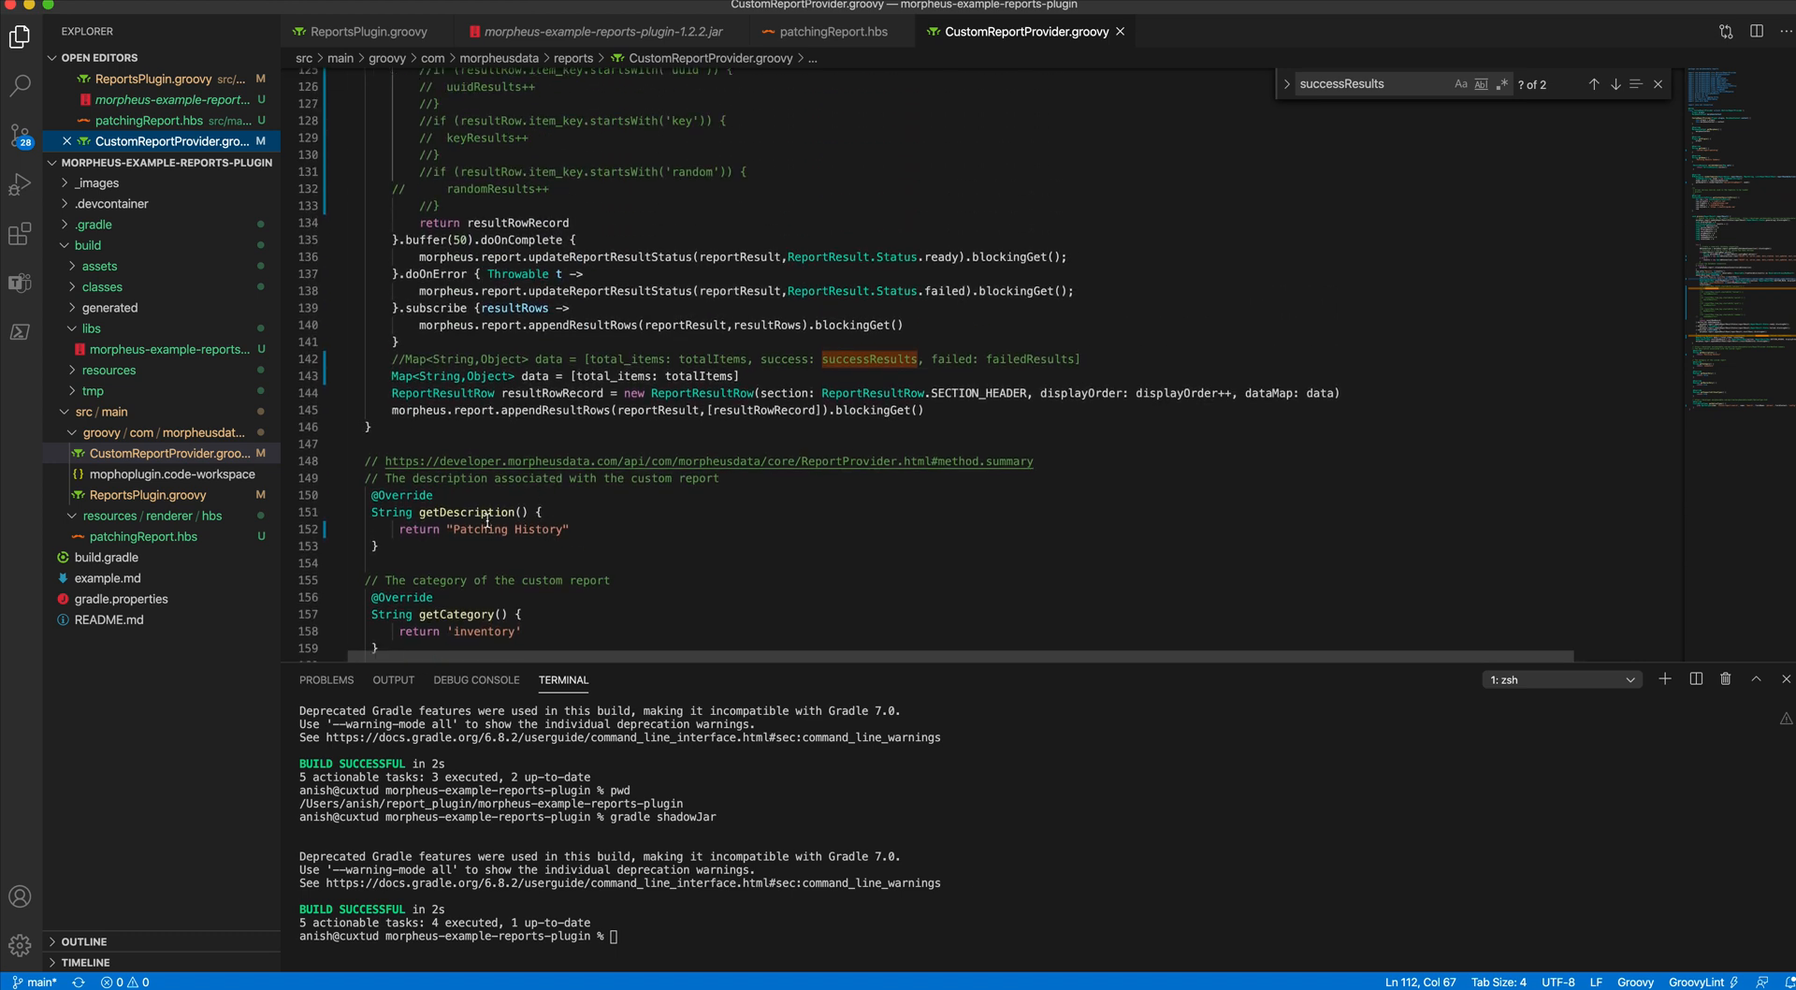
- Back in Morpheus, filter the report types by Inventory and open the Patching Results Summary result from Sep 13, 2021 17:43:21
key(super+Tab)
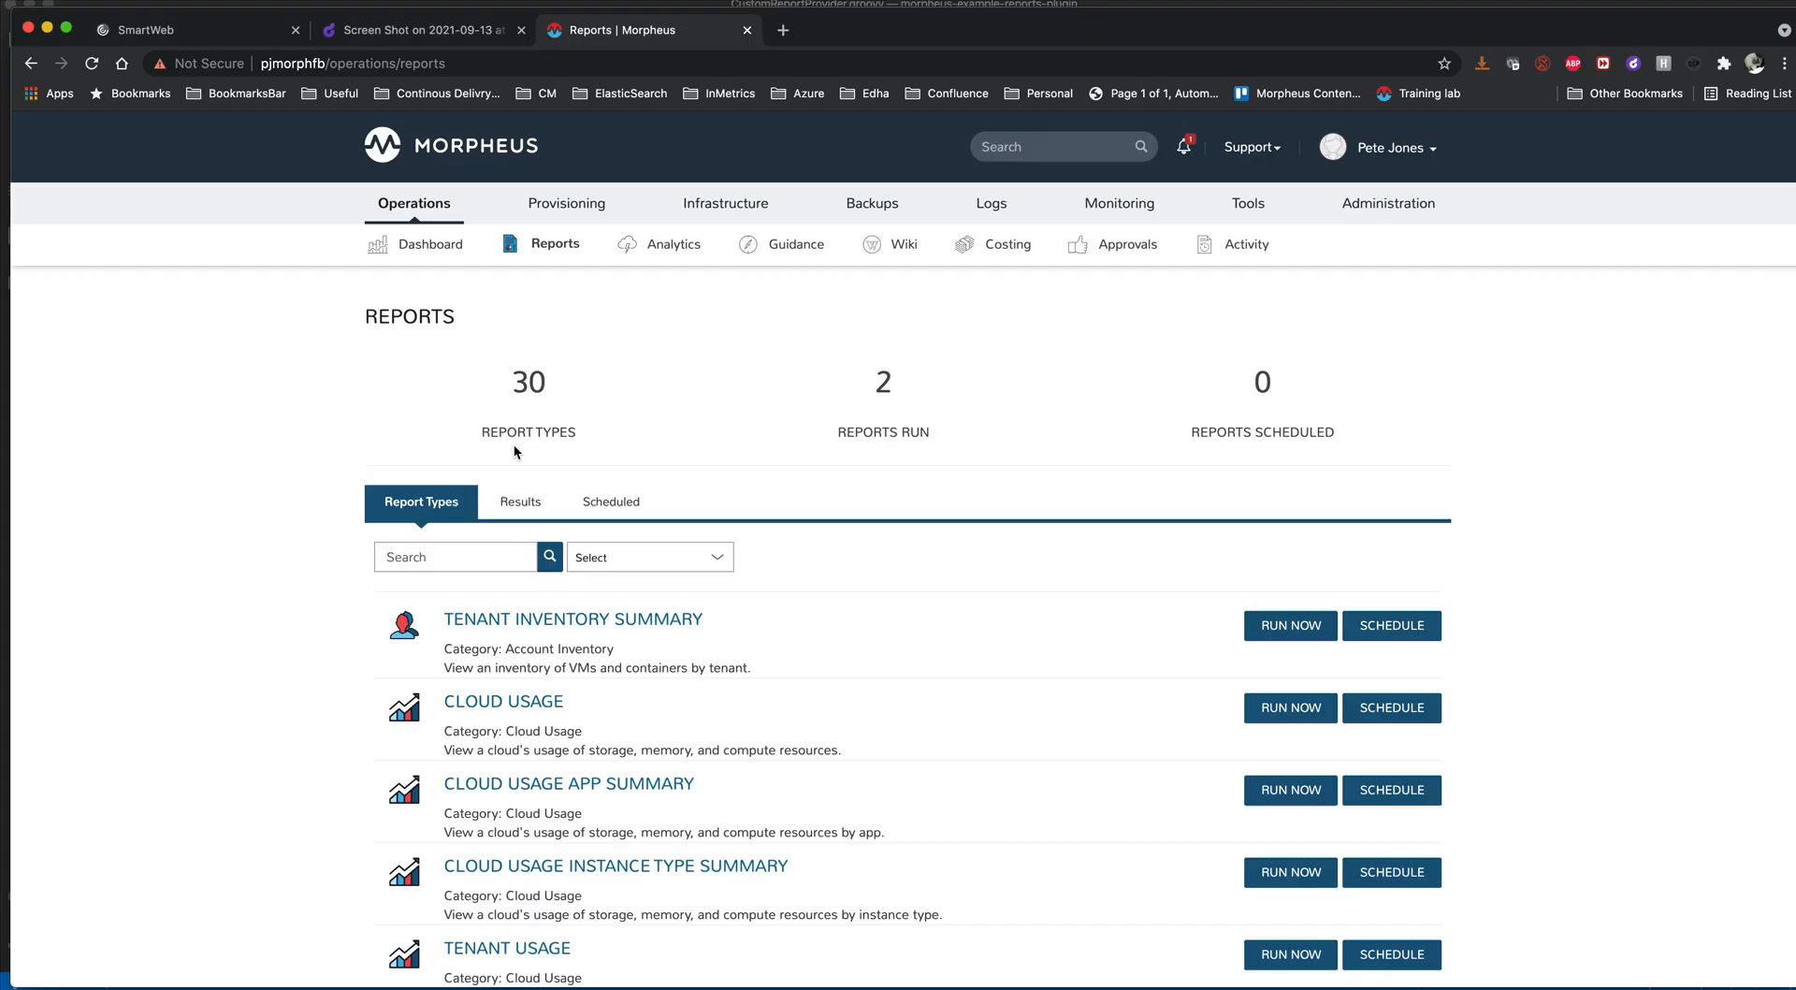
click(615, 561)
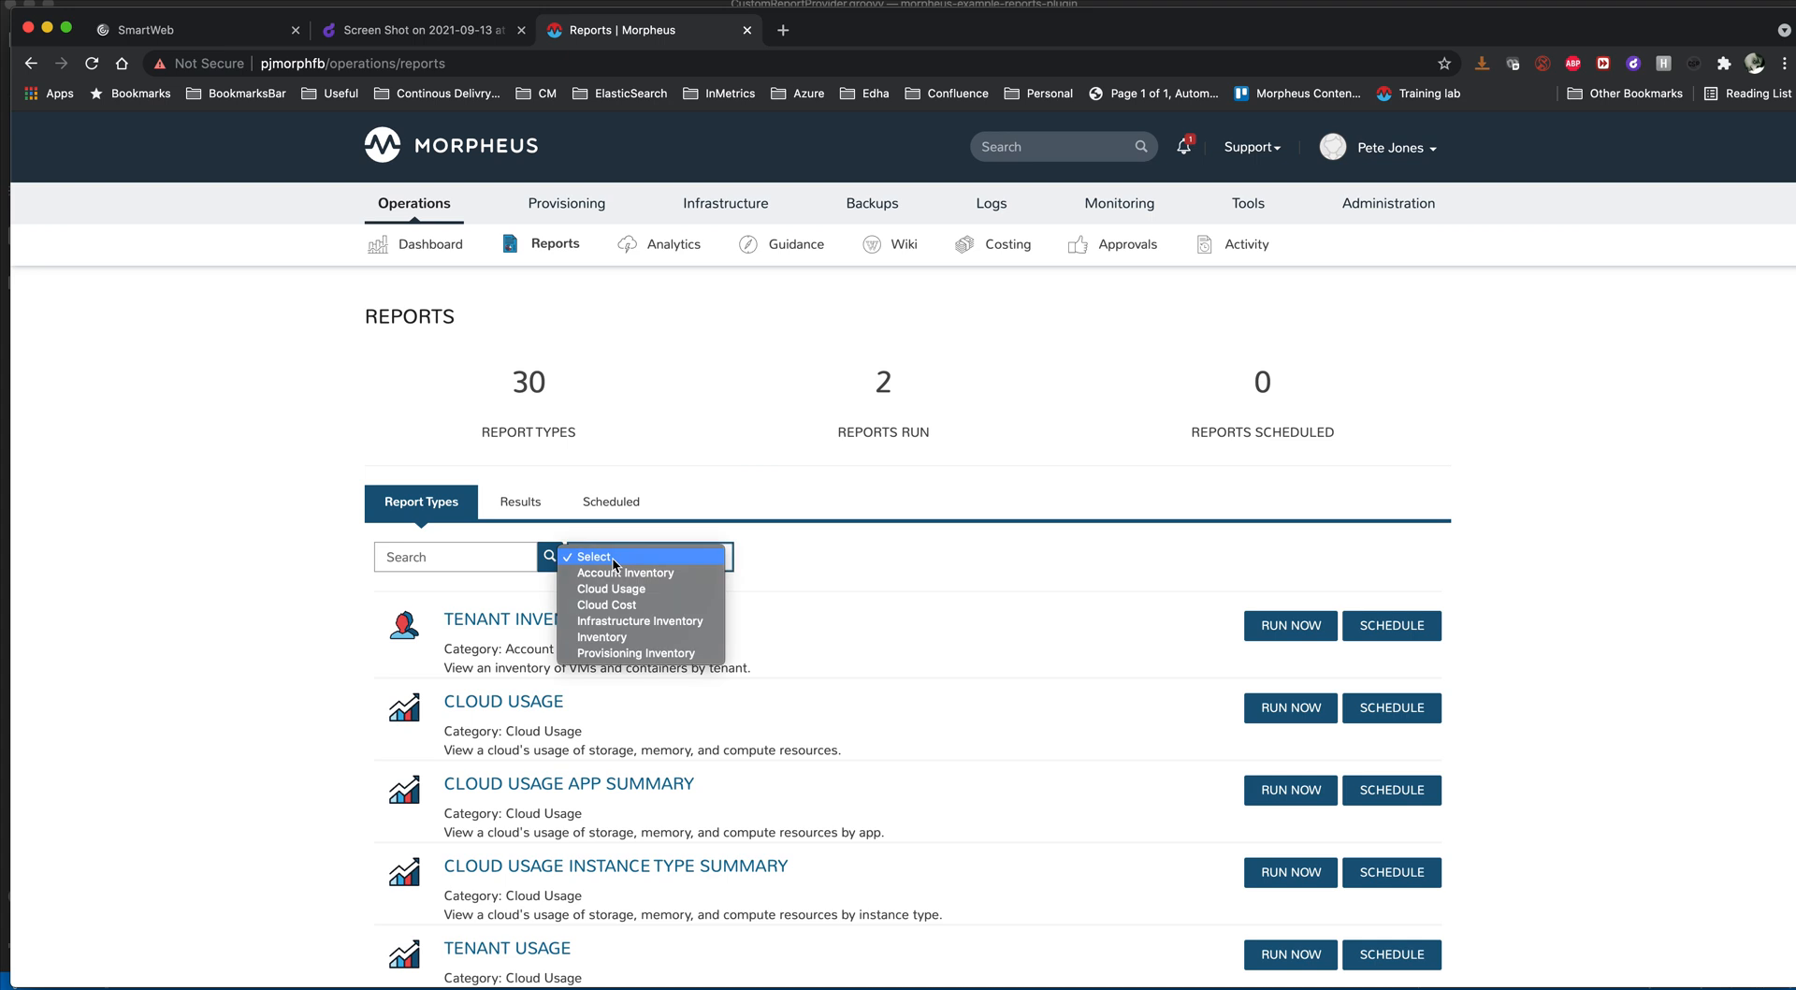
click(607, 641)
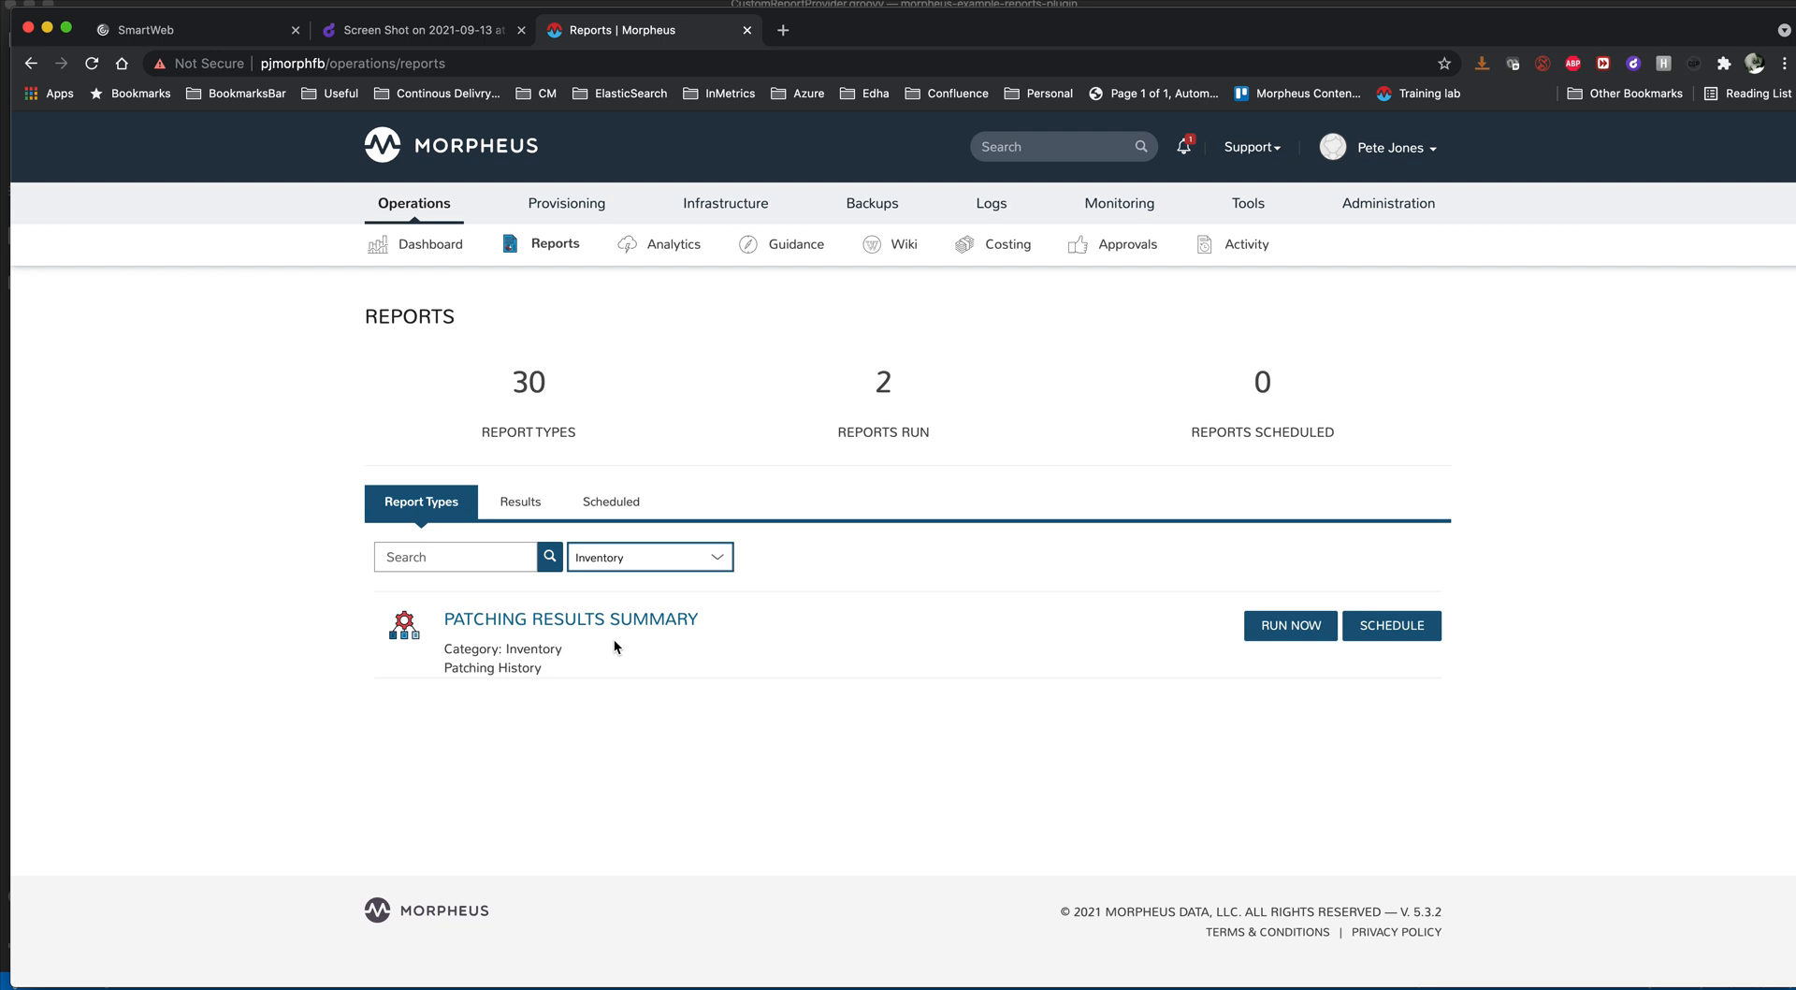
click(596, 622)
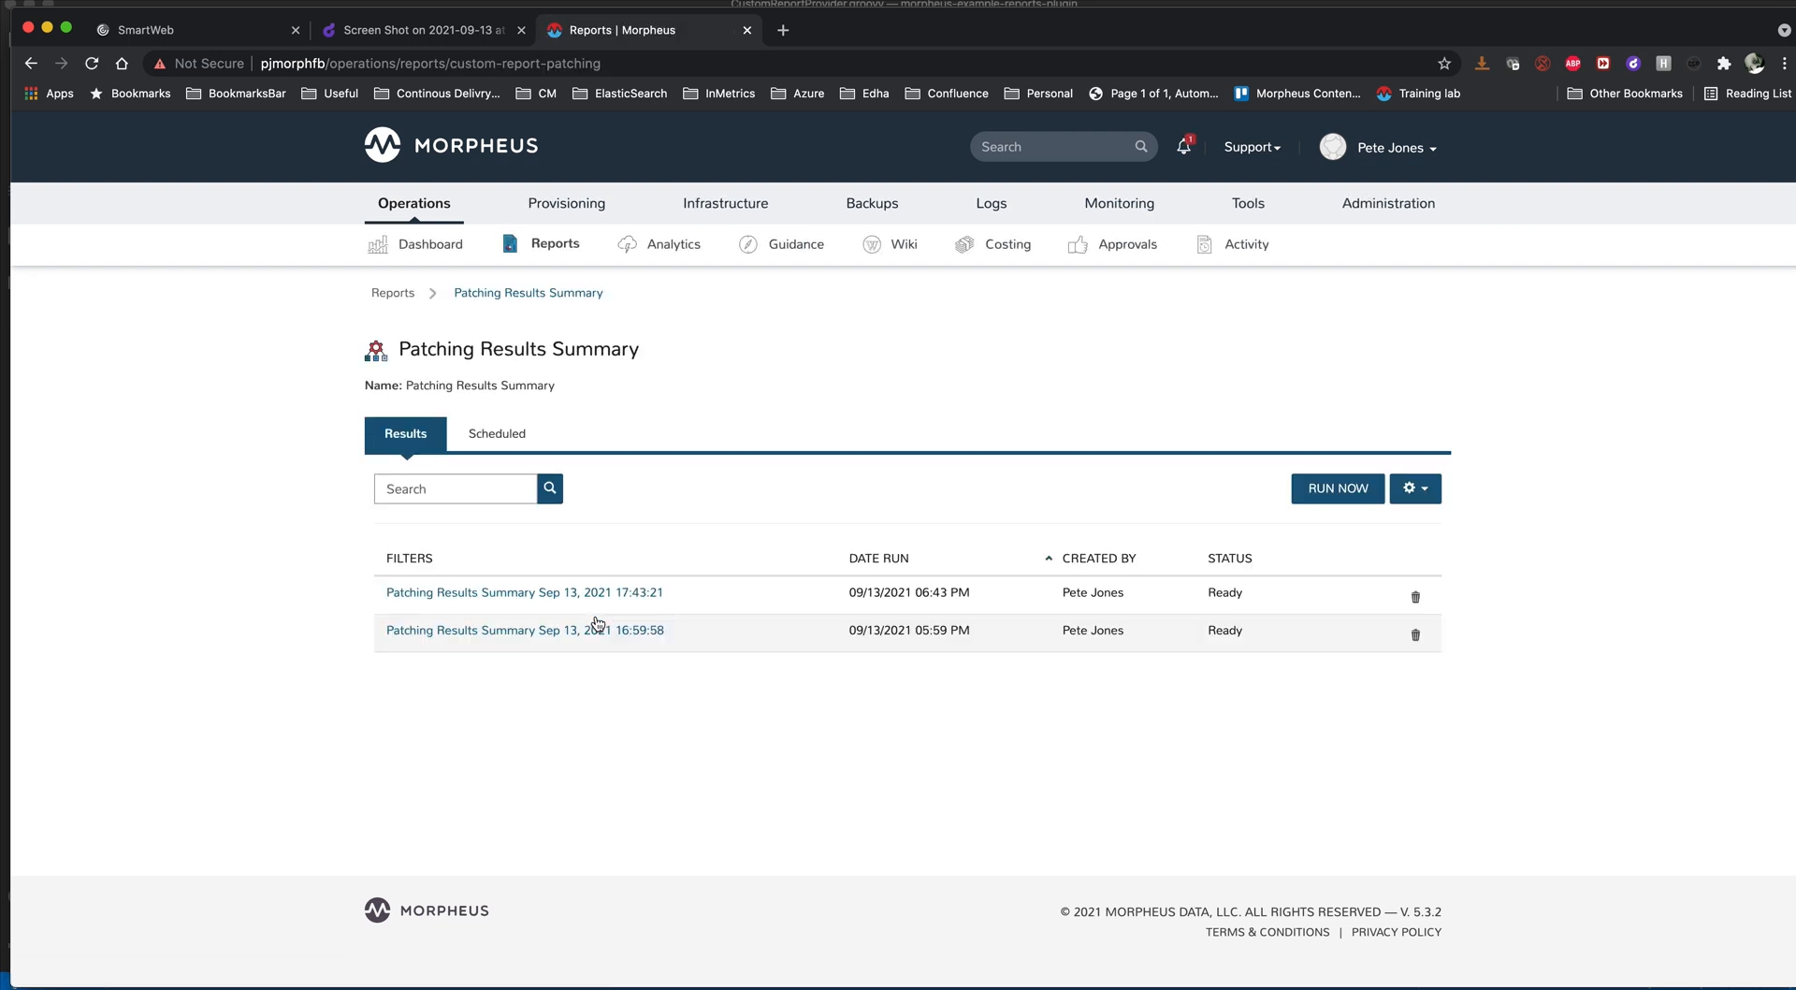
click(475, 602)
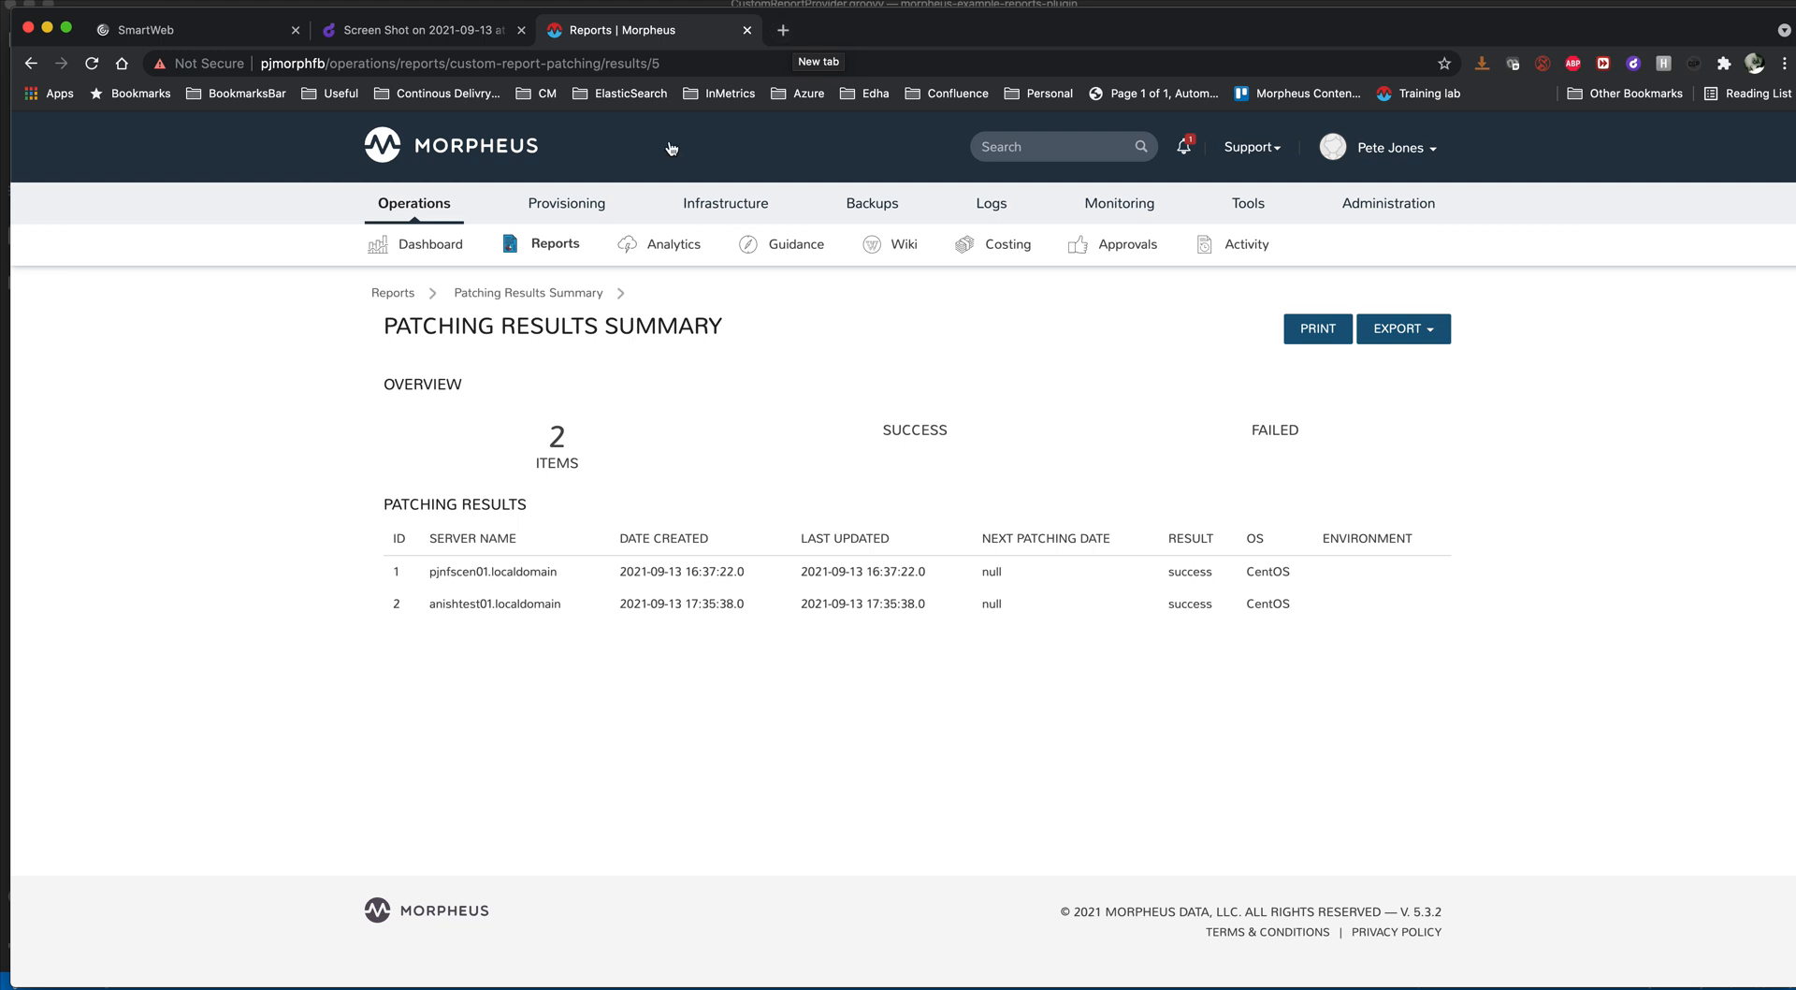
- Open the anishtest02 instance and review its provisioning history through to the updateJob task
mouse_move(562, 203)
click(556, 244)
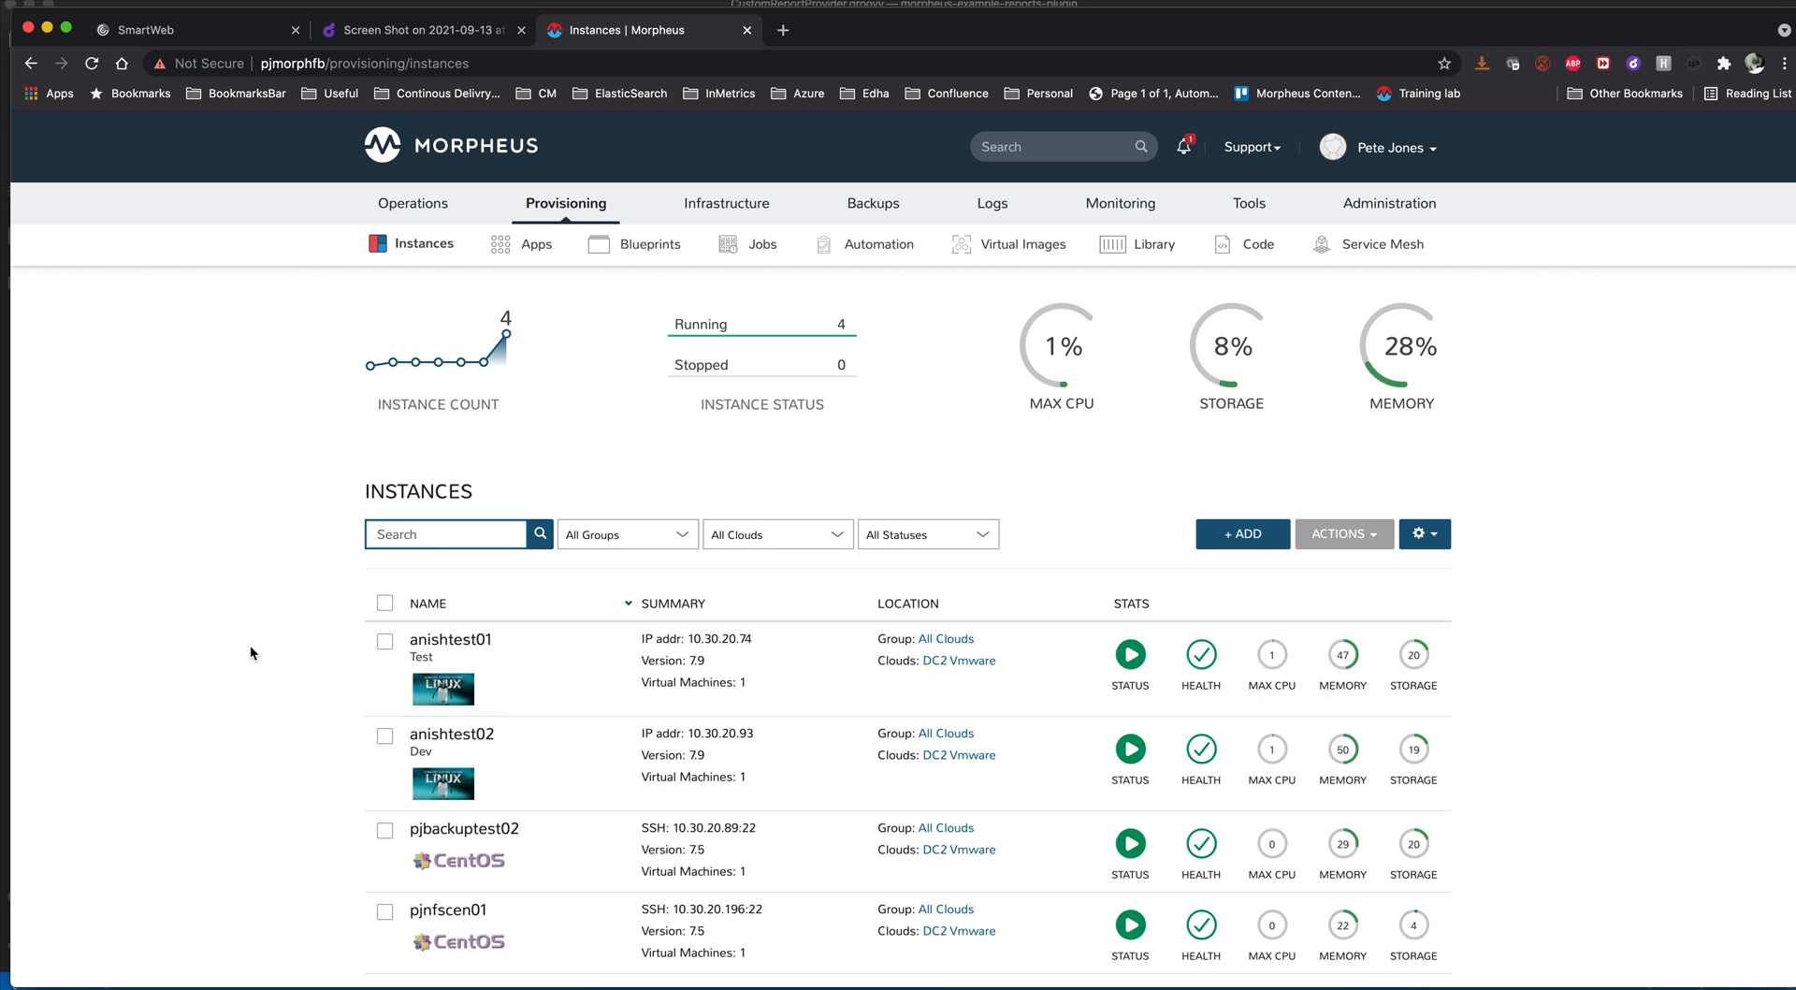
click(506, 762)
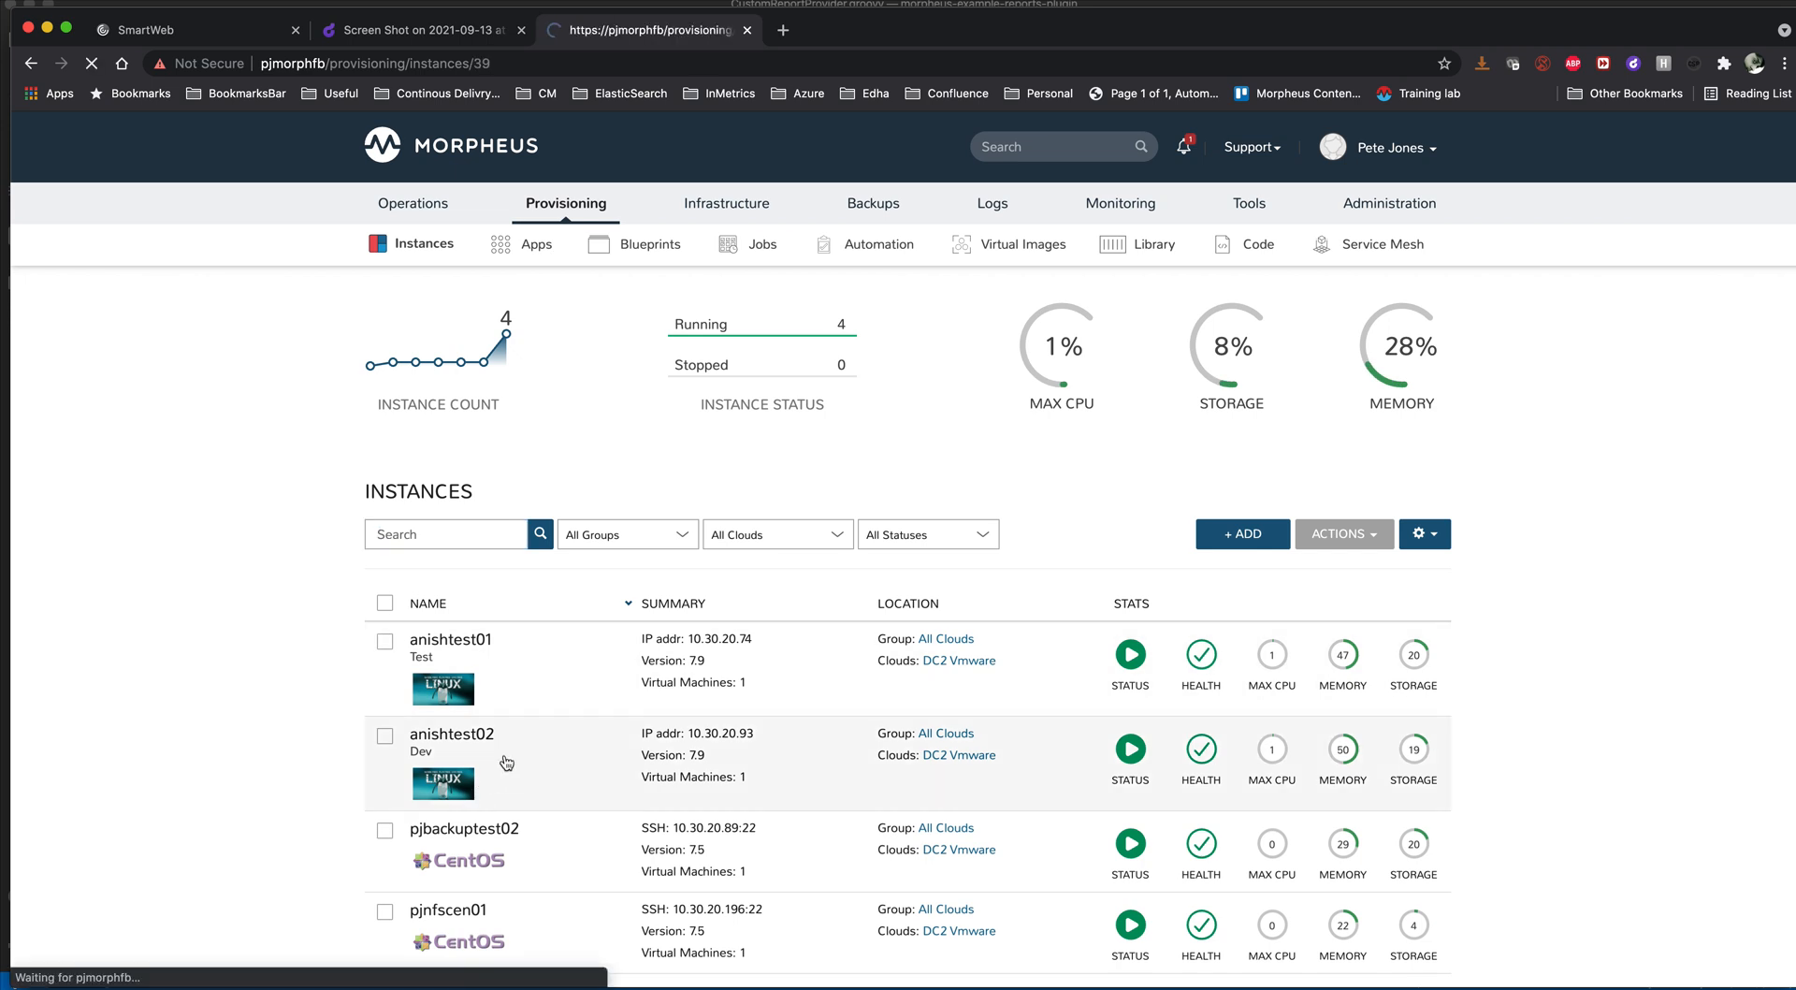
scroll(279, 670, down, 2)
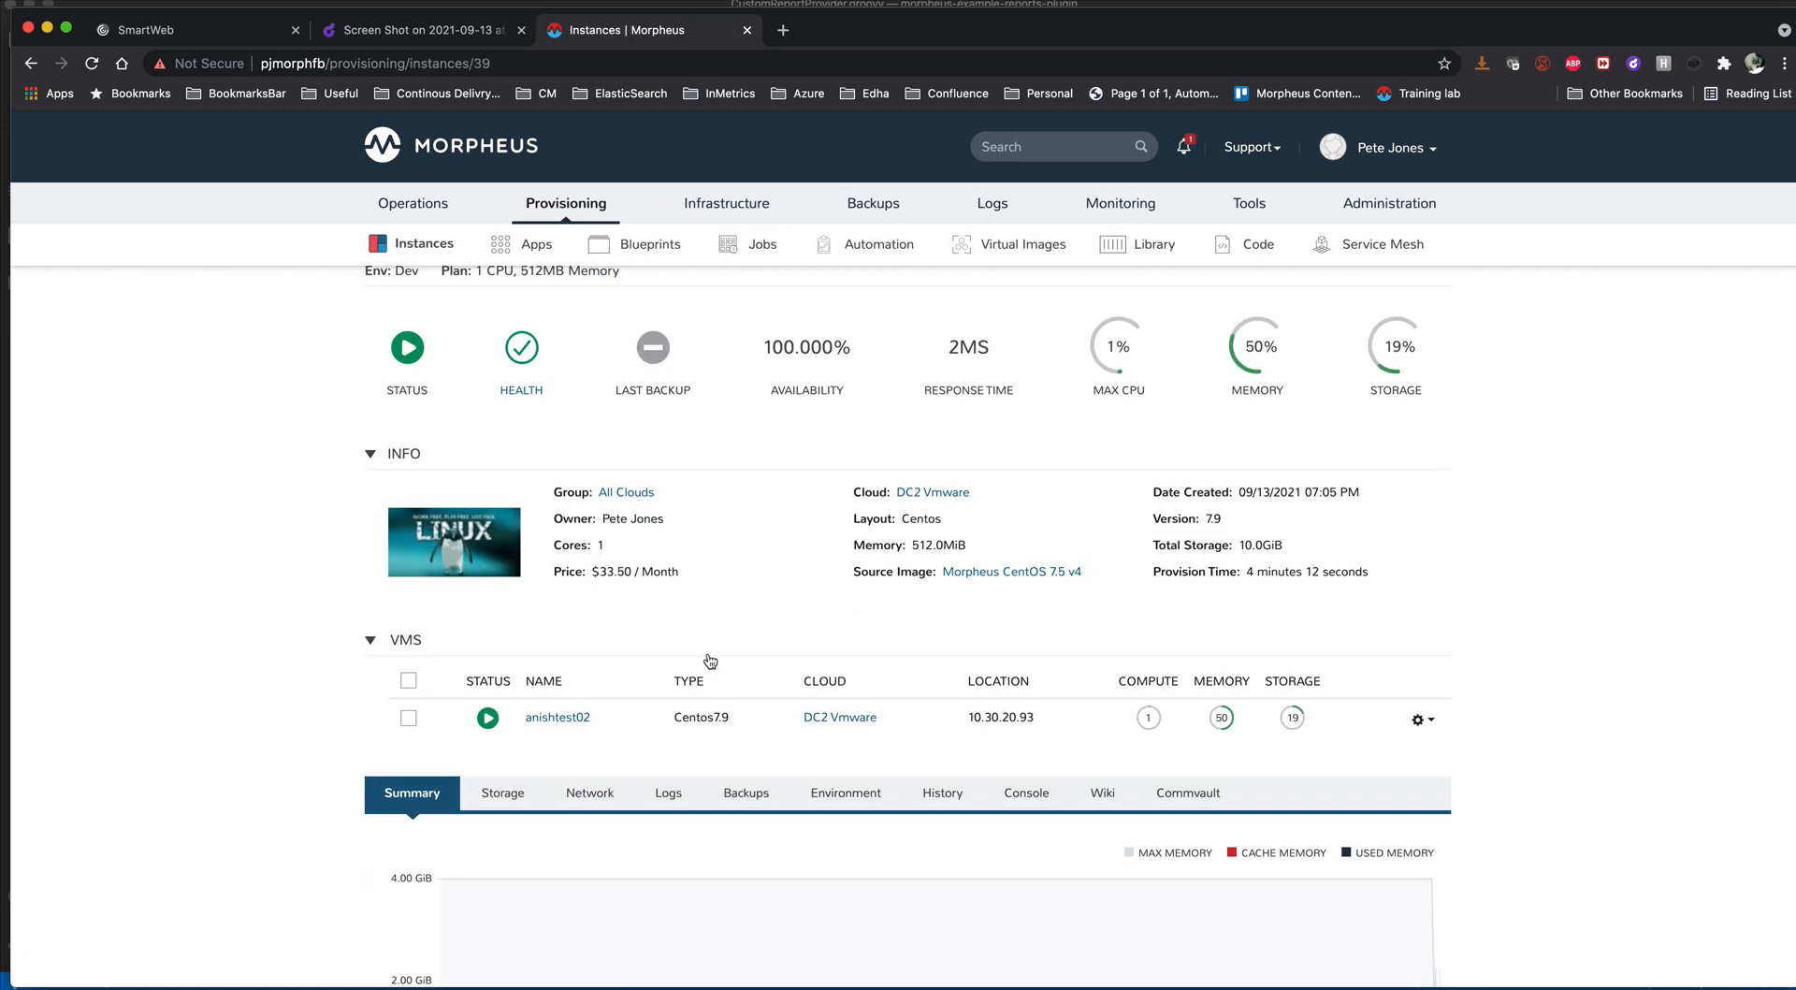
click(942, 793)
scroll(940, 794, down, 10)
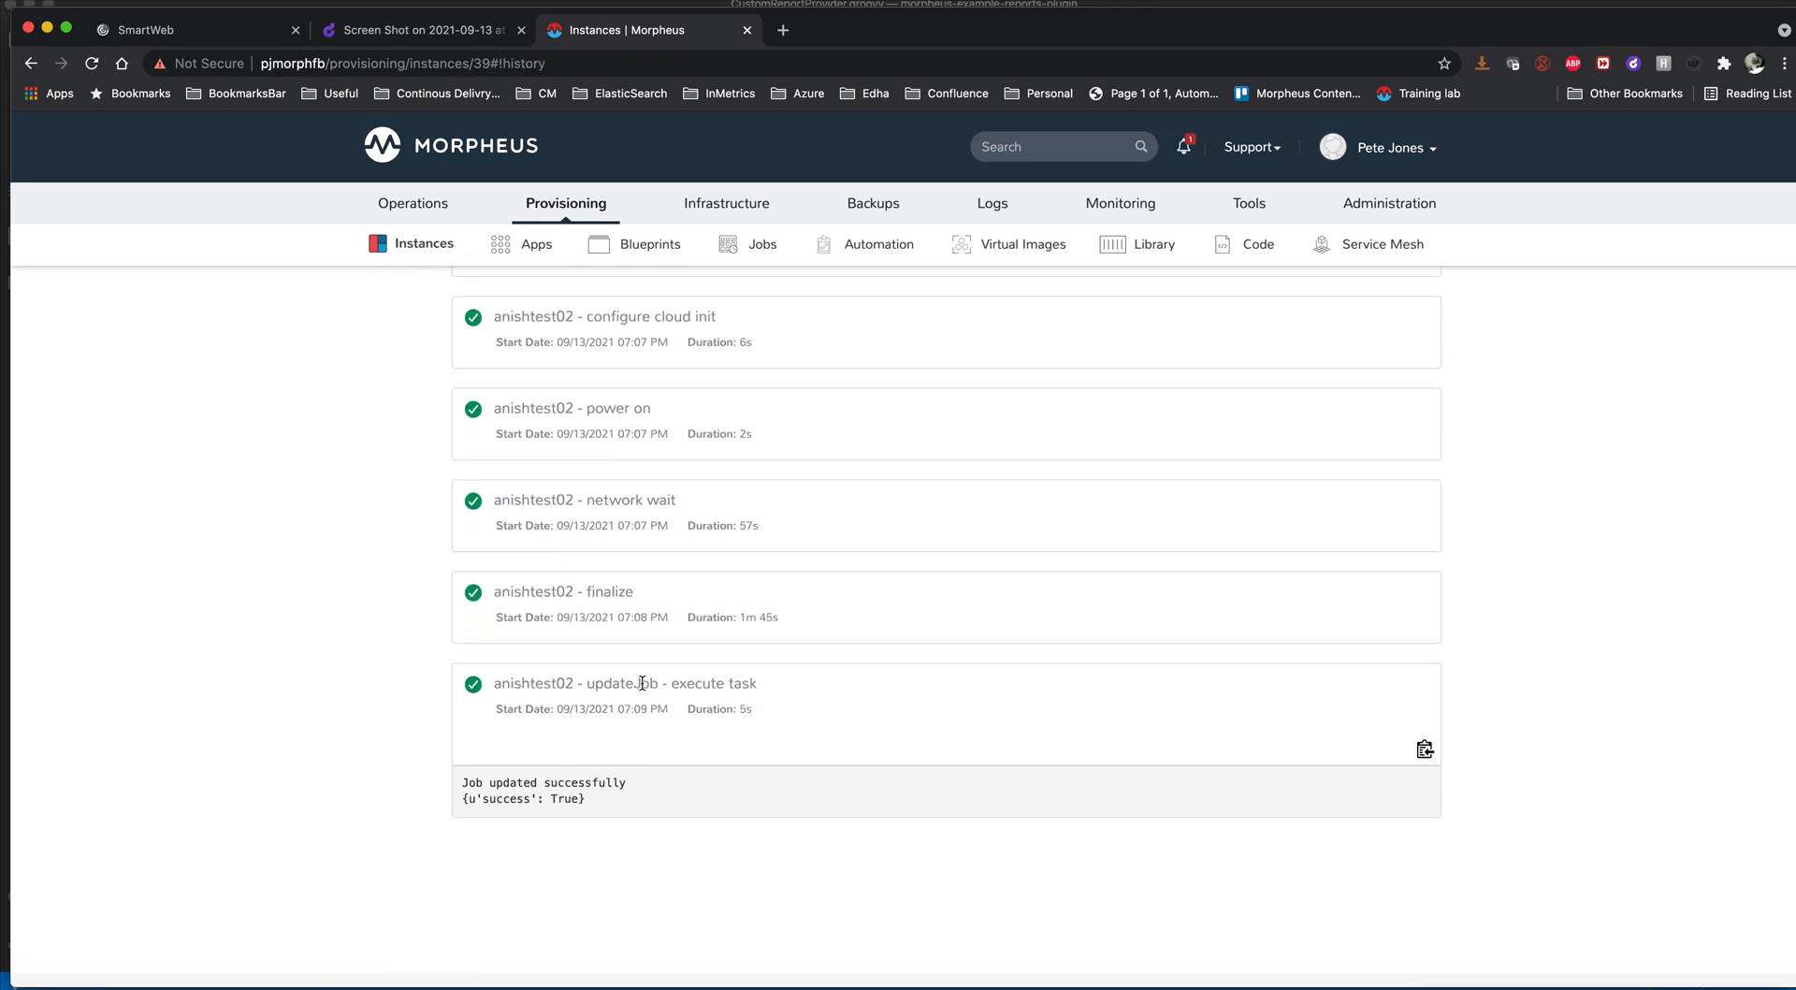
scroll(687, 754, up, 10)
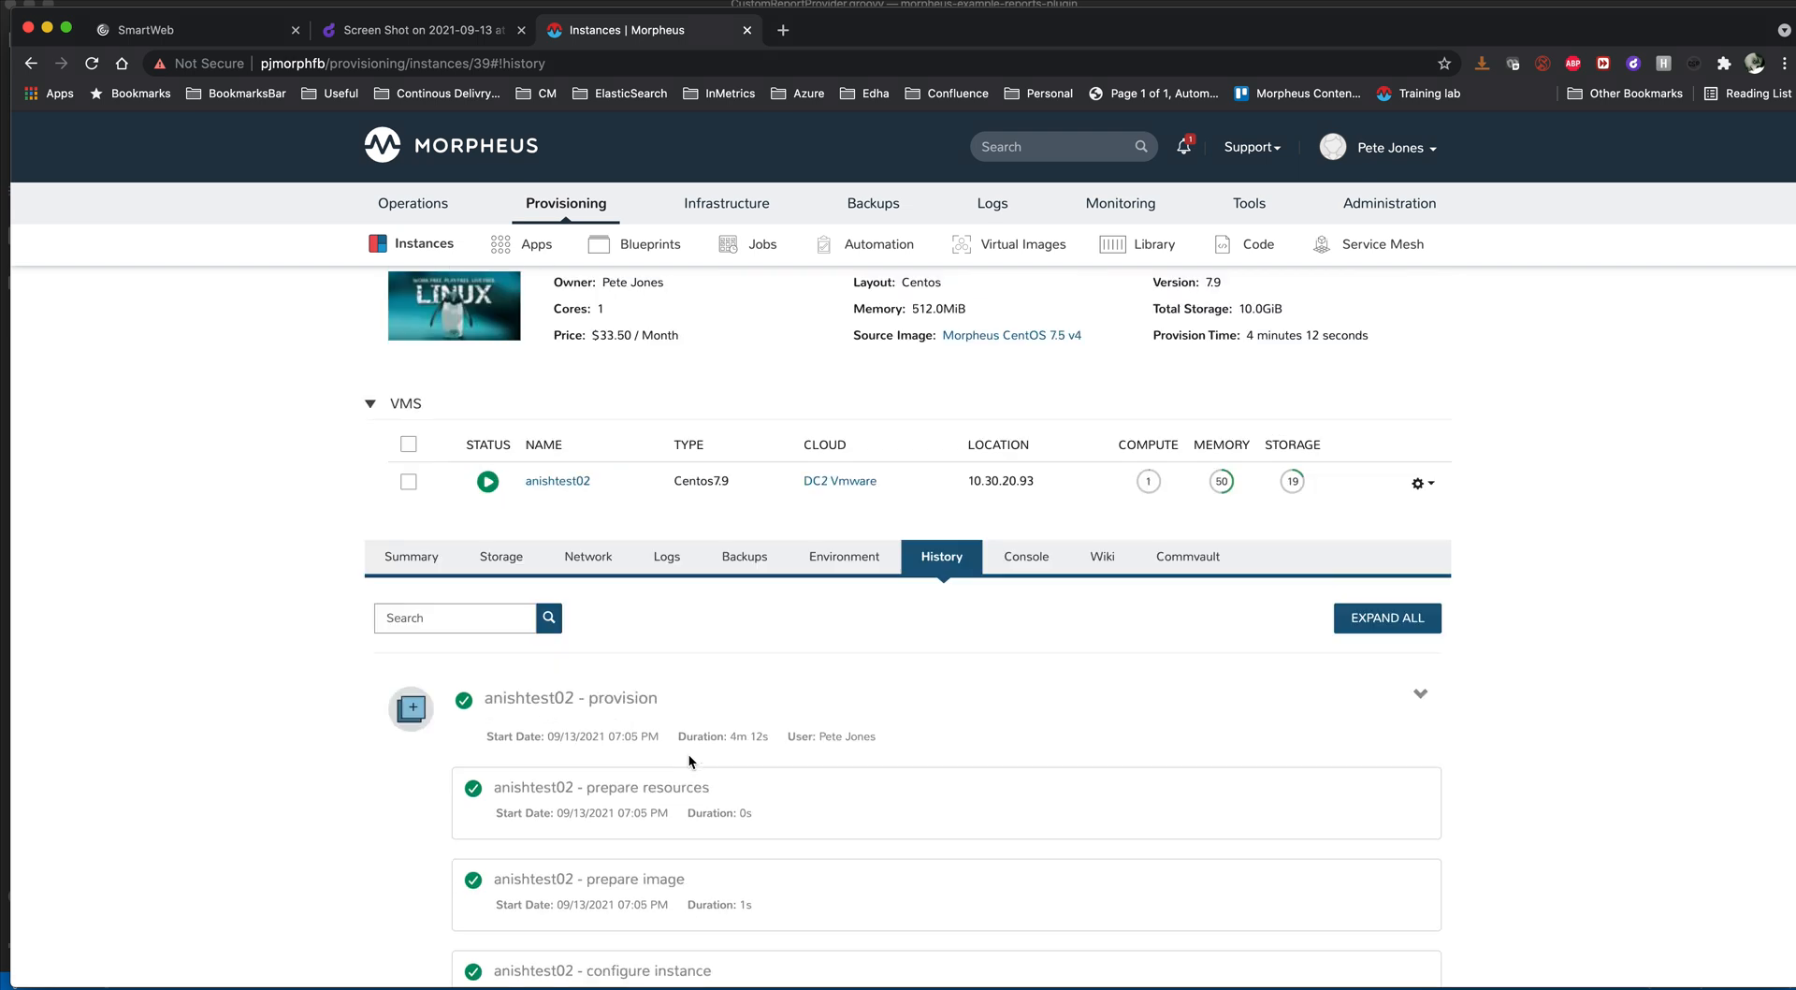
- Inspect the task, schedule and context instances configured in the rhel7 Linux monthly patching - Dev job, and close it without editing
mouse_move(567, 206)
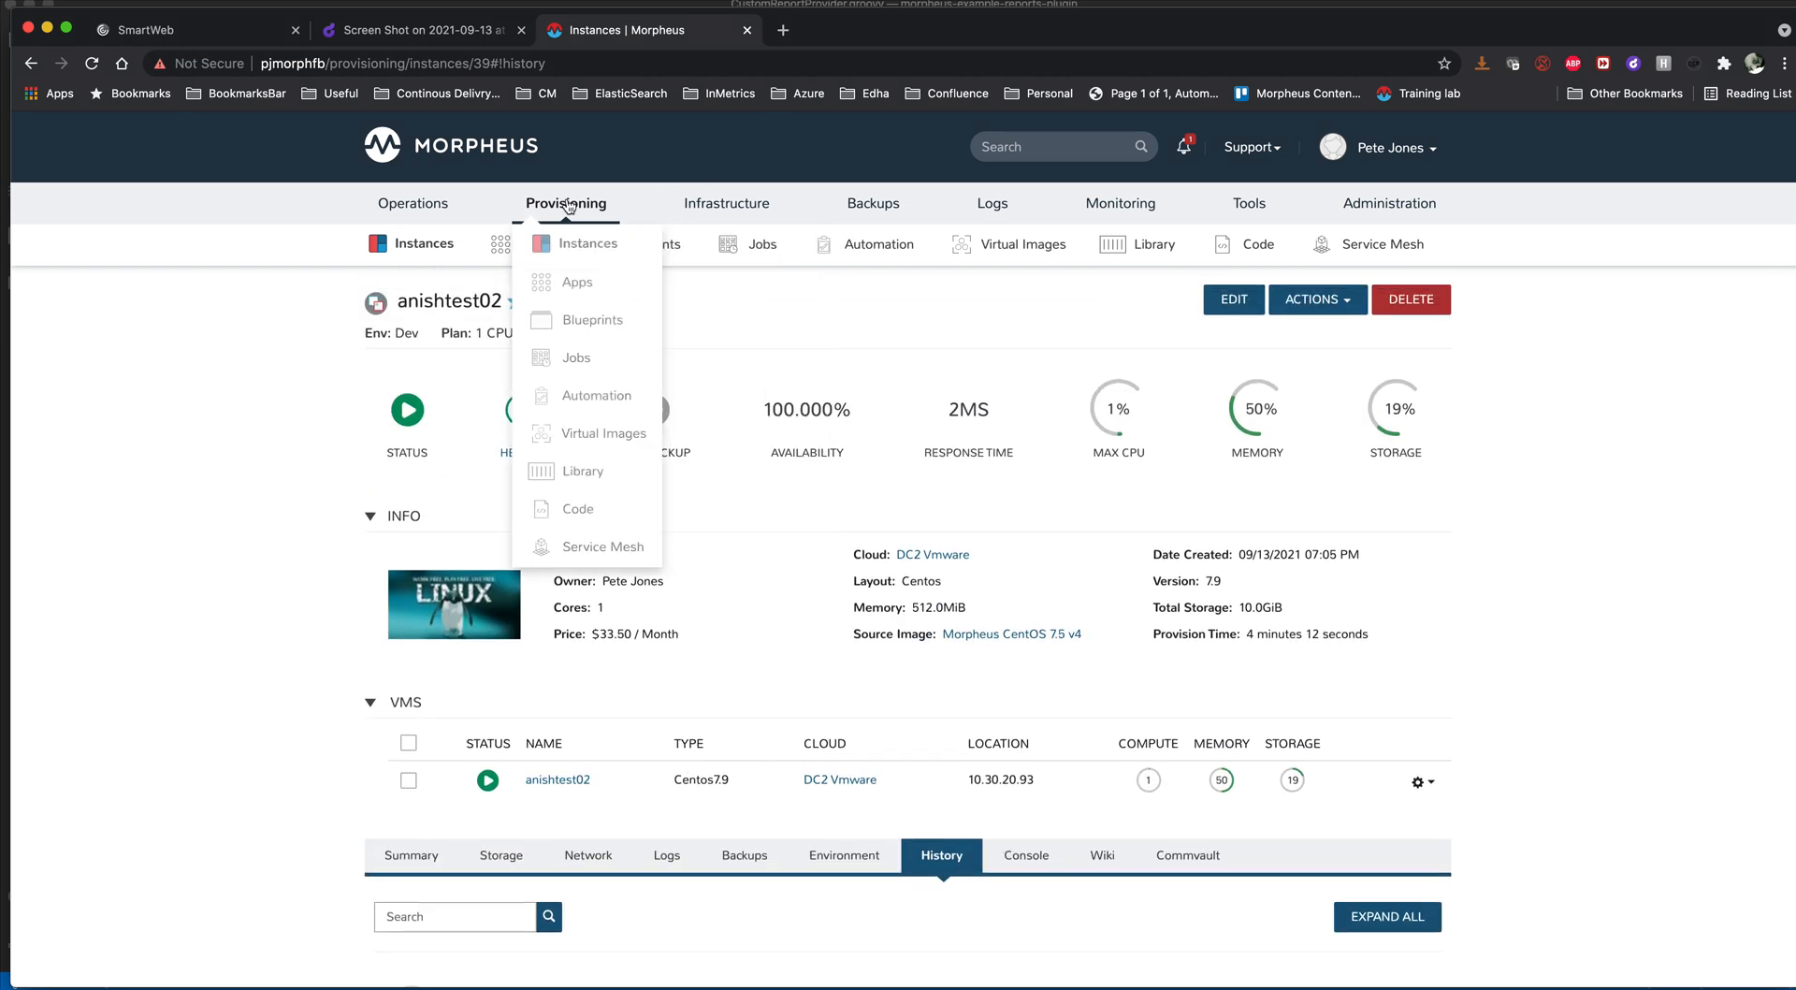
click(580, 361)
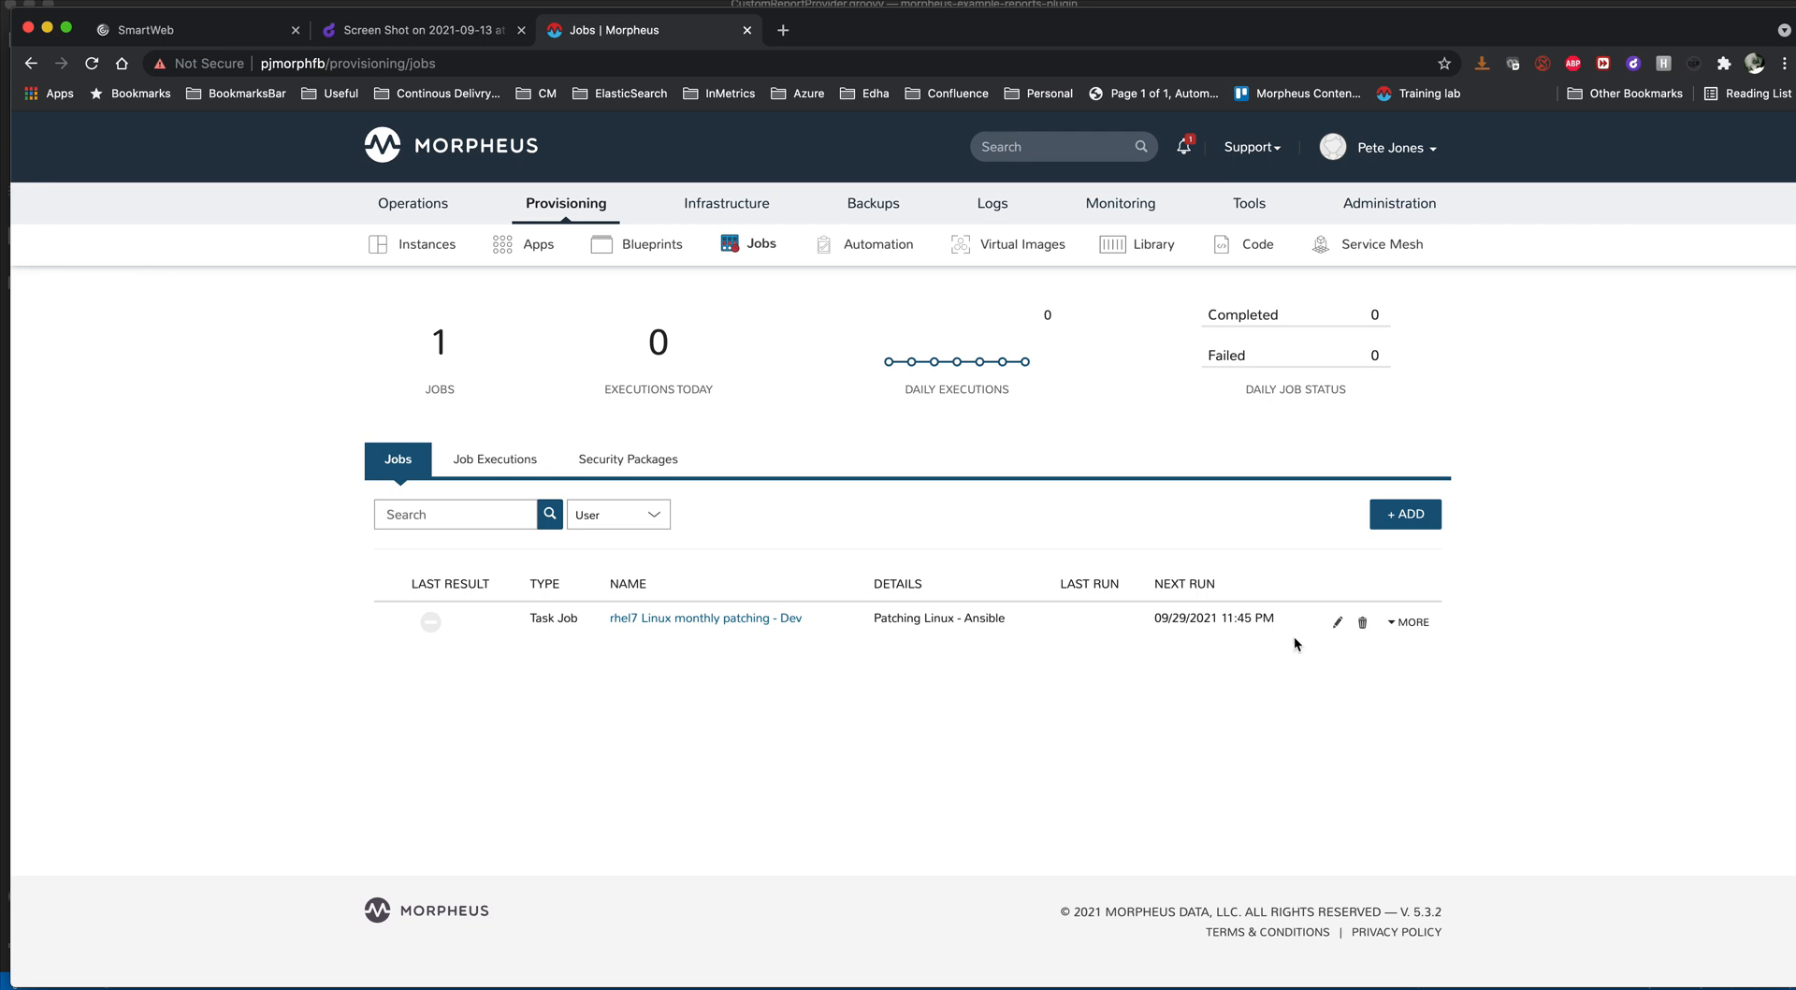
click(1337, 625)
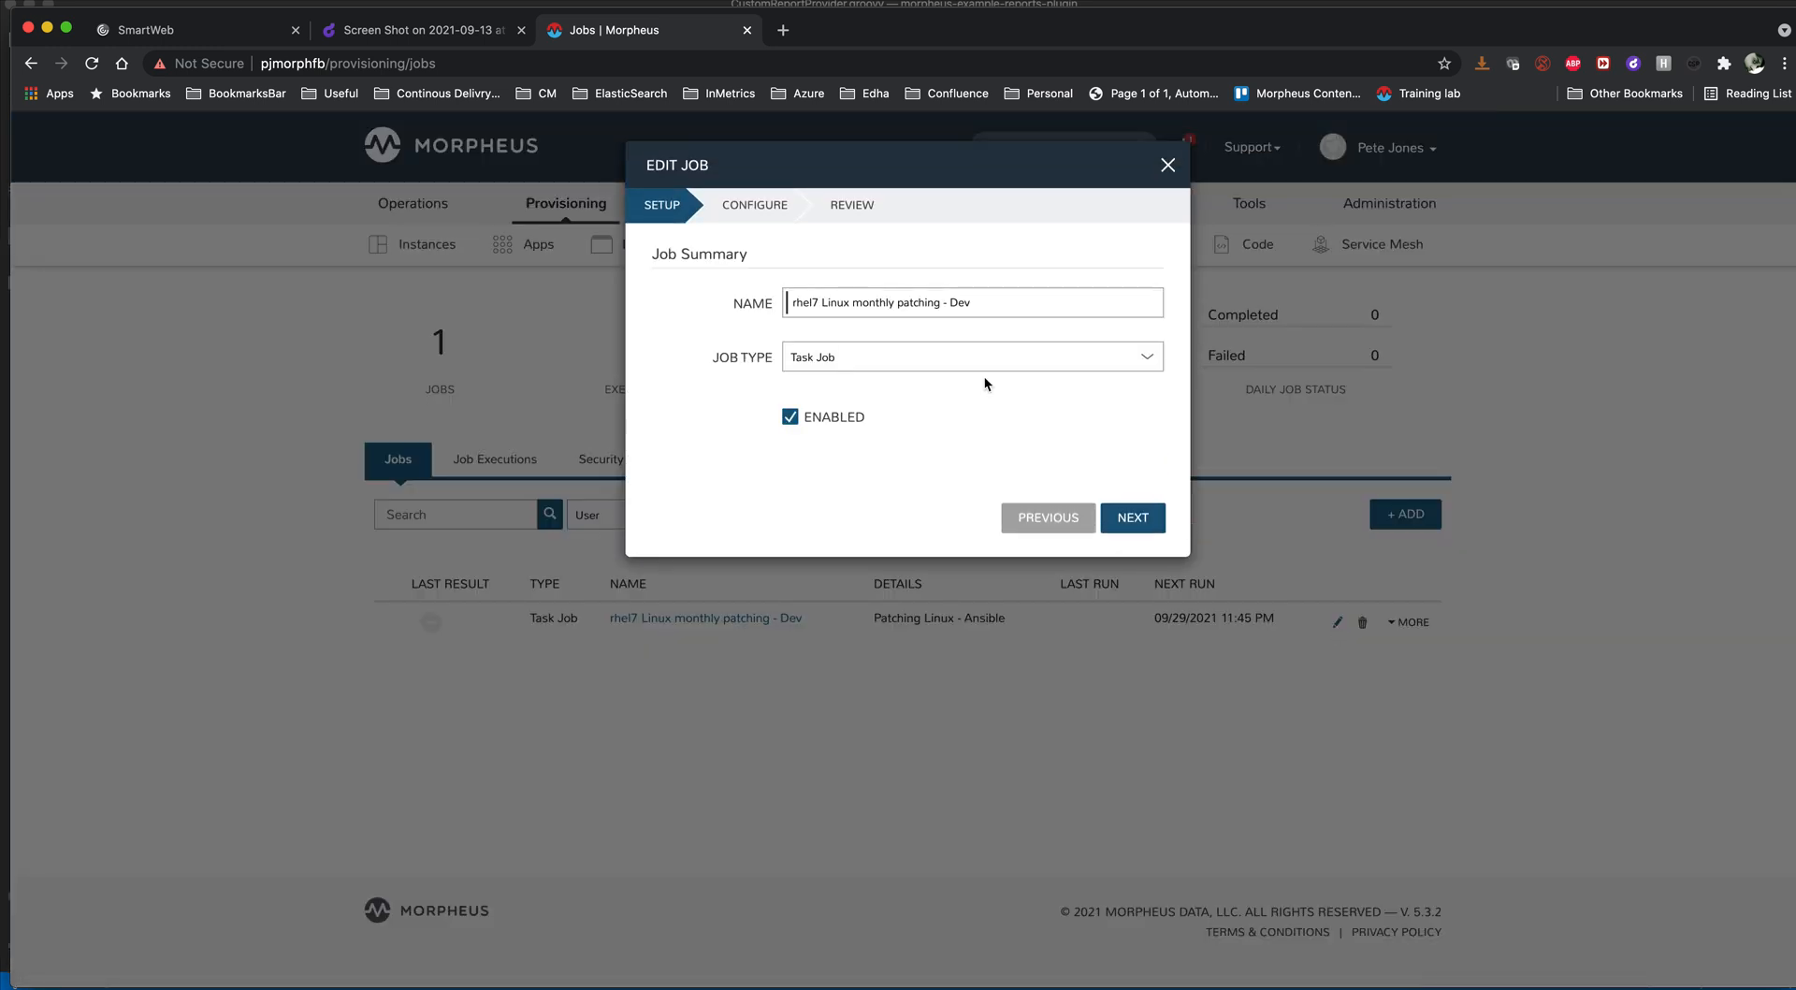
click(1130, 515)
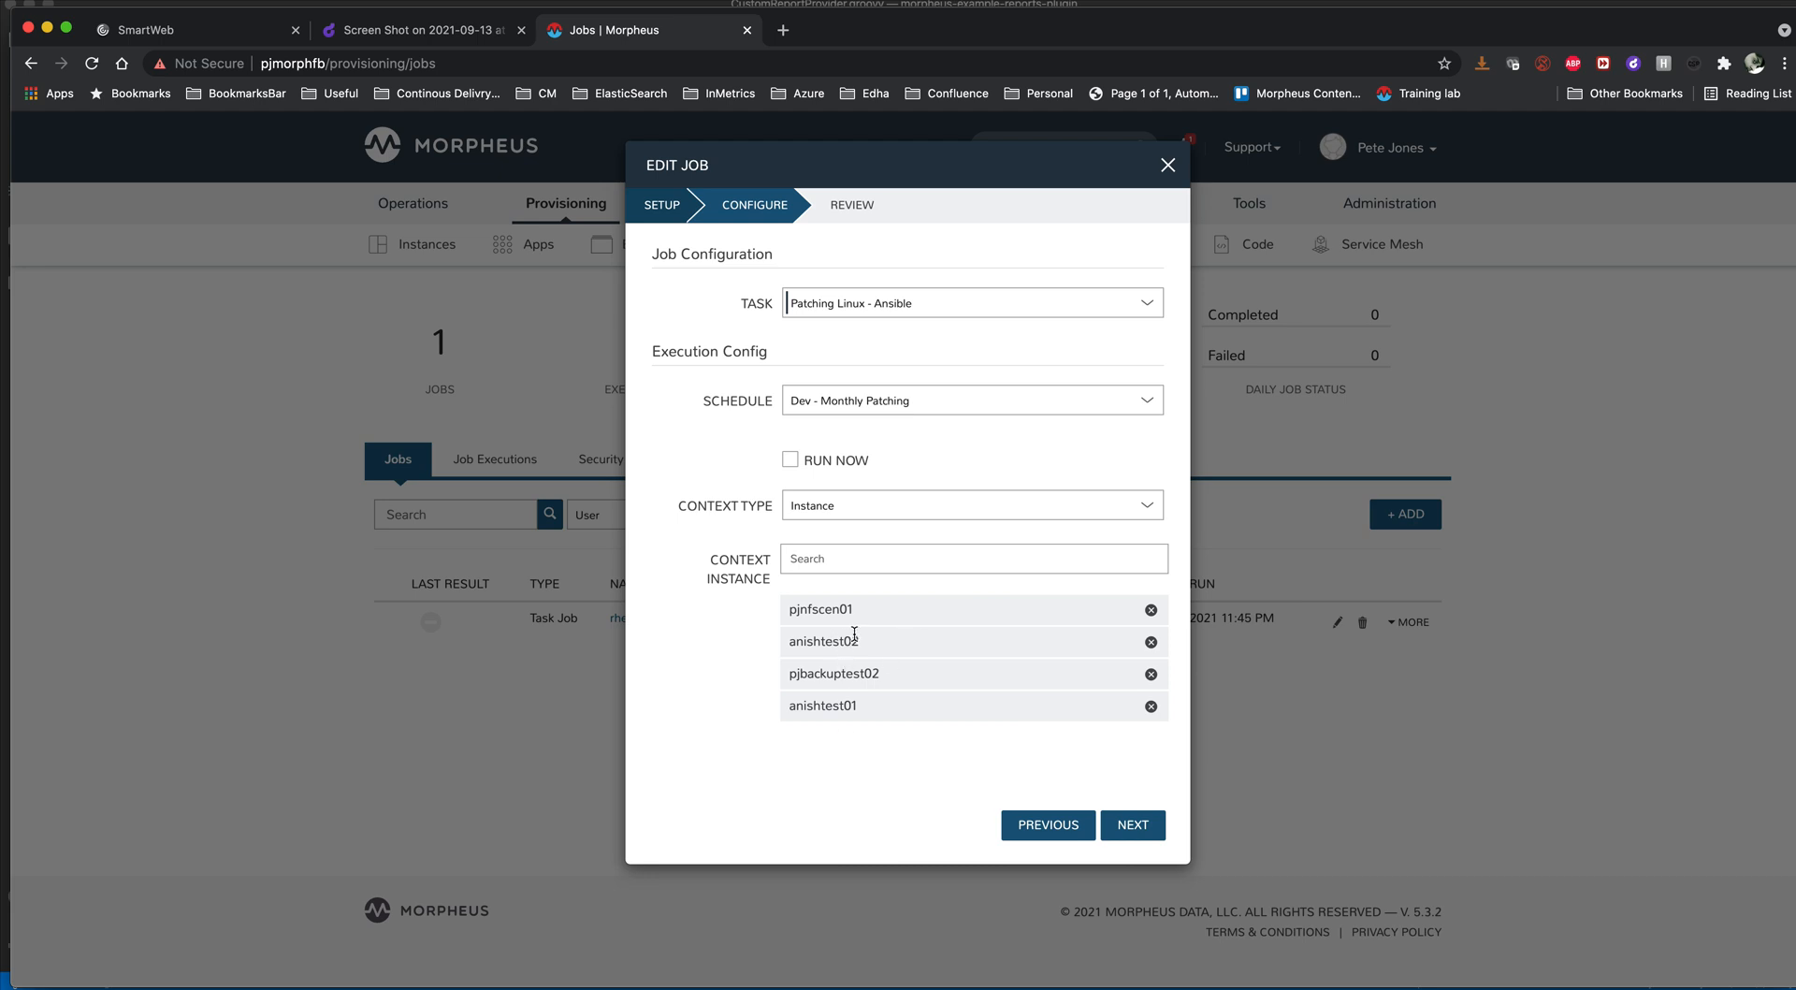
click(1166, 166)
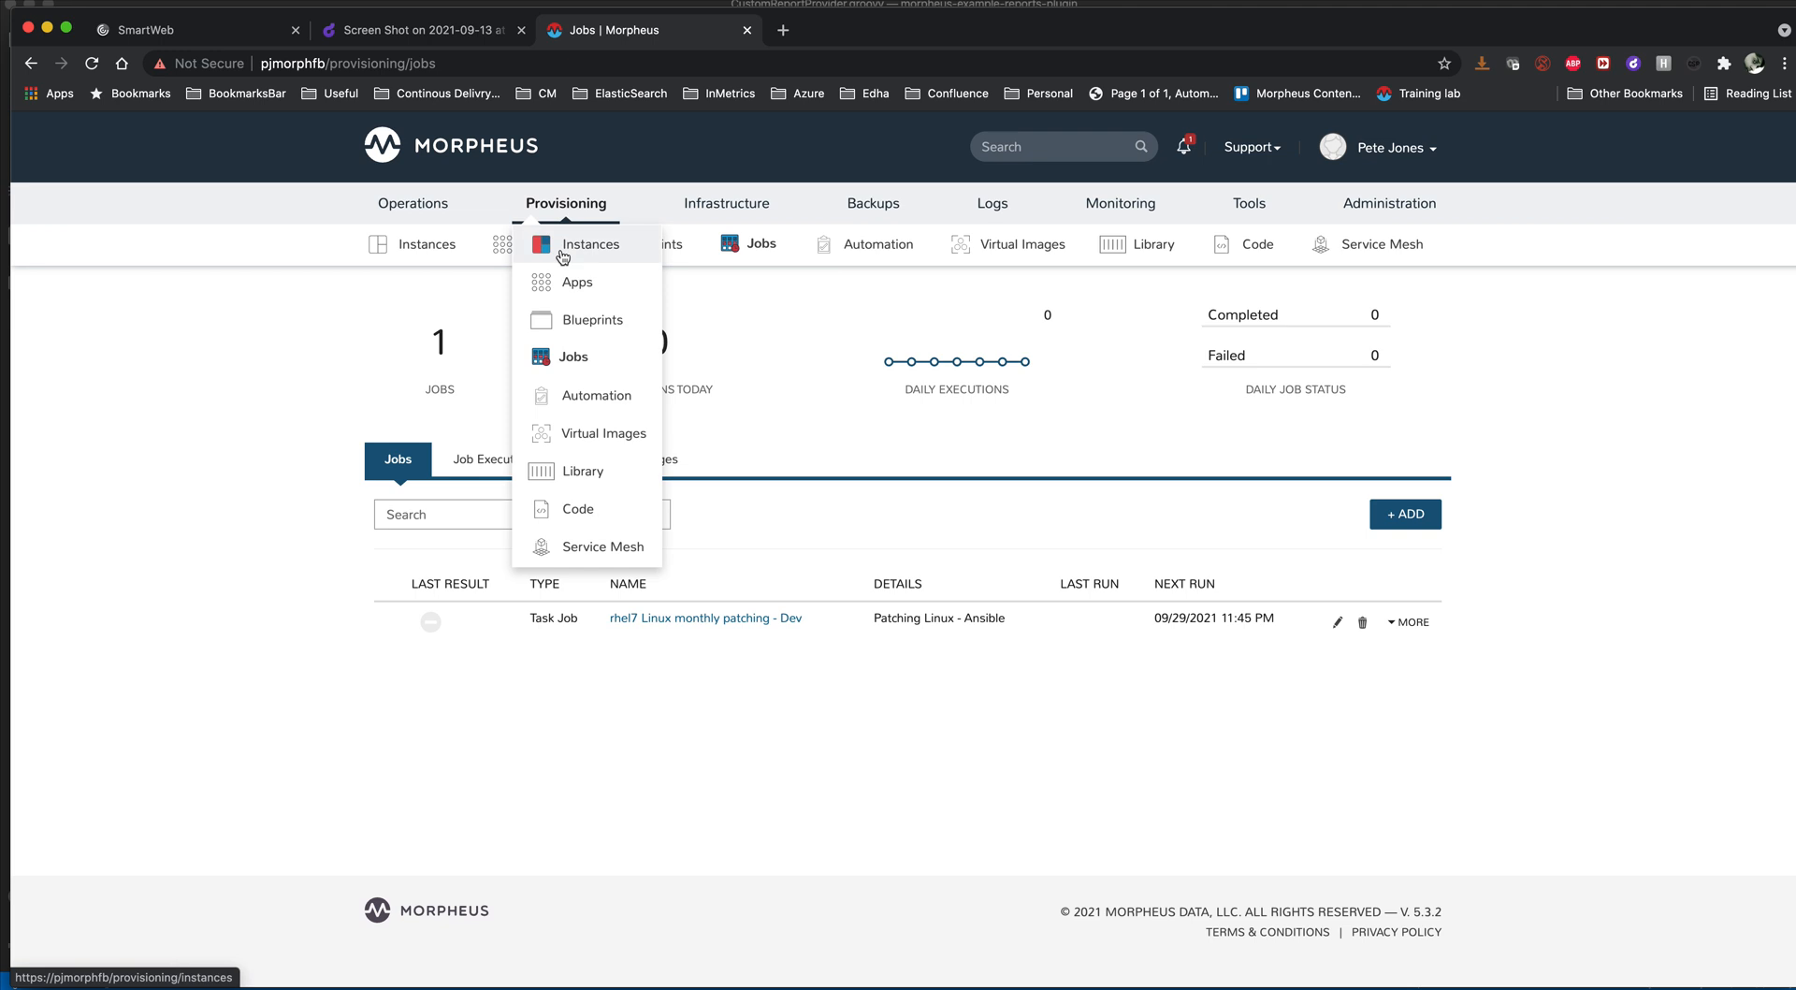
- Open the anishtest02 instance from the provisioning instances list
click(562, 252)
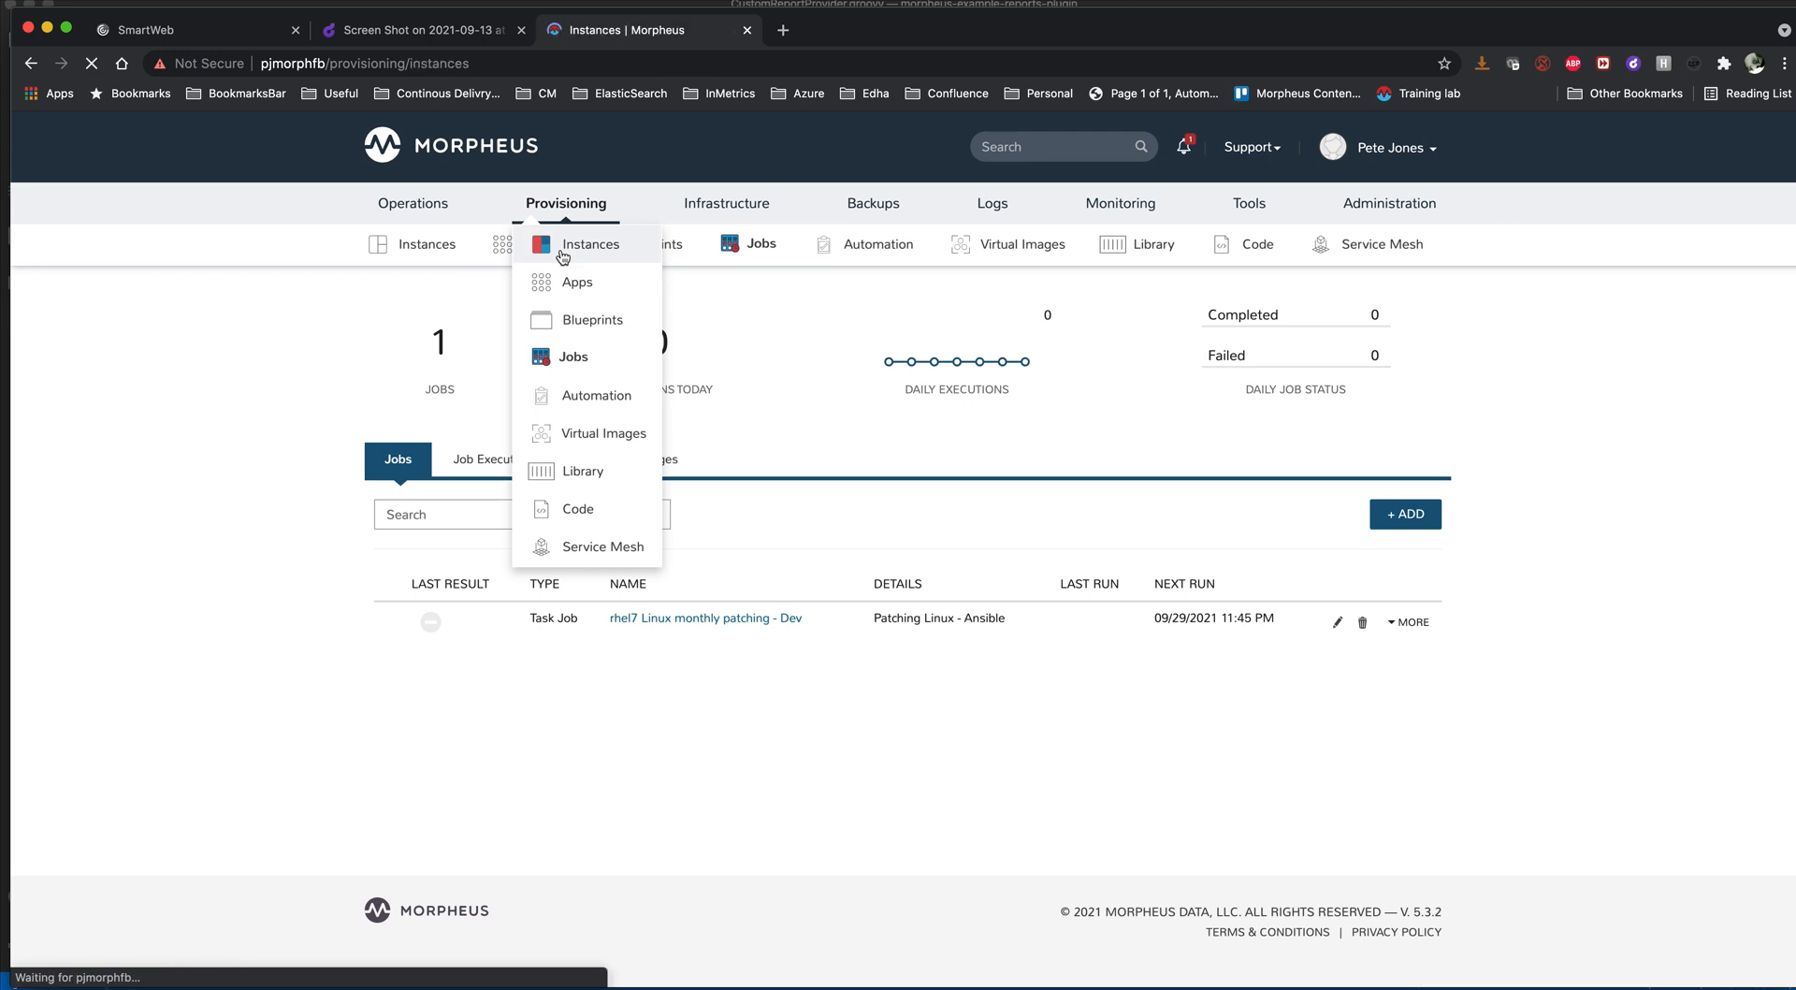
scroll(273, 615, down, 1)
click(516, 678)
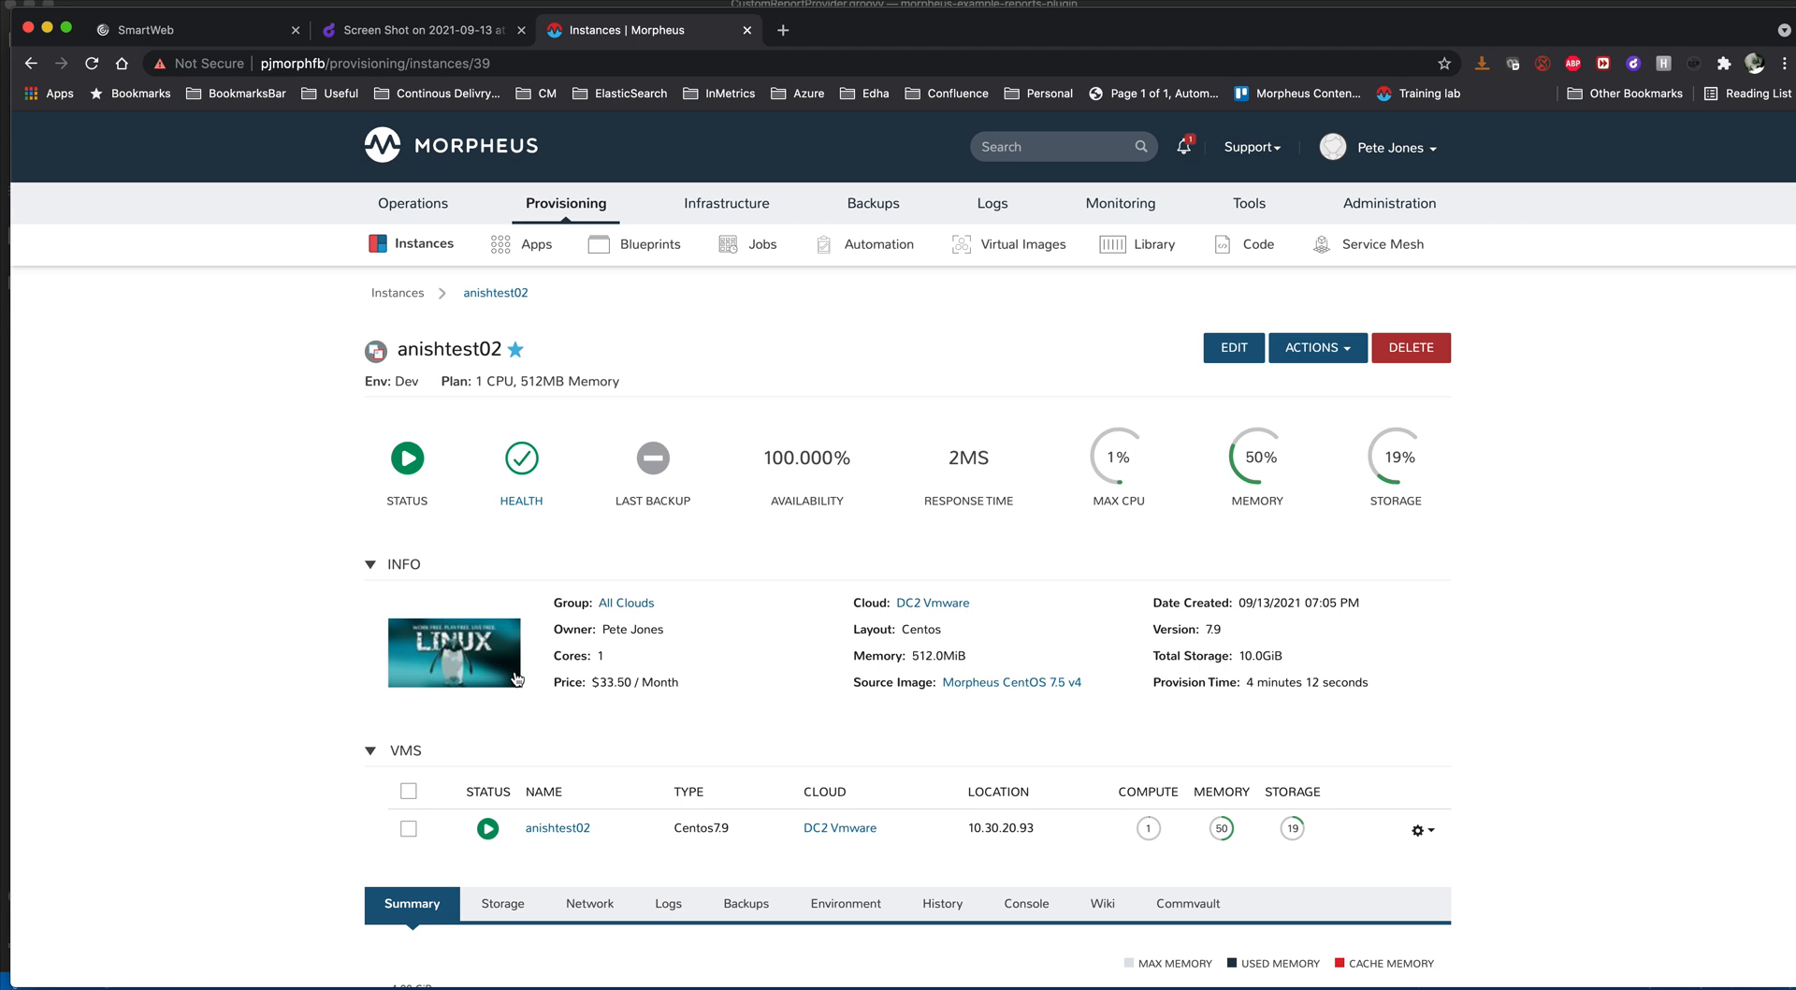
scroll(964, 851, down, 1)
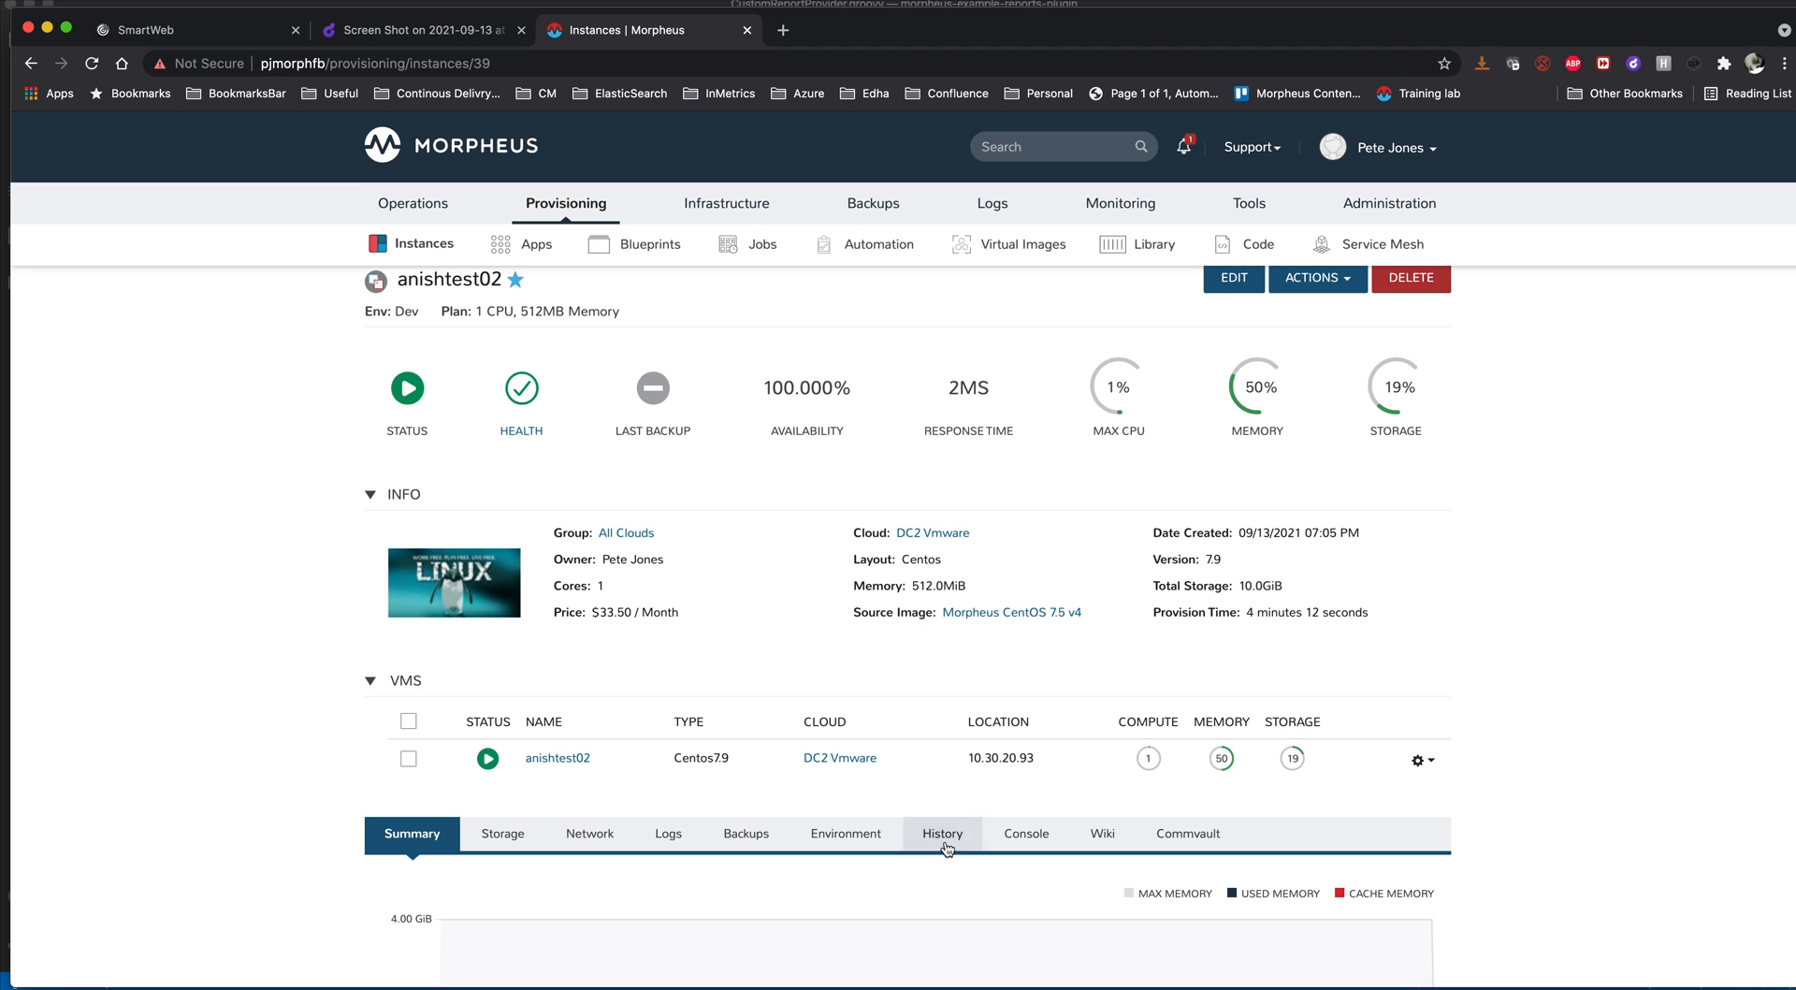
scroll(1153, 514, up, 1)
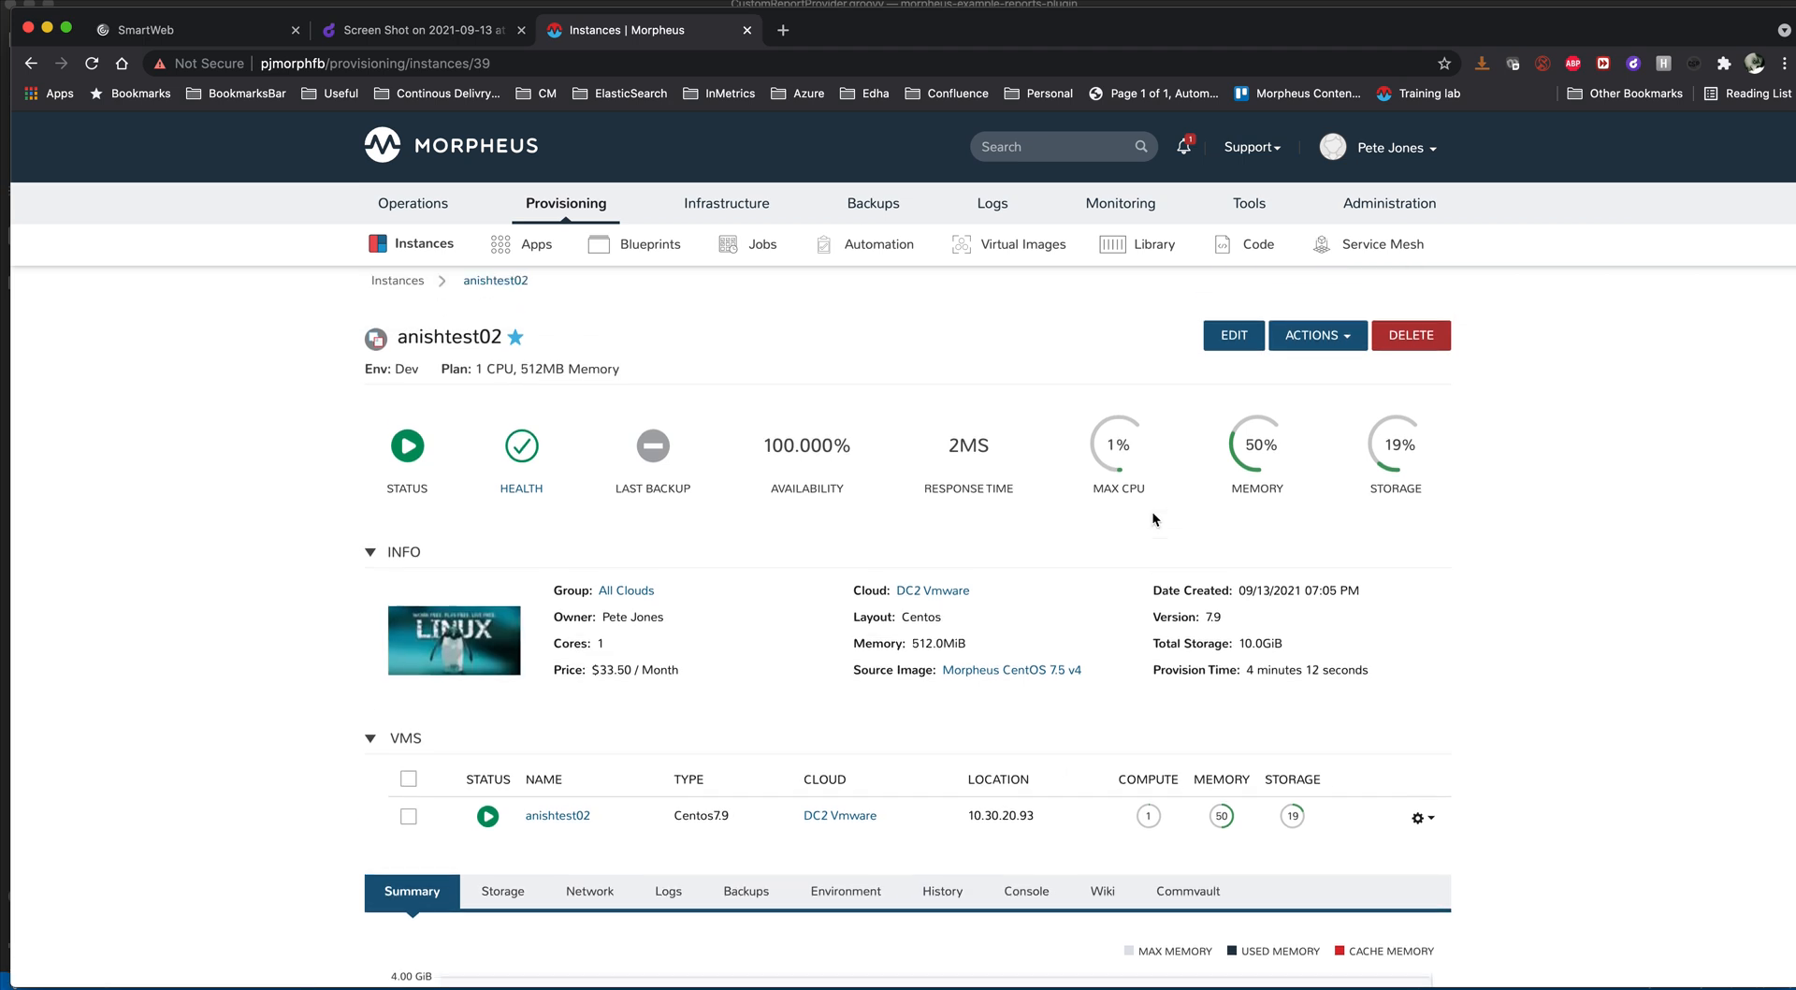
- Run the Patching Linux - Ansible task on the anishtest02 instance and check its execution progress
click(1318, 339)
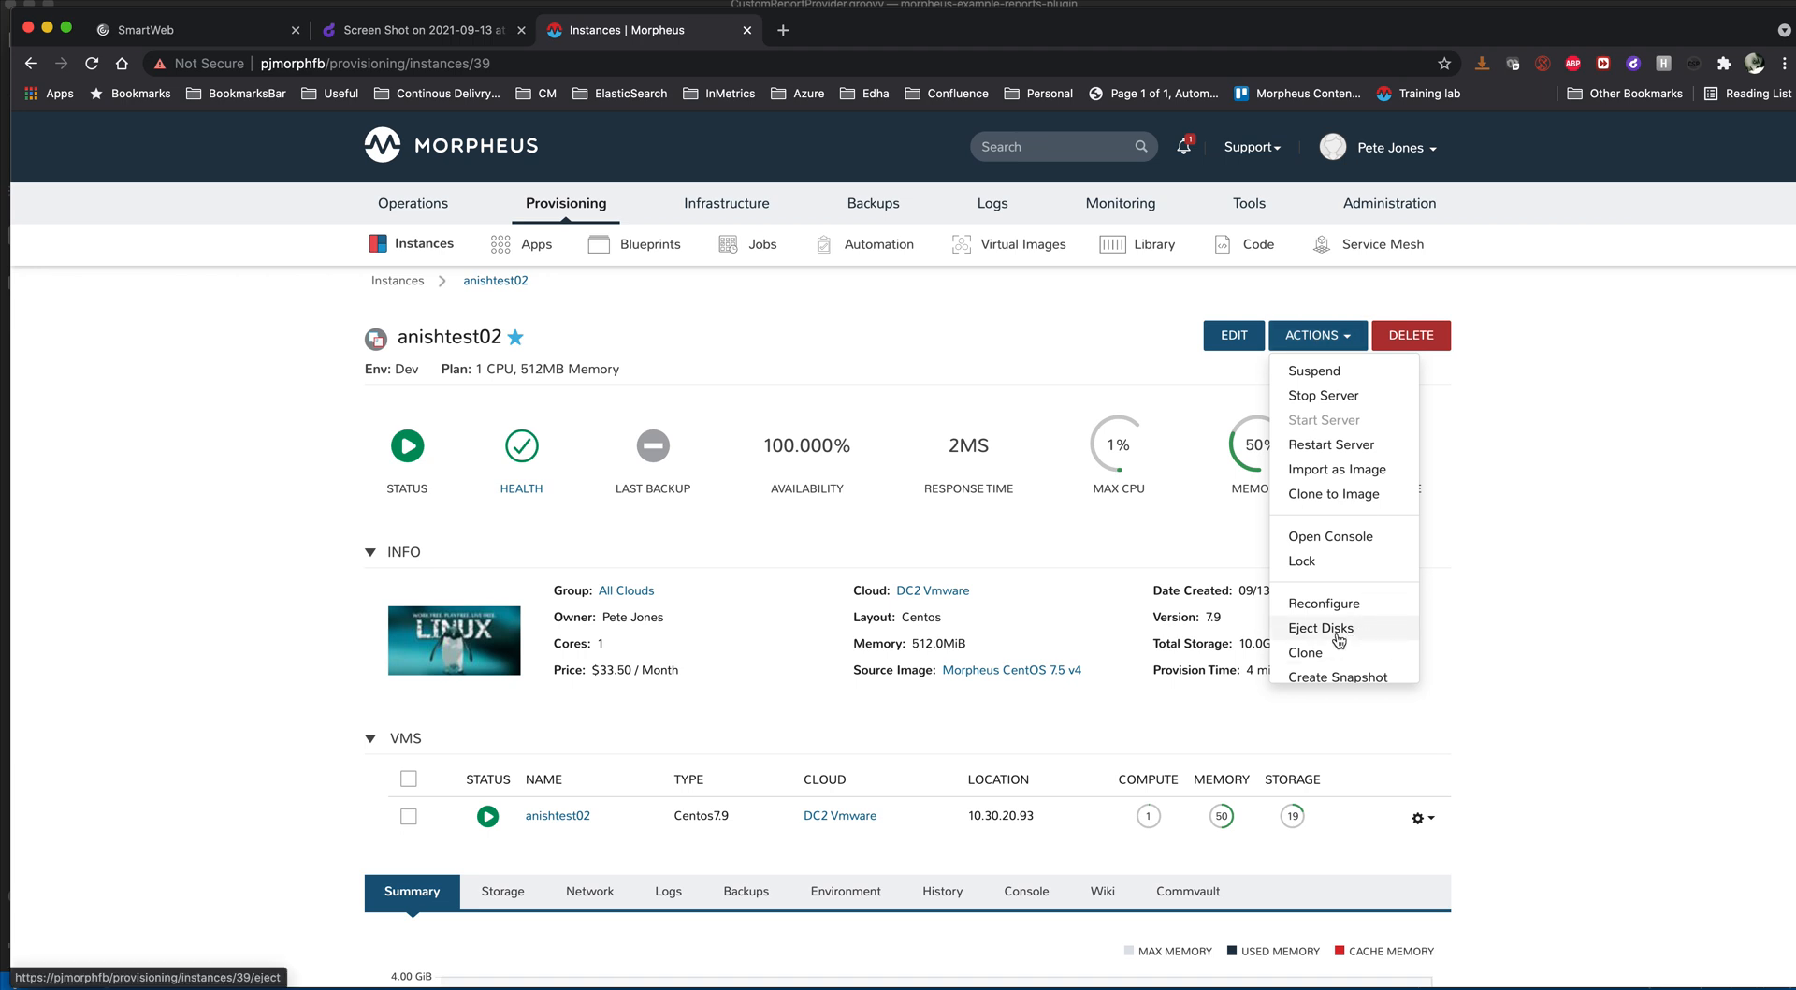
scroll(1339, 640, down, 1)
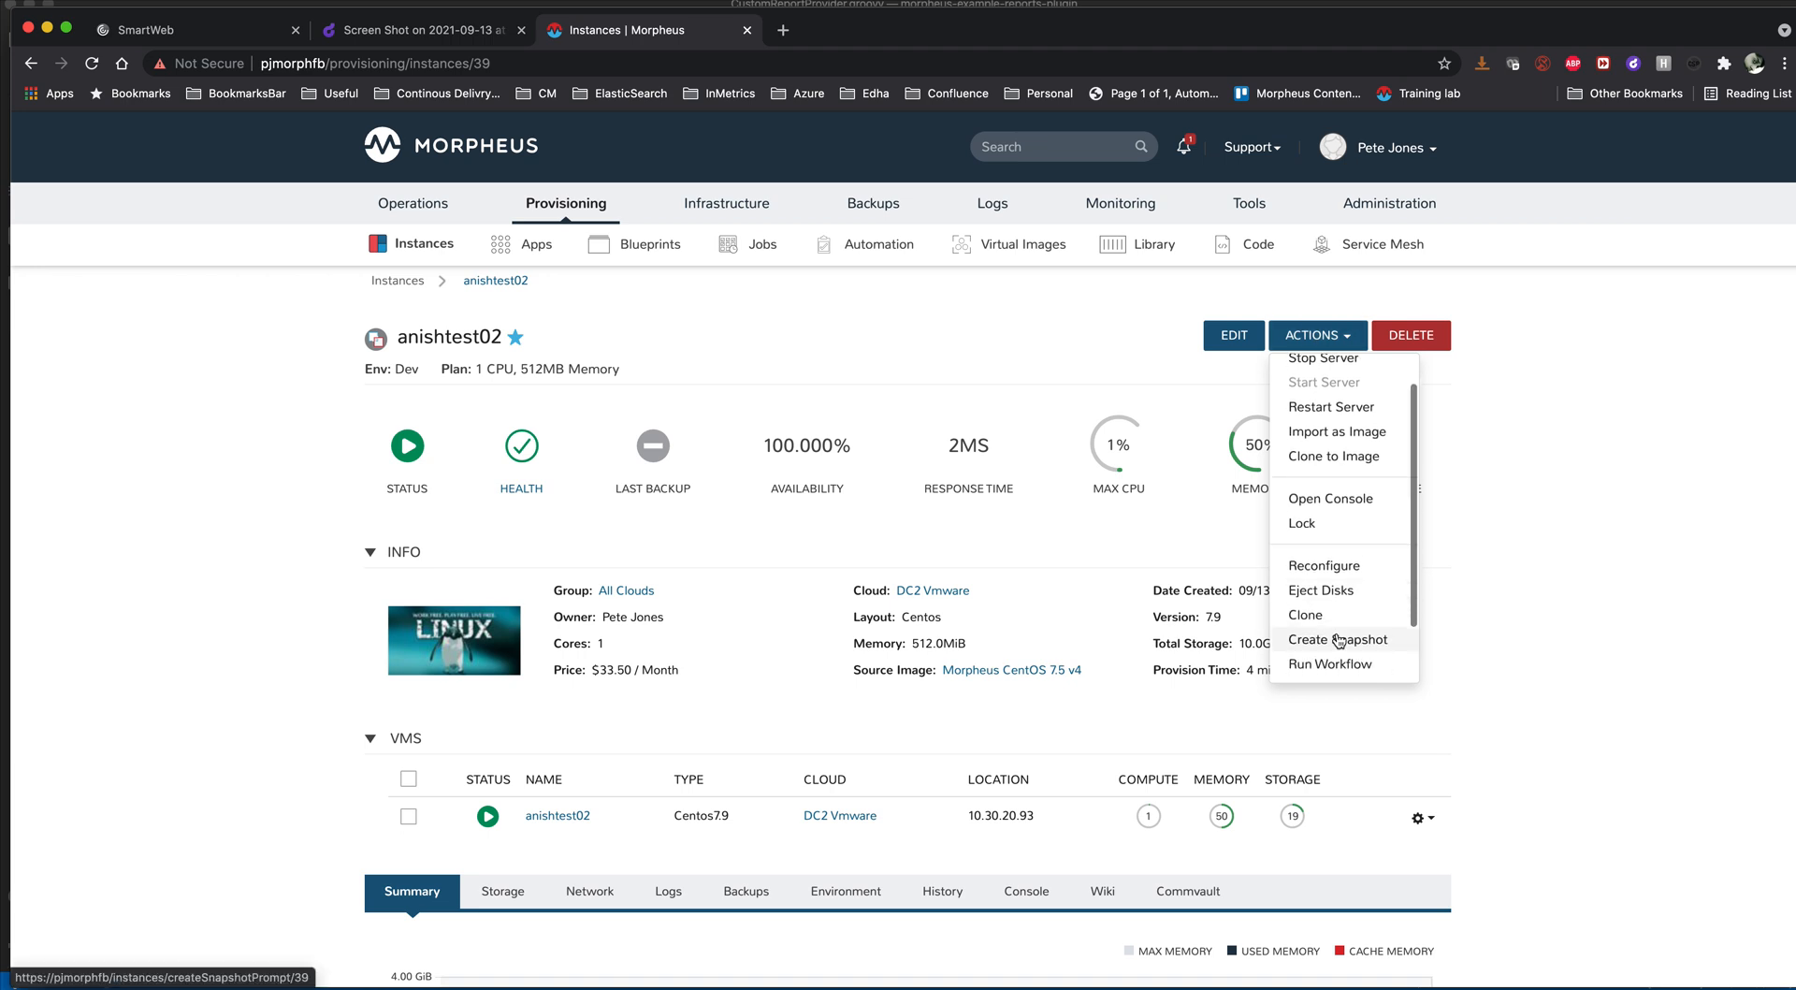
scroll(1339, 640, down, 1)
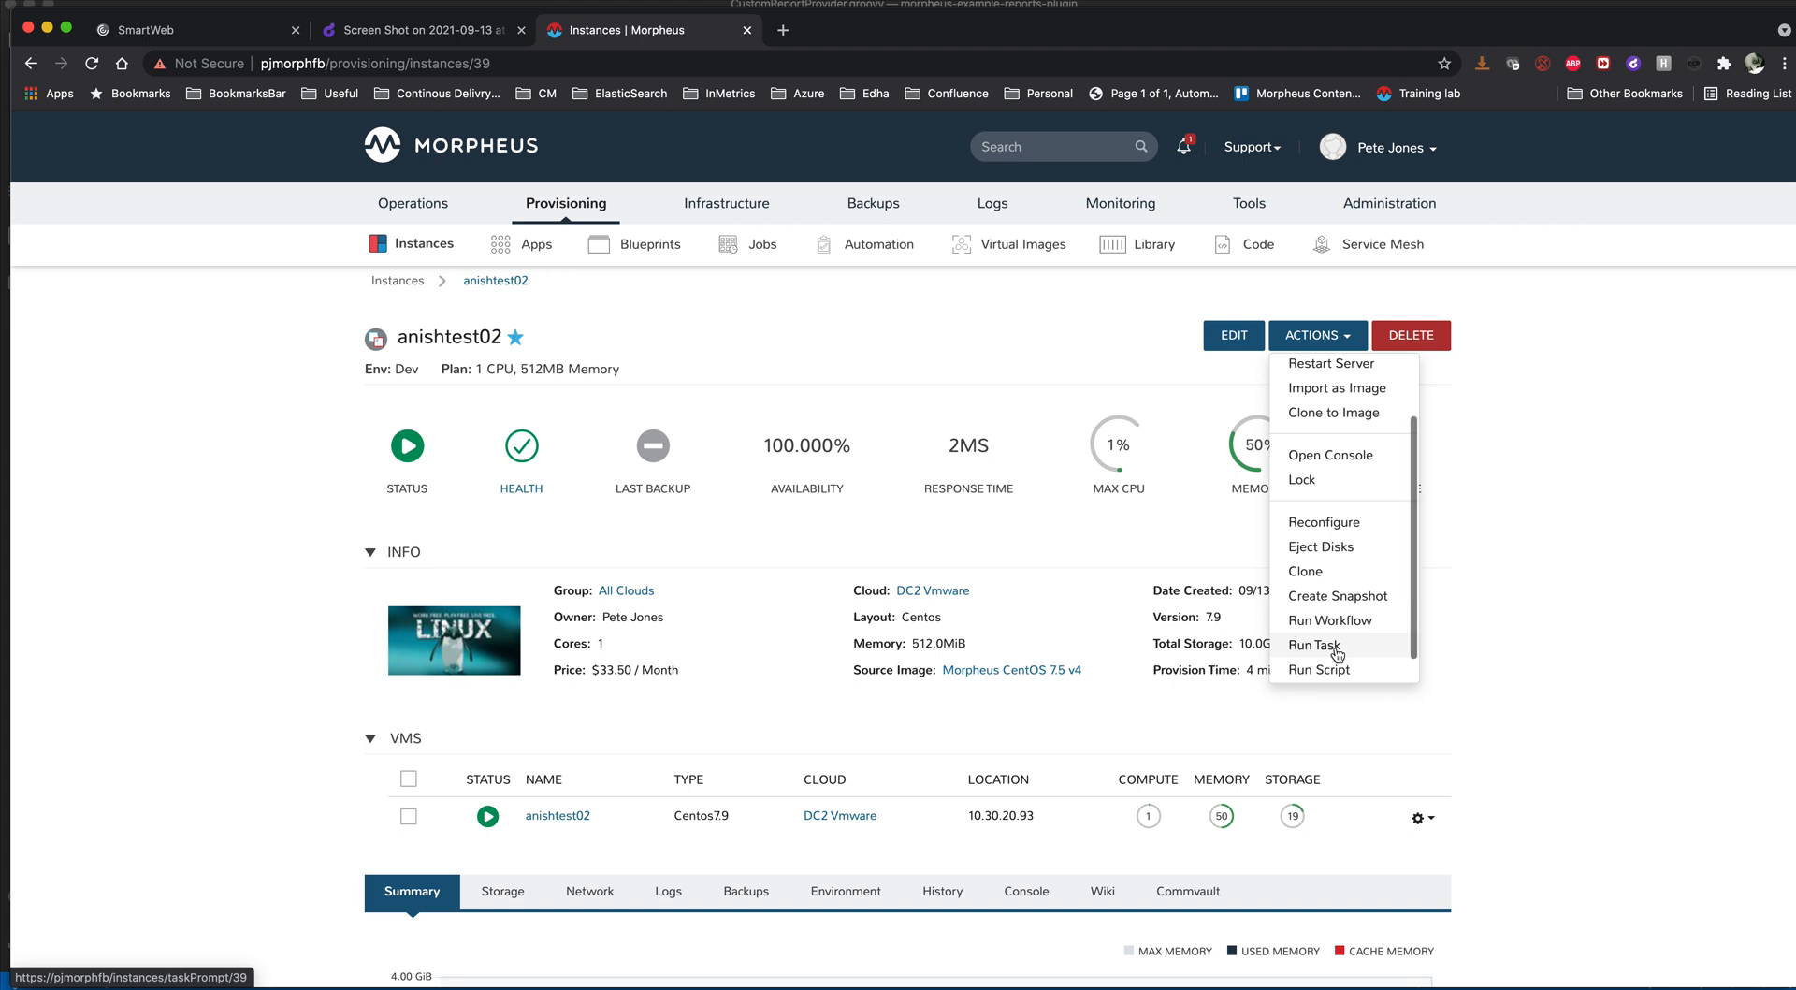
click(1337, 654)
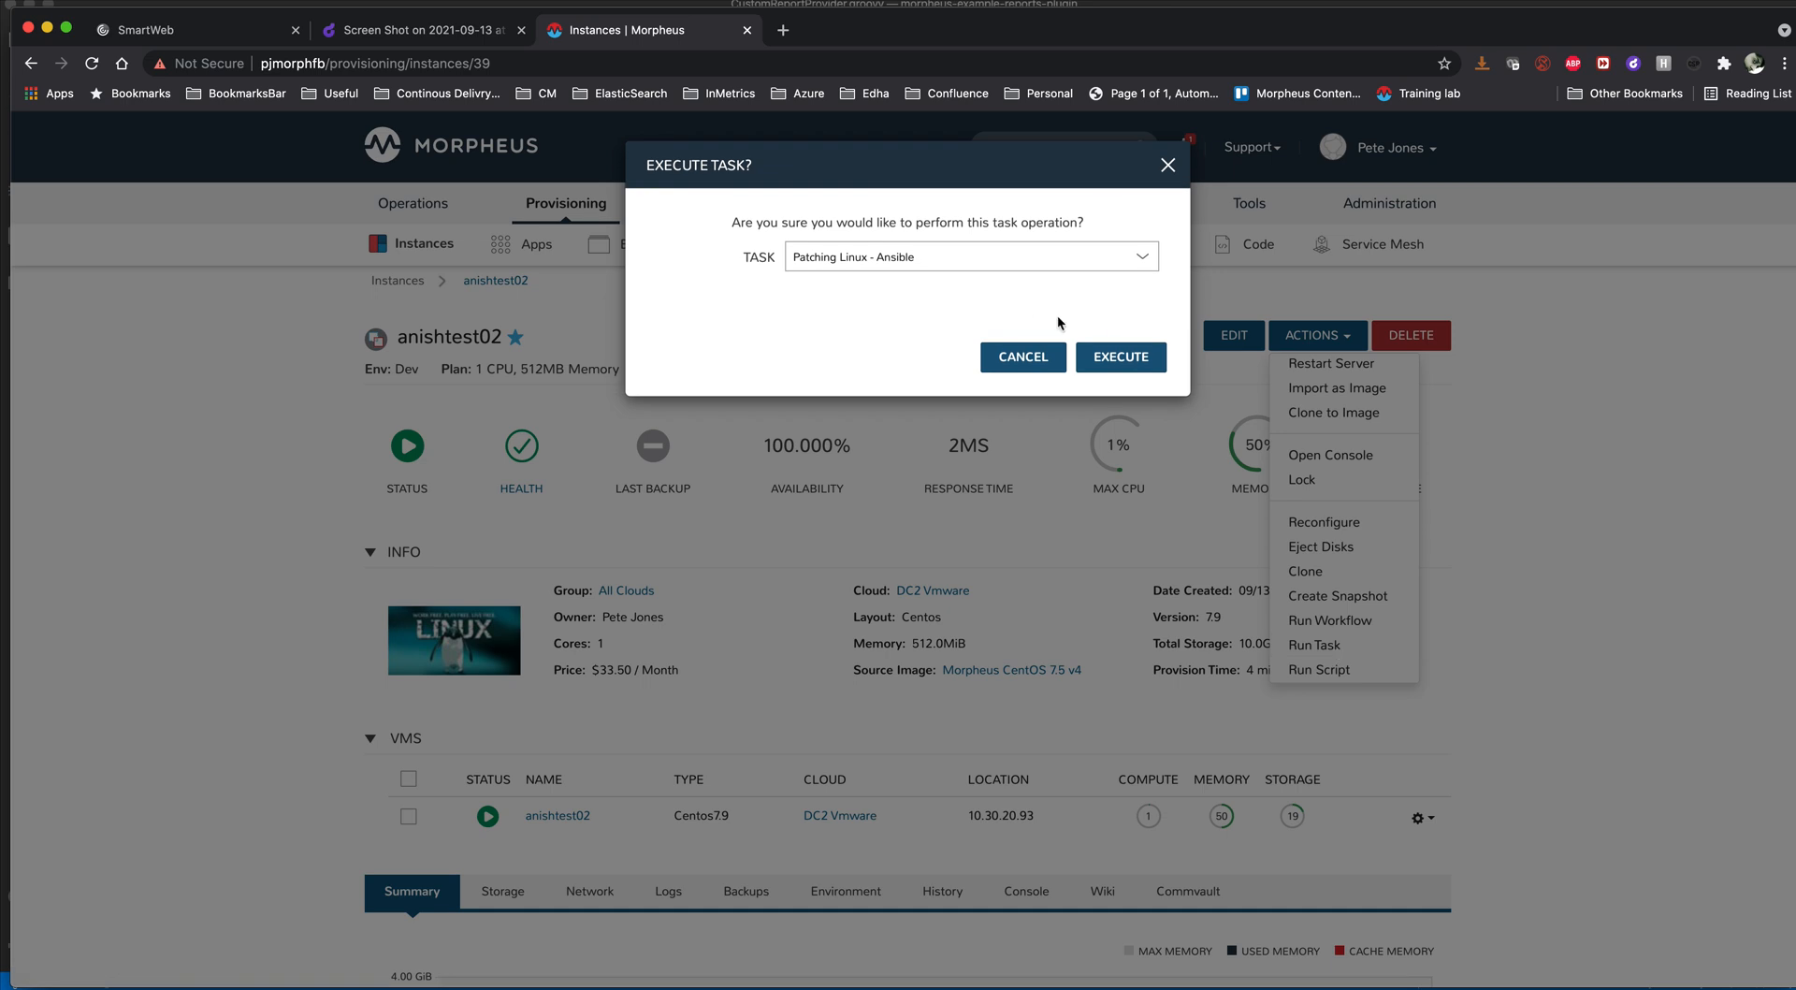
click(1121, 356)
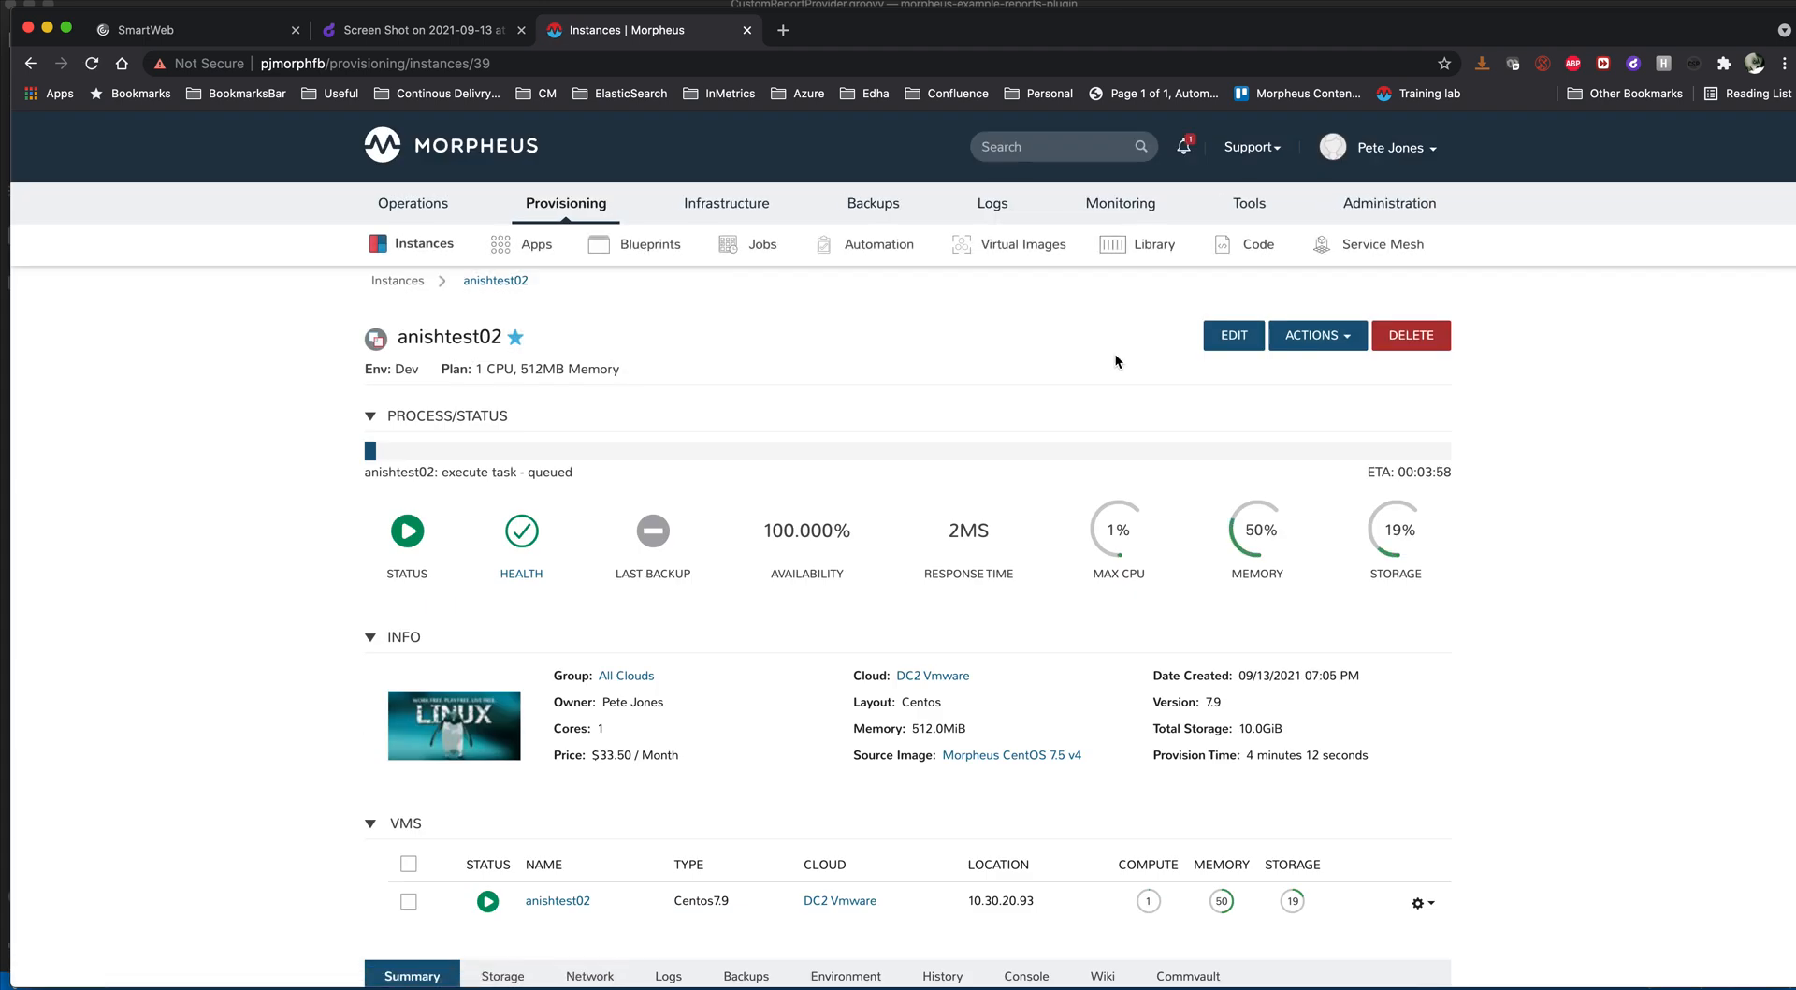
scroll(902, 537, down, 5)
scroll(904, 545, down, 2)
scroll(903, 546, up, 4)
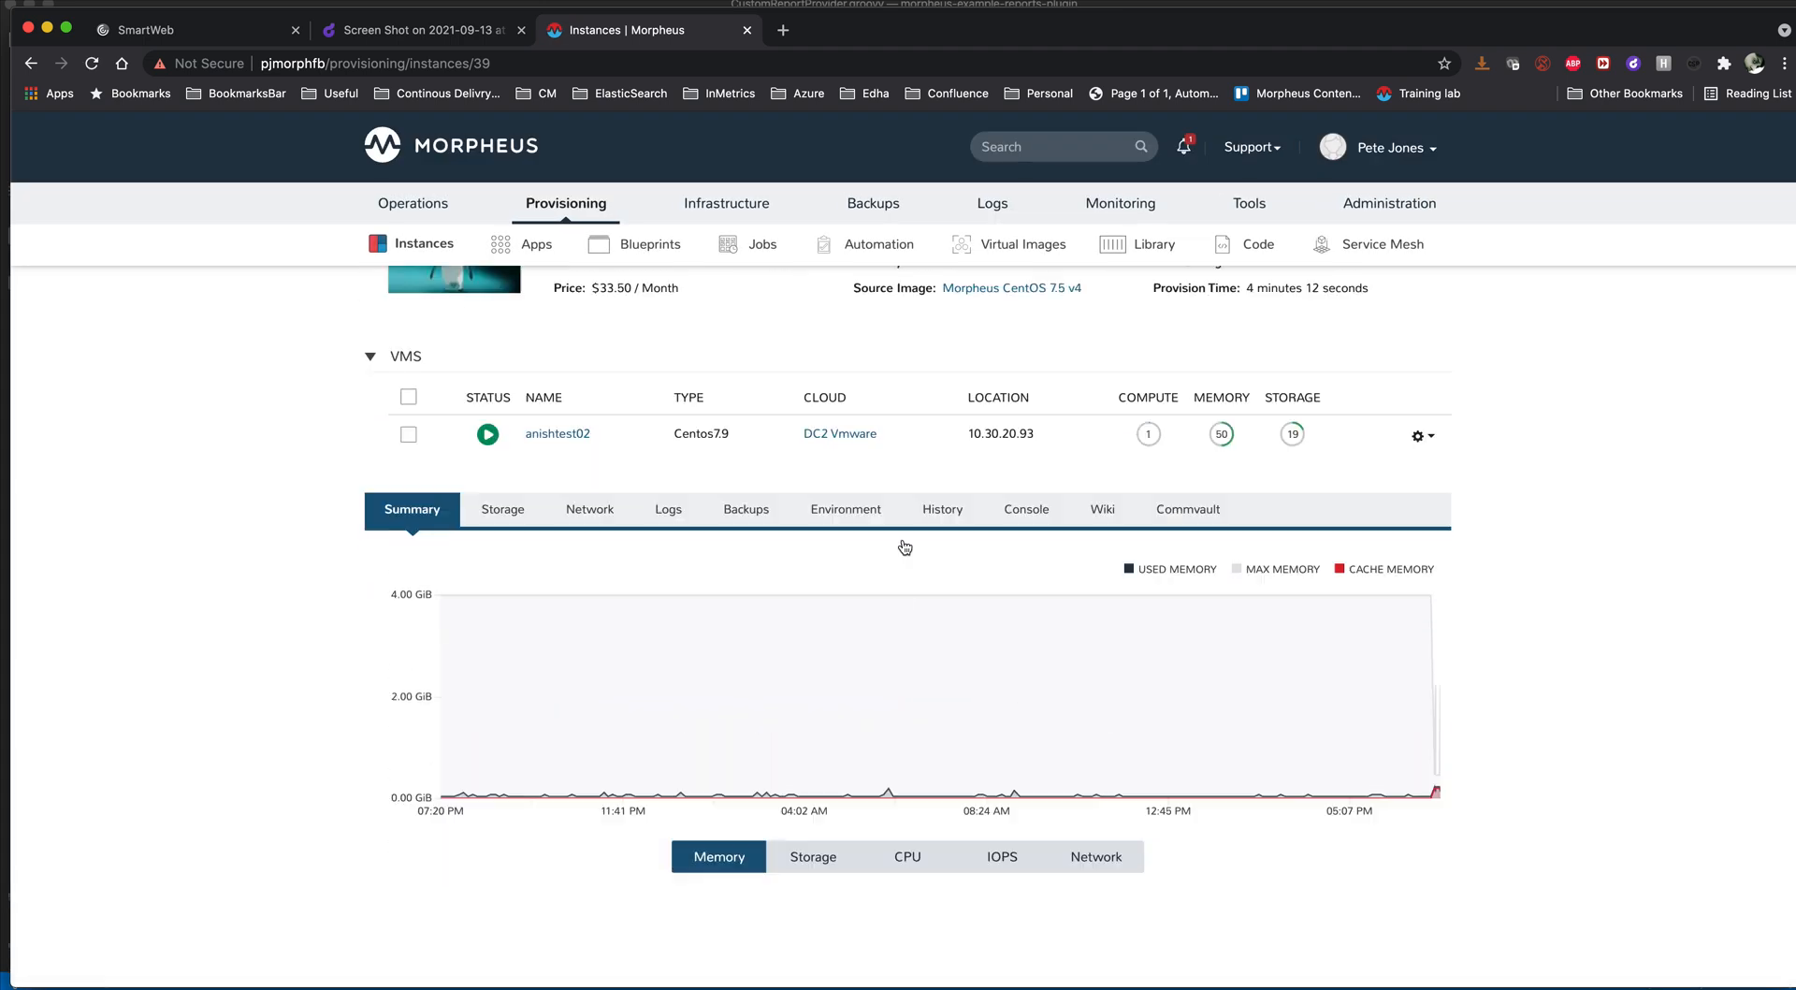
scroll(904, 547, up, 3)
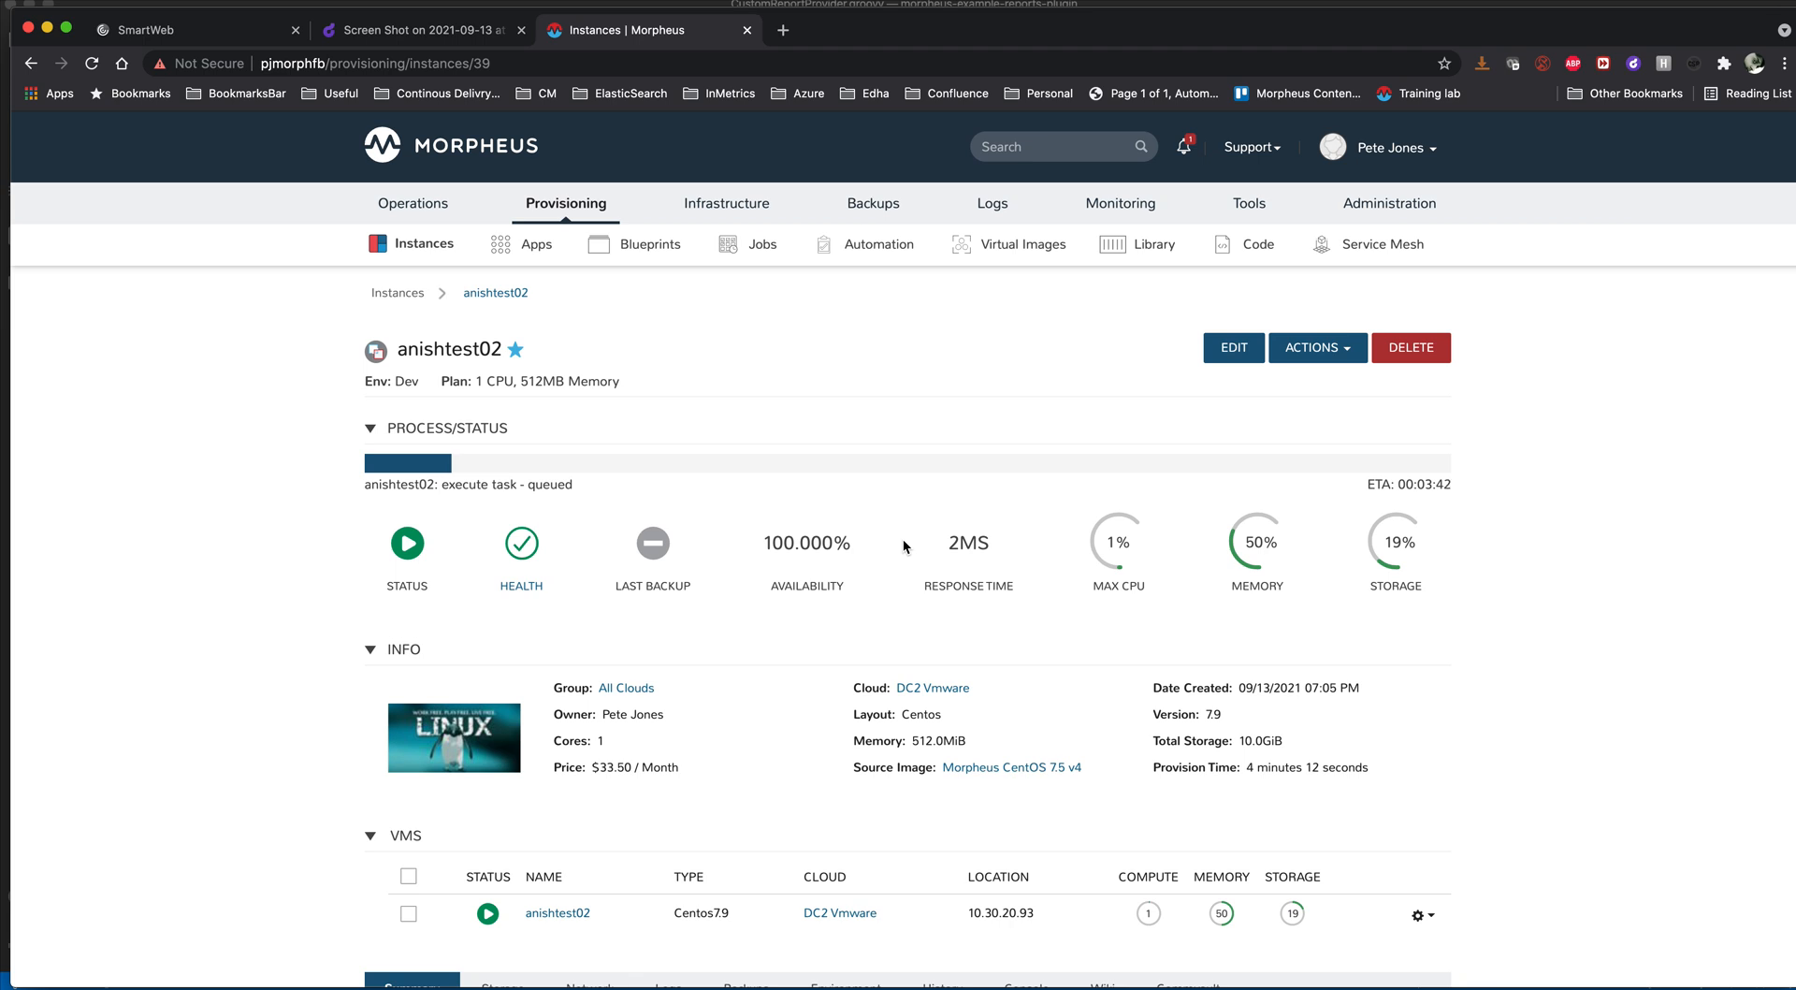
- From the administration integrations, open a new Ansible integration form, review its repository, path and Git option fields, and close it without saving
mouse_move(1454, 239)
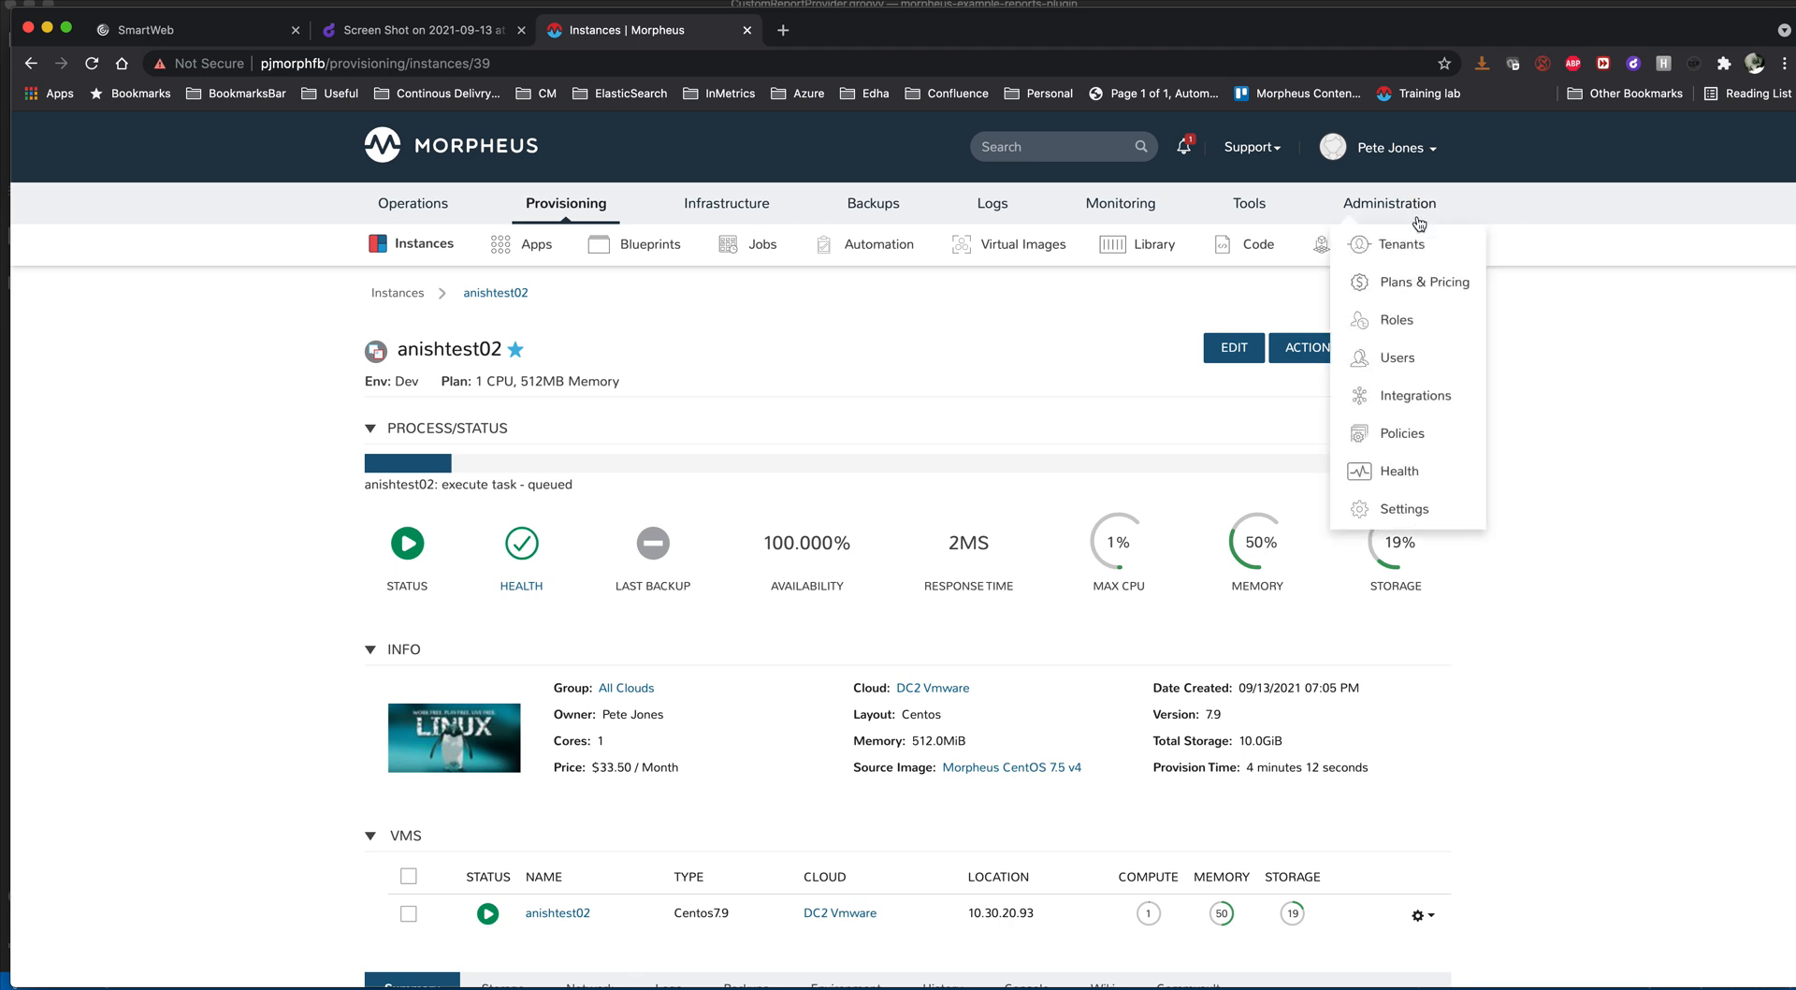
click(1432, 400)
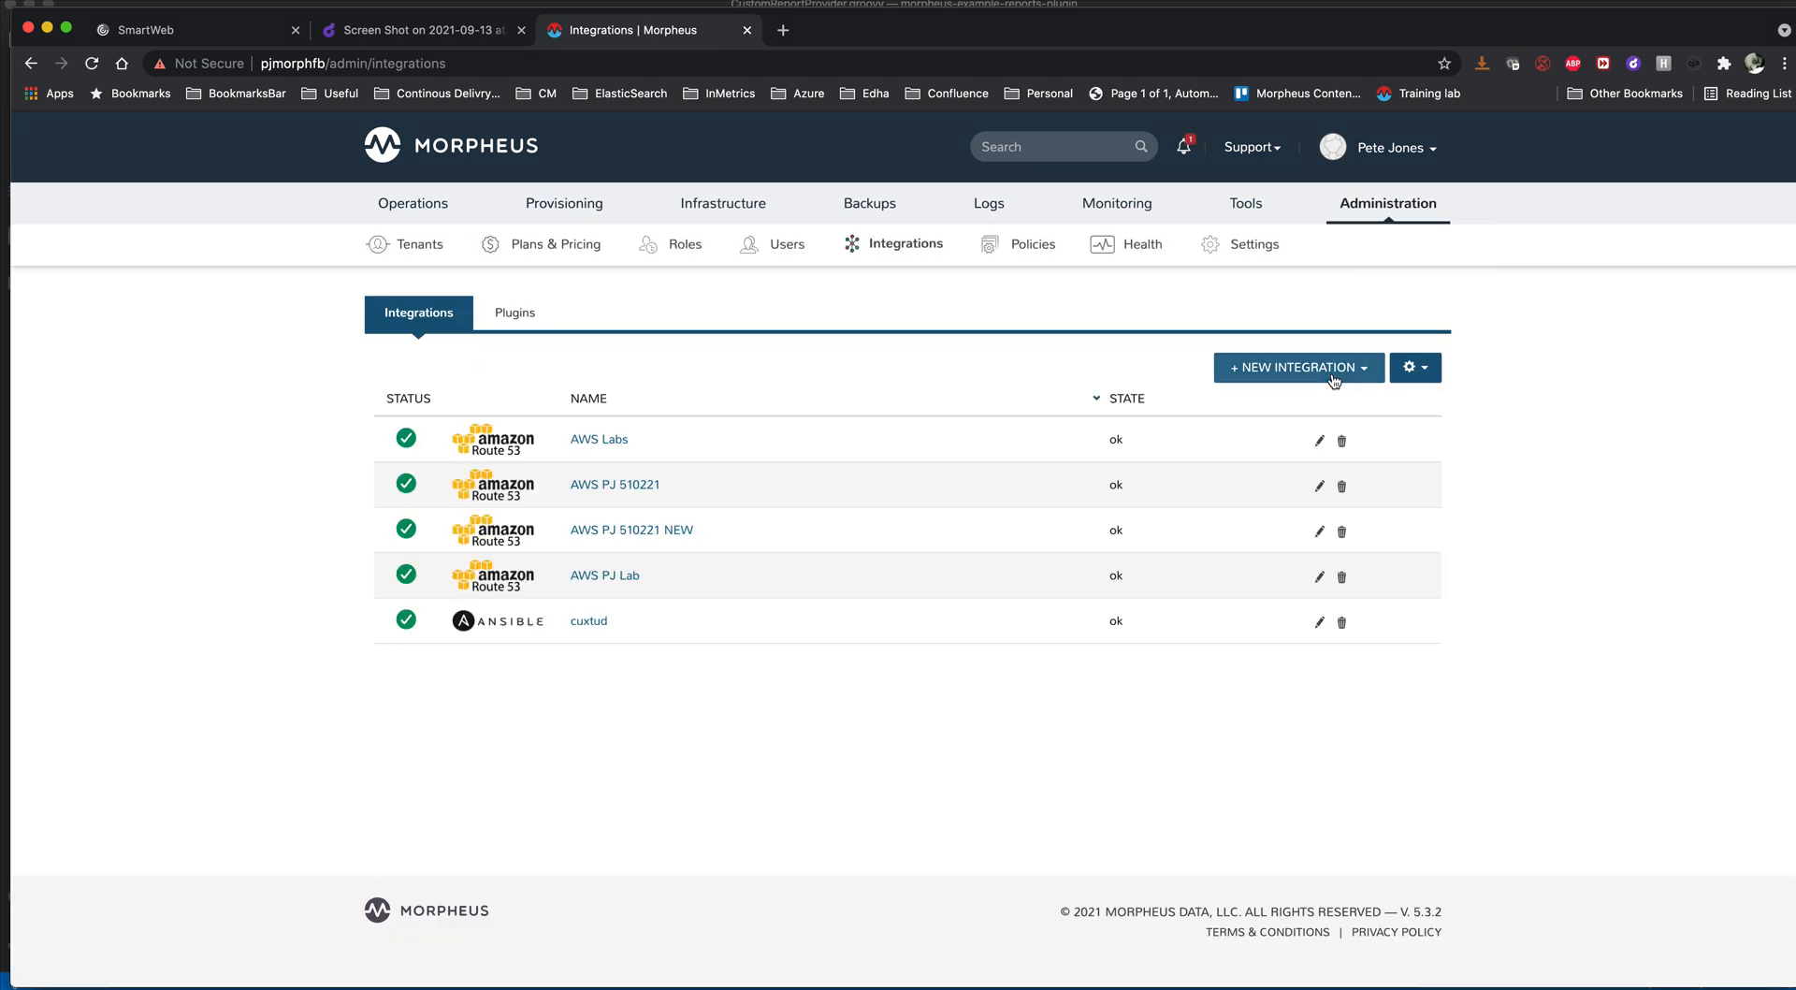
click(1332, 369)
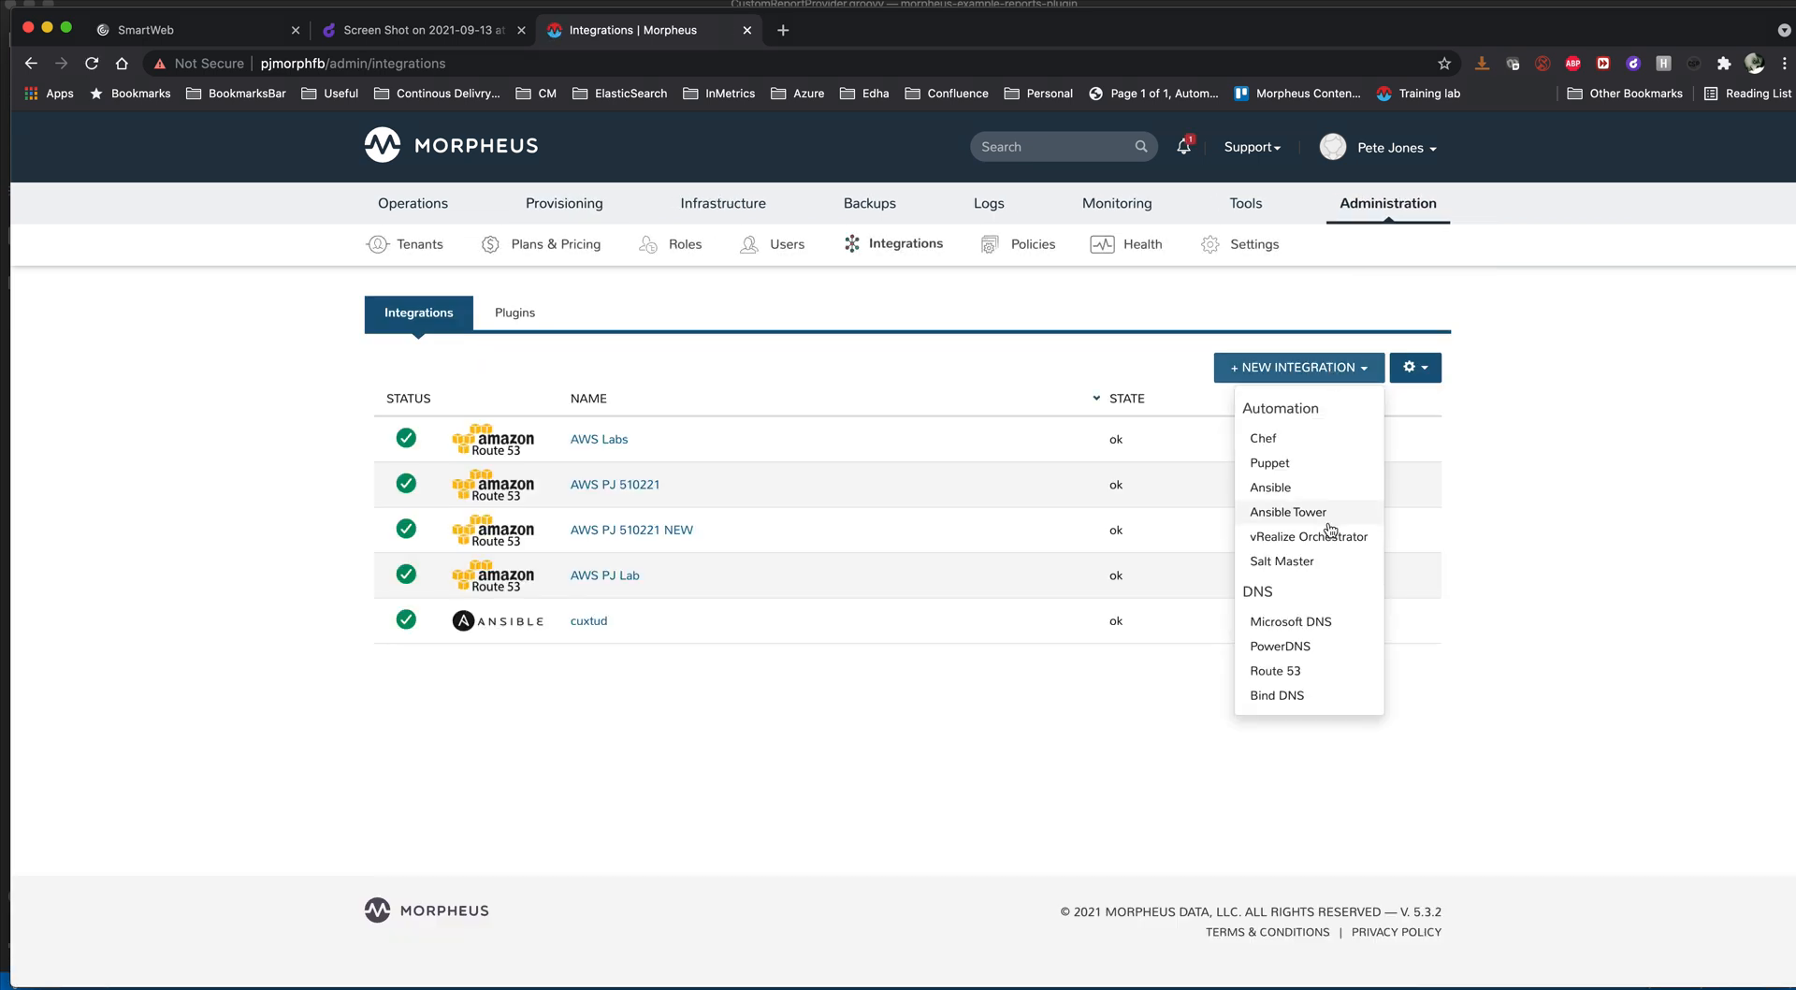
click(1314, 494)
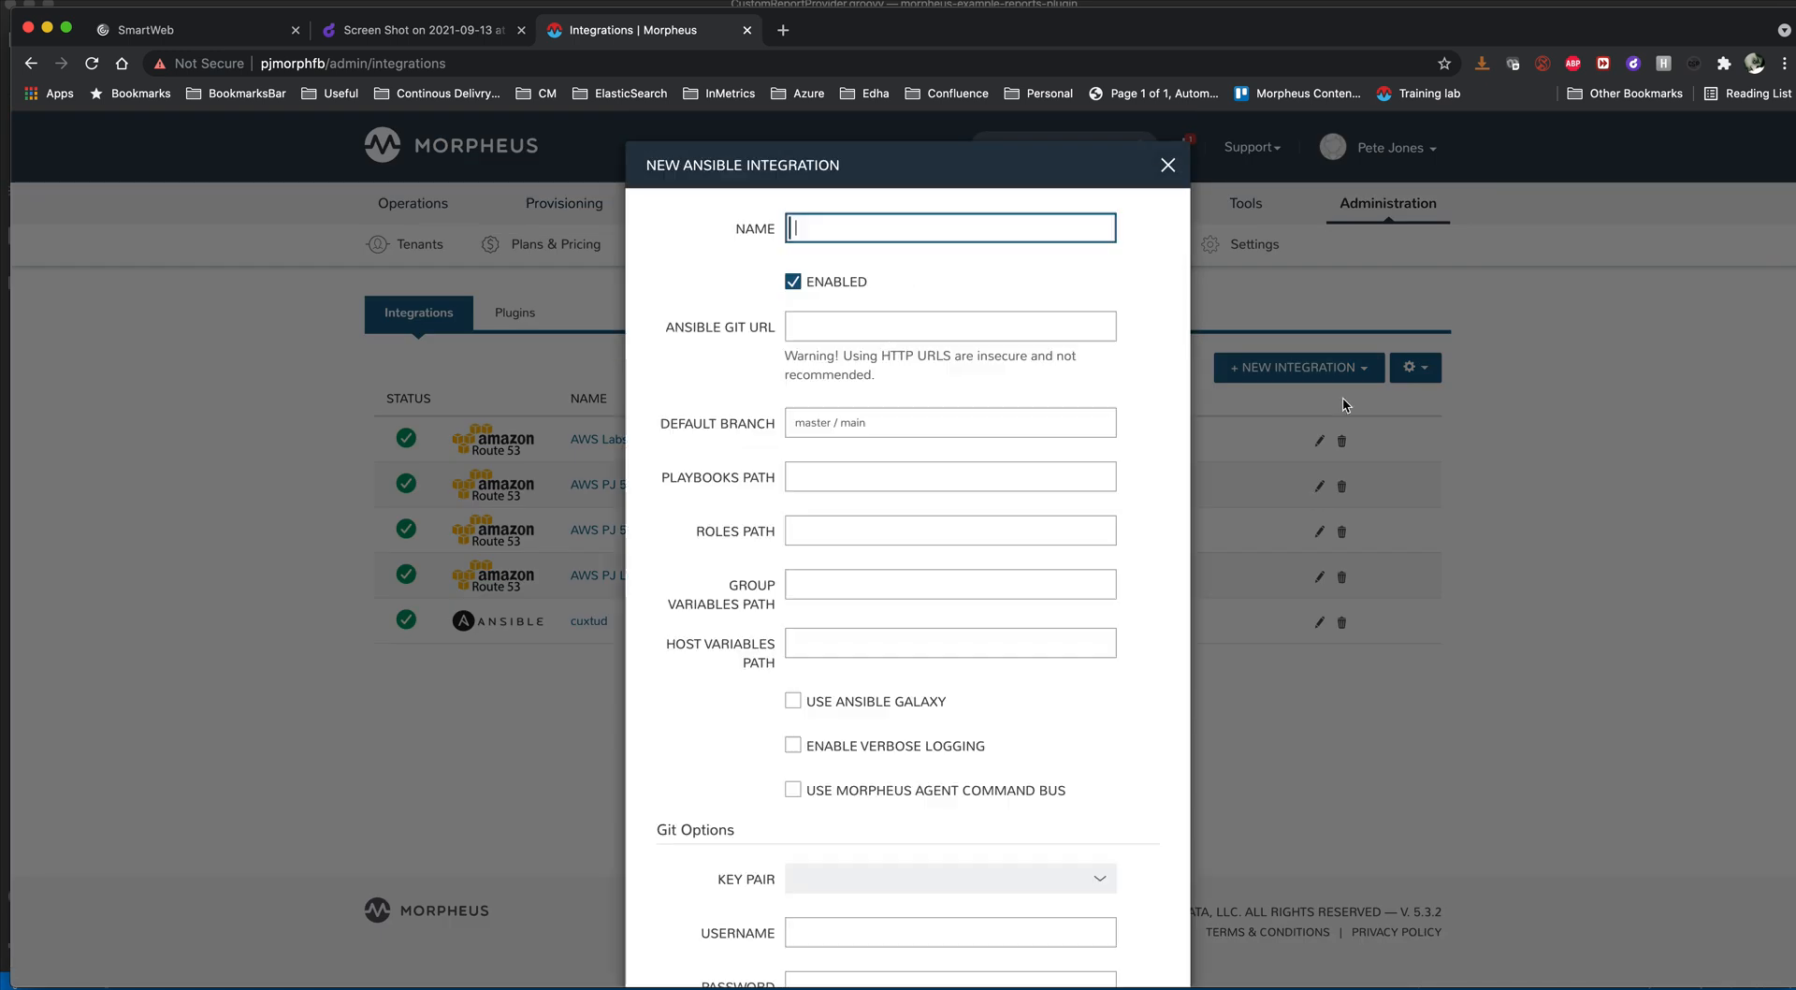
click(903, 329)
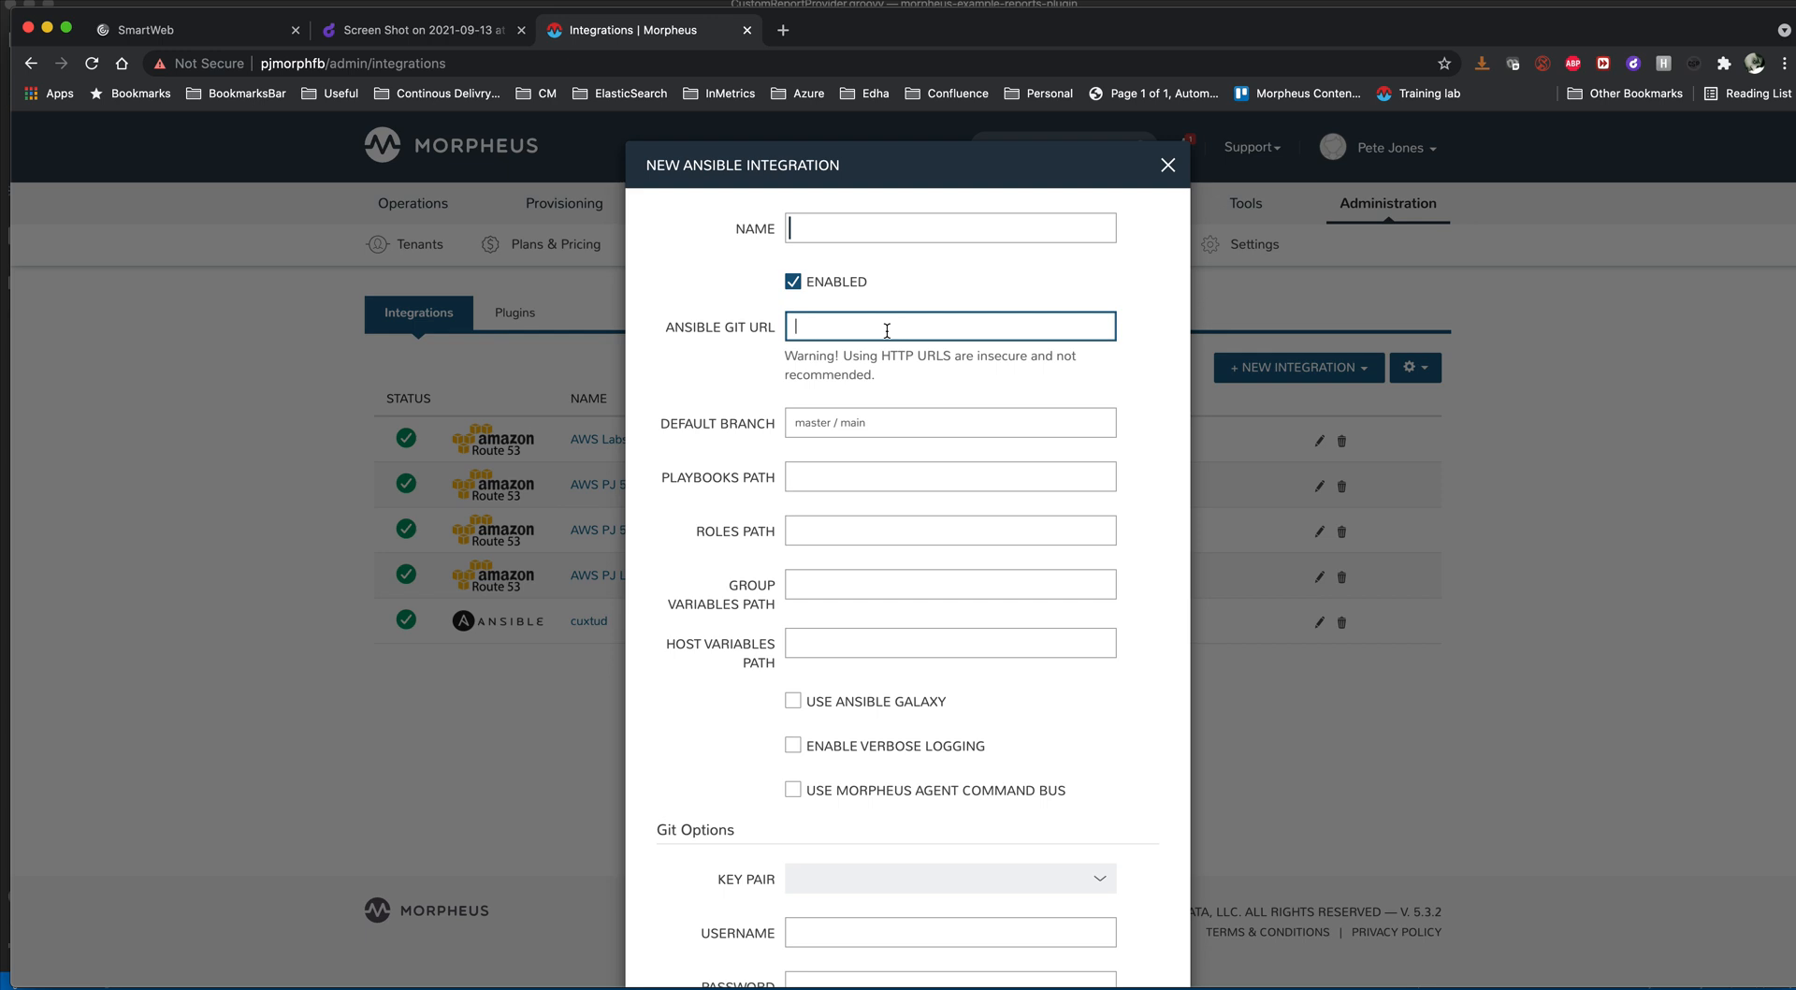
scroll(769, 636, down, 3)
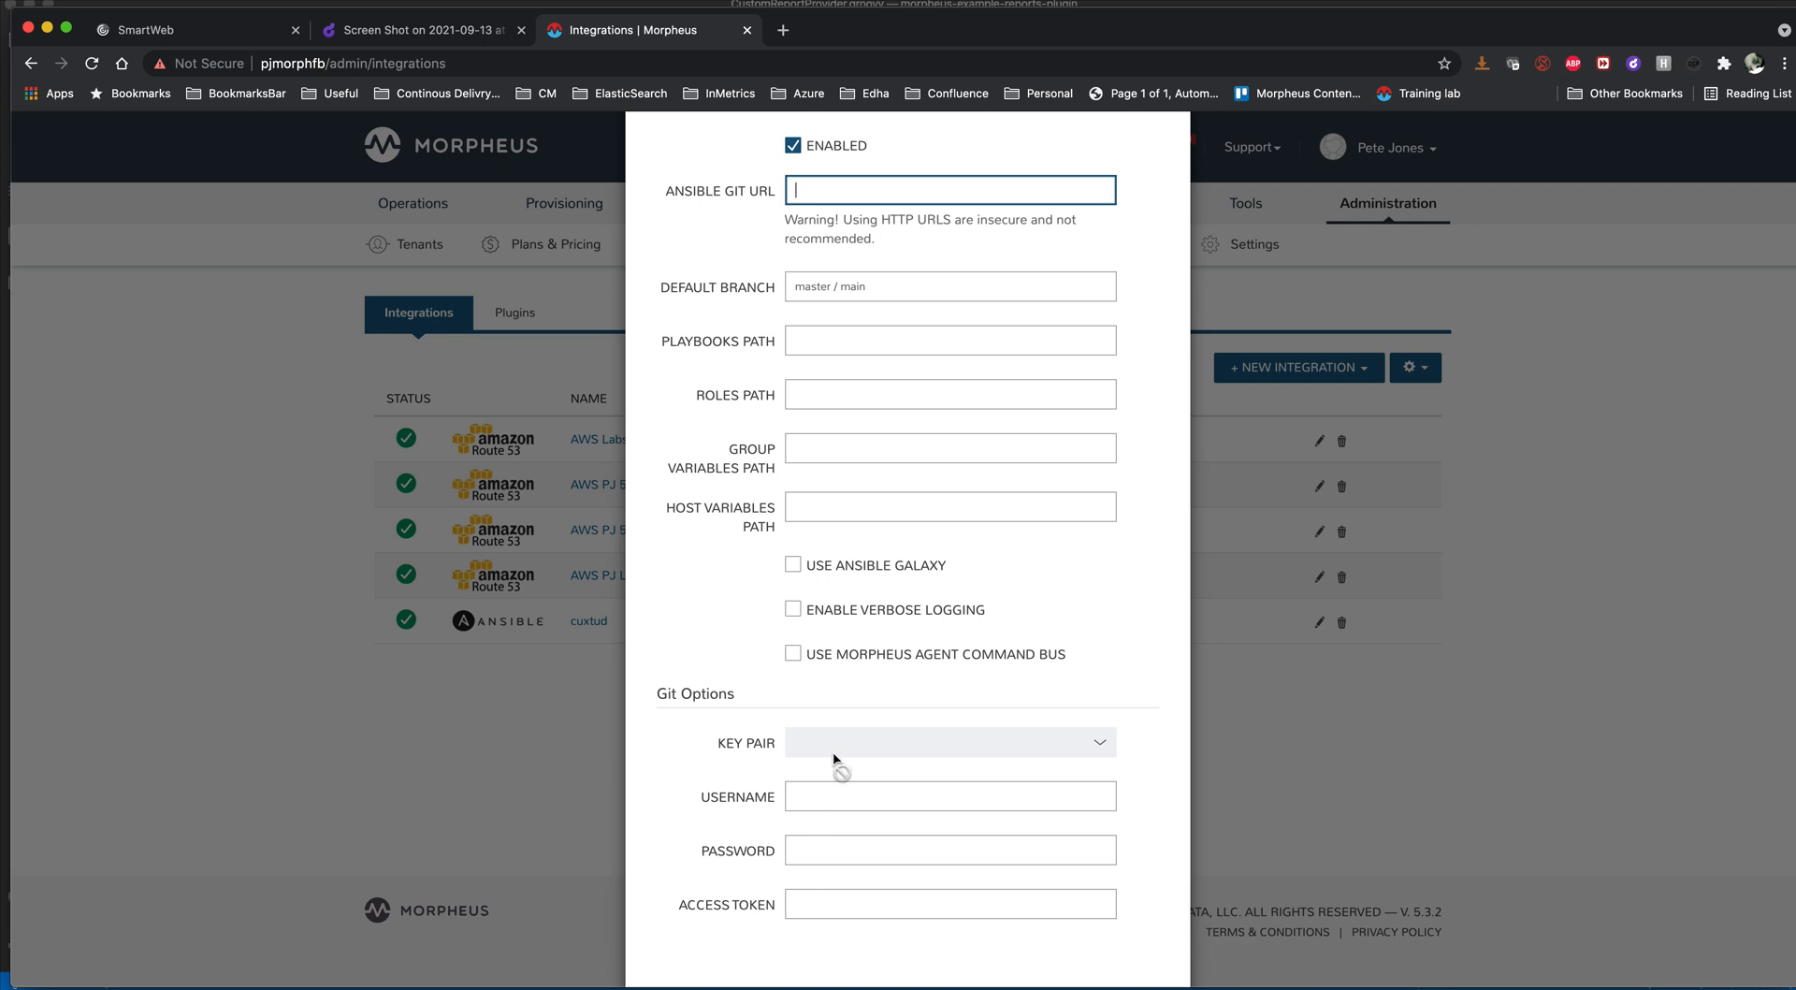
scroll(835, 756, up, 2)
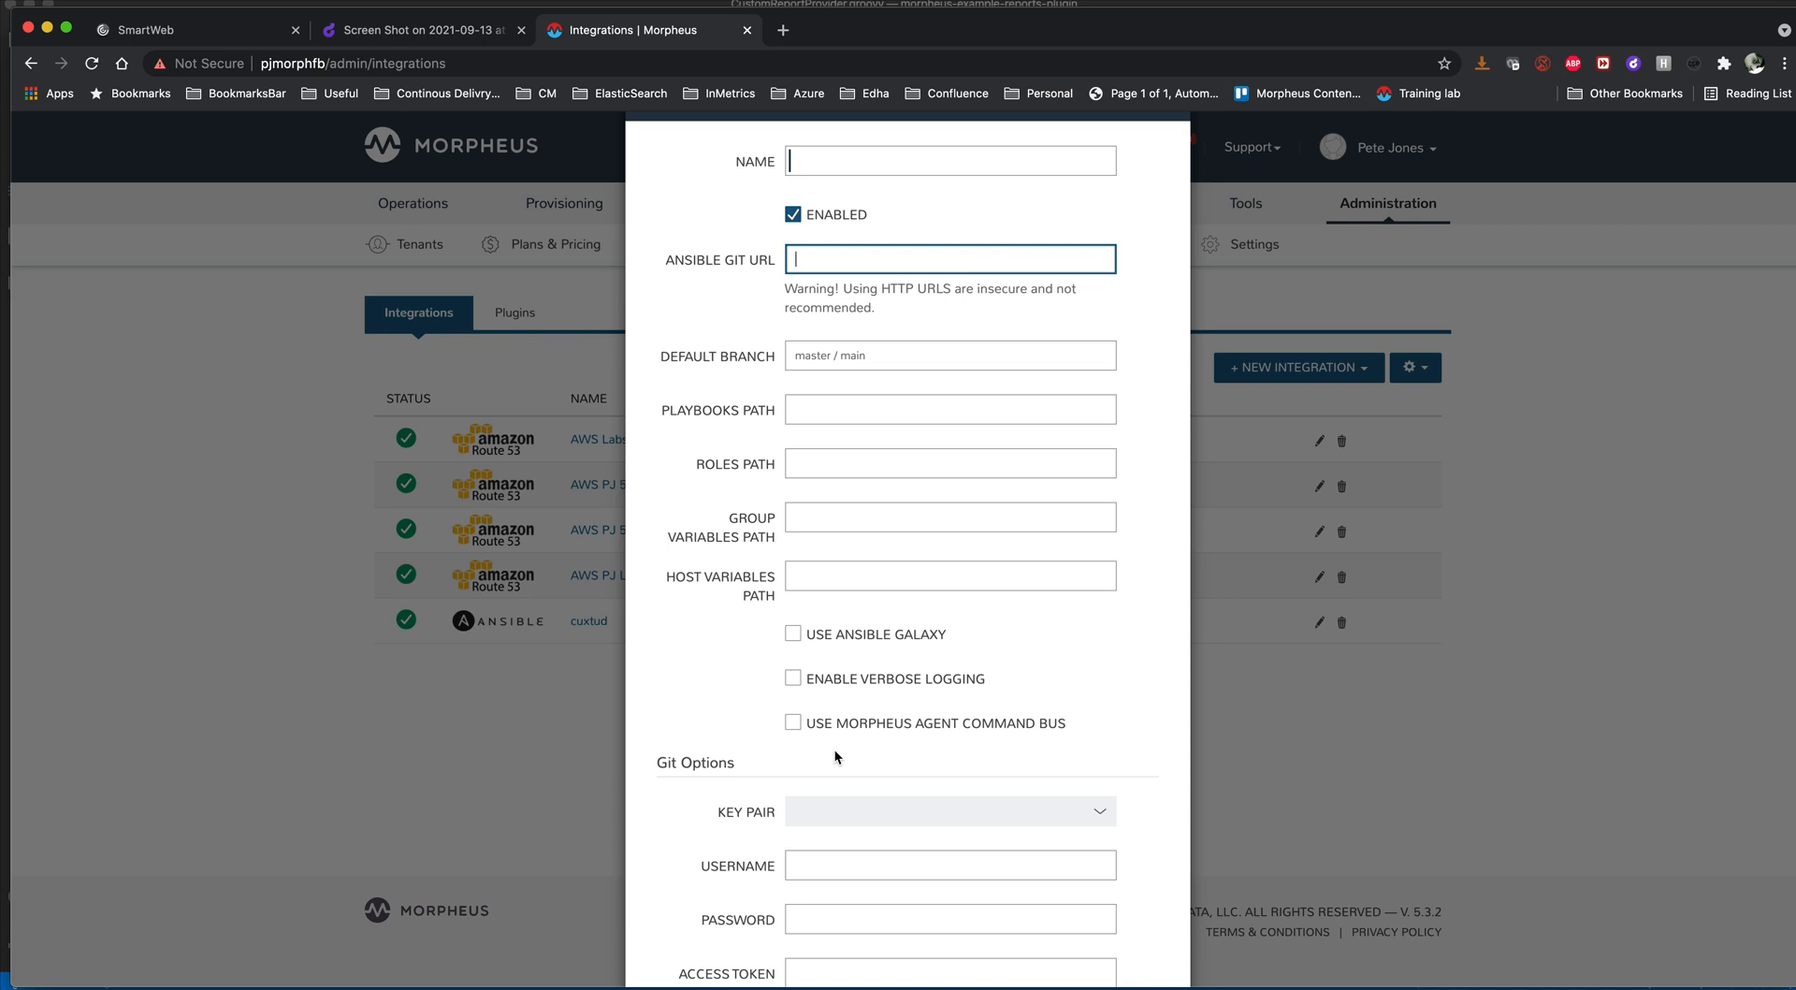
scroll(946, 557, up, 2)
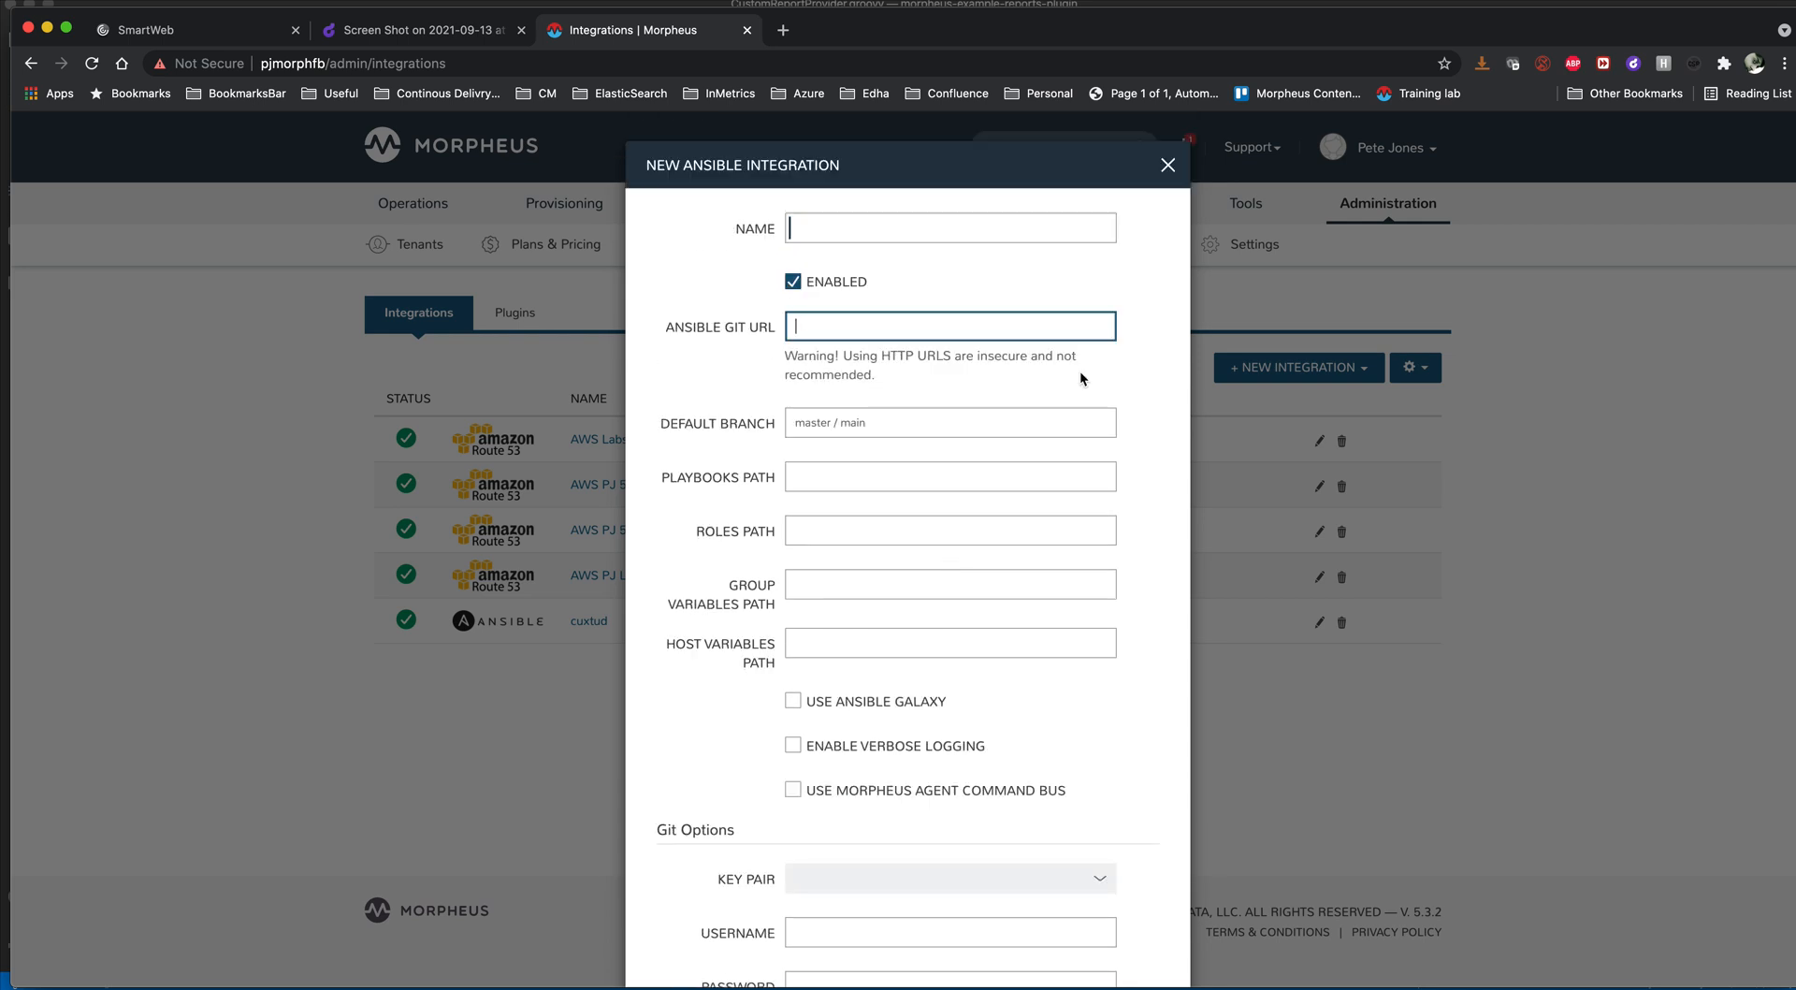
click(1168, 165)
- Open the existing cuxtud Ansible integration for editing and review its Git URL, playbooks, roles, group variables and host variables paths
click(1320, 622)
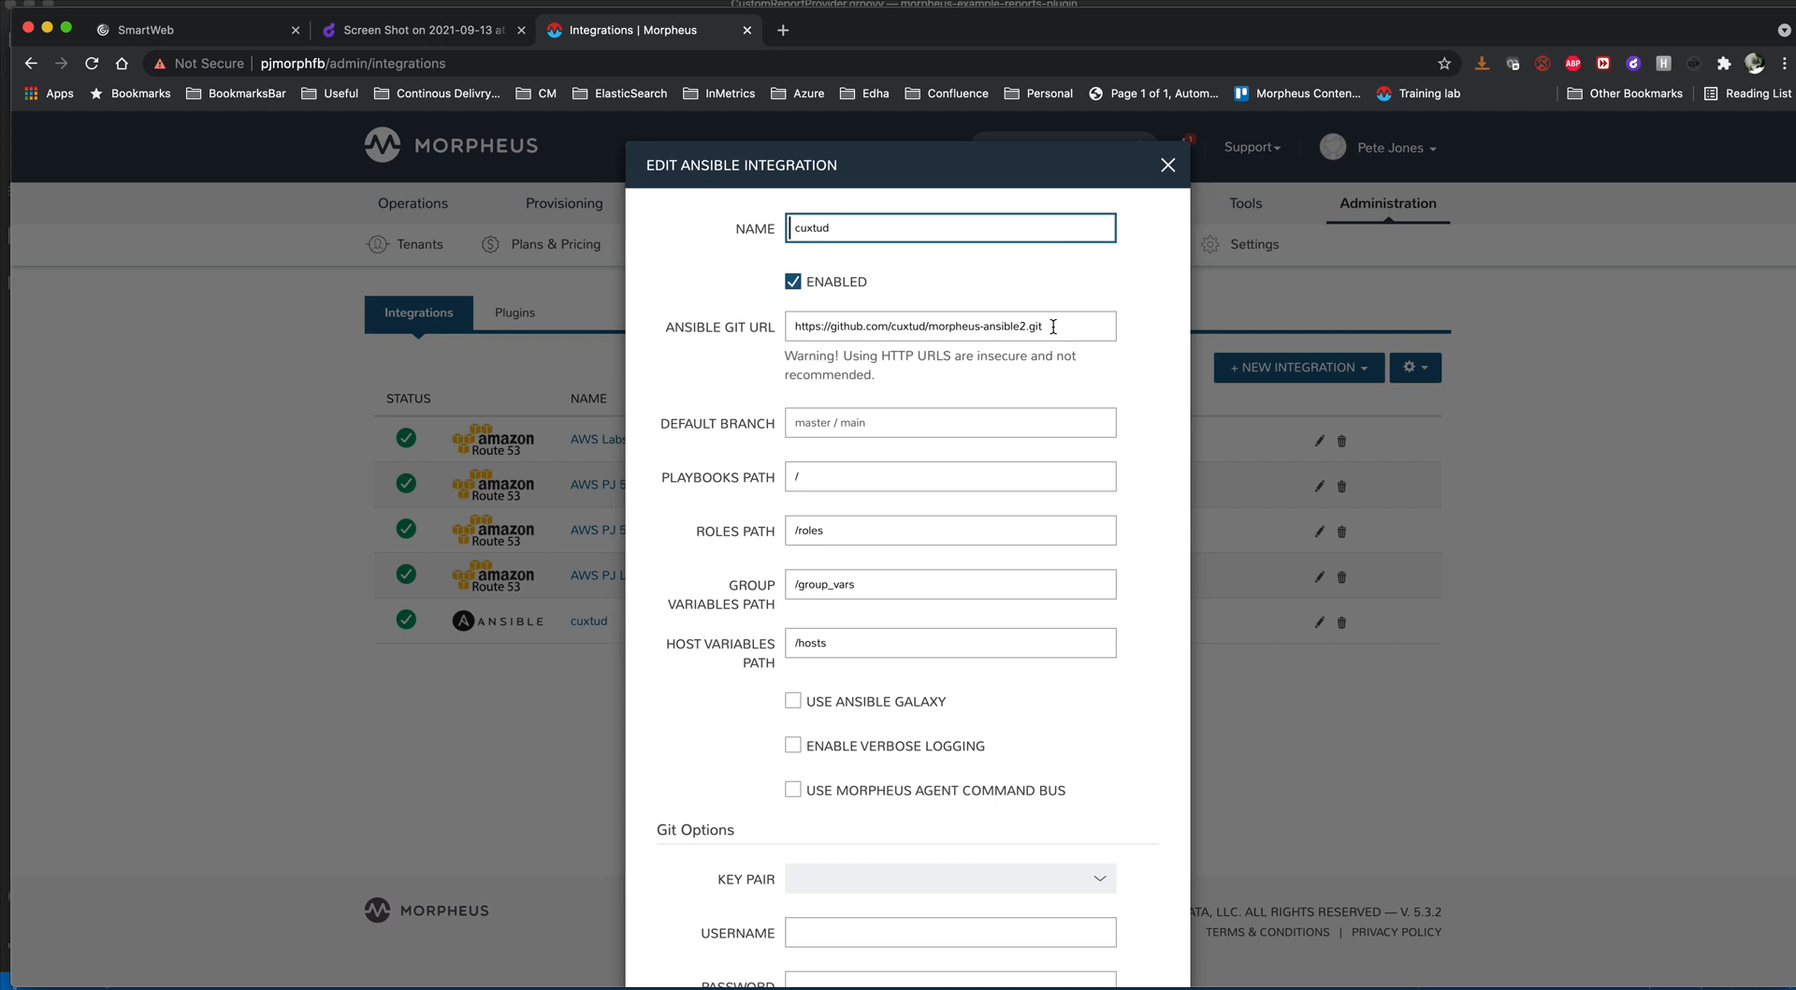
scroll(1053, 326, down, 1)
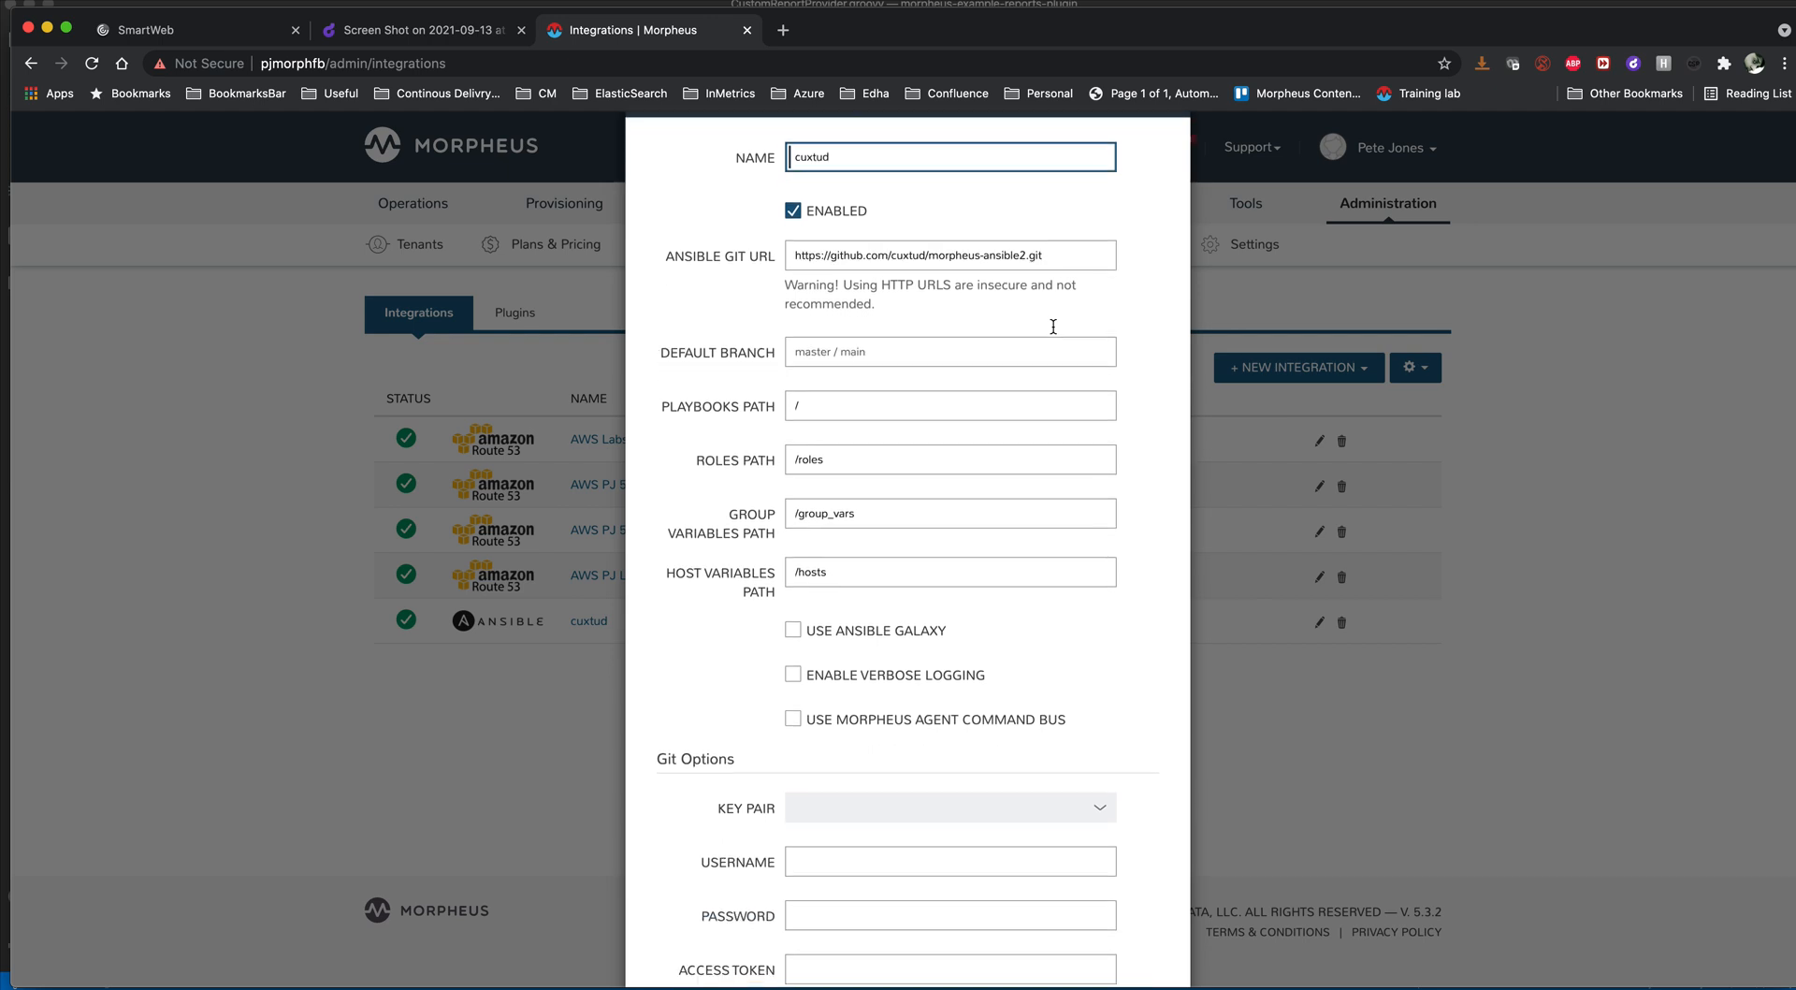
click(822, 409)
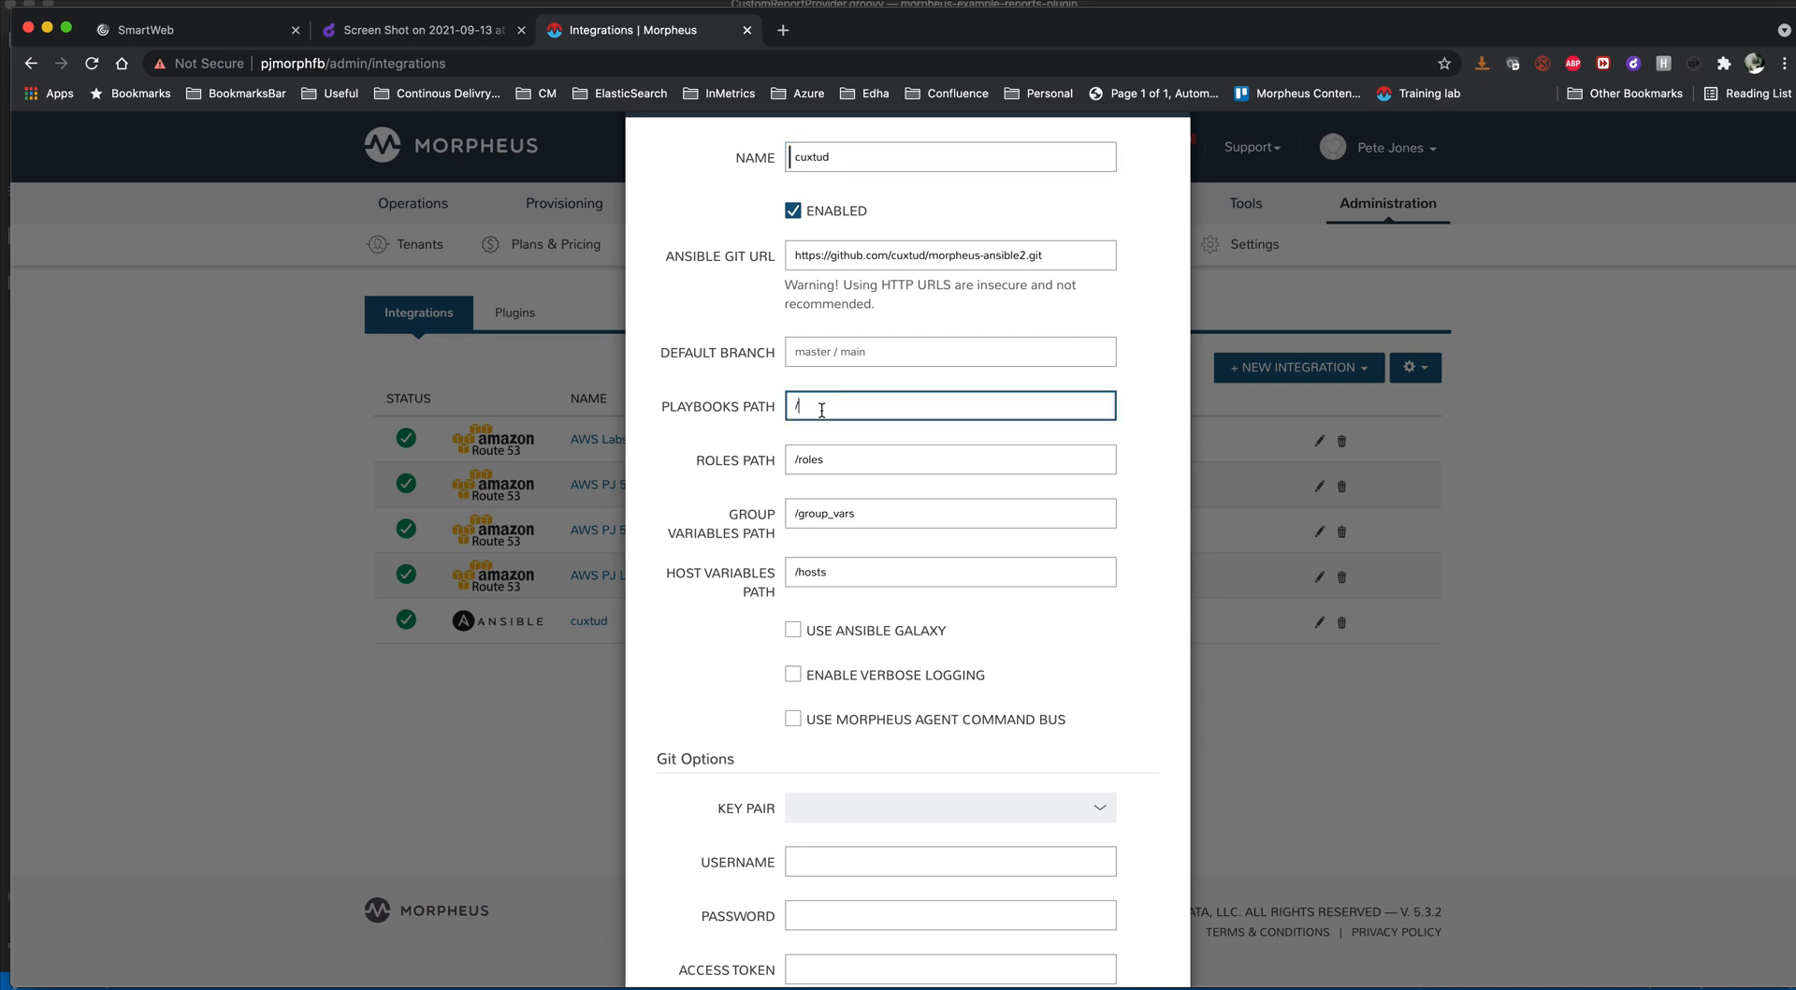
click(838, 470)
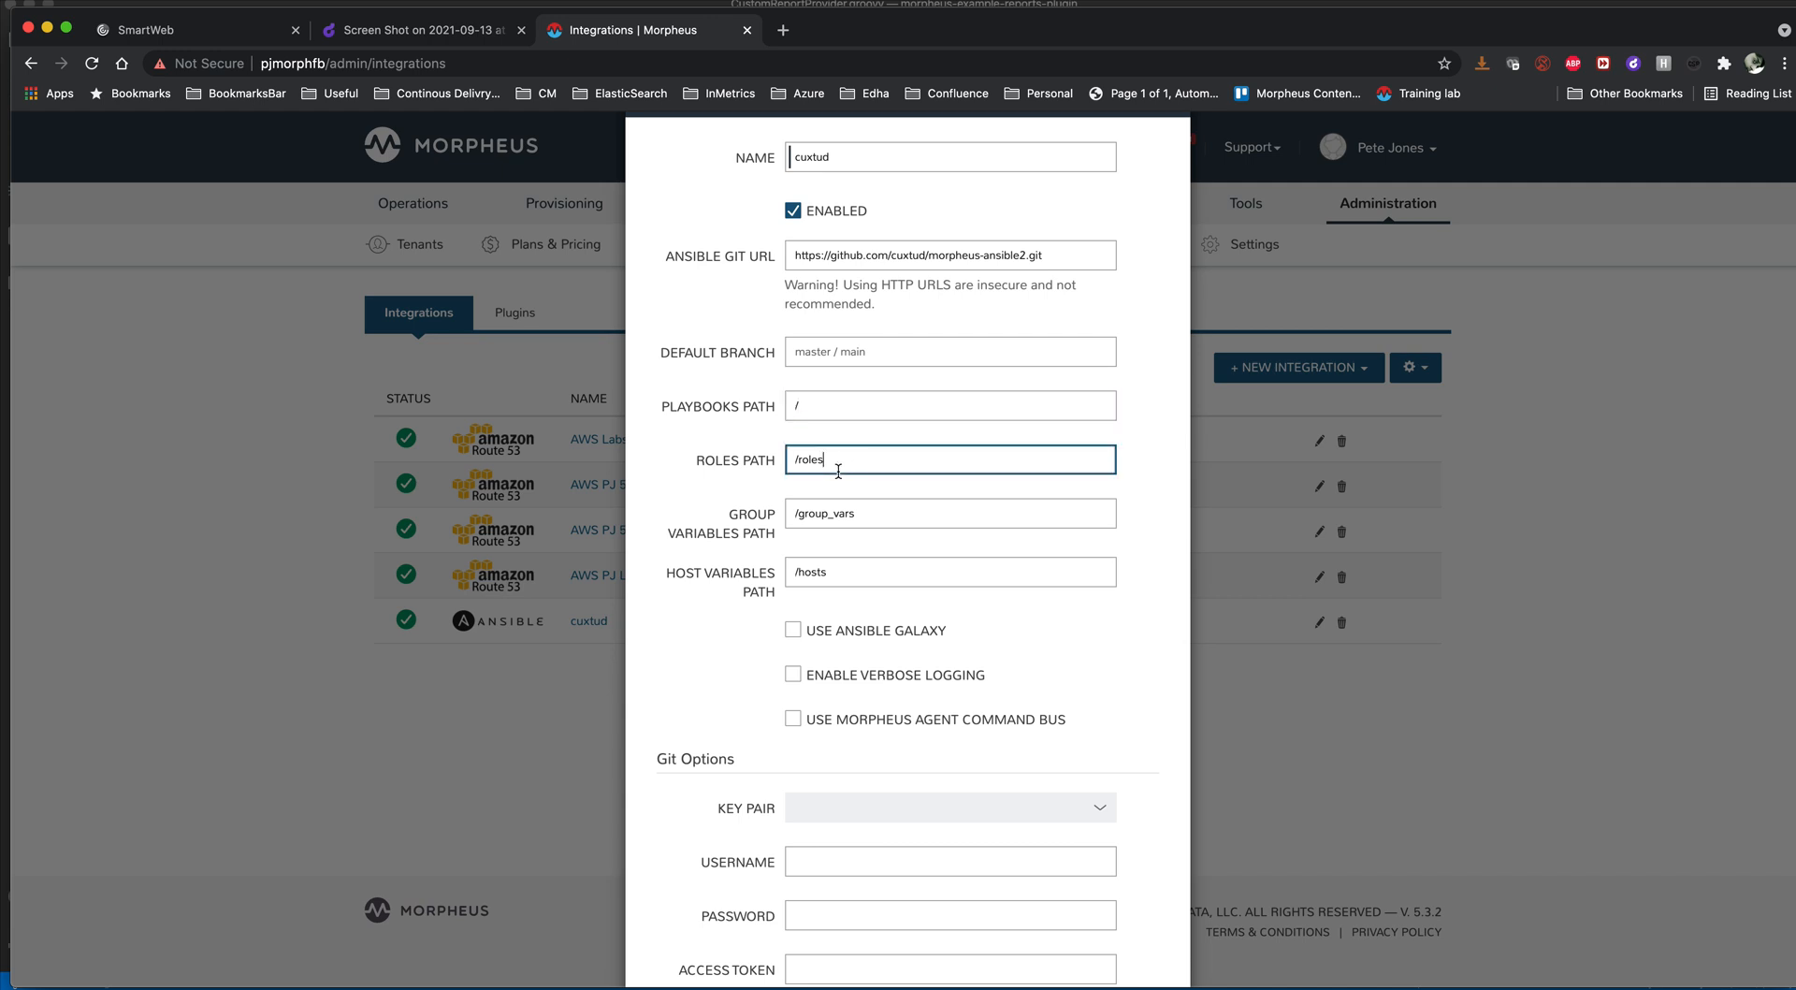
click(890, 510)
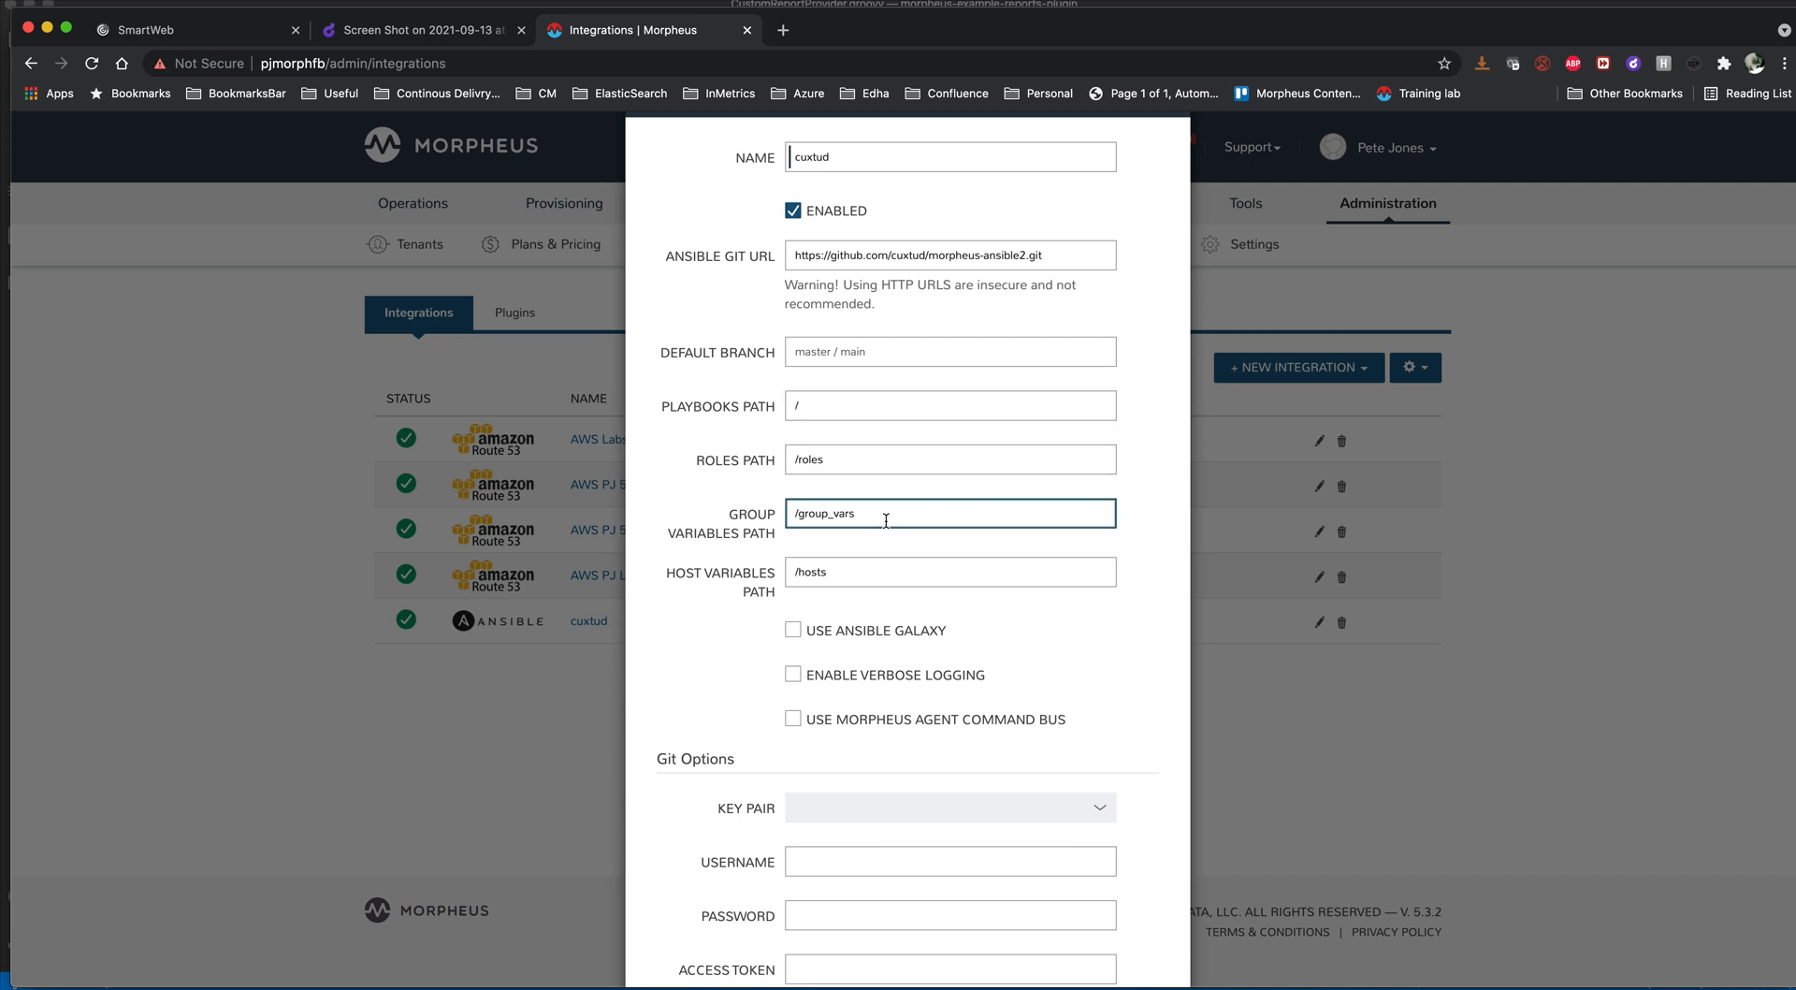
click(851, 572)
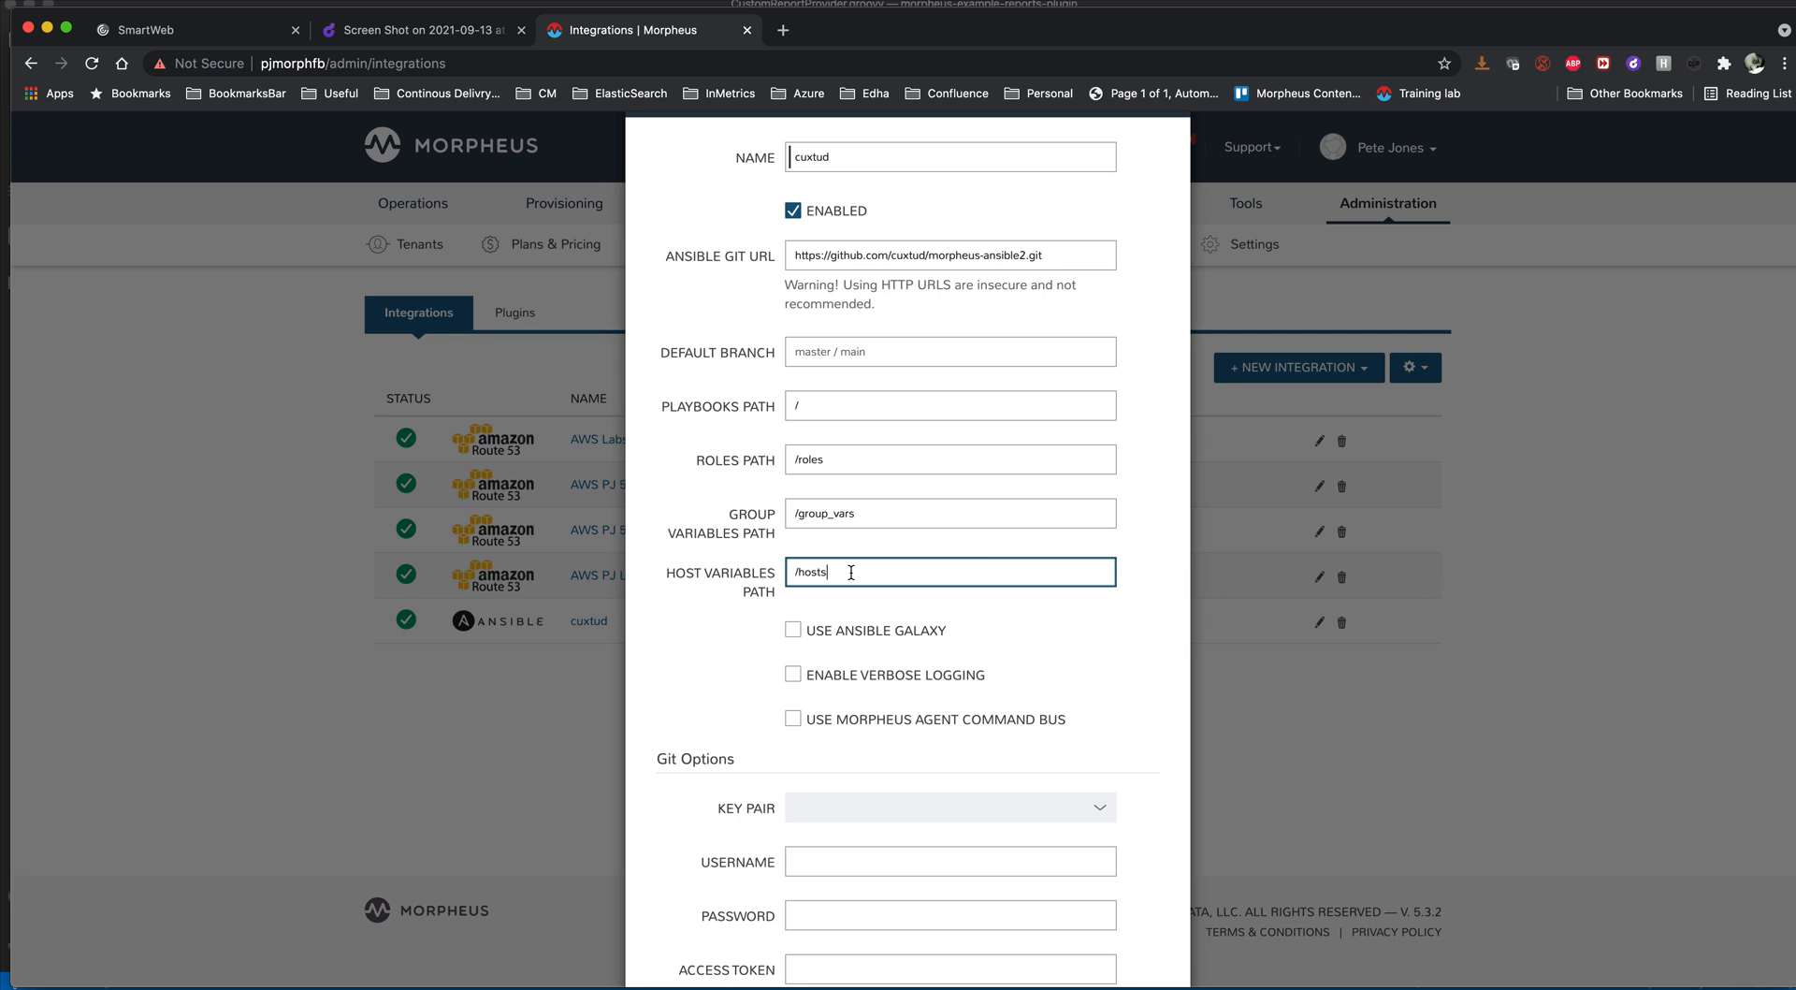
scroll(851, 572, down, 3)
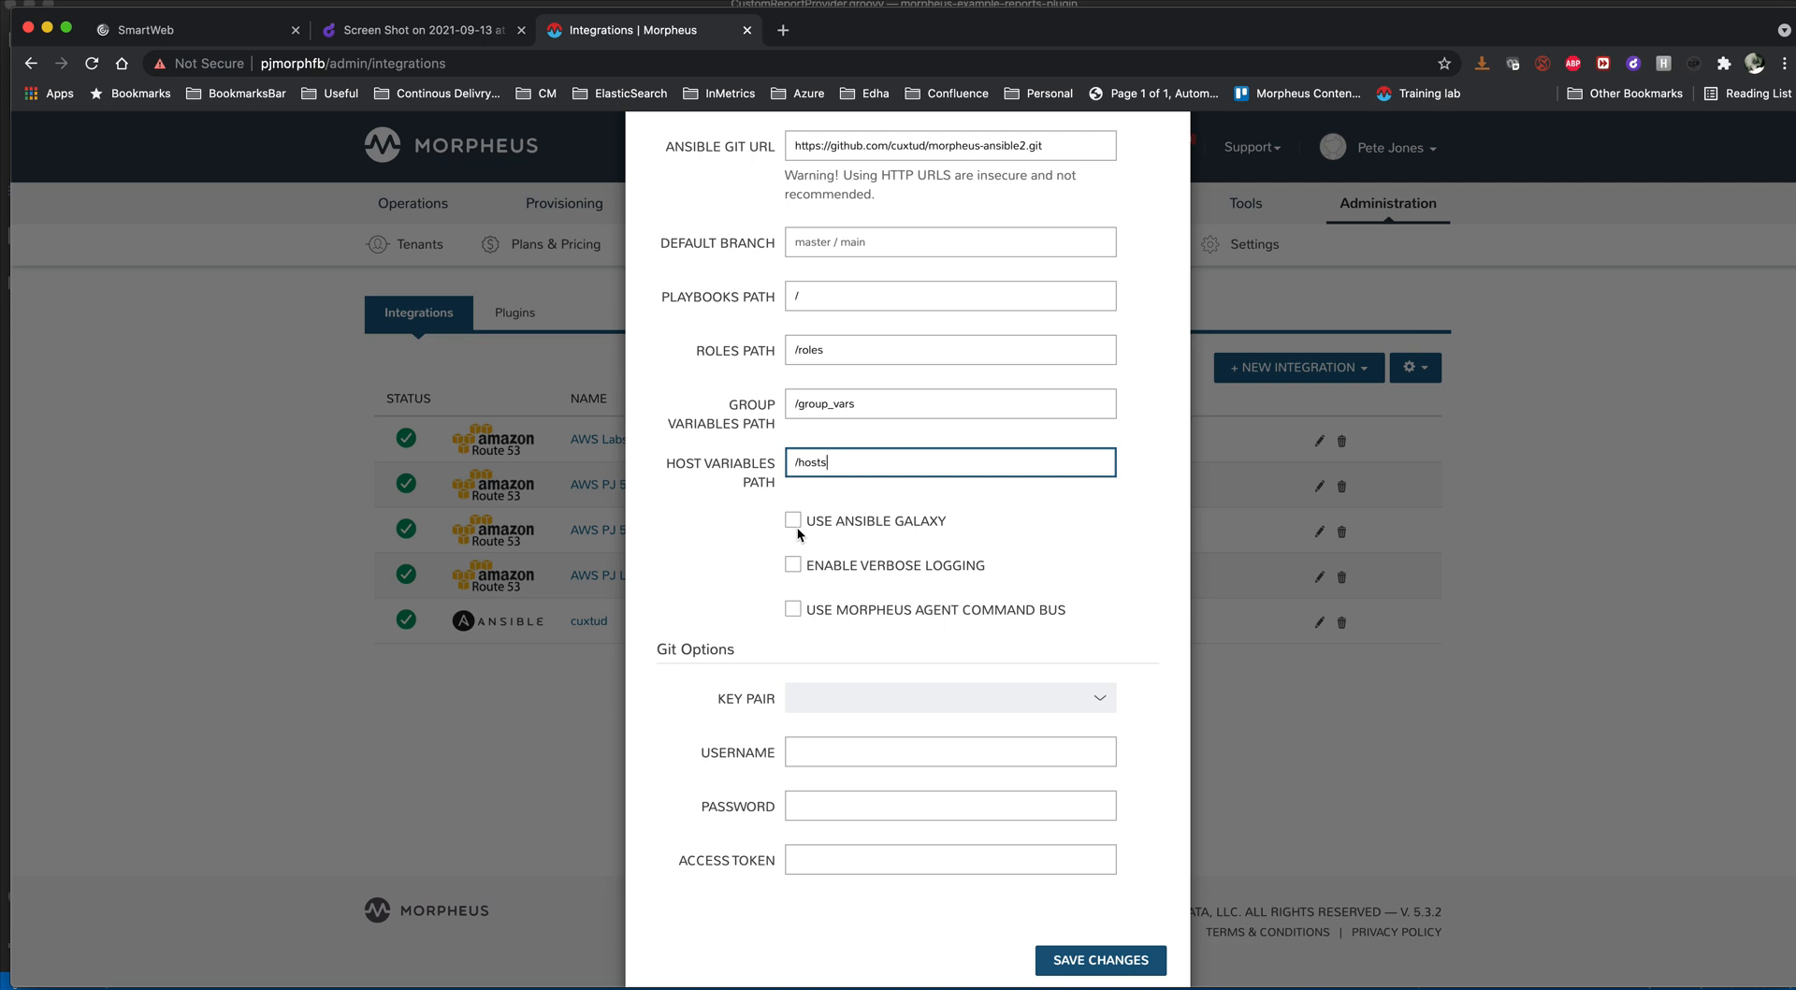
- Switch to the terminal's morpheus-example-reports-plugin session, change to /opt/morpheus/.local/.ansible/ and list its contents in long format
key(super+Tab)
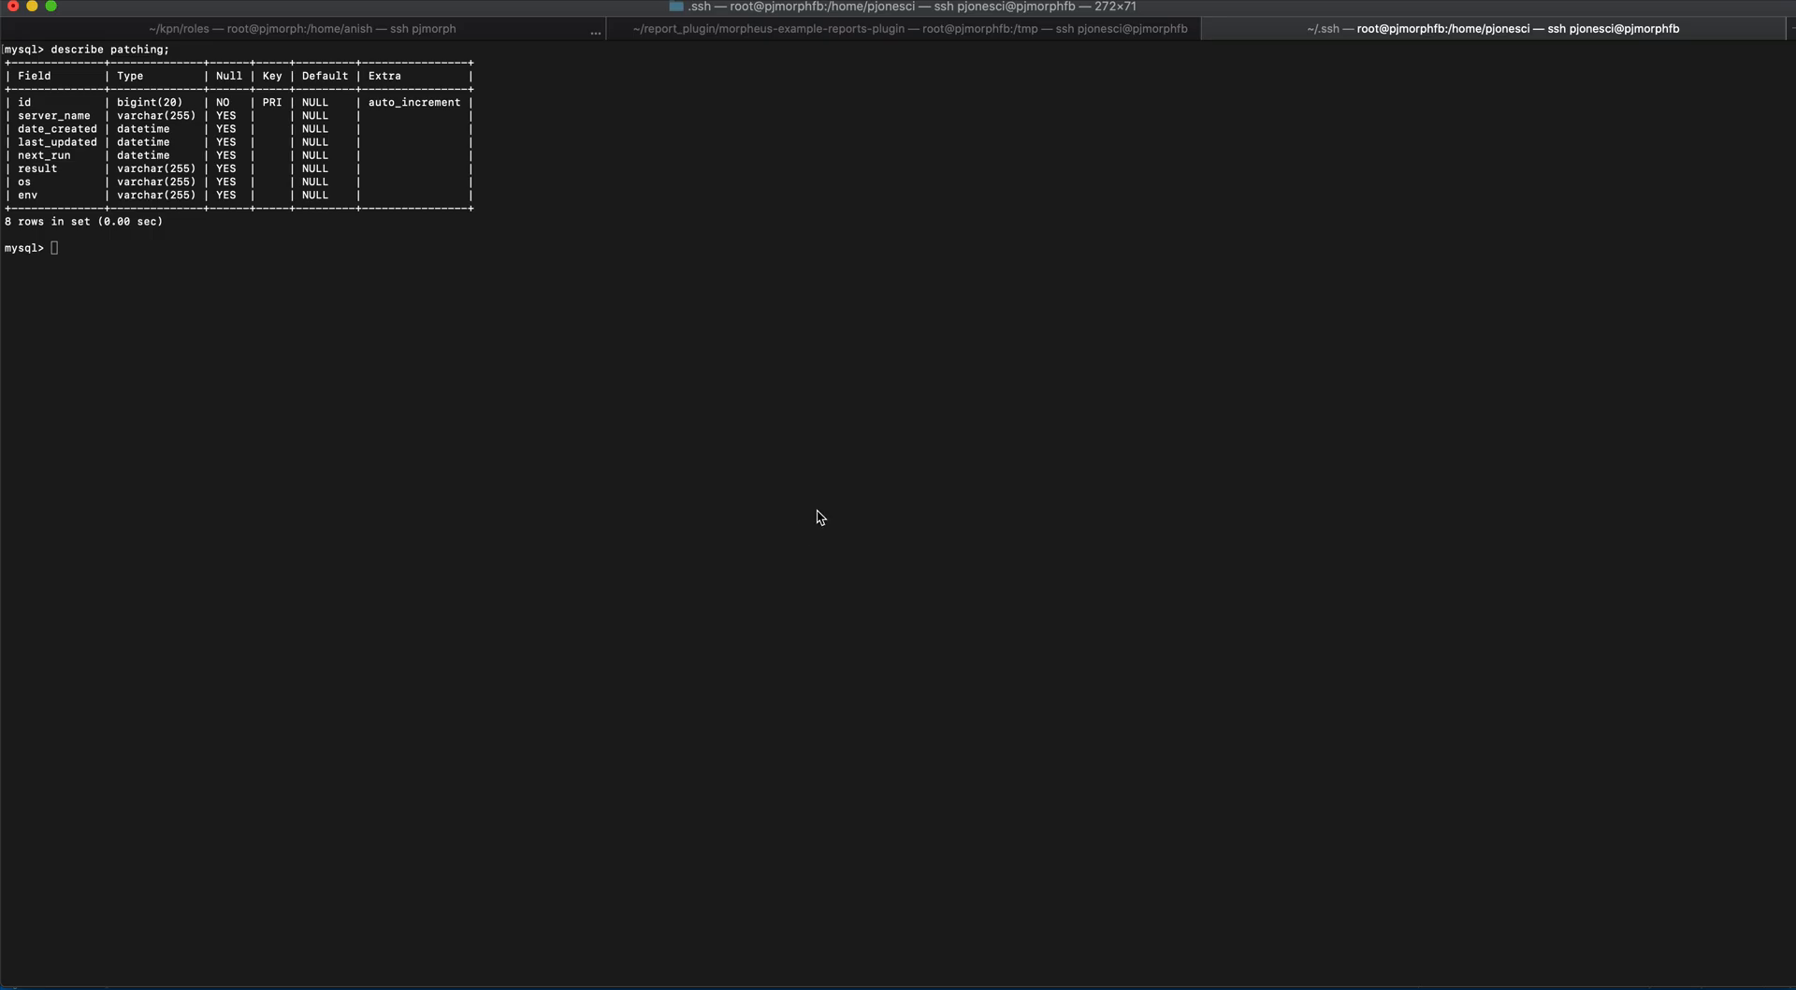
click(860, 31)
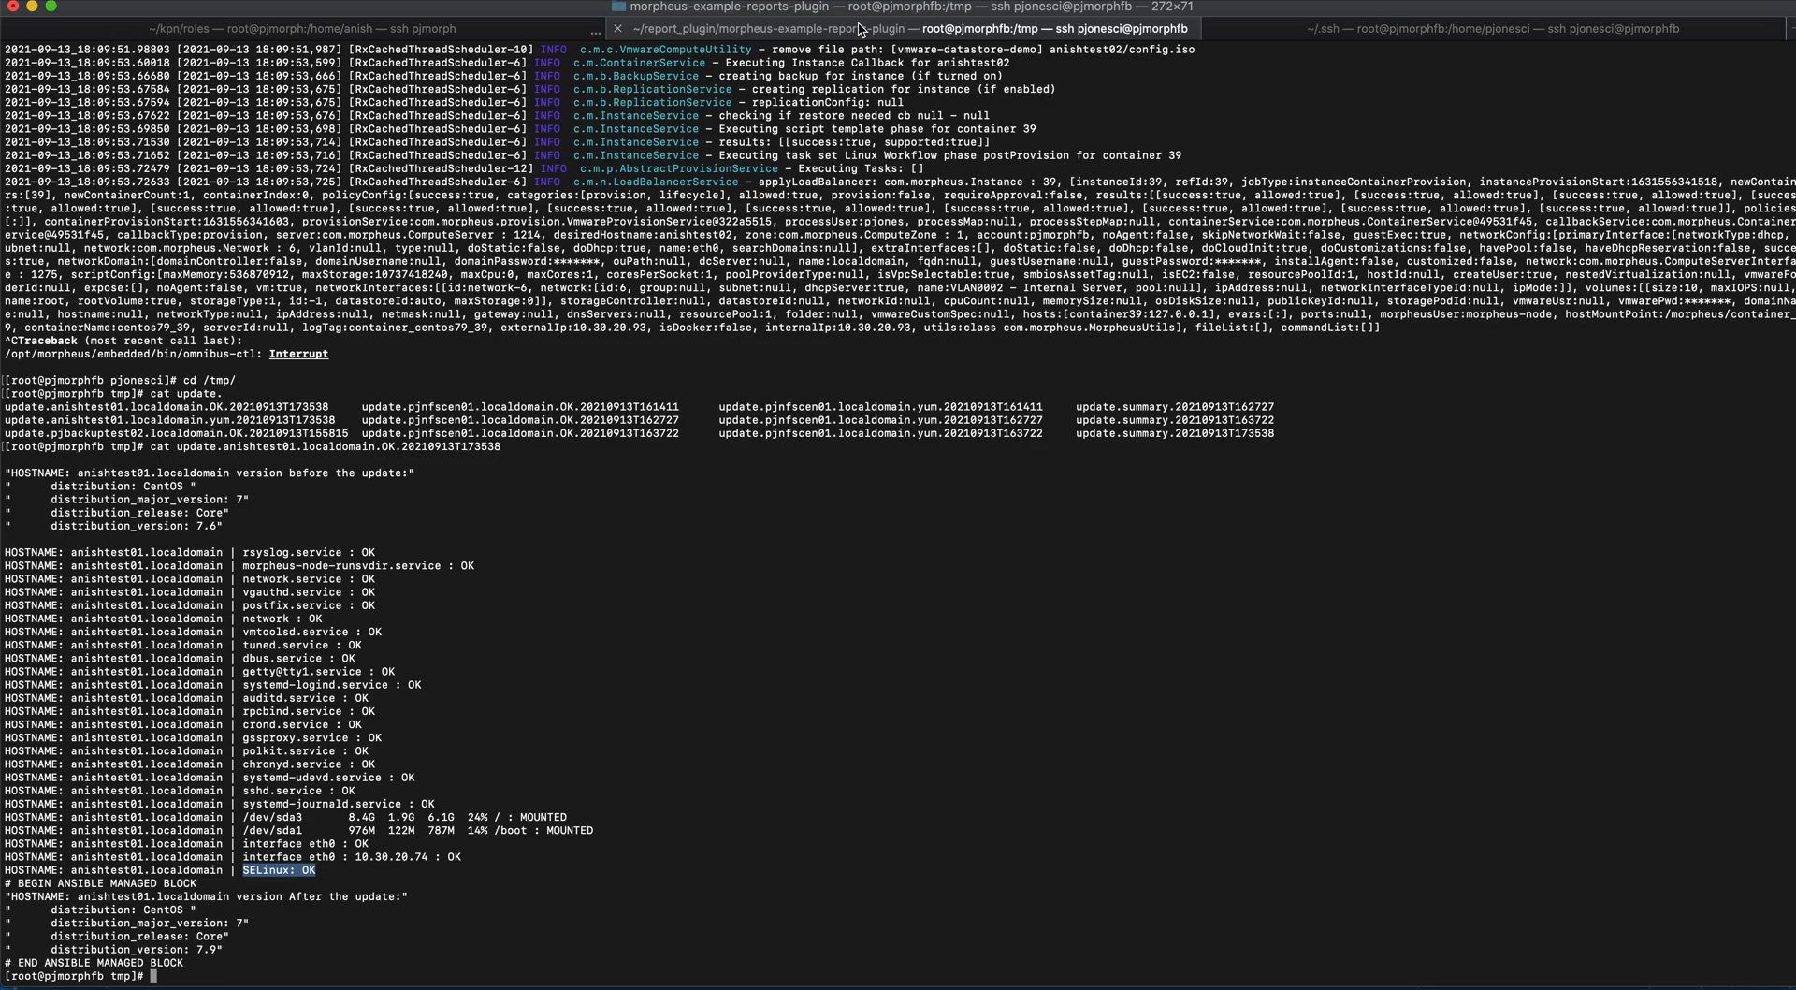
text(cd /opt/morpheus)
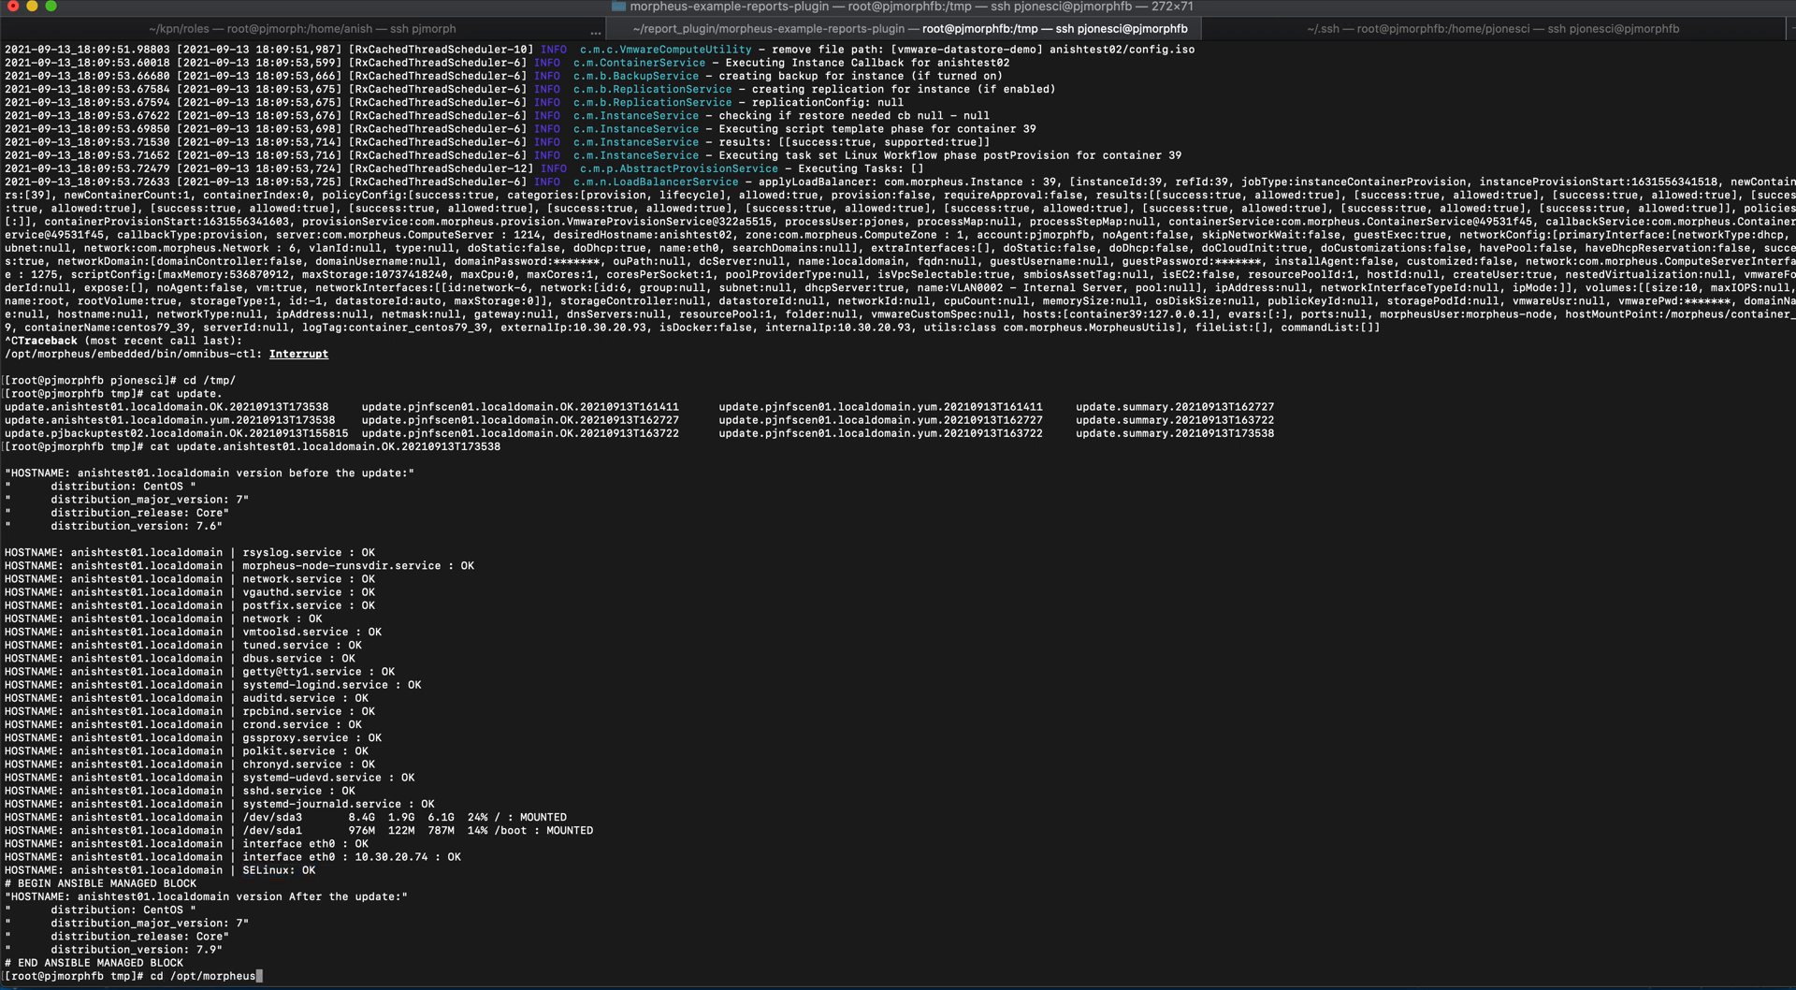
text(/.local/)
text(.ans)
key(Tab)
key(Return)
text(ls -l)
key(Return)
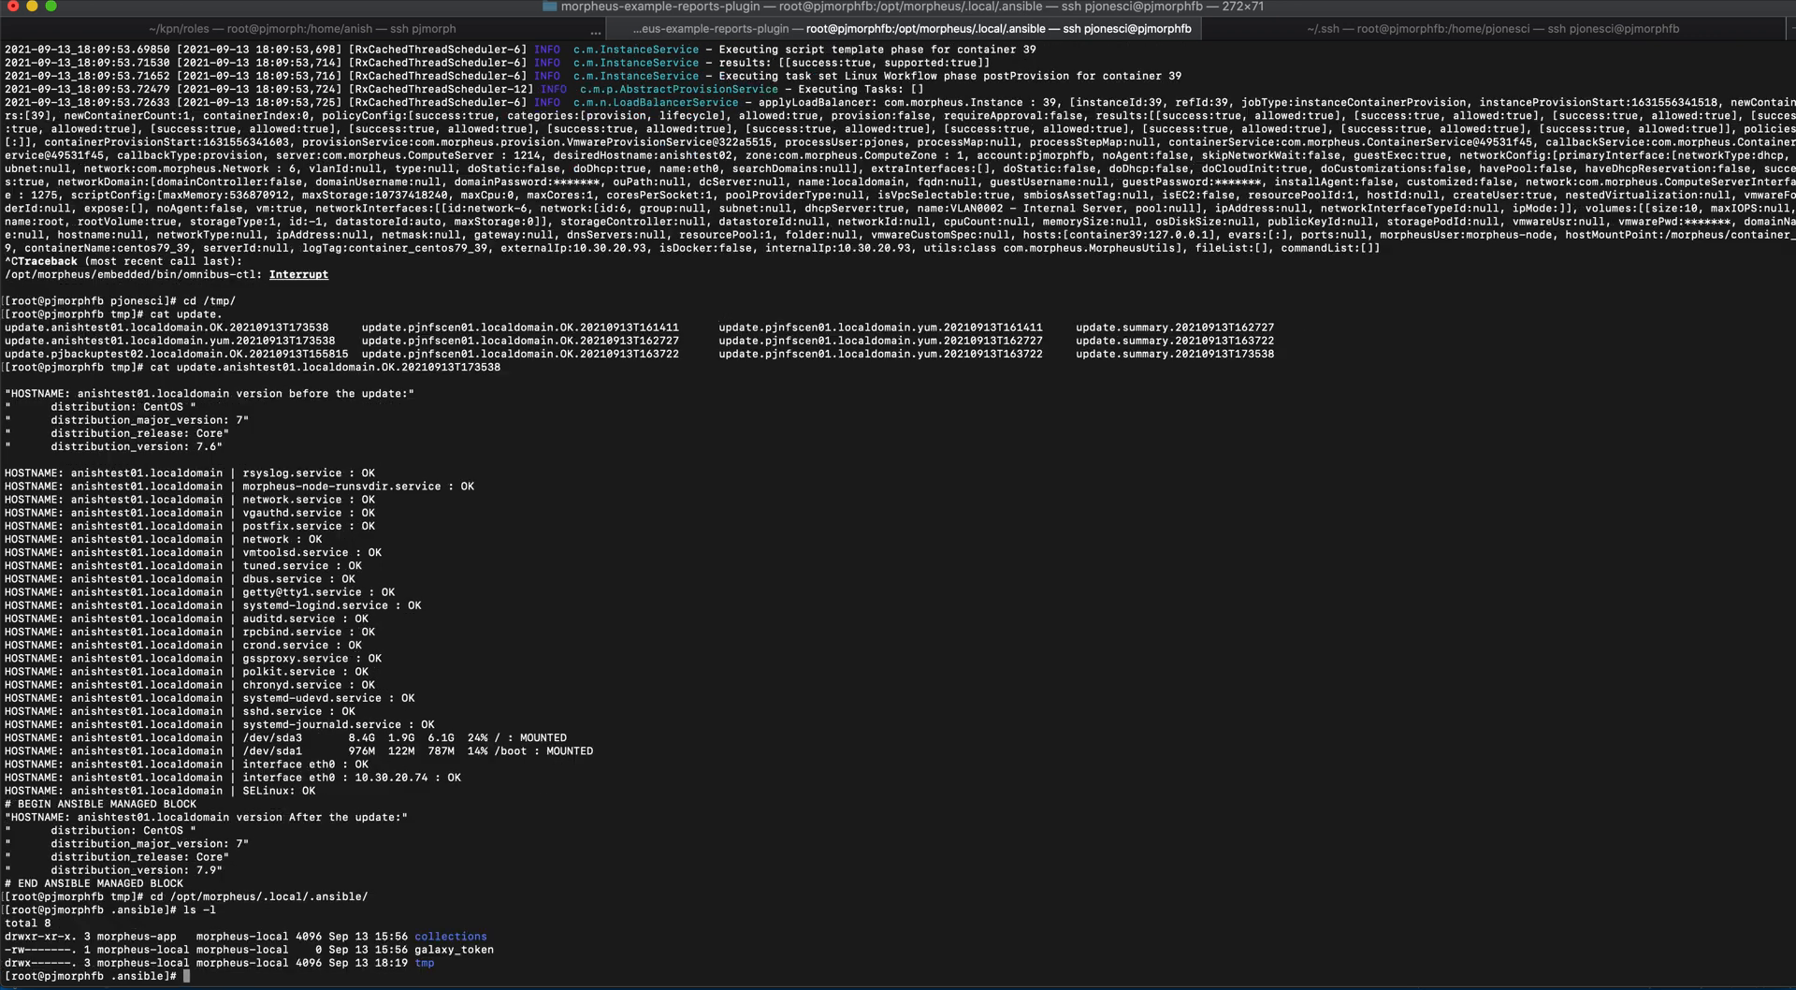
- List the Ansible collections folders in long format, level by level, down to collections/ansible_collections/community/mysql/
key(Up)
text(coll)
key(Tab)
key(Return)
key(Up)
text(a)
key(Tab)
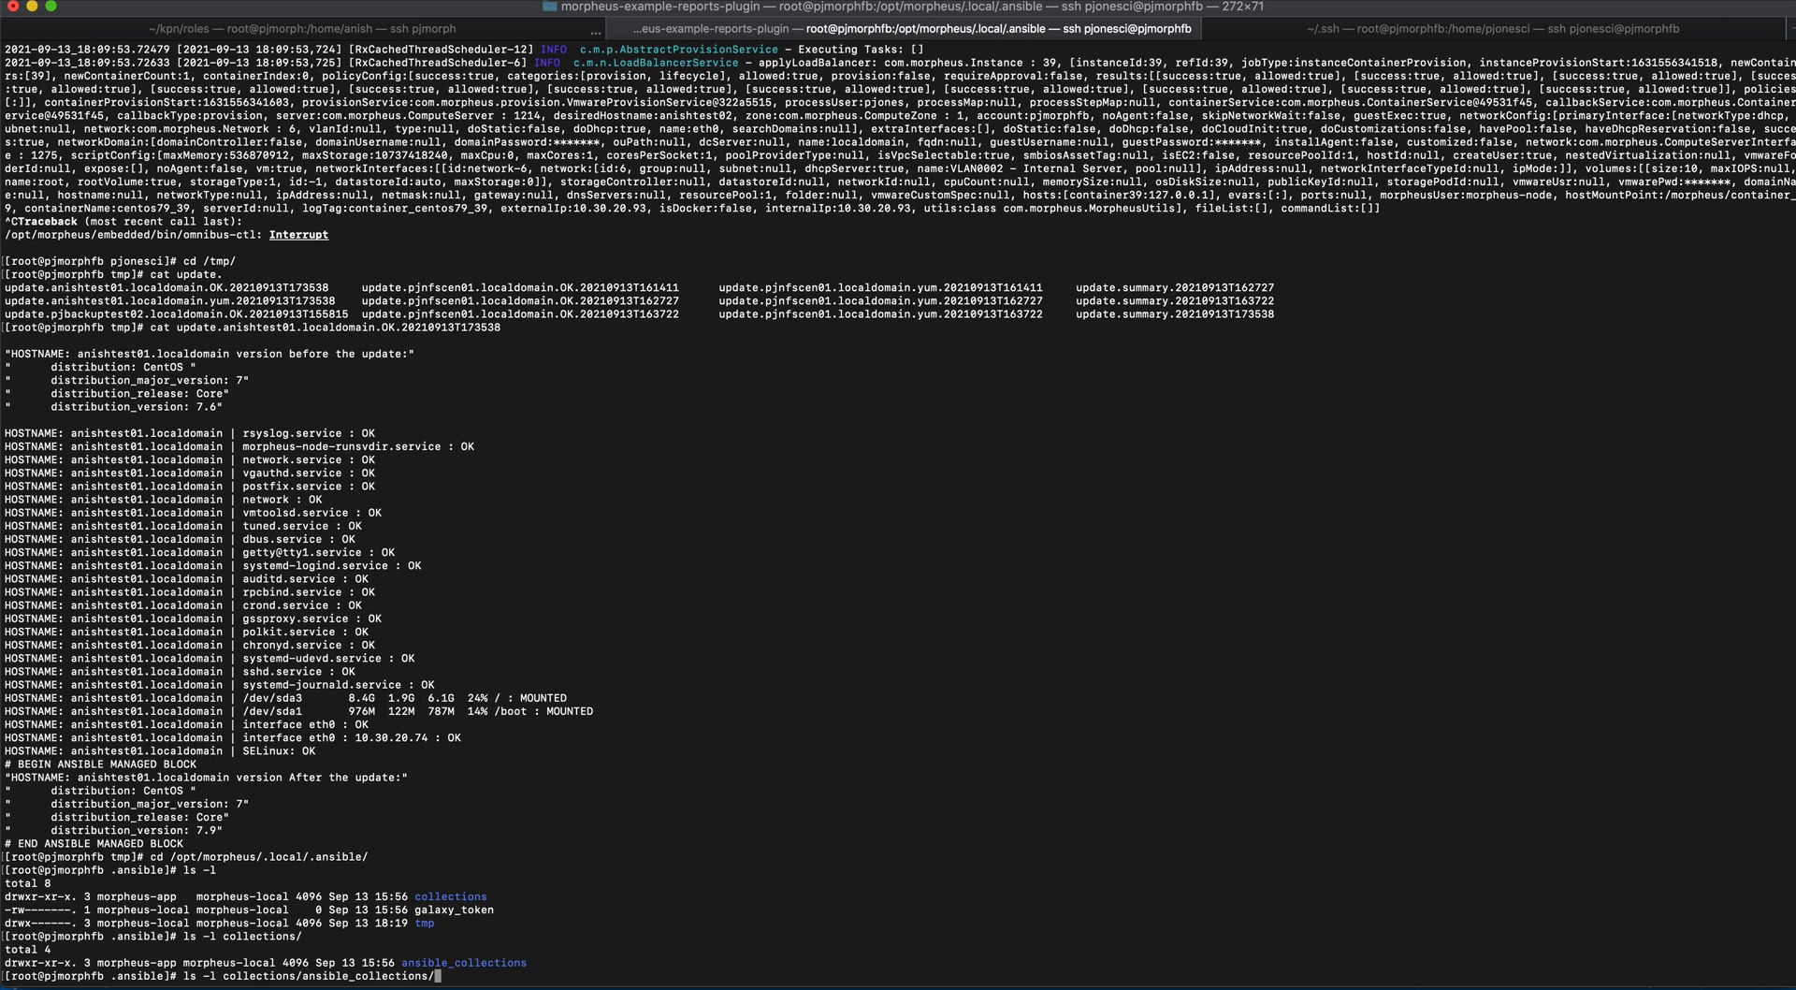
key(Return)
key(Up)
text(c)
key(Tab)
text(m)
key(Tab)
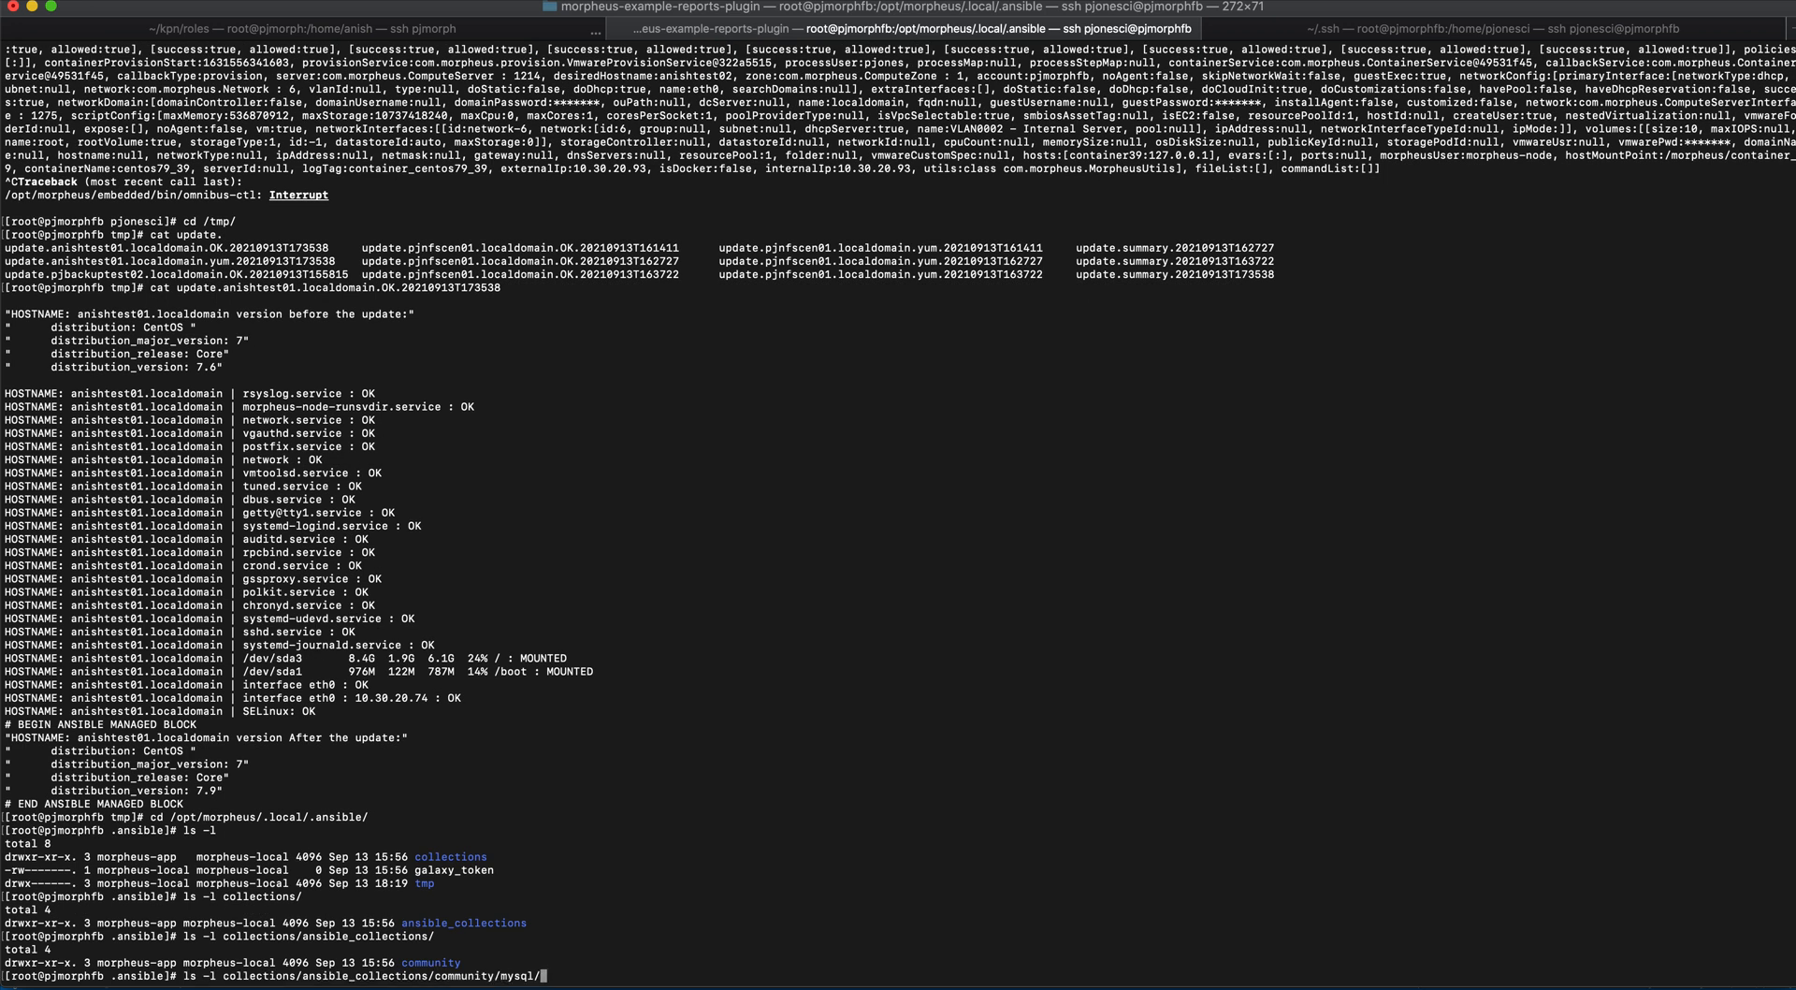
key(Return)
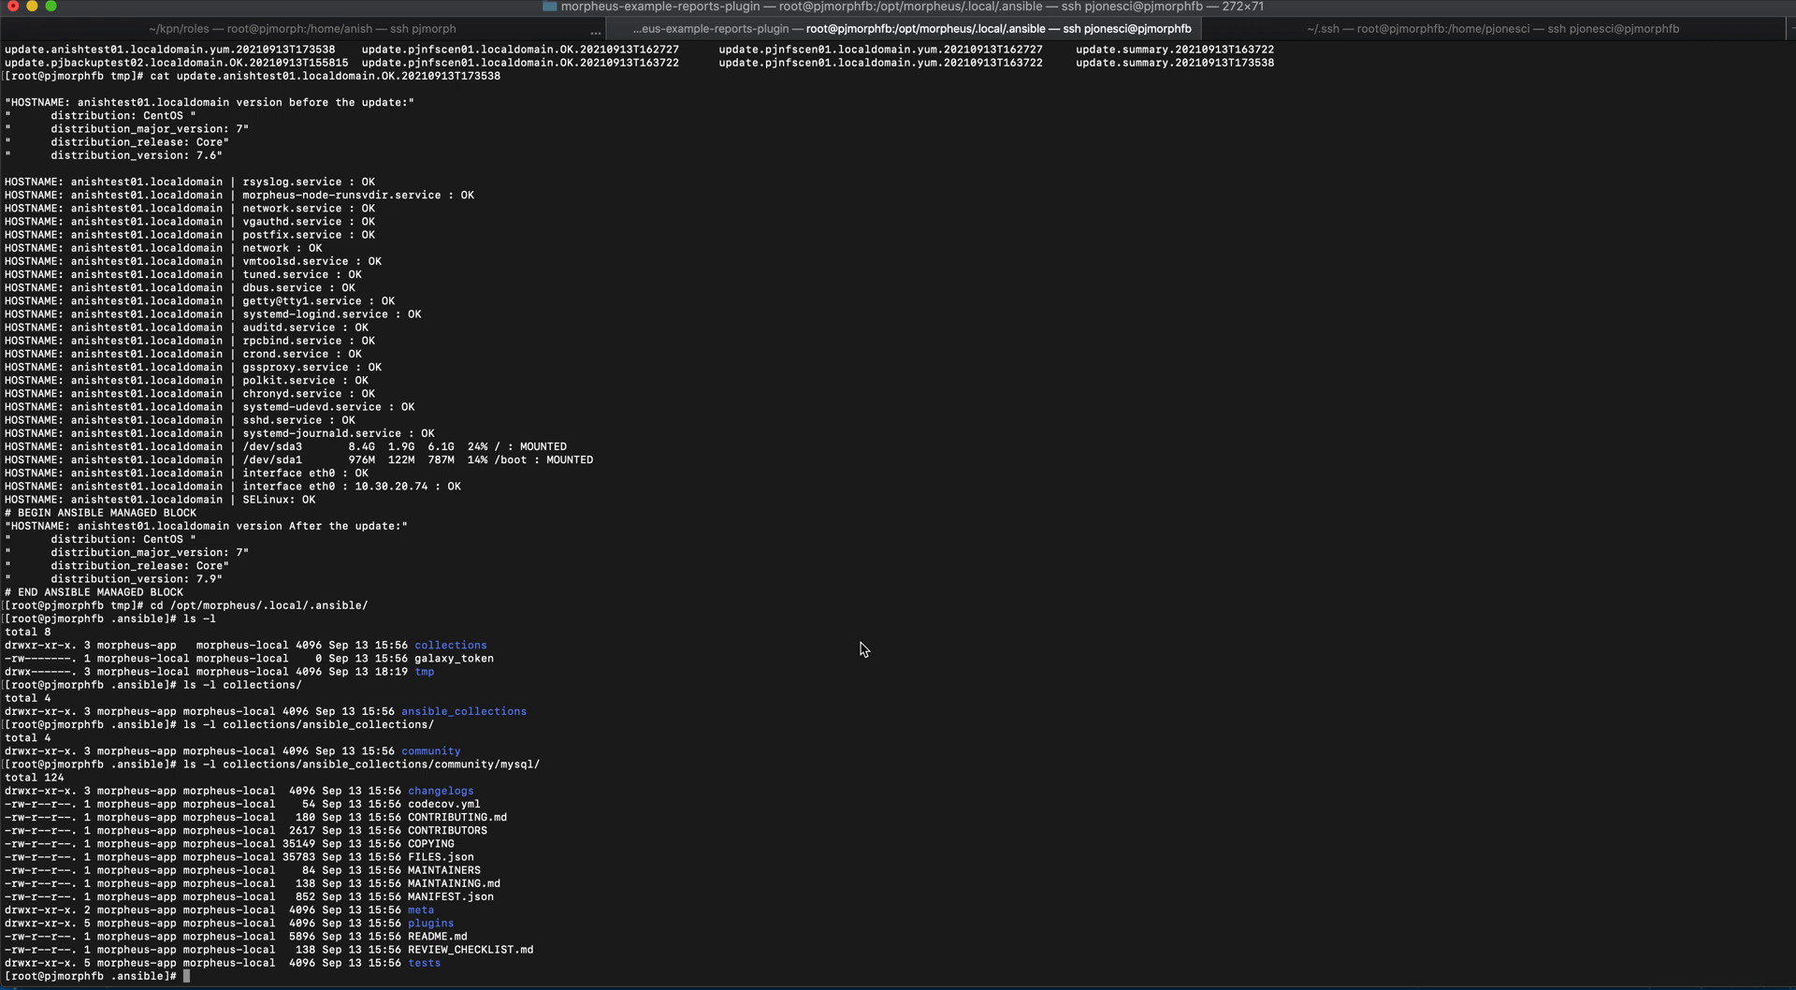
- Switch to the browser, look over the cuxtud Ansible integration's settings once more and close the form without saving
key(super+Tab)
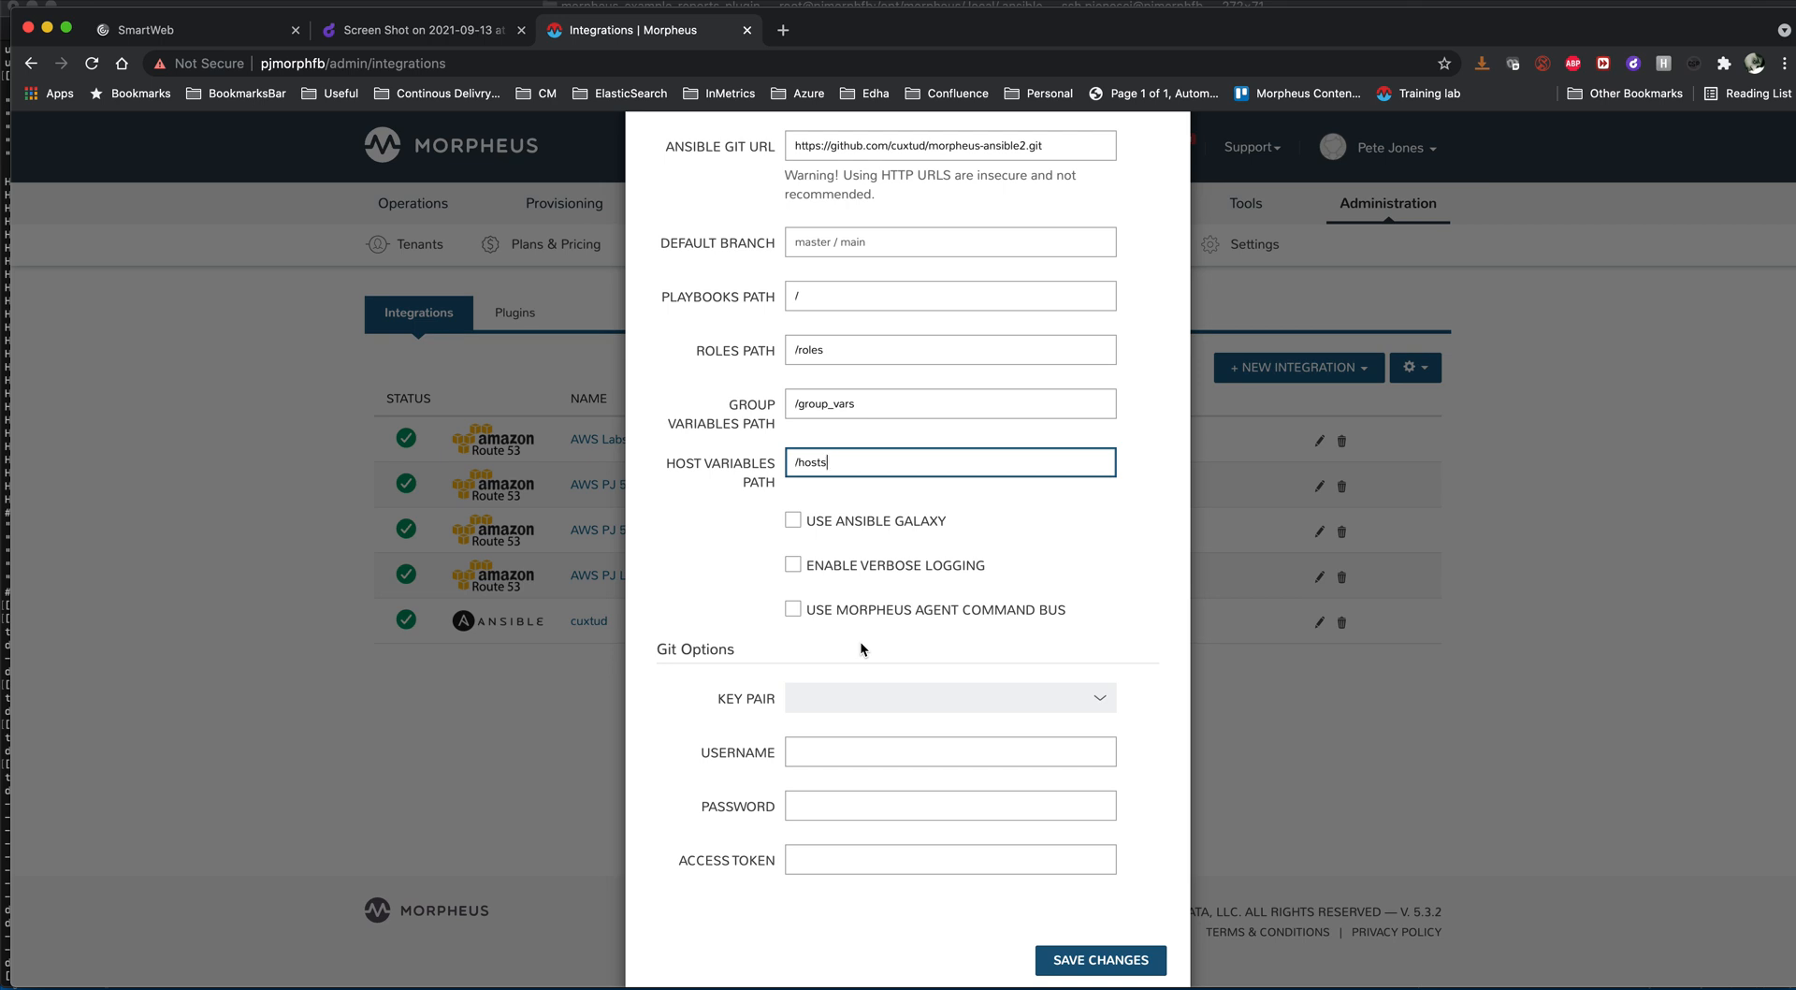
scroll(1076, 374, up, 4)
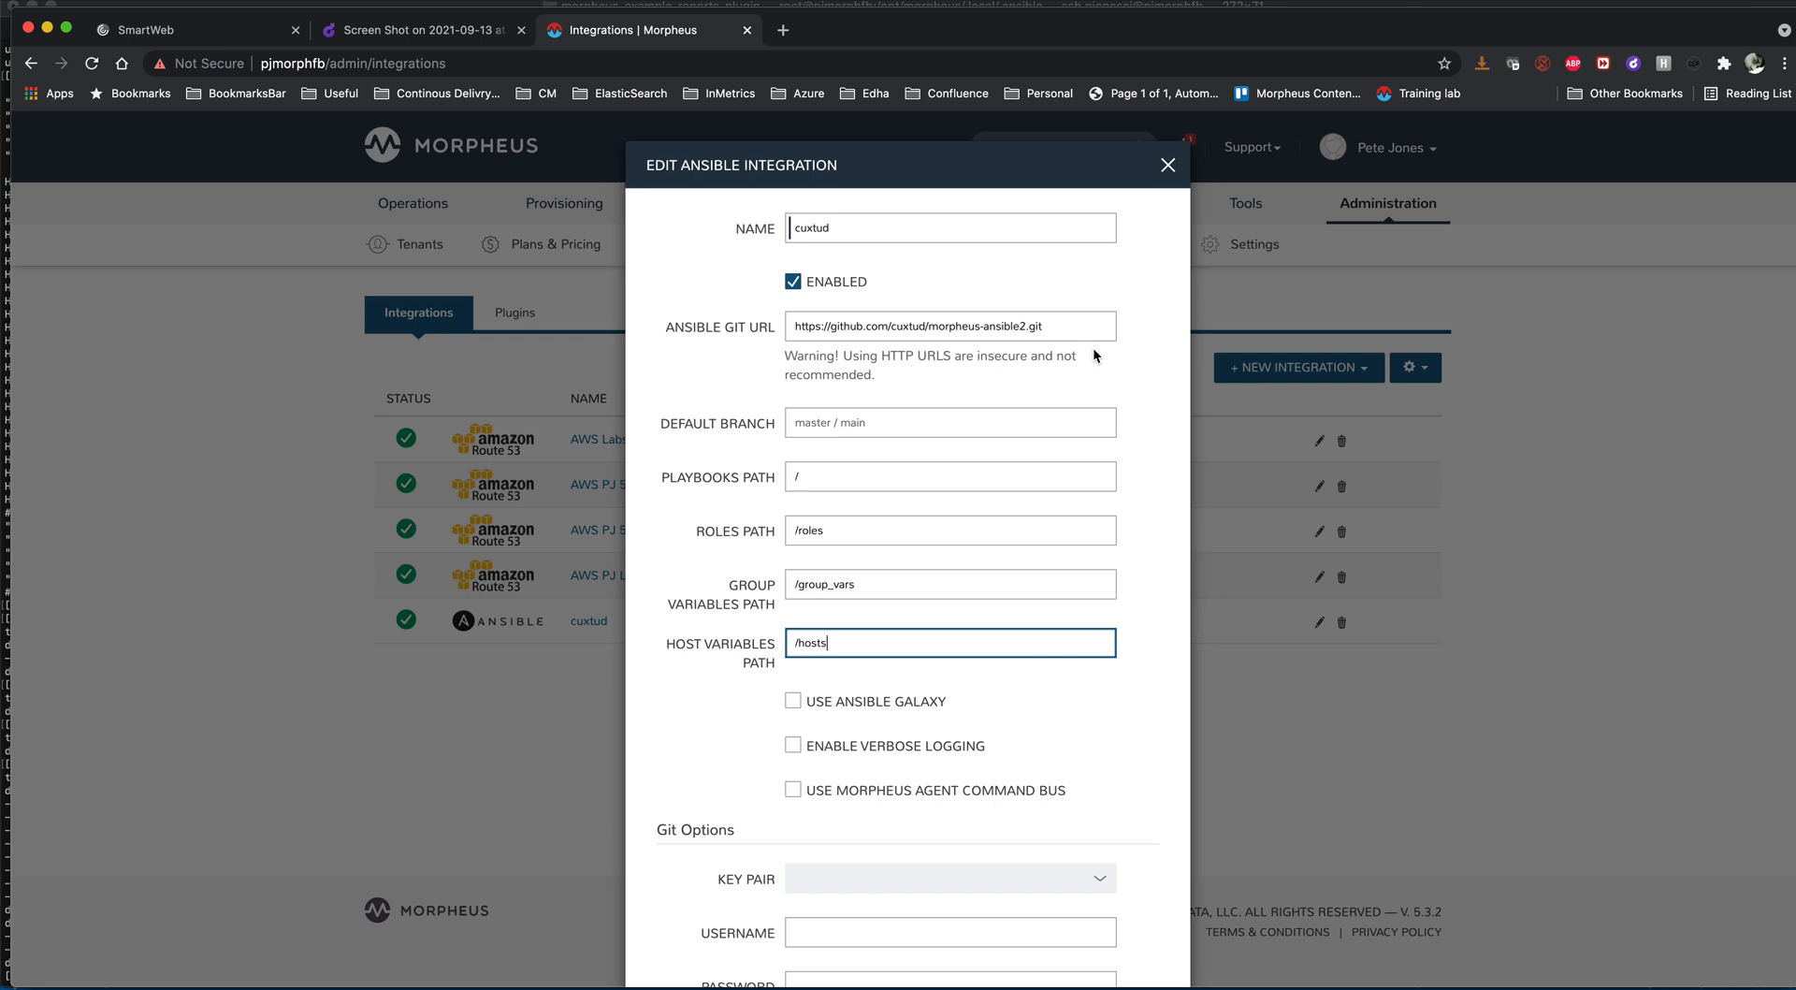
click(1168, 166)
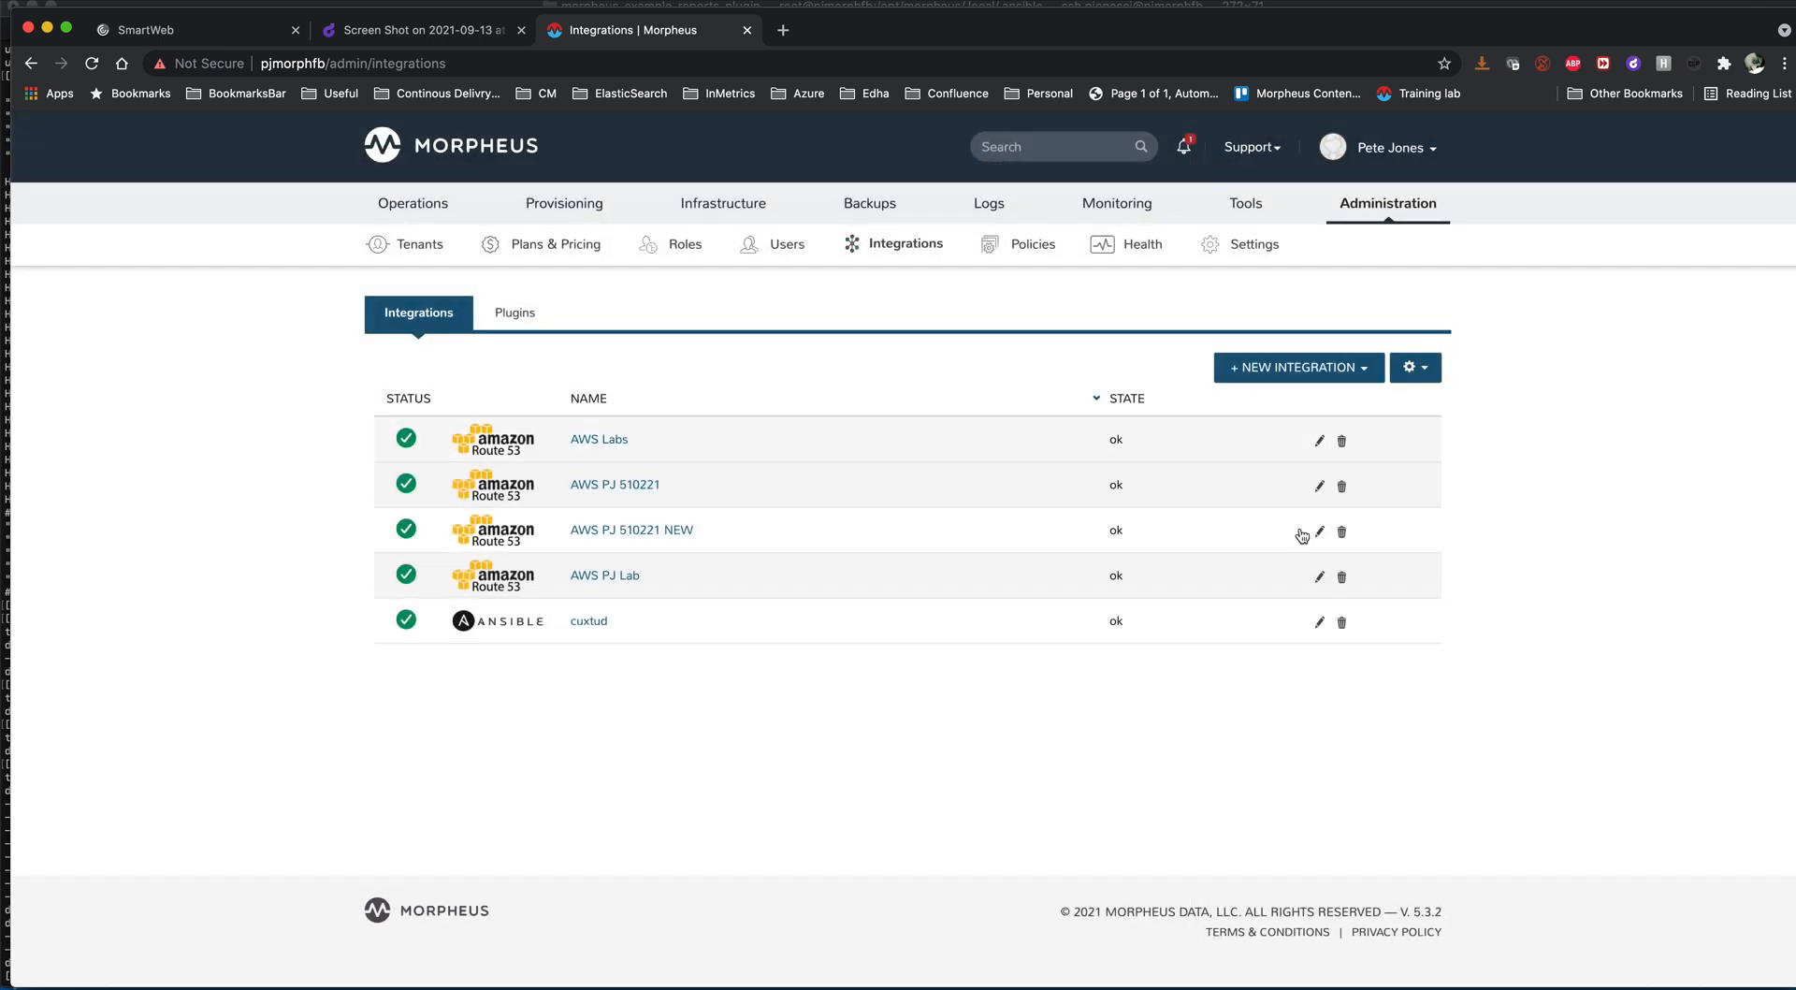
click(1319, 622)
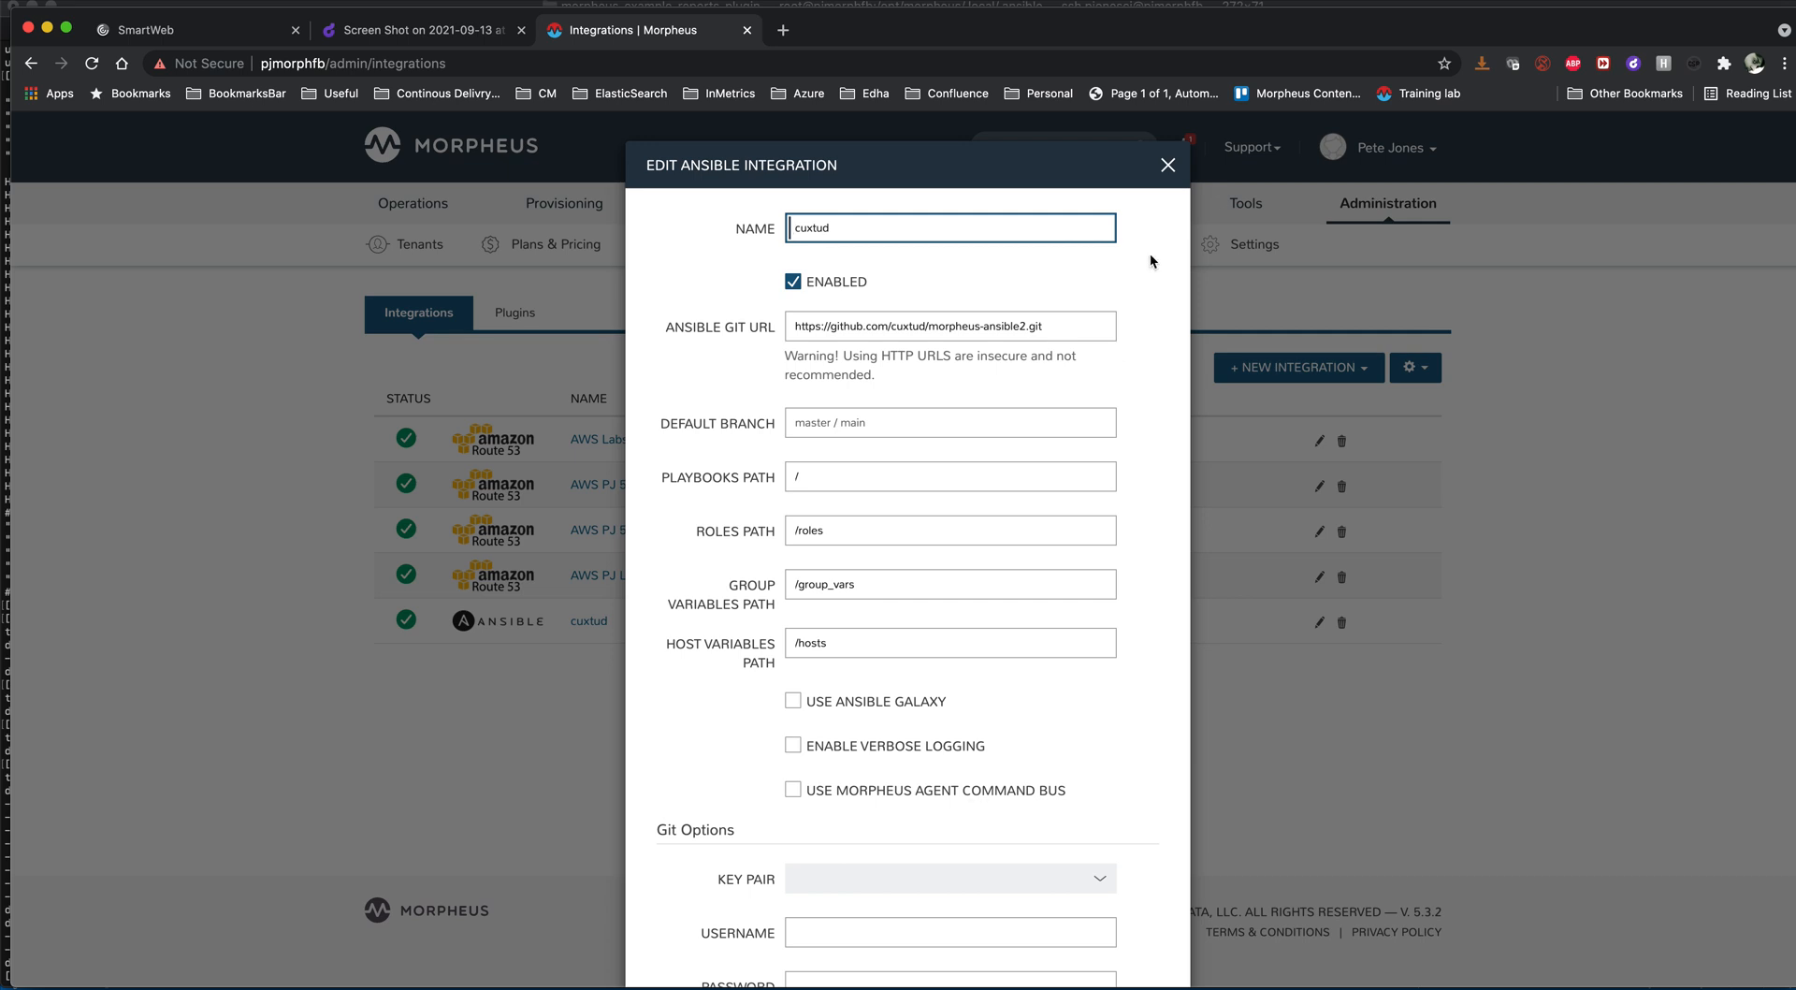
click(1170, 177)
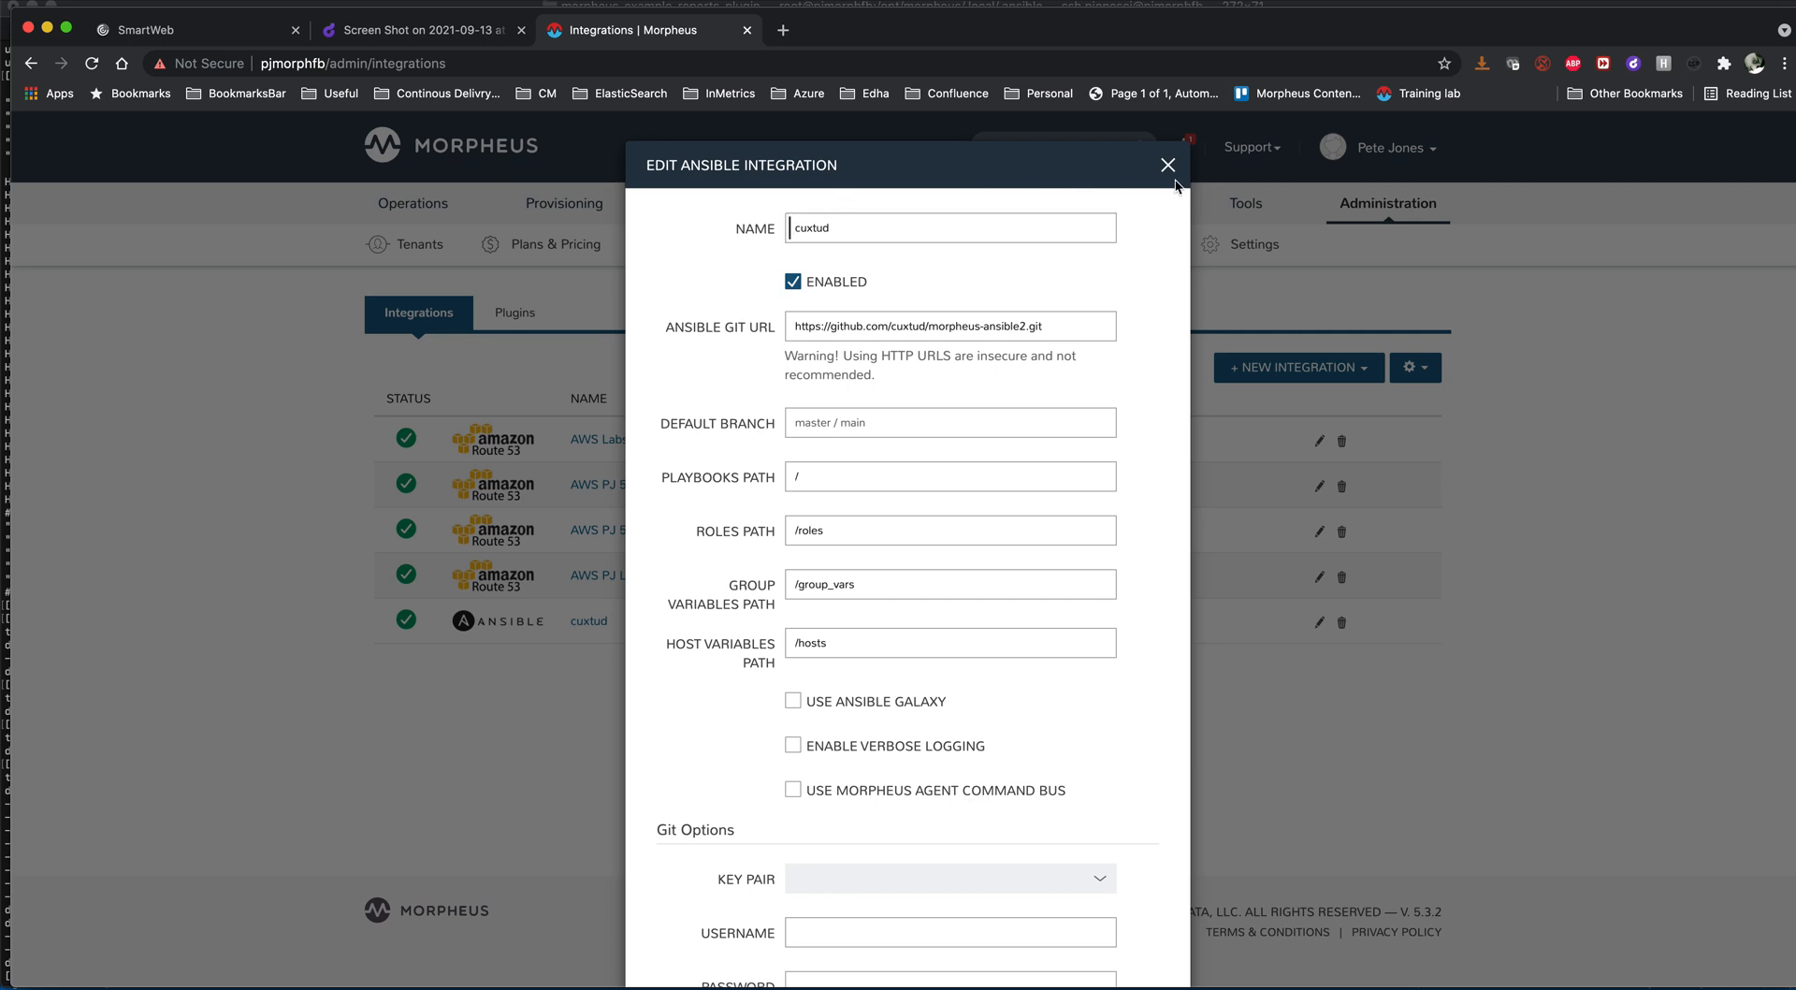
click(1160, 166)
- Open the anishtest02 instance's history and examine the output of its Patching Linux - Ansible task
mouse_move(581, 204)
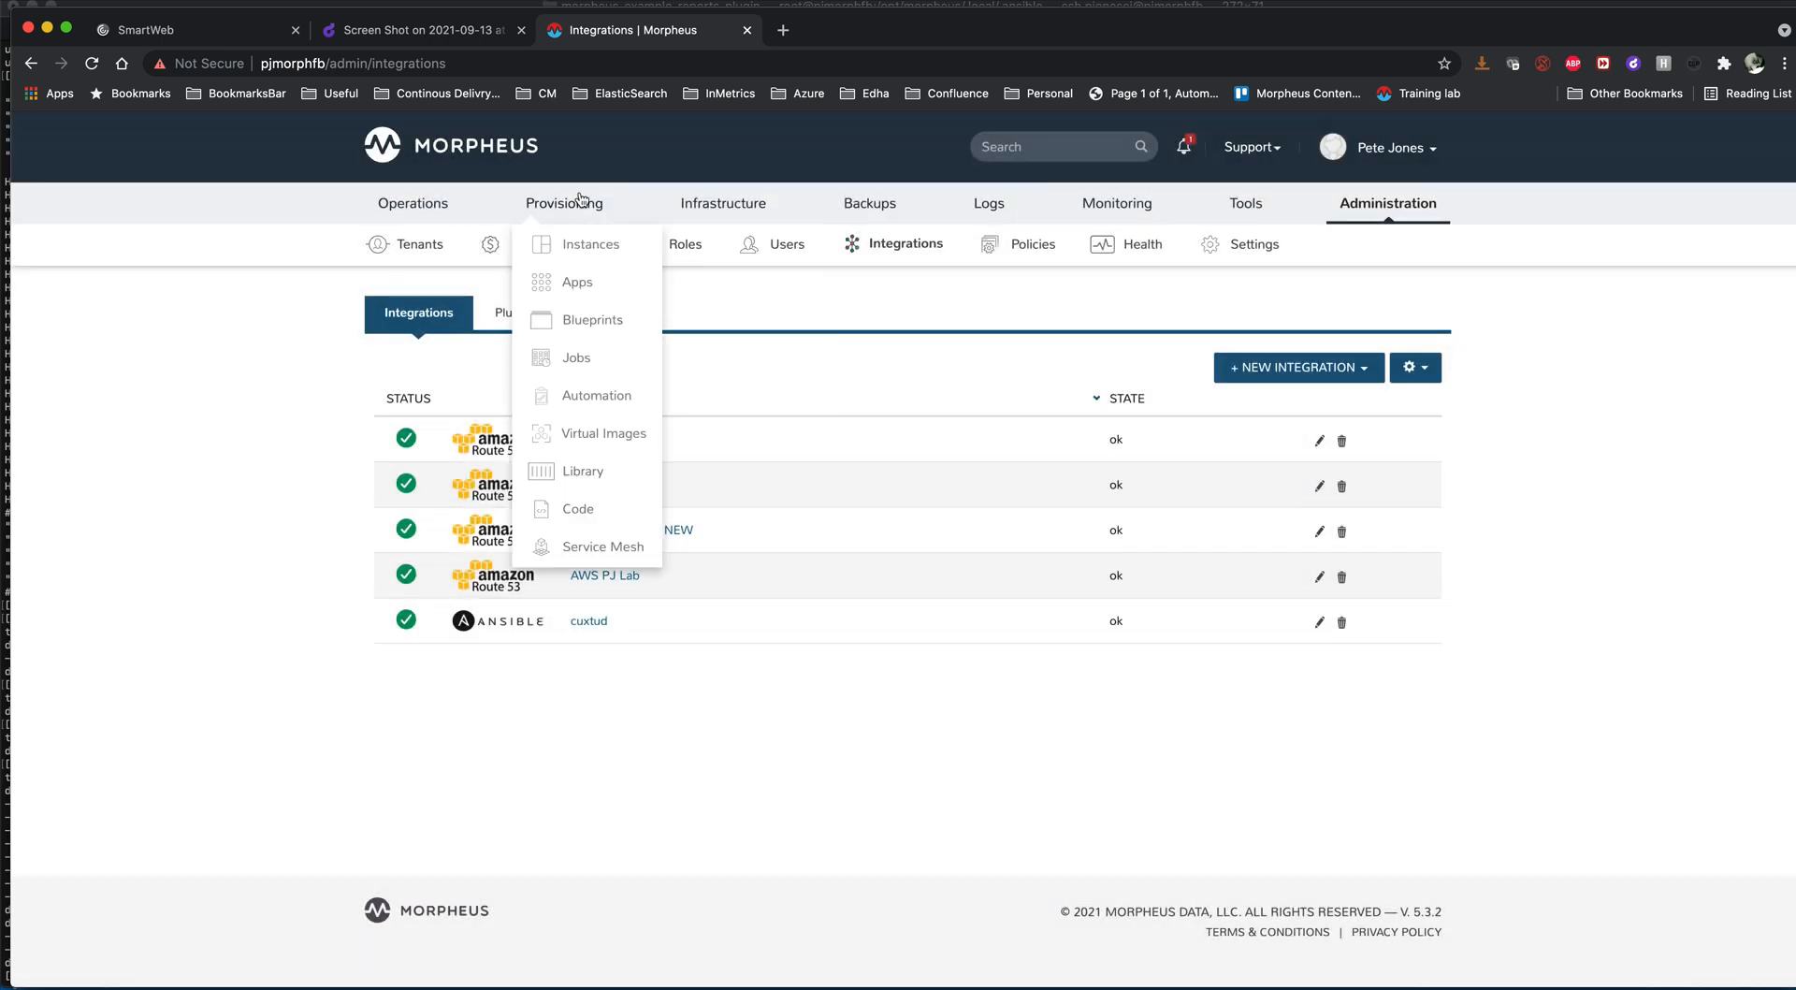
click(575, 248)
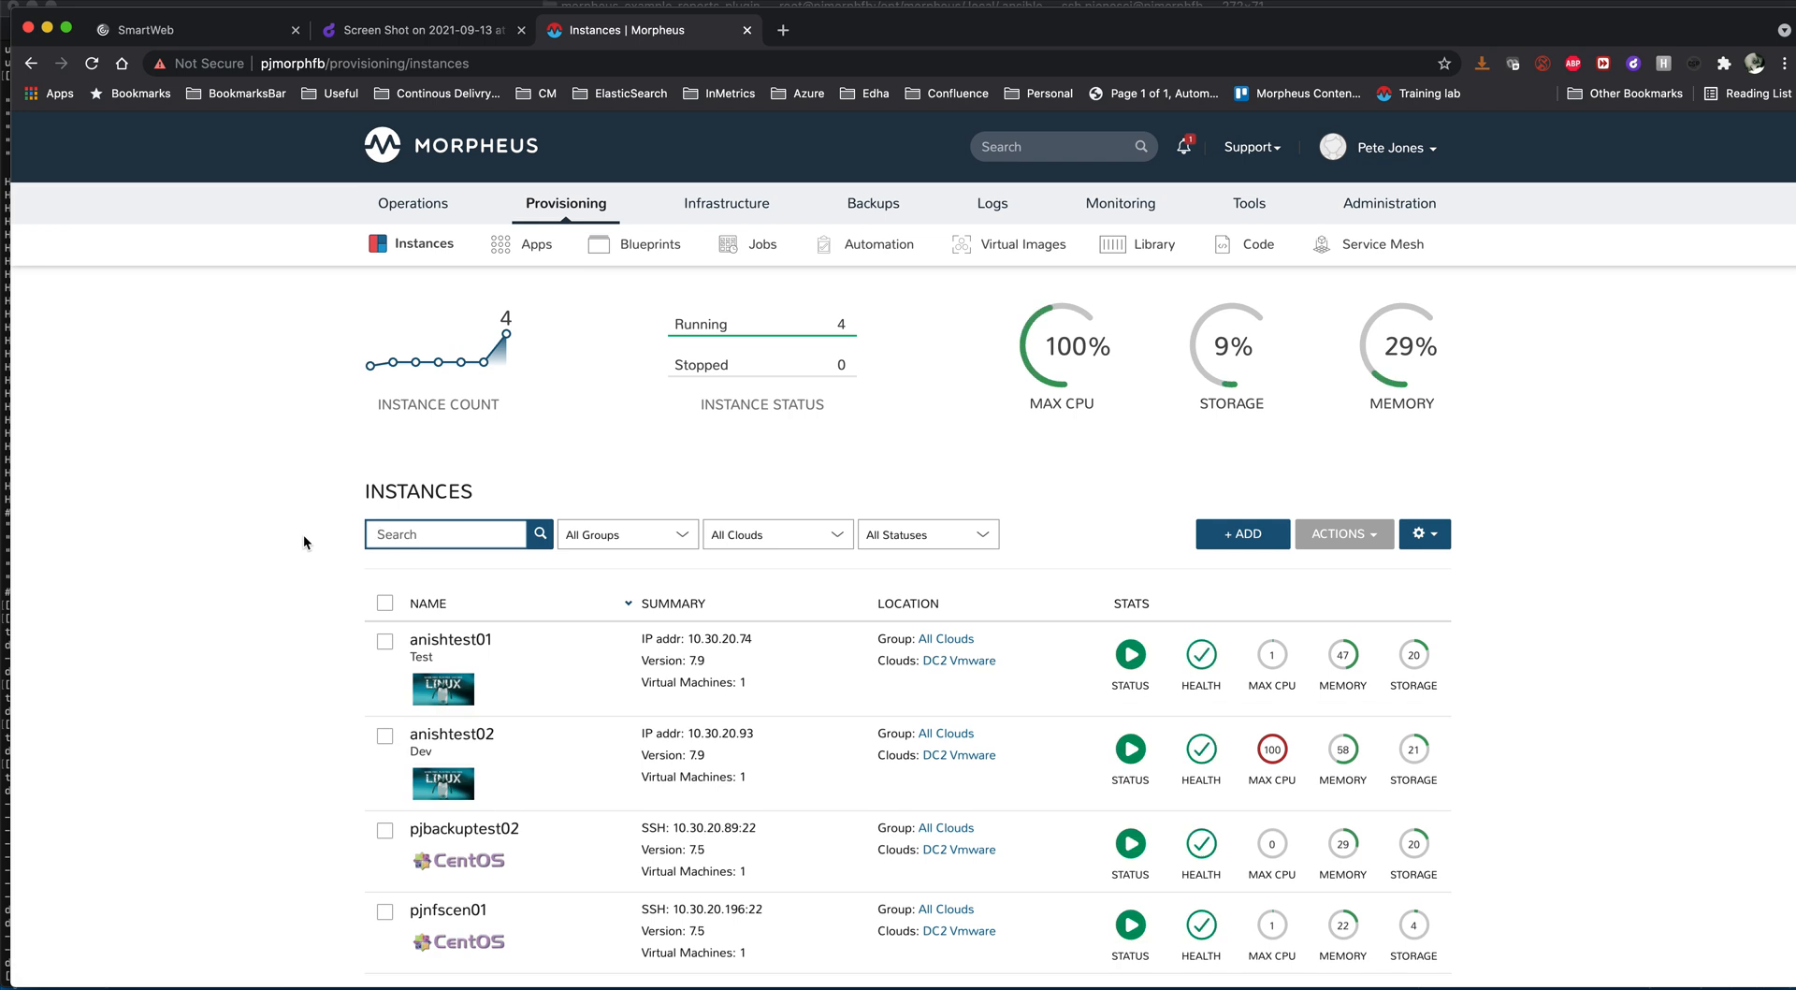
click(517, 797)
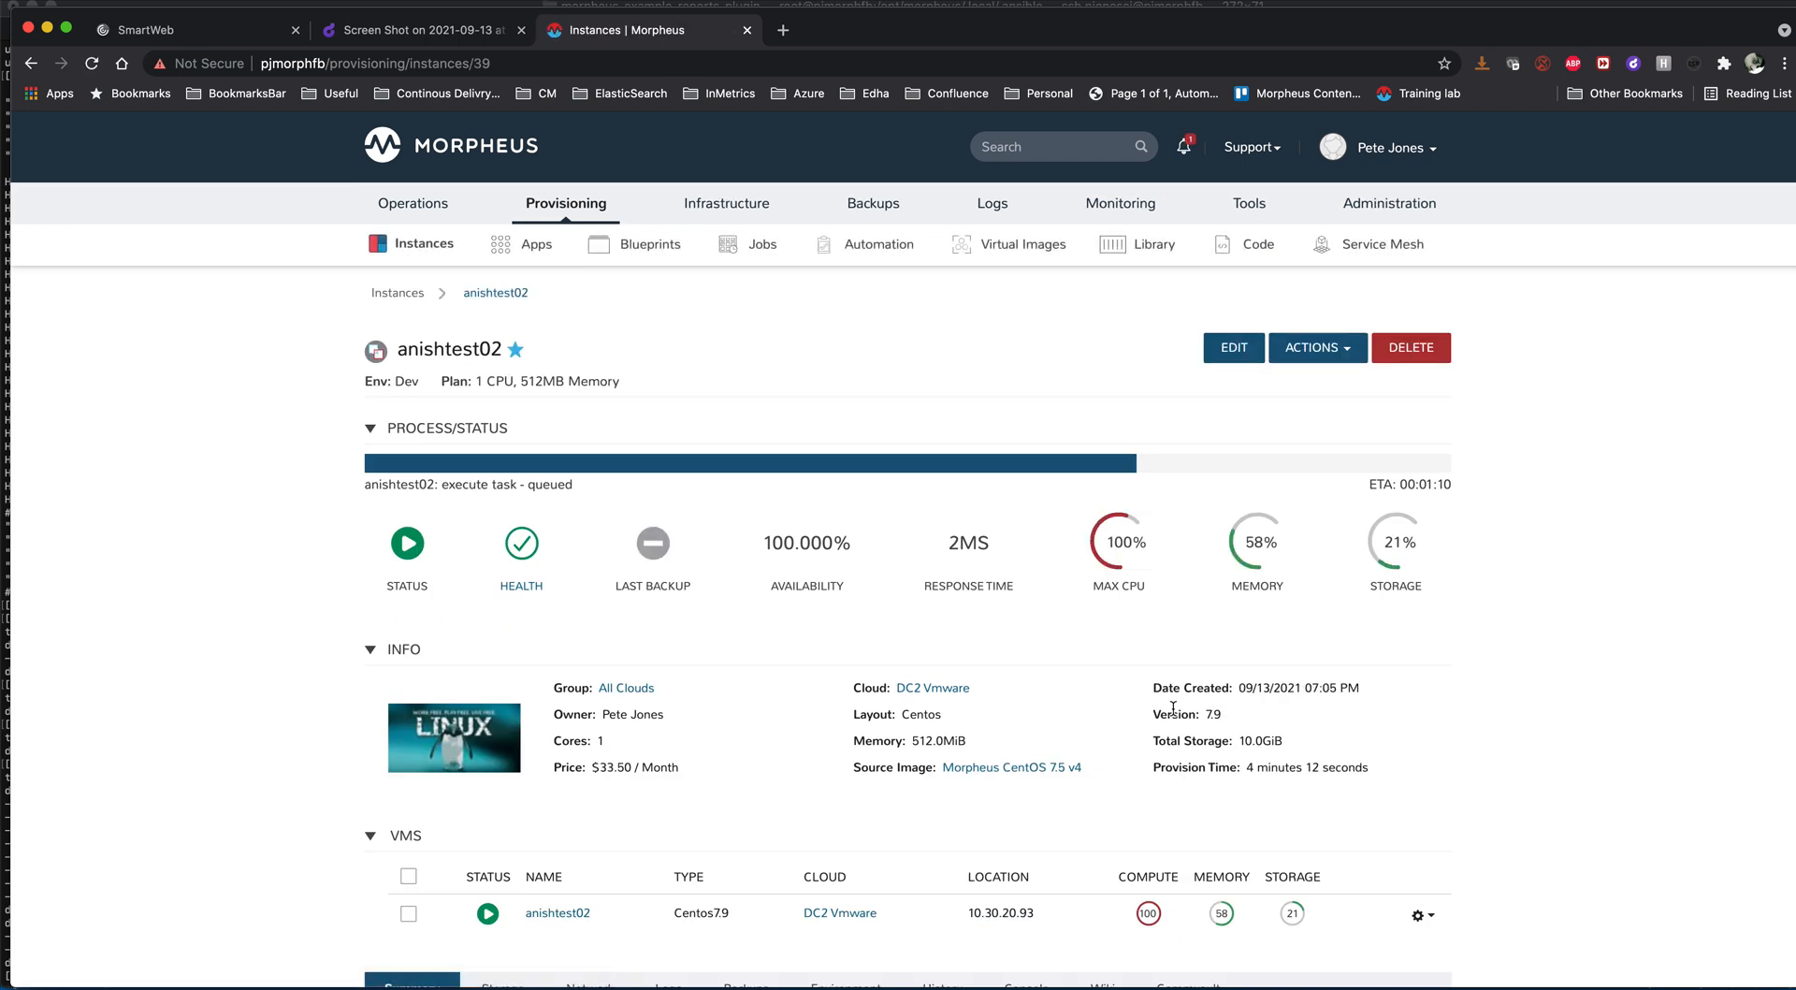
scroll(1115, 714, down, 2)
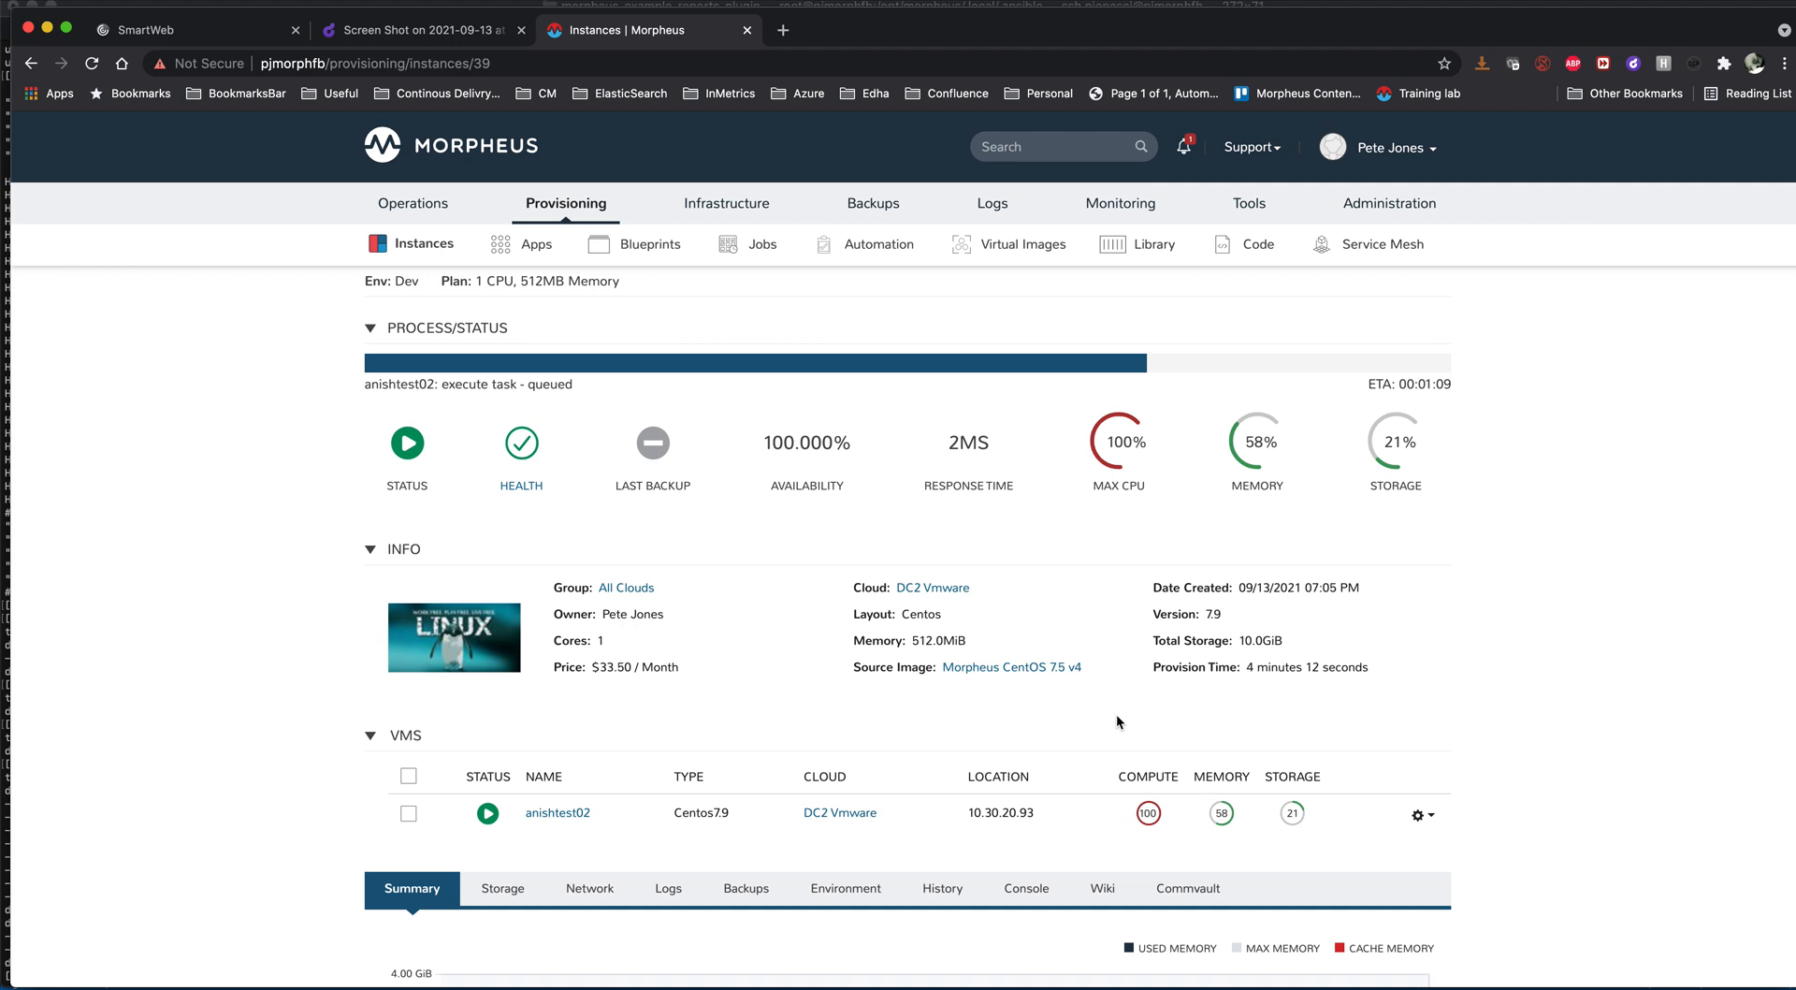
click(952, 888)
scroll(950, 881, down, 5)
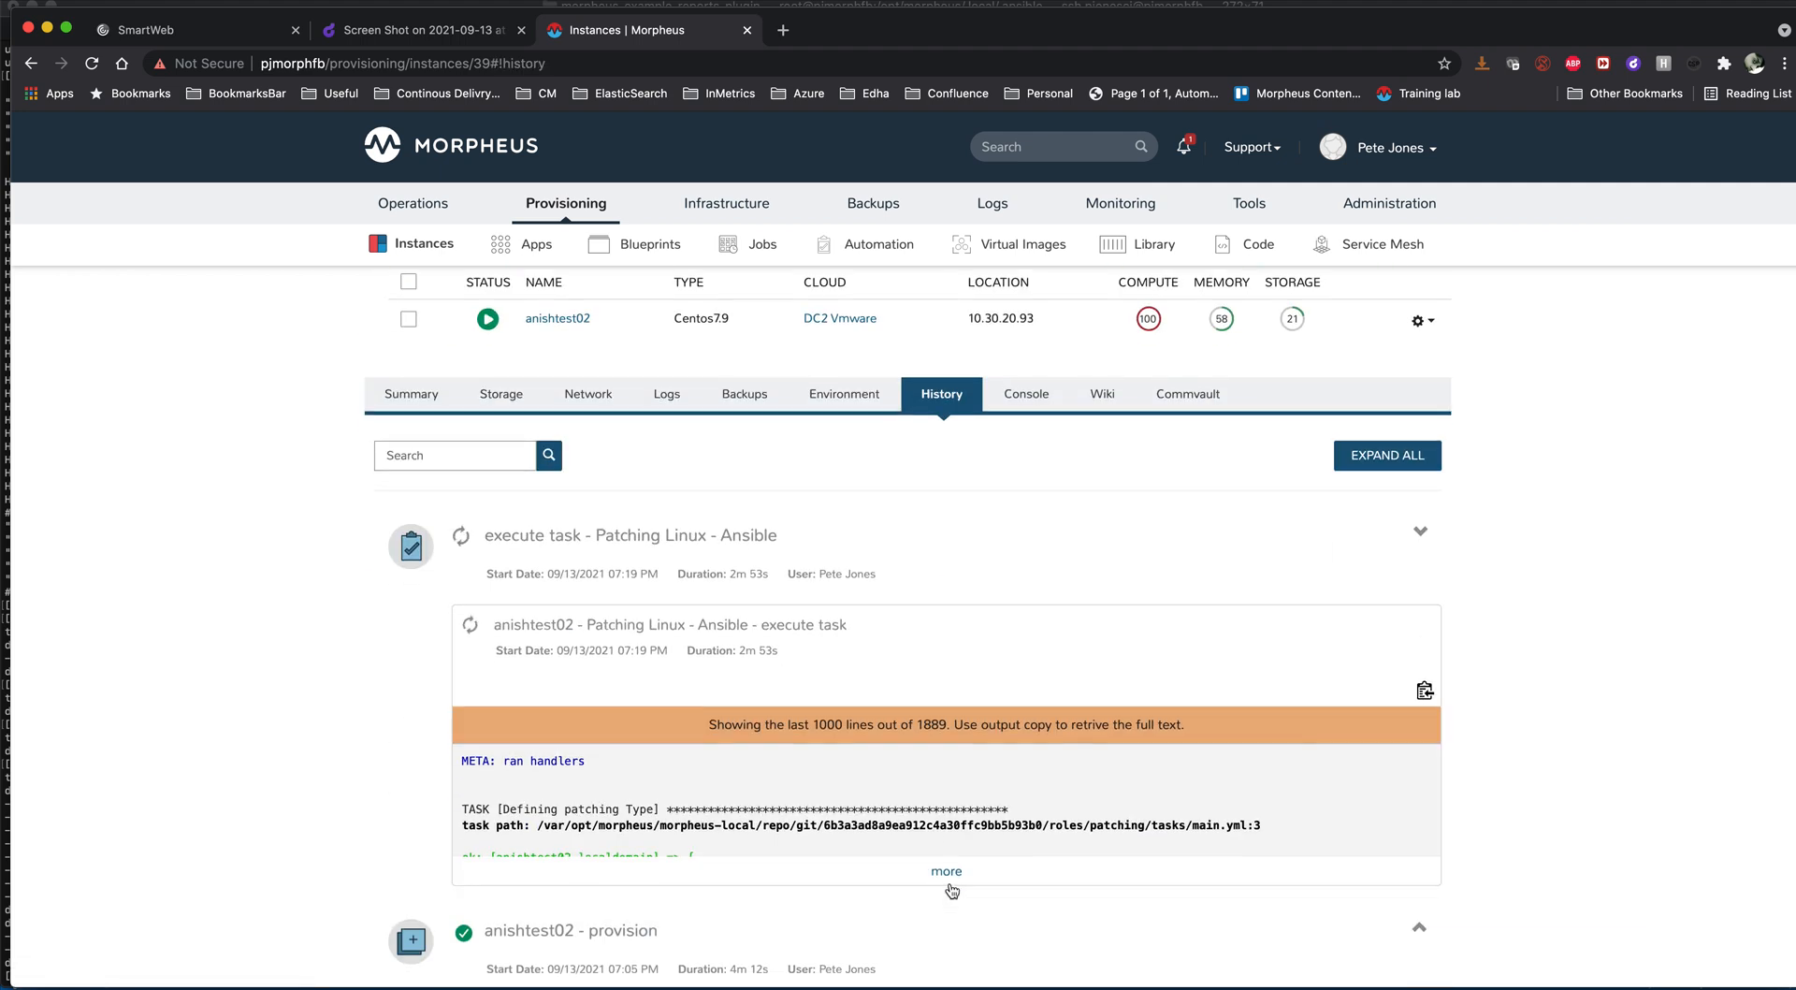
scroll(941, 834, down, 2)
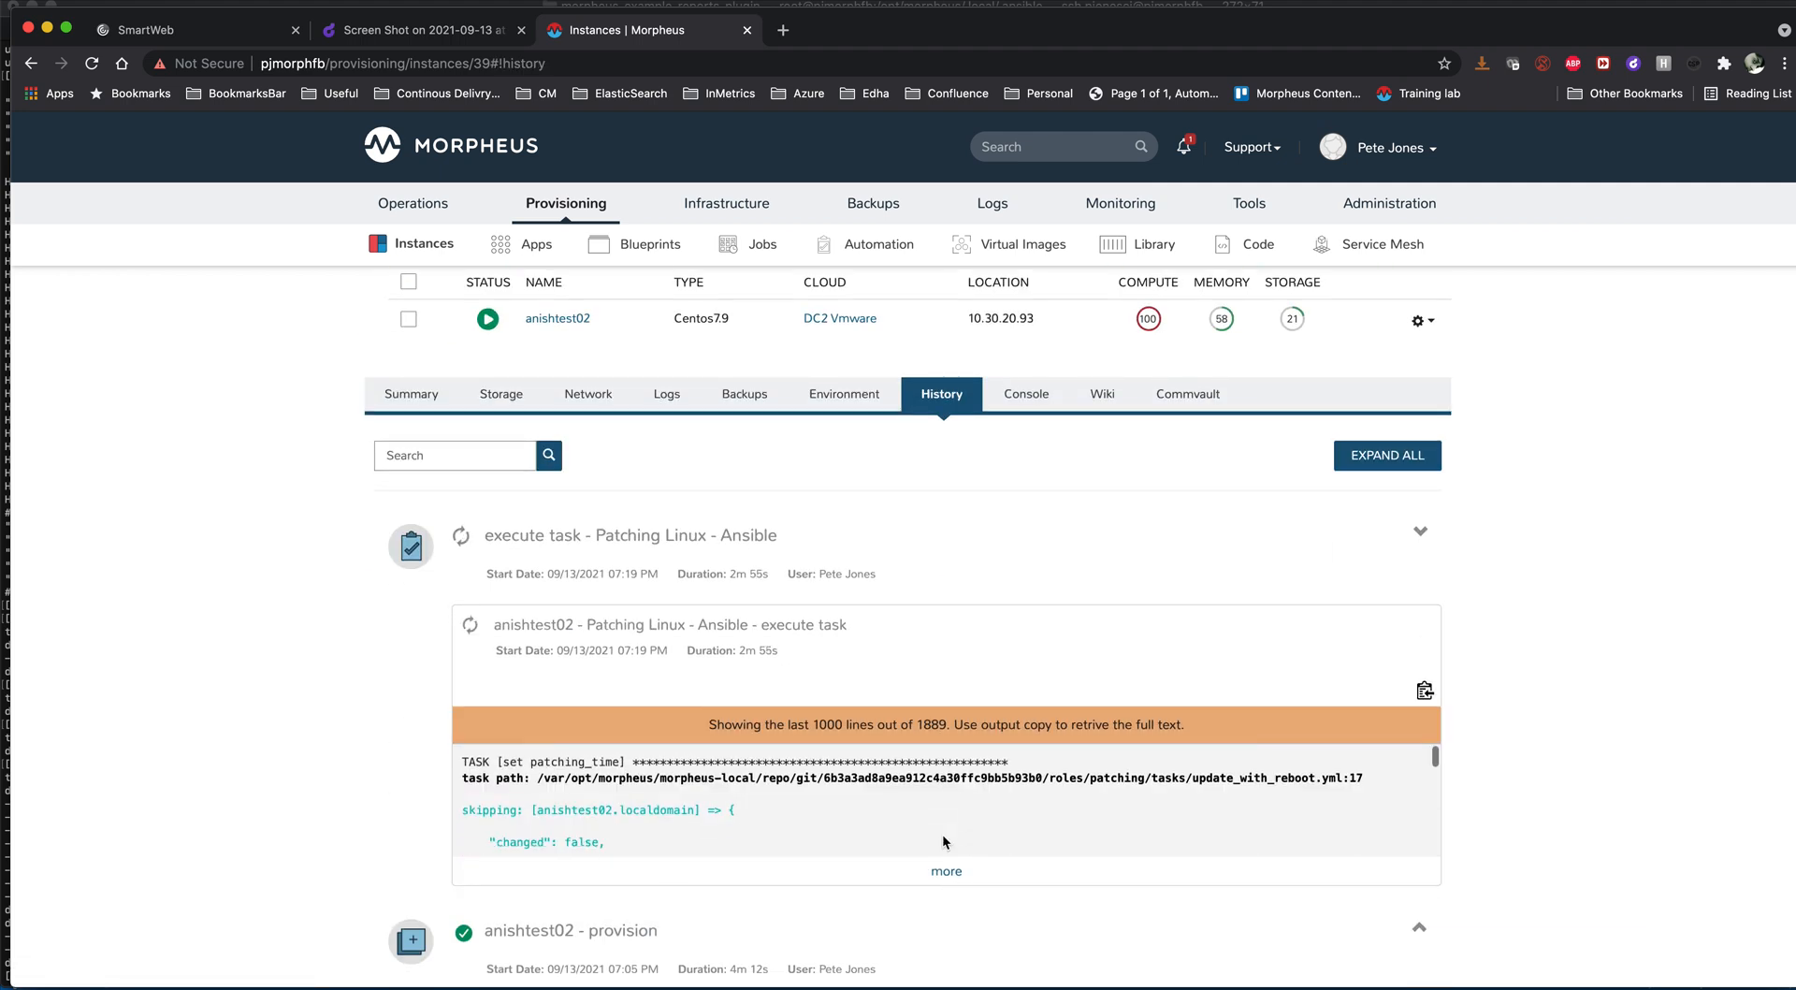
scroll(941, 833, down, 1)
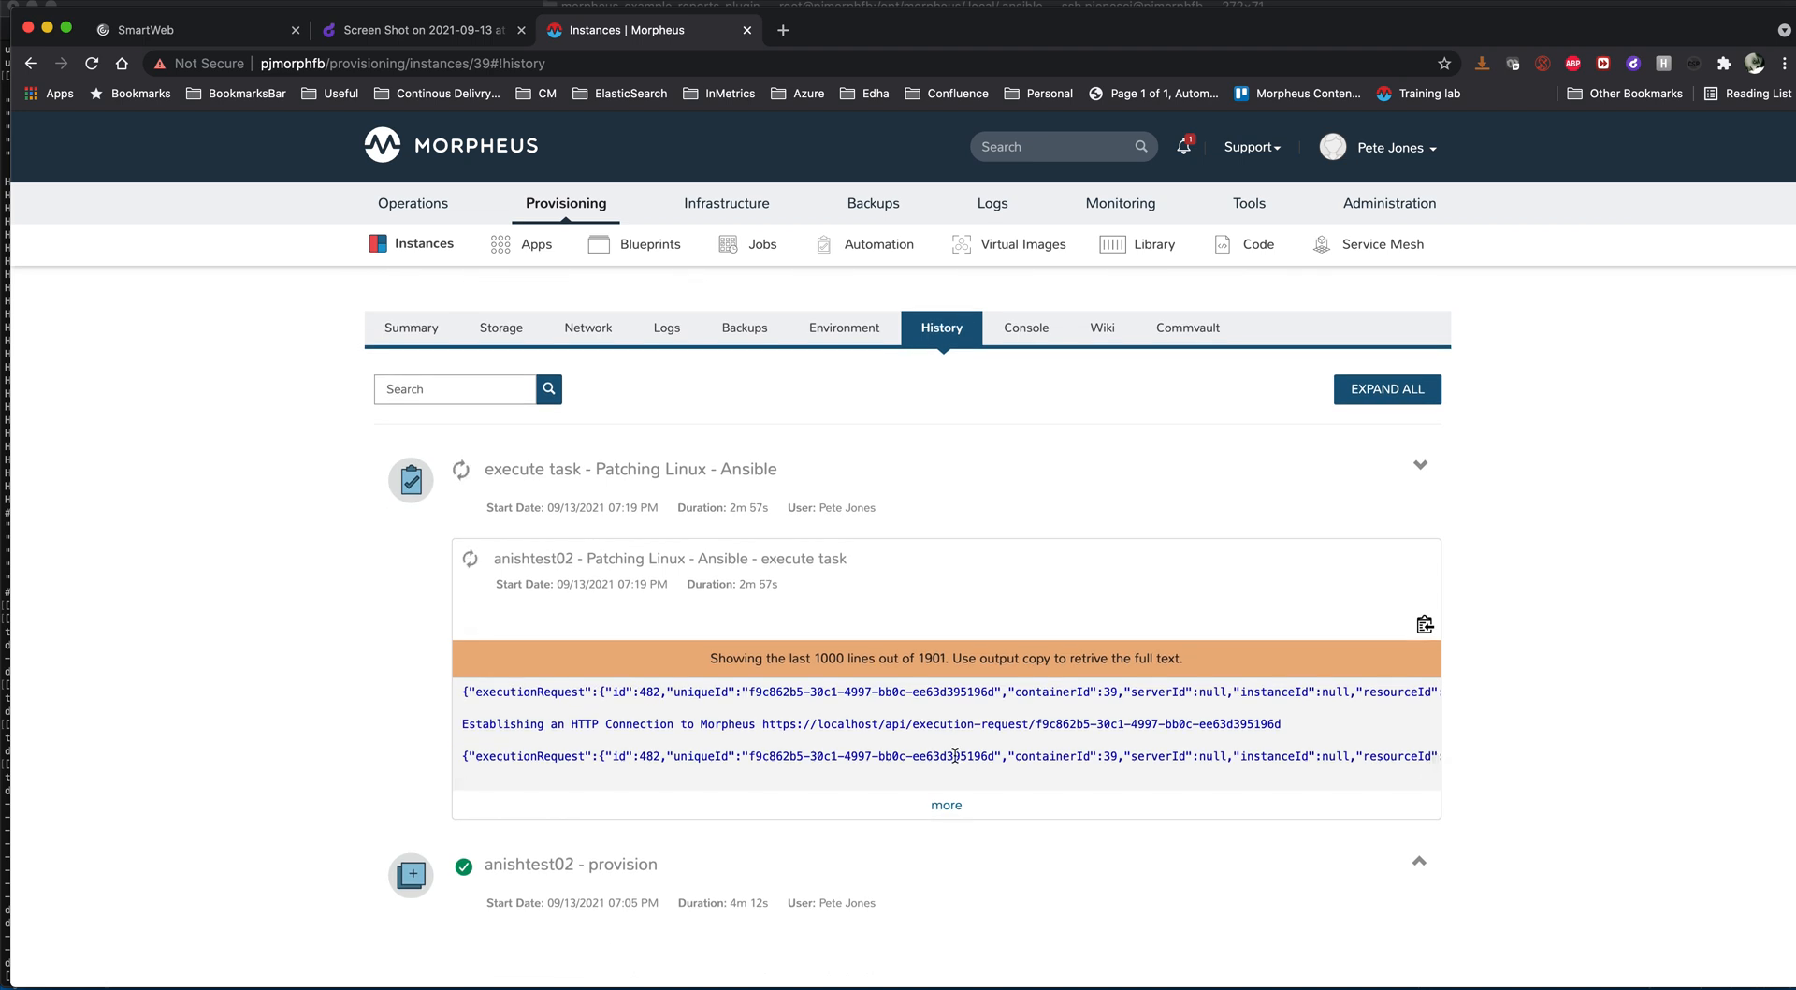
scroll(945, 748, down, 1)
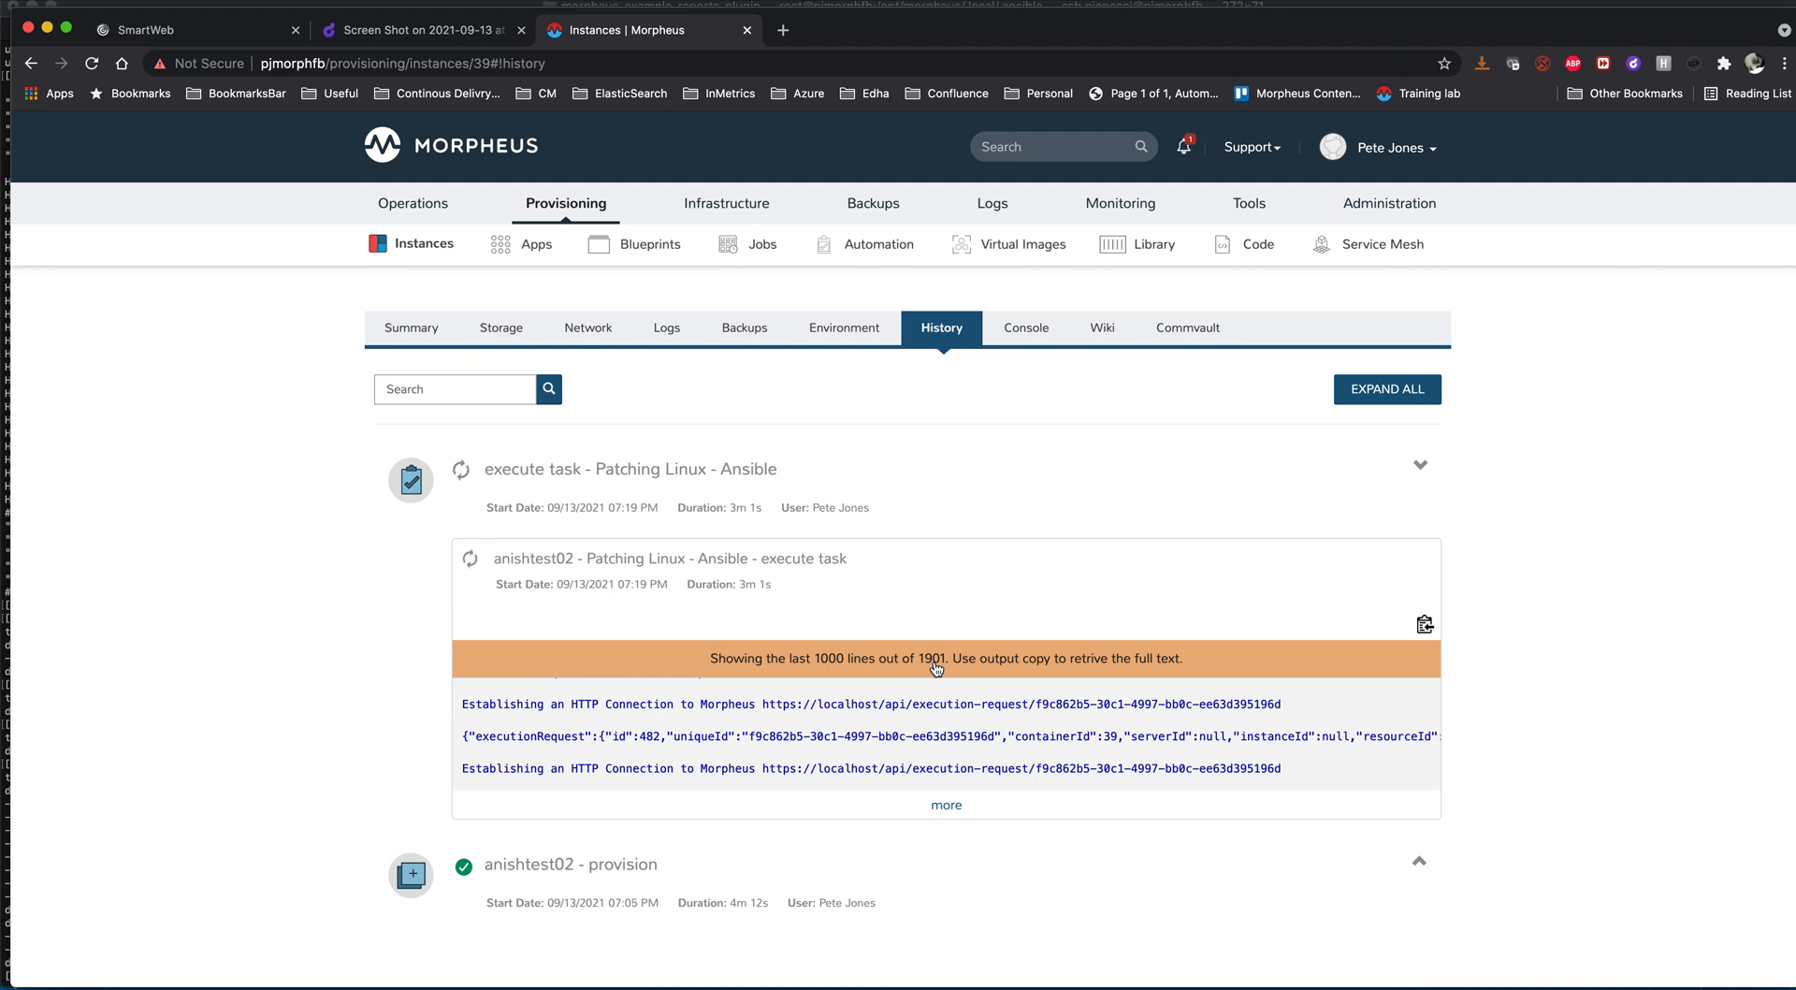
- Switch to the terminal and follow the Morpheus UI log with morpheus-ctl tail morpheus-ui
key(super+Tab)
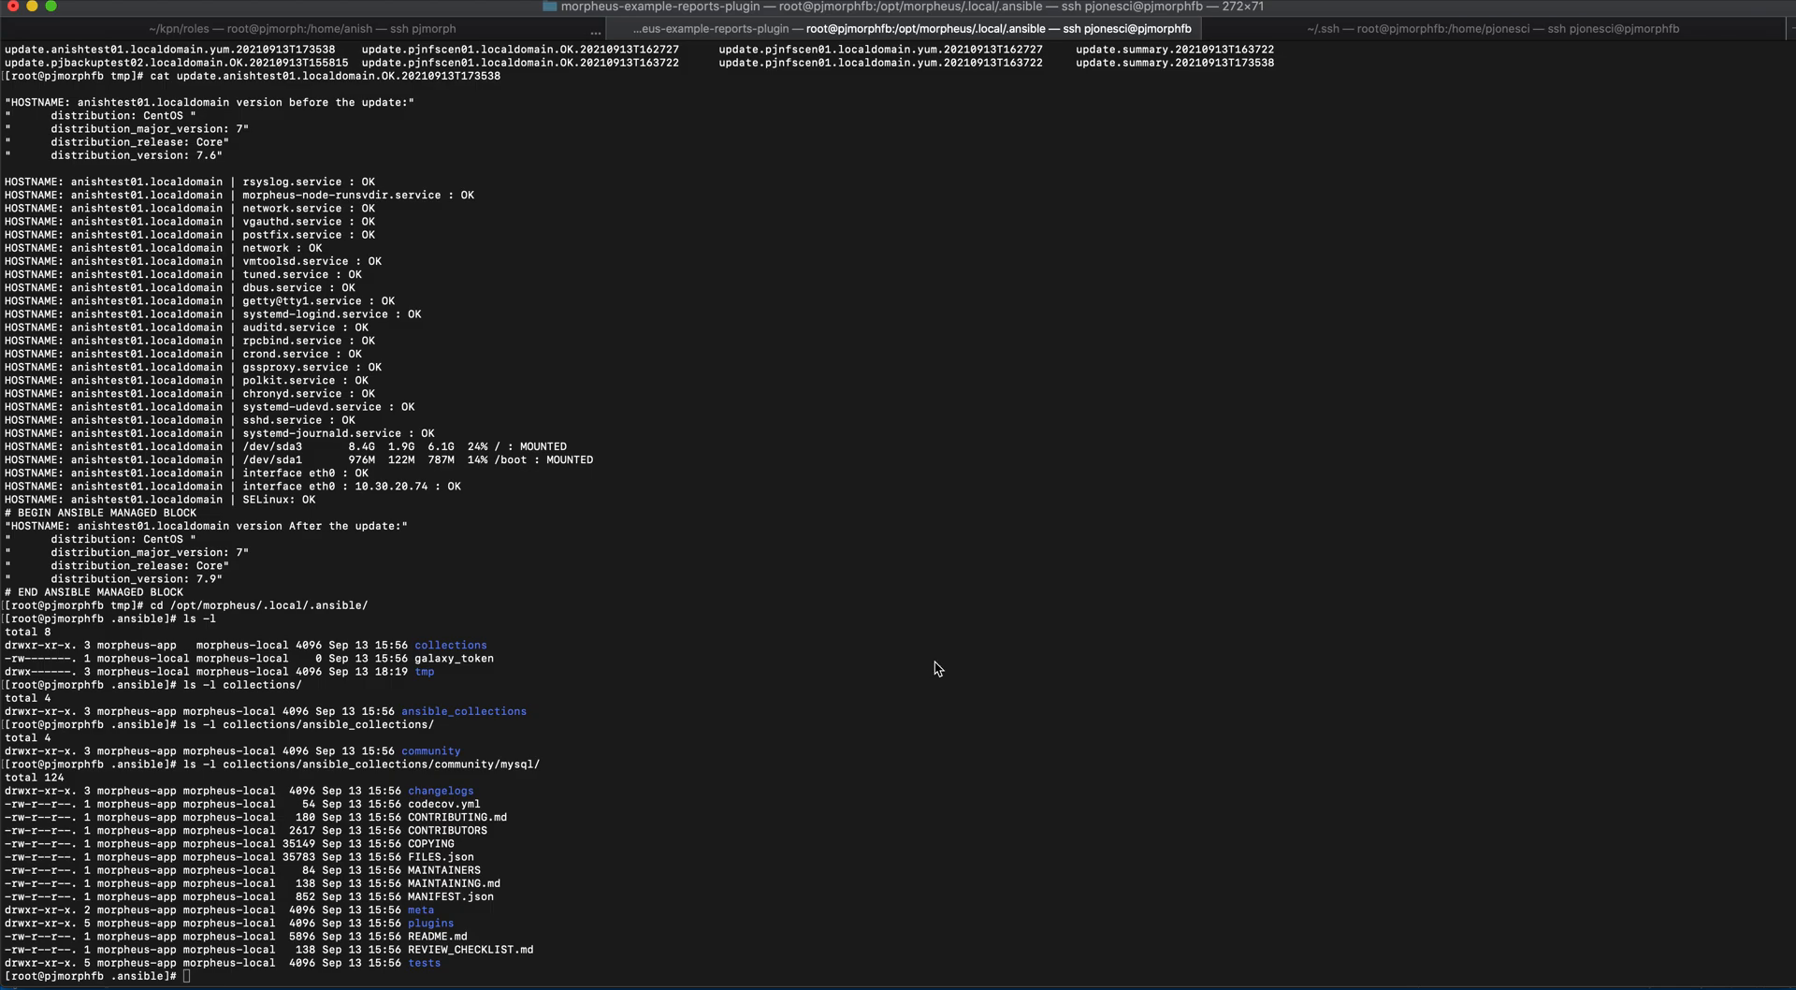
click(851, 555)
text(ls -l)
key(Up)
key(Up)
key(Up)
key(Up)
key(Up)
key(Up)
key(Up)
key(Up)
key(Return)
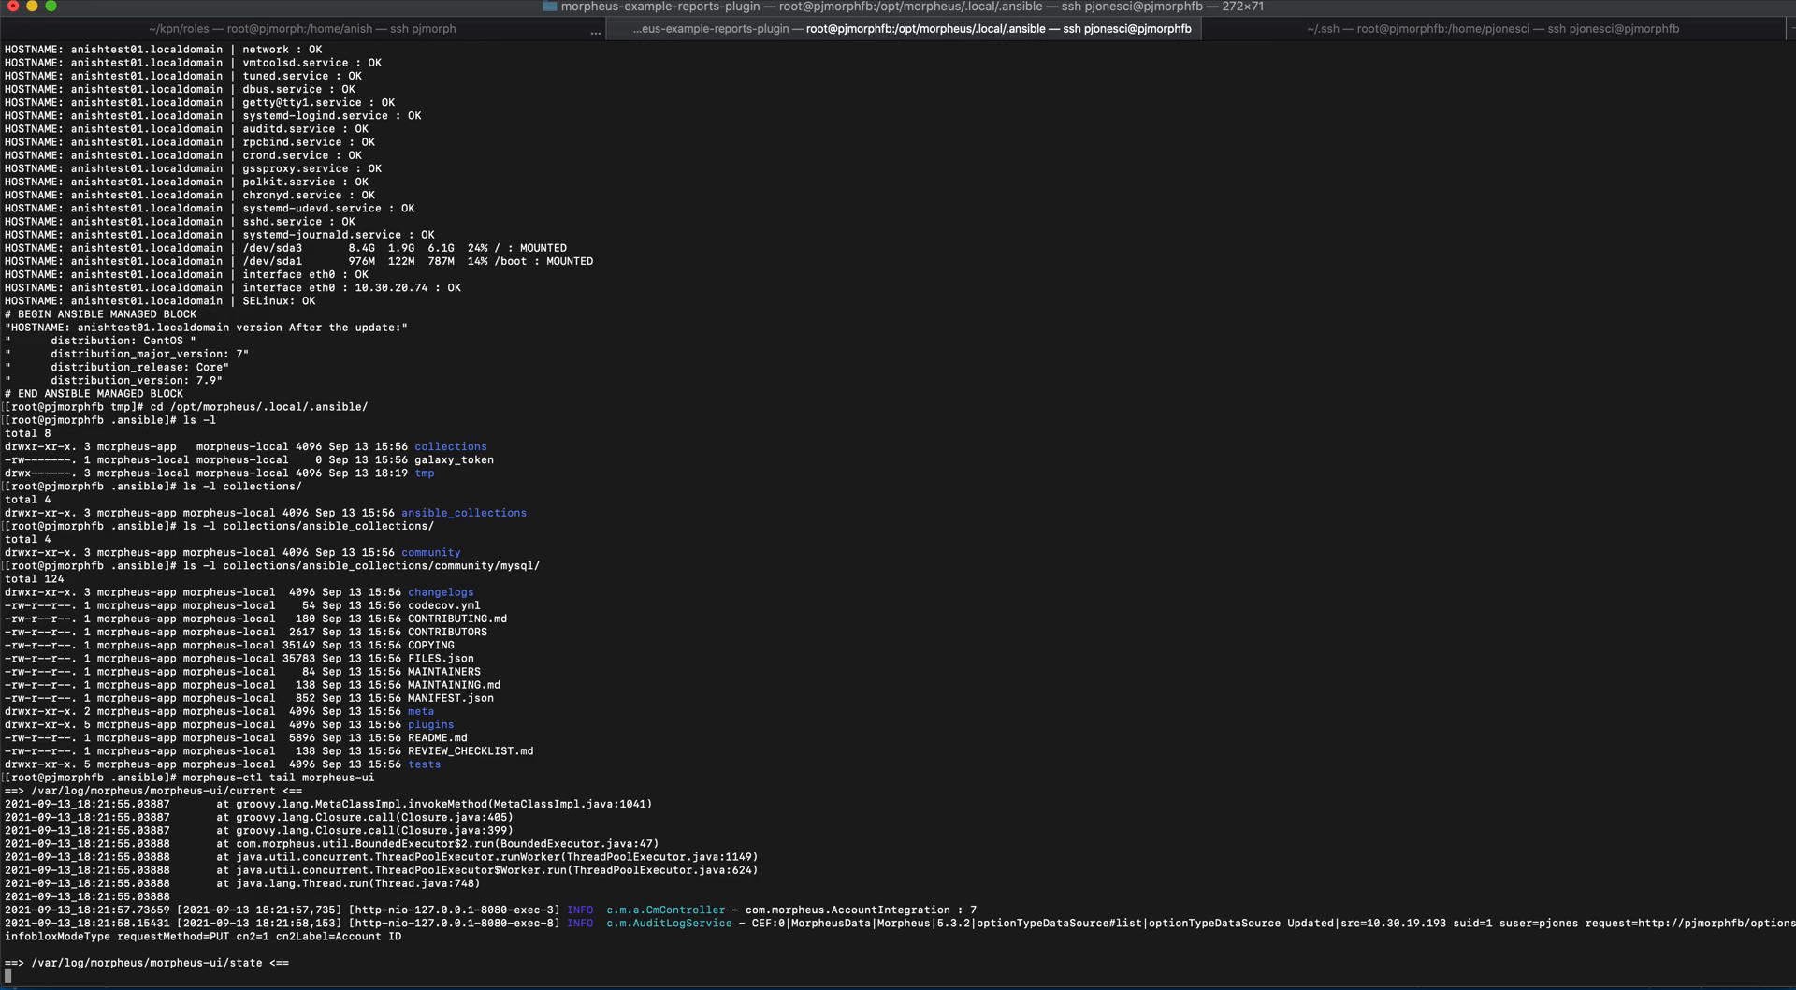
text(\\\\\)
key(Return)
key(Return)
key(Return)
key(Return)
- Switch to the browser, open the anishtest01 instance's history and read through the full output of its Patching Linux - Ansible task
key(super+Tab)
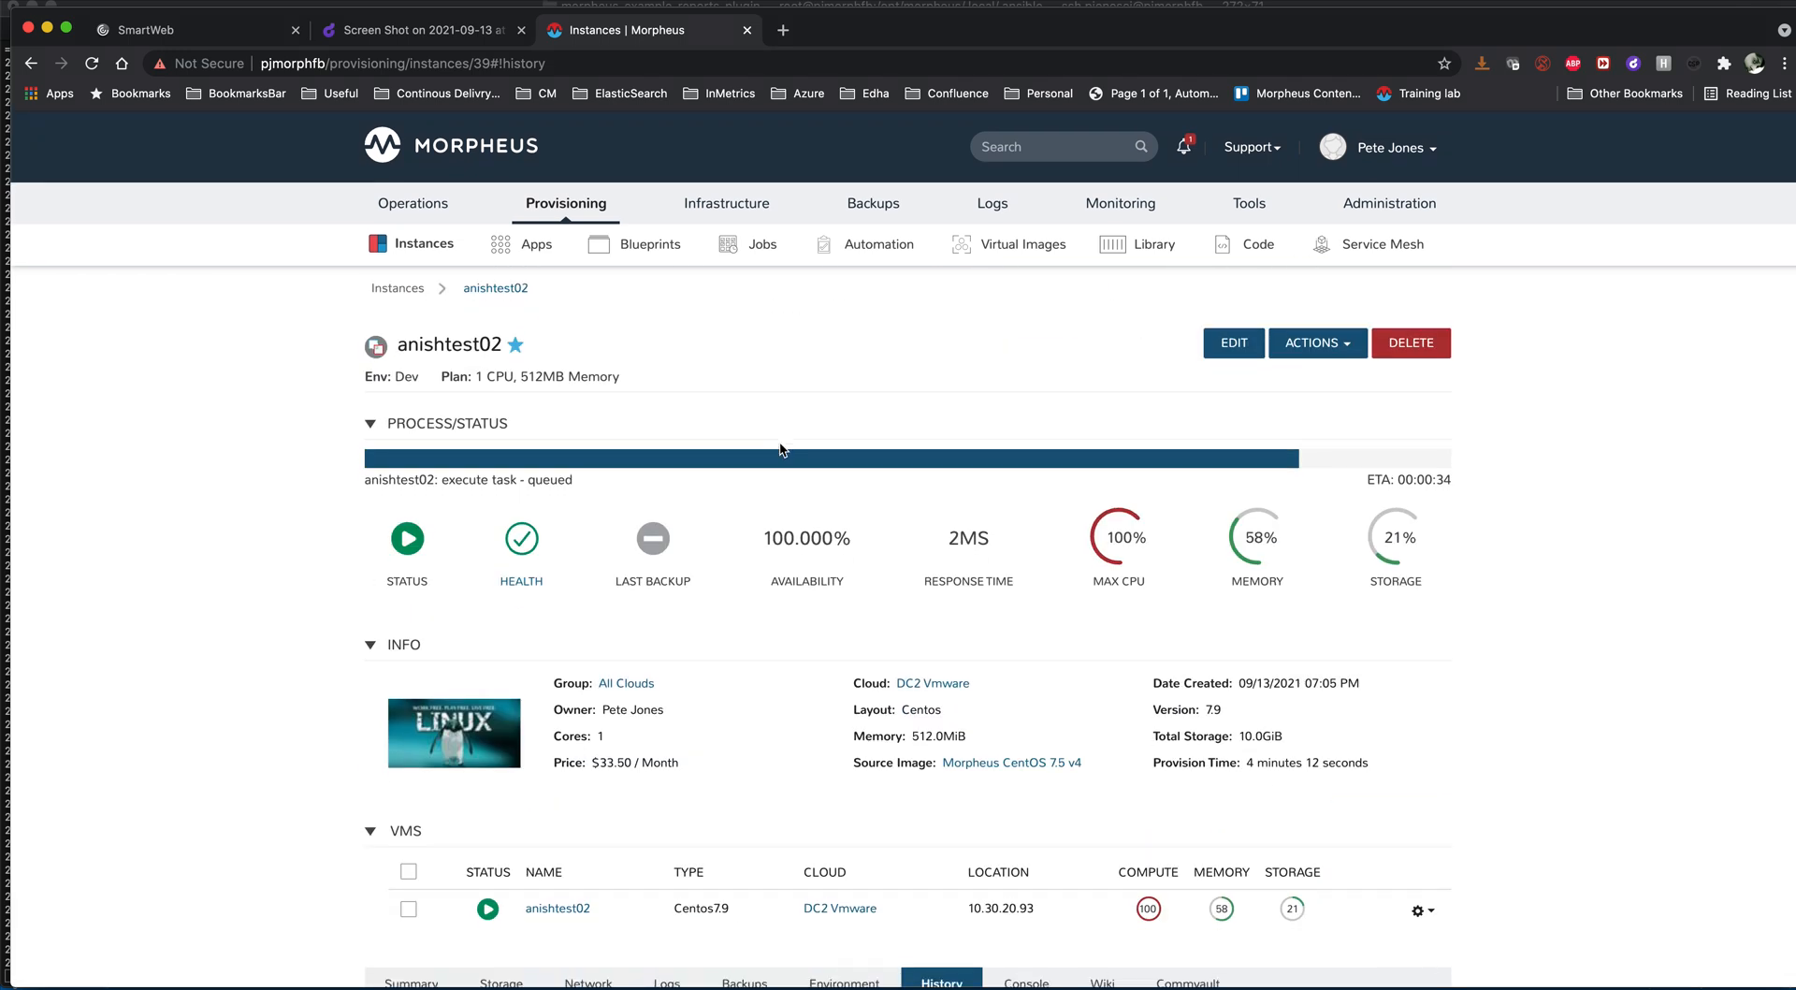
click(398, 292)
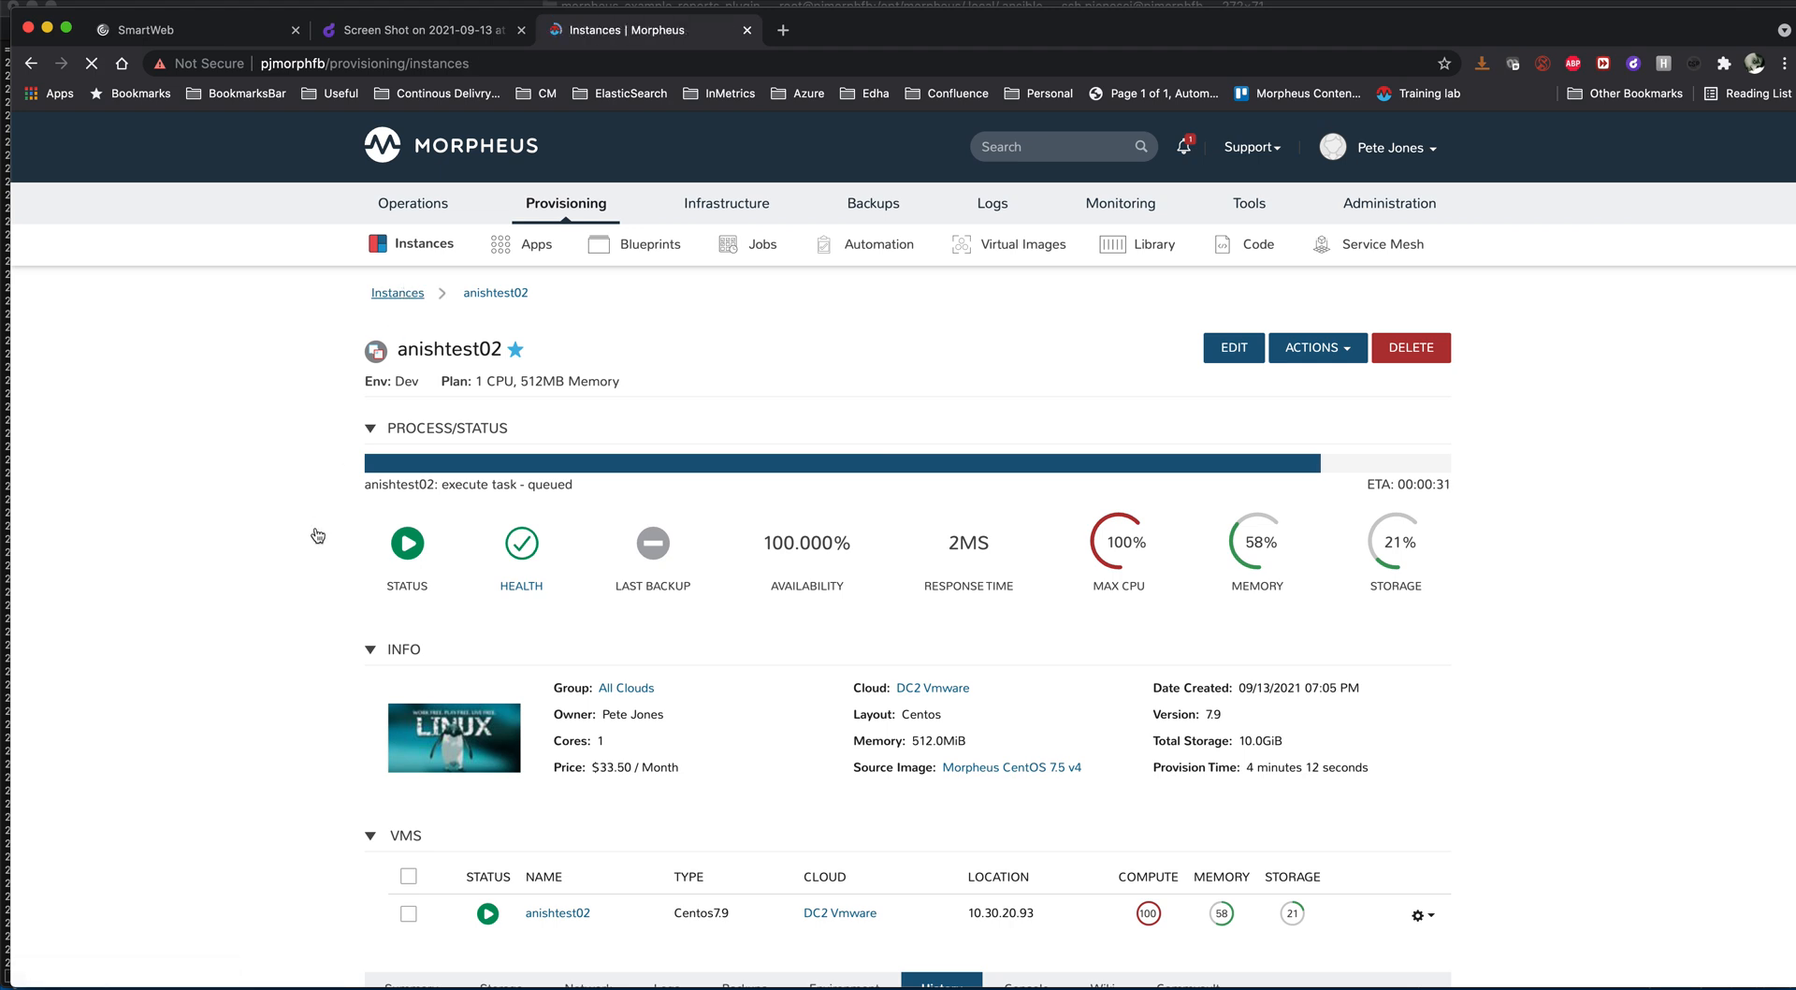
scroll(319, 535, down, 1)
scroll(316, 535, down, 3)
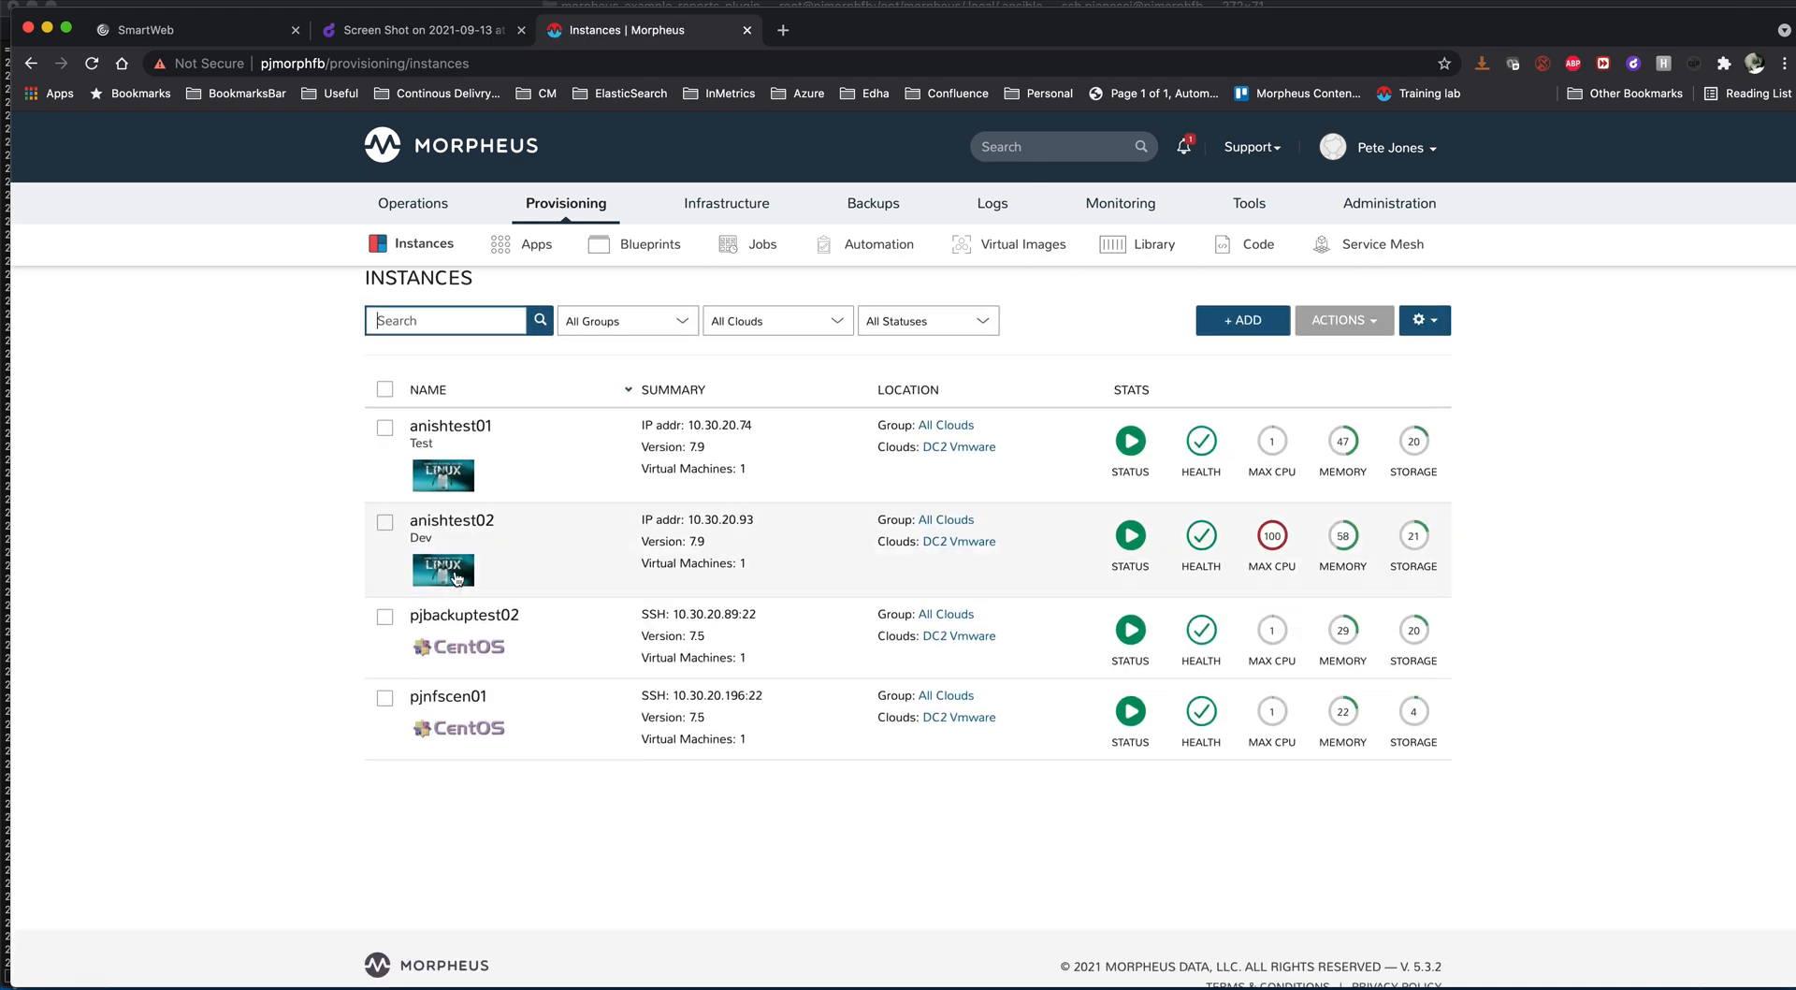
click(490, 455)
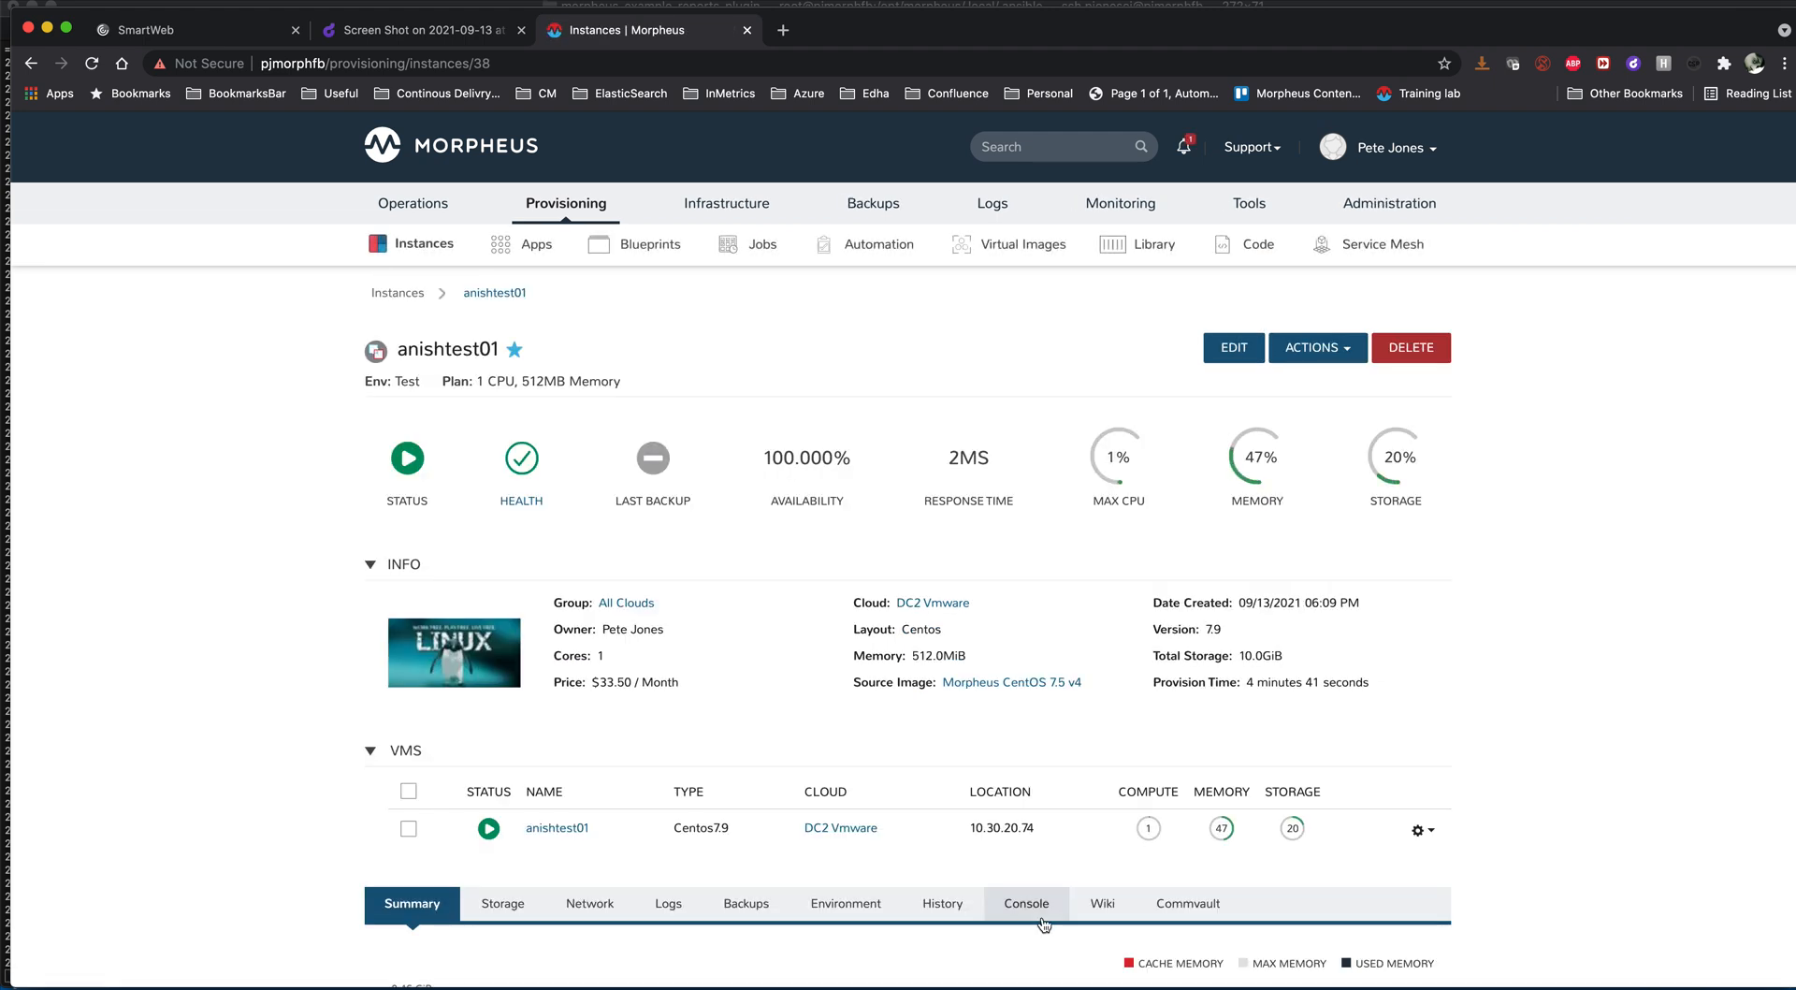
click(951, 909)
scroll(952, 906, down, 7)
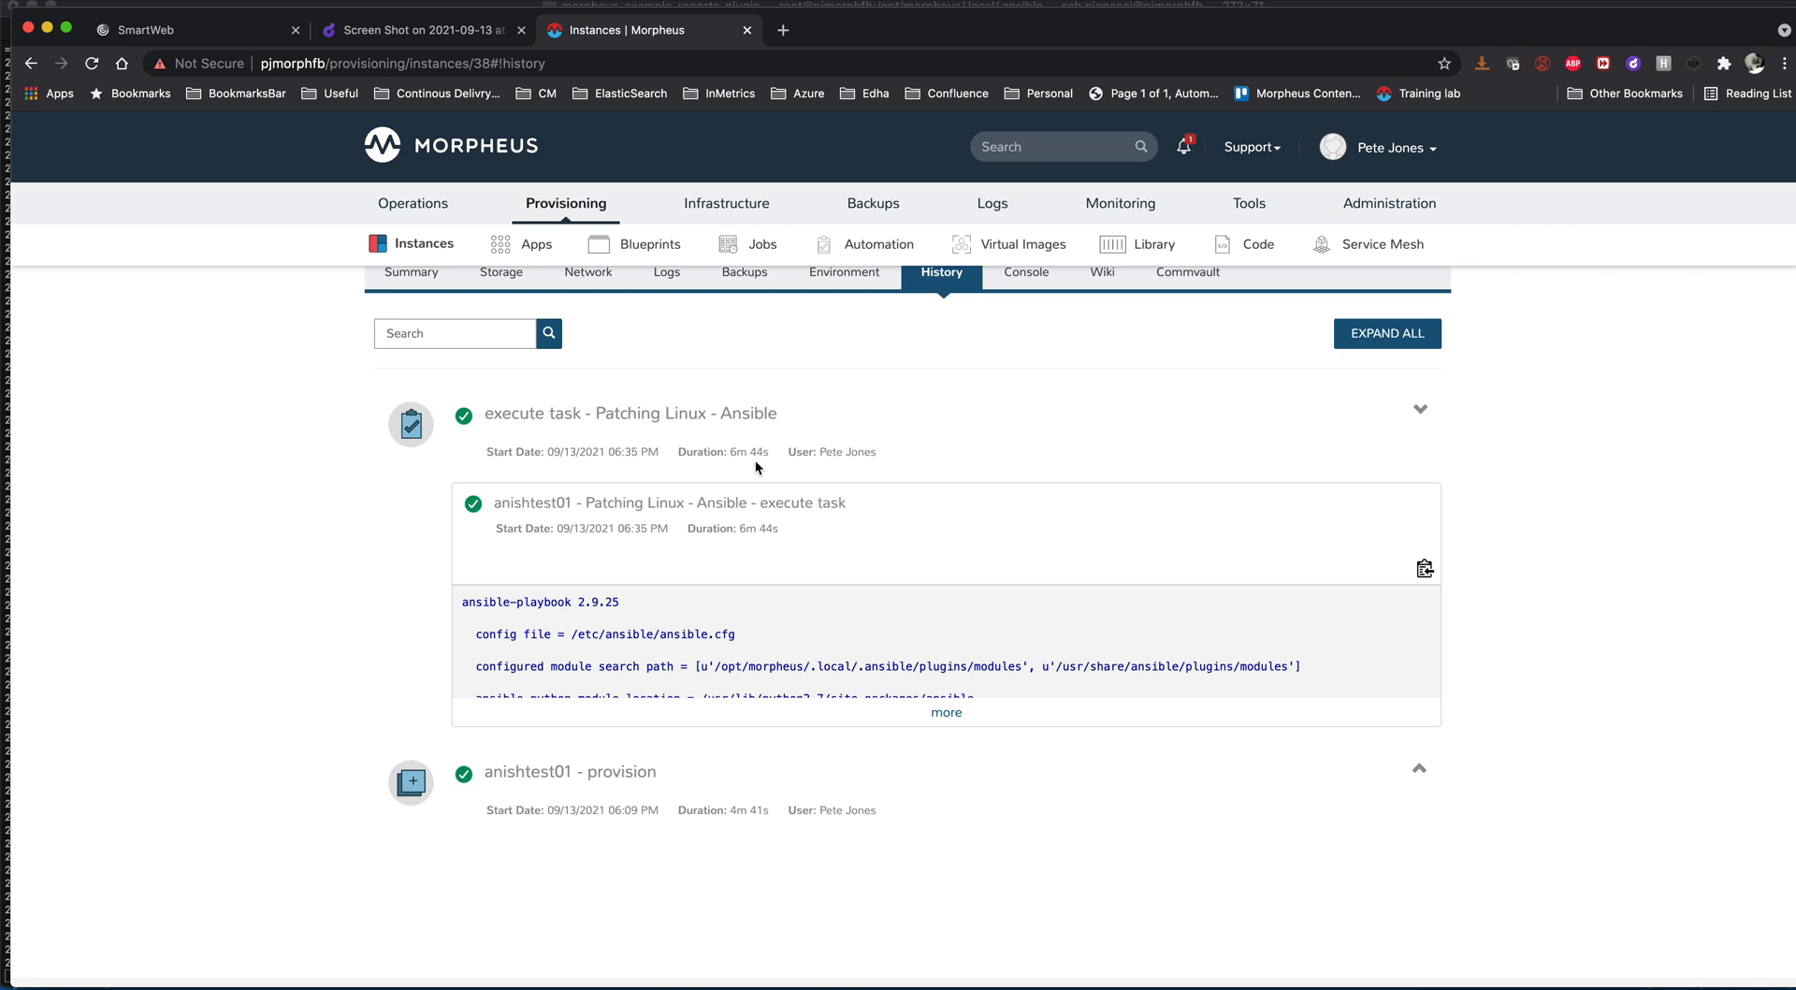
click(948, 718)
scroll(948, 715, down, 15)
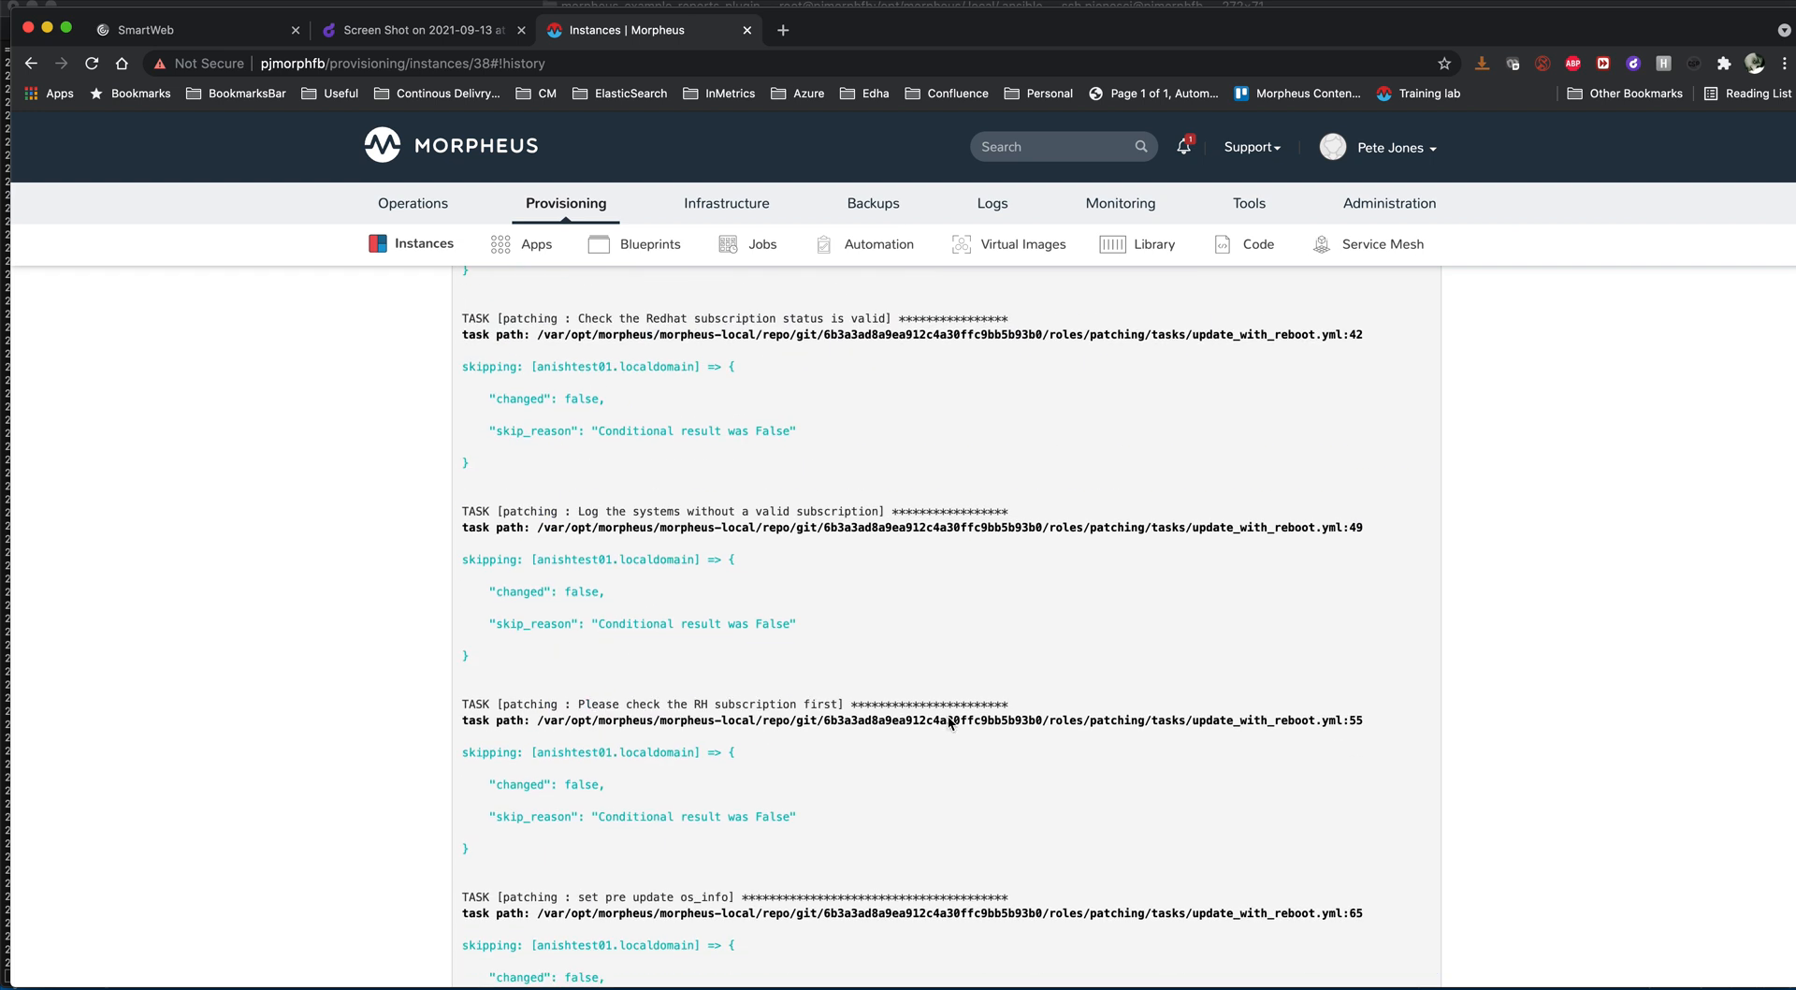
scroll(948, 716, down, 15)
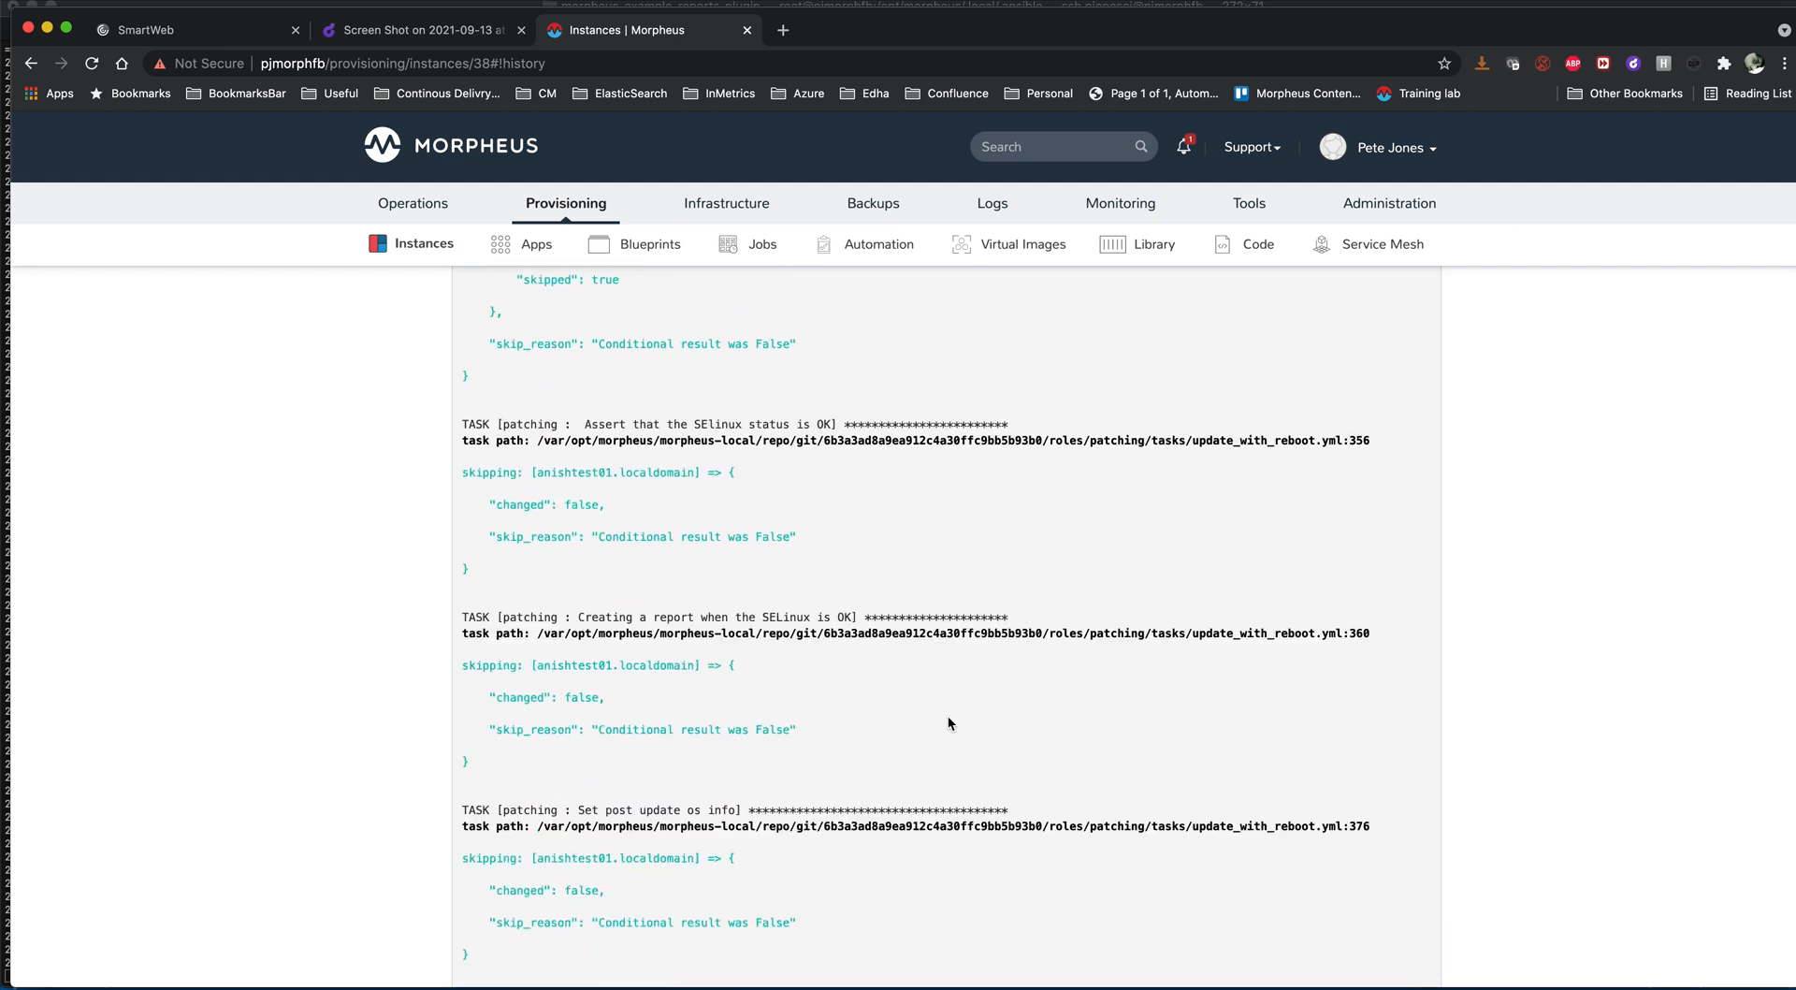
scroll(948, 720, down, 15)
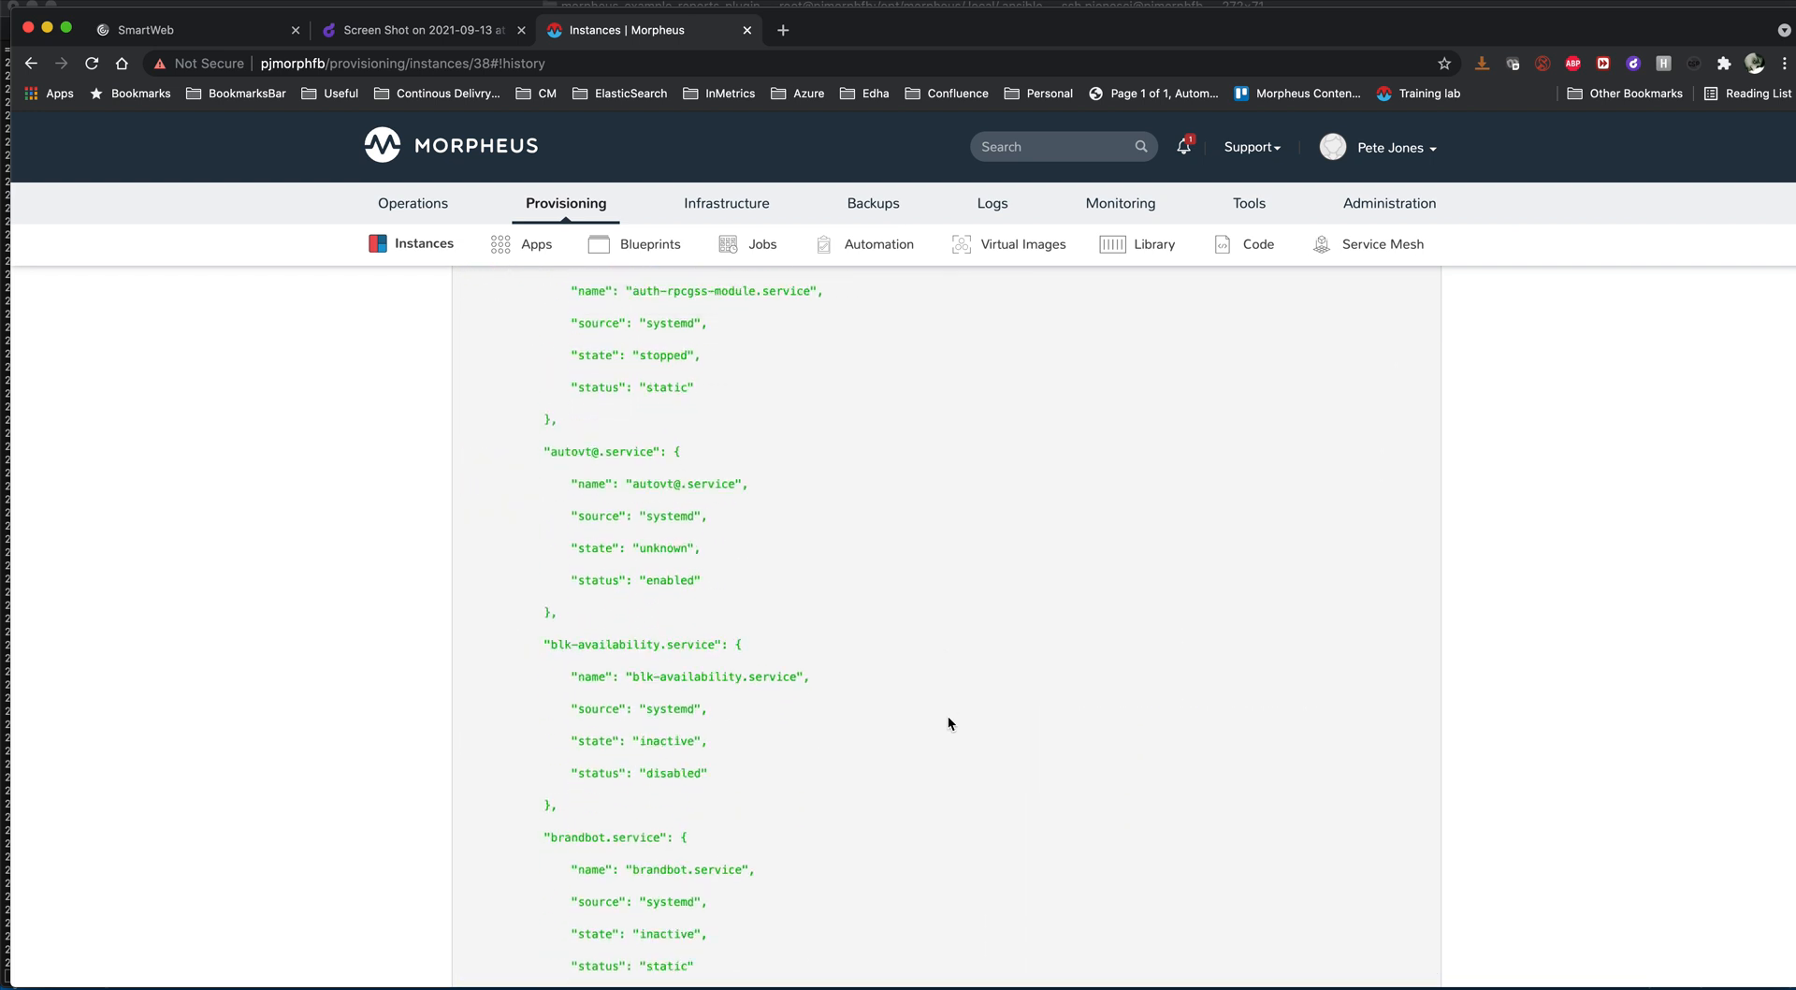
scroll(948, 720, down, 5)
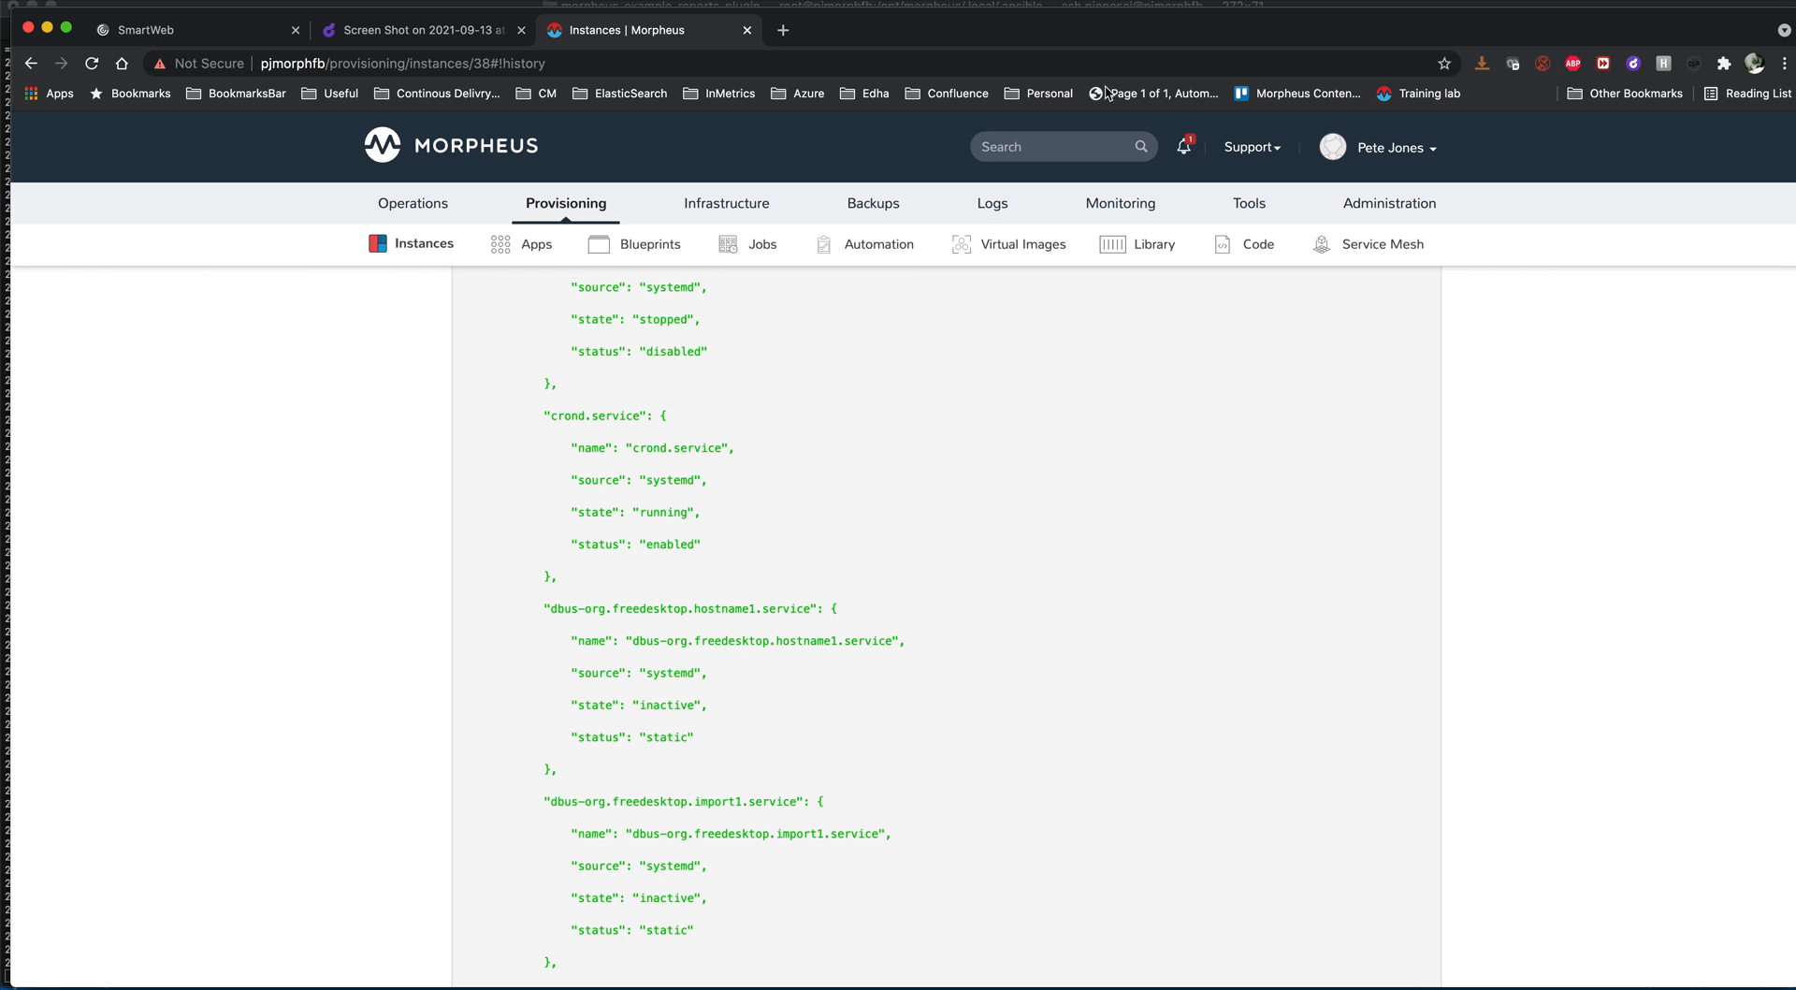
click(1030, 4)
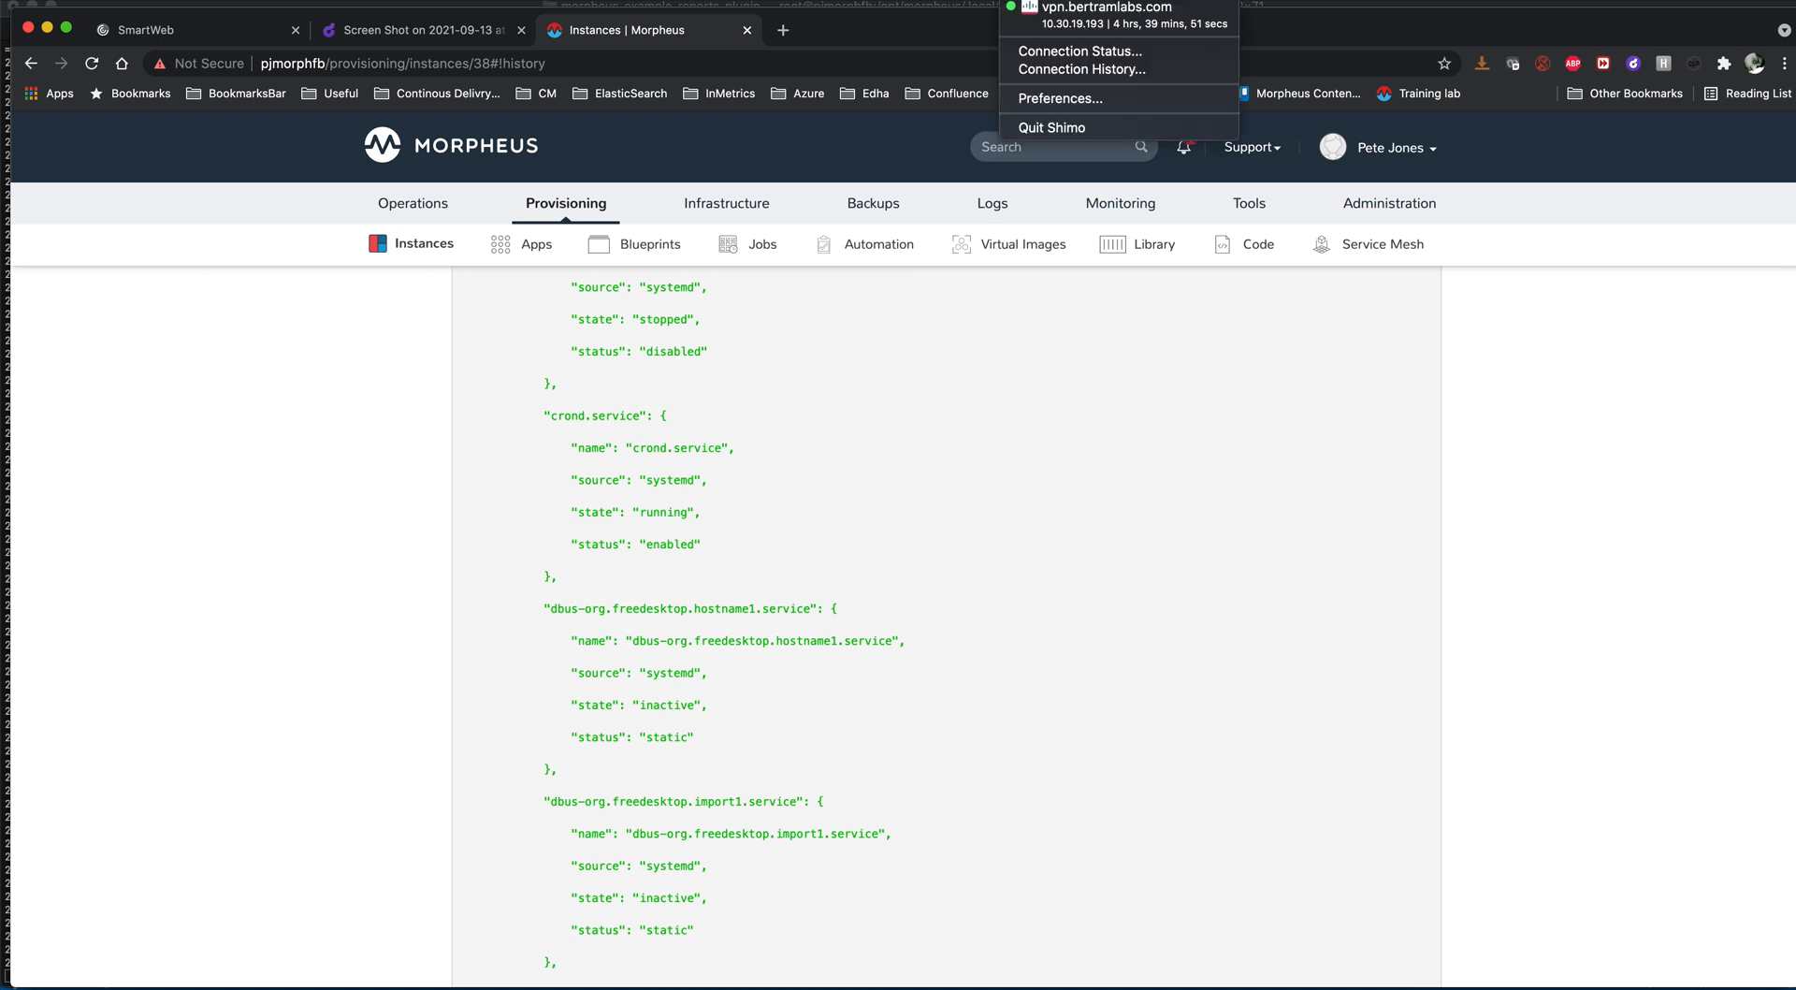
click(1030, 1)
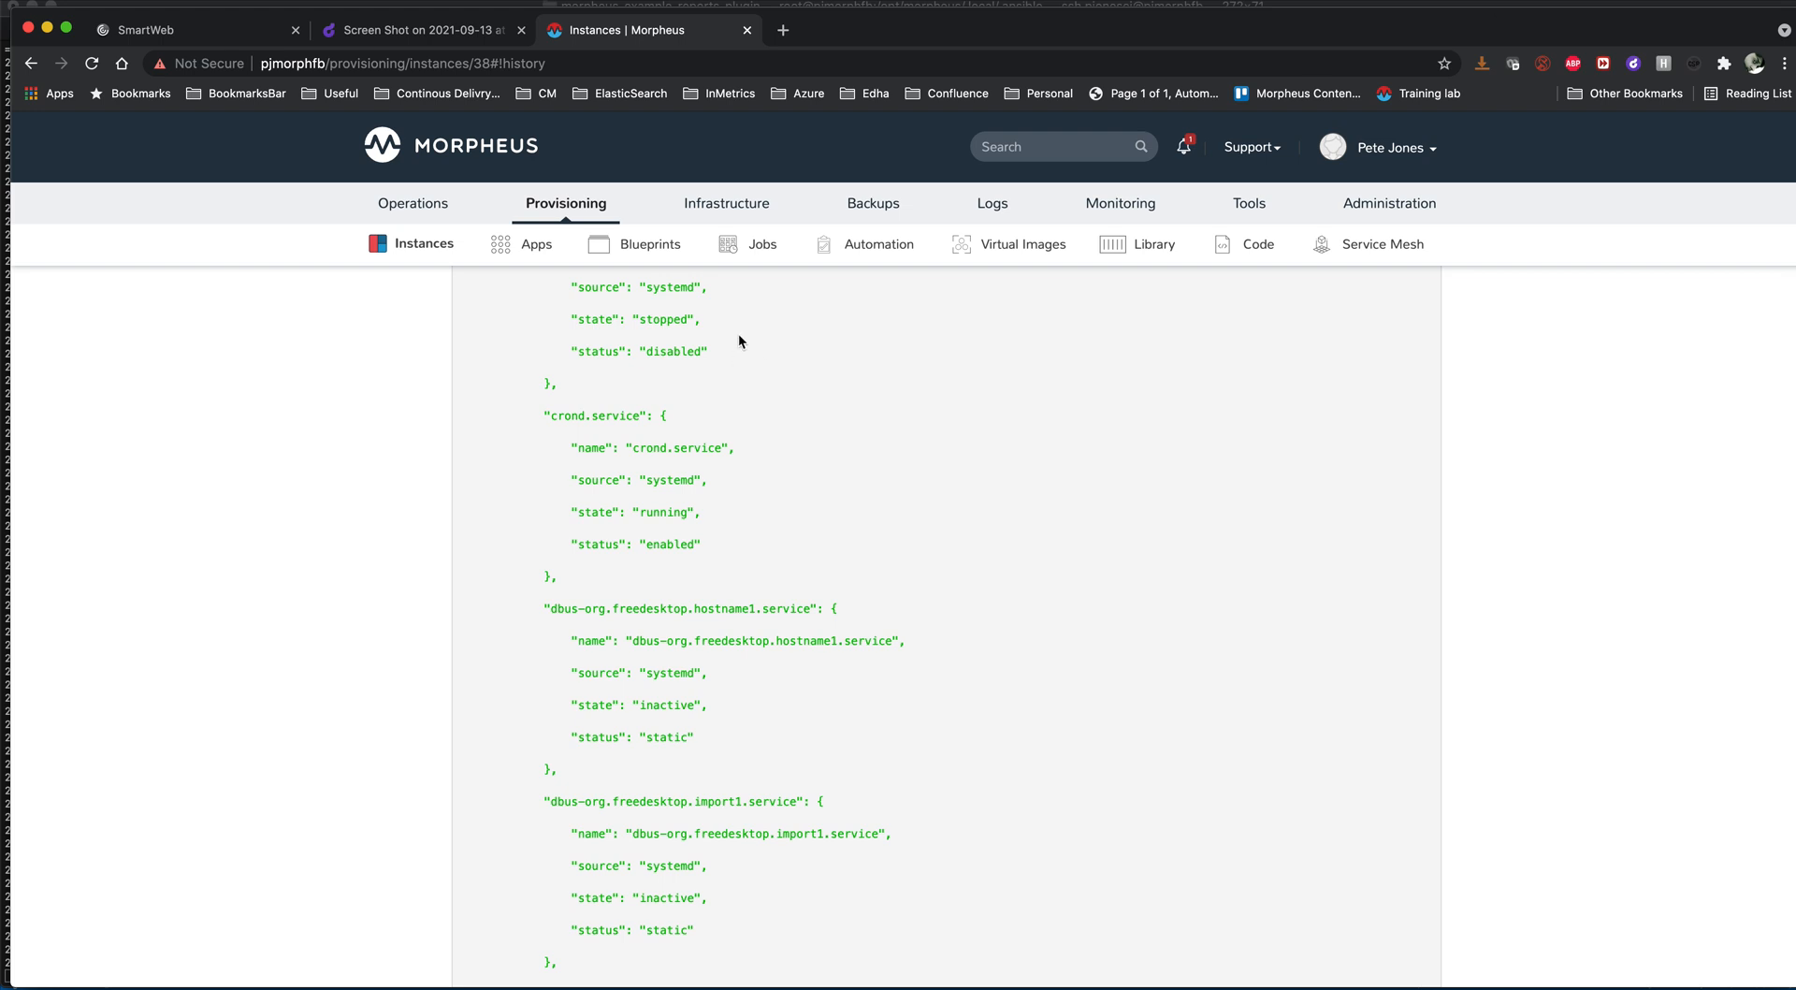
click(1012, 1)
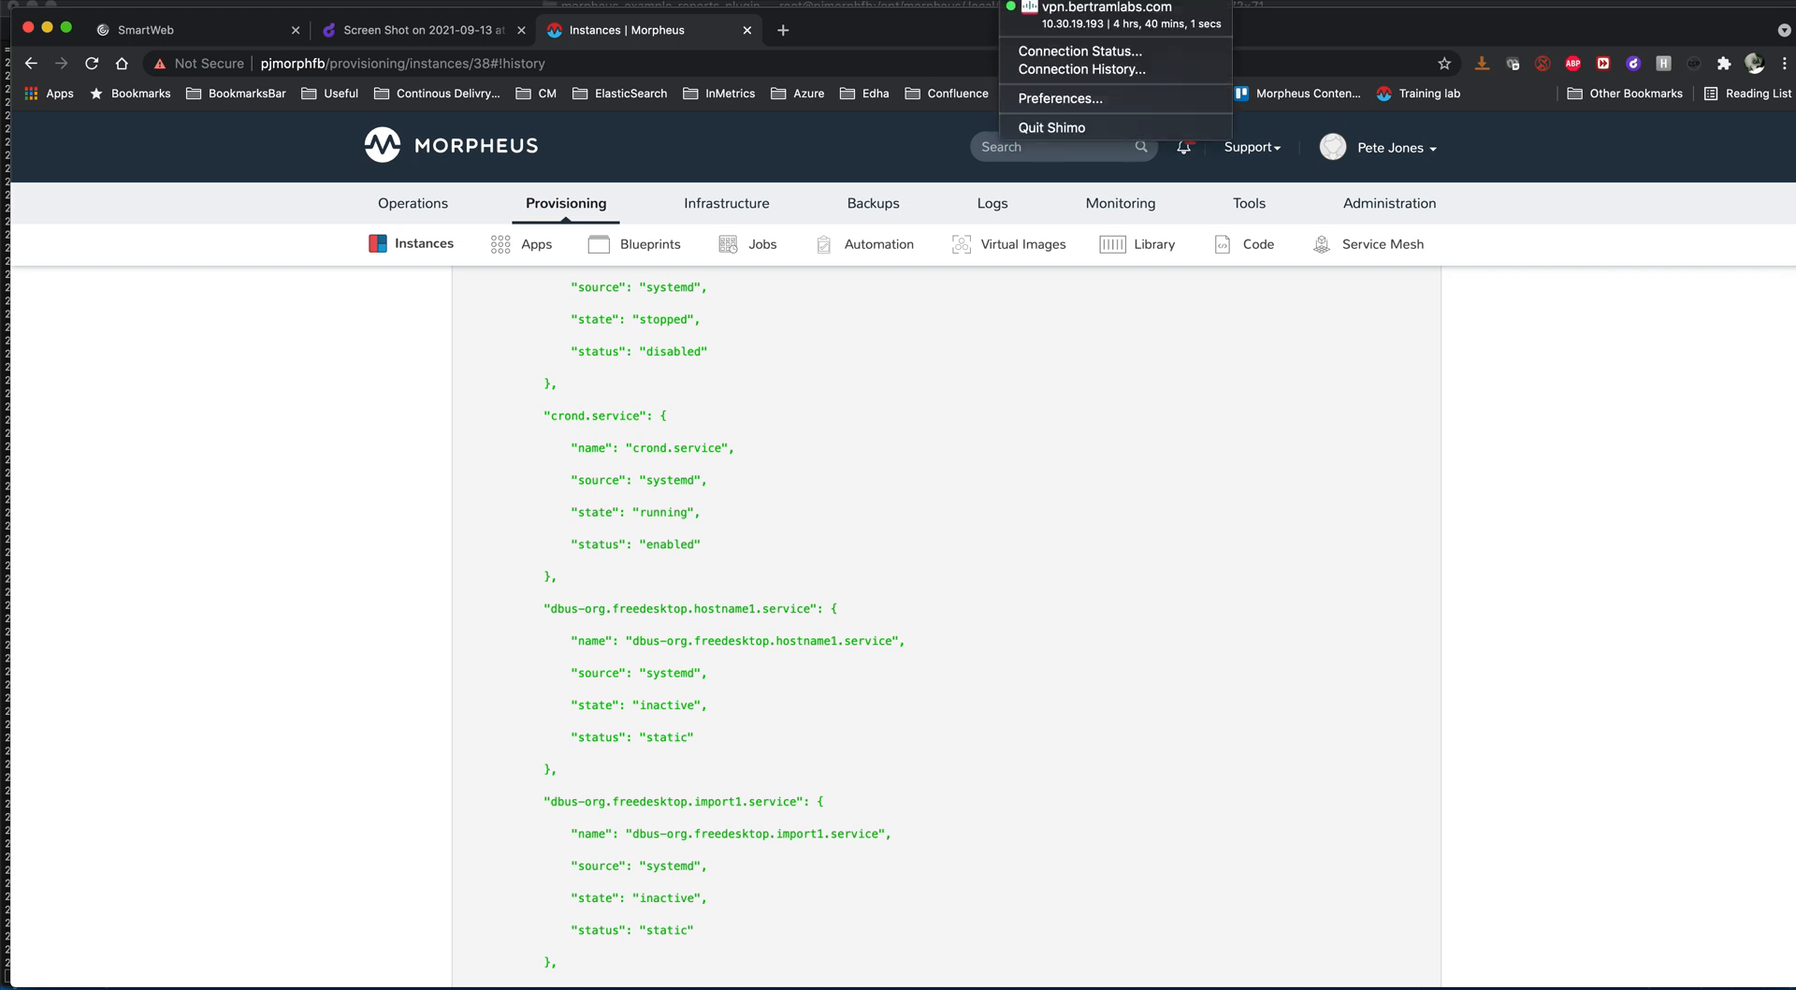
- Switch to the terminal and look back through the morpheus-ui log, returning to its latest entries
click(1030, 3)
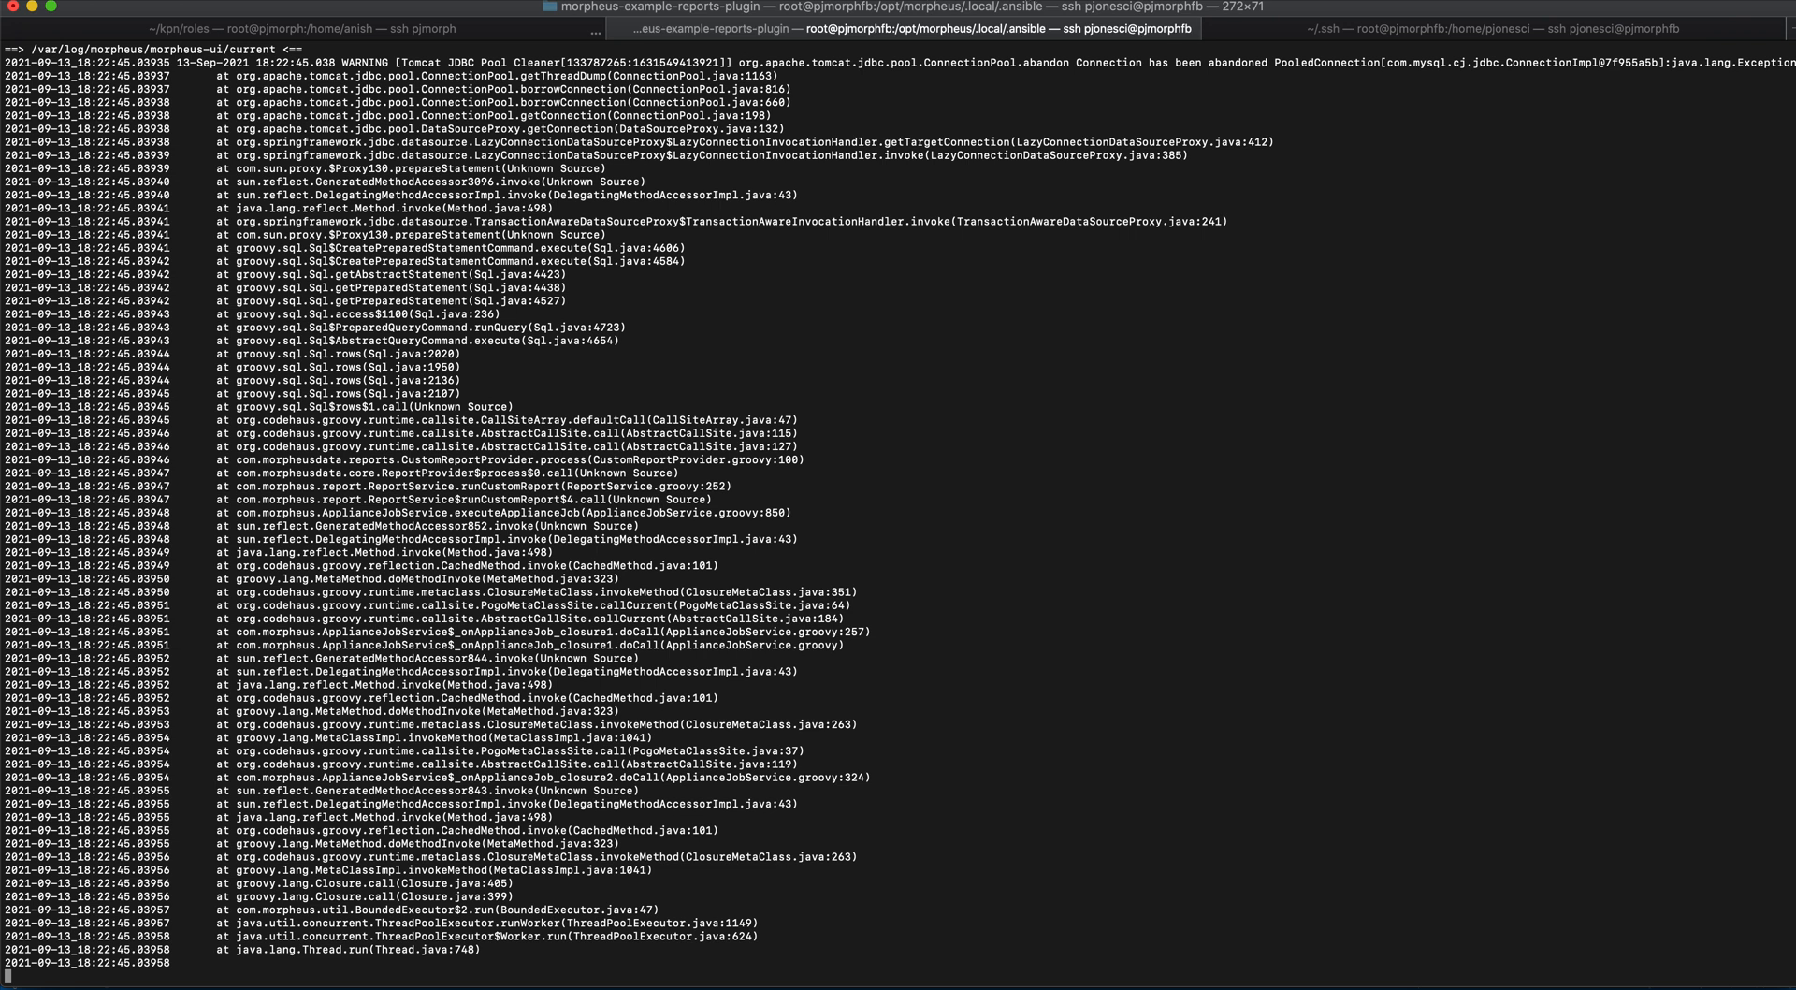
click(1029, 3)
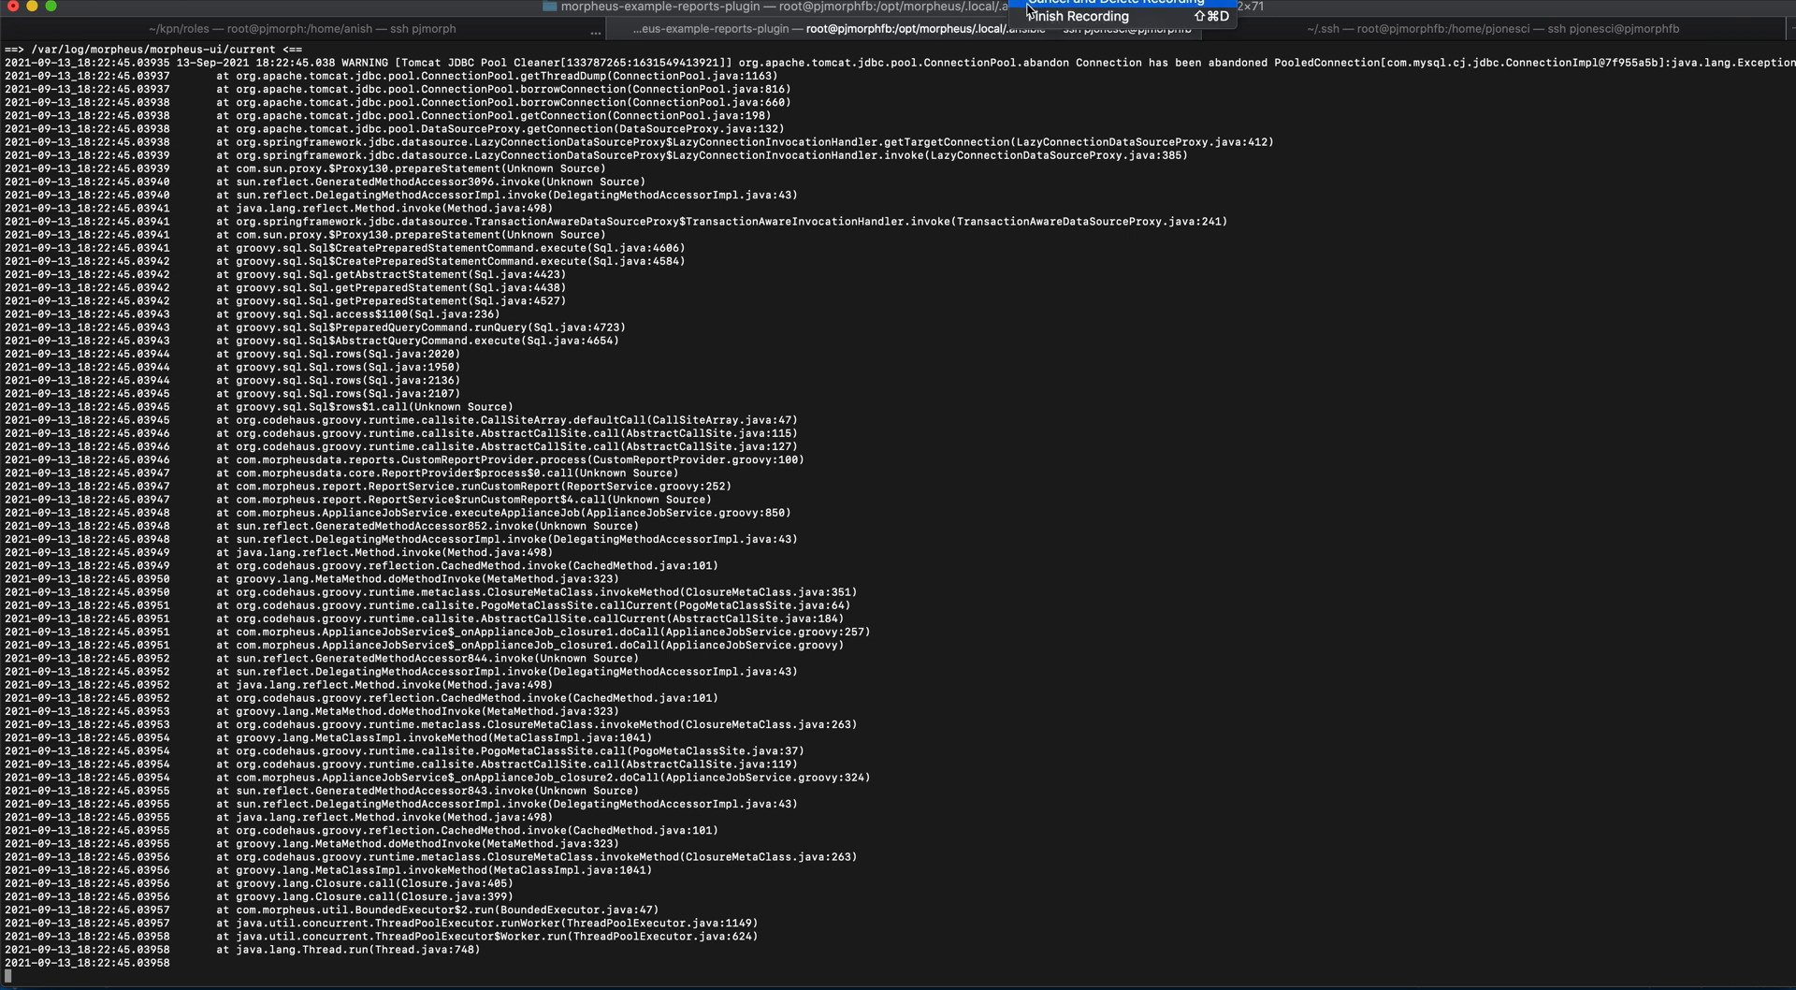
click(1031, 338)
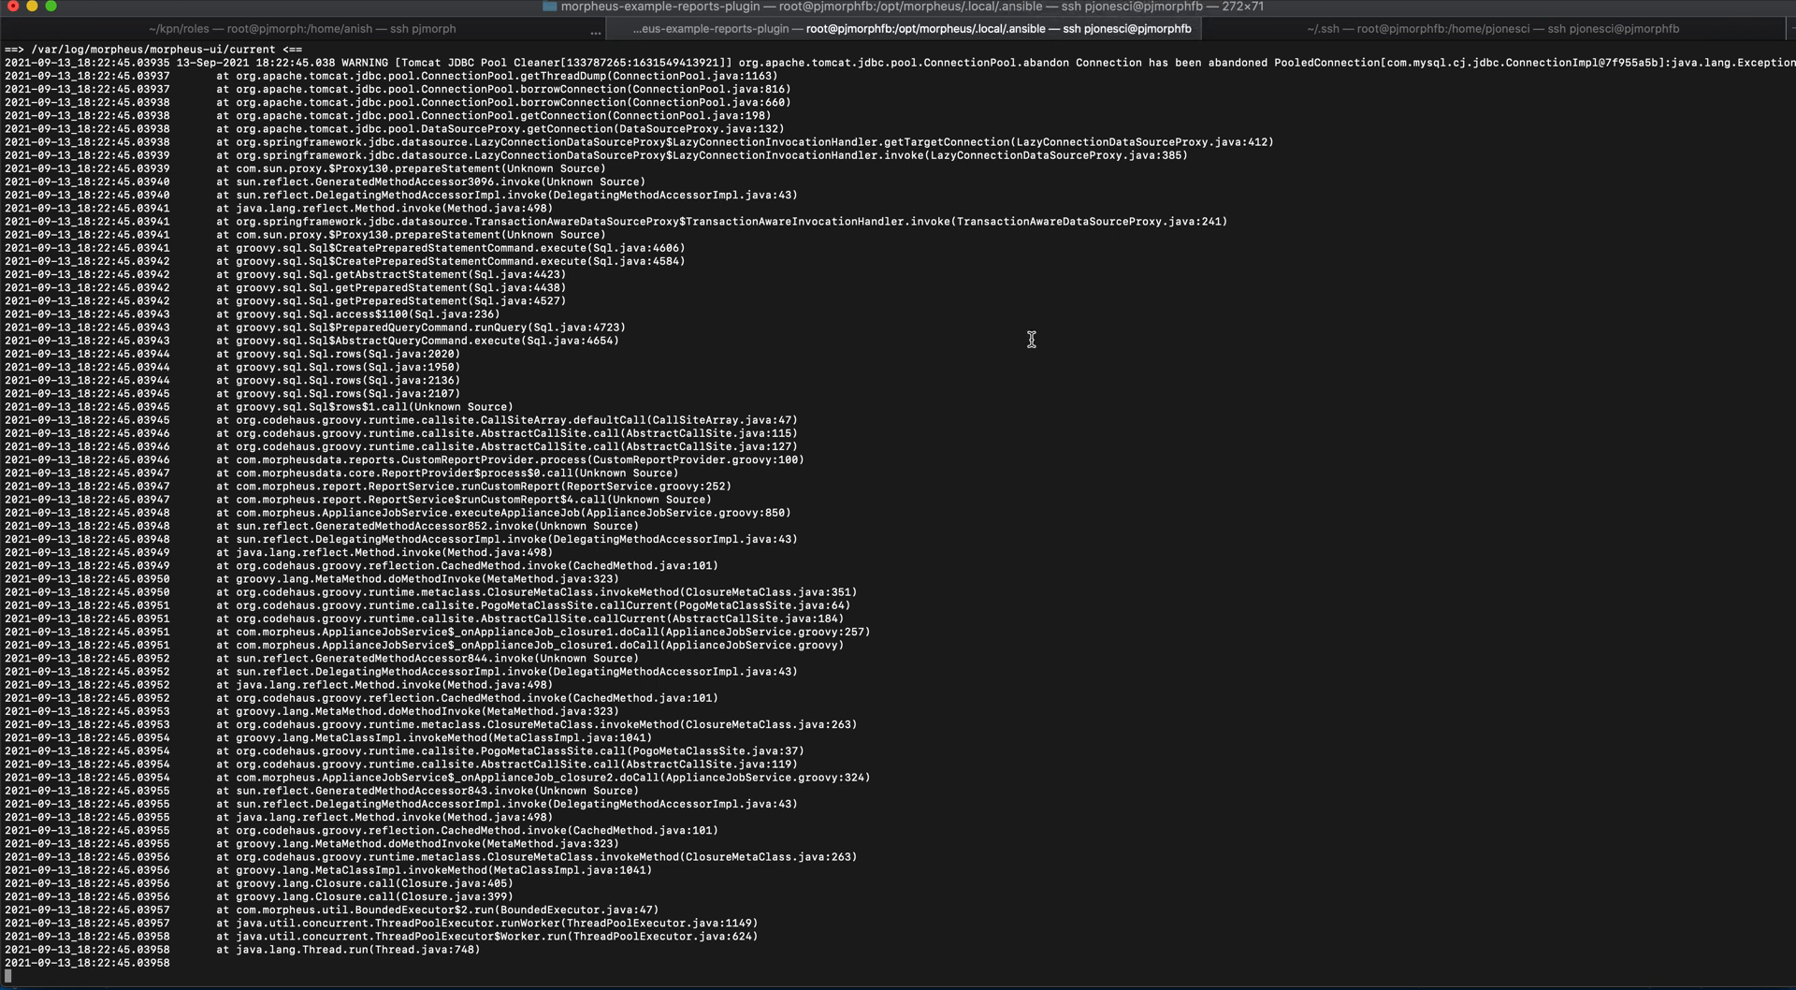
scroll(1031, 338, up, 20)
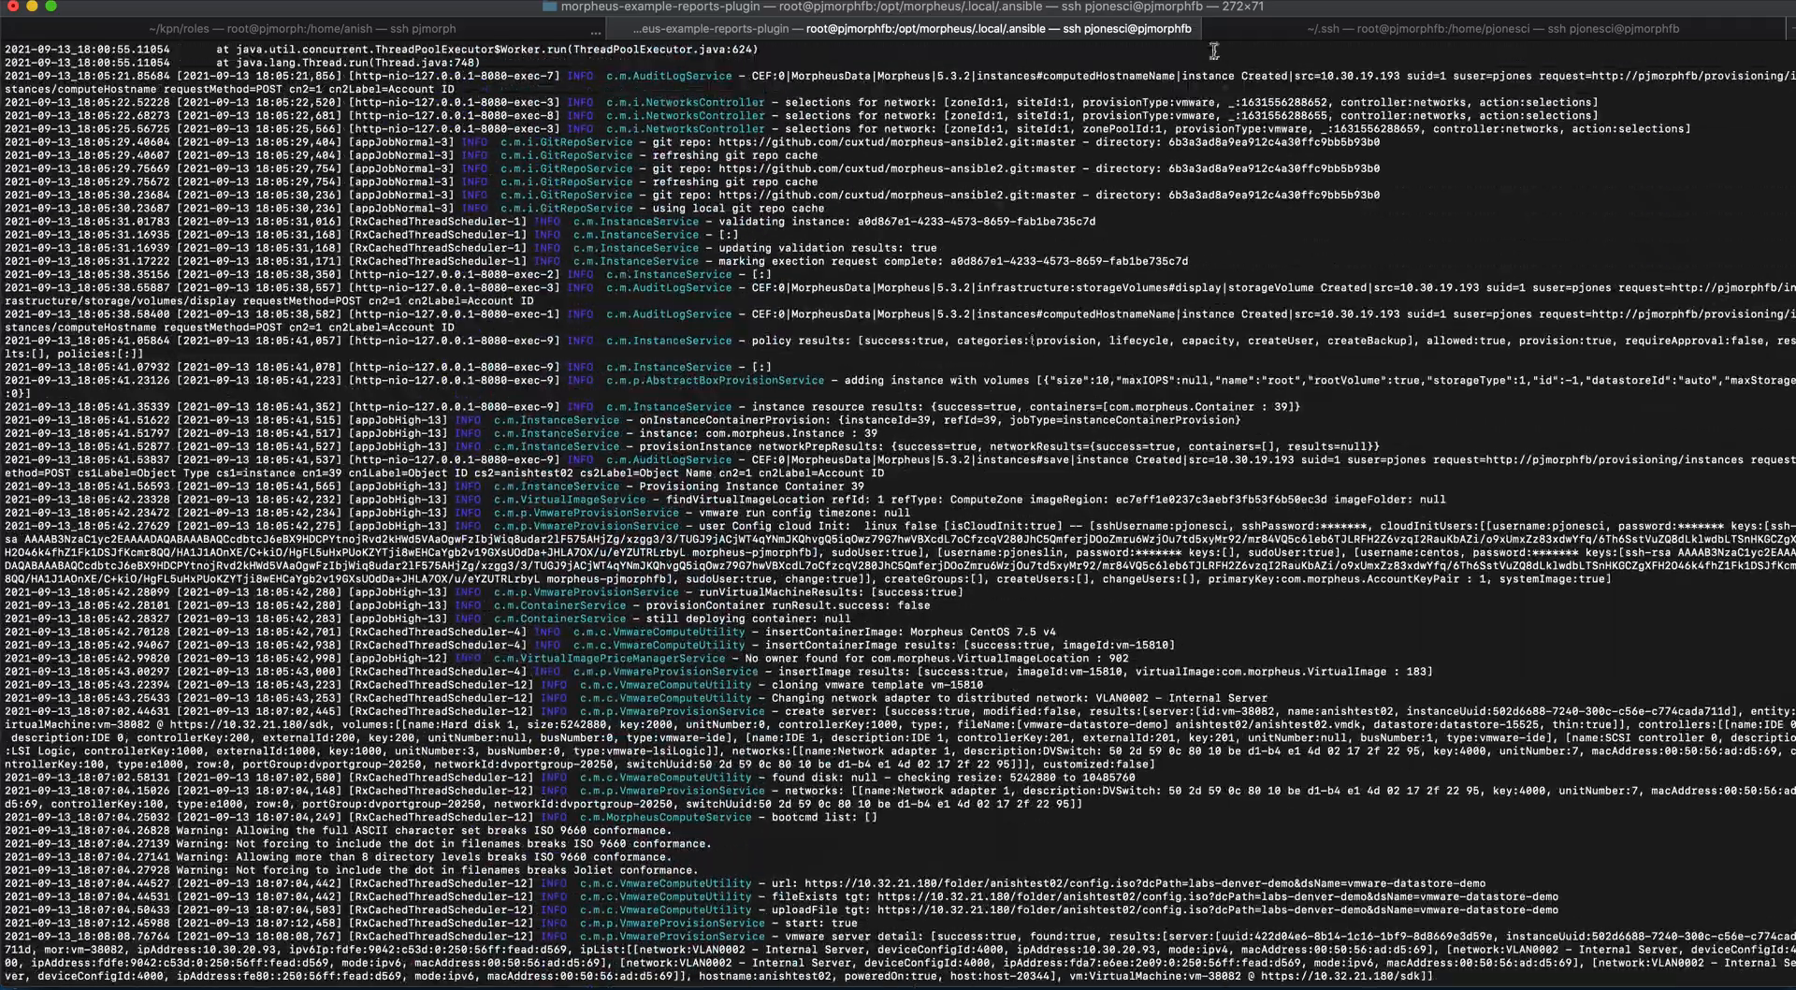
scroll(984, 636, down, 20)
scroll(984, 637, down, 1)
scroll(984, 637, down, 20)
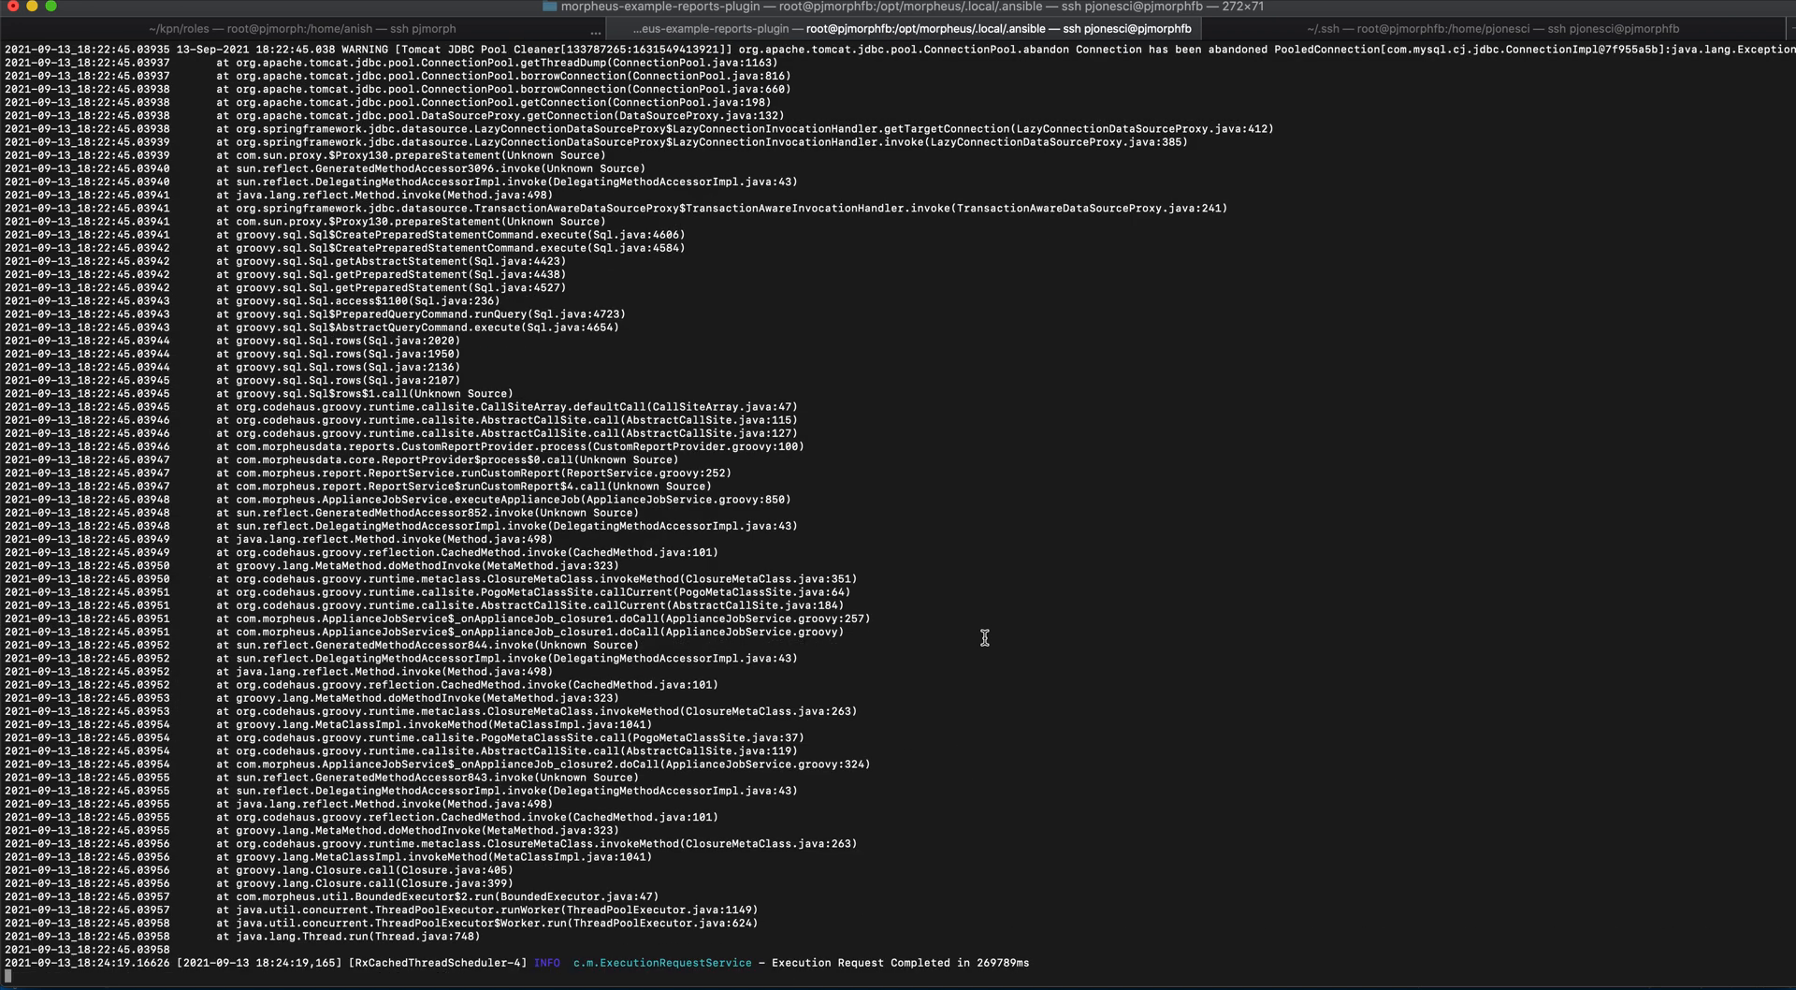
- Switch to the browser and open the anishtest02 instance's details from the provisioning instances list
key(super+Tab)
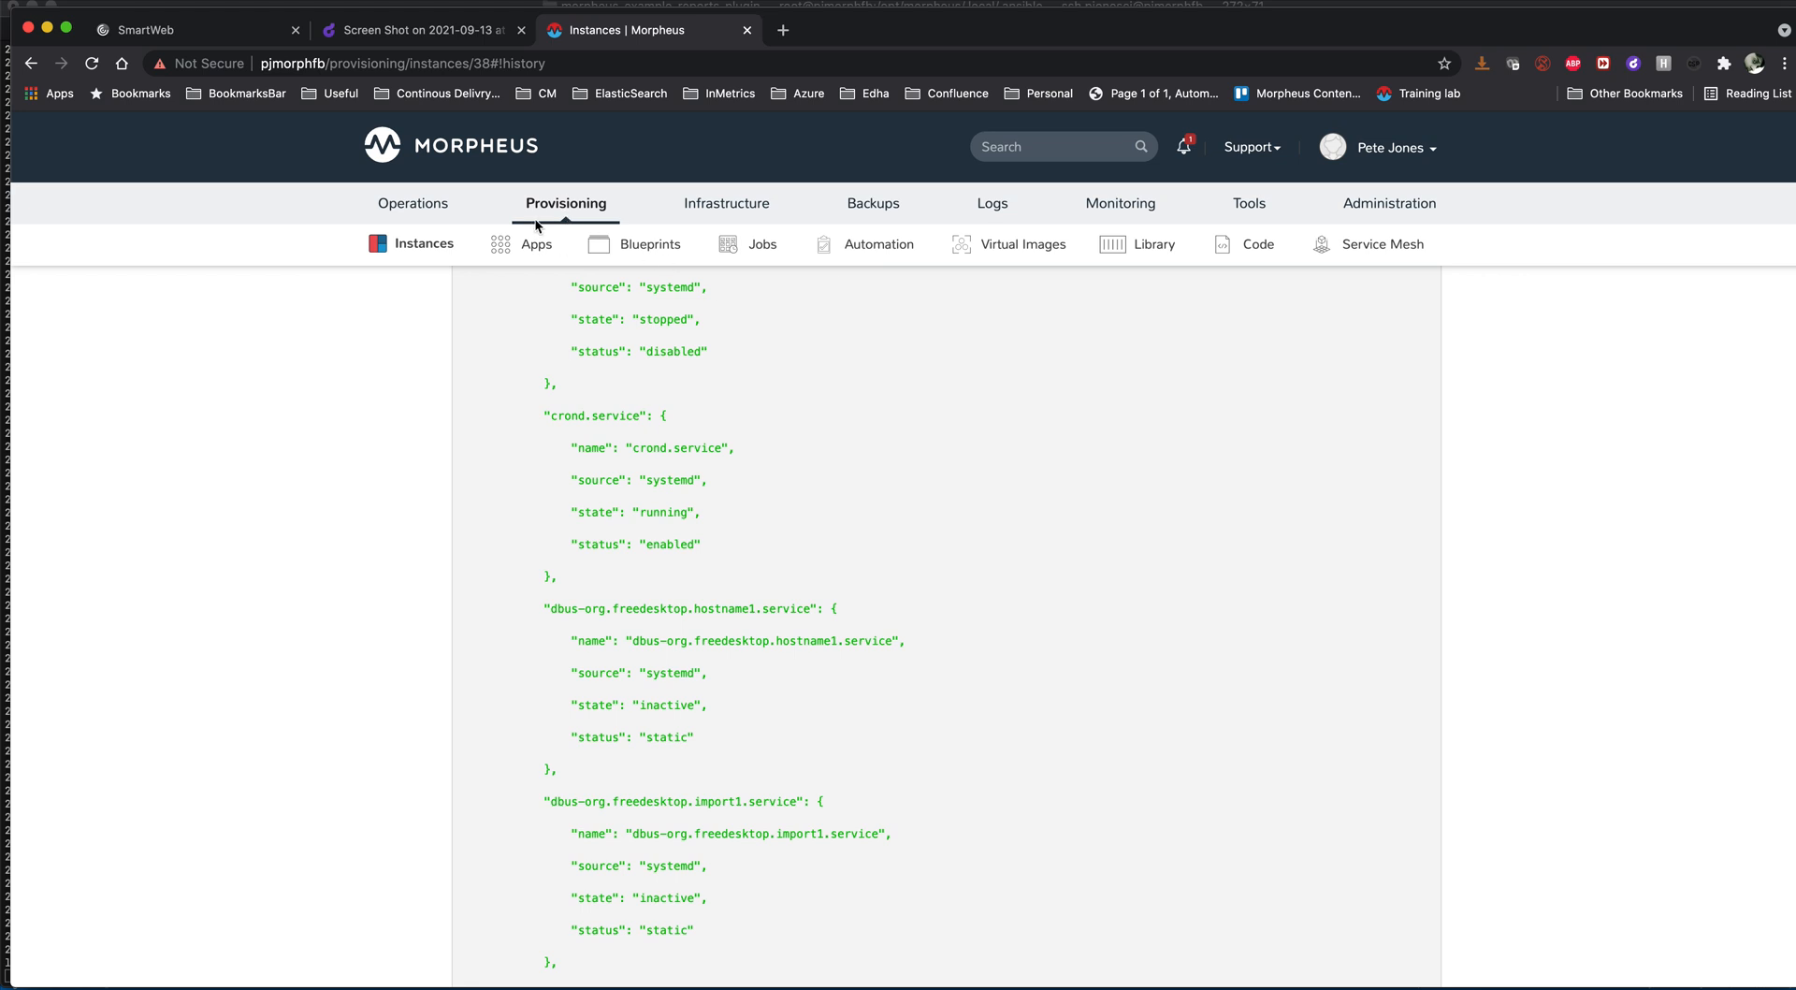
click(405, 246)
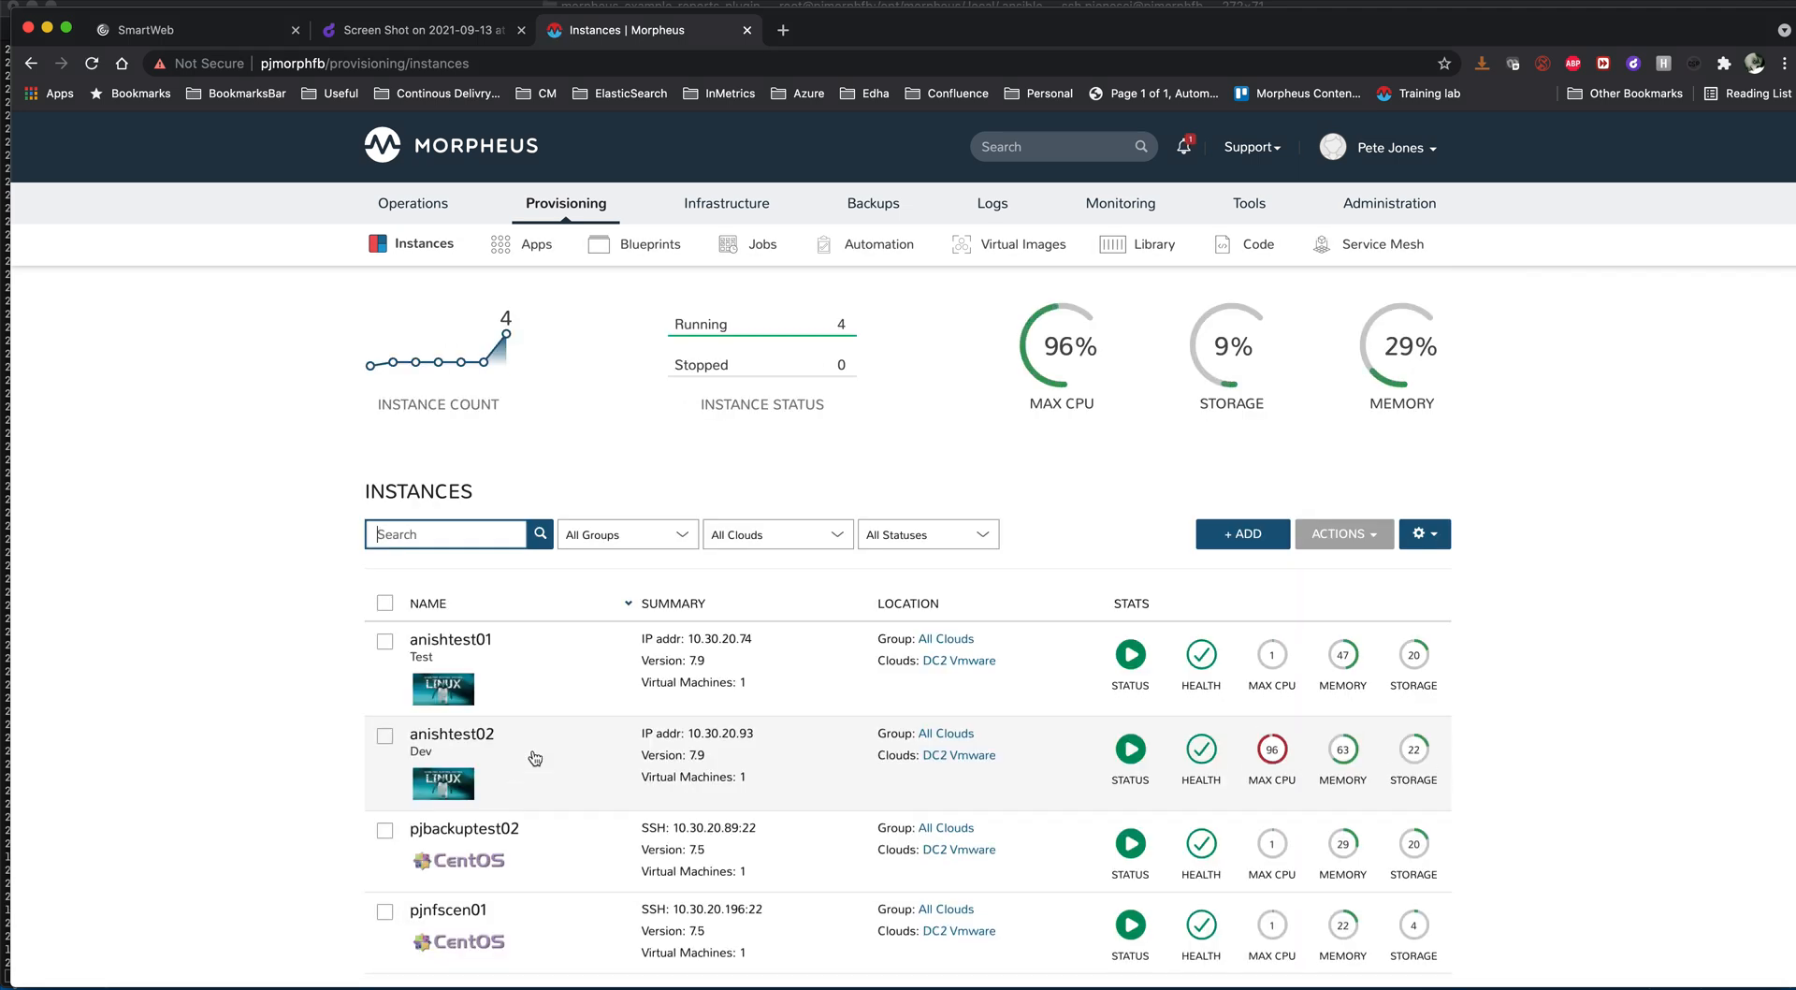
click(534, 753)
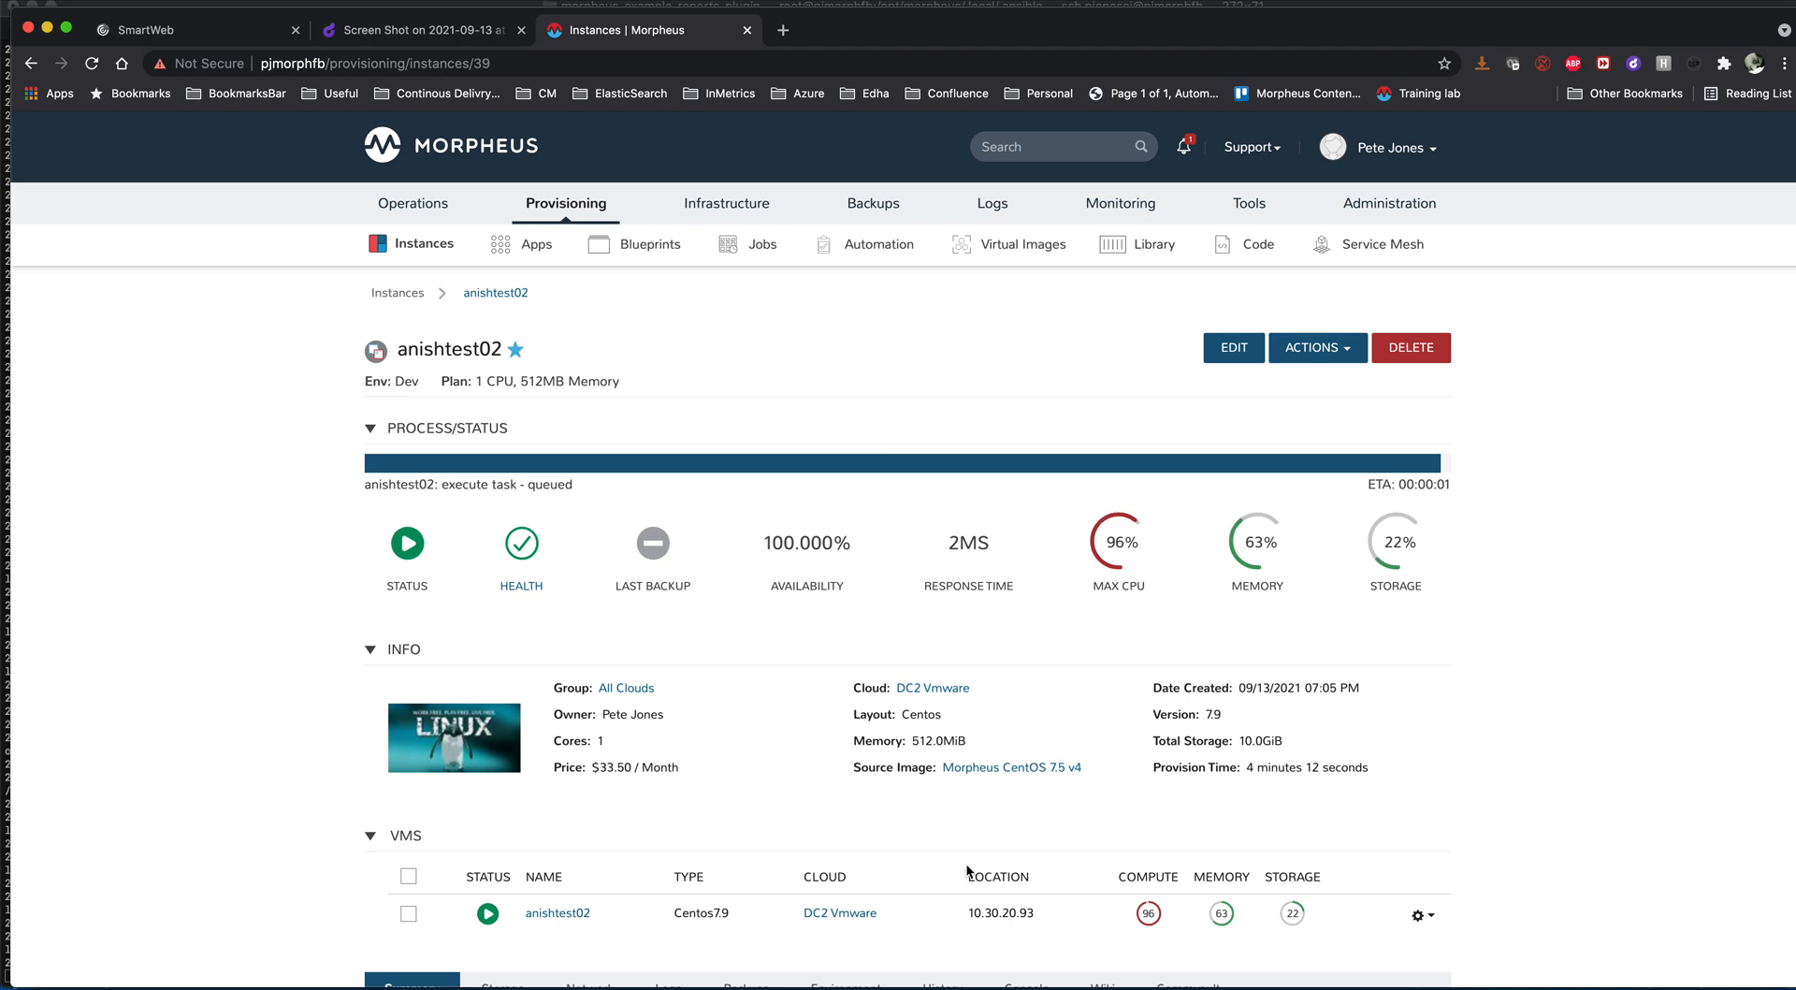
- Open the anishtest02 instance's history and follow the output of its running Patching Linux - Ansible task
scroll(945, 862, down, 2)
click(943, 877)
scroll(952, 872, down, 5)
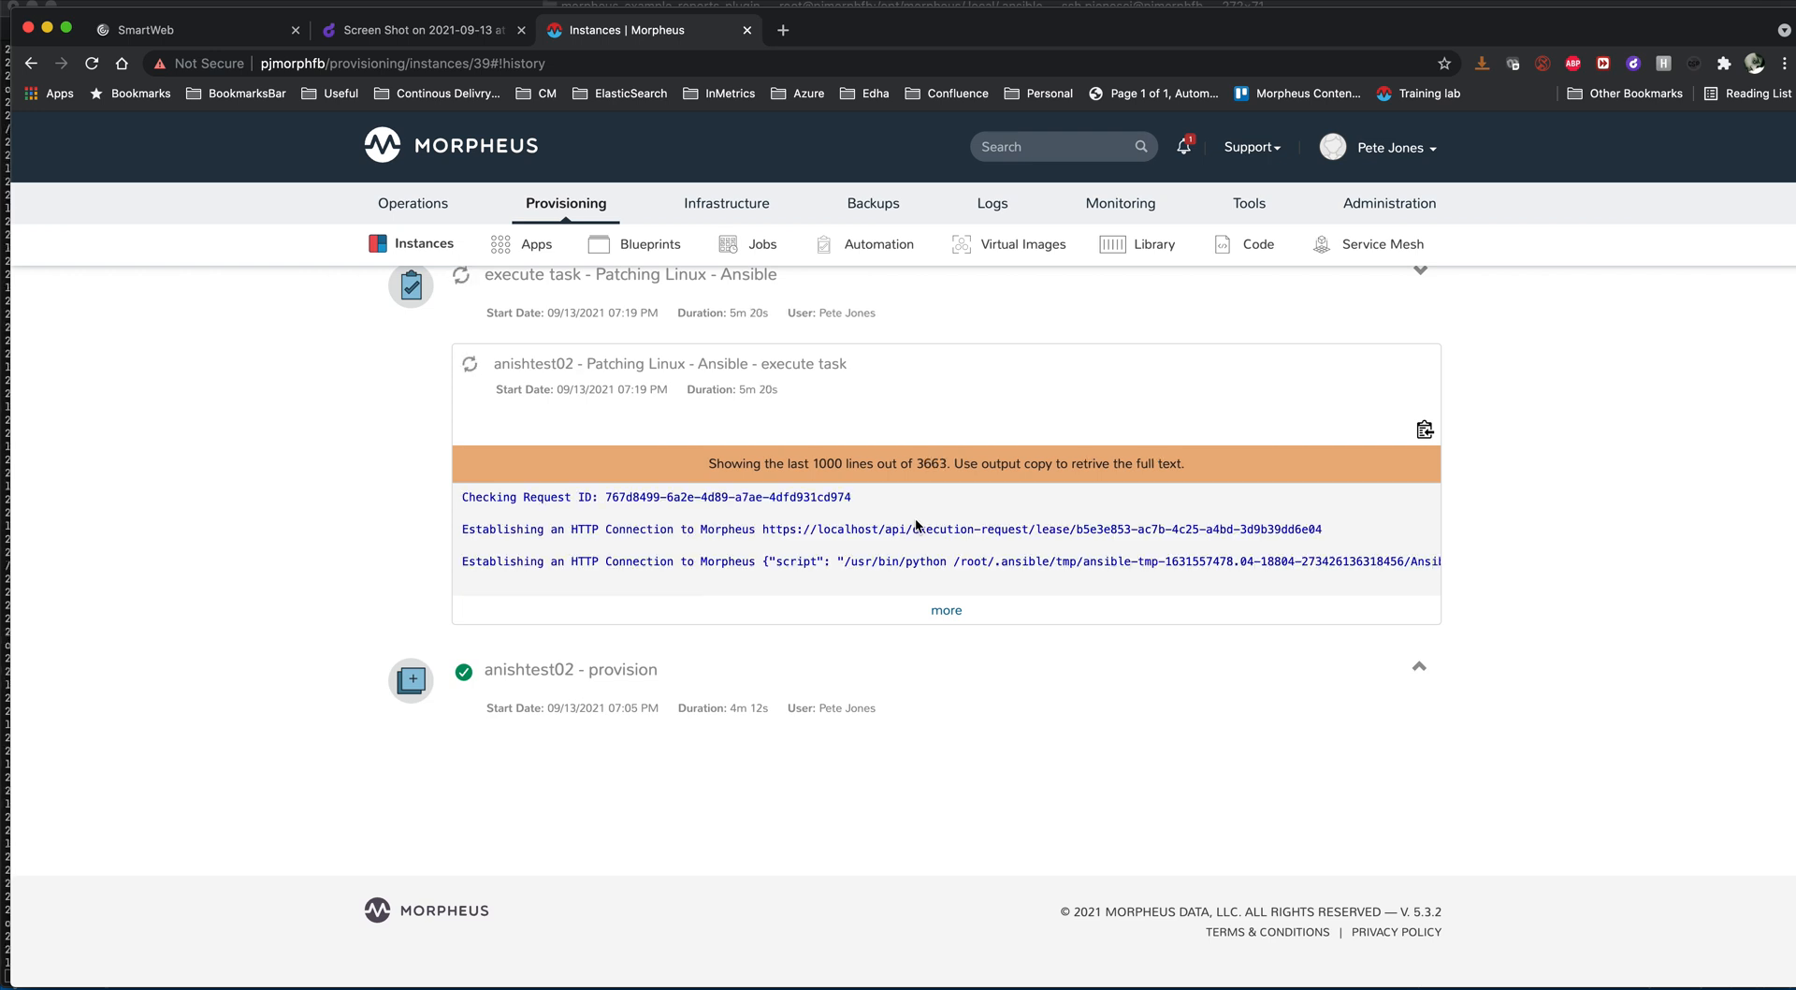
scroll(915, 521, up, 2)
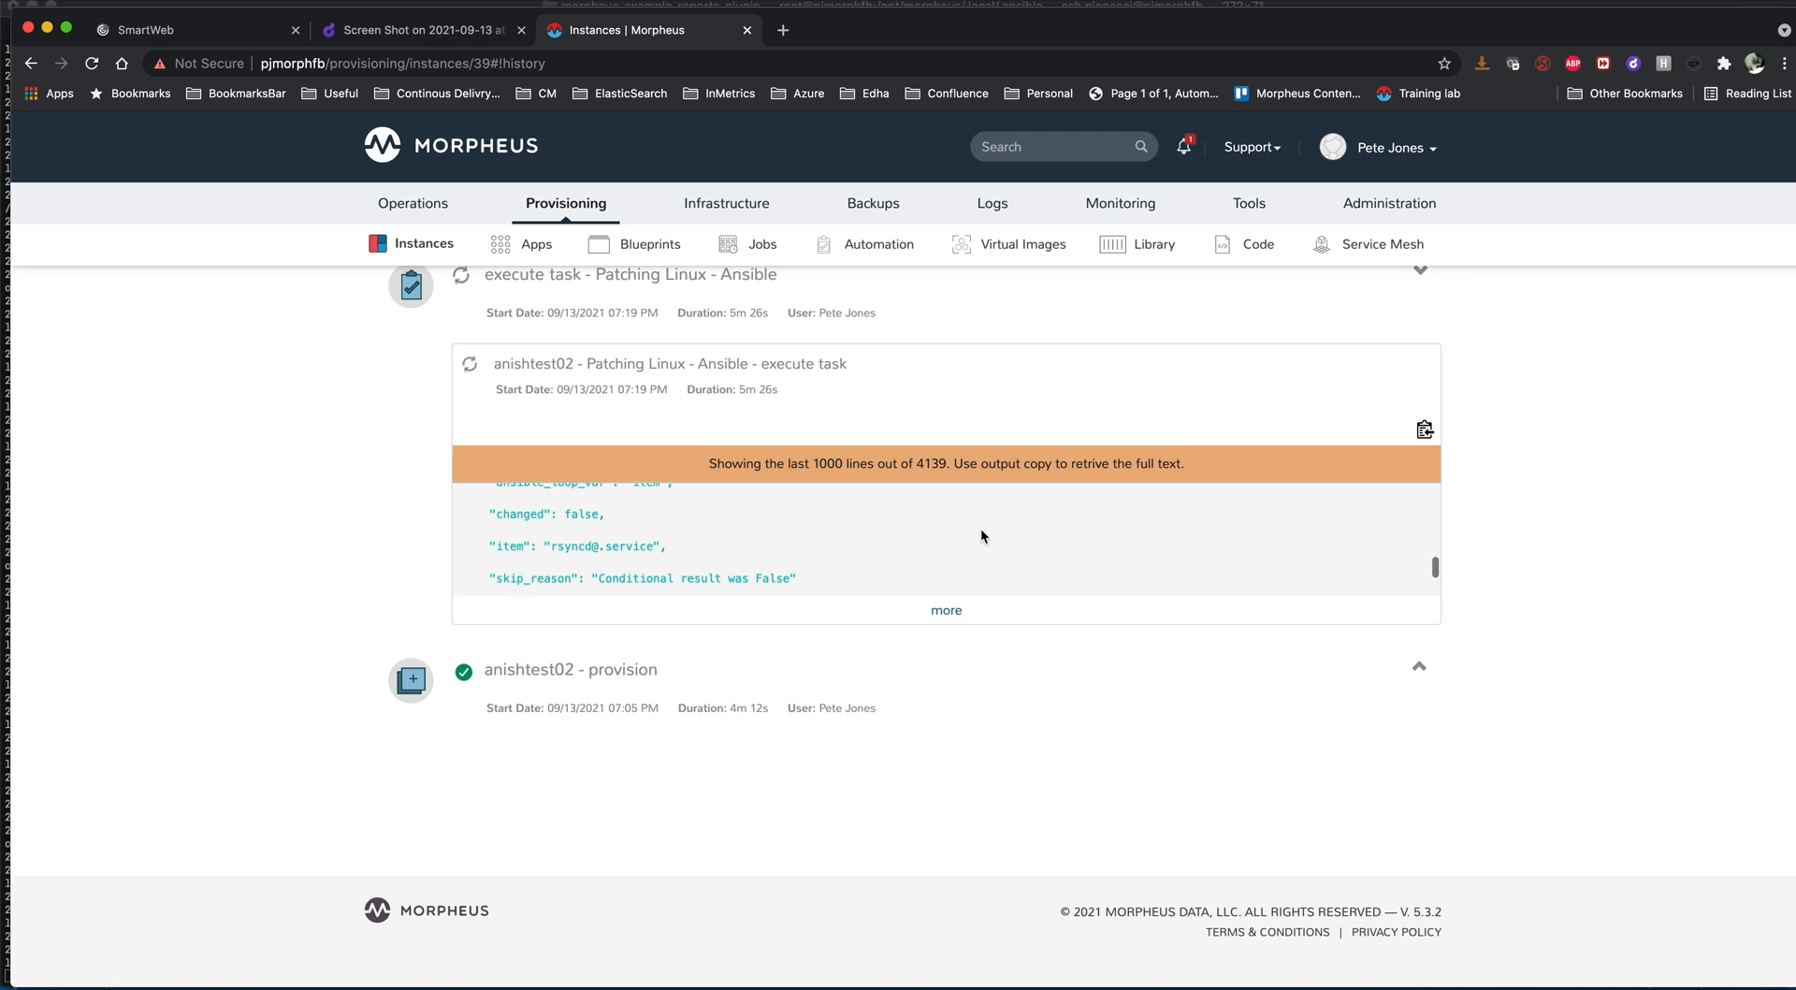
scroll(980, 535, down, 3)
scroll(982, 536, up, 1)
scroll(982, 536, down, 3)
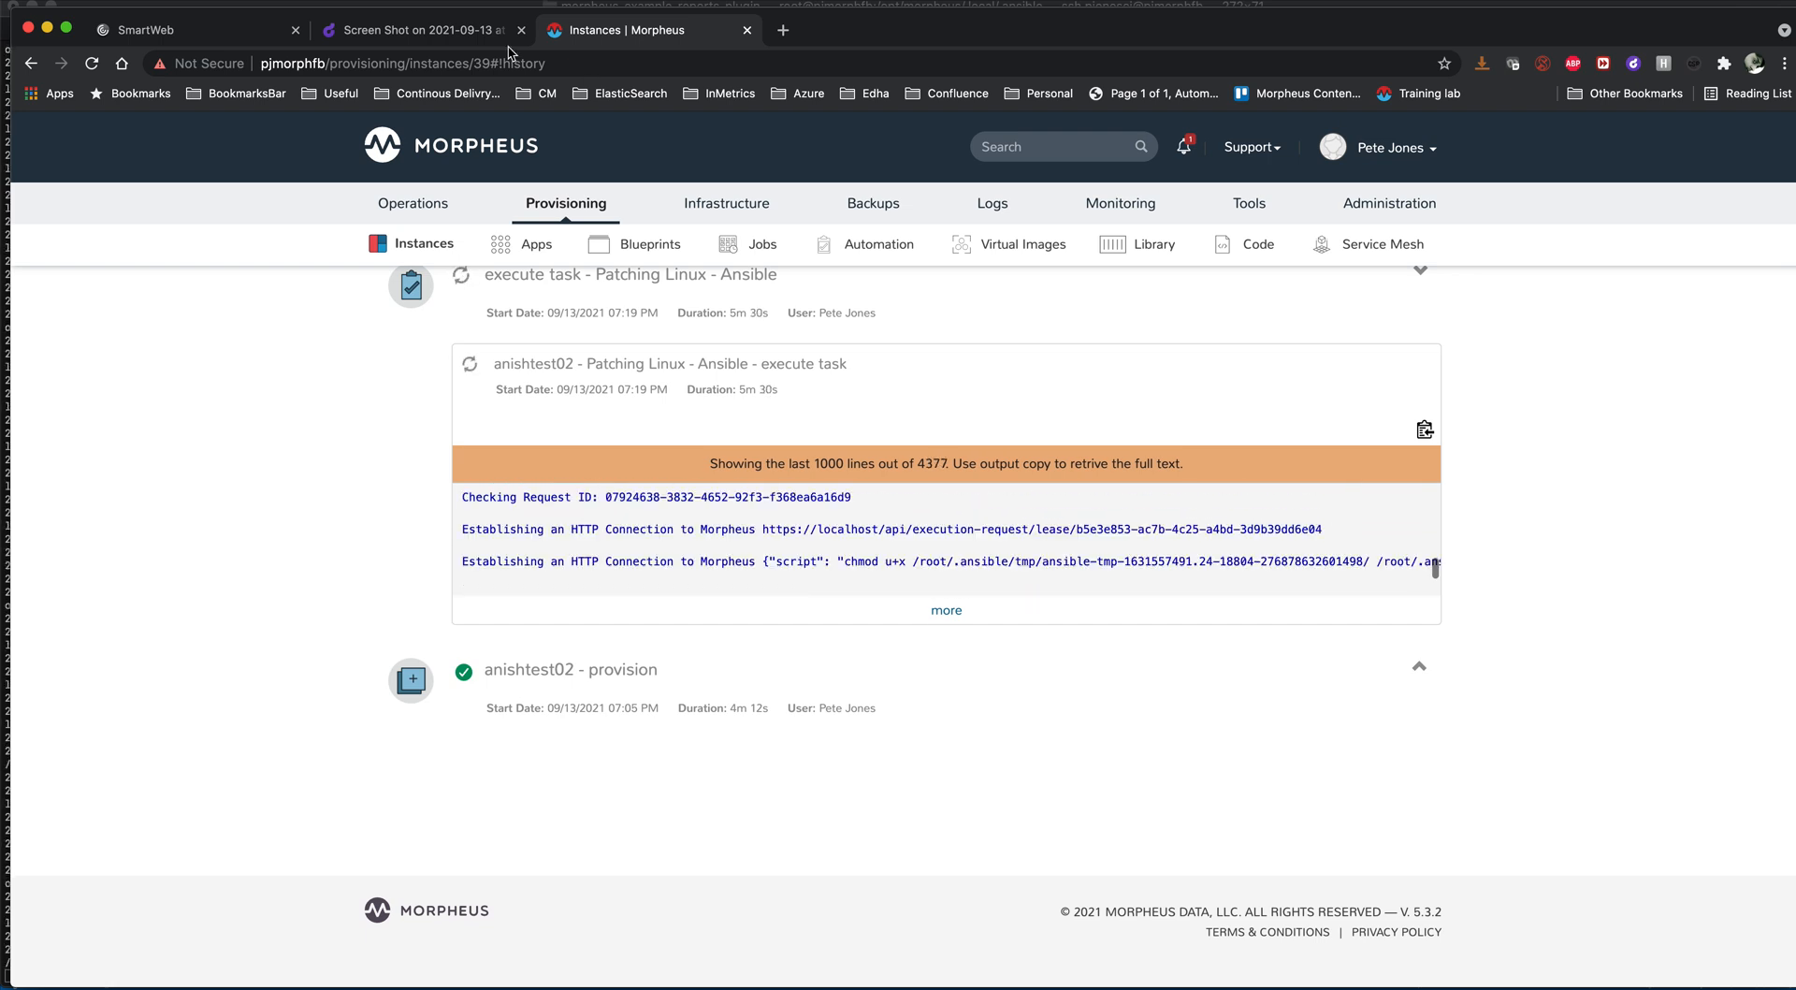
- Review the patching workflow diagram in the Droplr screenshot, and return to the anishtest02 task output in Morpheus
click(433, 31)
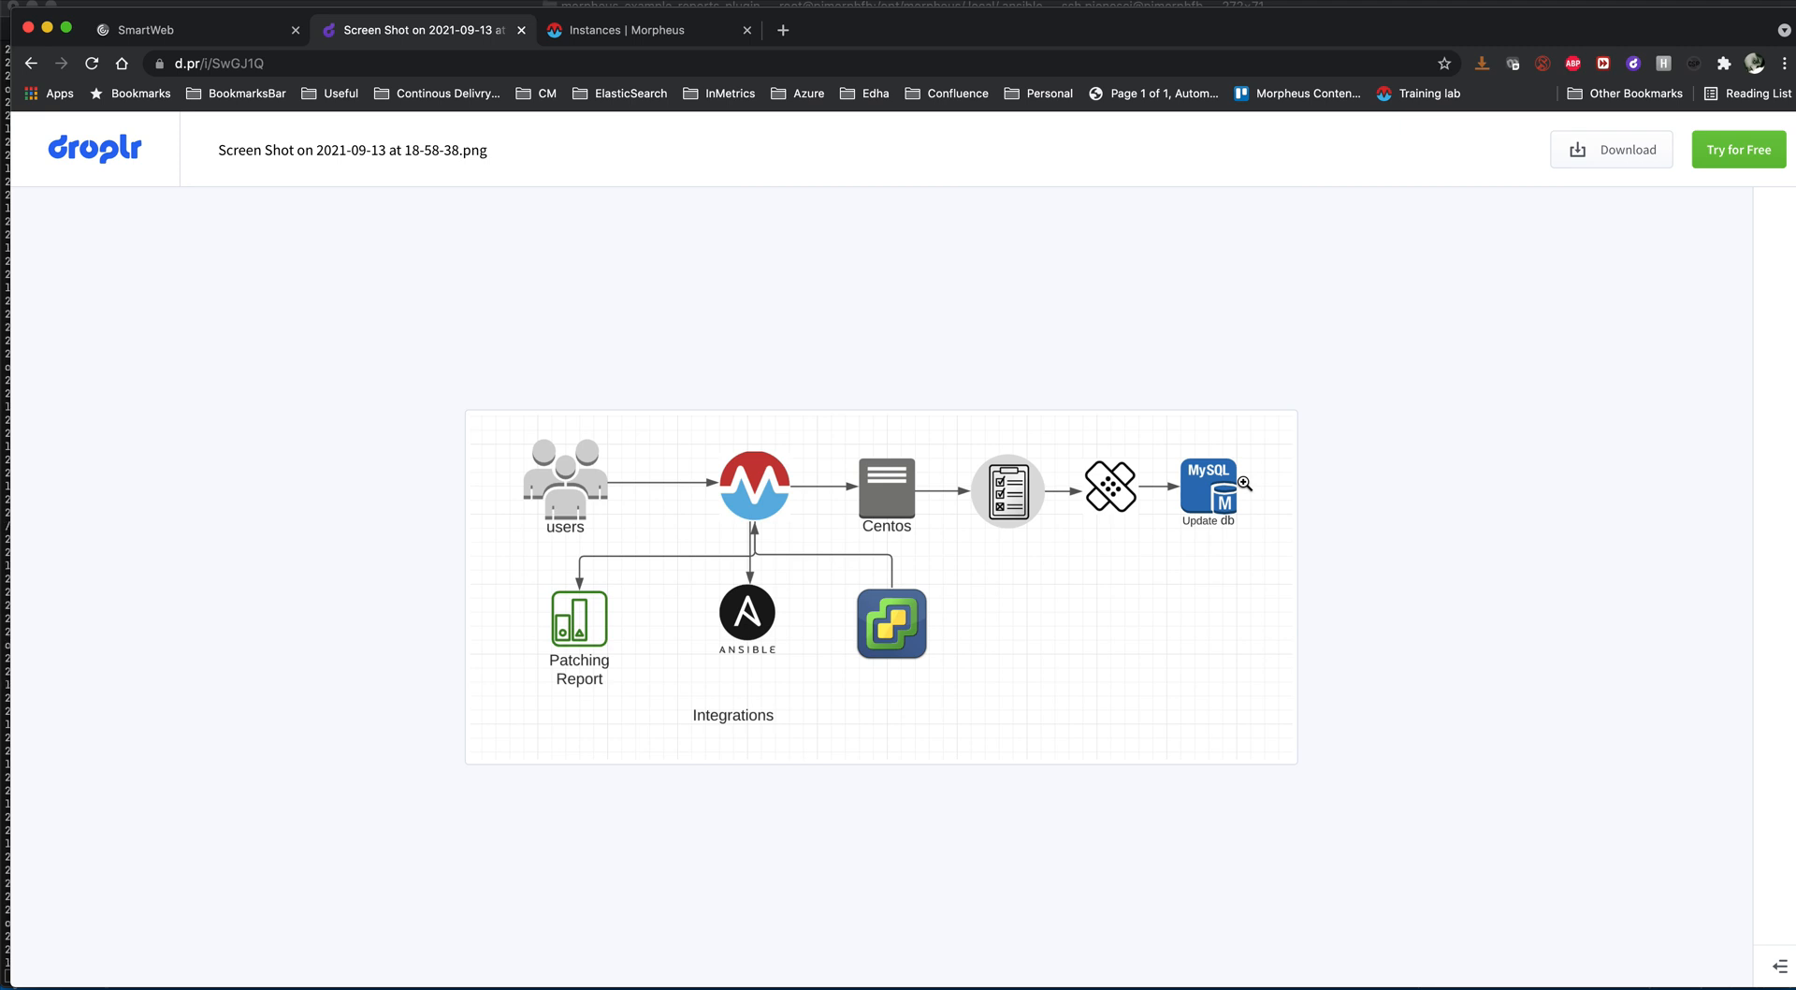
click(672, 36)
scroll(758, 660, up, 1)
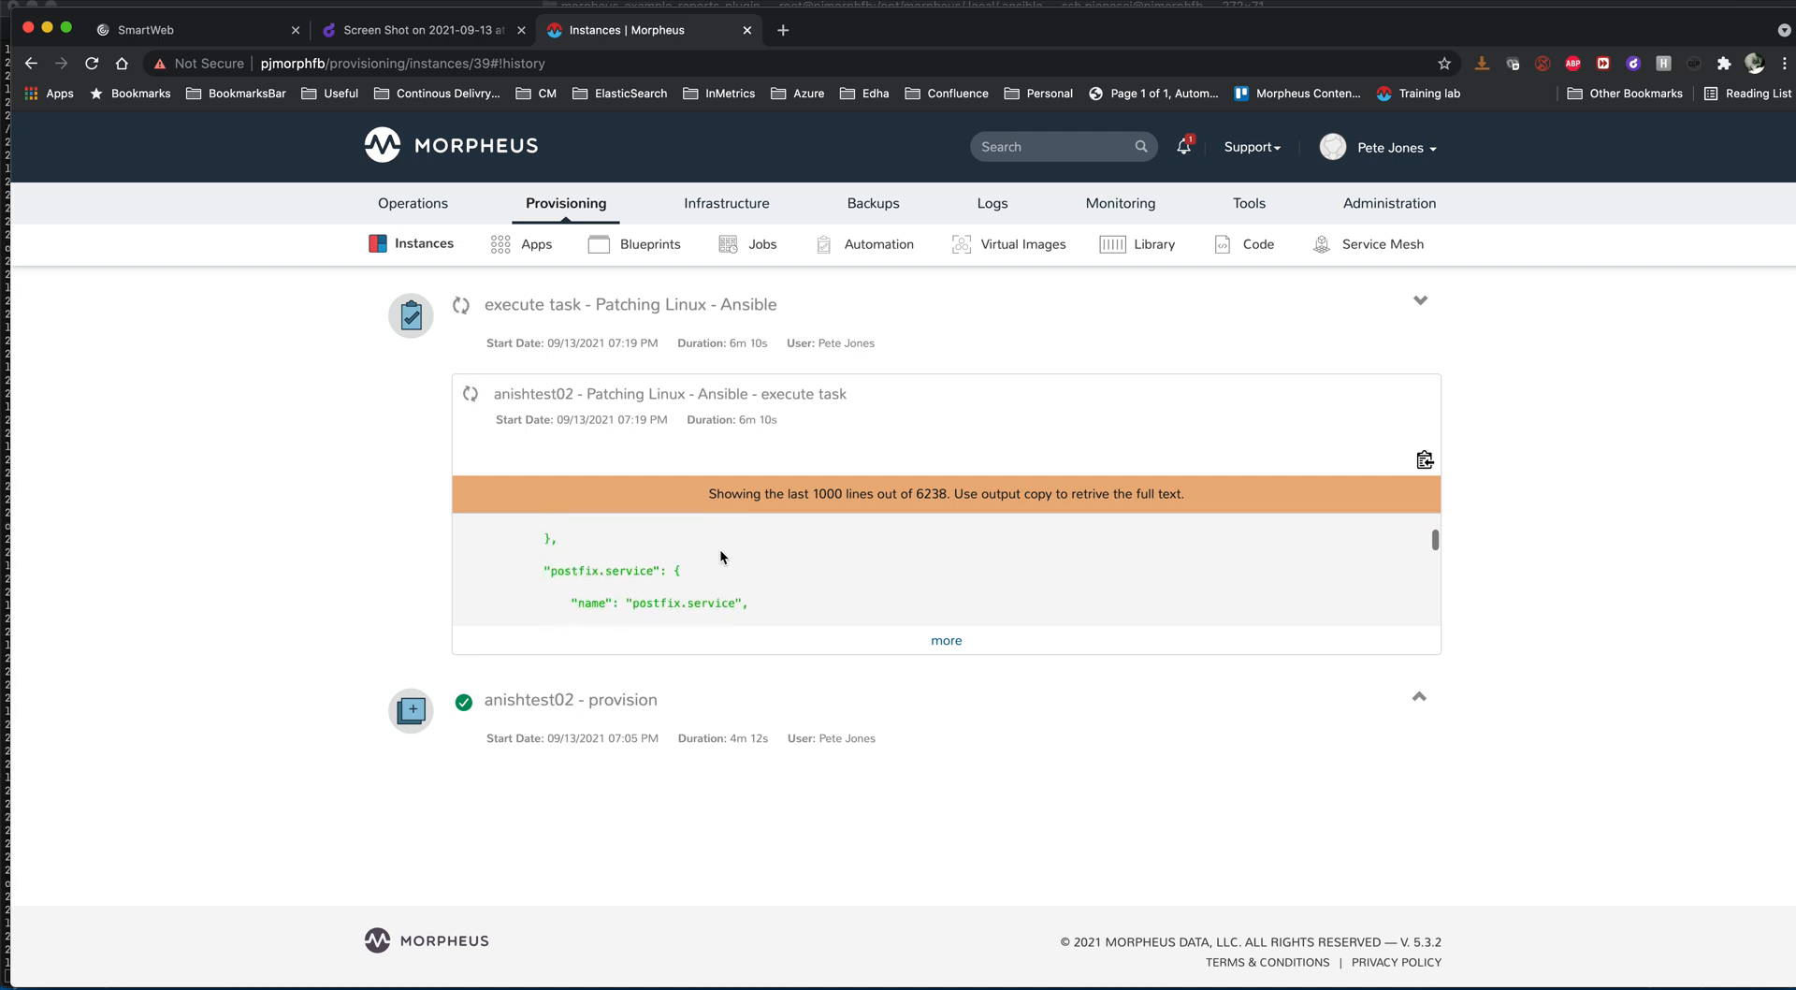
scroll(720, 552, down, 10)
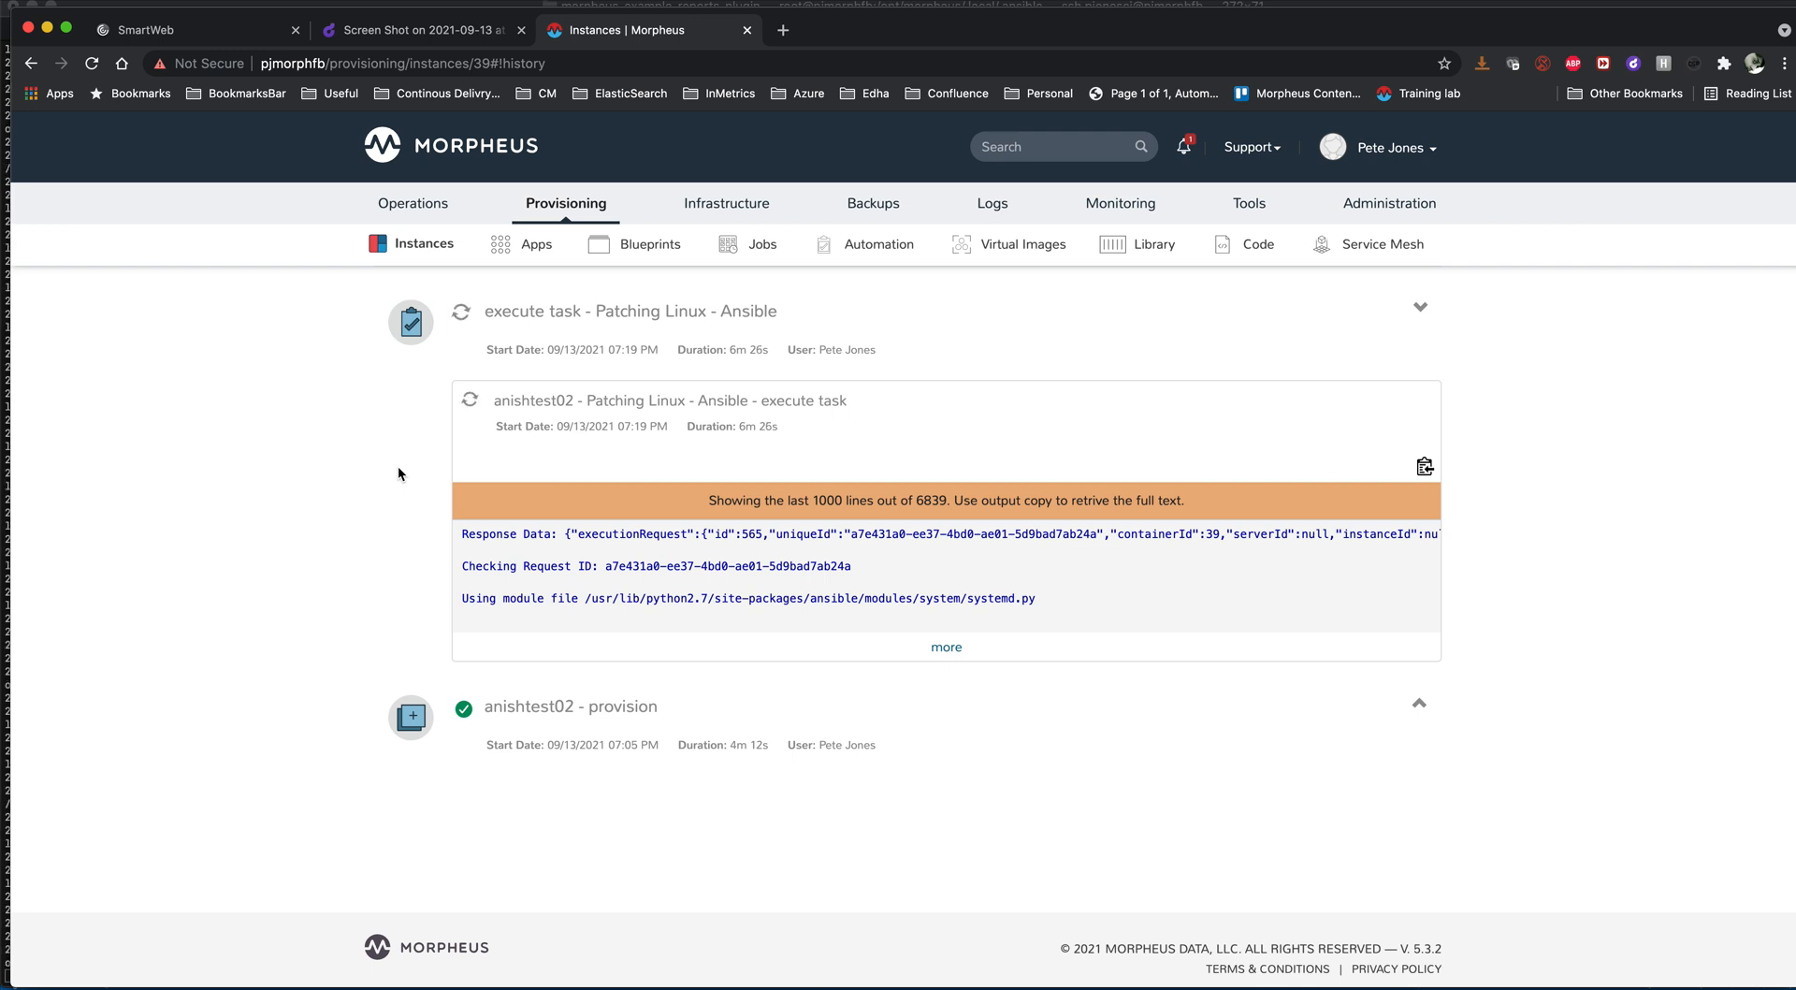
- Open the gomorpheus/morpheus-automation-examples repository on GitHub in a new browser tab
click(784, 31)
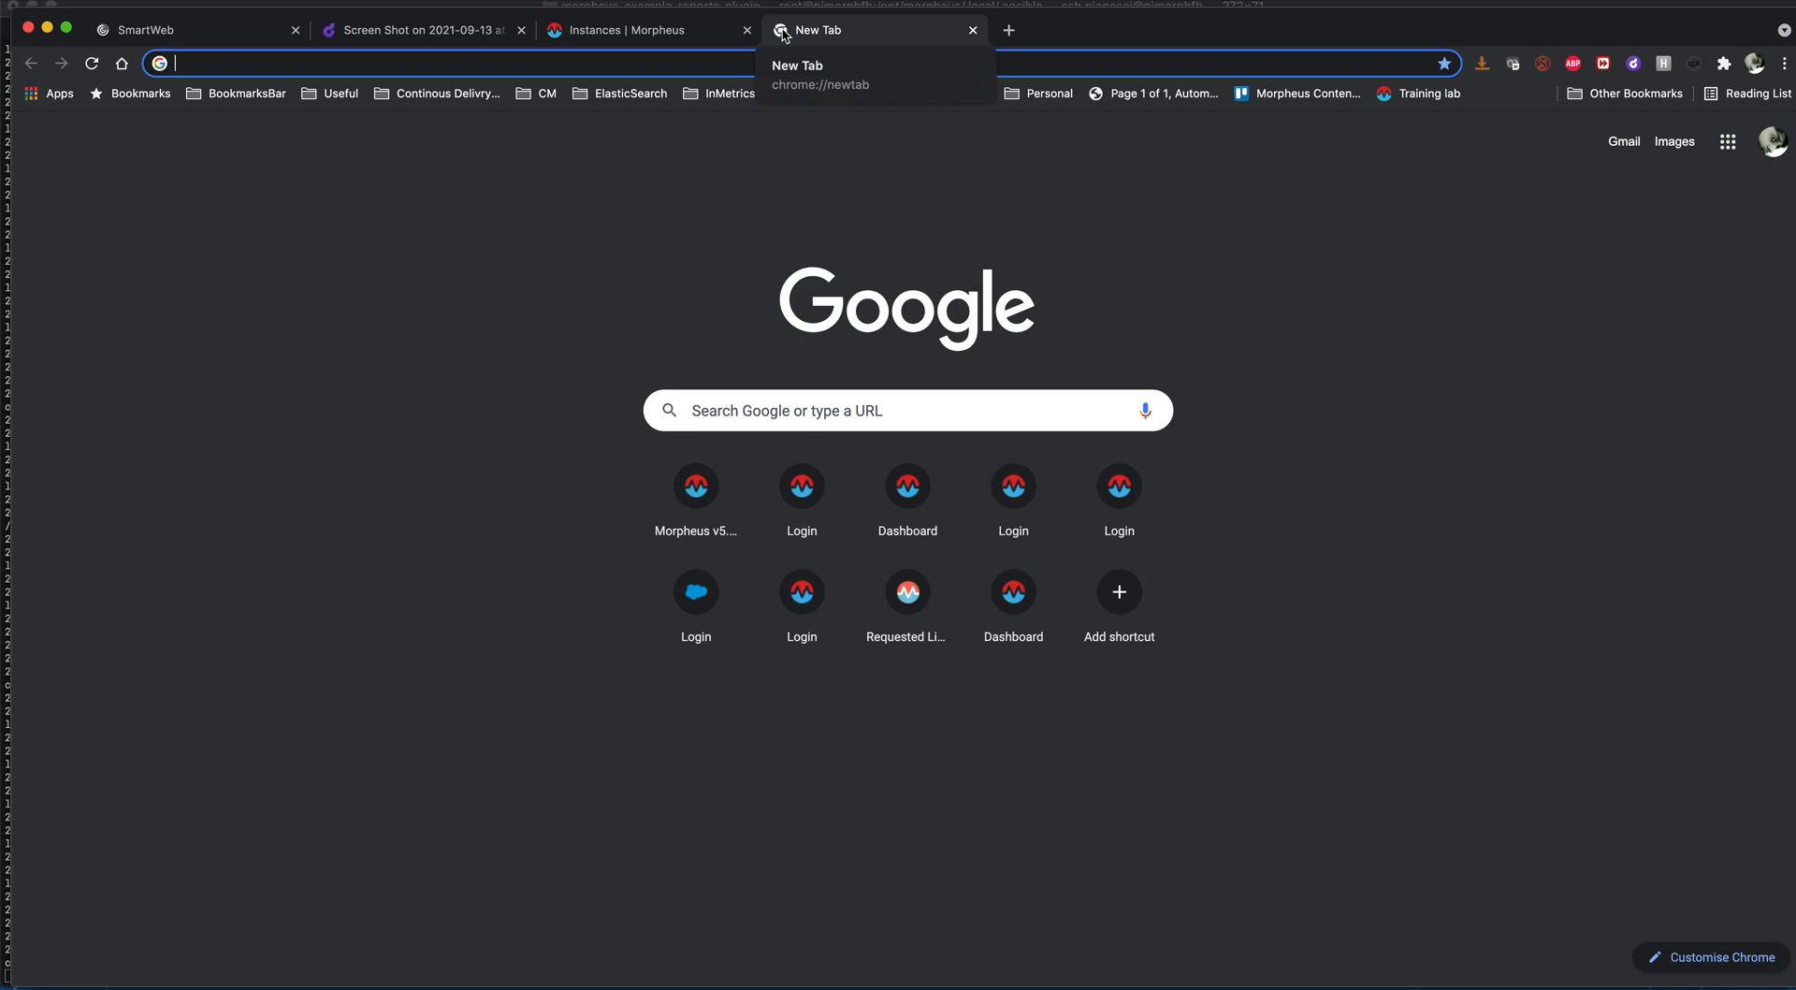
text(githu)
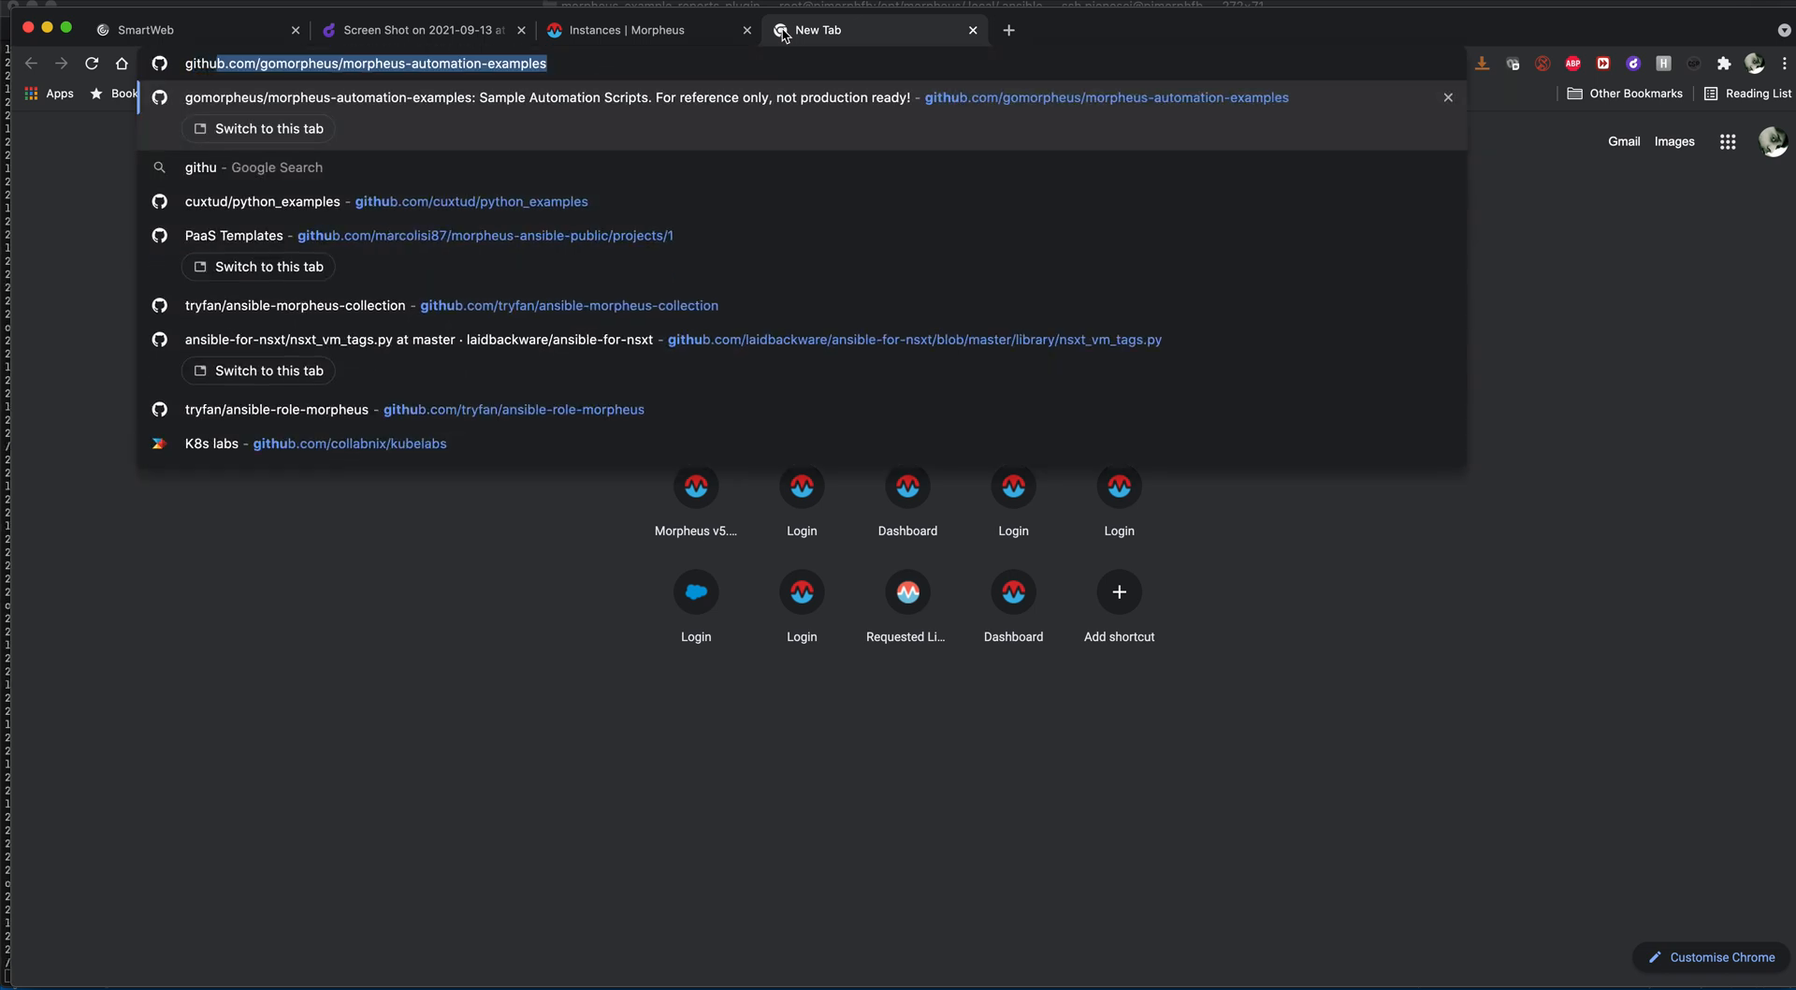
key(Return)
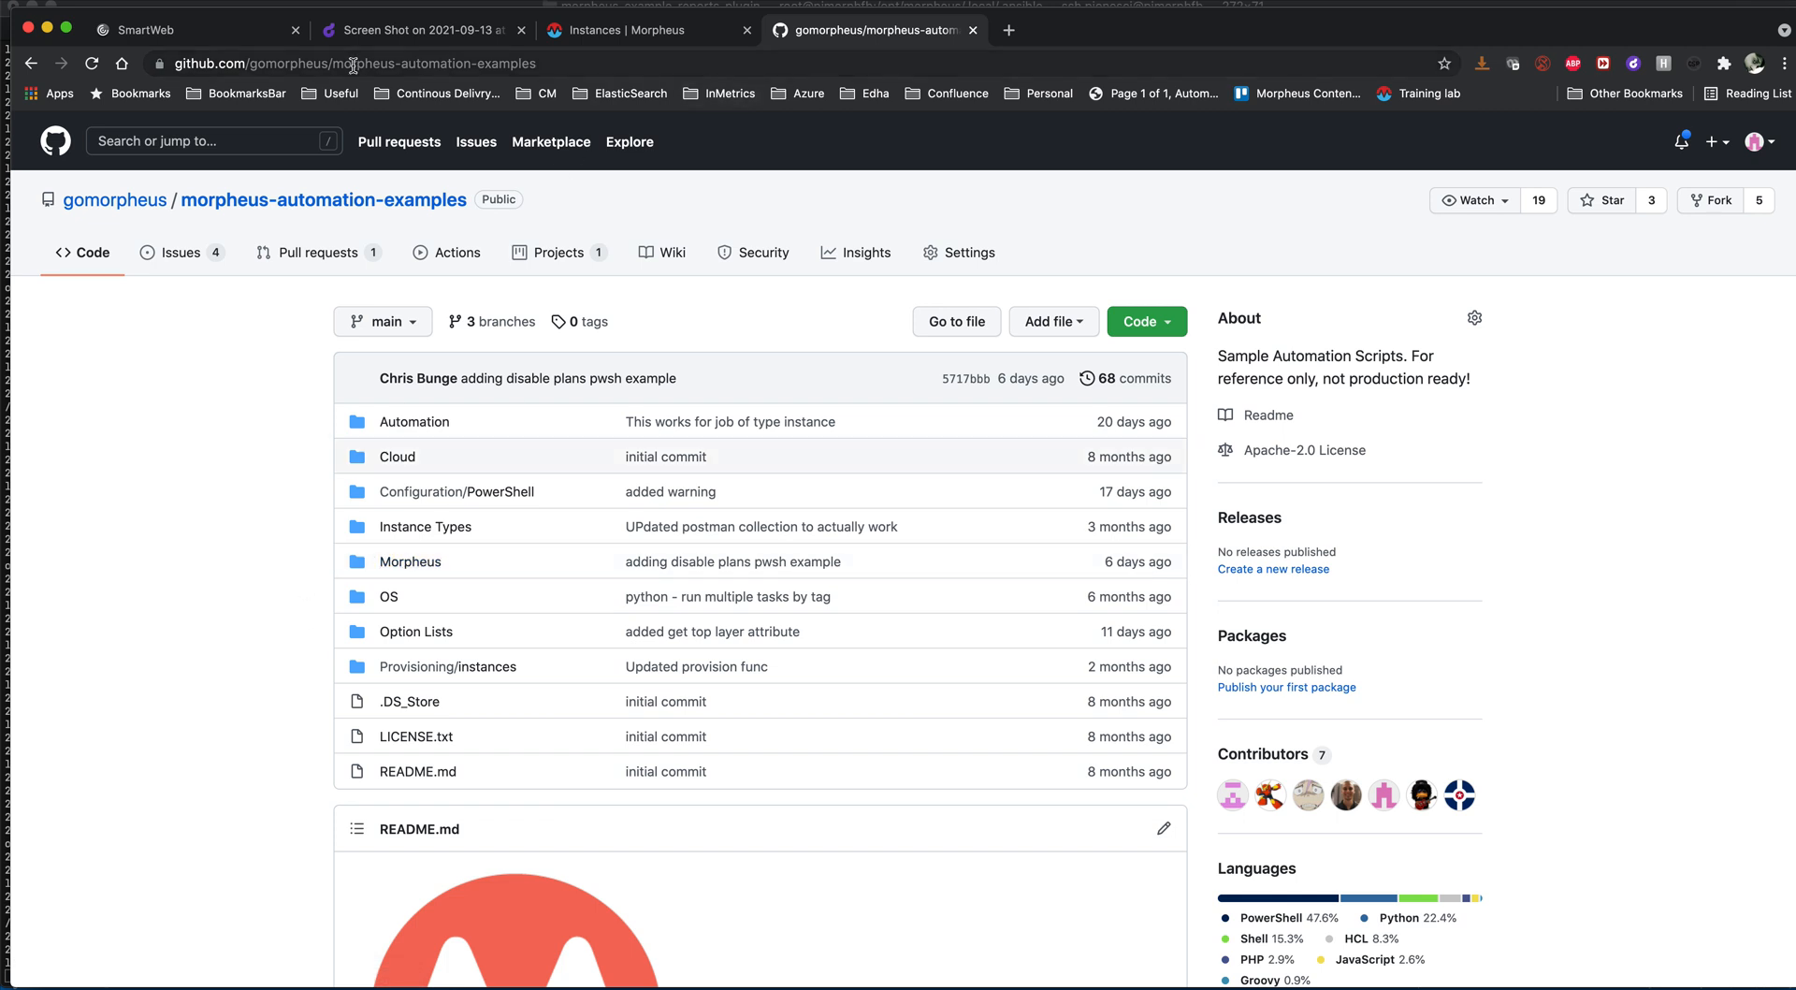
- Go to the Morpheus Developer Zone at developer.morpheusdata.com and open the Reports Plugin documentation
click(554, 68)
text(deve)
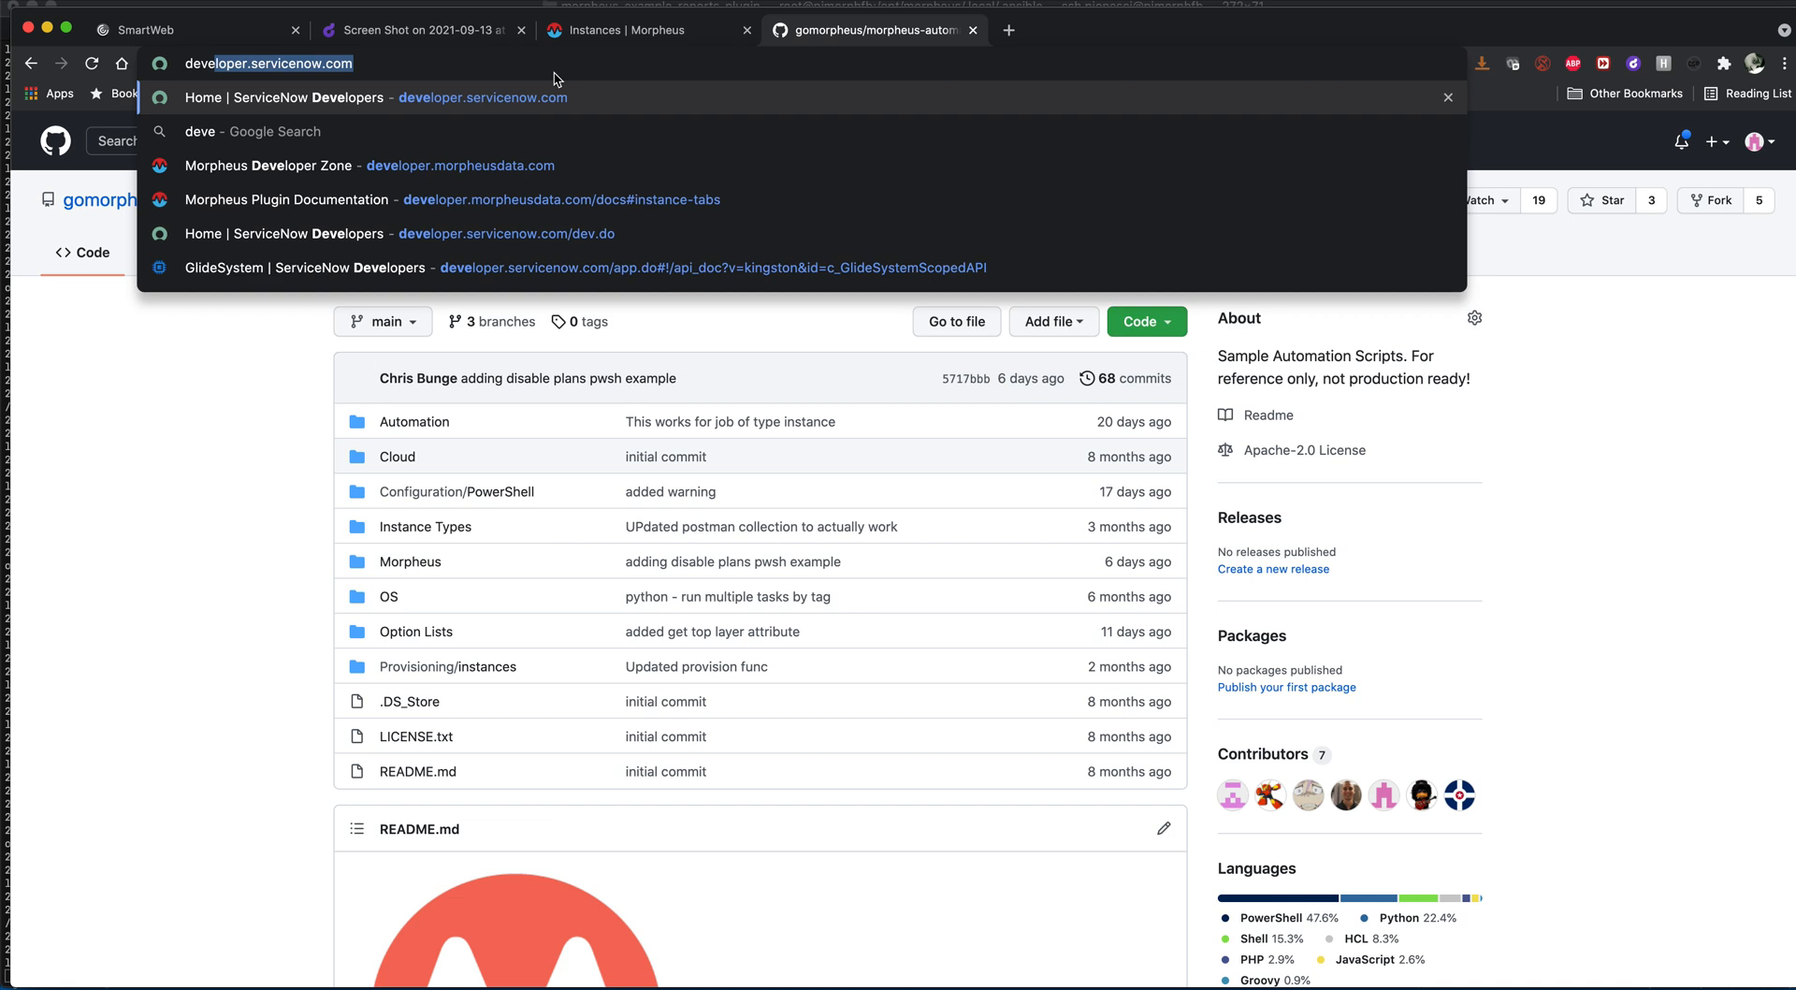
click(487, 164)
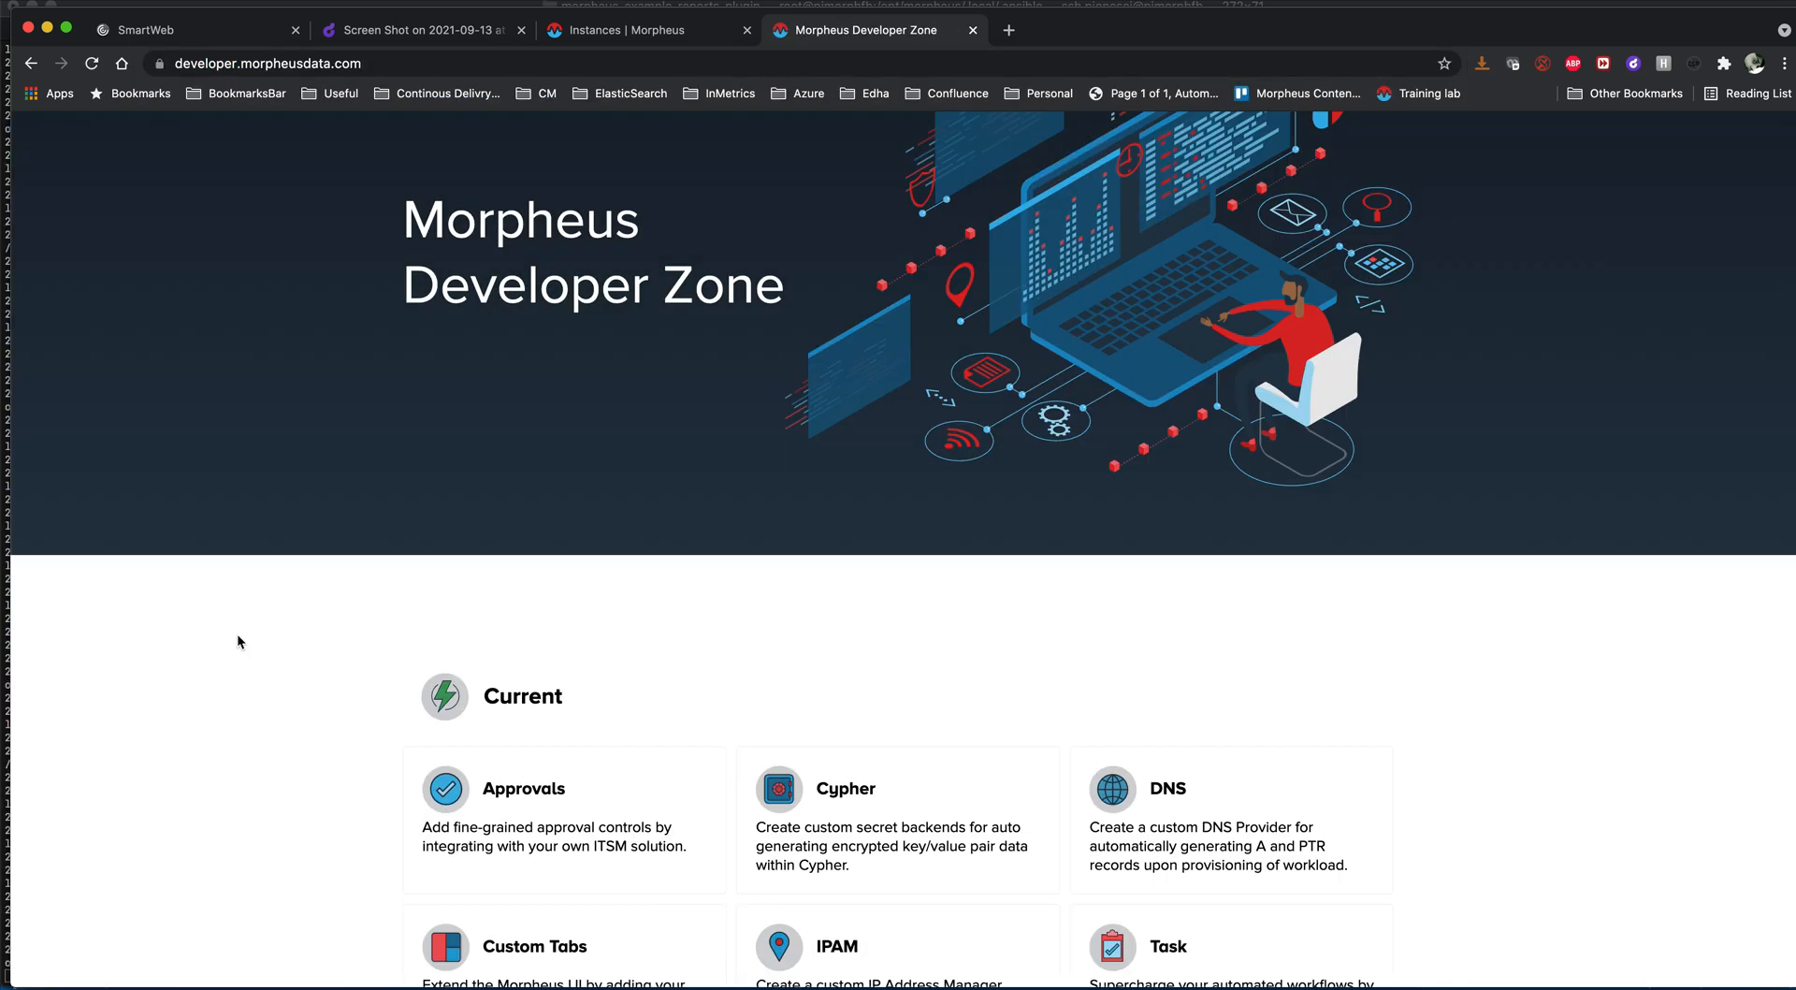
scroll(237, 634, down, 10)
click(587, 686)
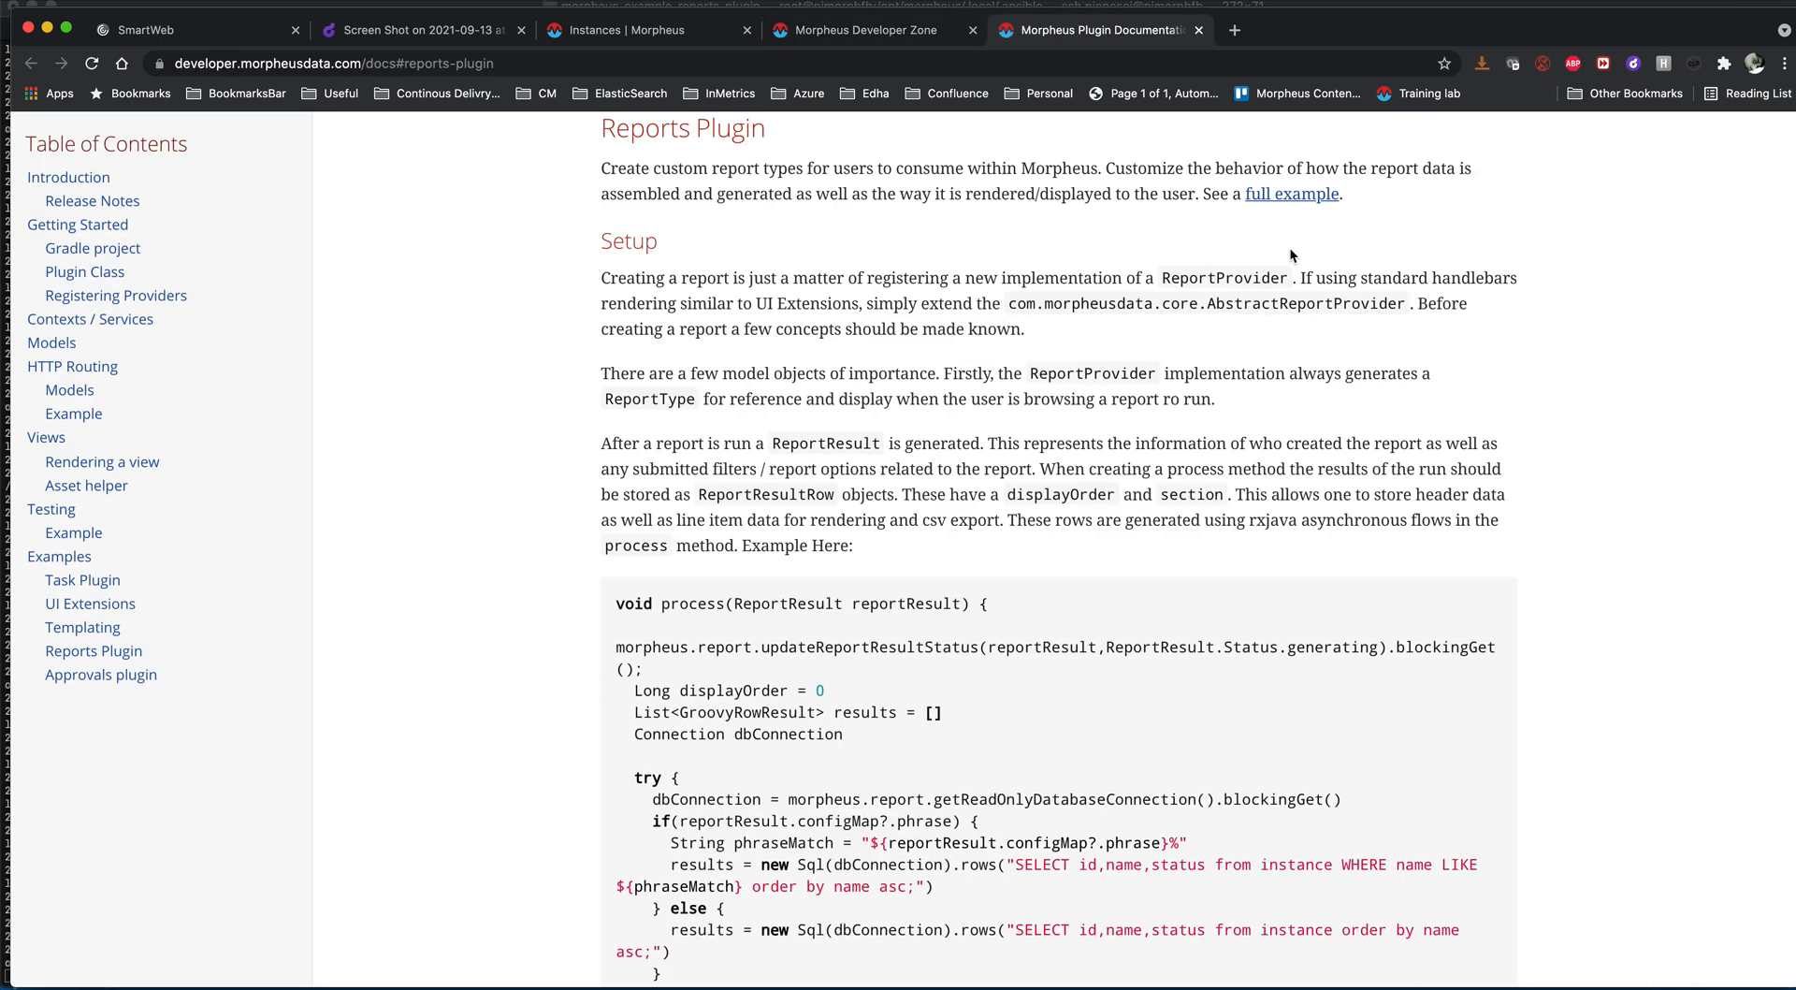
- Follow the Reports Plugin's full example to GitHub and open CustomReportProvider.groovy in its src/main groovy reports folder
click(1278, 197)
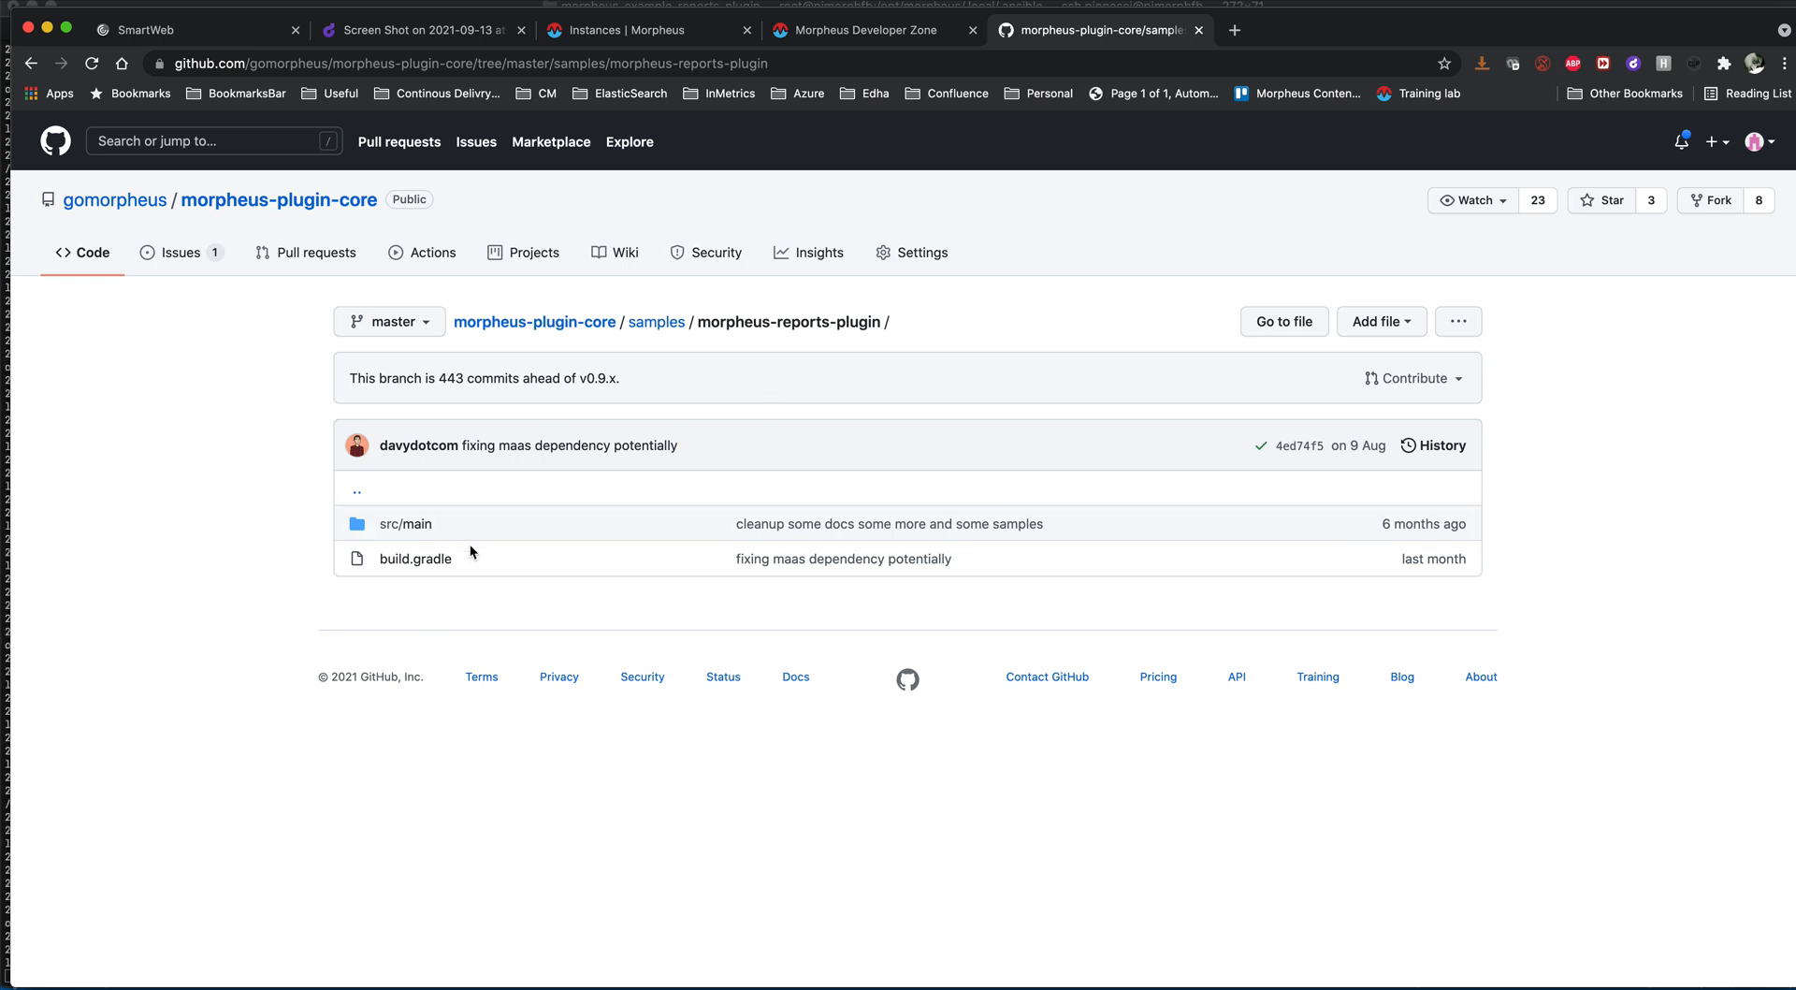
click(406, 524)
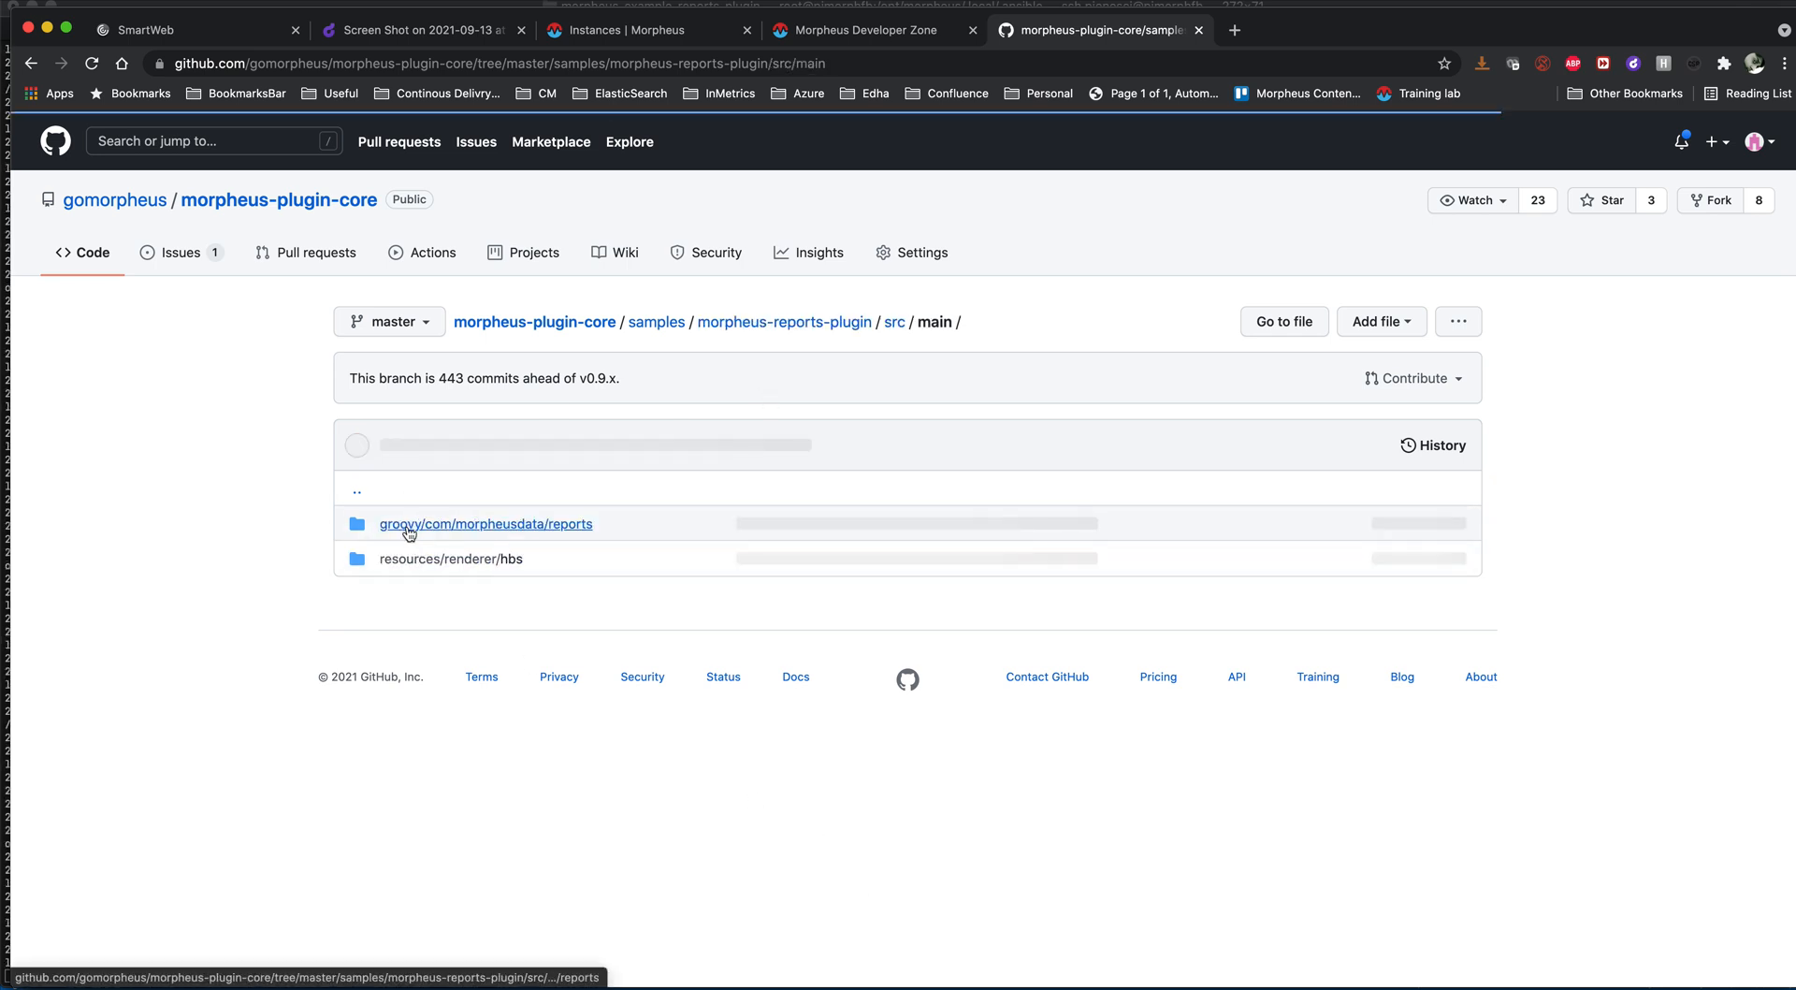
click(409, 523)
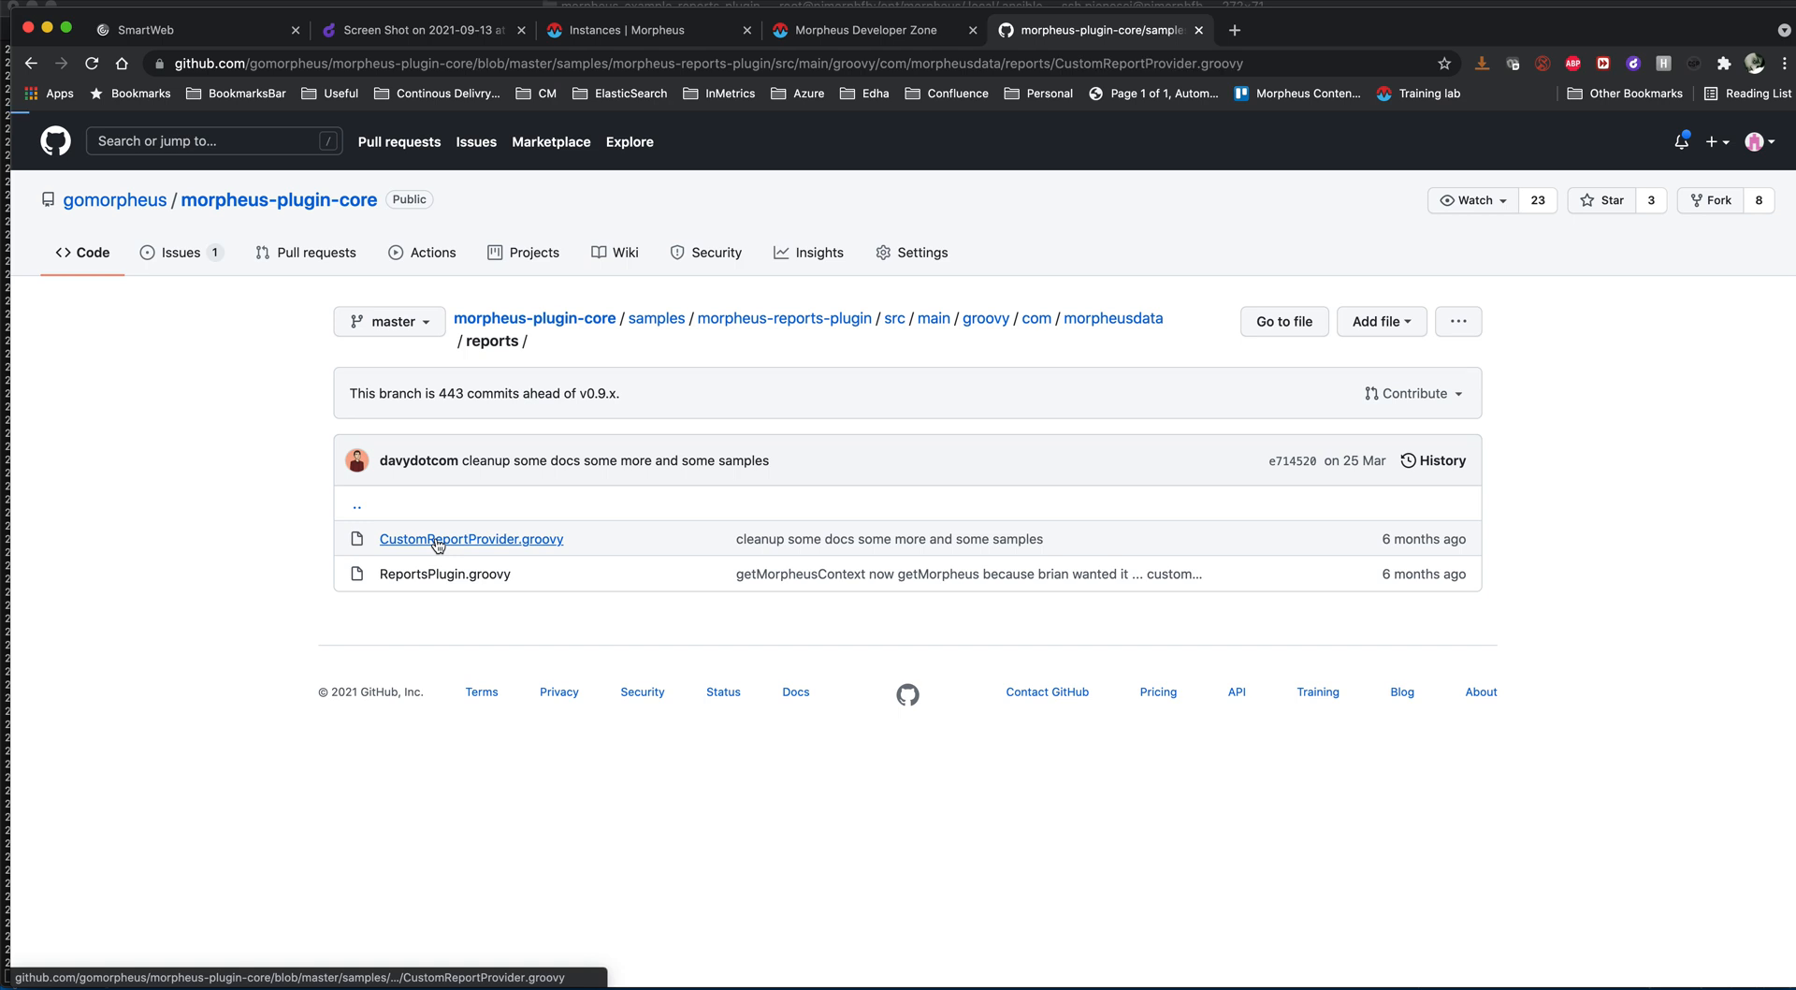
click(437, 540)
- Read through the CustomReportProvider.groovy code, highlighting the instance table in the SQL query of the process method
scroll(479, 670, down, 3)
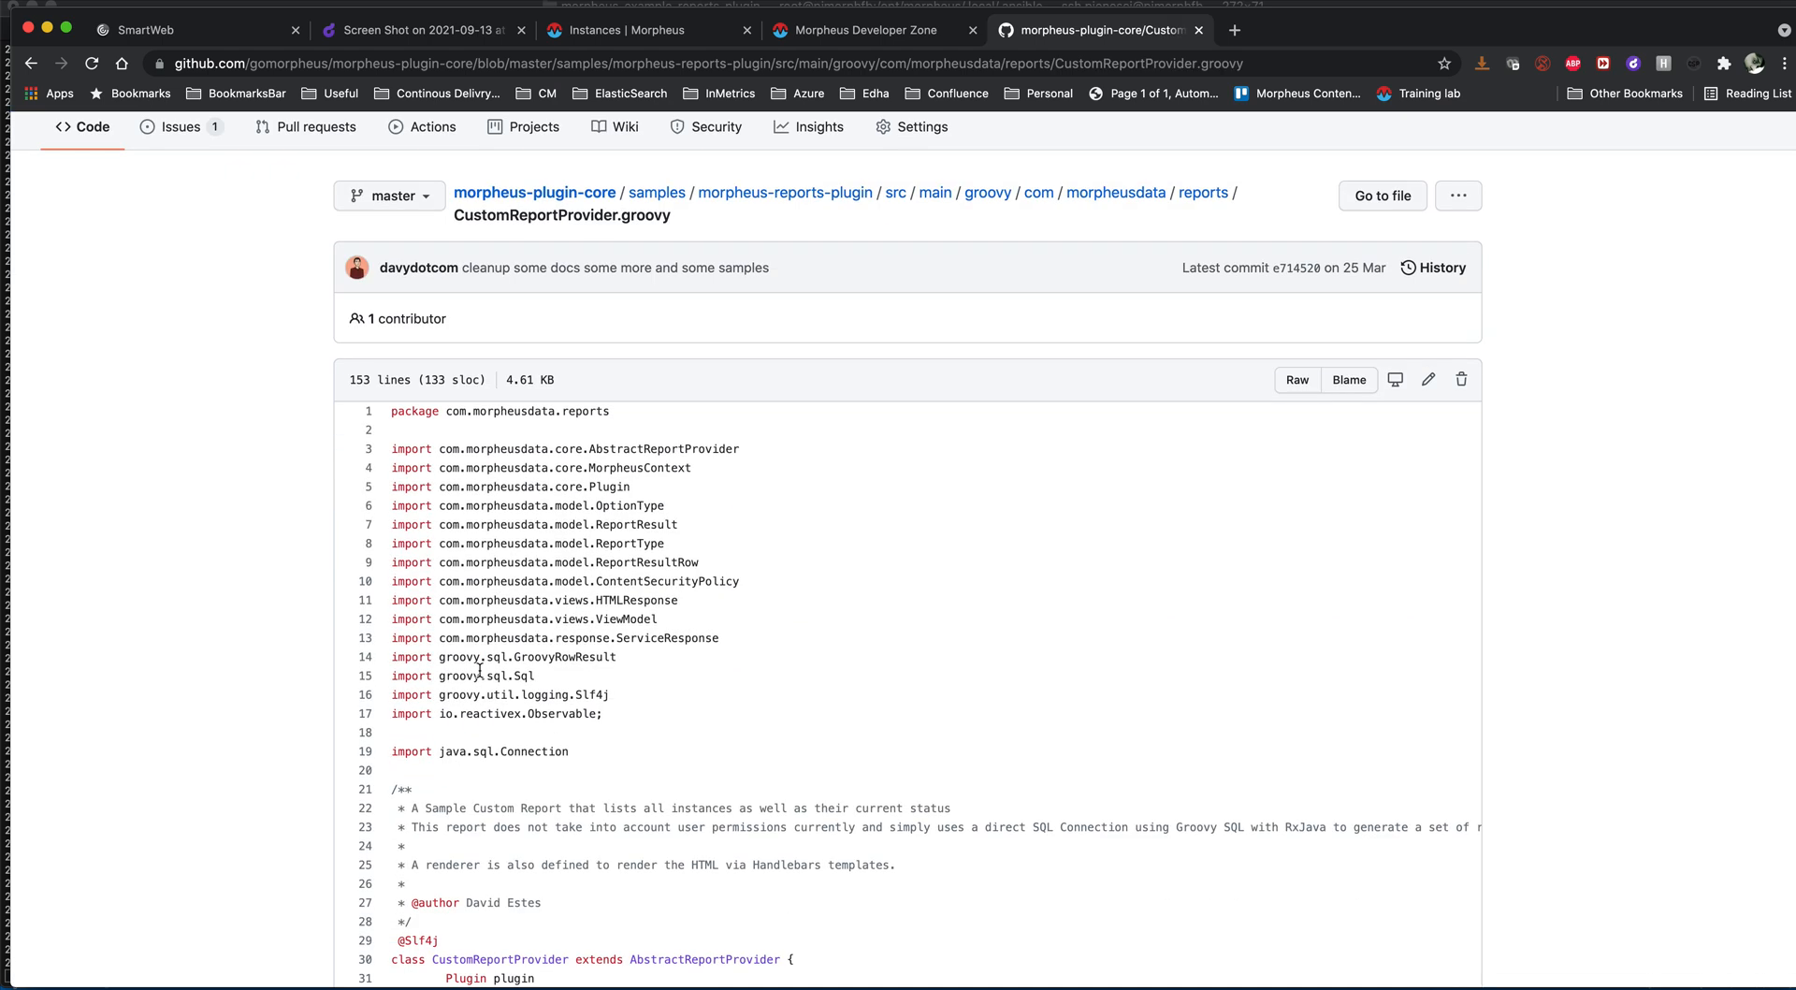
scroll(479, 670, down, 4)
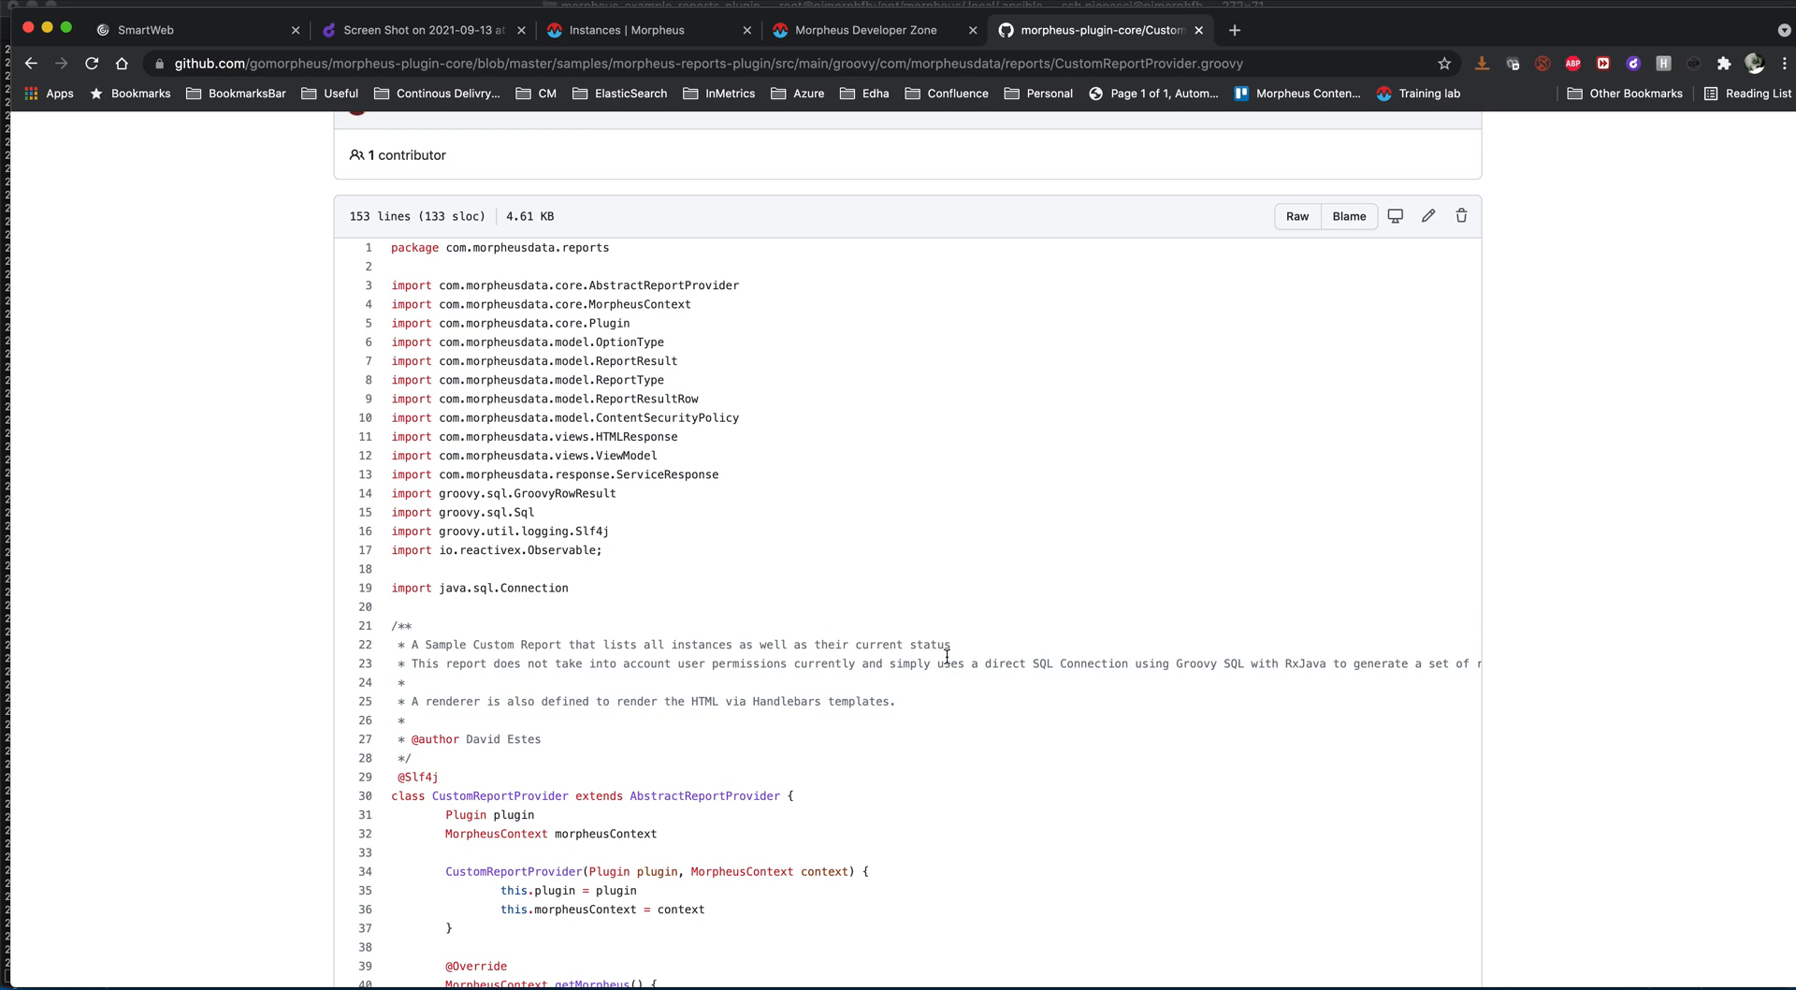
scroll(924, 679, down, 15)
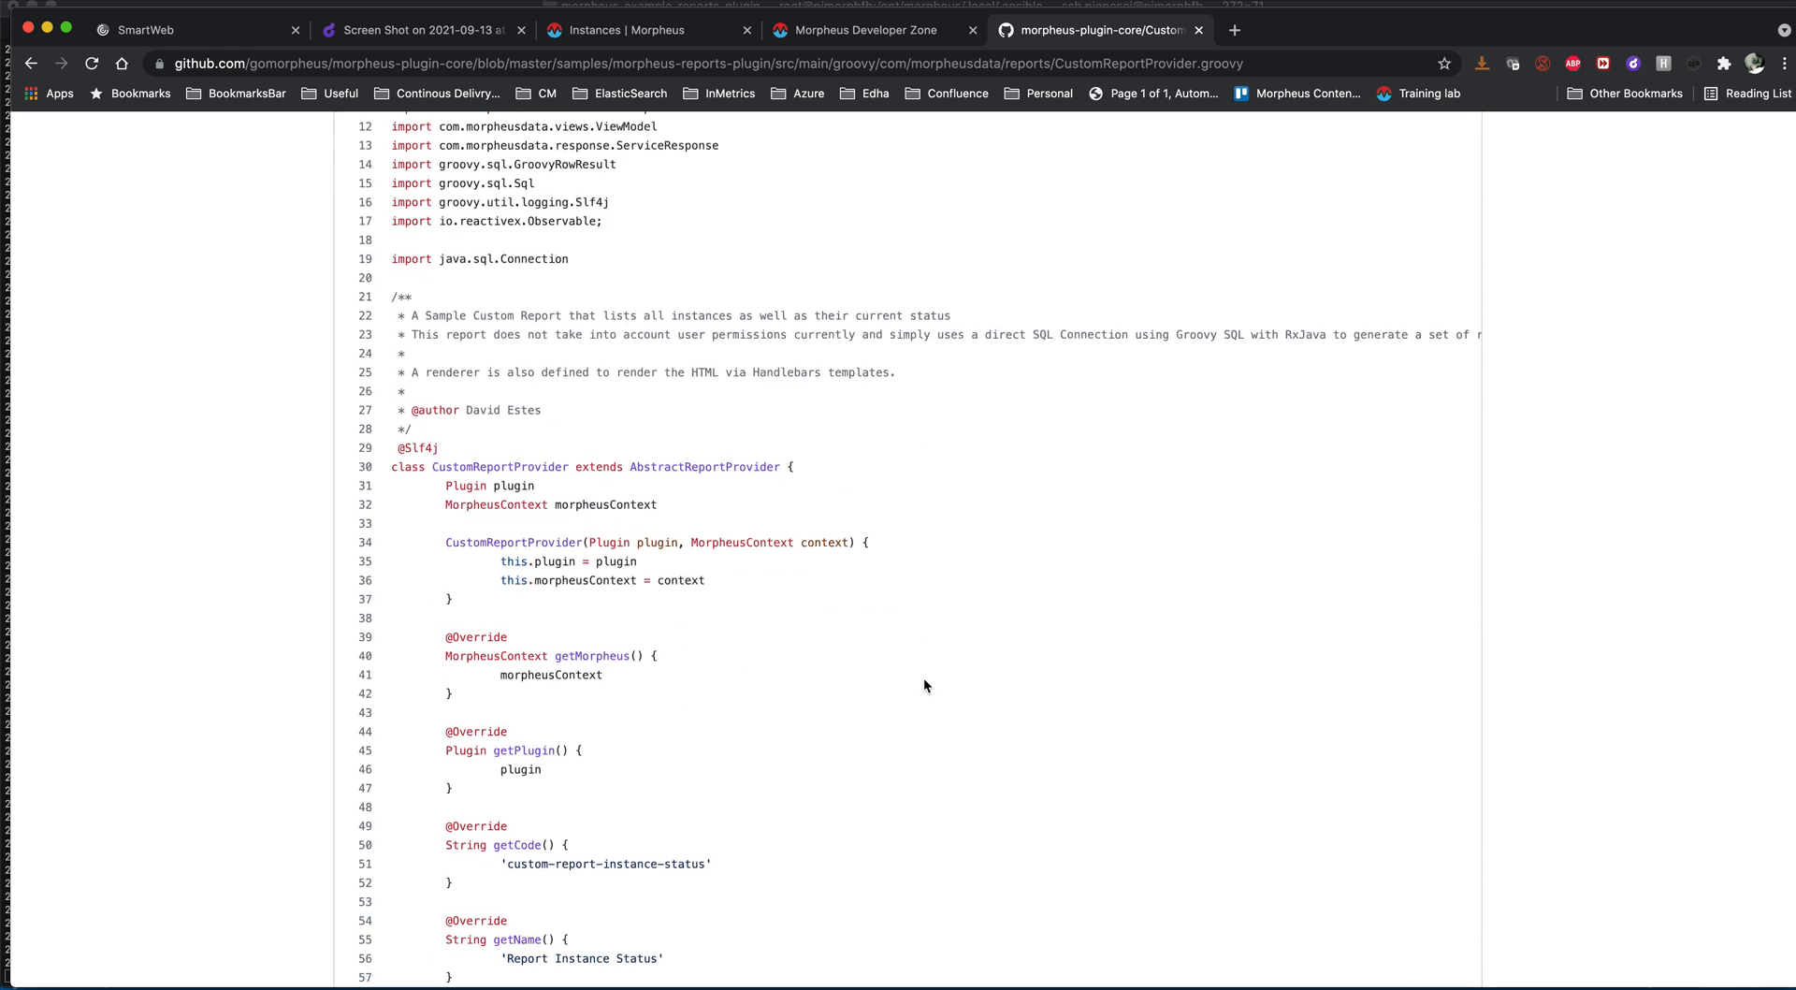
scroll(923, 682, down, 15)
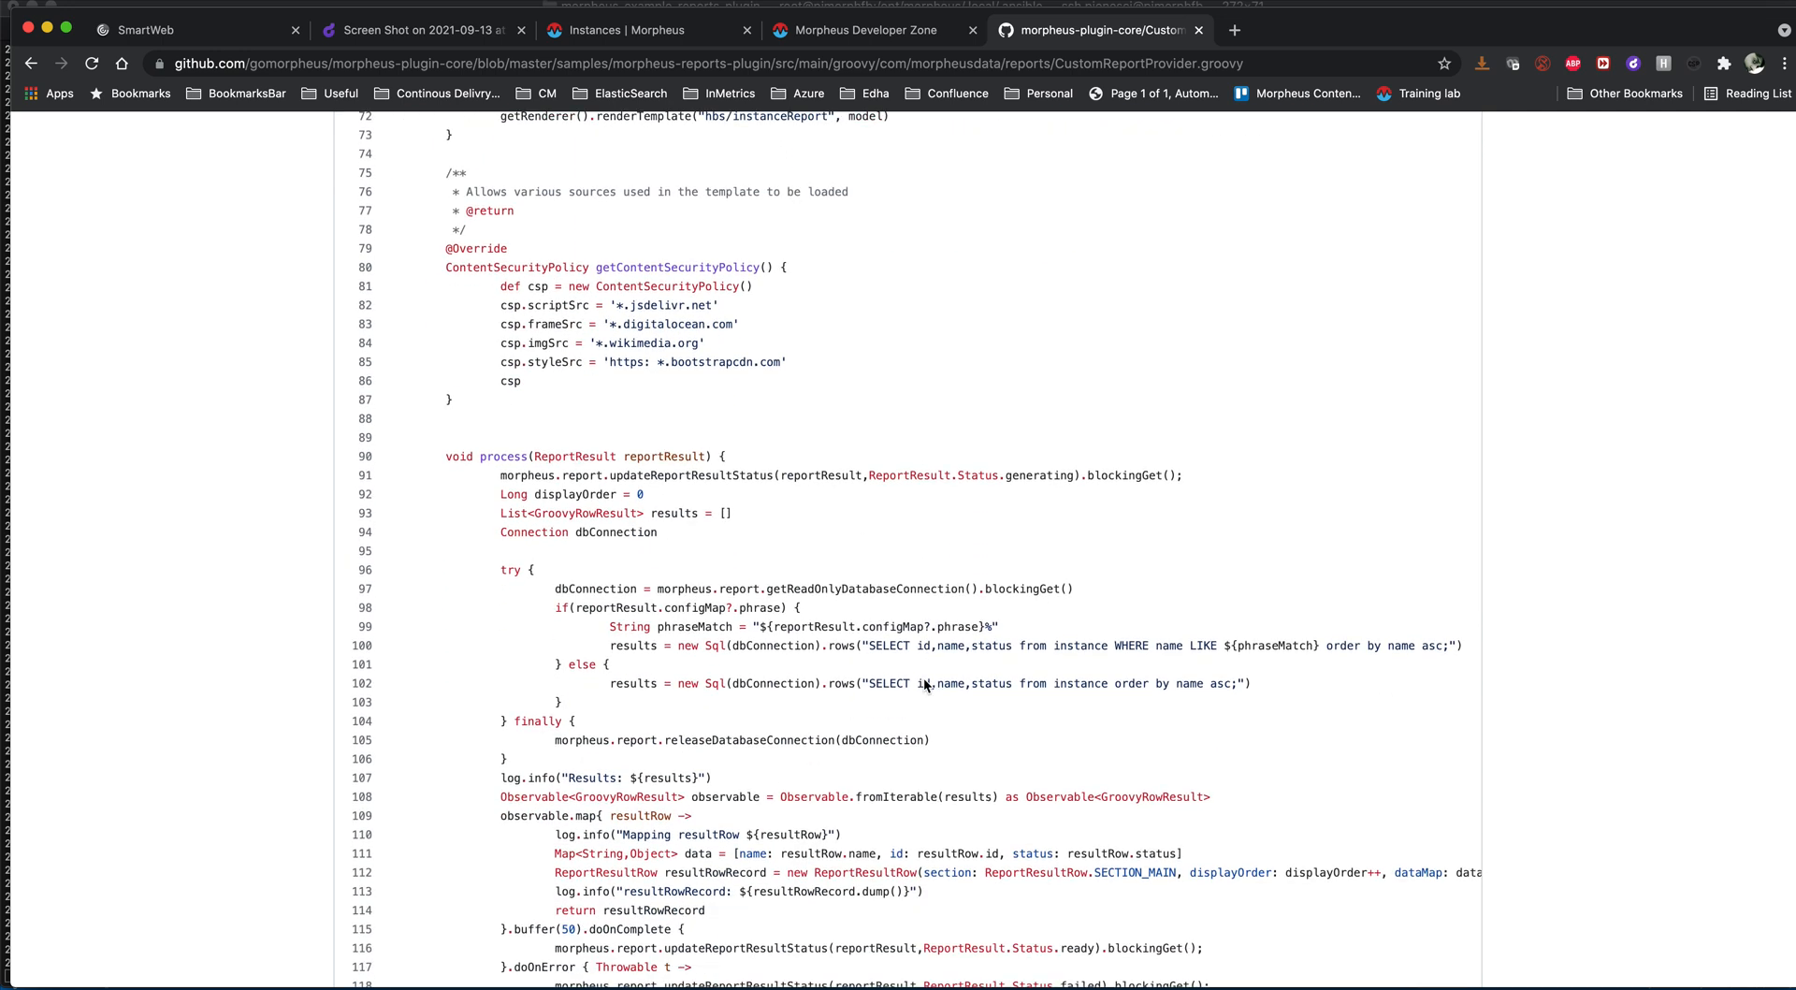
double_click(1083, 647)
scroll(1083, 647, right, 2)
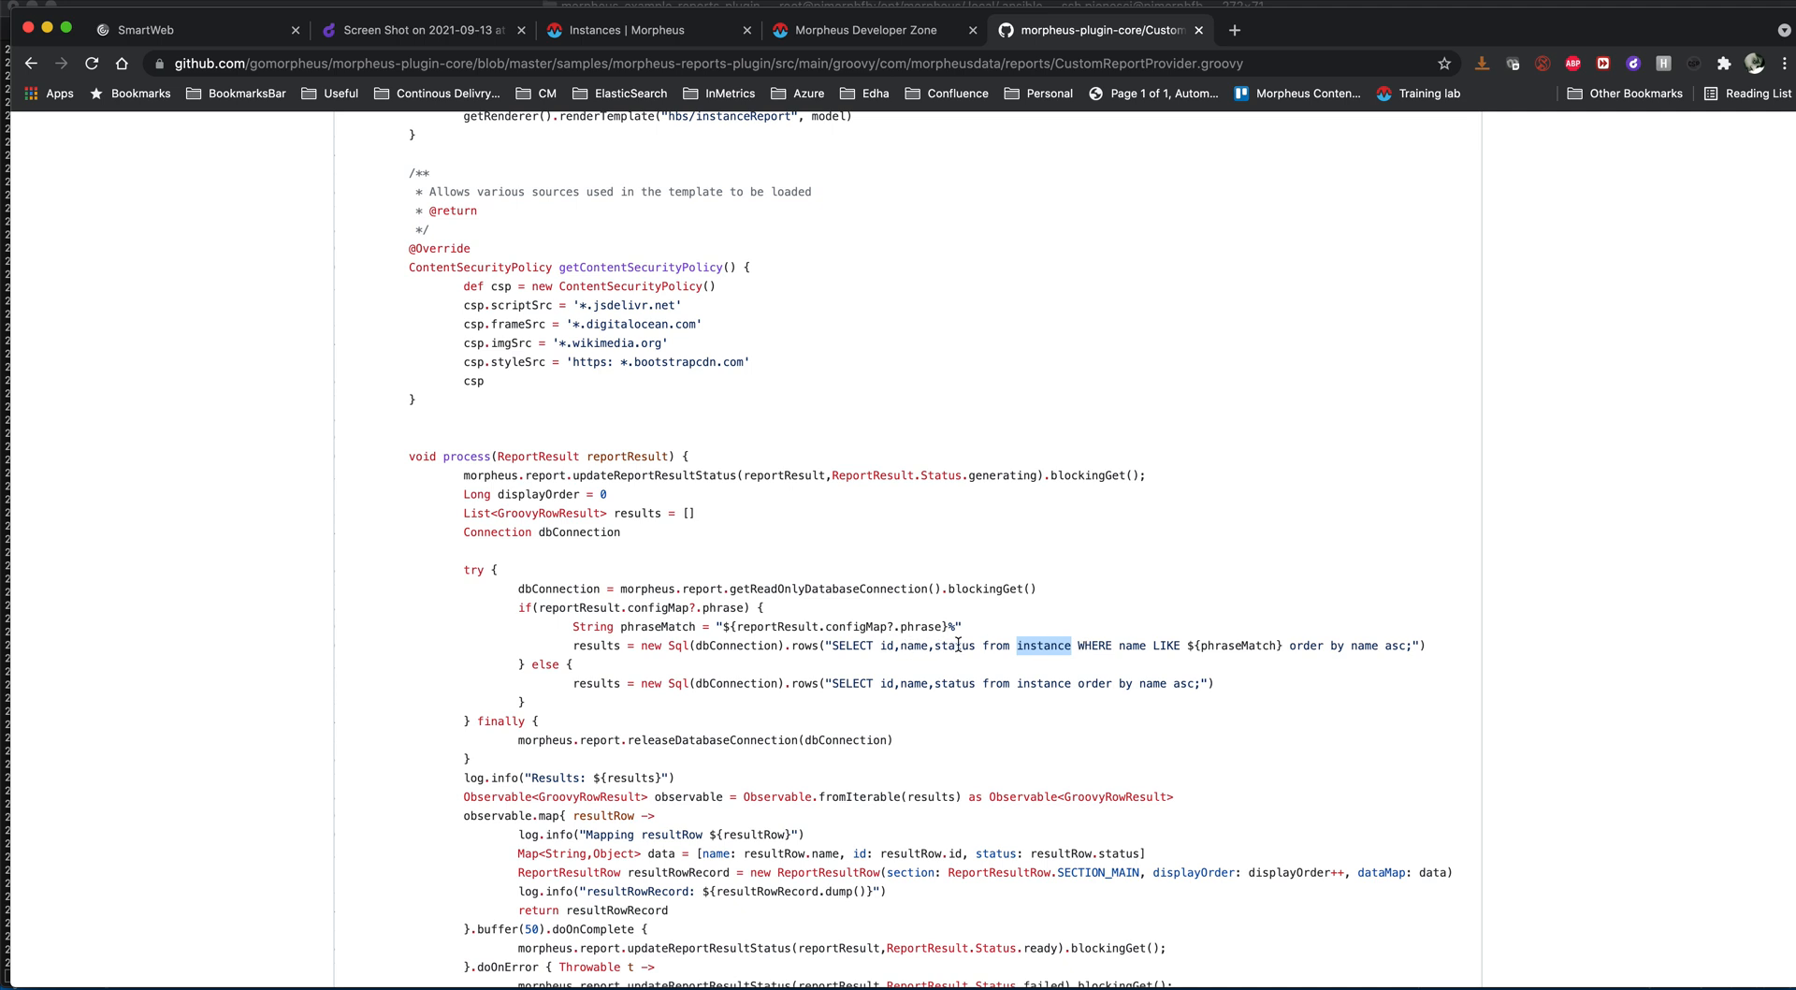
scroll(955, 642, down, 1)
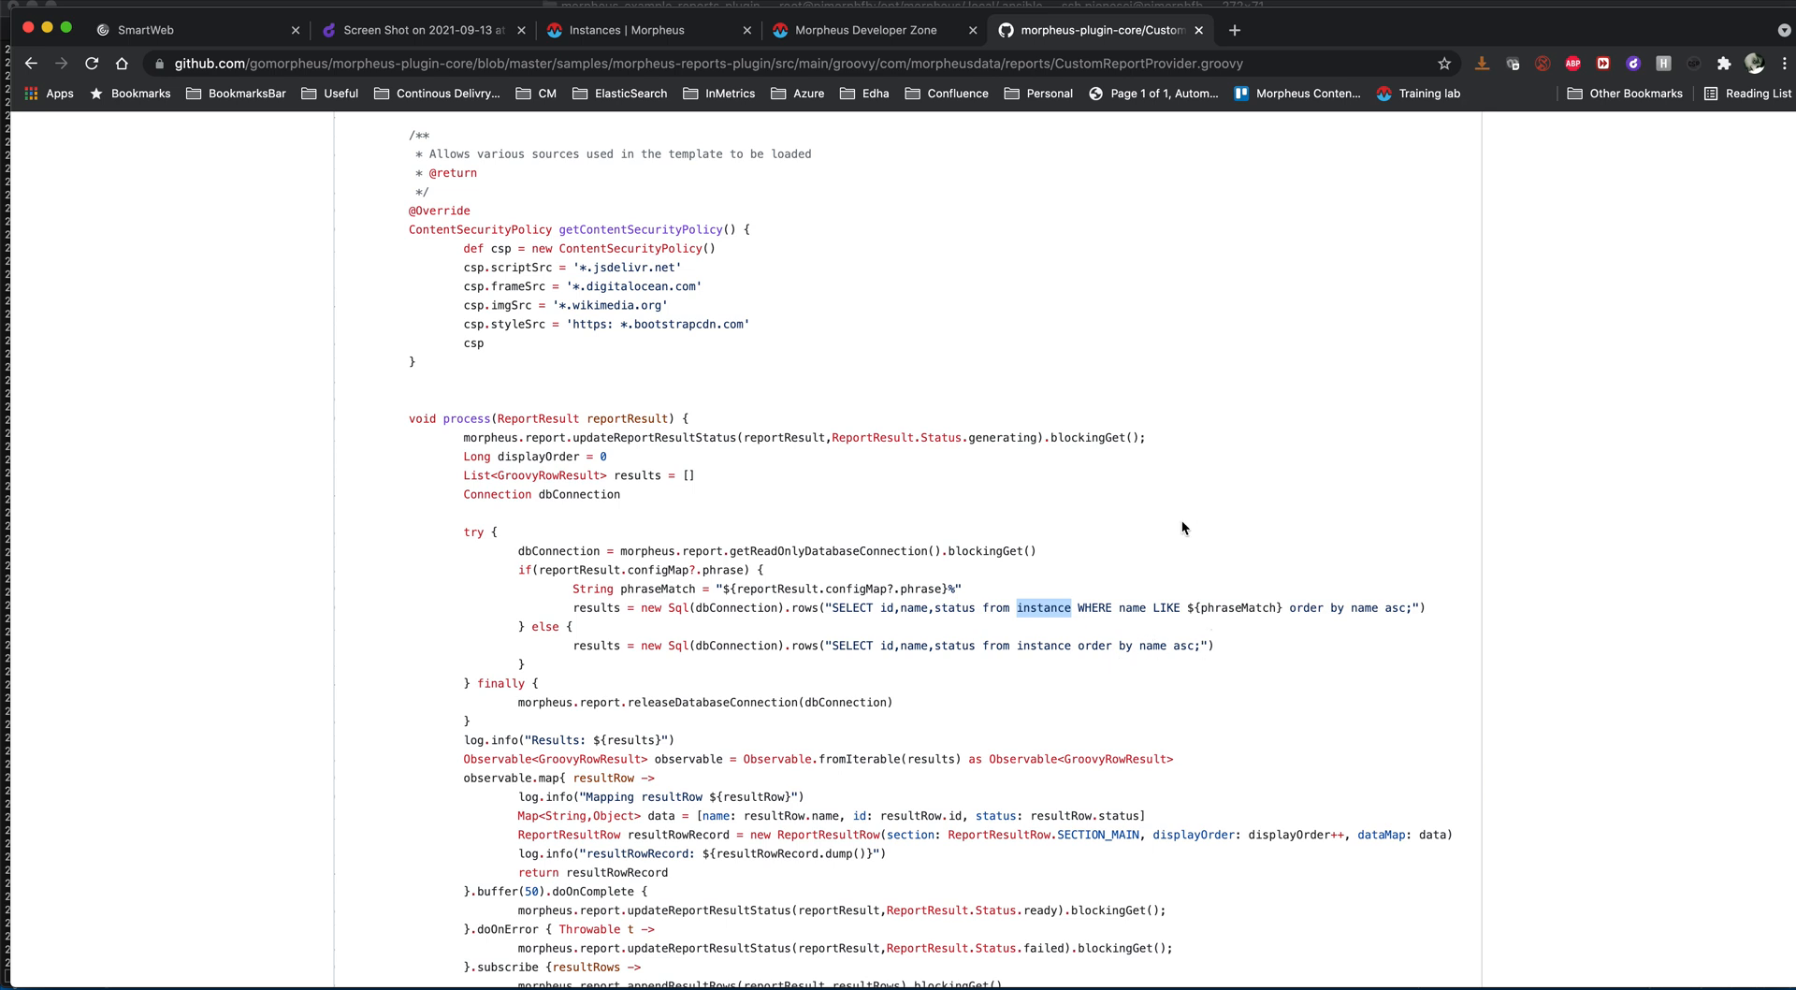
scroll(1181, 520, down, 5)
scroll(1182, 527, down, 3)
scroll(1181, 527, up, 20)
scroll(1182, 528, up, 1)
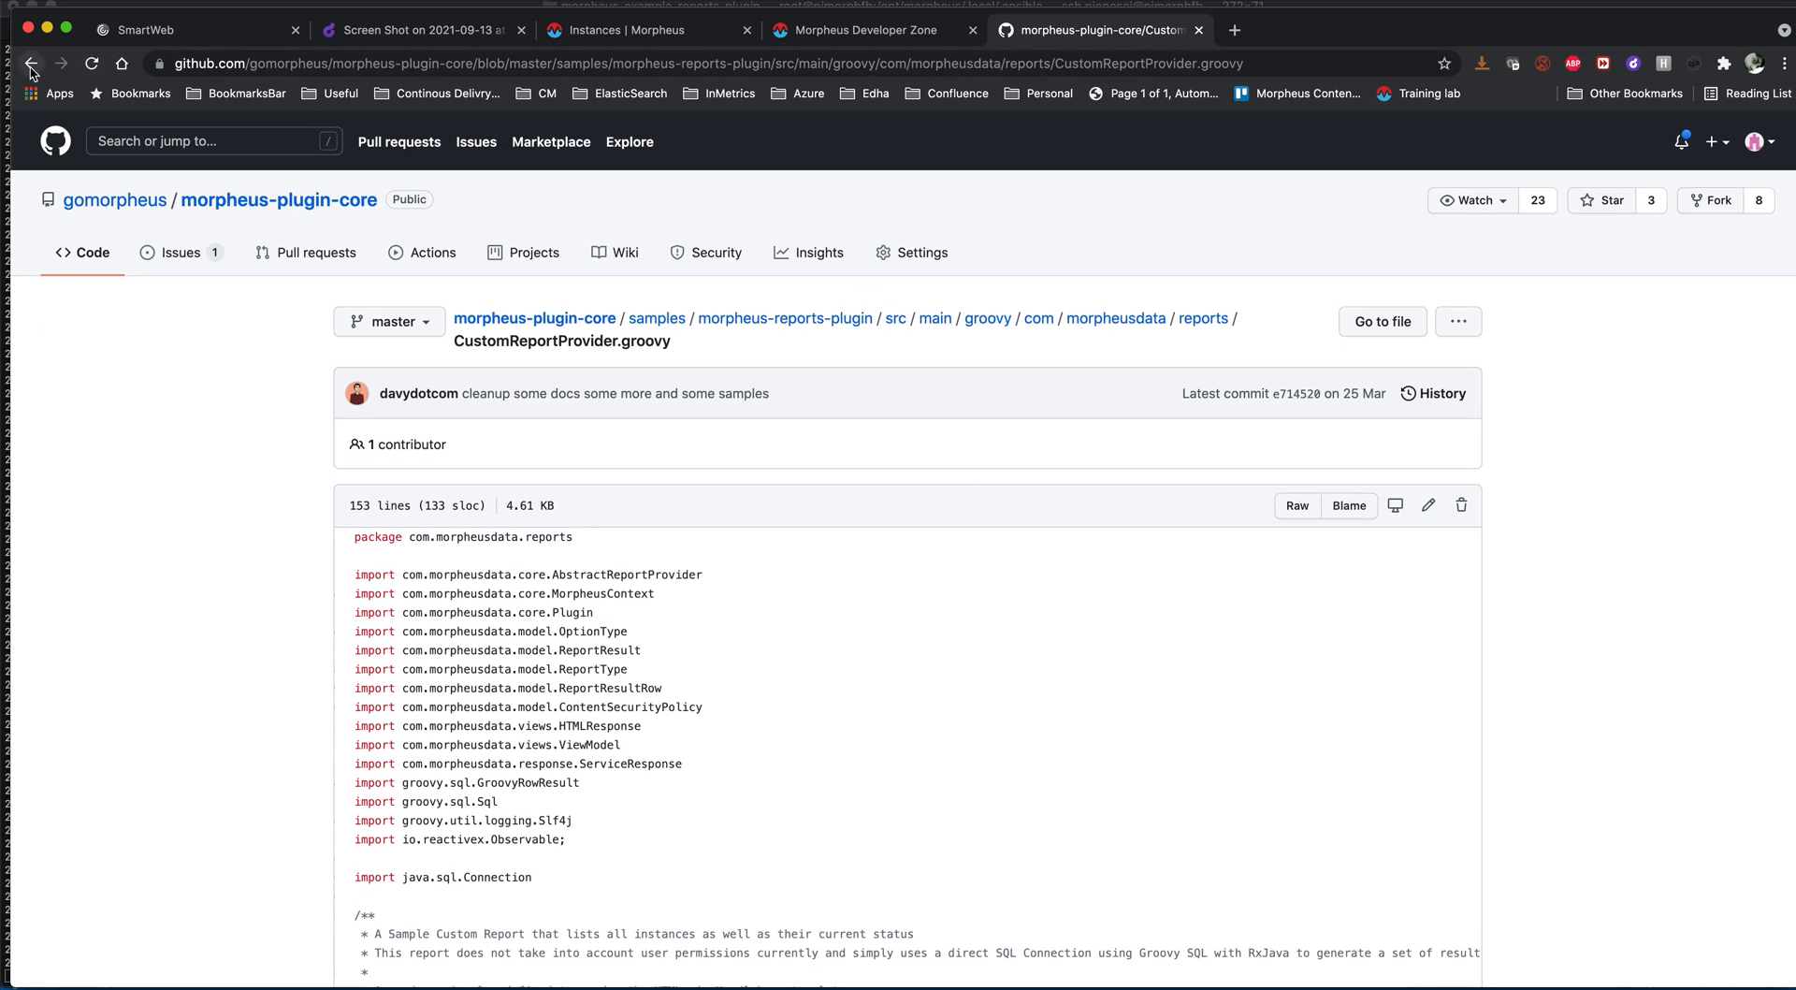
- Leave the report provider code and open the cuxtud/morpheus-ansible2 repository on GitHub
click(30, 65)
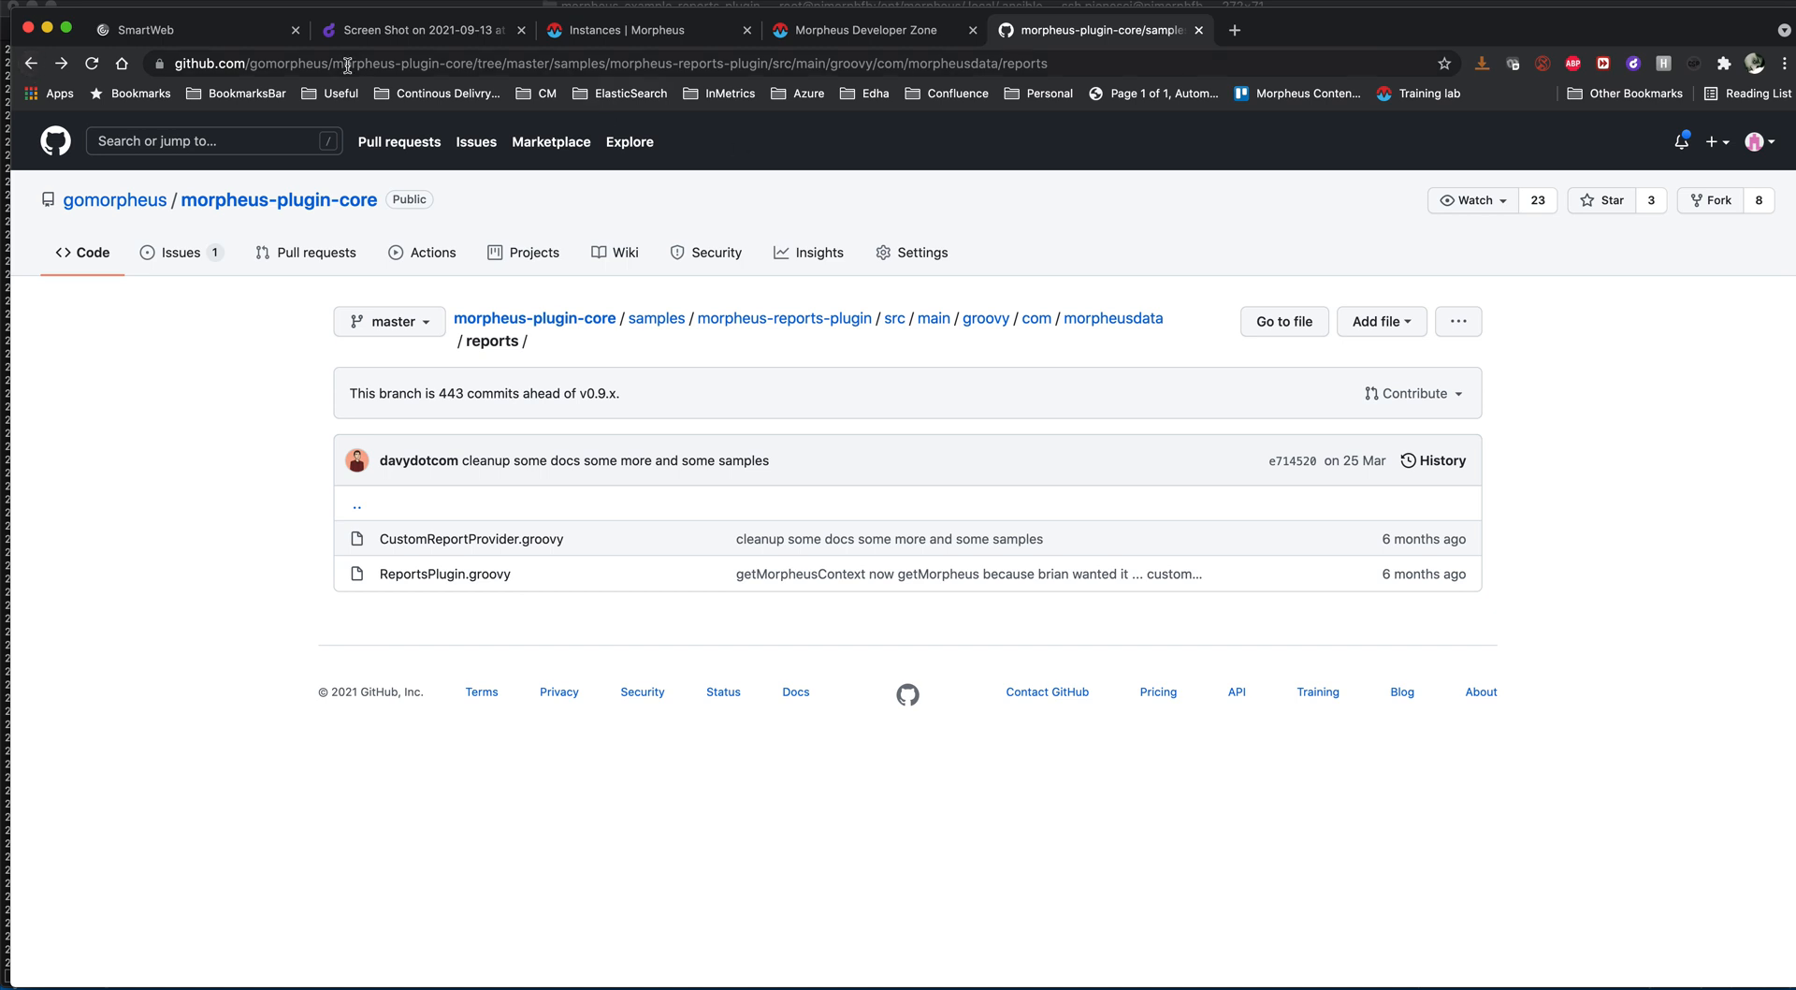
drag(247, 62, 1101, 86)
text(cuxt)
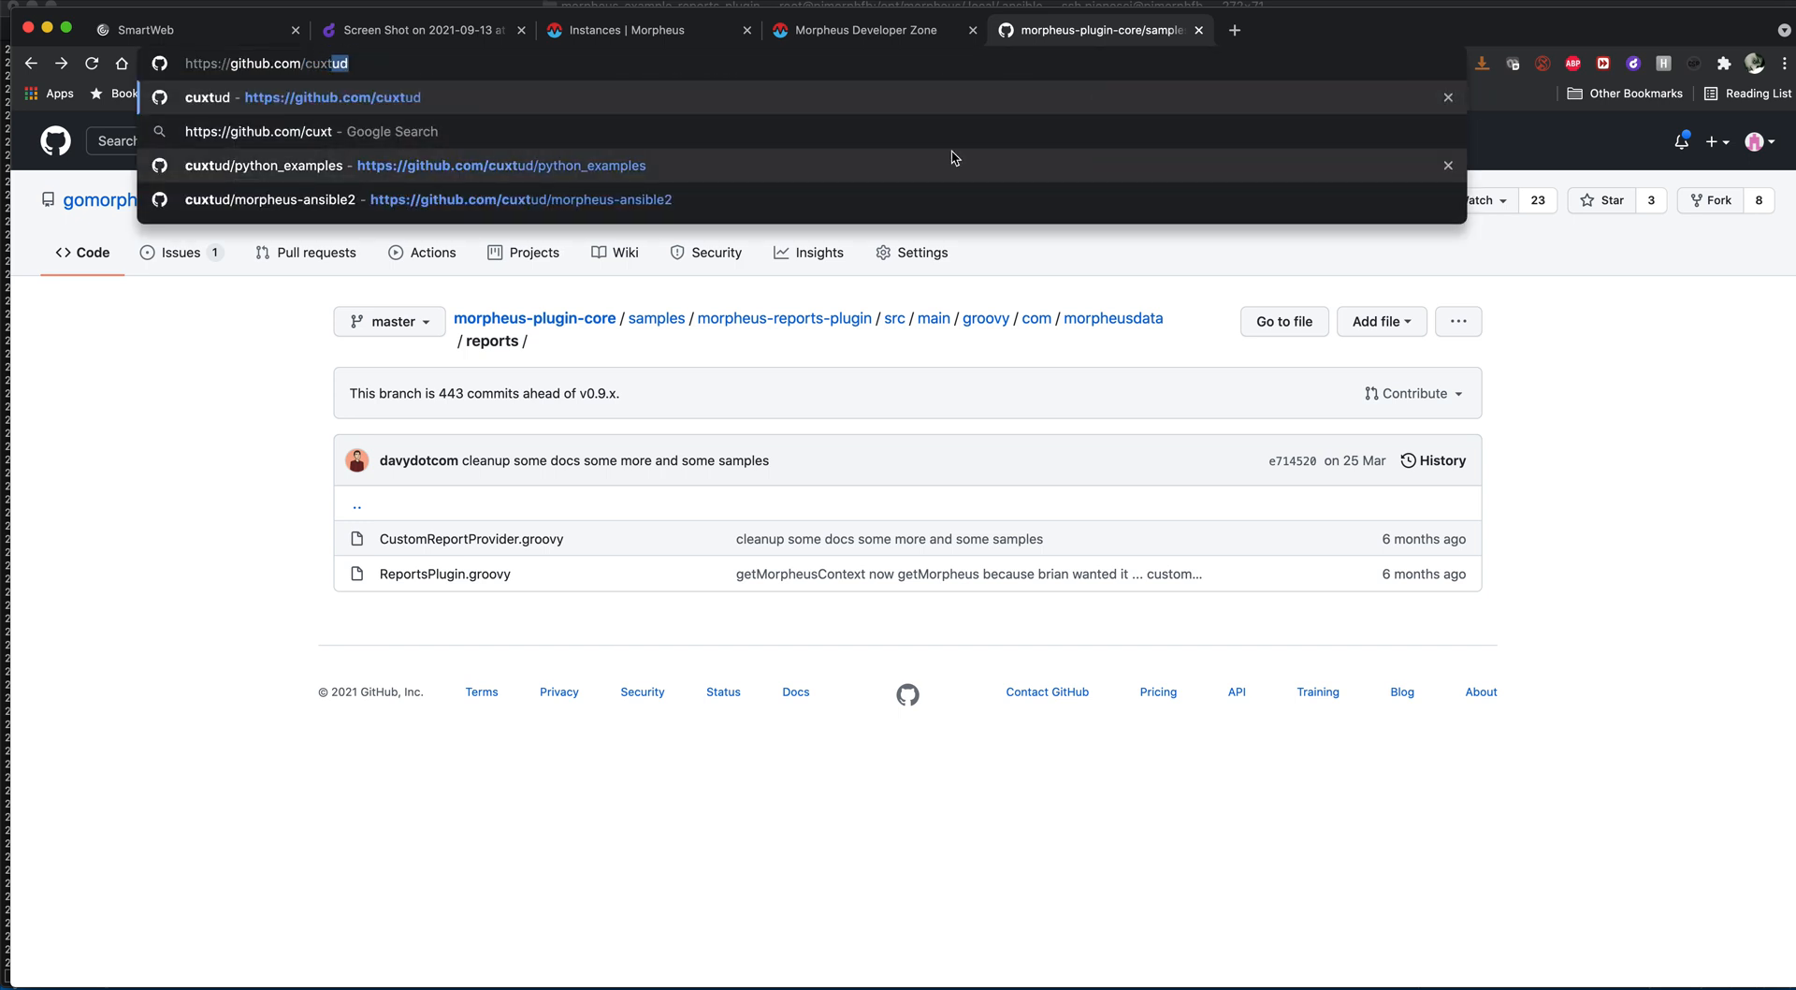
click(645, 196)
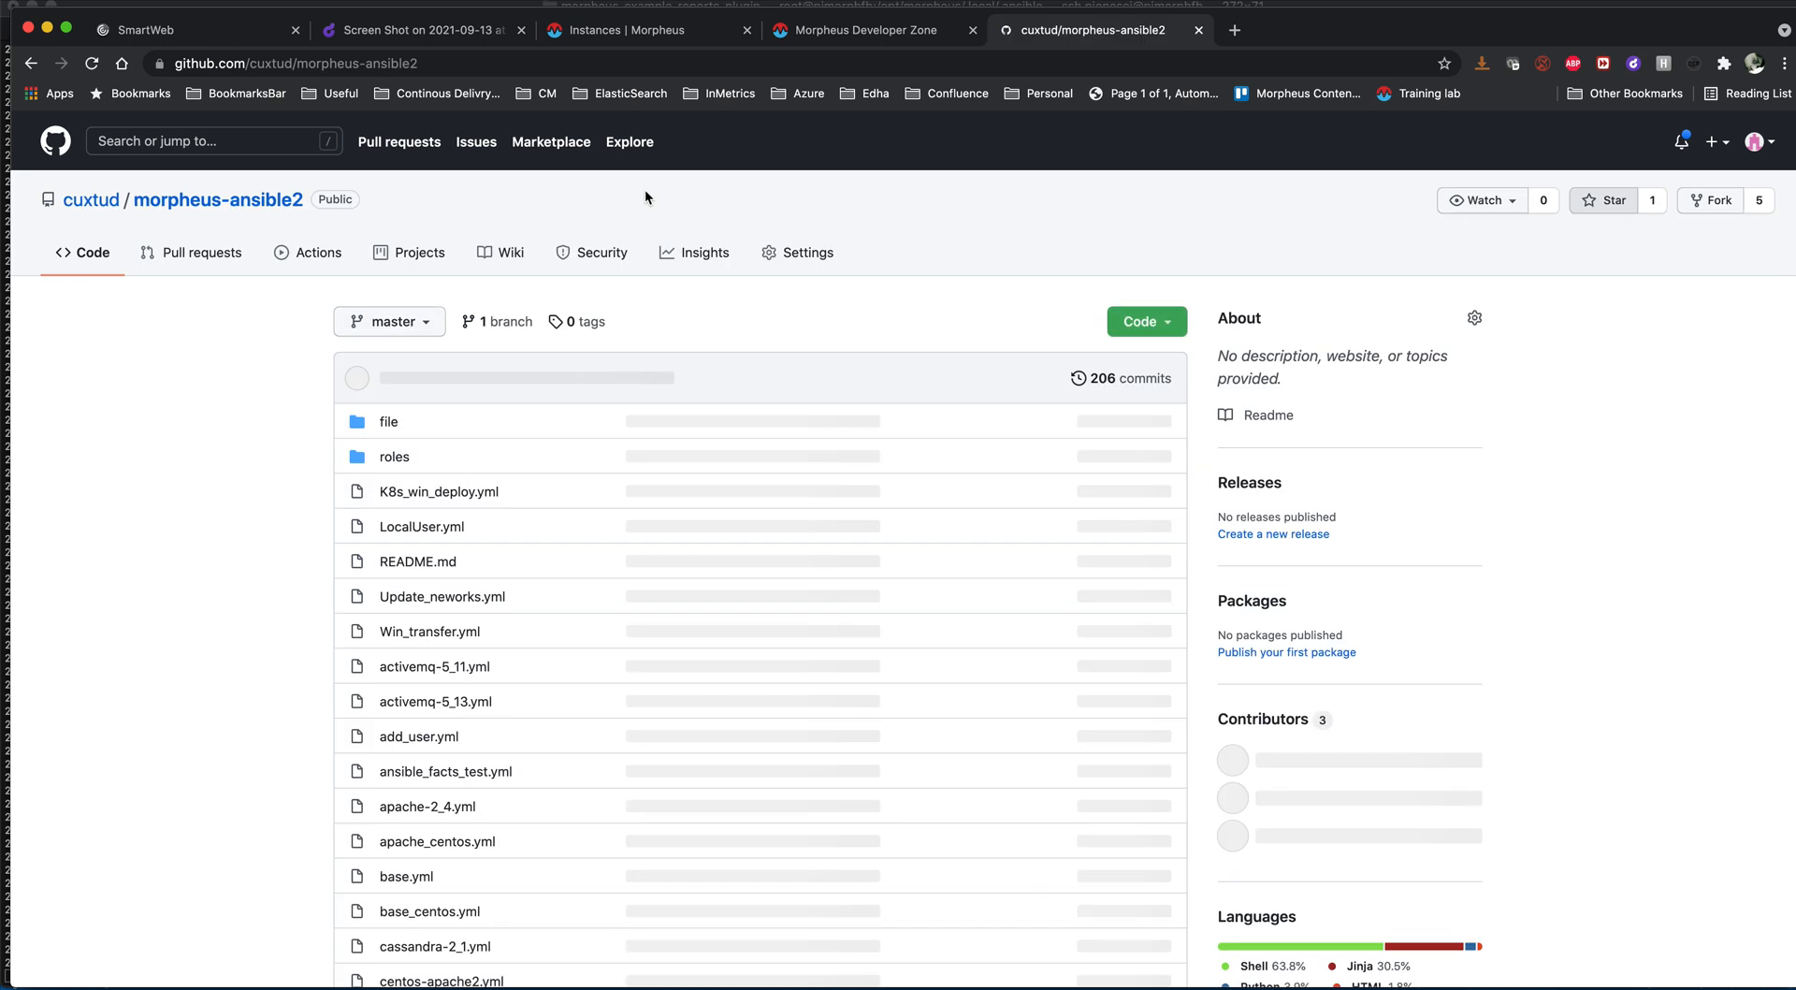
- Show the morpheus-ansible2 repository's address, look through its playbooks and open patching_linux.yml
scroll(437, 575, down, 3)
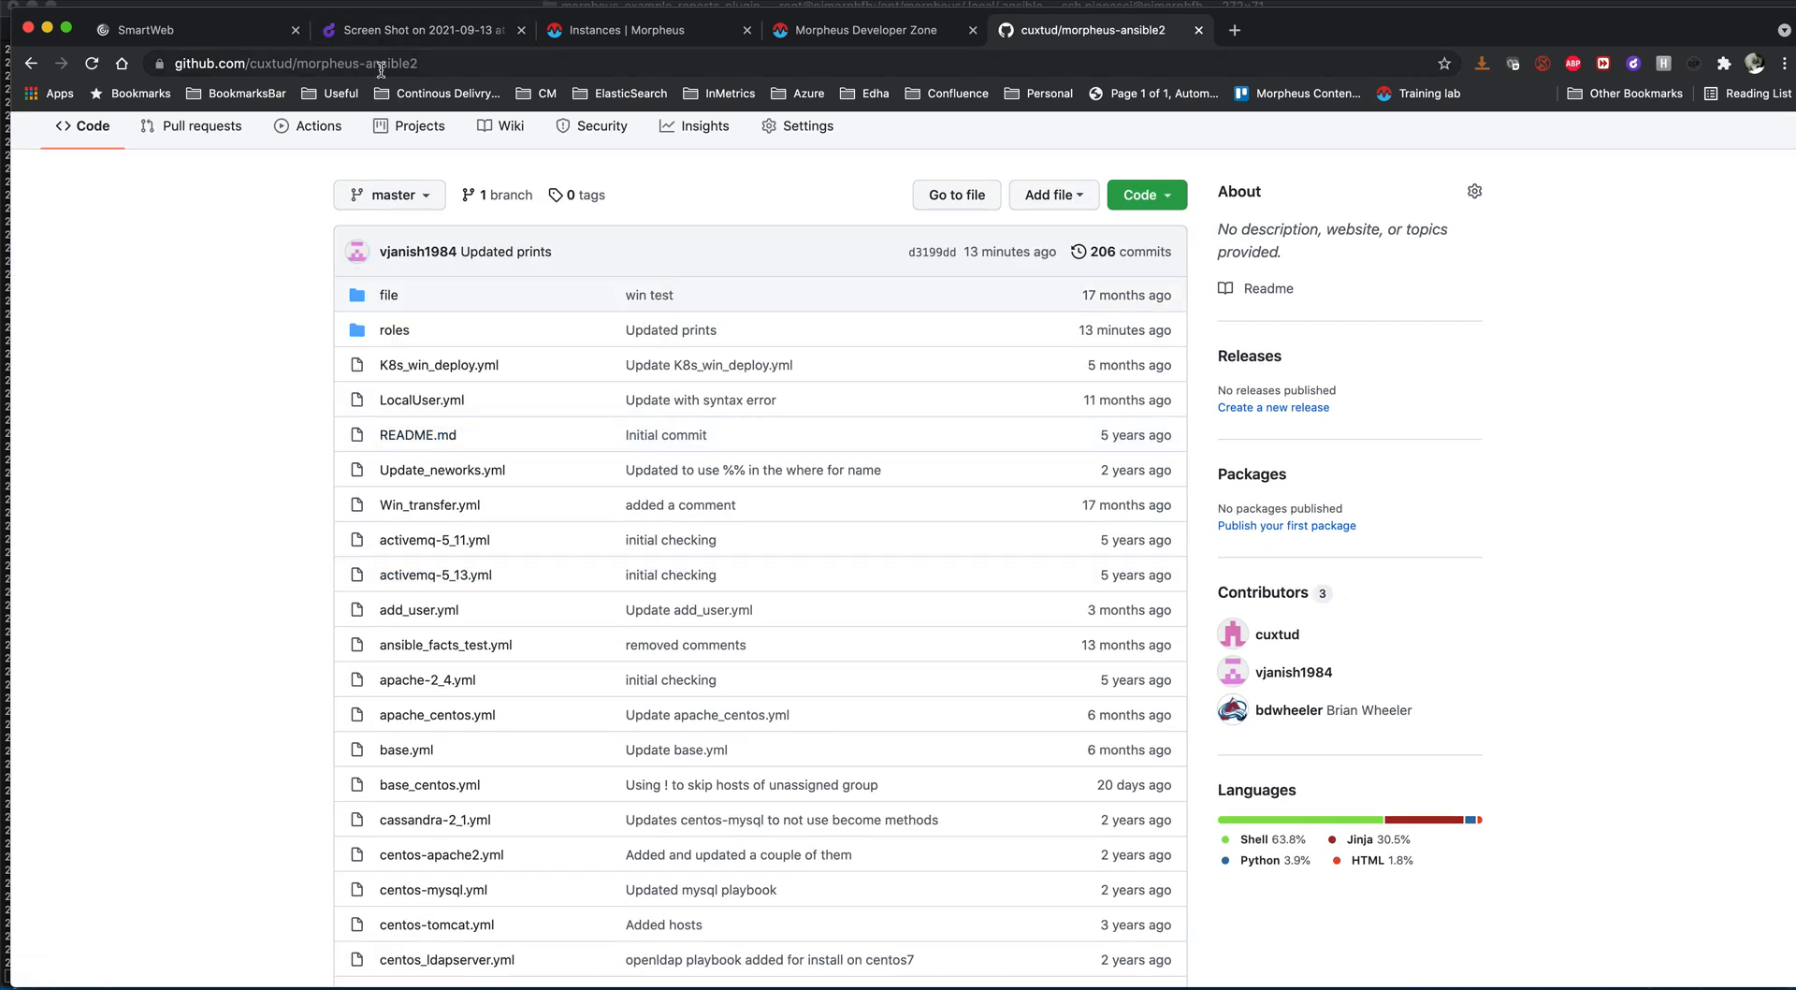
click(429, 64)
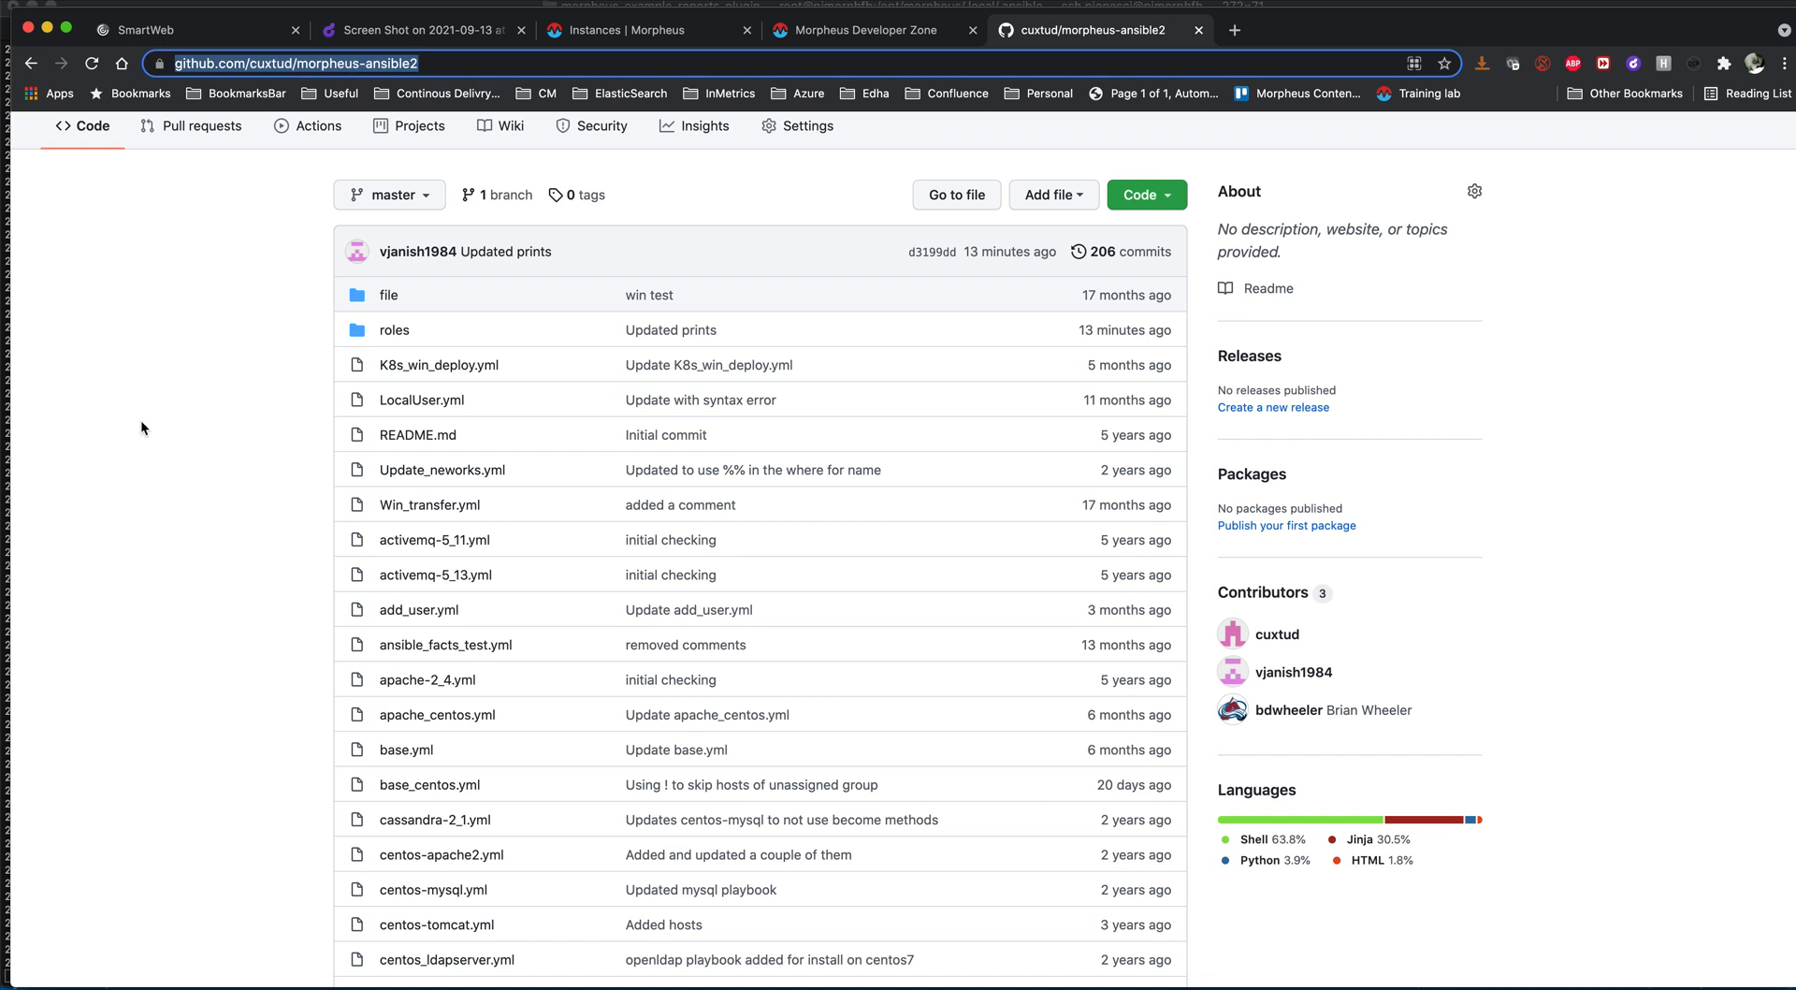
scroll(140, 426, up, 3)
scroll(140, 427, down, 9)
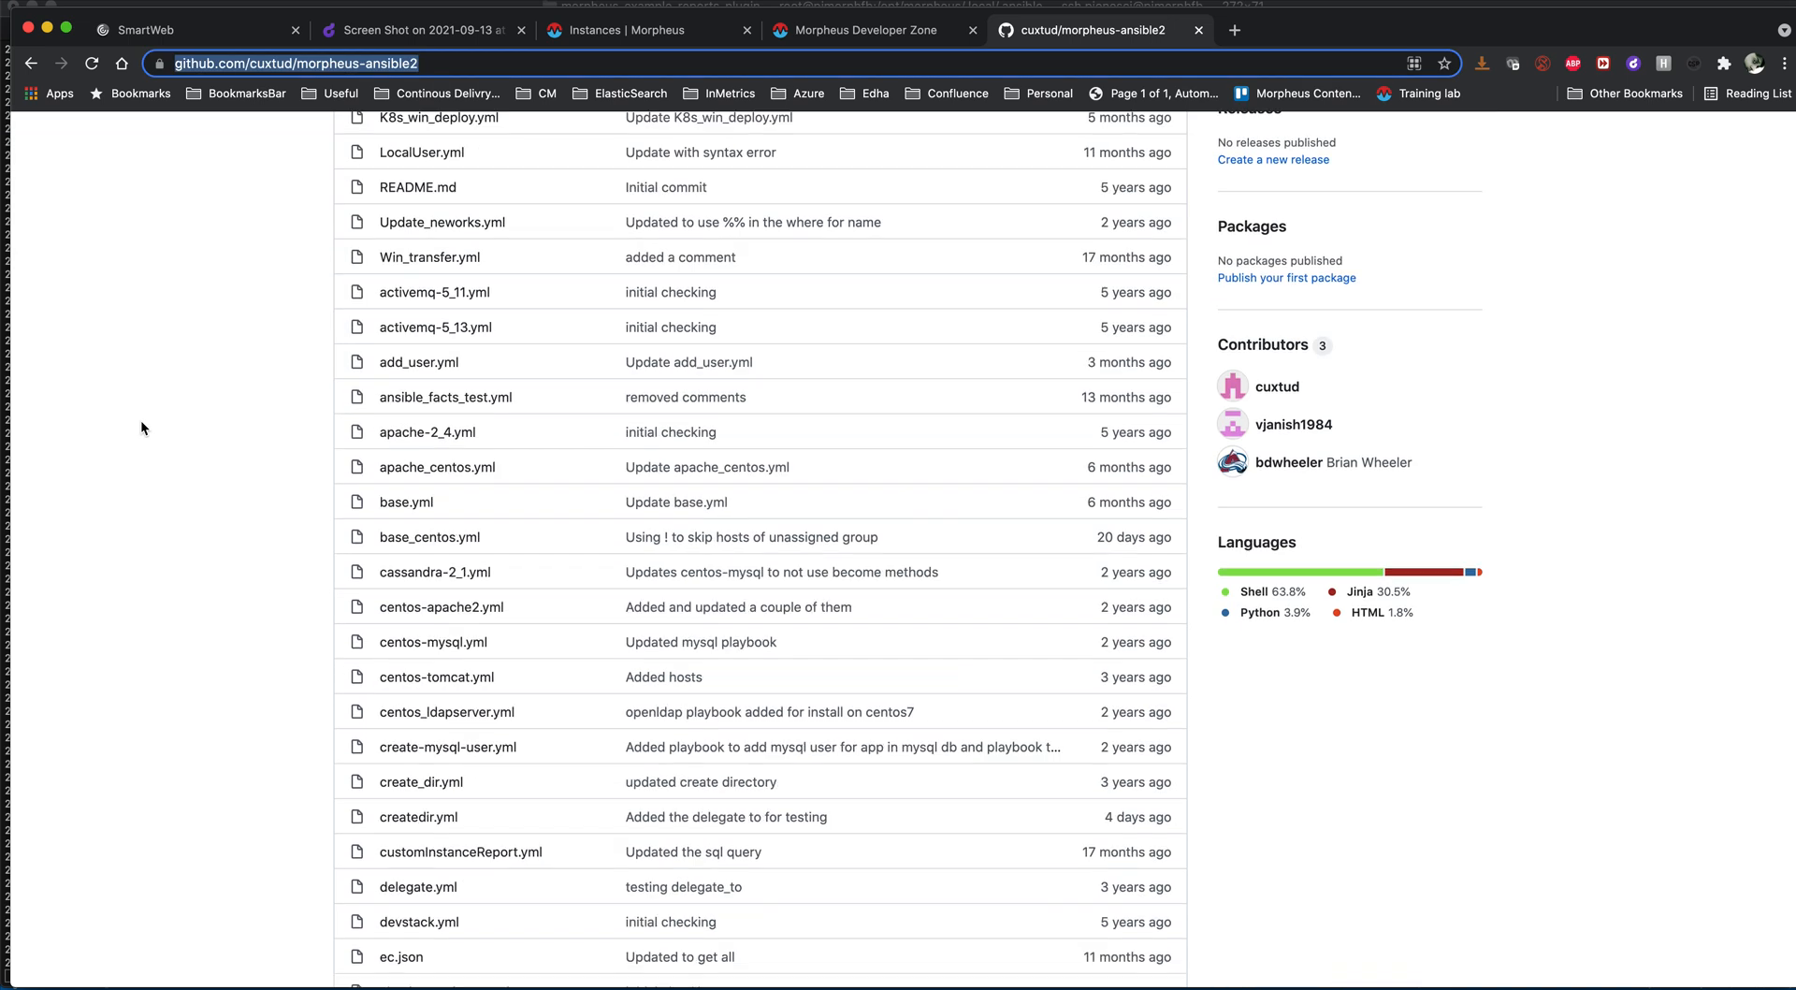
scroll(140, 428, down, 20)
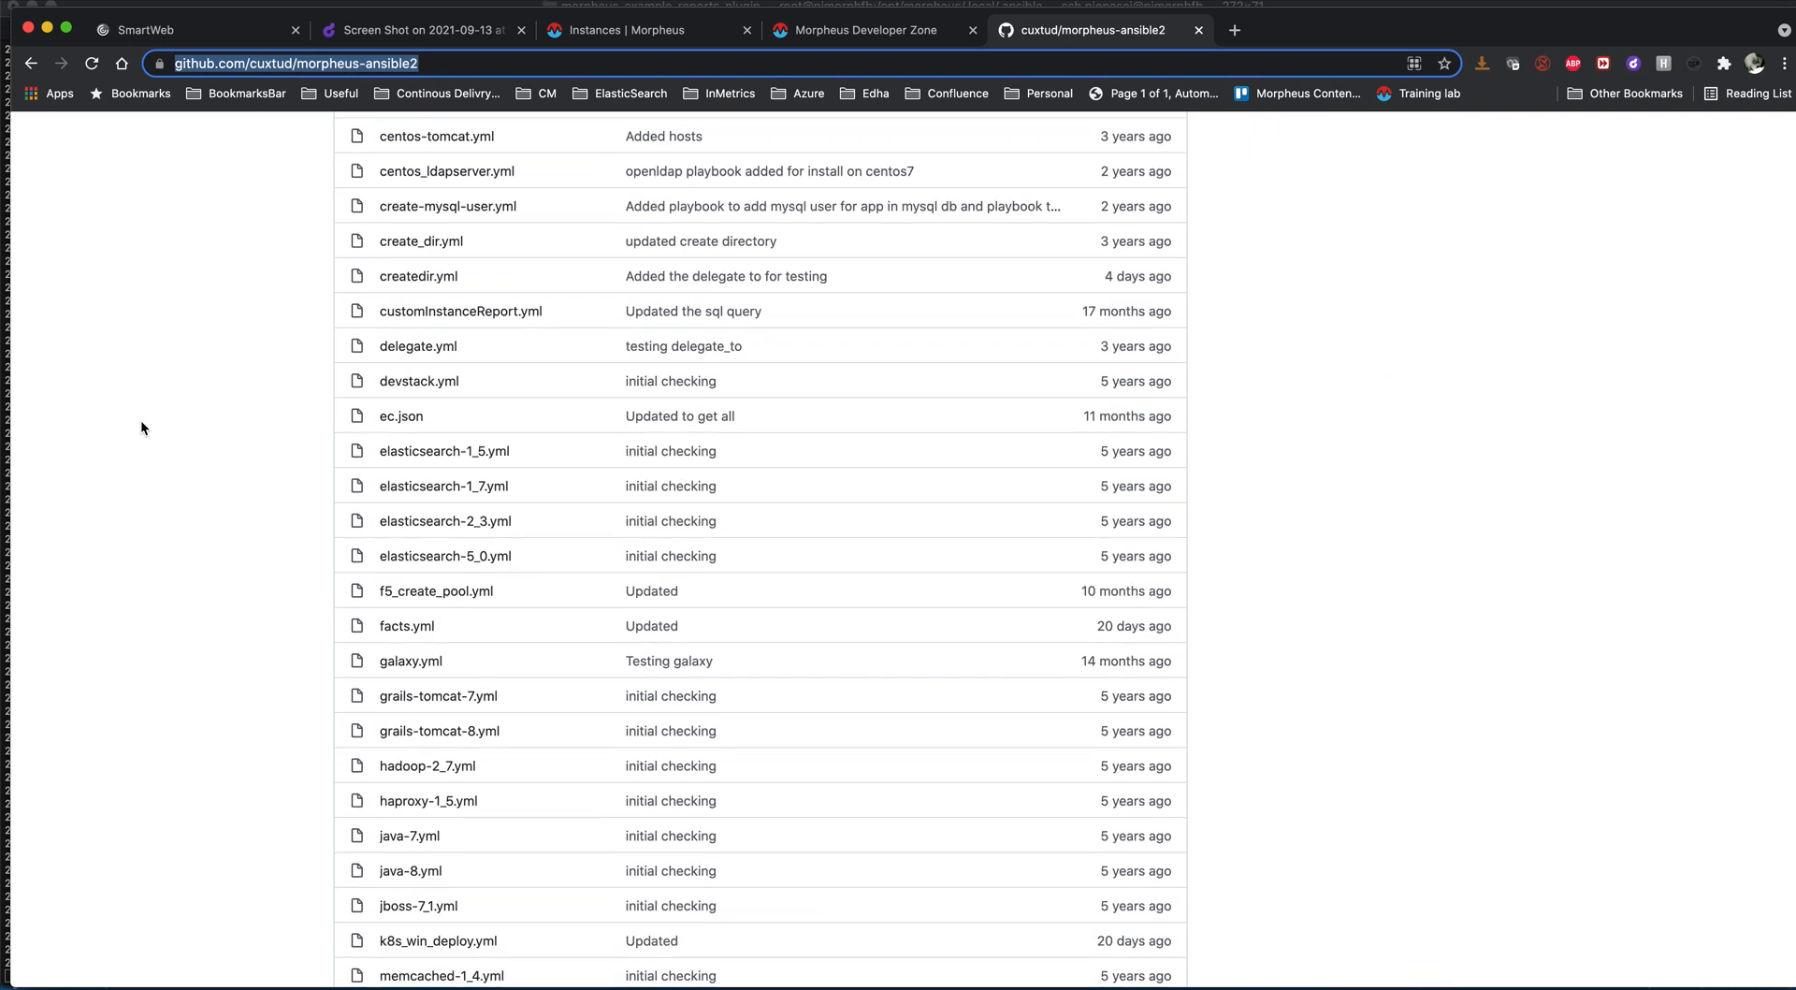
scroll(141, 427, down, 4)
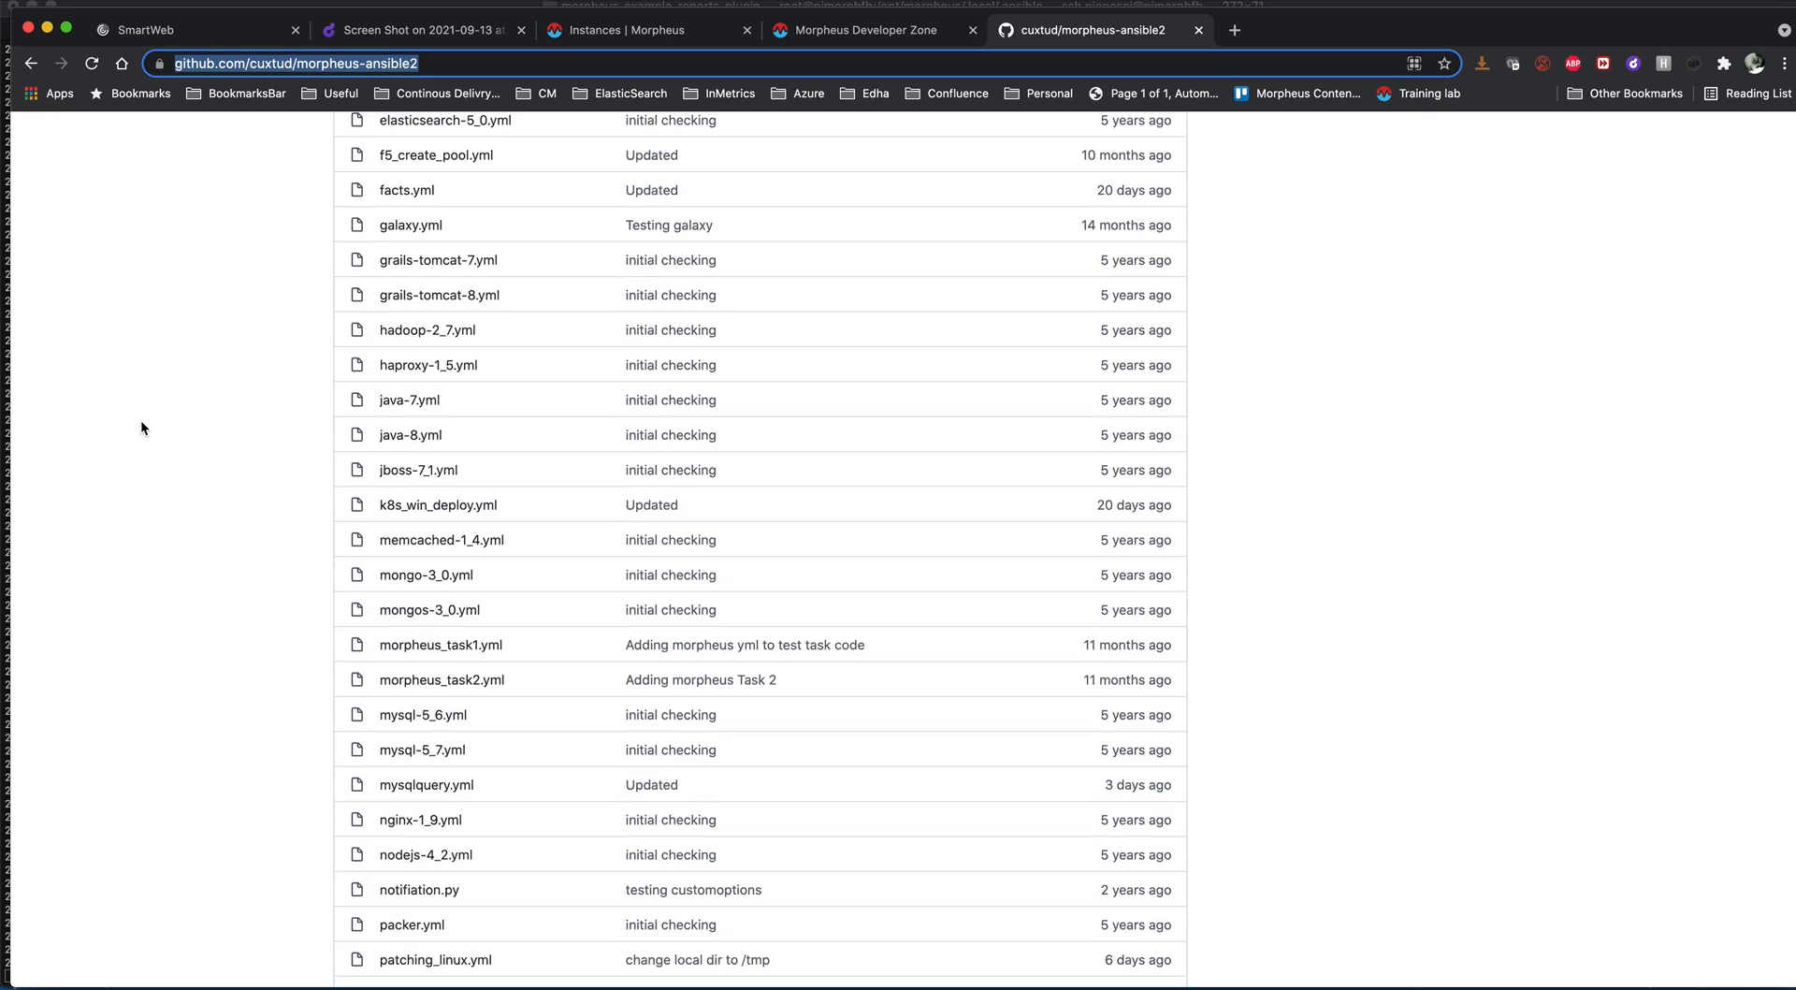
scroll(142, 428, down, 10)
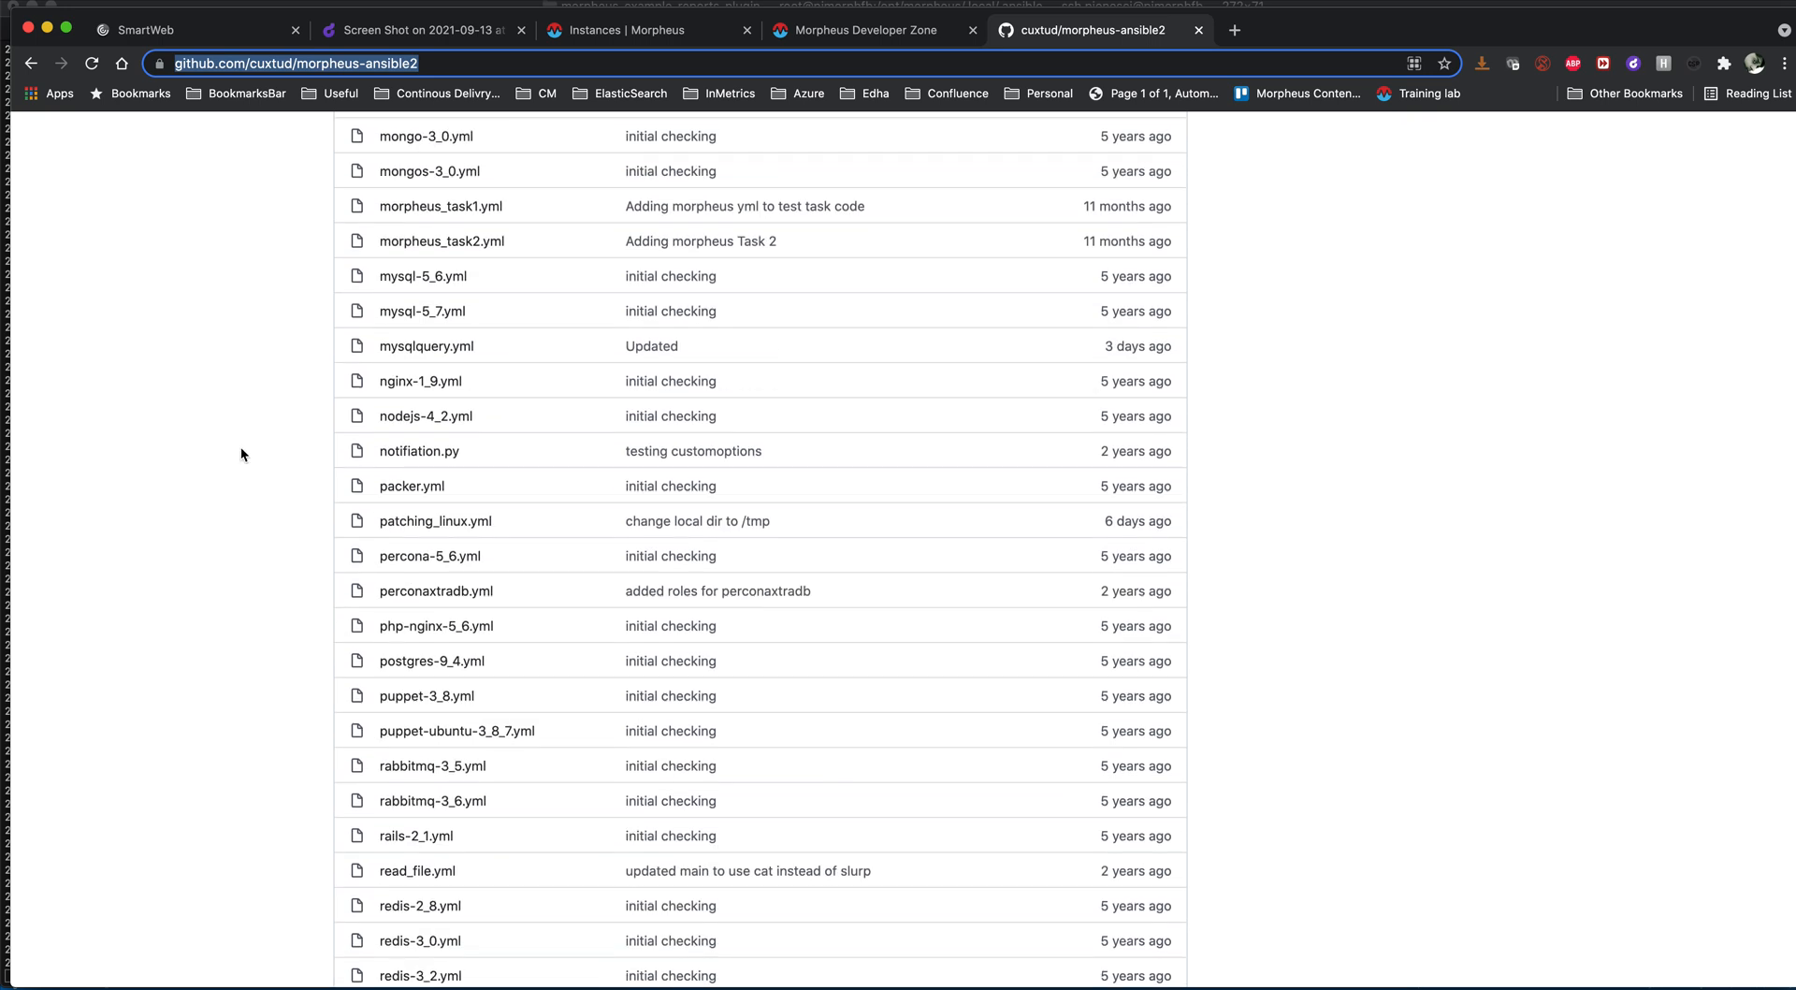
click(427, 519)
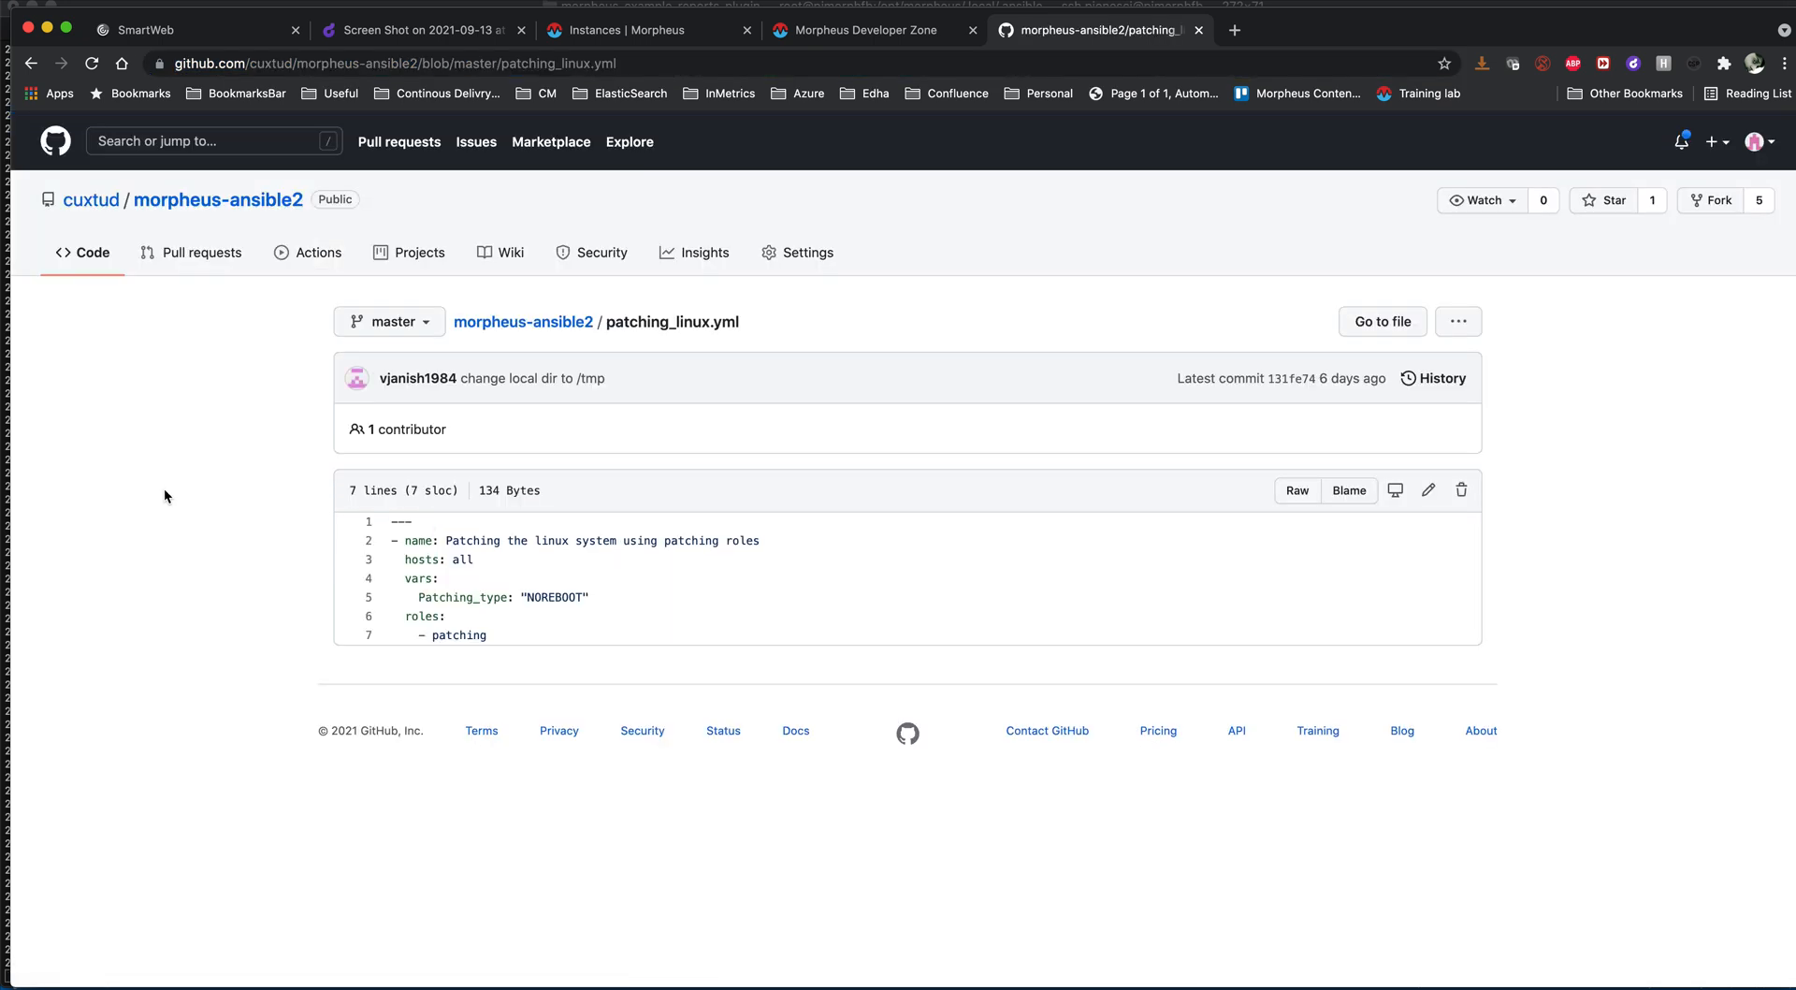
- Return to the anishtest02 history in Morpheus and check the play recap at the end of the patching task output
click(703, 35)
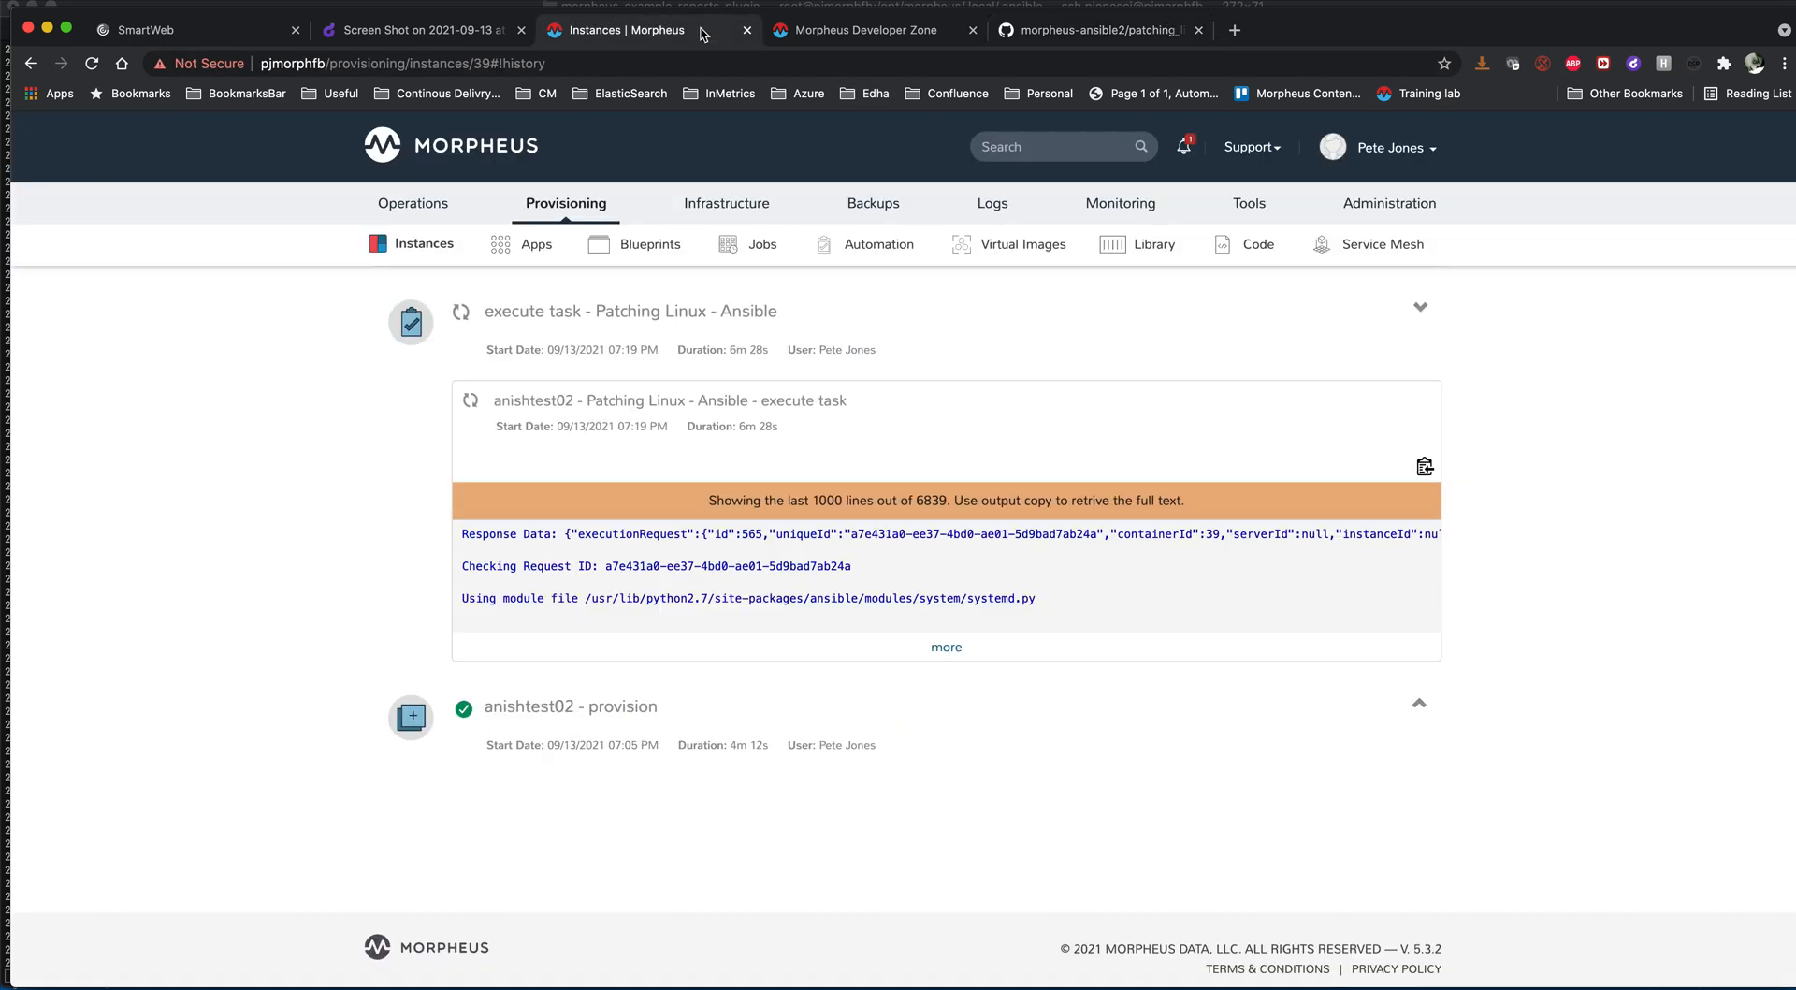
scroll(329, 526, up, 3)
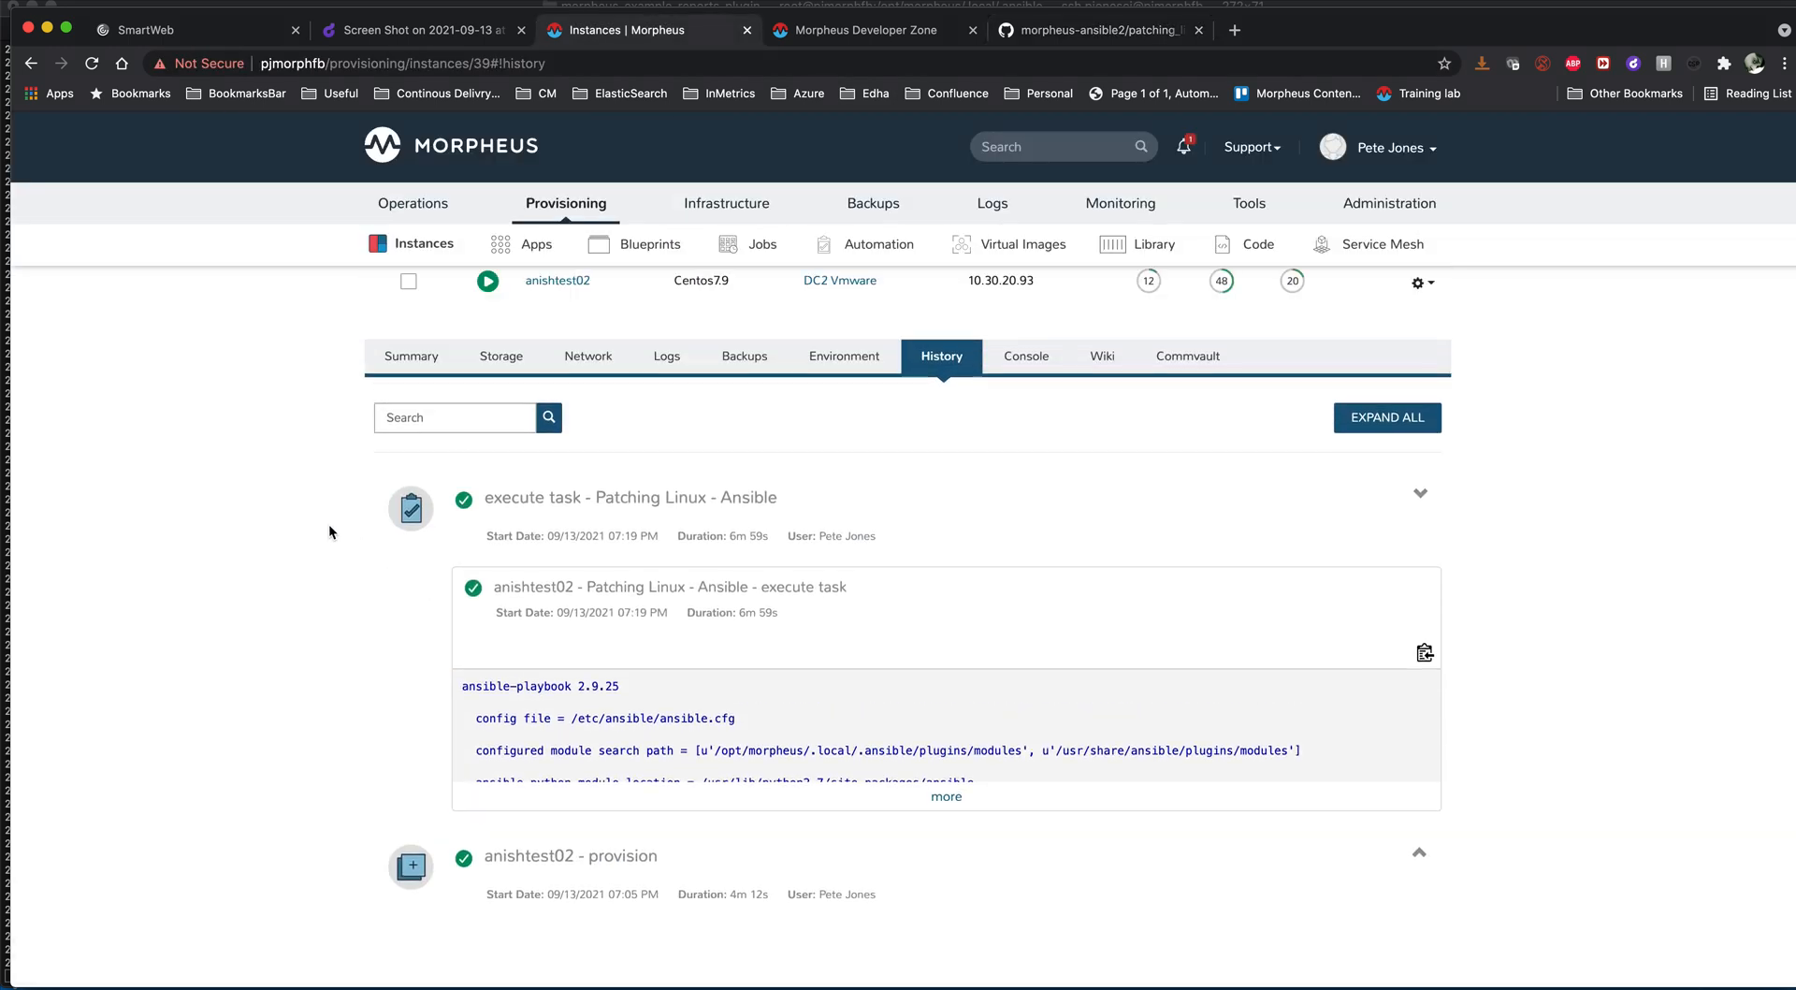
scroll(746, 739, down, 5)
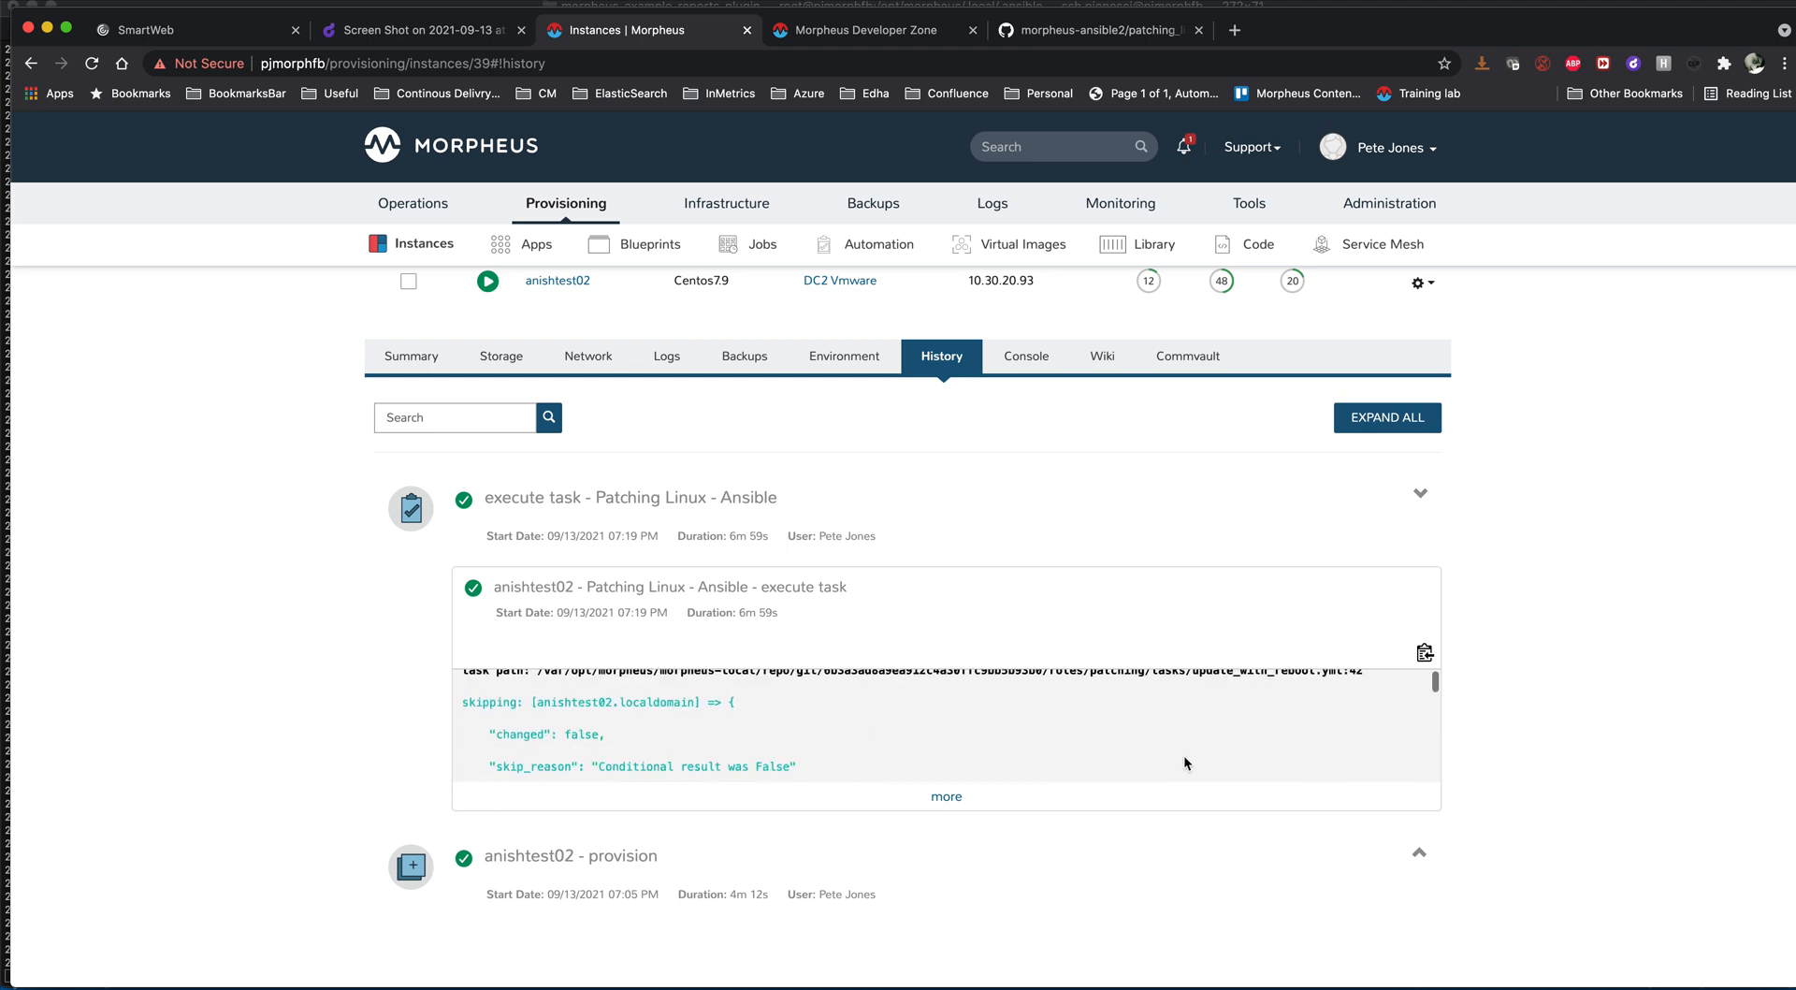
drag(1432, 690, 1432, 762)
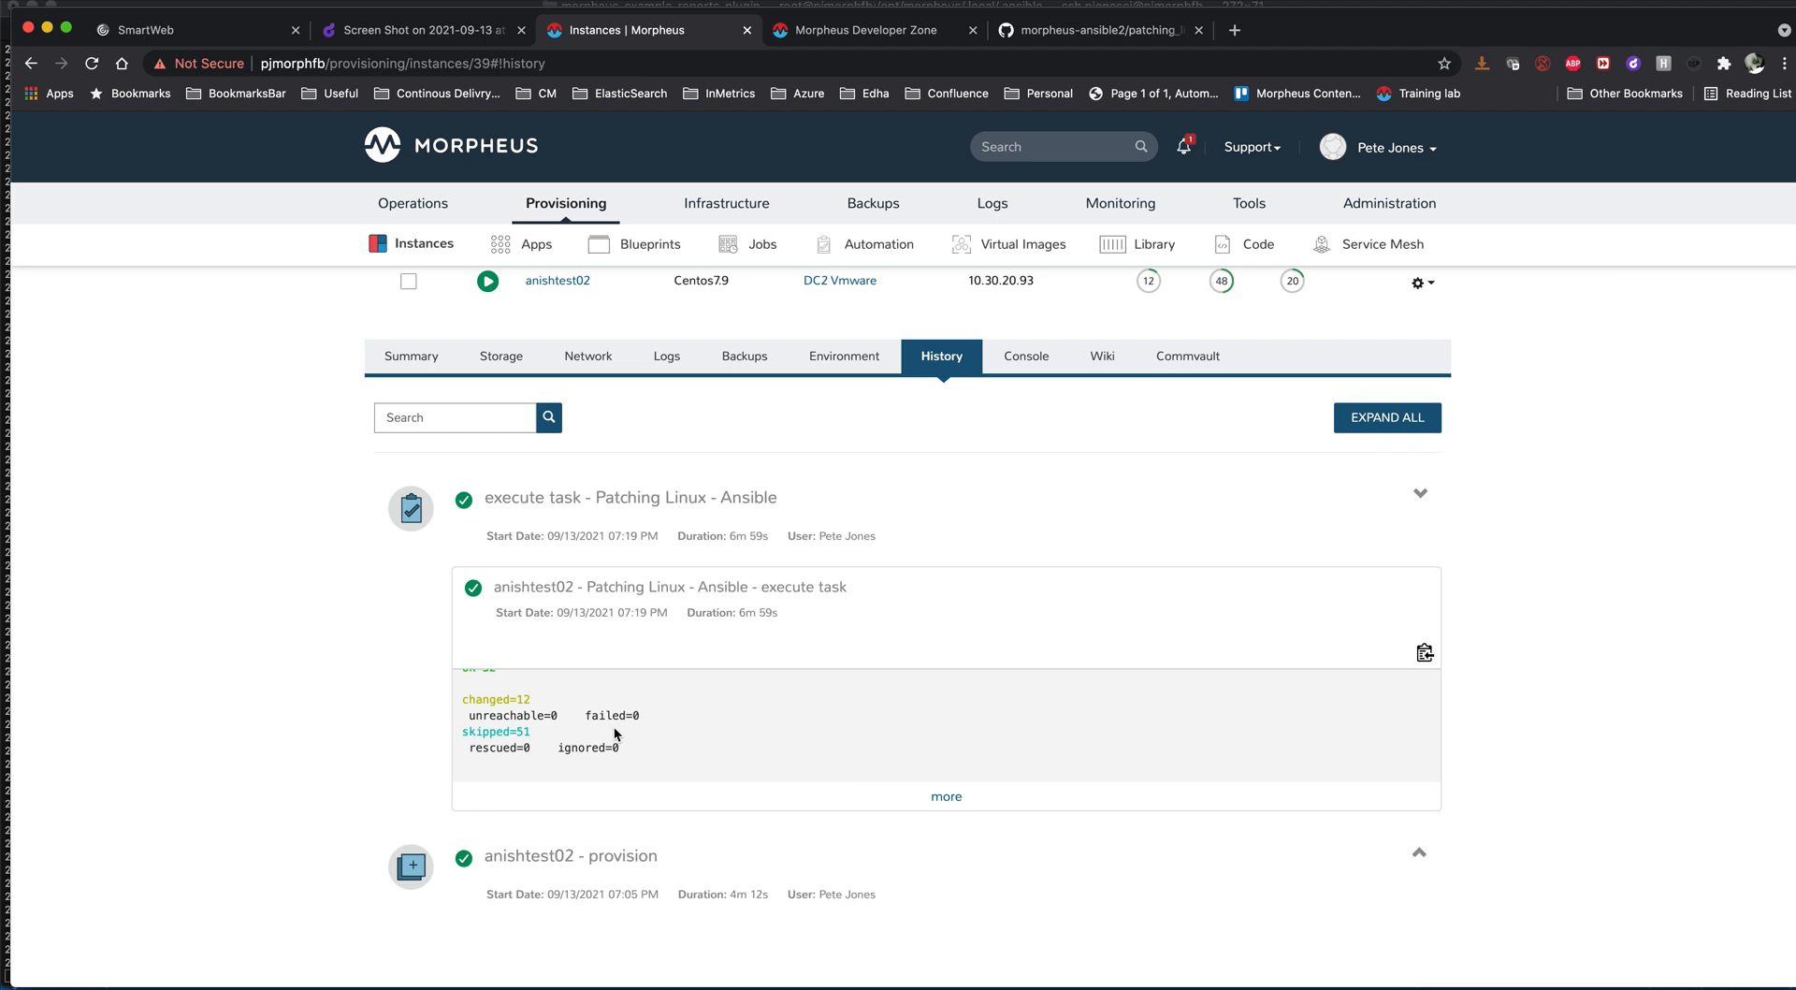
- Review the play recap at the end of the Patching Linux - Ansible task output for anishtest02
scroll(615, 735, up, 2)
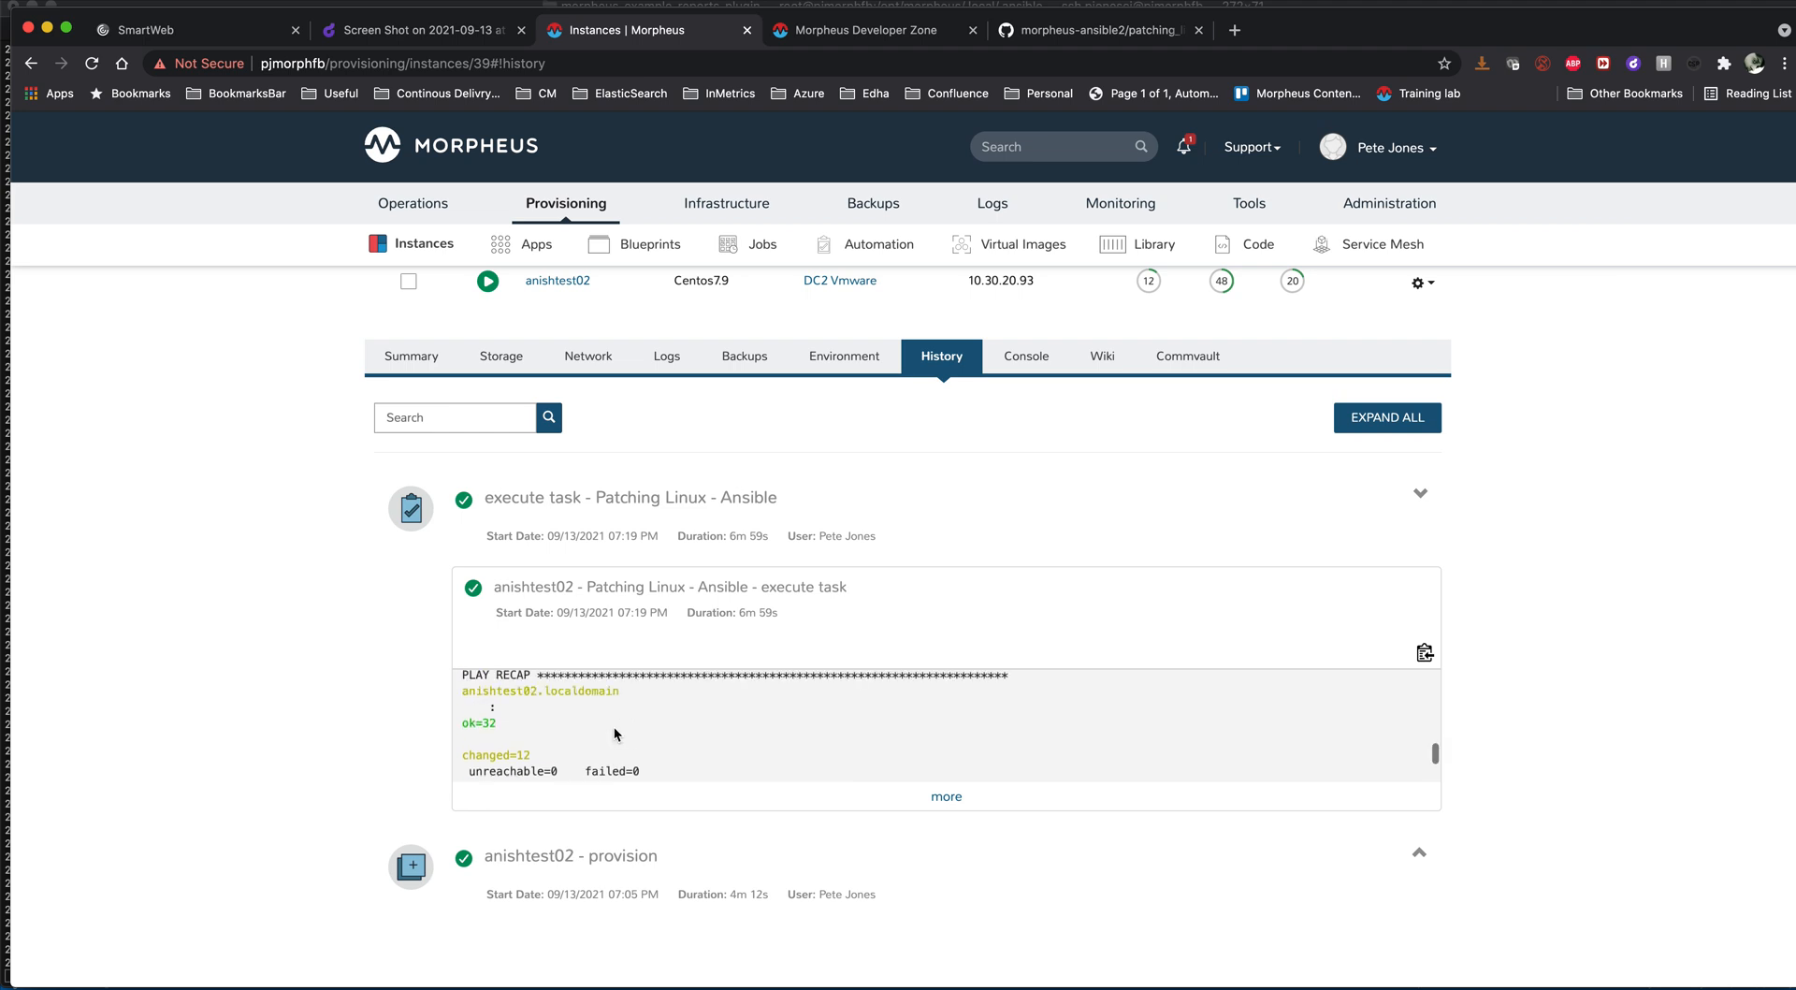
scroll(613, 726, down, 2)
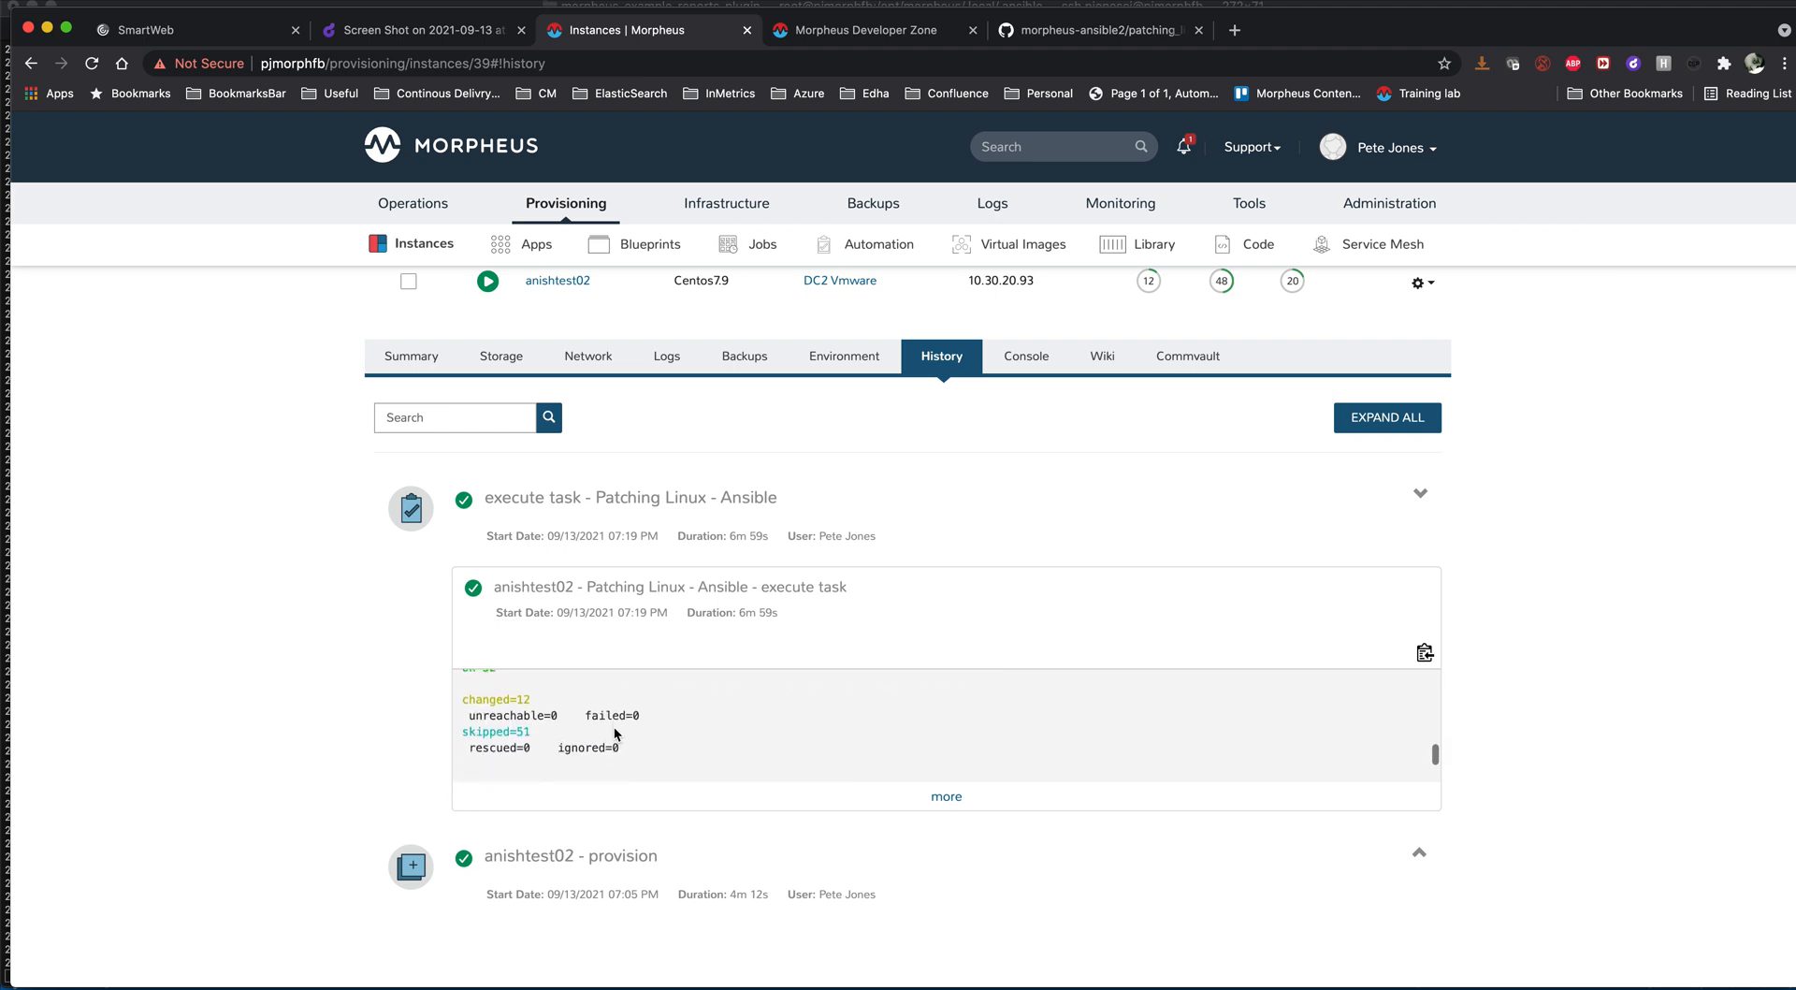
scroll(614, 726, up, 1)
scroll(614, 726, up, 2)
scroll(614, 729, up, 2)
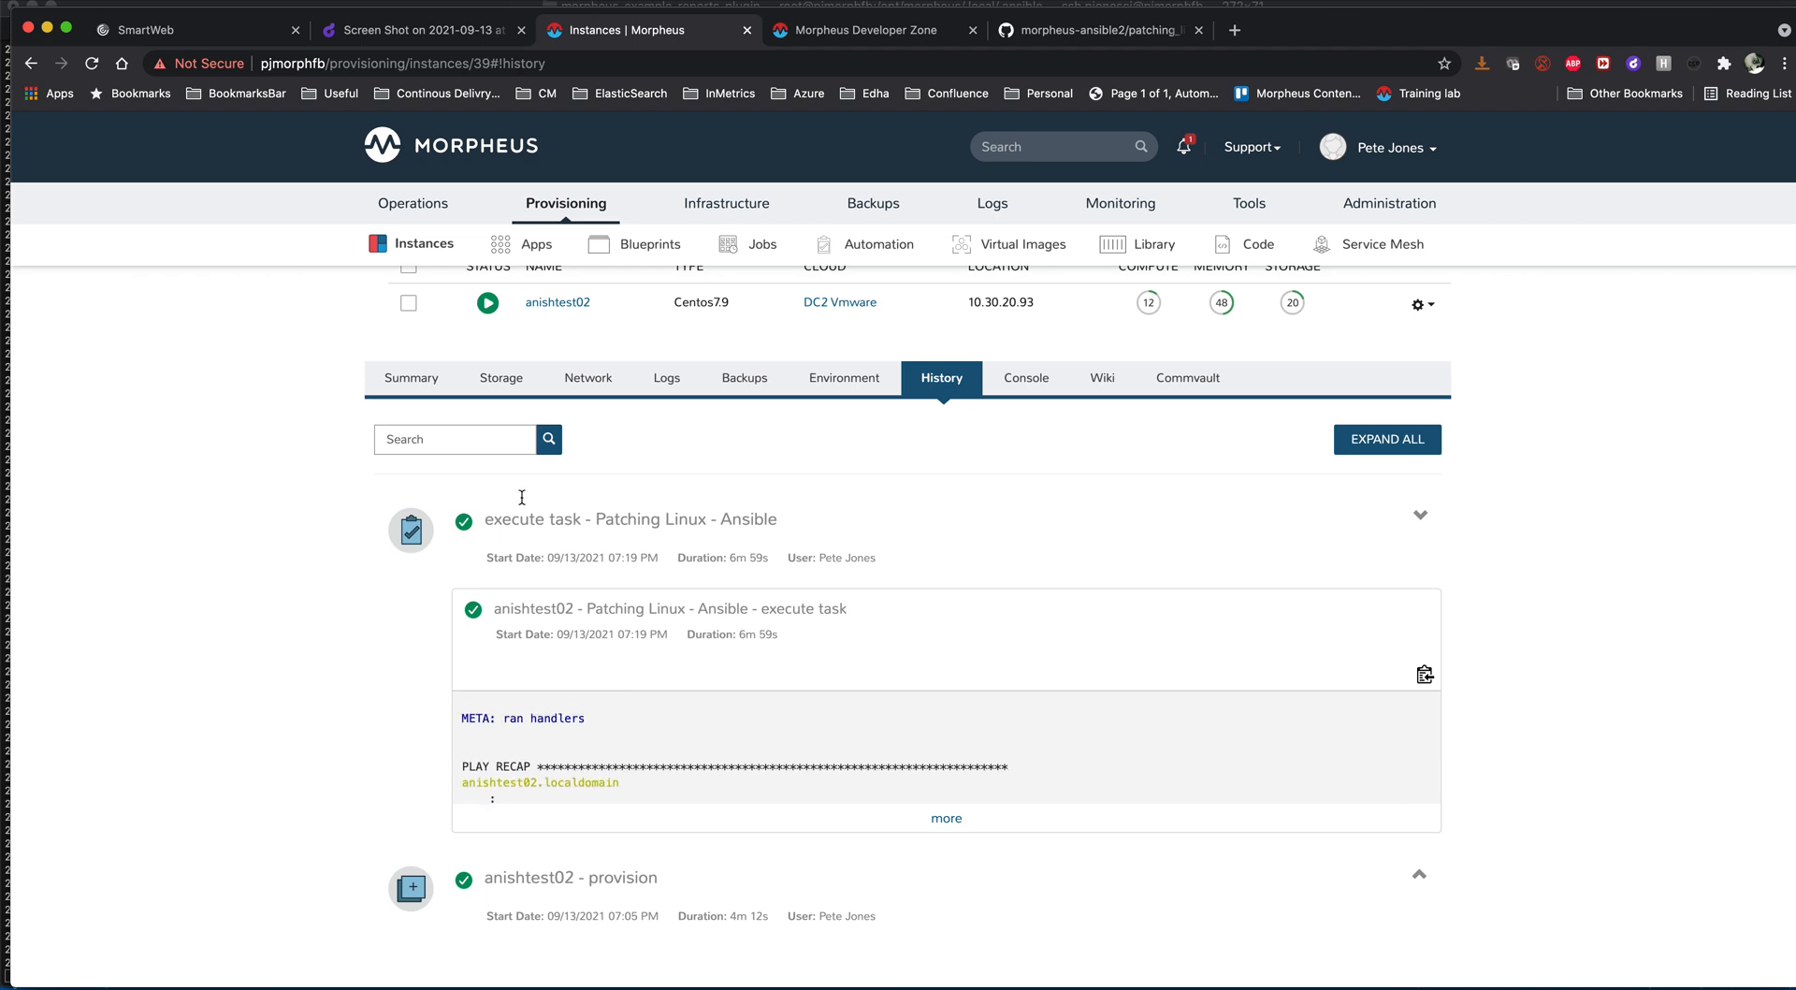
- Filter the Operations report types by Inventory and open the Patching Results Summary result from Sep 13, 2021 17:43:21
mouse_move(421, 211)
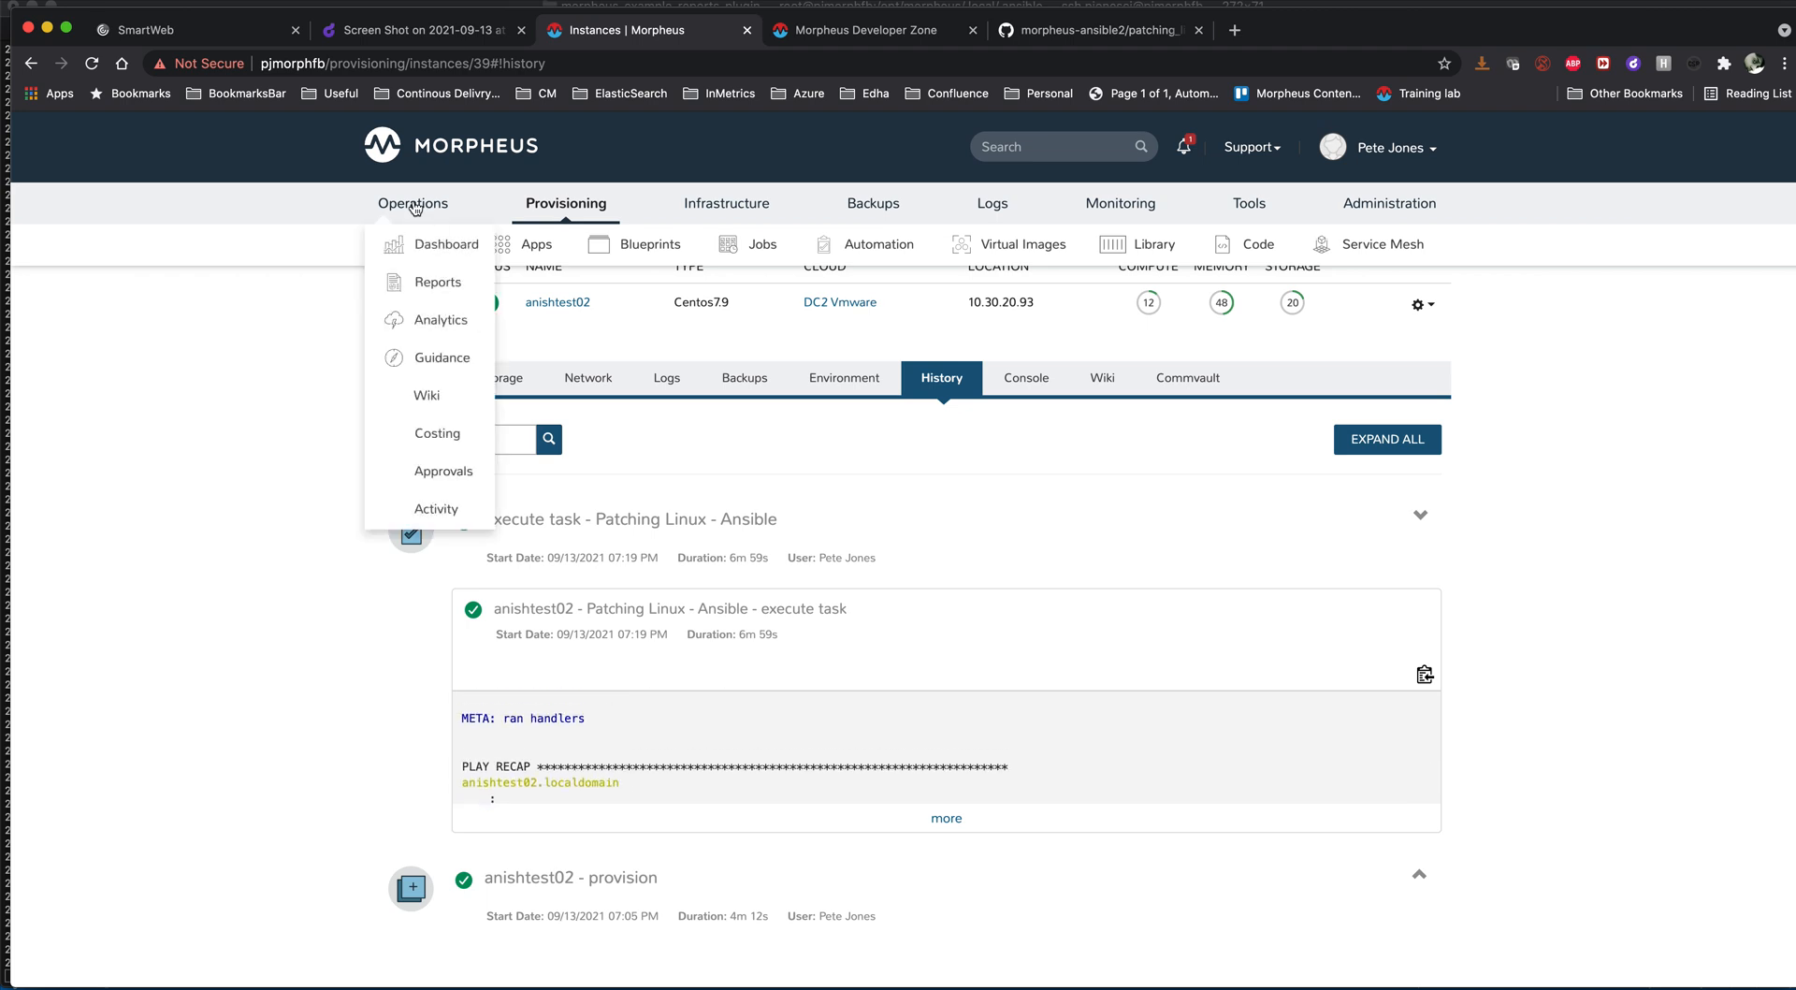
click(439, 286)
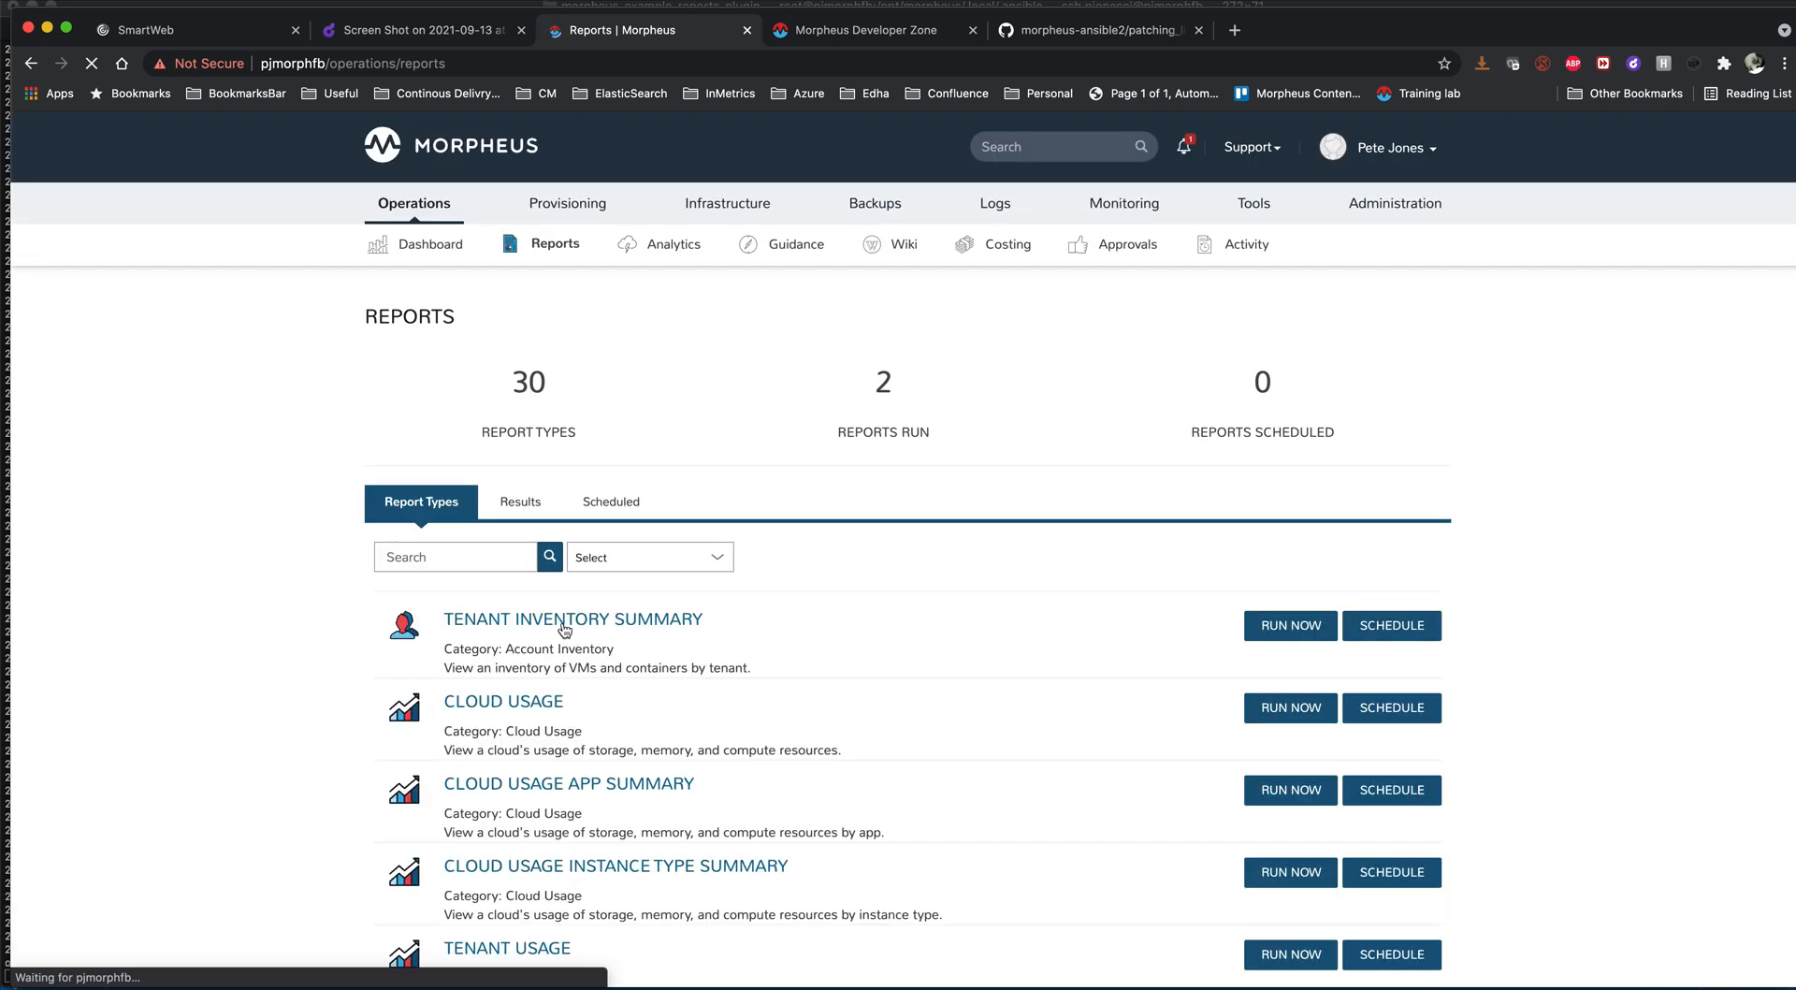
click(622, 554)
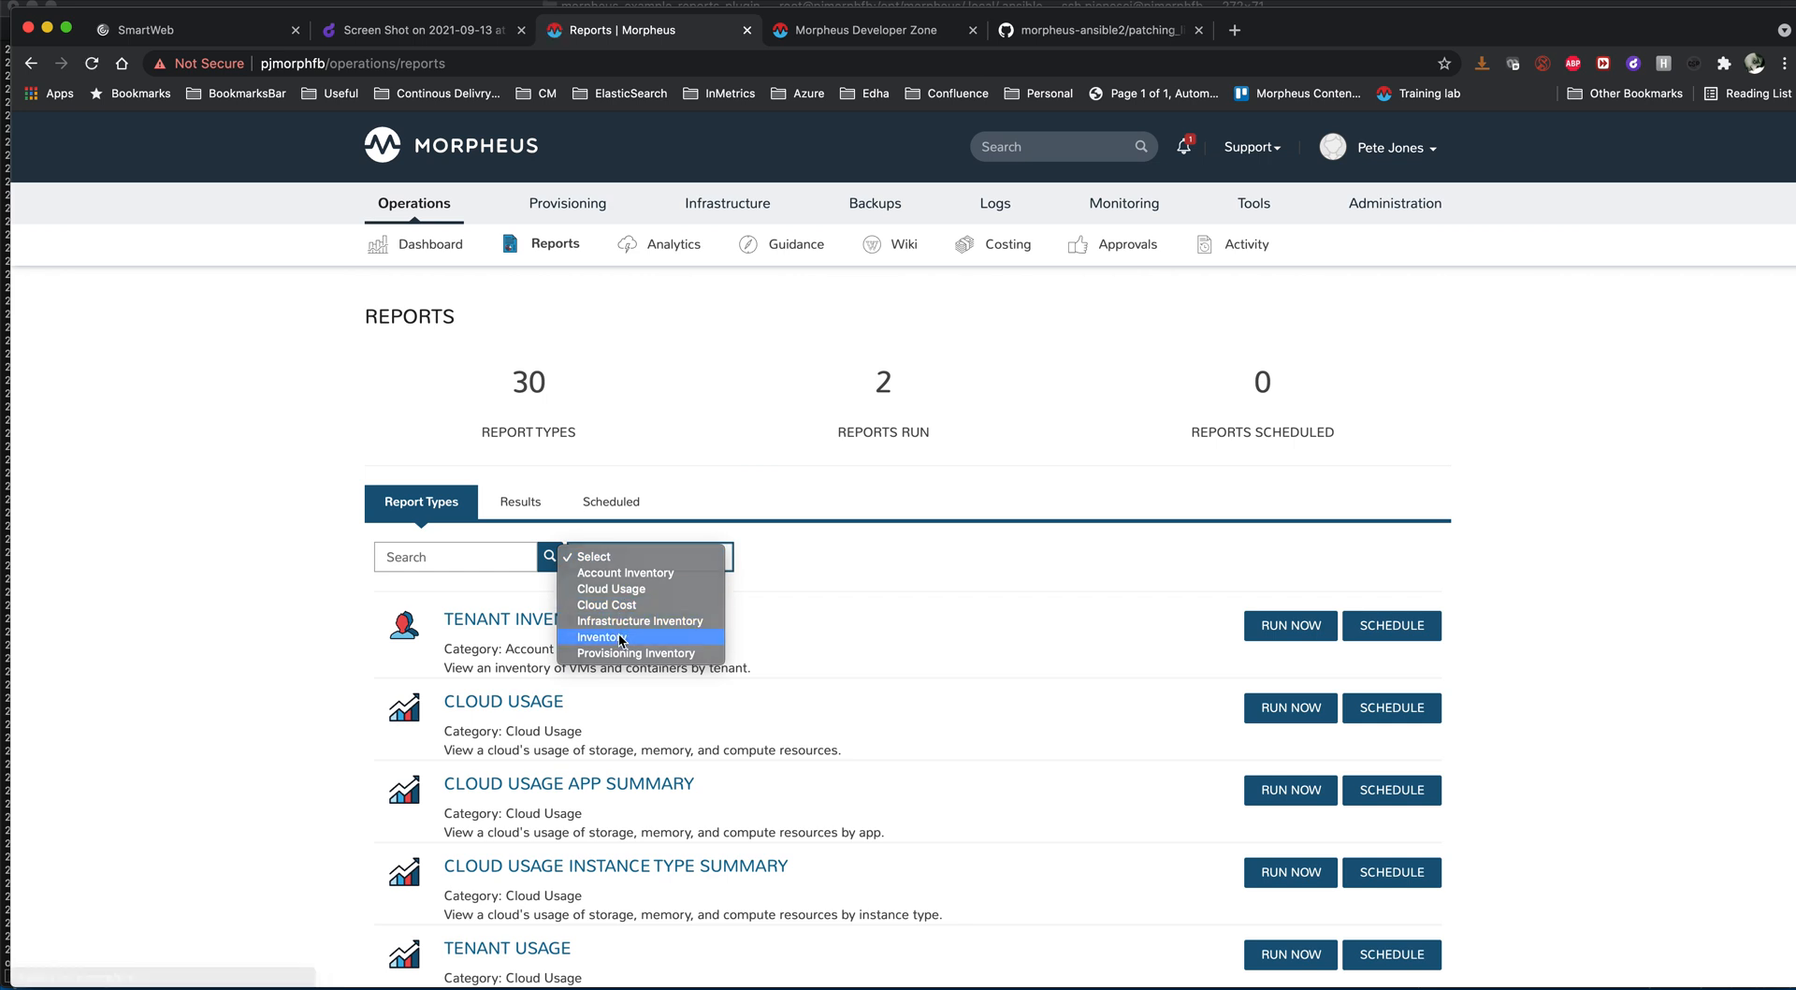
click(622, 638)
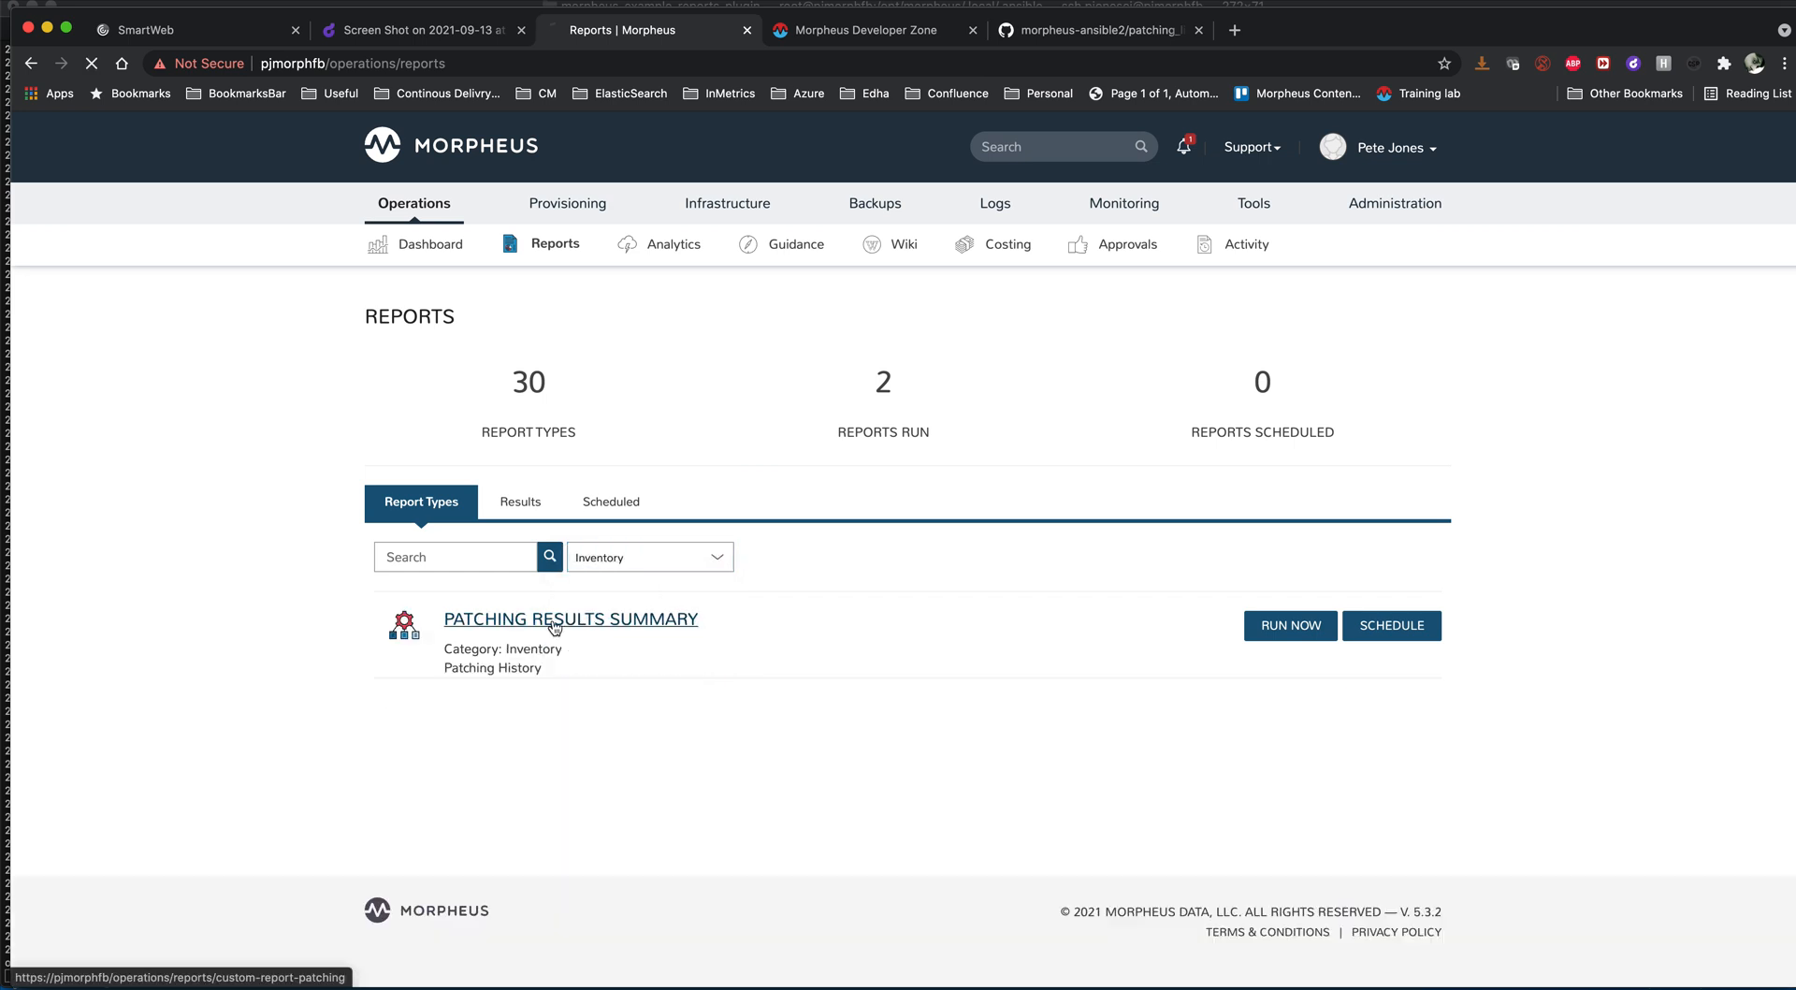
click(555, 623)
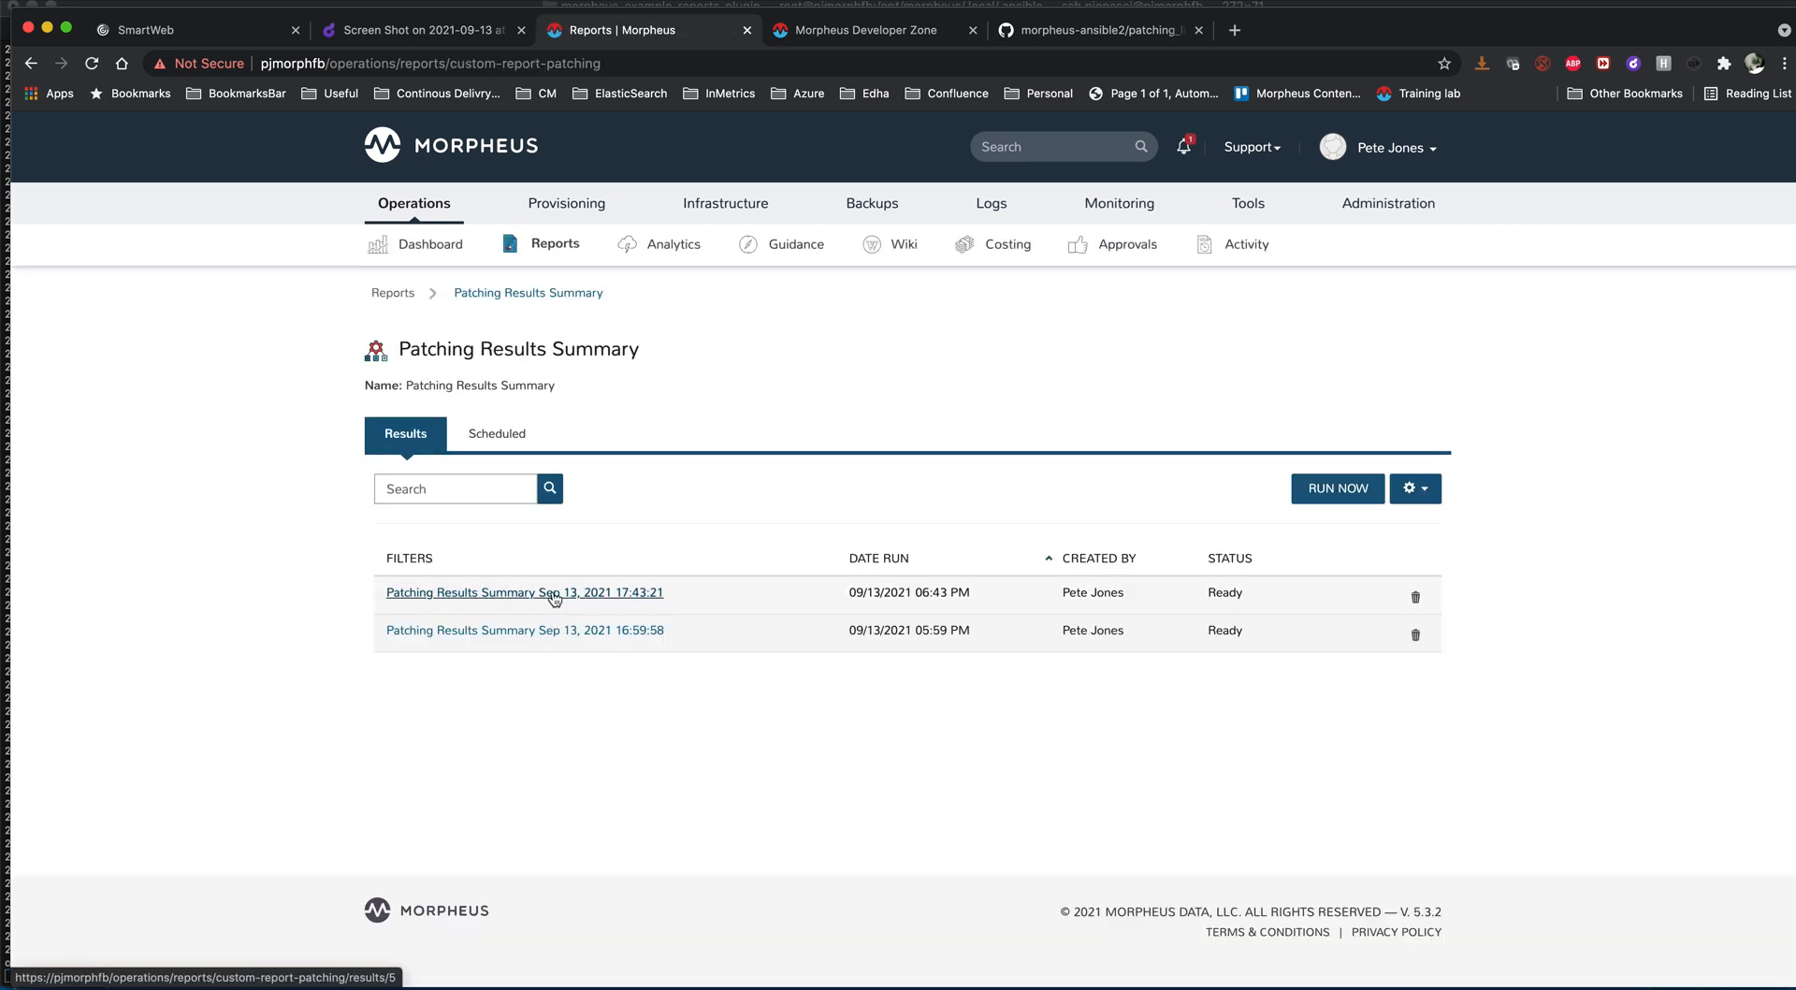
click(554, 594)
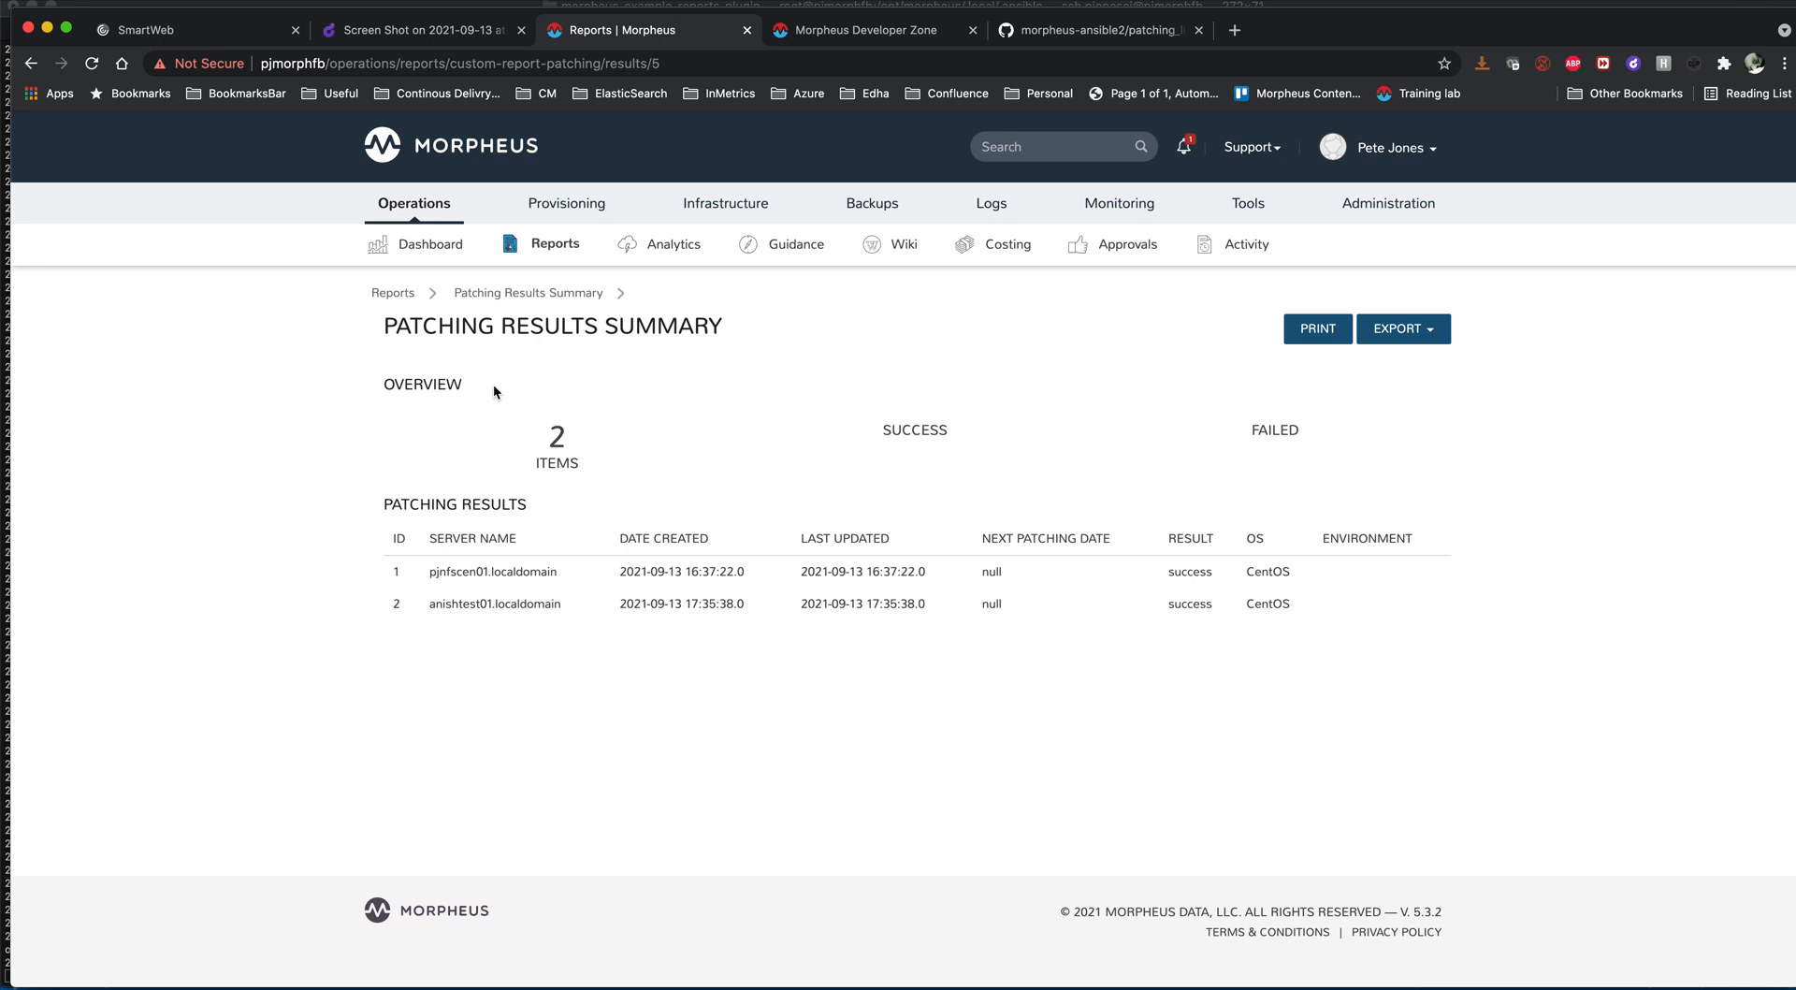
- Run a new Patching Results Summary report with no server name filter
click(514, 294)
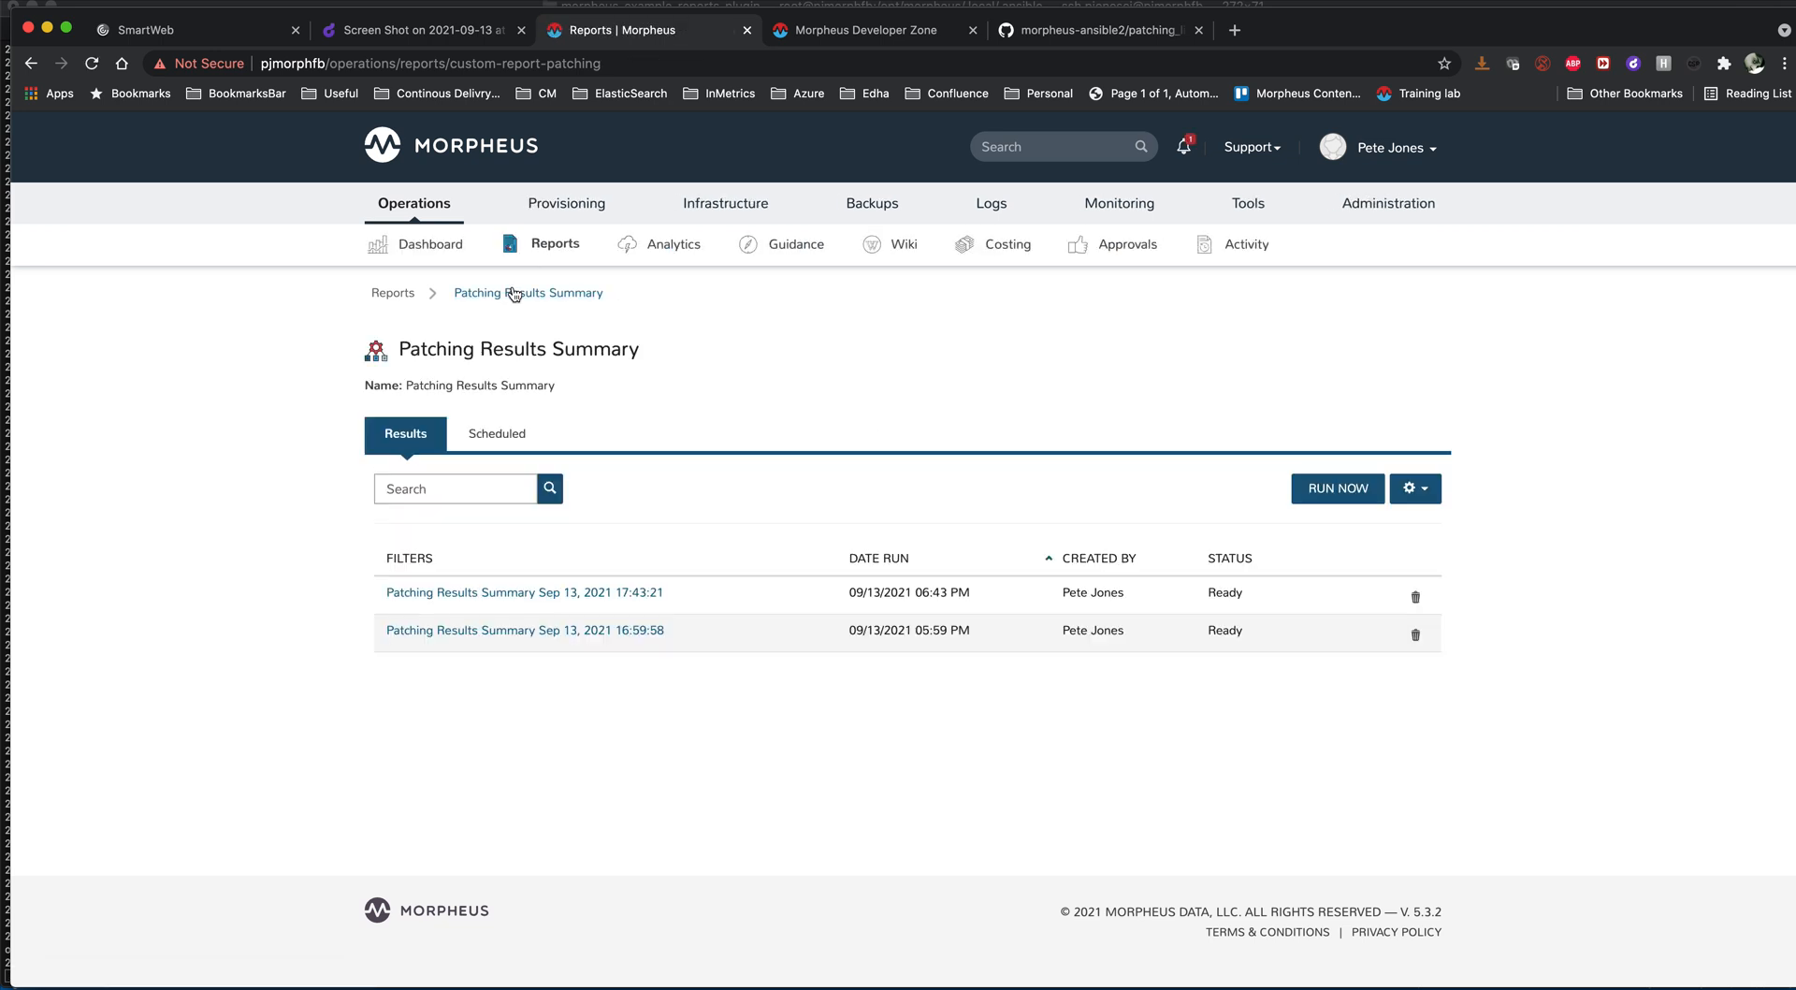
click(1338, 498)
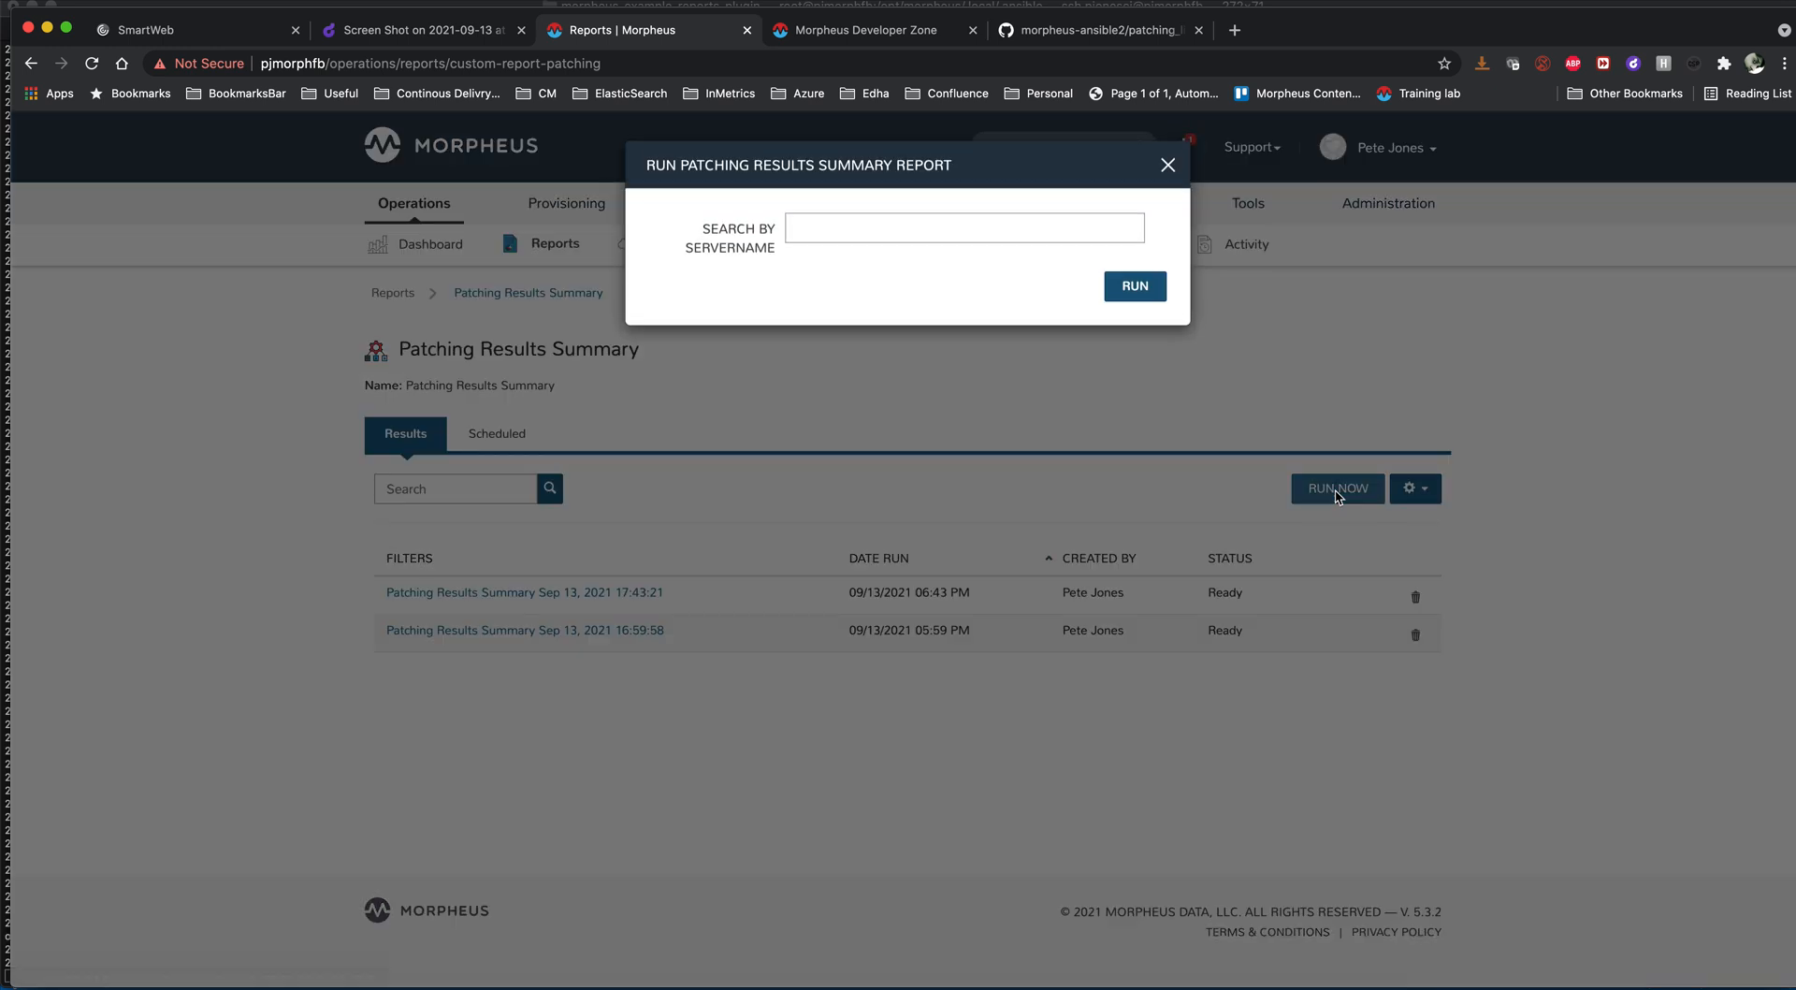
click(1135, 286)
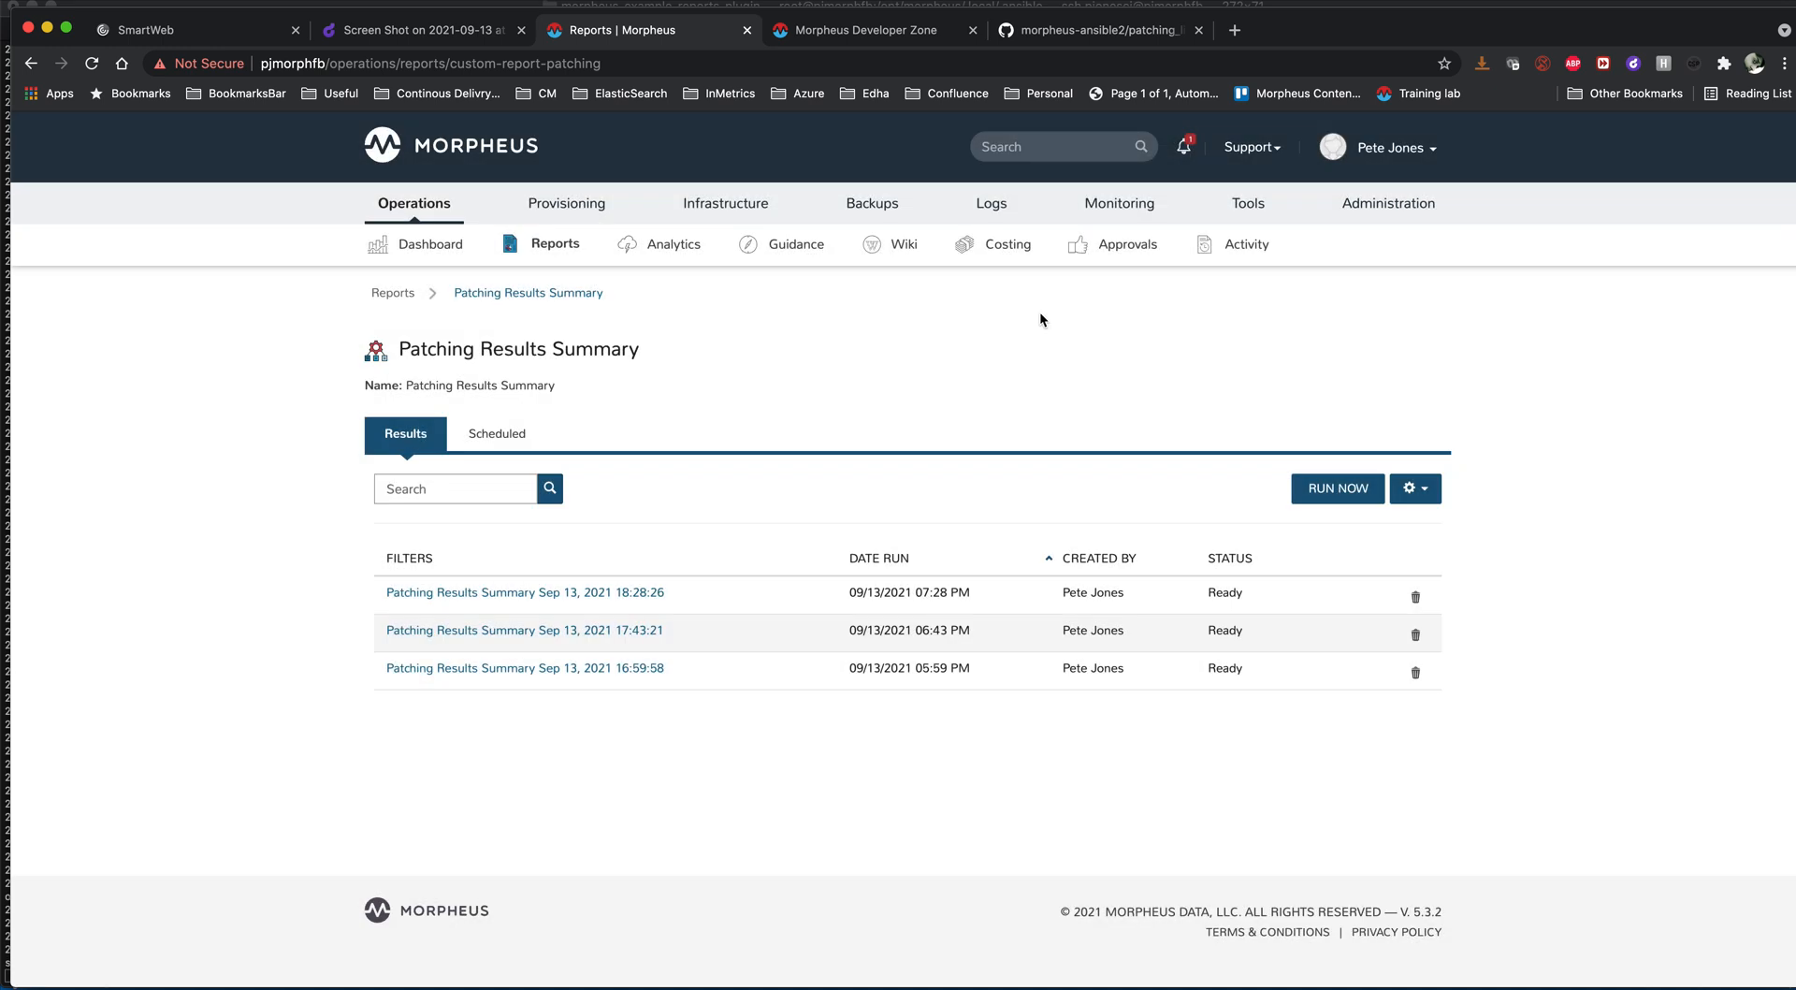
- Open the newest Patching Results Summary result, highlight anishtest02 in its server names, and return to the workflow diagram on Droplr
click(628, 596)
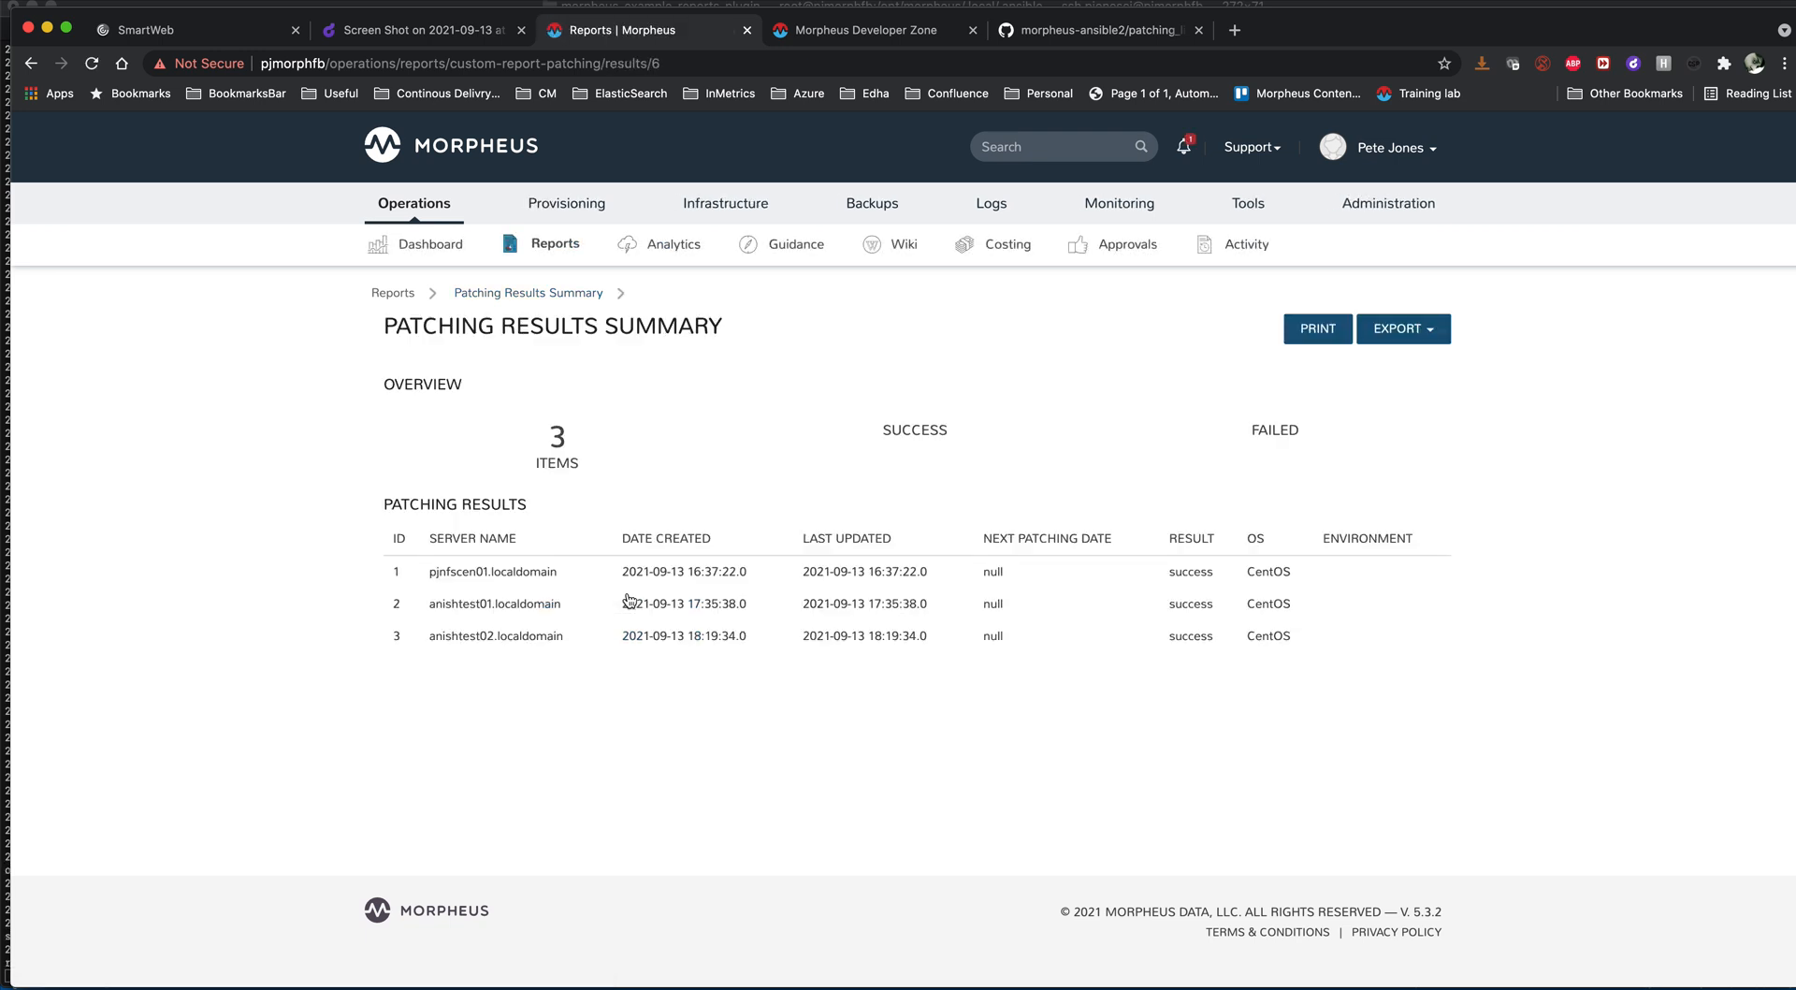
double_click(476, 634)
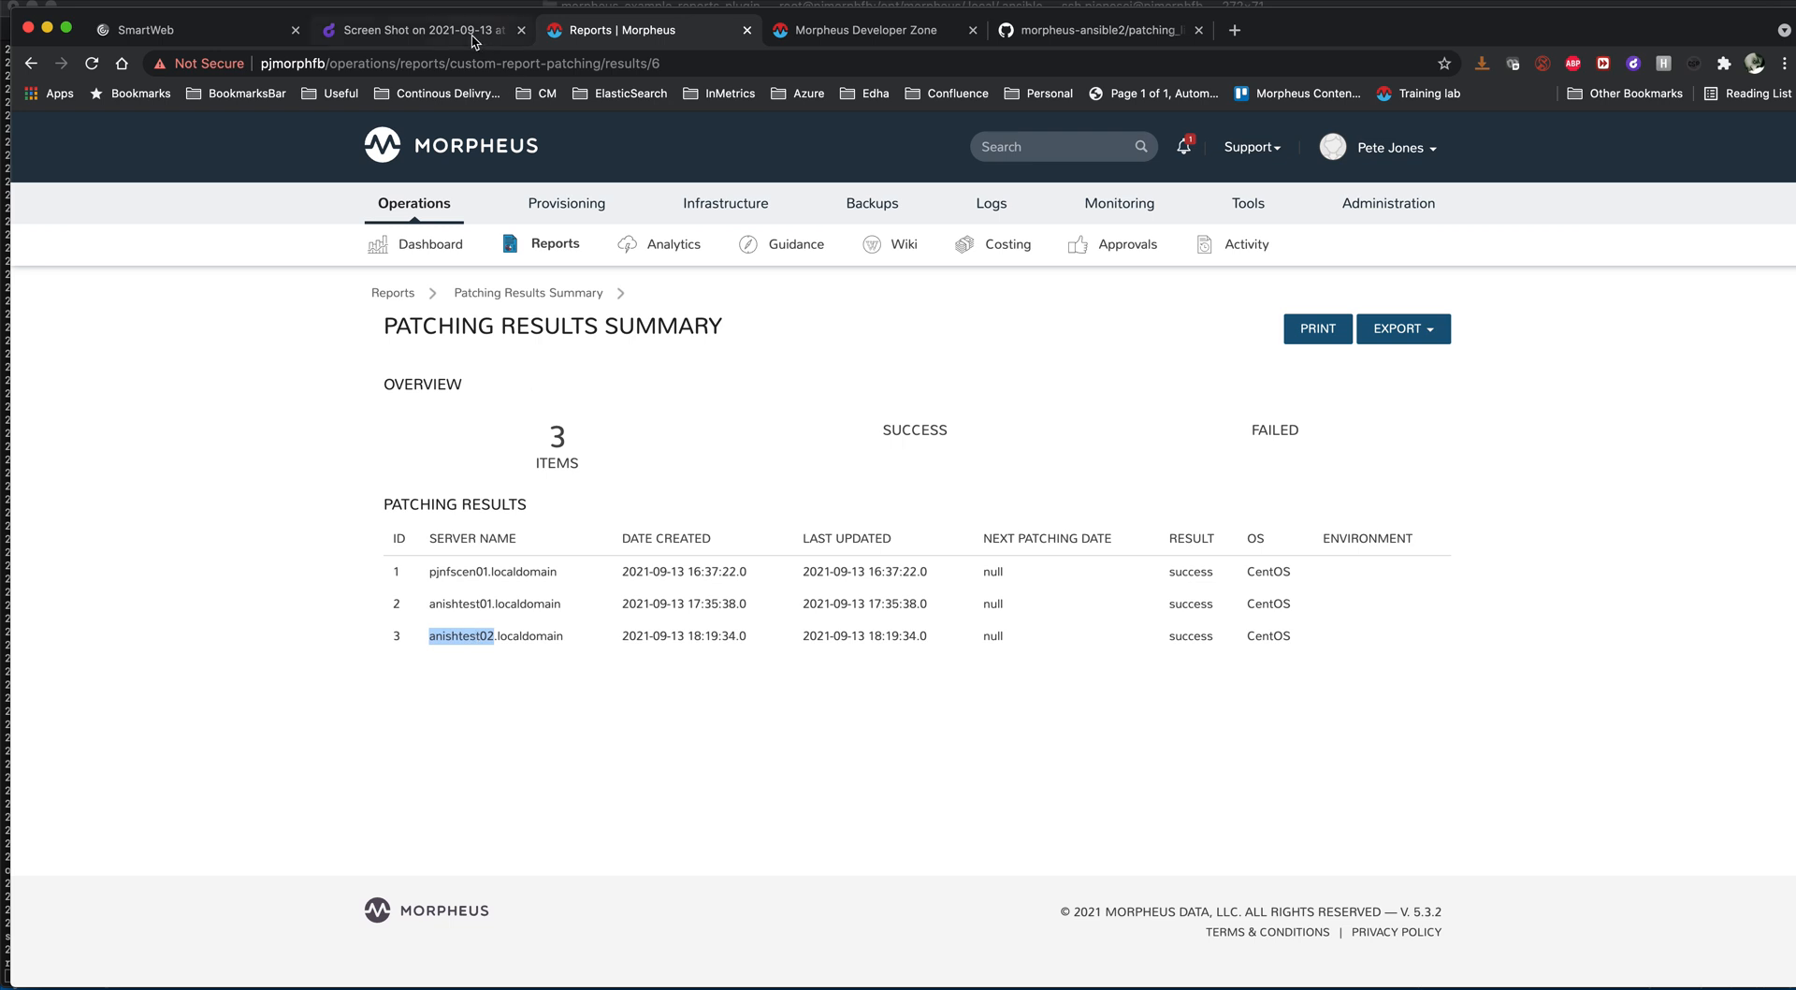
click(469, 33)
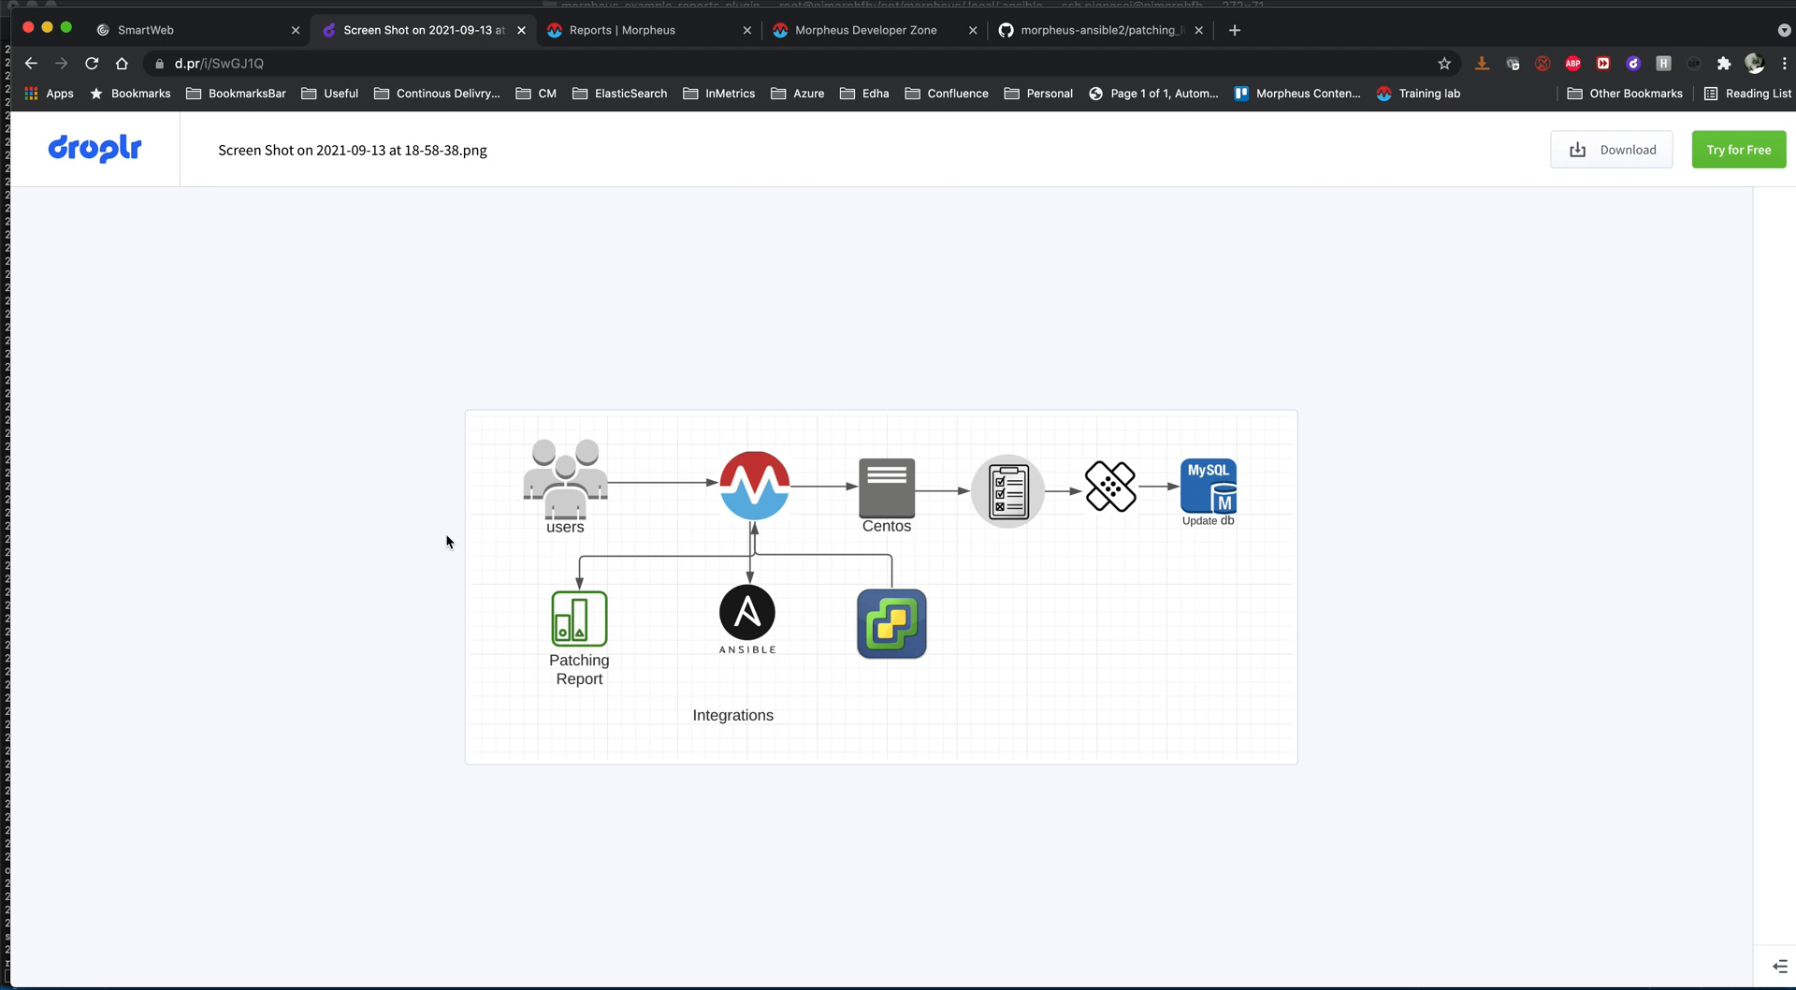